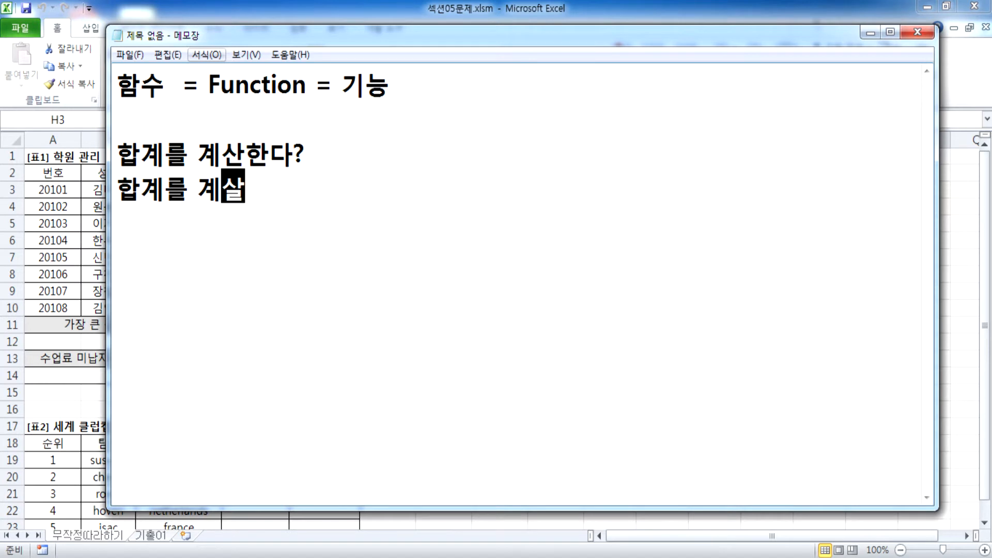
Finish the note line "합계를 계산할 수 있는 기능을 호출하자." and add "=SUM(계산할 내용들을 기록)" on the line below it
{"action": "type", "text": "ㅡㄴ 기능을 호추"}
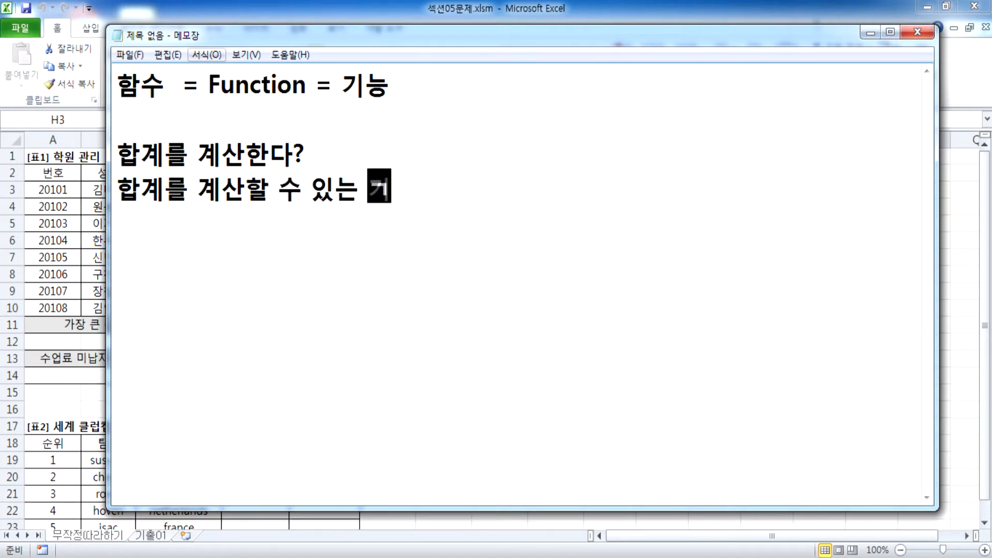
{"action": "type", "text": "ㄹ하자."}
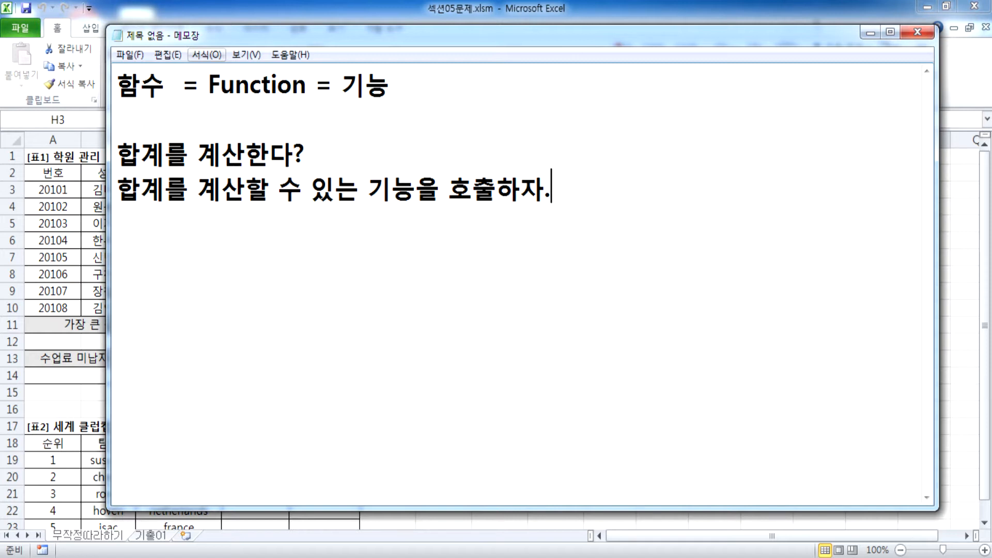
{"action": "key", "text": "Return"}
{"action": "type", "text": "=su"}
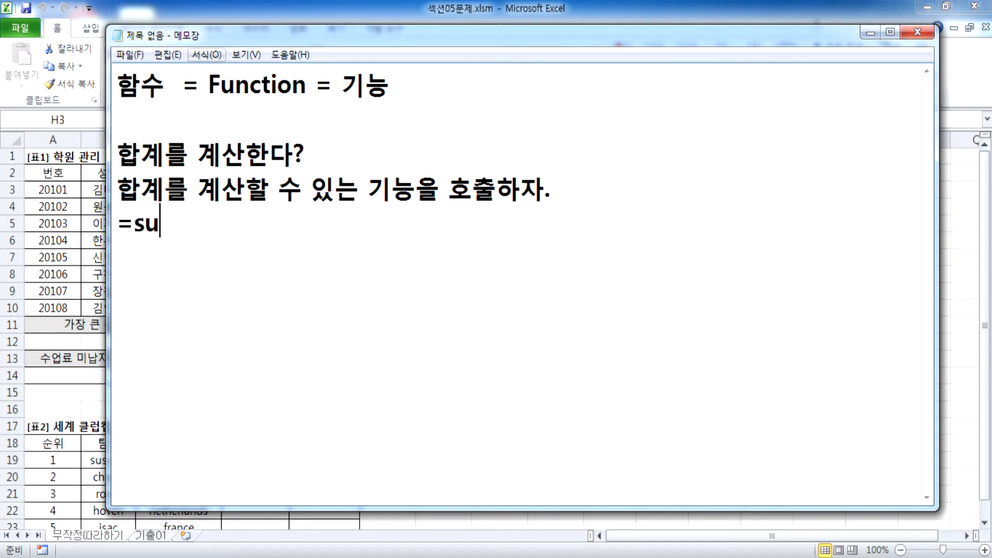
{"action": "key", "text": "BackSpace"}
{"action": "key", "text": "BackSpace"}
{"action": "type", "text": "SUM"}
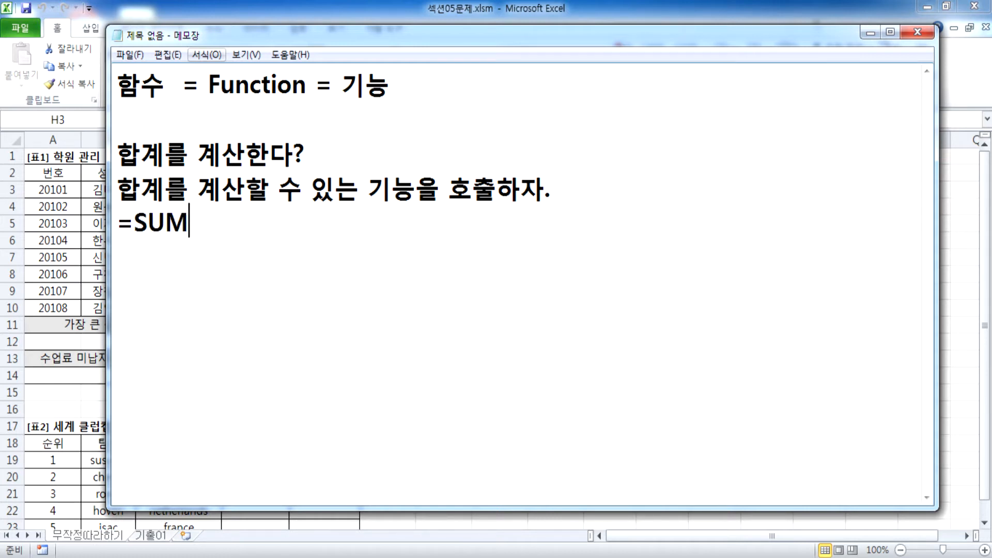
{"action": "type", "text": "("}
{"action": "type", "text": "ㄱ계산하"}
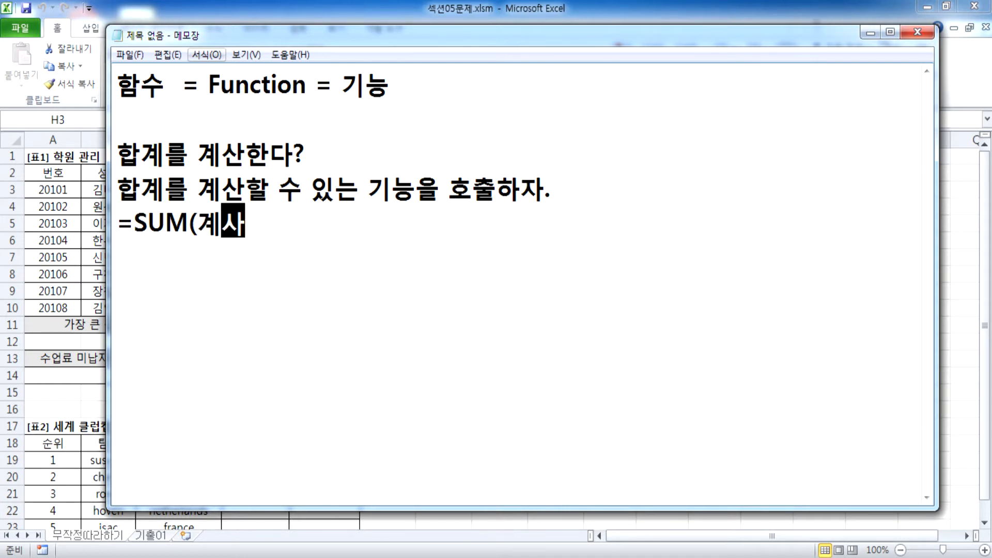
{"action": "type", "text": "ㄹ 내용들을 "}
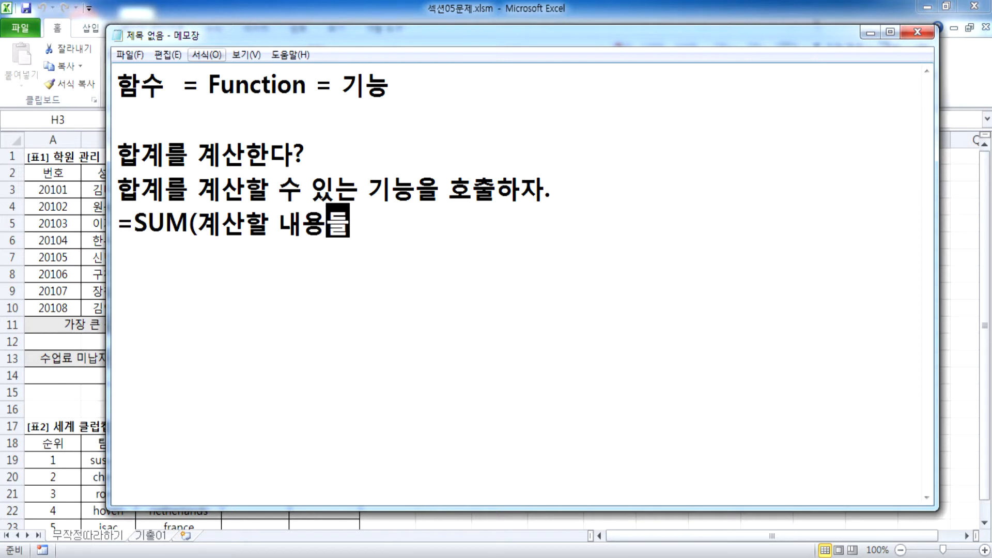
{"action": "type", "text": "기록)"}
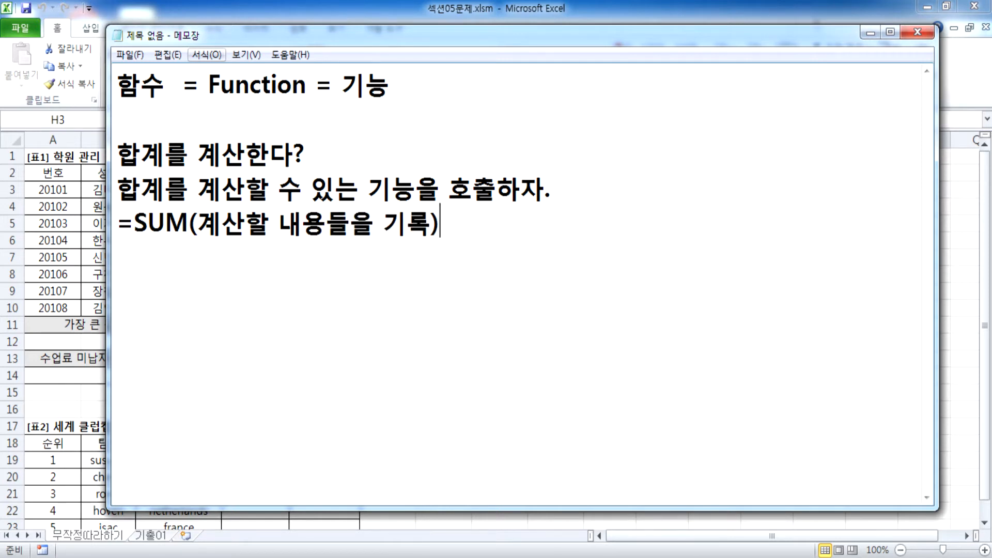
{"action": "key", "text": "Return"}
Switch to the Excel workbook and enlarge the view of the 학원 관리 table
{"action": "key", "text": "alt+Tab"}
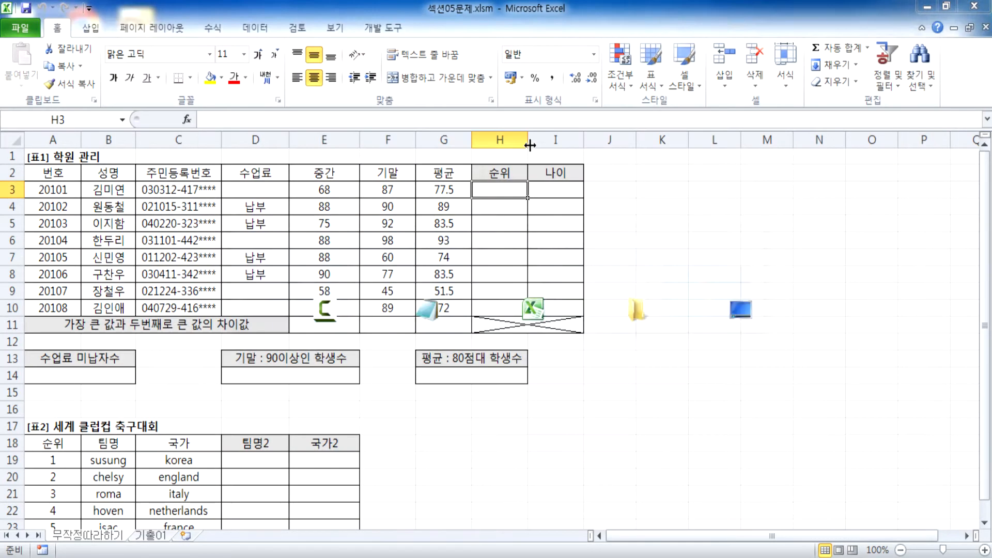
{"action": "scroll", "coordinate": [490, 195], "scroll_direction": "up", "scroll_amount": 3}
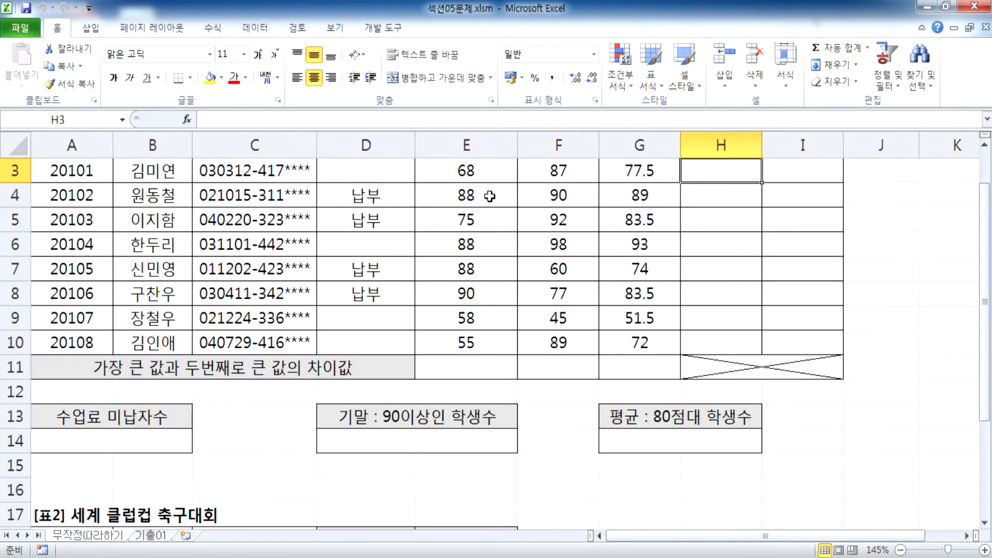
{"action": "scroll", "coordinate": [434, 190], "scroll_direction": "up", "scroll_amount": 1}
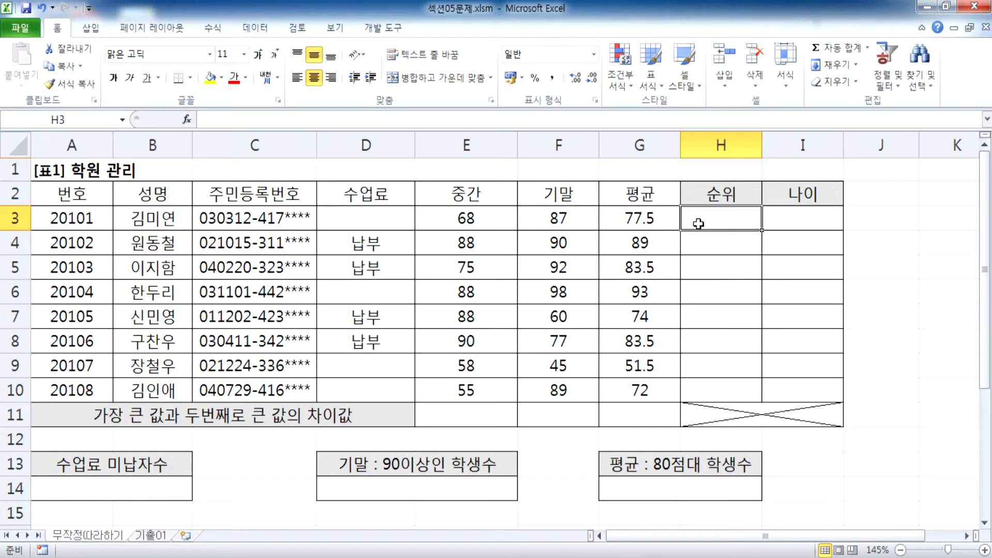
Switch back to Notepad and add the line "순위를 계산한다?" below the SUM note, separated by a blank line
{"action": "key", "text": "alt+Tab"}
{"action": "key", "text": "Return"}
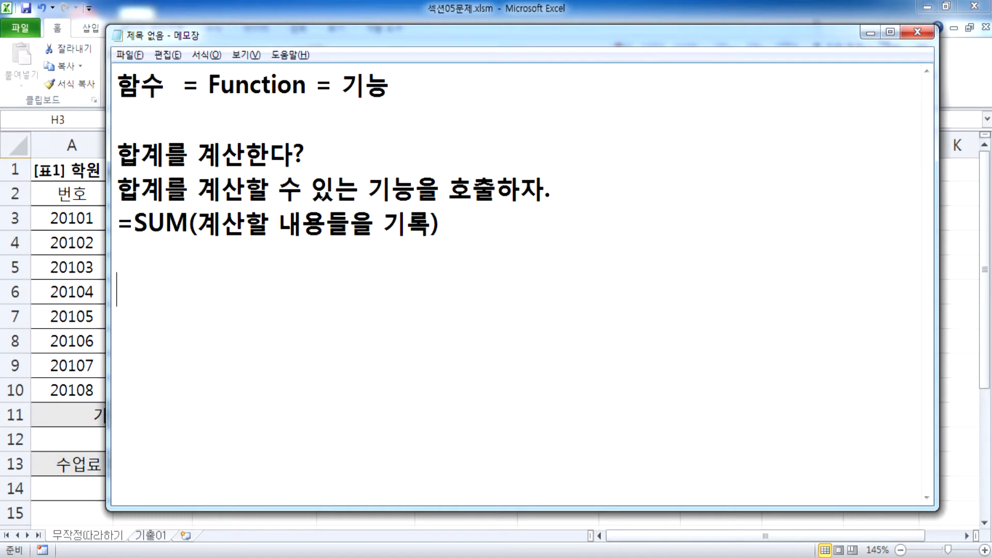
{"action": "type", "text": "순위를 ㄱ계산한다."}
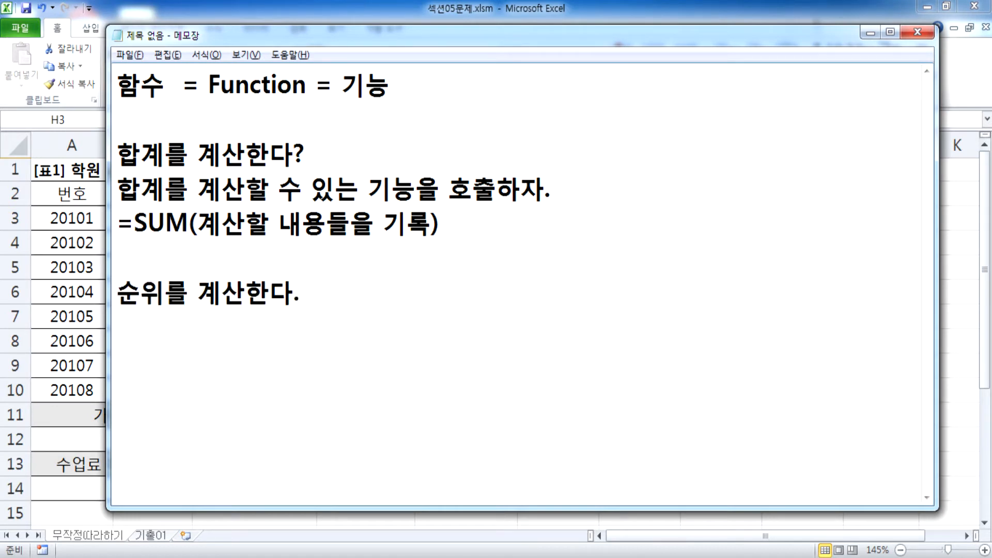
{"action": "type", "text": "?"}
{"action": "key", "text": "Return"}
{"action": "key", "text": "BackSpace"}
{"action": "key", "text": "BackSpace"}
{"action": "type", "text": "?"}
{"action": "key", "text": "Return"}
List "=RANK(", "=RANK.EQ(" and "=RANK.AVG(" on separate lines under the ranking question, with blank lines left below
{"action": "type", "text": "=RANK("}
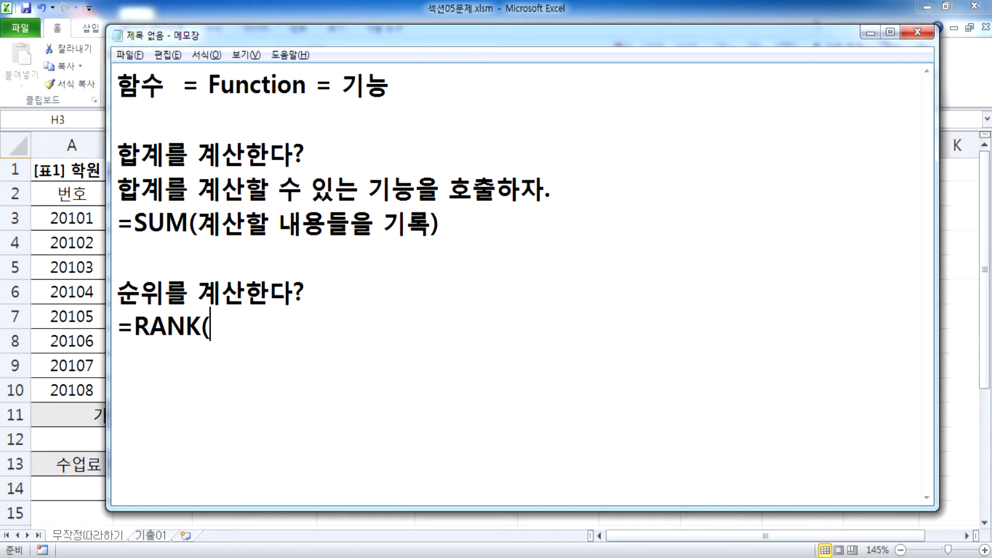
{"action": "key", "text": "Return"}
{"action": "type", "text": "=RANK.EQ("}
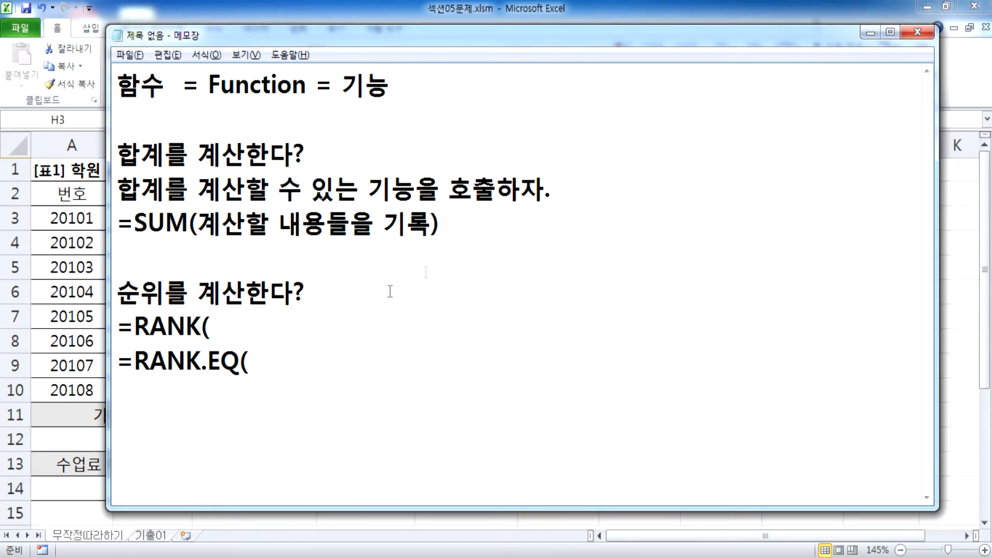
{"action": "key", "text": "Return"}
{"action": "key", "text": "Return"}
{"action": "key", "text": "Return"}
{"action": "key", "text": "Return"}
{"action": "key", "text": "Return"}
{"action": "key", "text": "Return"}
{"action": "key", "text": "Return"}
{"action": "key", "text": "Return"}
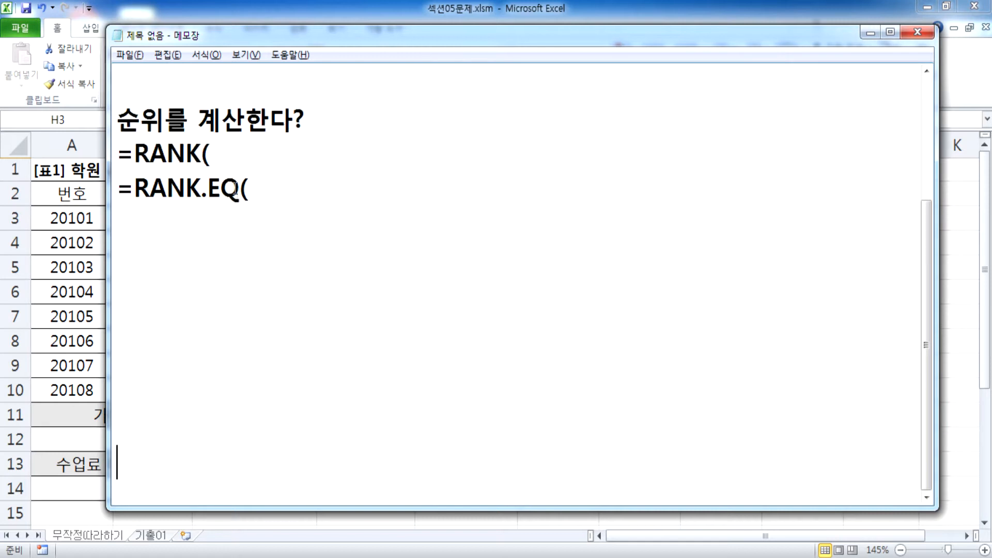
{"action": "left_click_drag", "start_coordinate": [213, 192], "coordinate": [239, 192]}
{"action": "left_click", "coordinate": [246, 226]}
{"action": "type", "text": "=RA"}
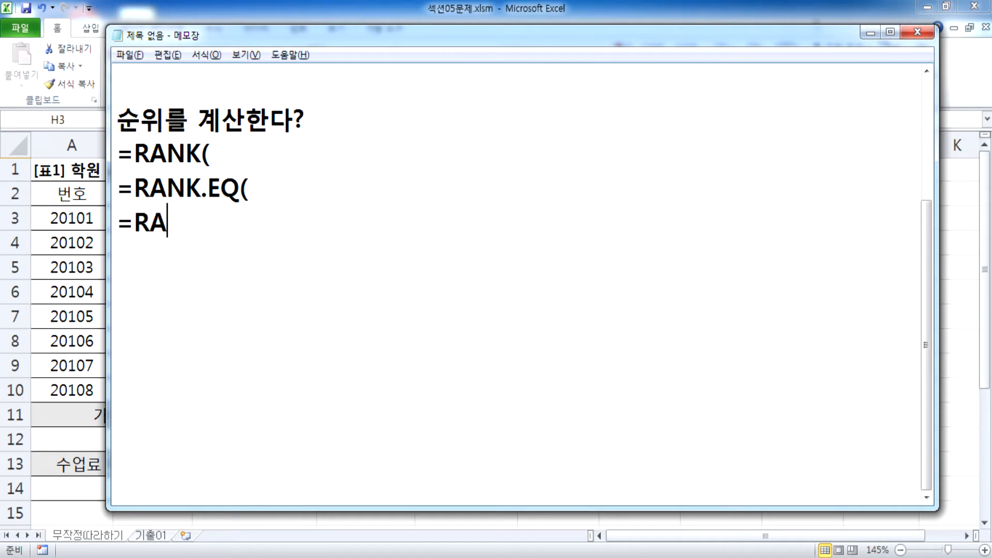
{"action": "type", "text": "NK.AVG("}
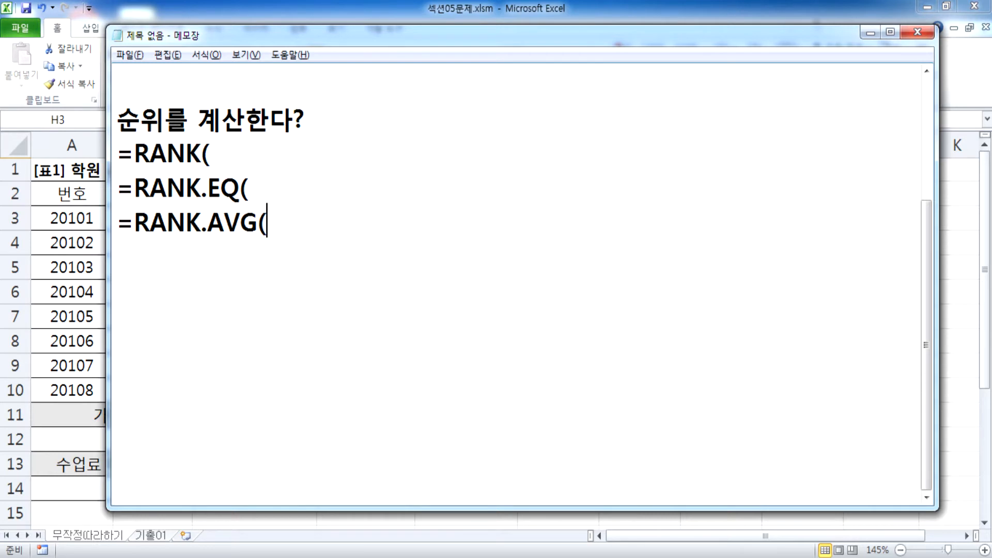
Highlight parts of the RANK, RANK.EQ and RANK.AVG lines to compare the function names
{"action": "left_click_drag", "start_coordinate": [116, 155], "coordinate": [228, 146]}
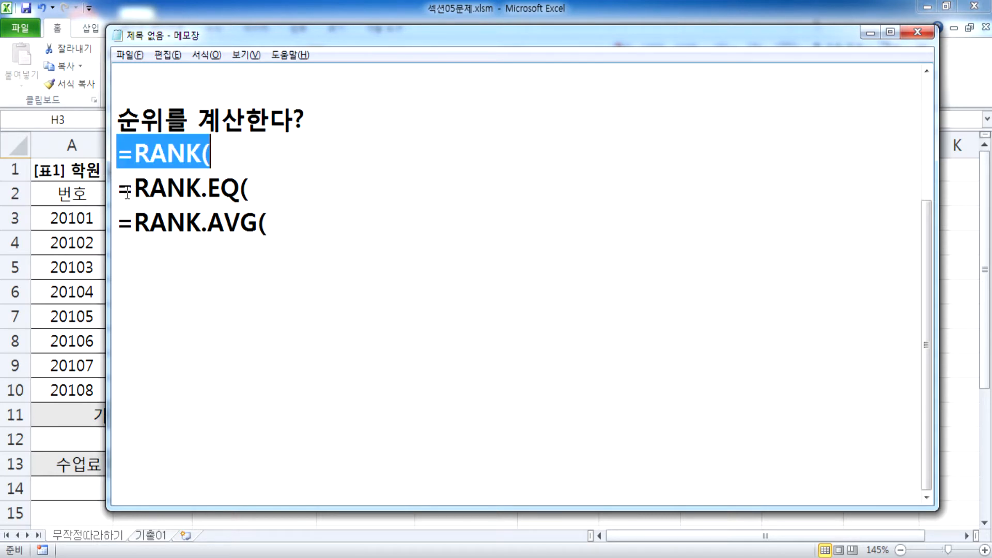
{"action": "left_click_drag", "start_coordinate": [118, 189], "coordinate": [277, 223]}
{"action": "left_click", "coordinate": [199, 203]}
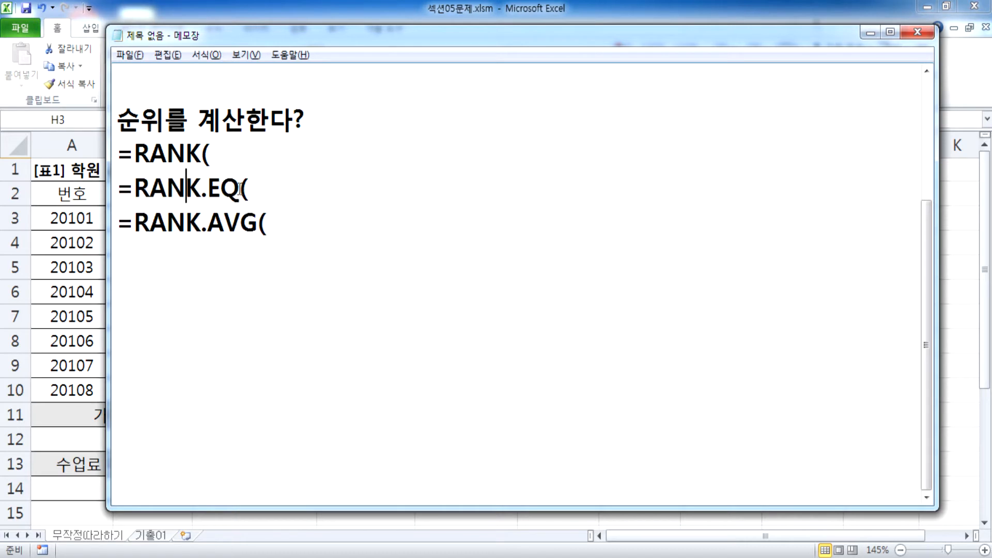
{"action": "left_click_drag", "start_coordinate": [240, 188], "coordinate": [219, 175]}
{"action": "left_click", "coordinate": [273, 199]}
{"action": "left_click", "coordinate": [120, 227]}
{"action": "left_click", "coordinate": [279, 151]}
Write the example "5명, 1등 공동 3명" below the function list, leaving one blank line between them
{"action": "left_click", "coordinate": [312, 288]}
{"action": "type", "text": "5AUD"}
{"action": "key", "text": "BackSpace"}
{"action": "key", "text": "BackSpace"}
{"action": "key", "text": "BackSpace"}
{"action": "key", "text": "Hangul"}
{"action": "type", "text": "명, "}
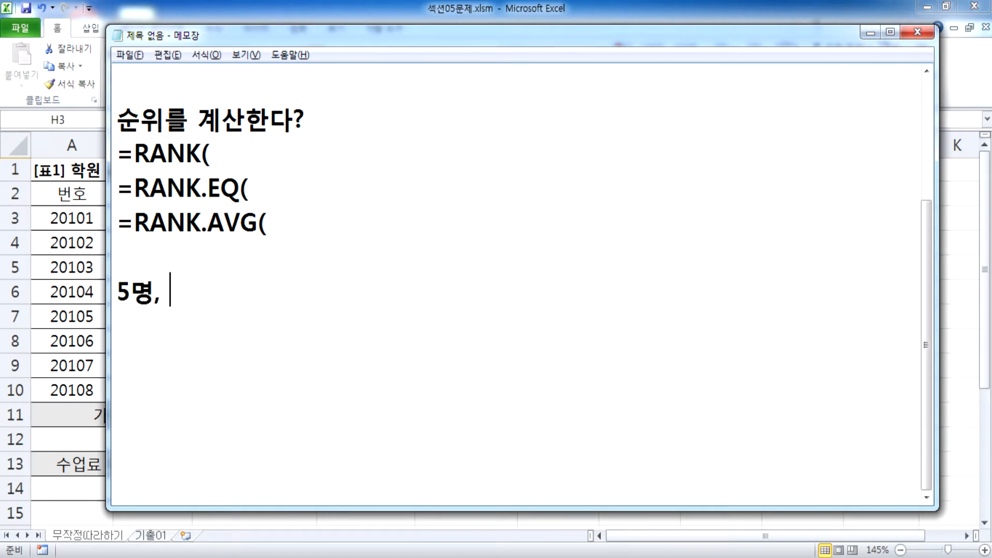
{"action": "type", "text": "1등 공동 3명"}
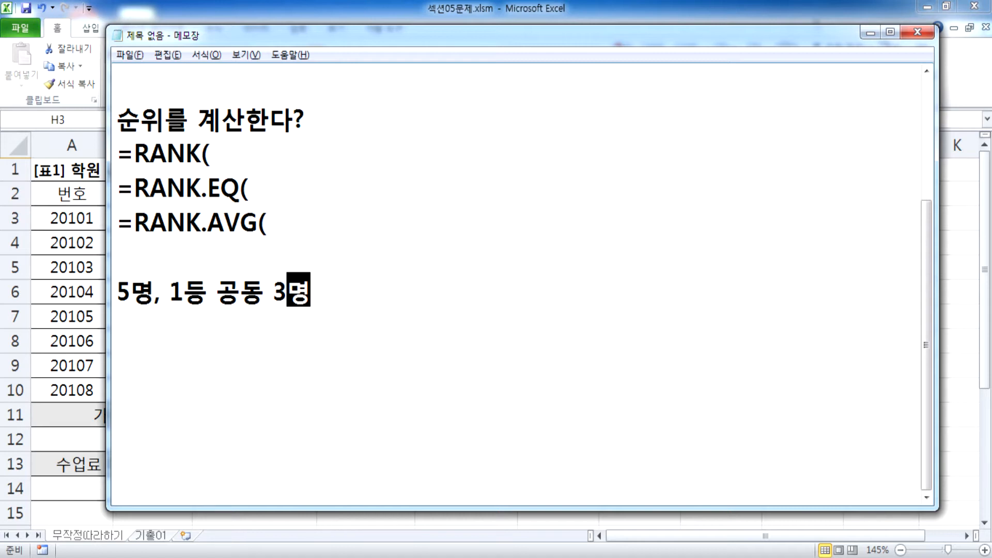
Add the line "=RANK.EQ > 모두 1등" under the tie example
{"action": "key", "text": "Return"}
{"action": "type", "text": "="}
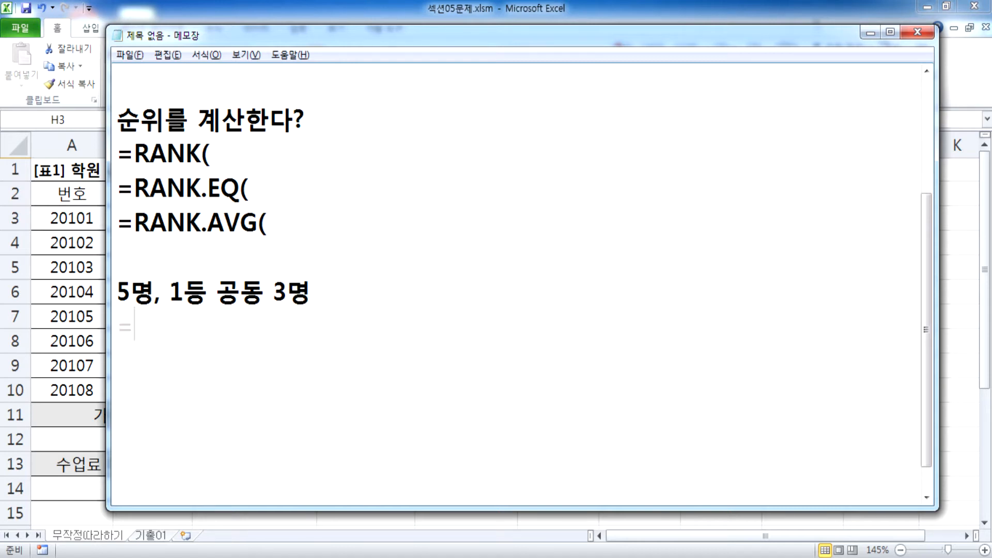
{"action": "type", "text": "RANK.E"}
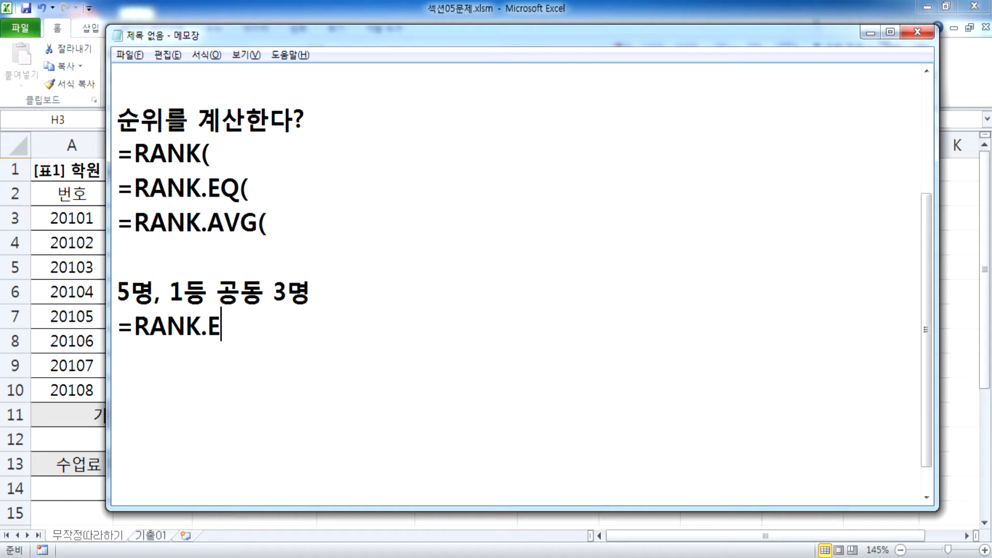
{"action": "type", "text": "Q > 모두 1ㄷ등"}
{"action": "key", "text": "Return"}
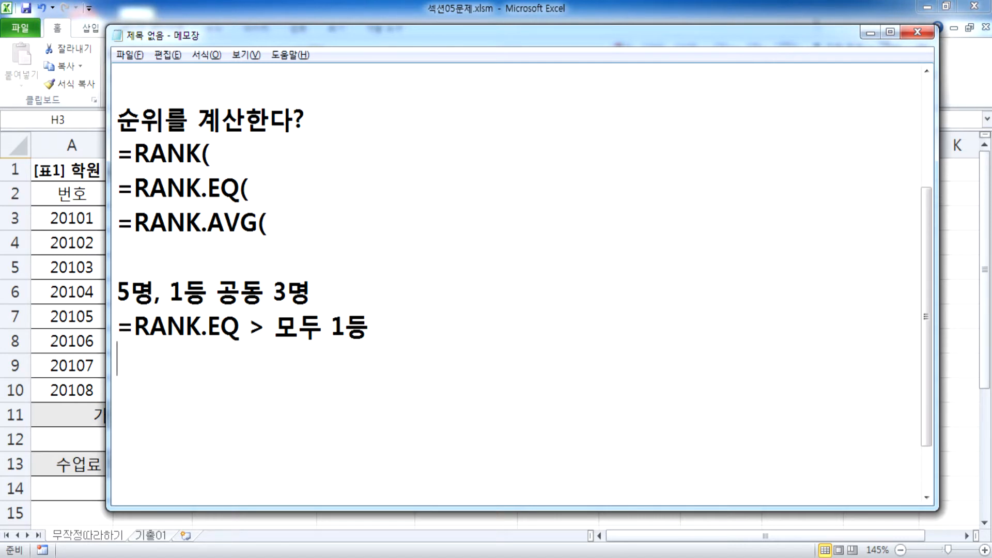
Add the line "=RANK.AVG > 모두 2등" beneath the RANK.EQ explanation
{"action": "type", "text": "=RANK."}
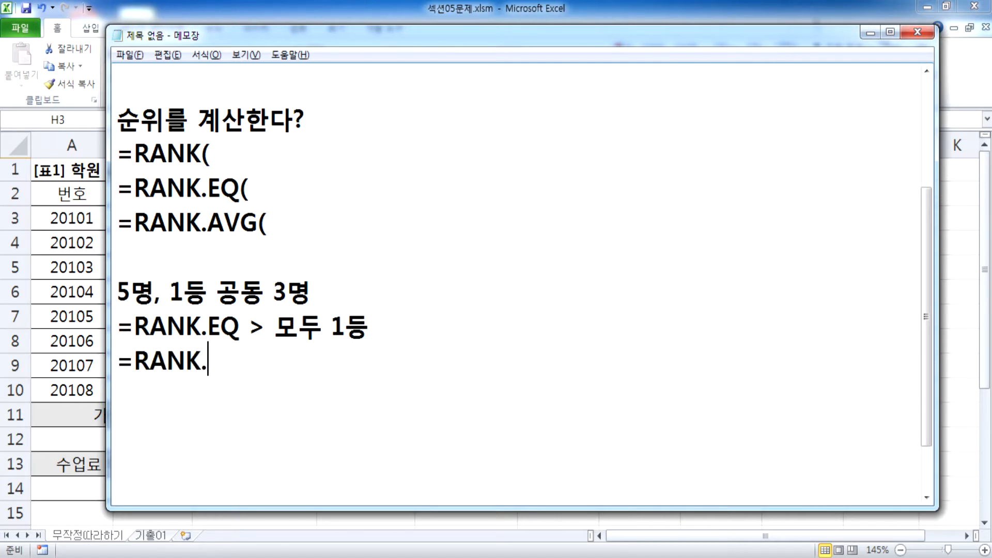
{"action": "type", "text": "AVG >"}
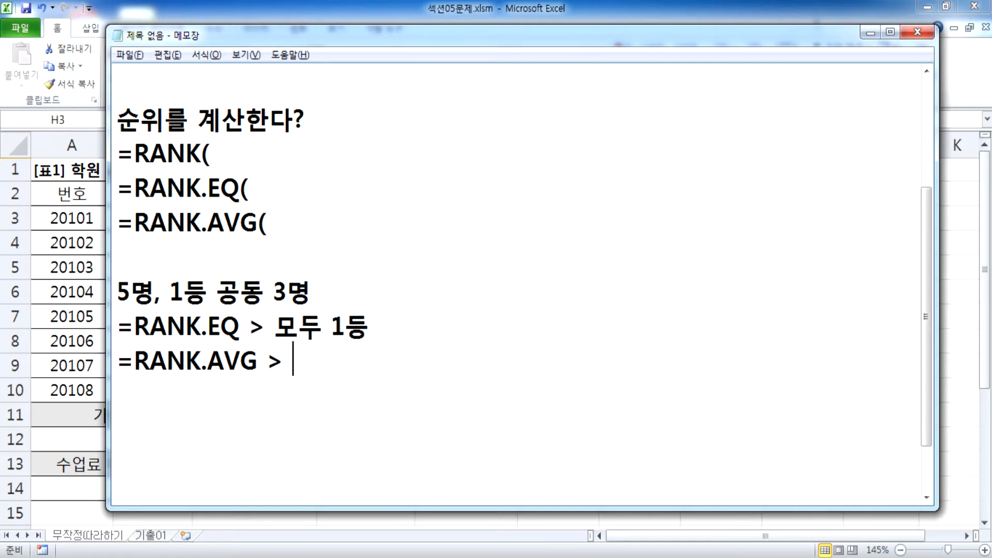
{"action": "type", "text": "AHEN 12"}
{"action": "key", "text": "BackSpace"}
{"action": "key", "text": "BackSpace"}
{"action": "key", "text": "BackSpace"}
{"action": "key", "text": "BackSpace"}
{"action": "key", "text": "BackSpace"}
{"action": "key", "text": "BackSpace"}
{"action": "key", "text": "BackSpace"}
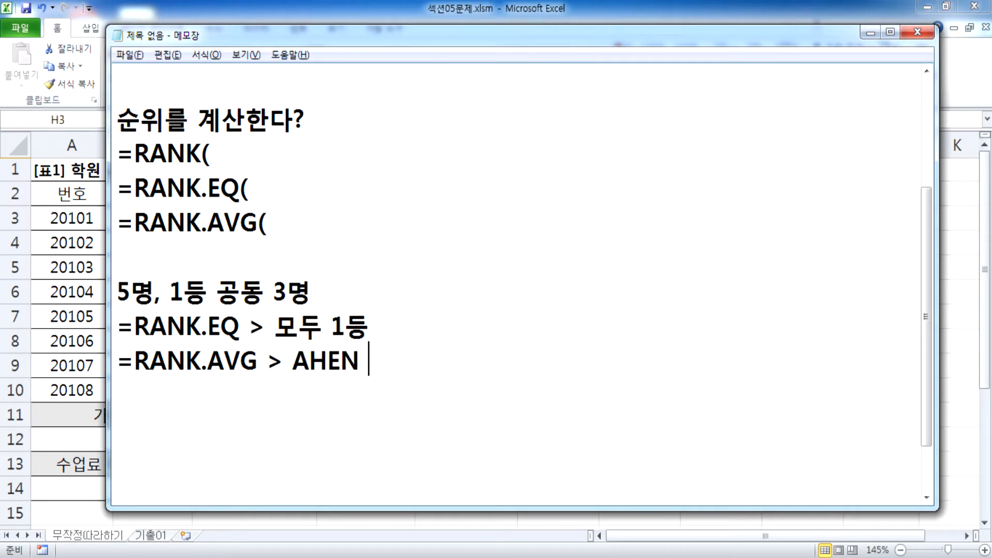
{"action": "key", "text": "Hangul"}
{"action": "type", "text": "모두 32"}
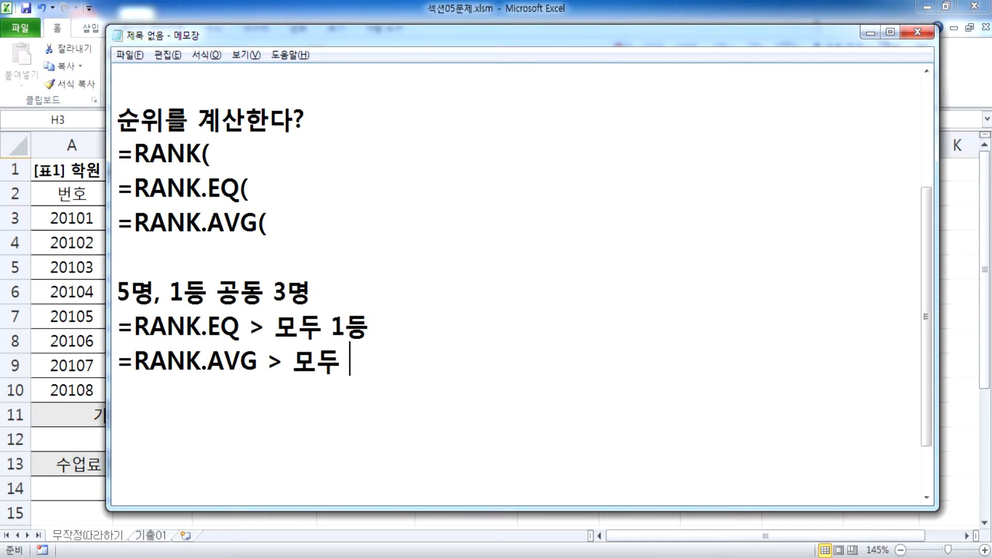
{"action": "key", "text": "BackSpace"}
{"action": "key", "text": "BackSpace"}
{"action": "type", "text": "2등"}
{"action": "key", "text": "Return"}
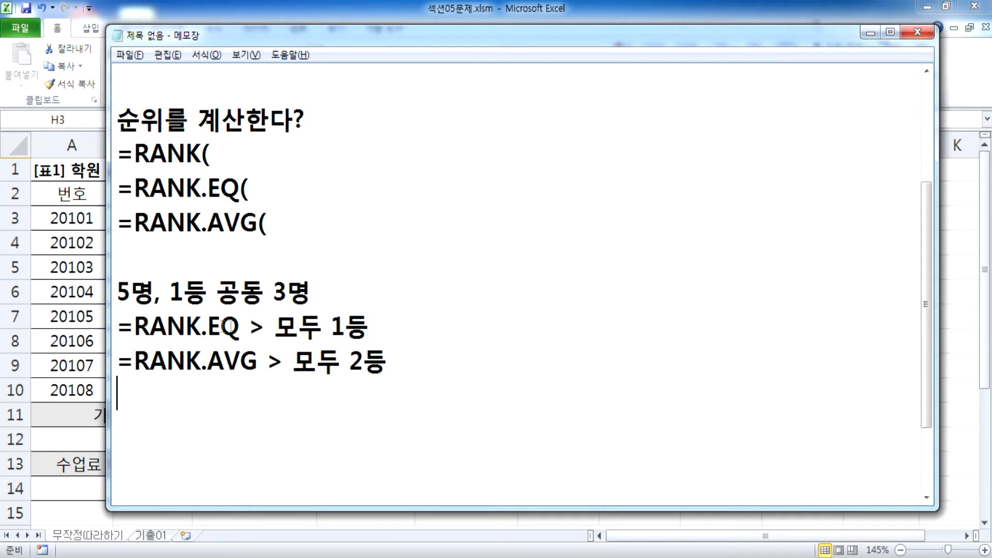
Highlight the RANK.AVG explanation in the tie example to review how it ranks tied students
{"action": "left_click_drag", "start_coordinate": [135, 367], "coordinate": [264, 361]}
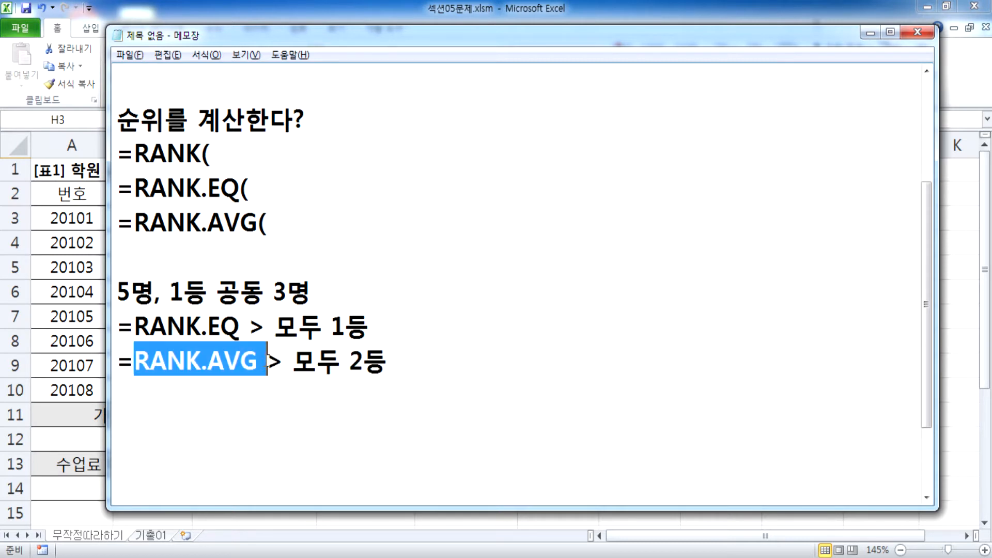
{"action": "left_click", "coordinate": [422, 388]}
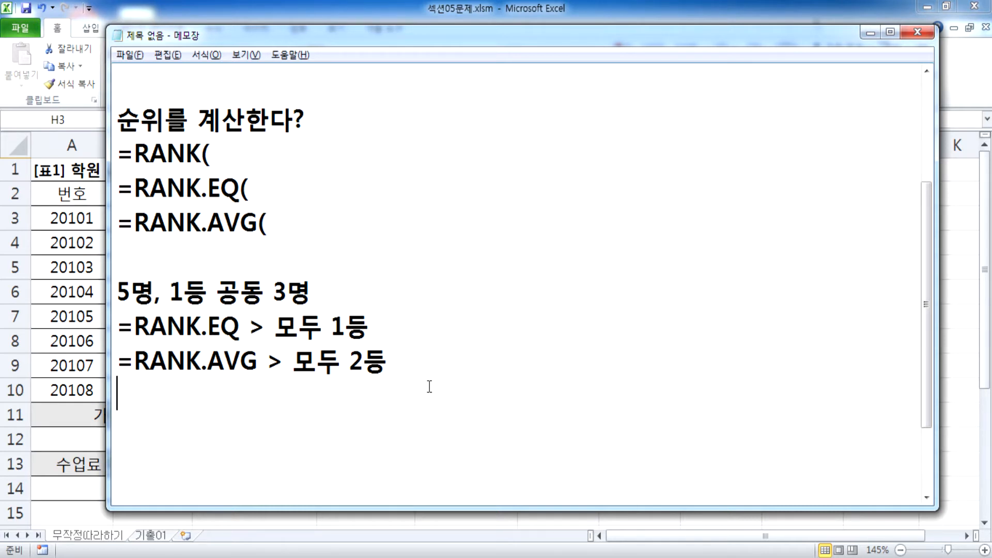
{"action": "left_click_drag", "start_coordinate": [128, 364], "coordinate": [310, 394]}
{"action": "left_click", "coordinate": [297, 401]}
{"action": "left_click_drag", "start_coordinate": [258, 363], "coordinate": [120, 364]}
{"action": "left_click", "coordinate": [148, 393]}
{"action": "left_click", "coordinate": [213, 154]}
Switch to the Excel workbook and start a RANK.EQ formula in cell H3 of the 순위 column
{"action": "key", "text": "alt+Tab"}
{"action": "type", "text": "=RANK"}
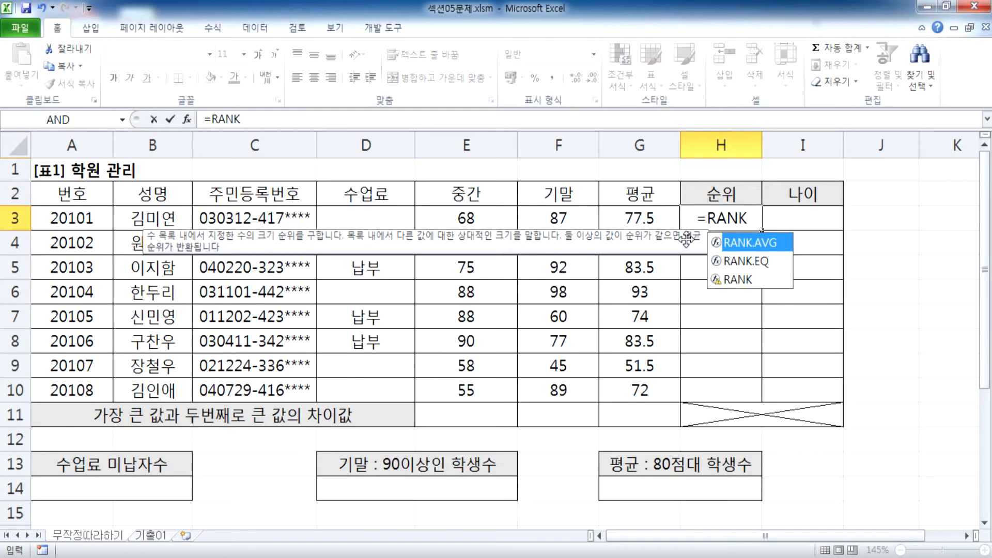
{"action": "left_click", "coordinate": [733, 280]}
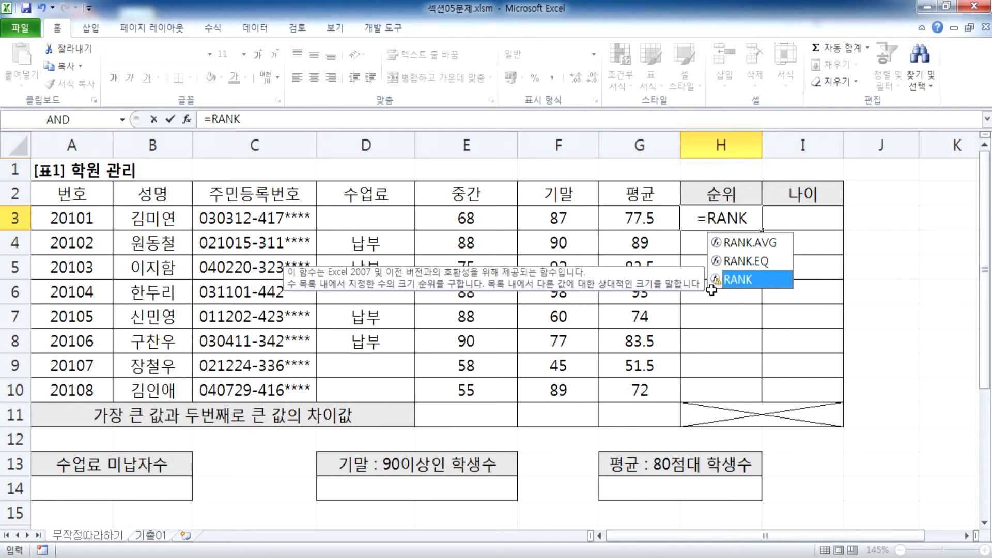
{"action": "left_click", "coordinate": [742, 261]}
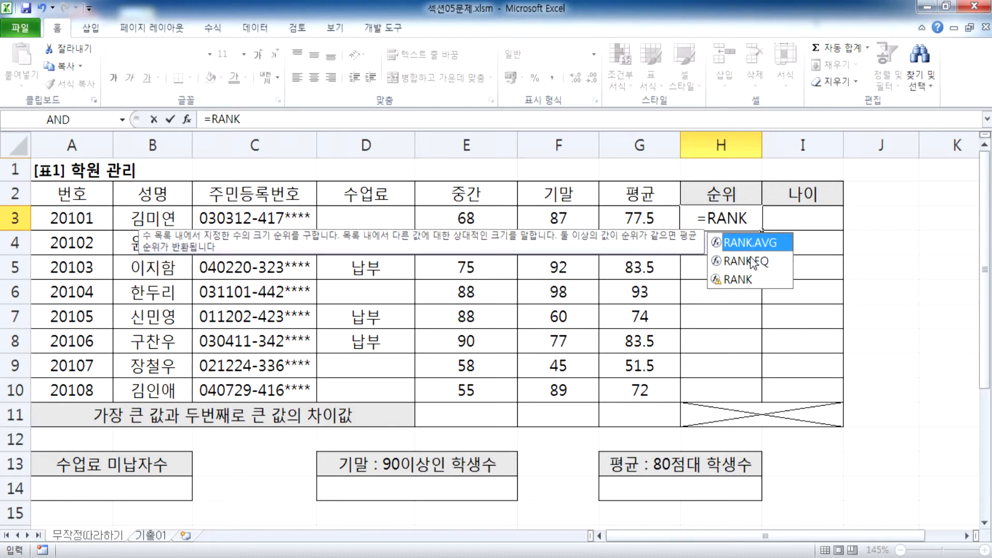
{"action": "double_click", "coordinate": [750, 260]}
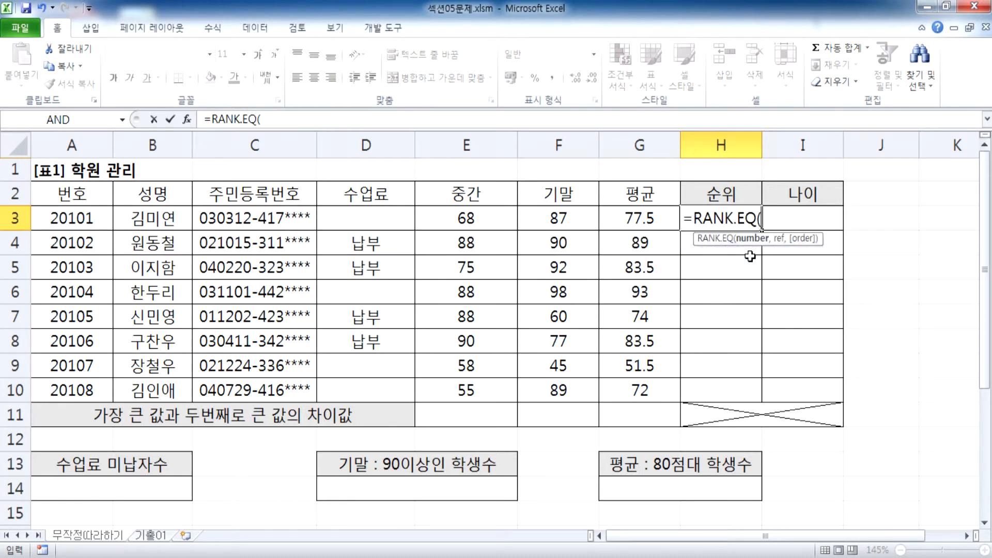
Change the function name in the H3 formula from RANK.EQ to RANK, keeping the opening parenthesis
{"action": "left_click", "coordinate": [734, 223]}
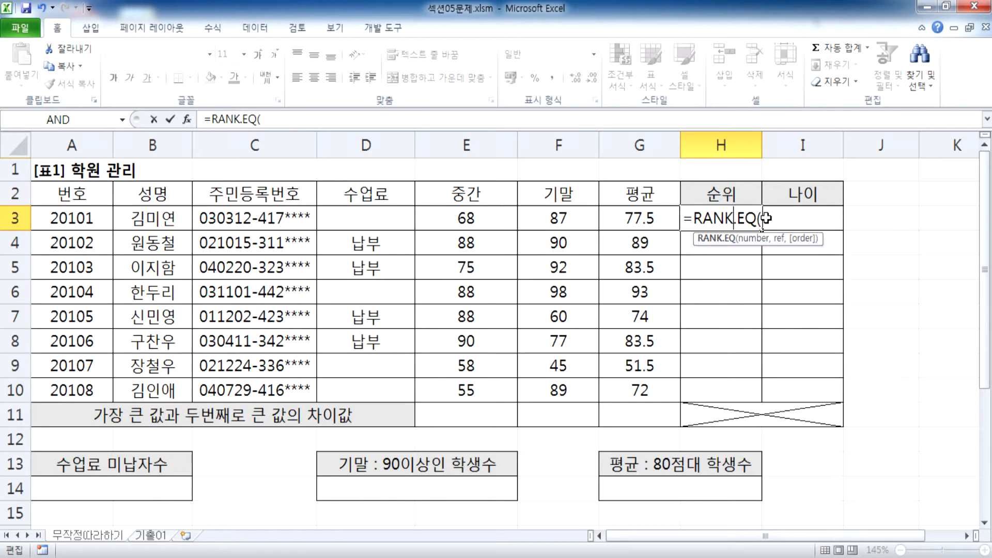
{"action": "key", "text": "Delete"}
{"action": "key", "text": "Delete"}
{"action": "key", "text": "Delete"}
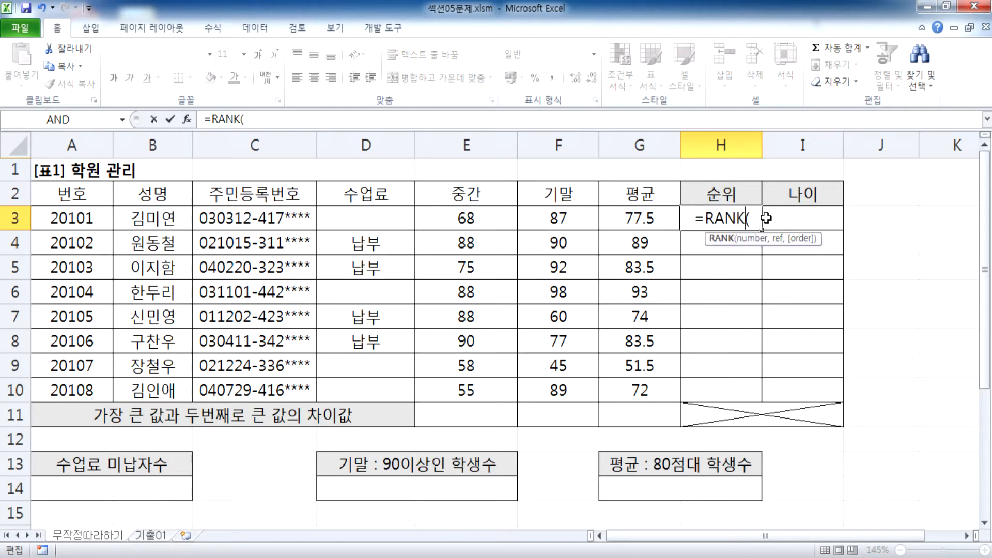
{"action": "key", "text": "Right"}
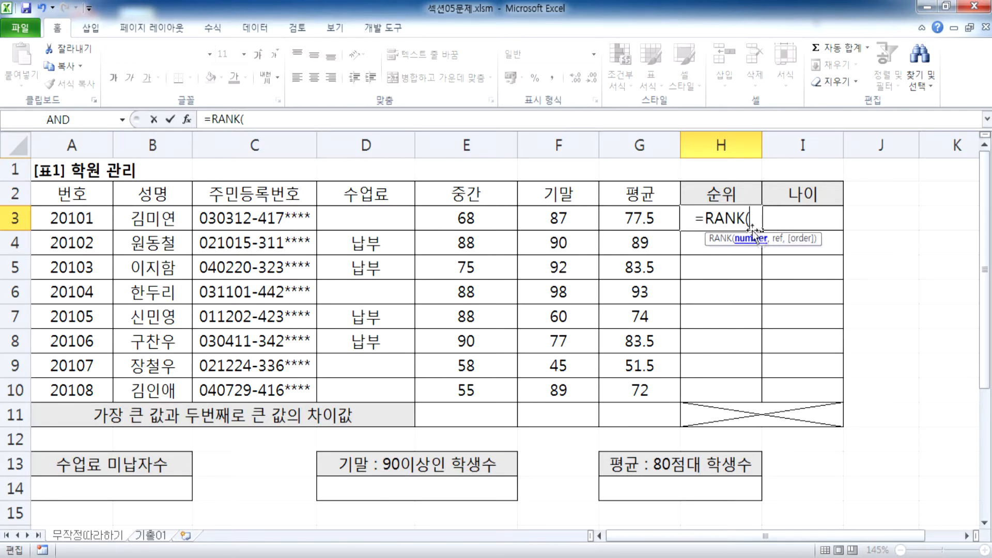
Complete the H3 RANK function with Number G3, Ref $G$3:$G$10 and no Order, and fill it down to H10
{"action": "left_click", "coordinate": [186, 120]}
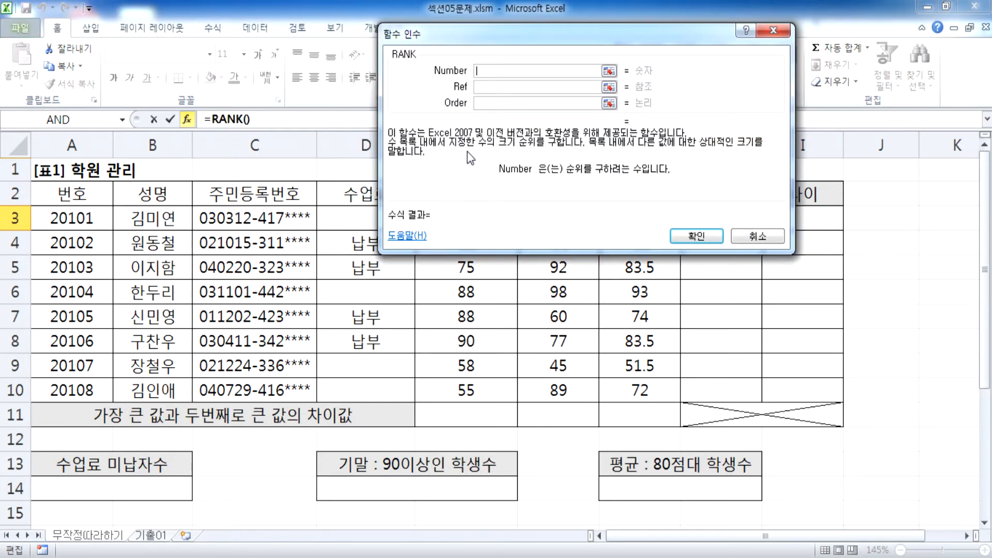
{"action": "left_click_drag", "start_coordinate": [499, 32], "coordinate": [296, 178]}
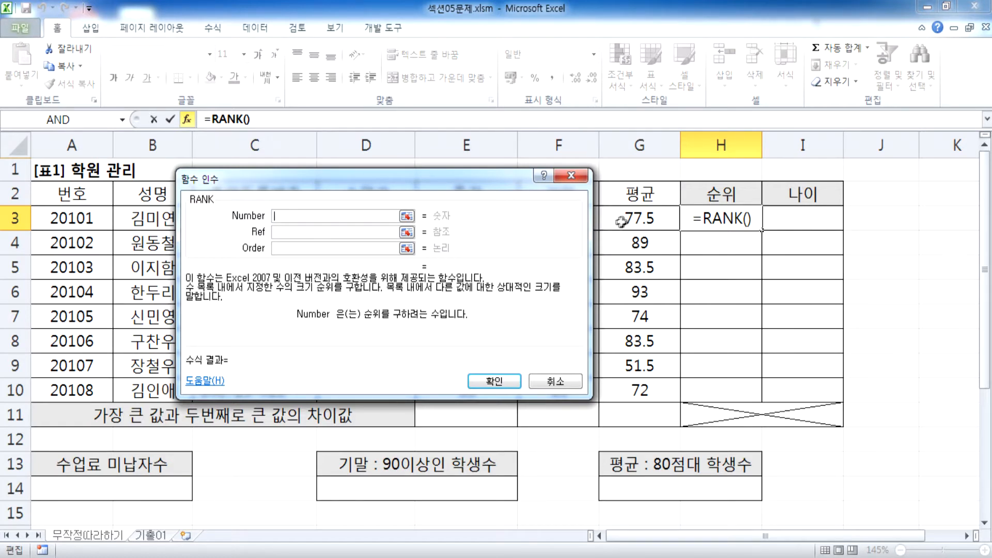
{"action": "left_click", "coordinate": [647, 221]}
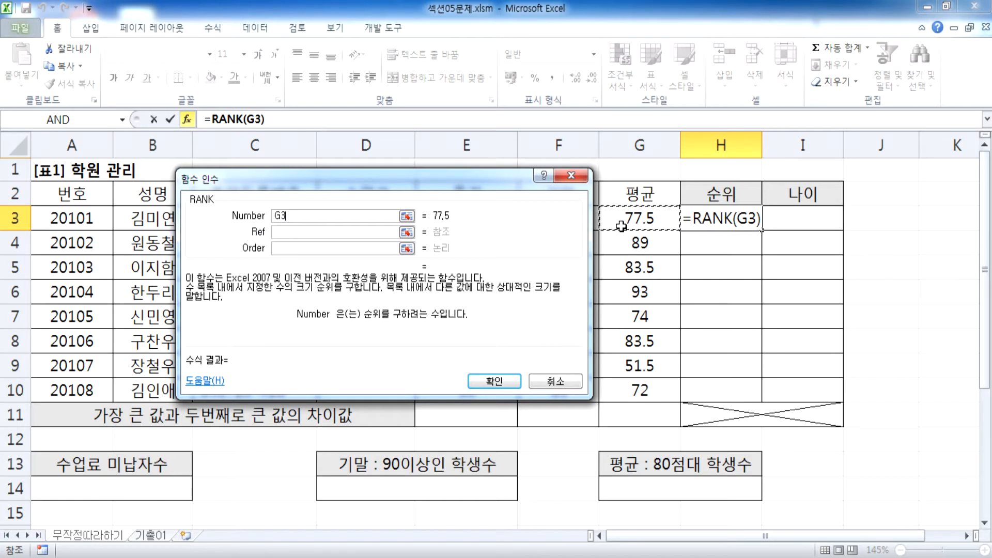
{"action": "left_click", "coordinate": [316, 233]}
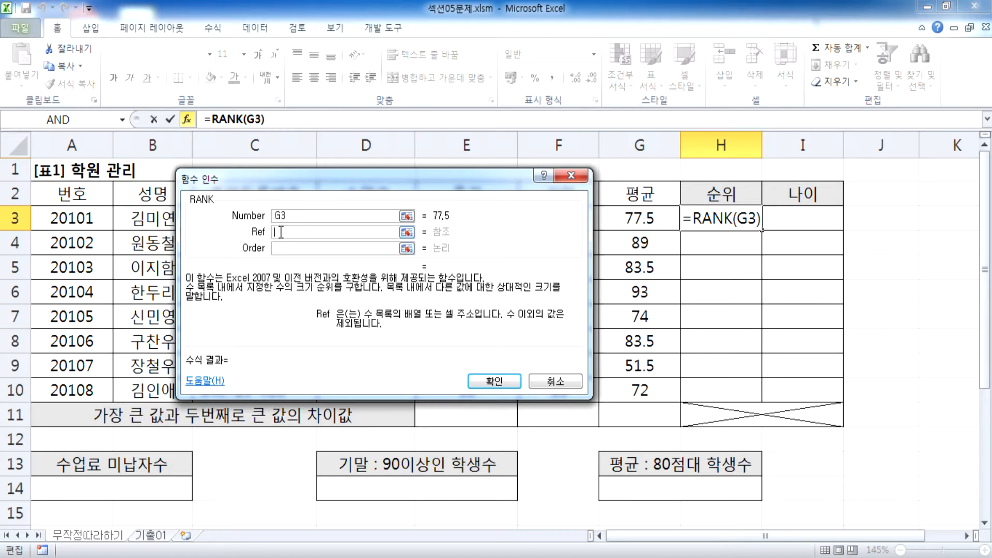
{"action": "left_click", "coordinate": [634, 220]}
{"action": "left_click_drag", "start_coordinate": [634, 220], "coordinate": [641, 386]}
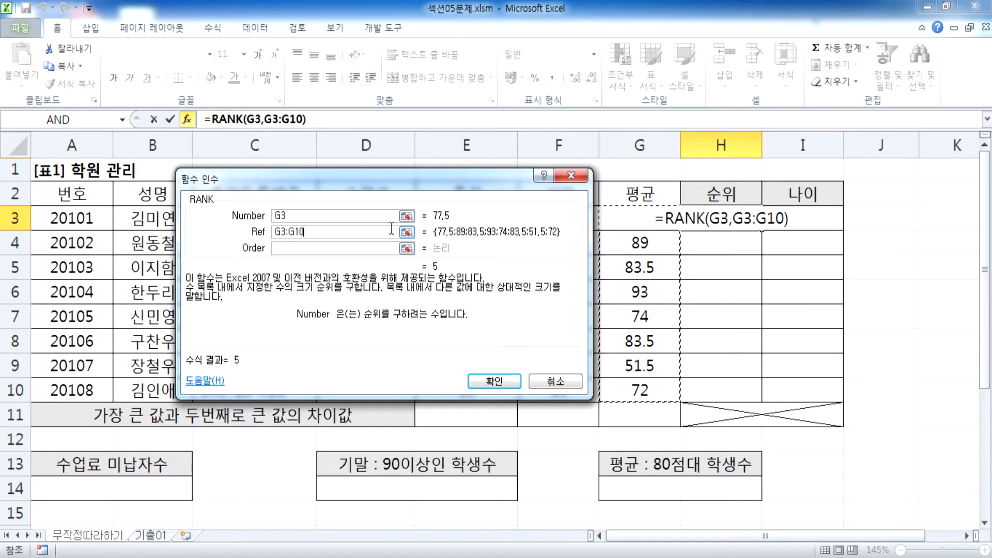
{"action": "key", "text": "F4"}
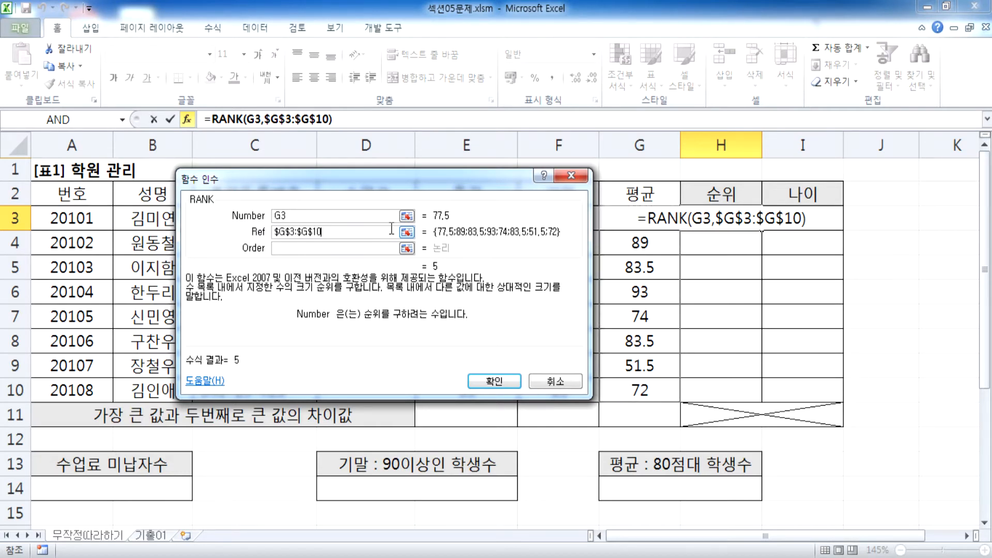
{"action": "left_click", "coordinate": [314, 248]}
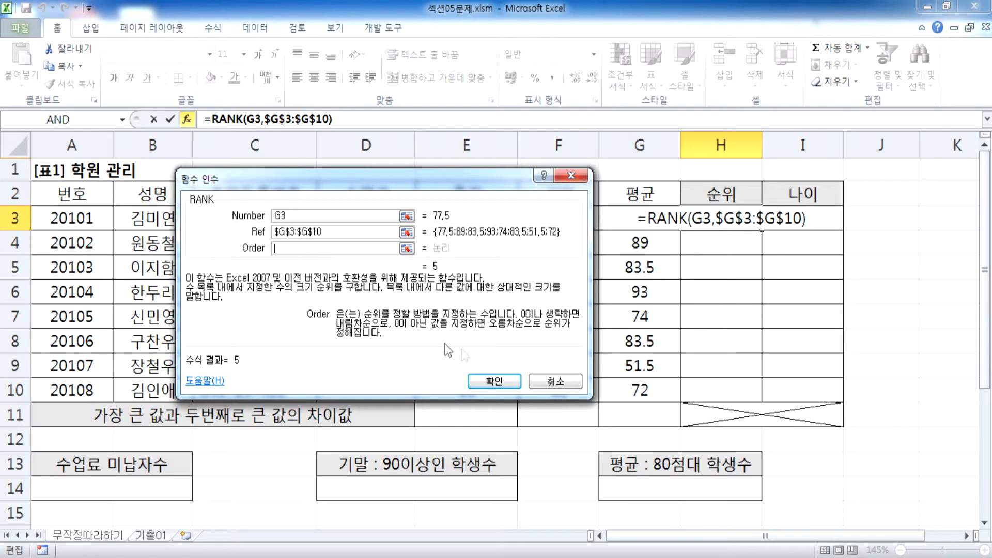
{"action": "left_click", "coordinate": [495, 381]}
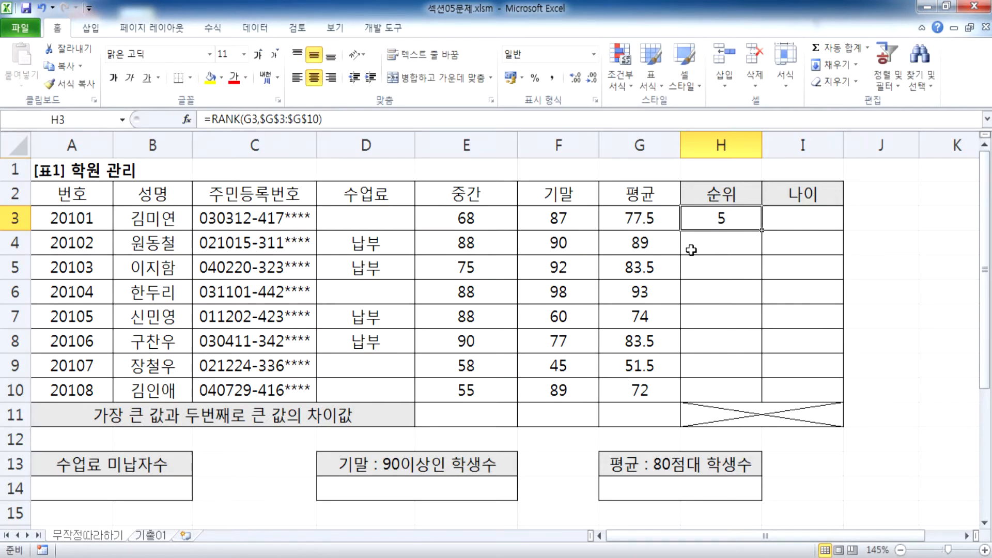
{"action": "left_click_drag", "start_coordinate": [763, 231], "coordinate": [749, 392]}
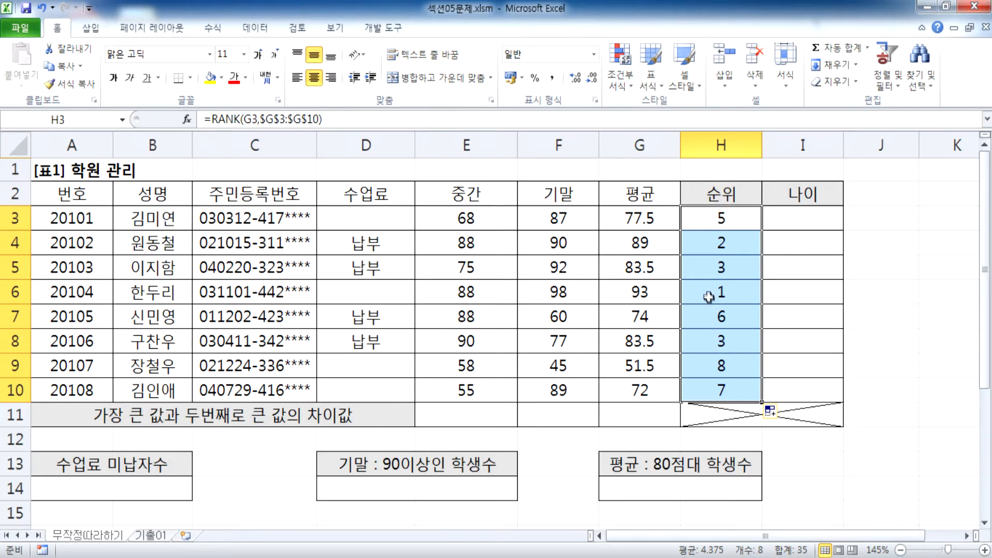
Check the rank formula in H3 and clear the contents of H3:H10
{"action": "left_click", "coordinate": [719, 228]}
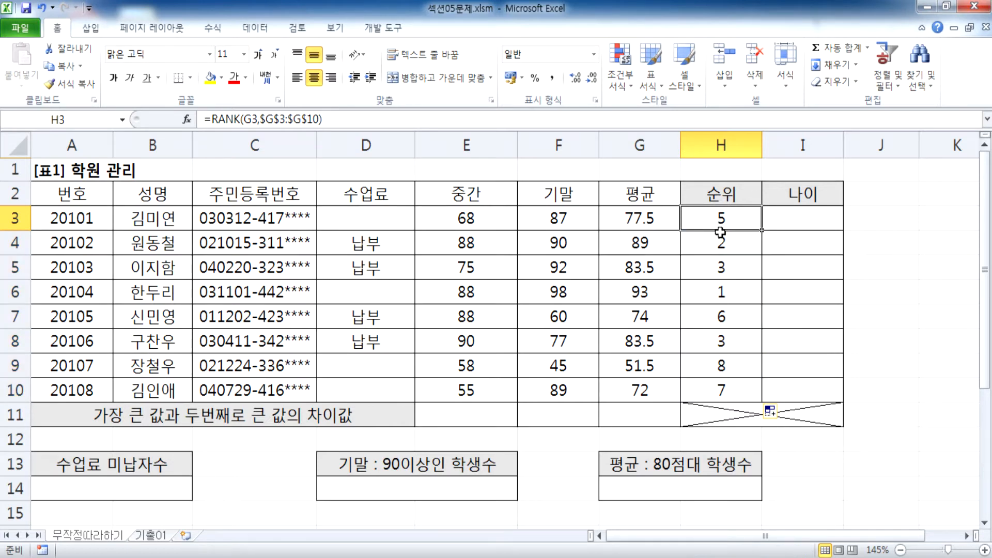
{"action": "double_click", "coordinate": [720, 230]}
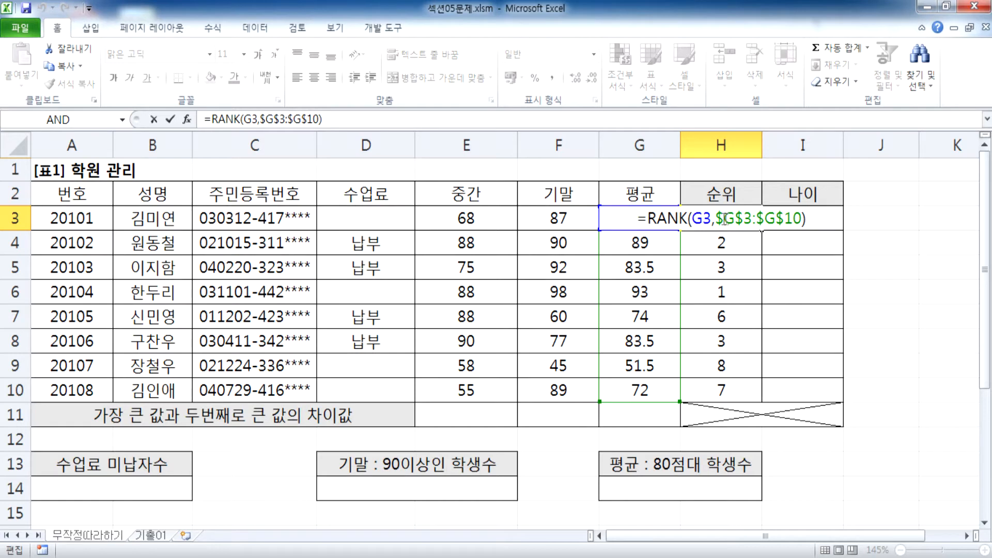
{"action": "key", "text": "ctrl+Return"}
{"action": "left_click_drag", "start_coordinate": [713, 222], "coordinate": [715, 388]}
{"action": "key", "text": "Delete"}
Enter =RANK(G3,G3:G10) in H3 with relative references and fill it down to H10
{"action": "left_click", "coordinate": [706, 222]}
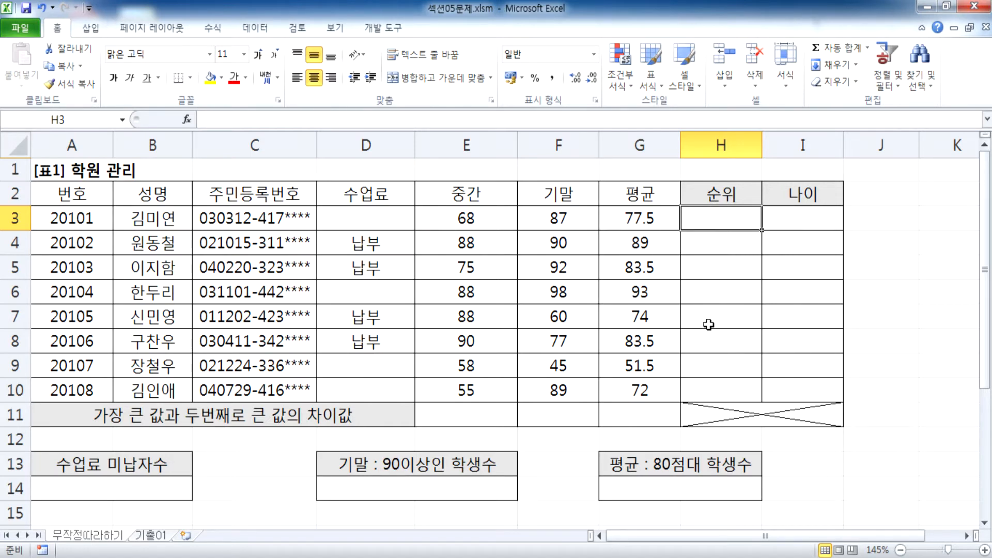
{"action": "type", "text": "=RANK"}
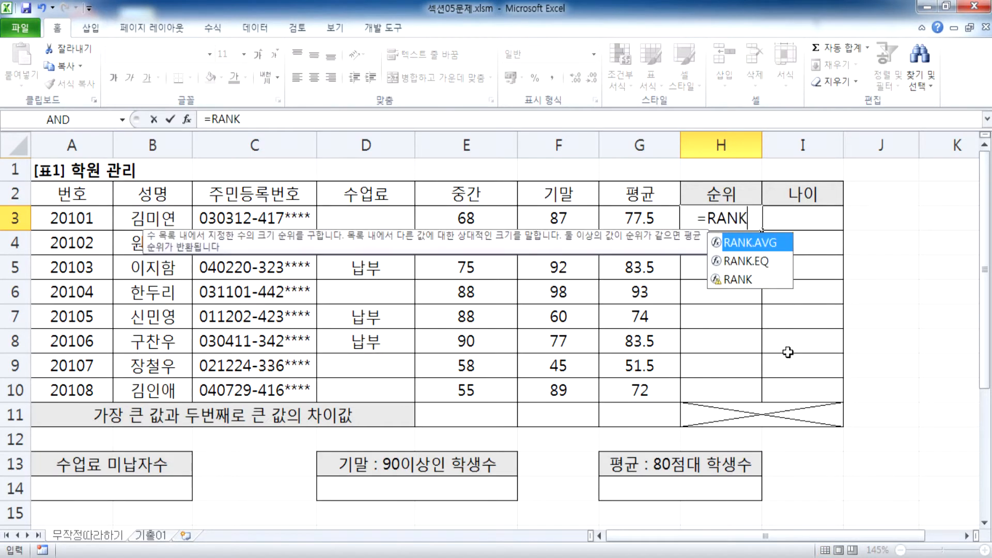
{"action": "type", "text": "("}
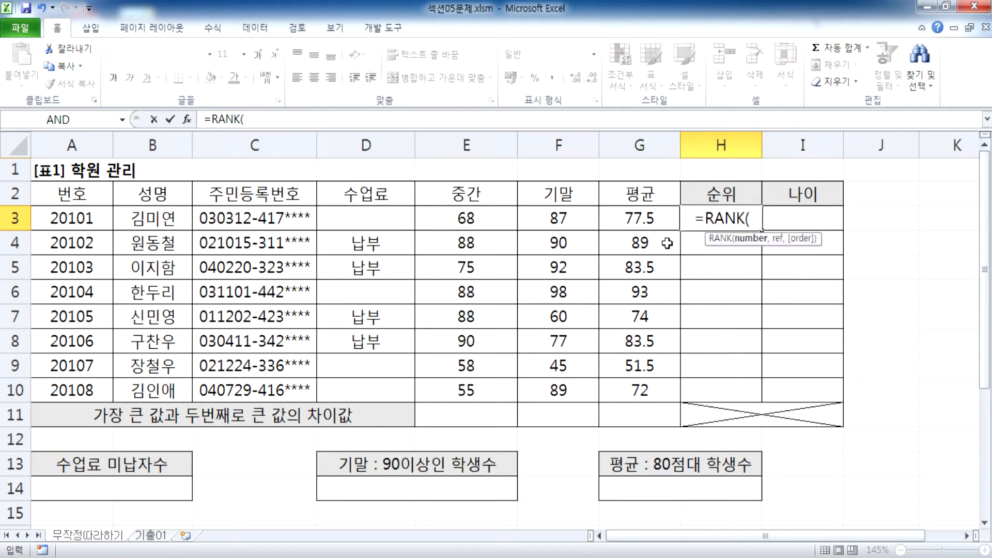
{"action": "left_click", "coordinate": [633, 218]}
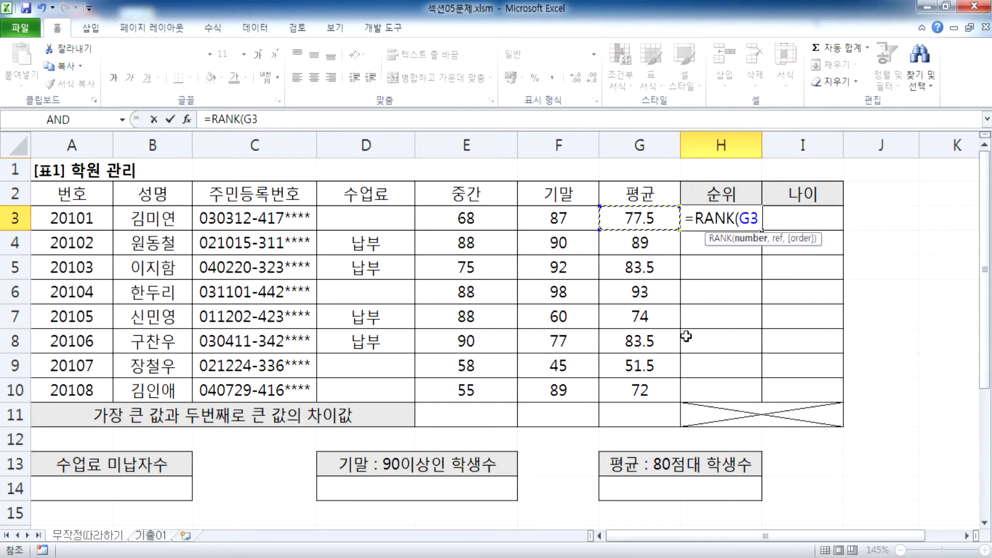
{"action": "type", "text": ","}
{"action": "left_click_drag", "start_coordinate": [622, 217], "coordinate": [642, 389]}
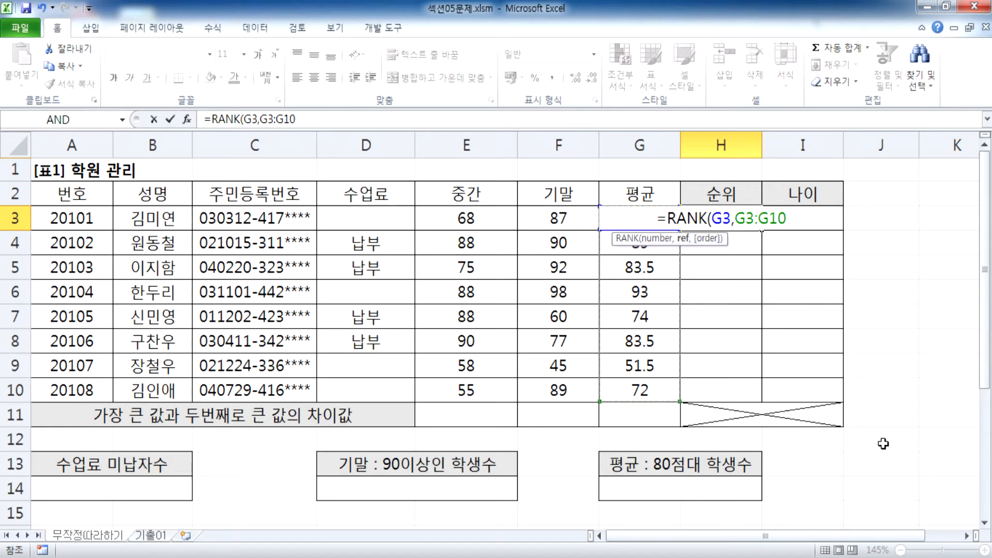
{"action": "key", "text": "Return"}
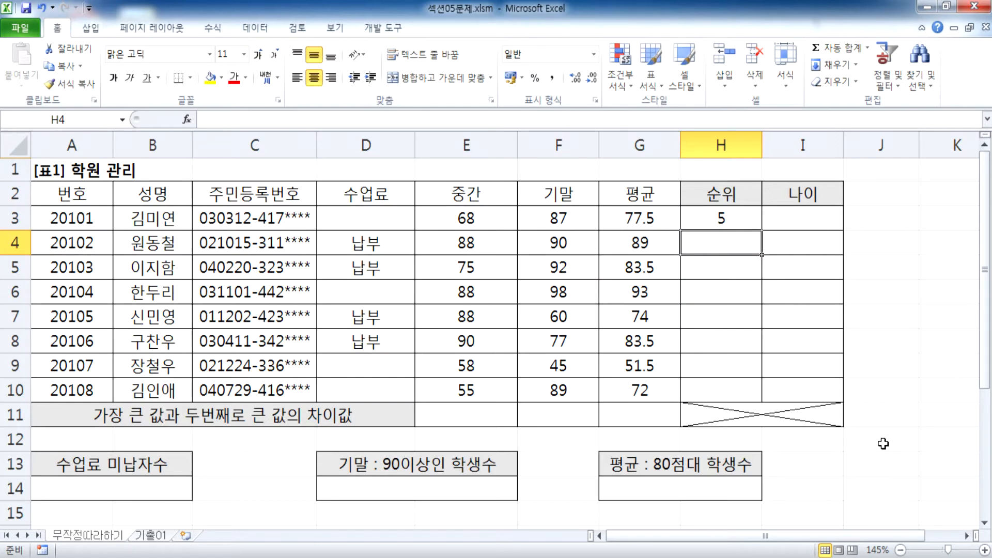
{"action": "left_click", "coordinate": [737, 221]}
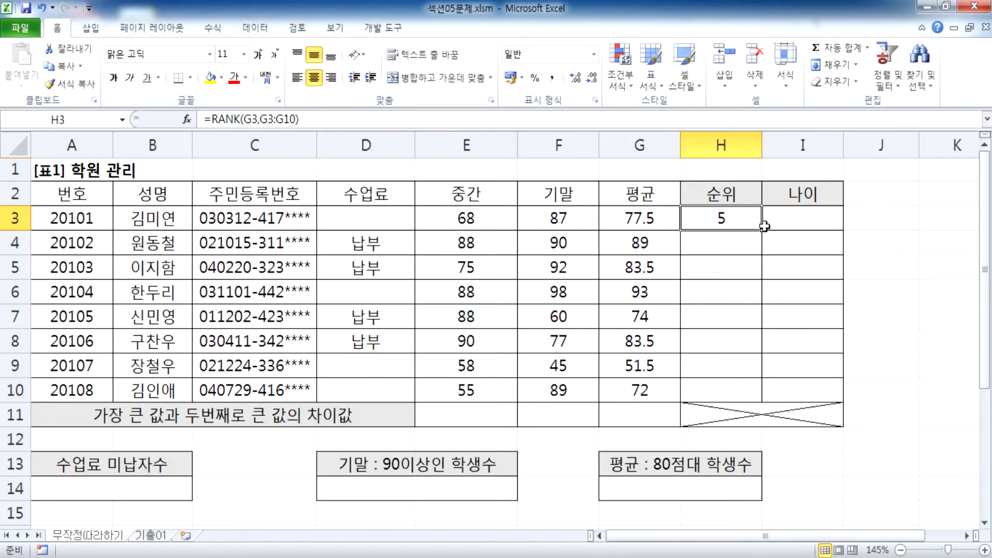
{"action": "left_click_drag", "start_coordinate": [762, 229], "coordinate": [756, 398]}
Compare the ranks in H3, H9 and H10 with the students' averages in the 평균 column
{"action": "left_click", "coordinate": [728, 372]}
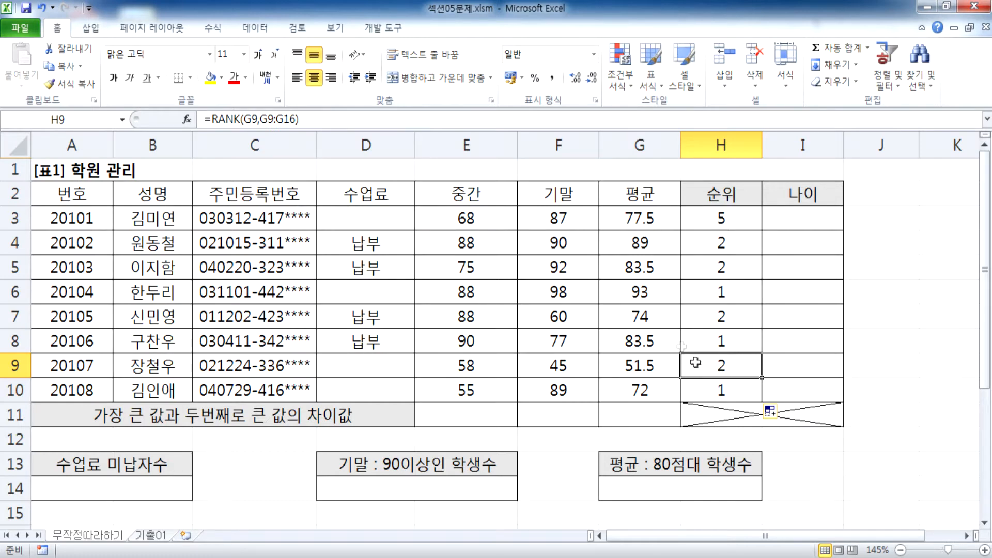
{"action": "left_click", "coordinate": [632, 215]}
{"action": "left_click", "coordinate": [687, 217]}
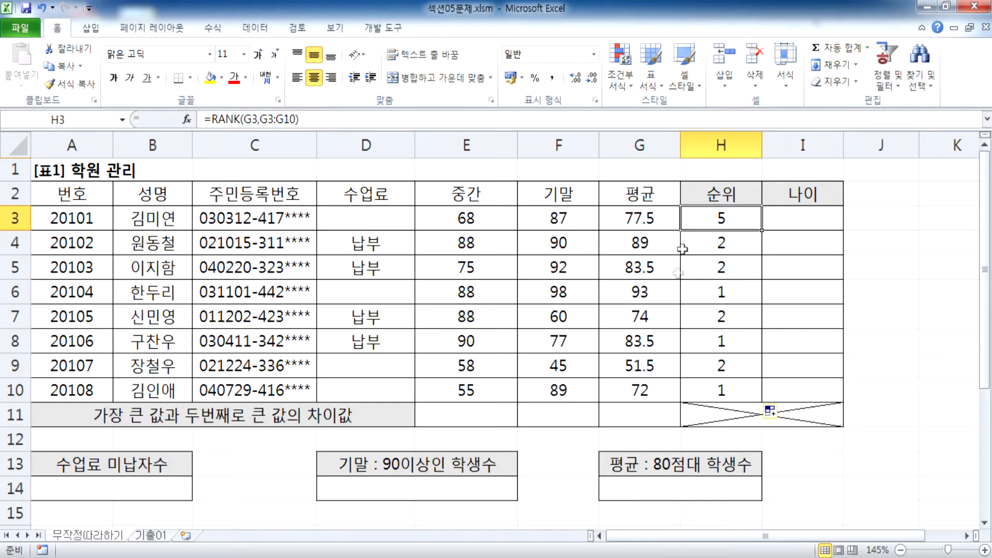
{"action": "left_click", "coordinate": [695, 366]}
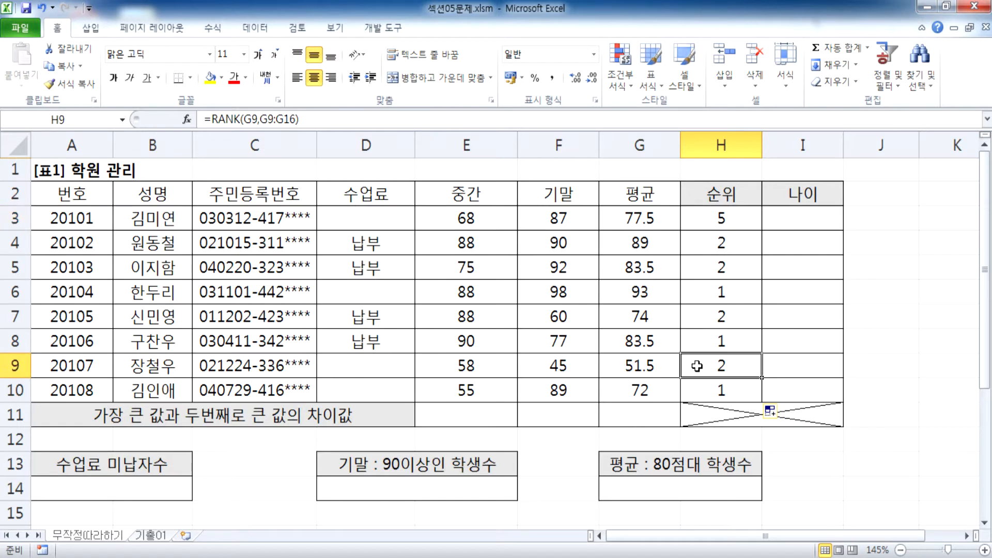
{"action": "left_click", "coordinate": [700, 391]}
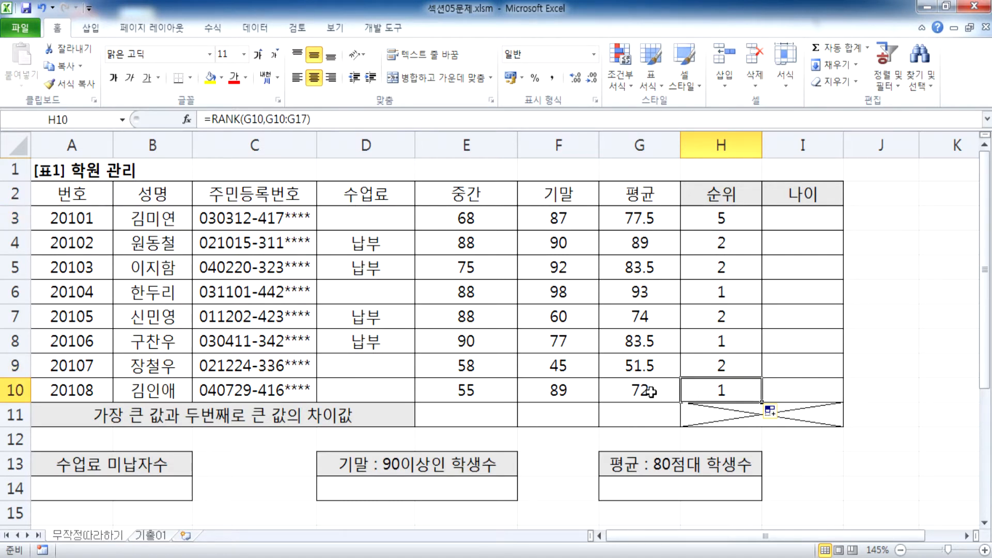
{"action": "left_click", "coordinate": [711, 221]}
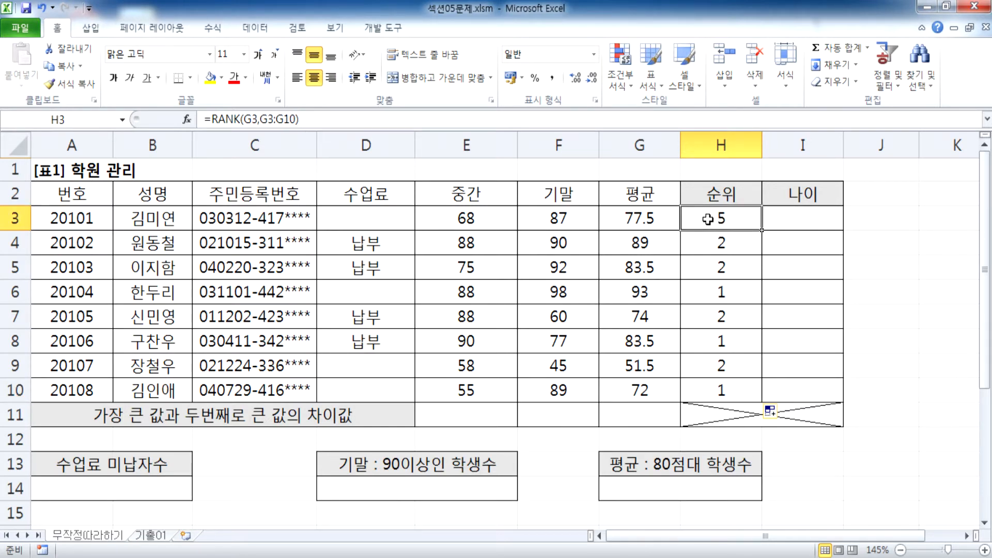
Inspect which 평균 cells the rank formulas in H3, H4 and H9 refer to
{"action": "double_click", "coordinate": [707, 218]}
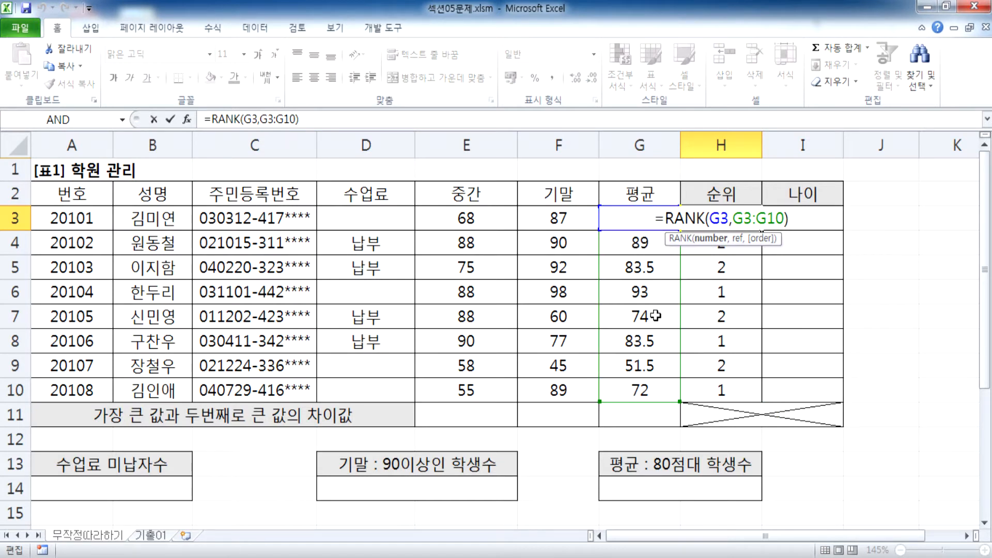
{"action": "key", "text": "ctrl+Return"}
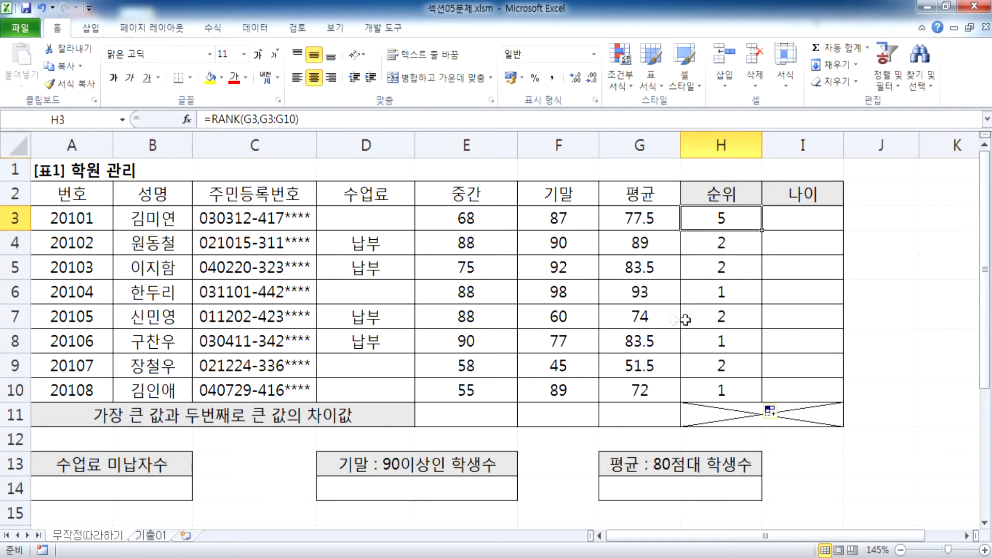
{"action": "double_click", "coordinate": [711, 243]}
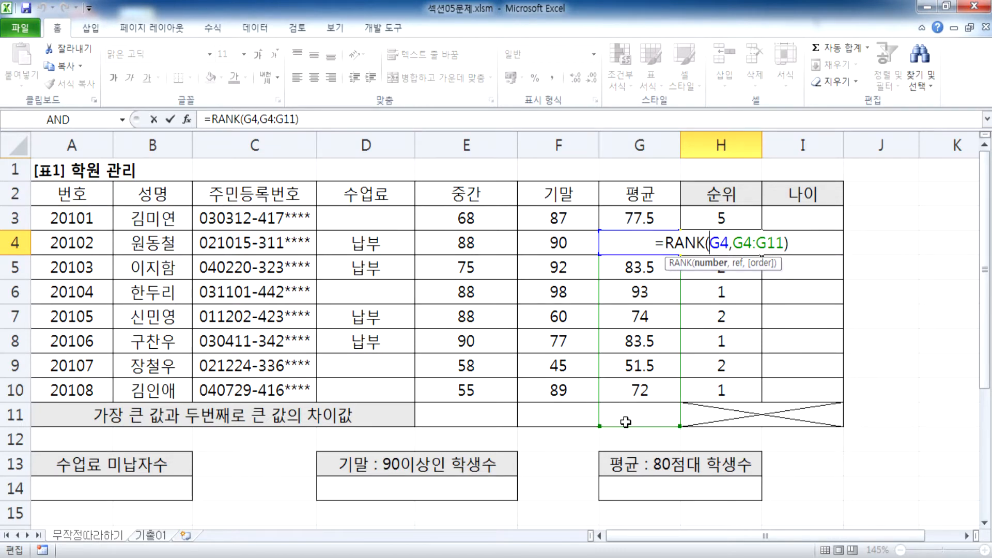
{"action": "key", "text": "Escape"}
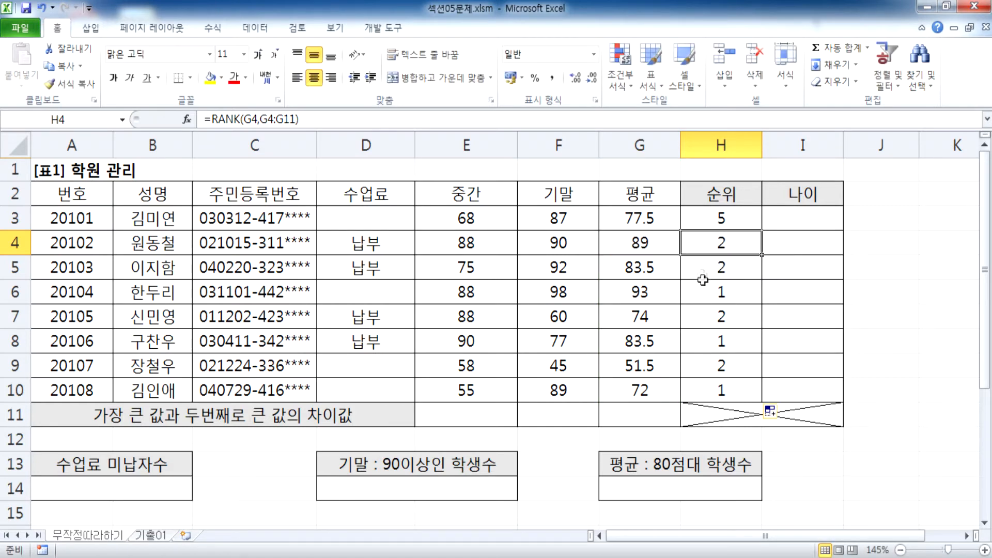
{"action": "left_click", "coordinate": [695, 367]}
{"action": "double_click", "coordinate": [695, 368]}
{"action": "scroll", "coordinate": [672, 310], "scroll_direction": "down", "scroll_amount": 1}
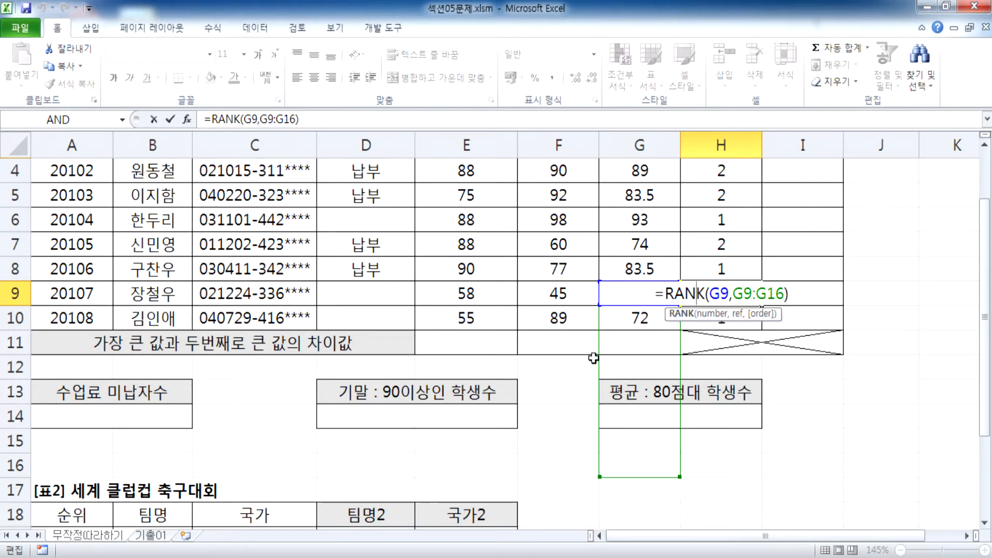
Widen column H so the whole rank formula in H3 fits, and check the 평균 cells it refers to
{"action": "key", "text": "ctrl+Return"}
{"action": "scroll", "coordinate": [703, 325], "scroll_direction": "up", "scroll_amount": 1}
{"action": "left_click", "coordinate": [708, 221]}
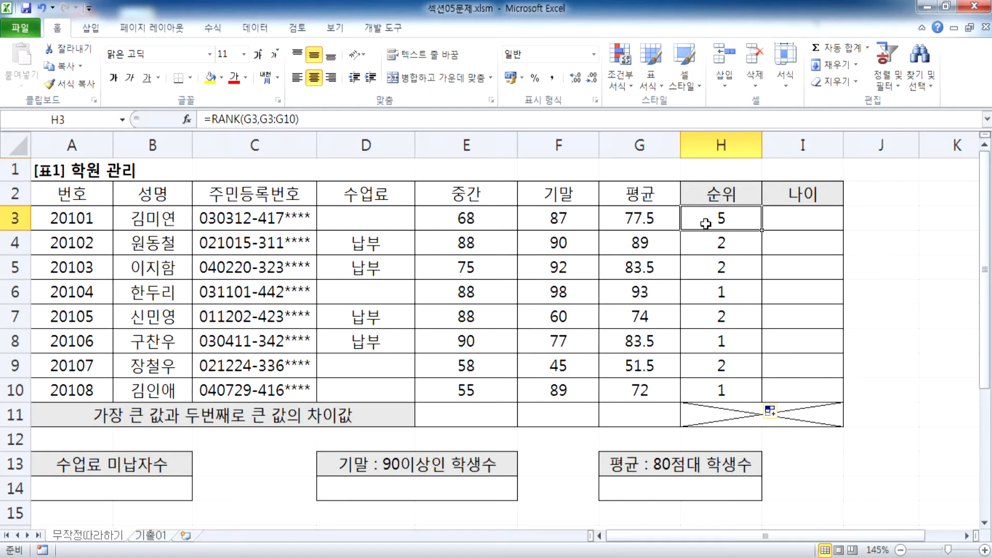
{"action": "double_click", "coordinate": [705, 223]}
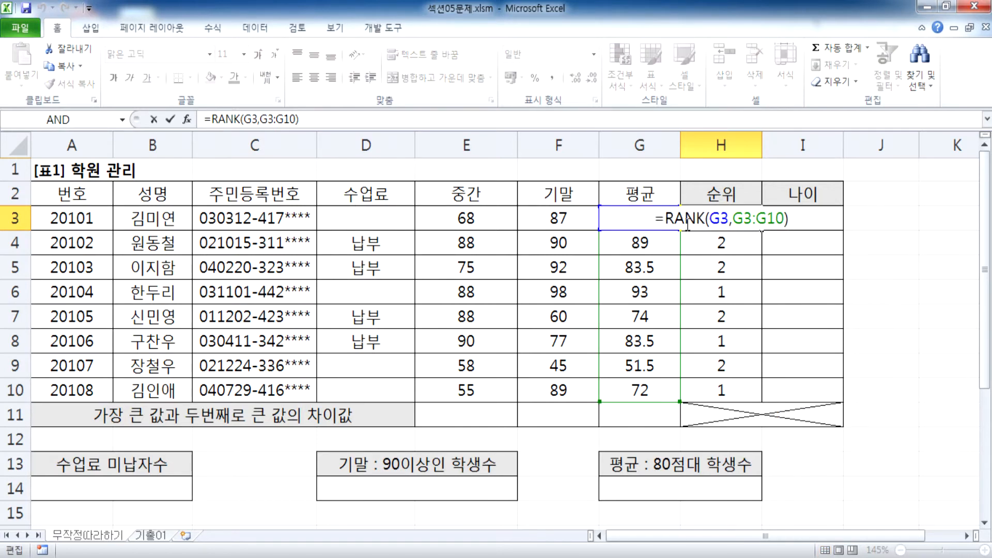
{"action": "key", "text": "Escape"}
{"action": "left_click_drag", "start_coordinate": [761, 145], "coordinate": [826, 145]}
{"action": "double_click", "coordinate": [726, 225]}
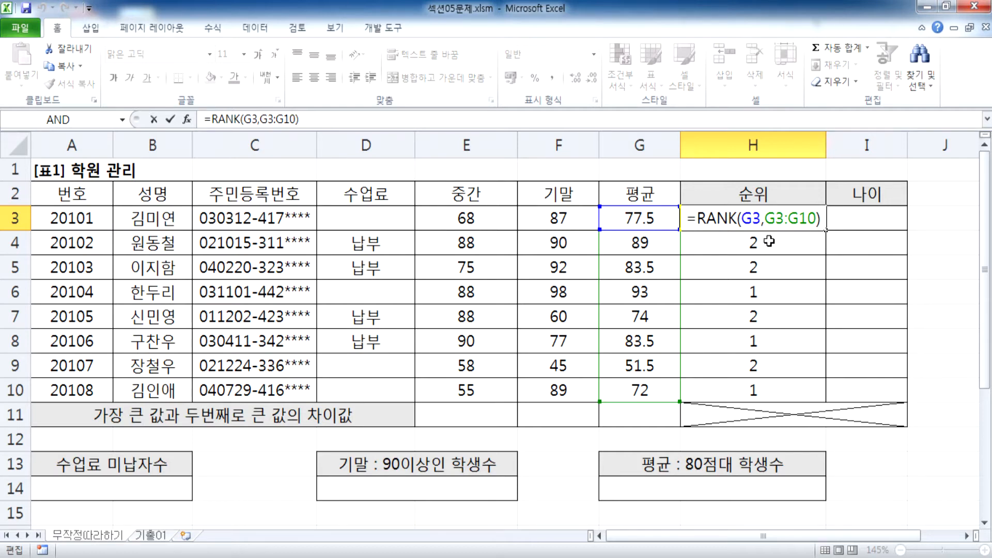
{"action": "key", "text": "Return"}
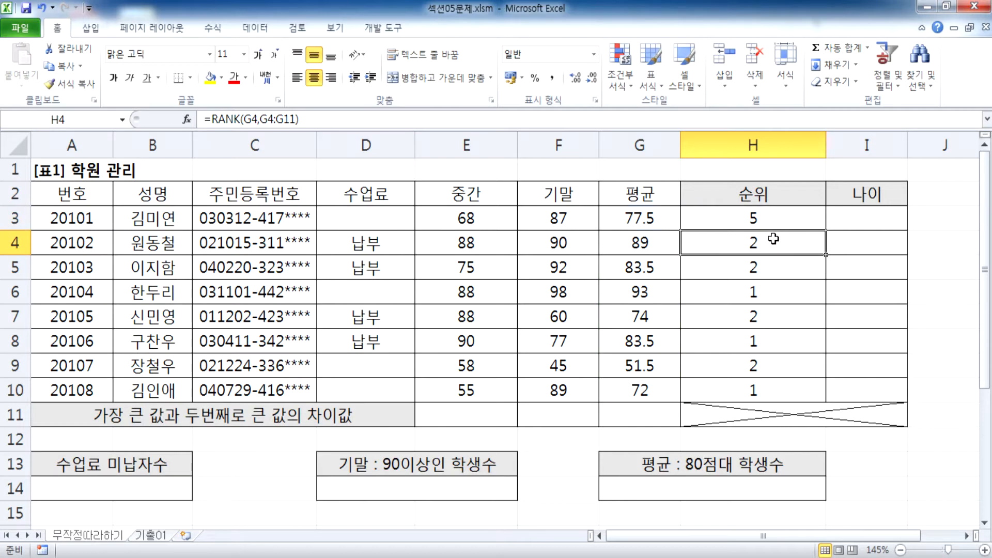
Inspect the ranges in the rank formulas in H4 and H8 and compare them with the averages in G3:G10
{"action": "double_click", "coordinate": [773, 238]}
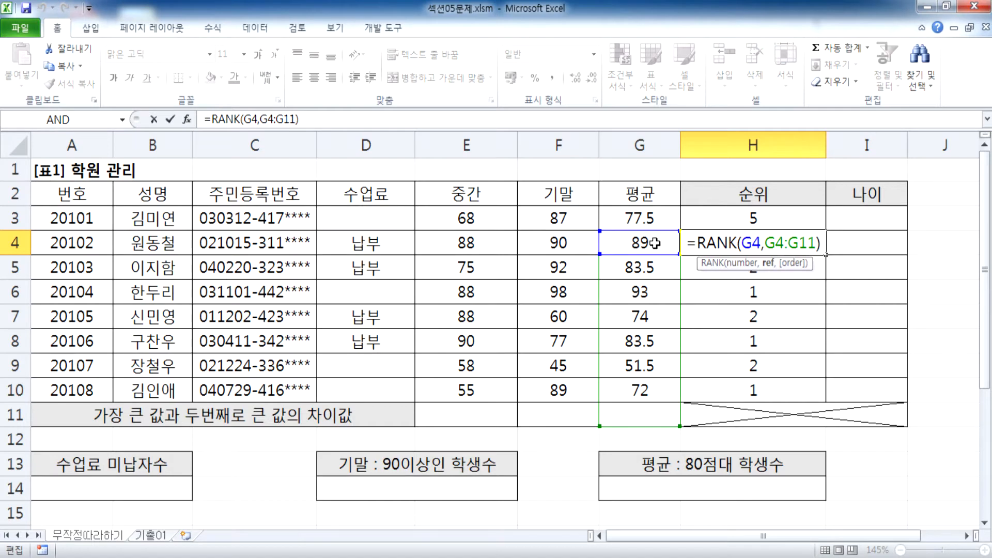
{"action": "left_click_drag", "start_coordinate": [750, 241], "coordinate": [737, 241]}
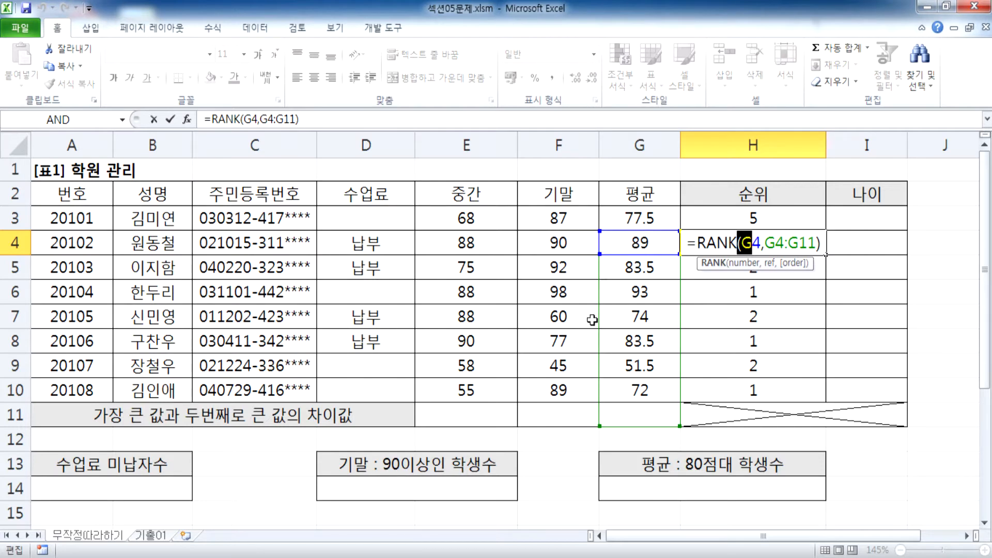
{"action": "key", "text": "ctrl+Return"}
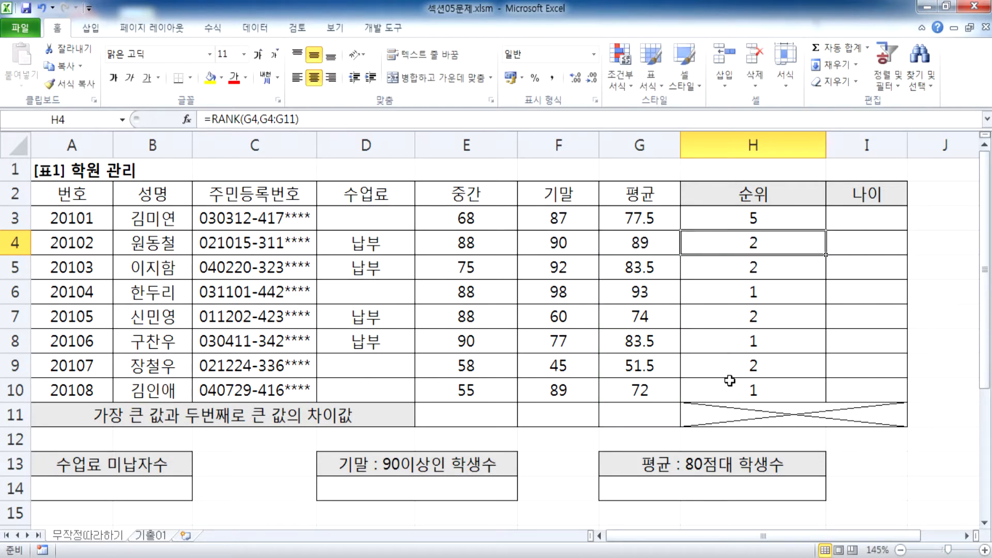
{"action": "double_click", "coordinate": [739, 342]}
{"action": "scroll", "coordinate": [669, 362], "scroll_direction": "down", "scroll_amount": 1}
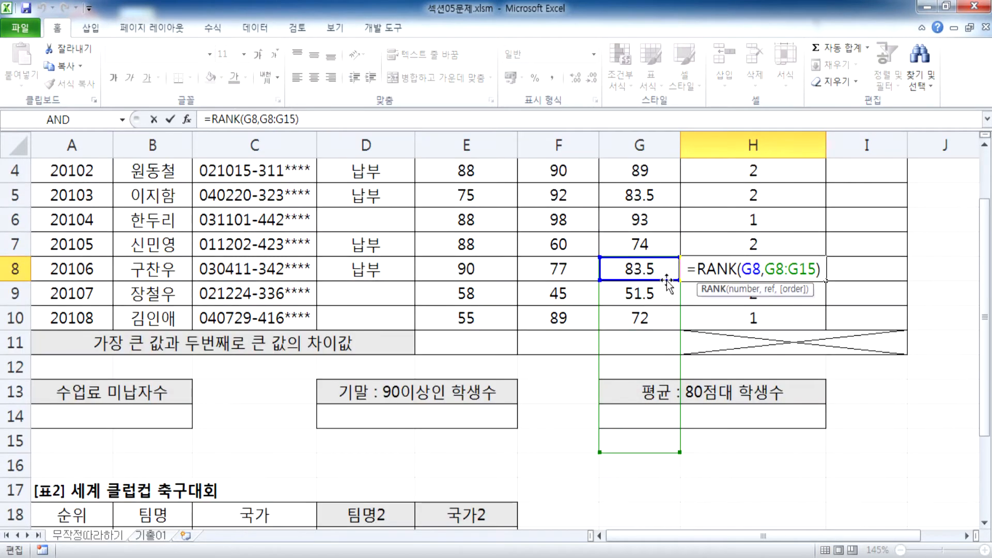
{"action": "scroll", "coordinate": [749, 316], "scroll_direction": "up", "scroll_amount": 1}
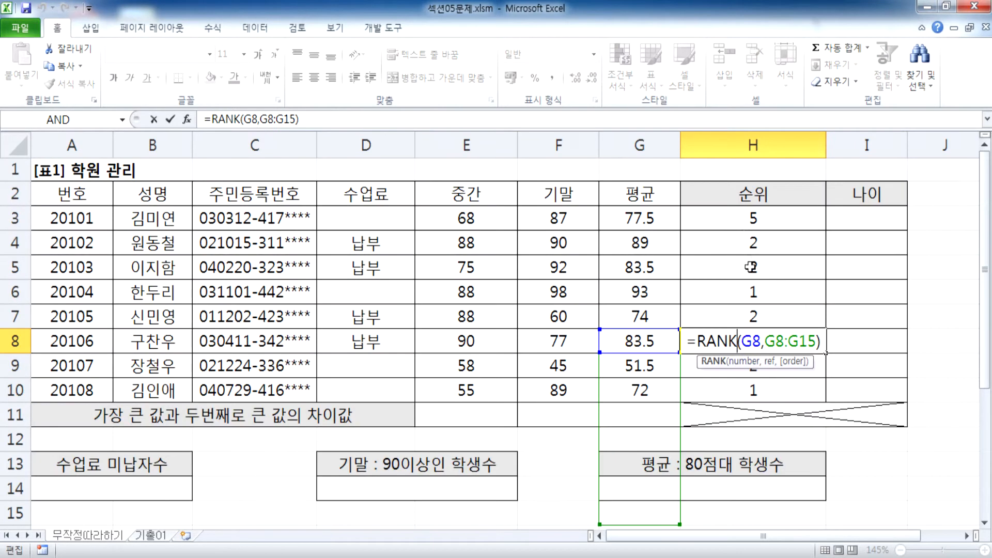
{"action": "left_click", "coordinate": [654, 217]}
{"action": "left_click_drag", "start_coordinate": [654, 217], "coordinate": [640, 382]}
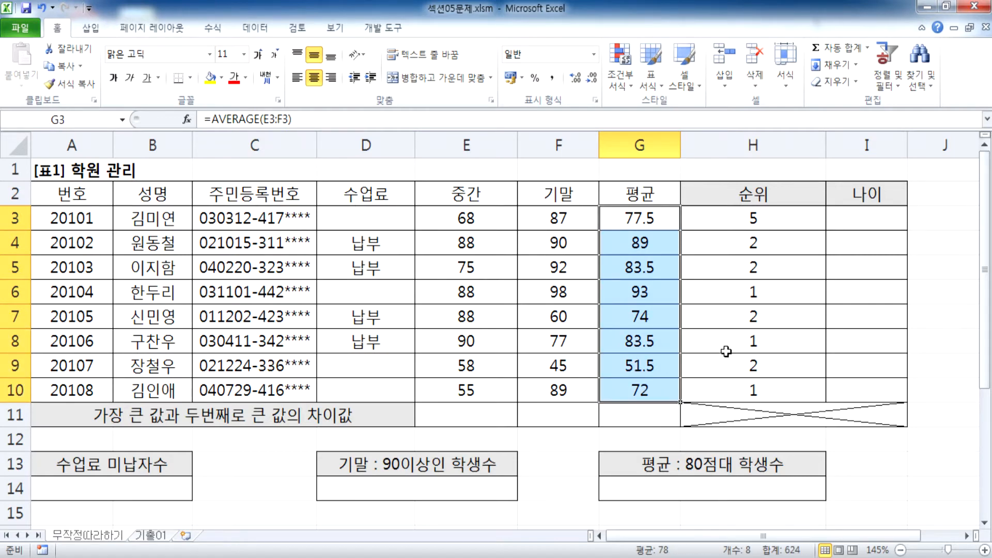
Inspect which 평균 cells the rank formula in H10 refers to
{"action": "scroll", "coordinate": [725, 356], "scroll_direction": "down", "scroll_amount": 1}
{"action": "left_click", "coordinate": [726, 316]}
{"action": "key", "text": "F2"}
{"action": "scroll", "coordinate": [745, 361], "scroll_direction": "down", "scroll_amount": 2}
{"action": "scroll", "coordinate": [736, 336], "scroll_direction": "up", "scroll_amount": 1}
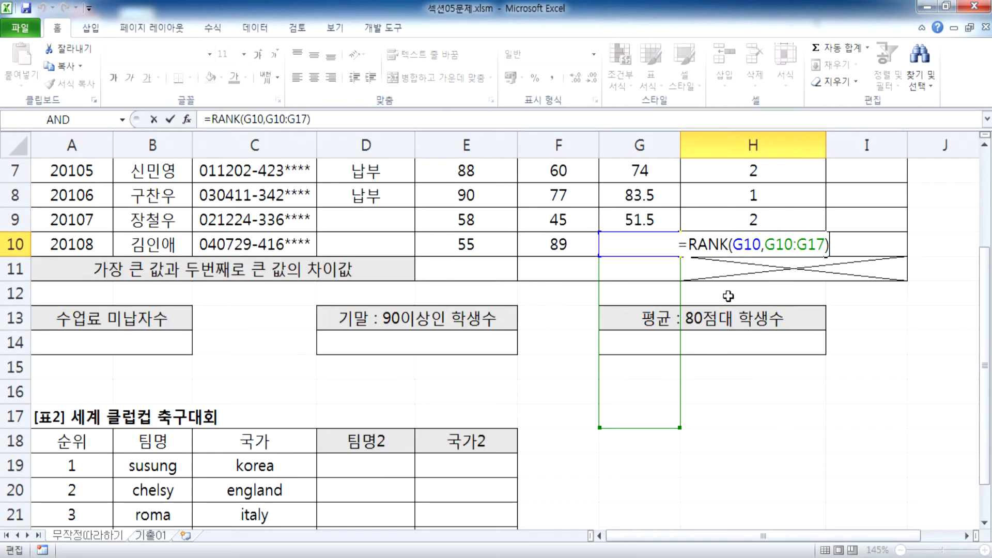
{"action": "key", "text": "Escape"}
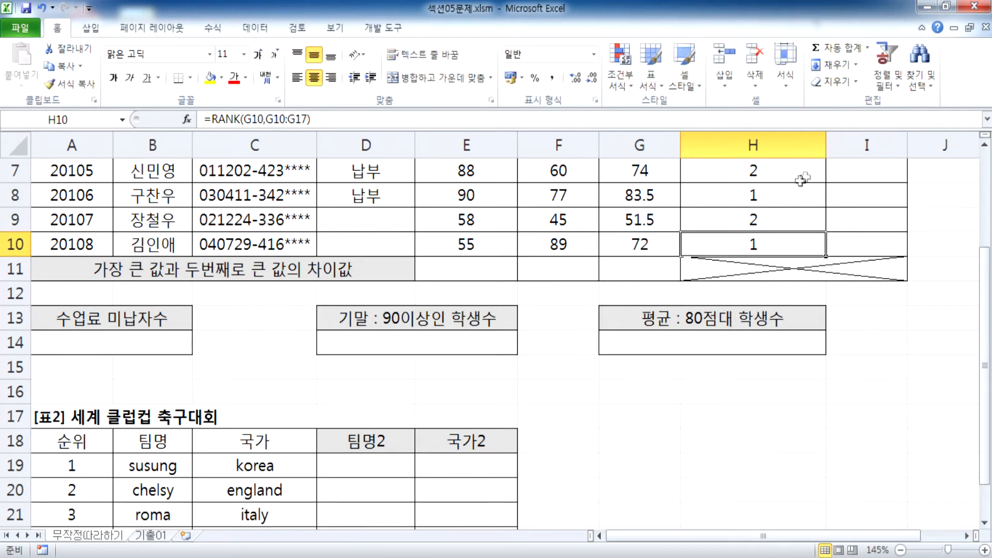
Widen column H a little more to recheck the H10 formula, and undo both column width changes
{"action": "left_click_drag", "start_coordinate": [826, 146], "coordinate": [848, 146]}
{"action": "key", "text": "F2"}
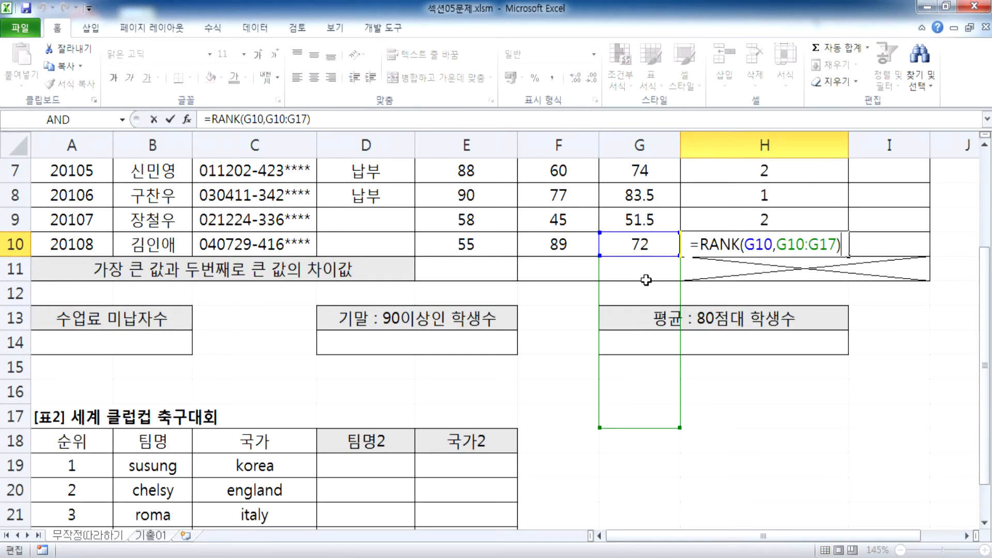
{"action": "key", "text": "Escape"}
{"action": "key", "text": "ctrl+z"}
{"action": "key", "text": "ctrl+z"}
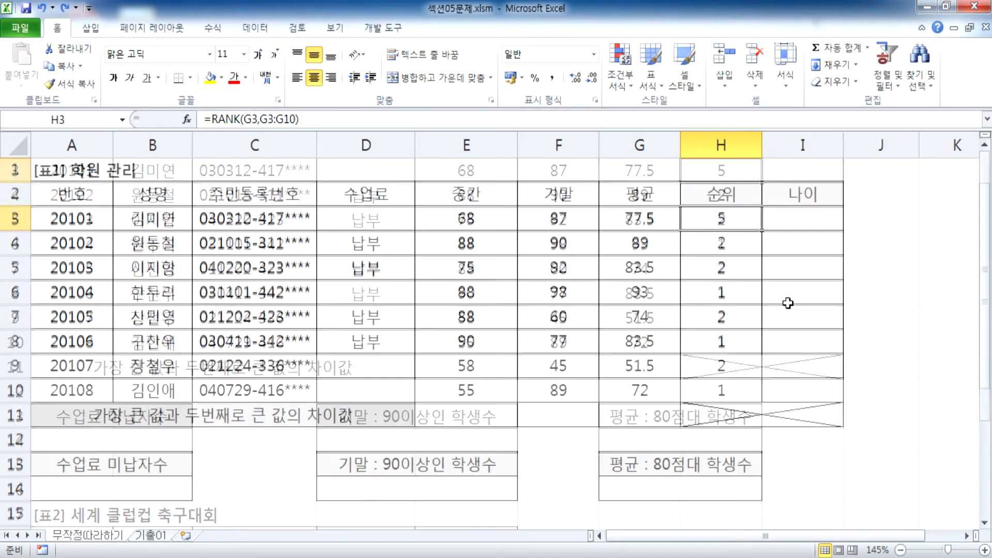
Make the range in the H3 rank formula absolute as $G$3:$G$10 and fill it down to H10
{"action": "double_click", "coordinate": [719, 222]}
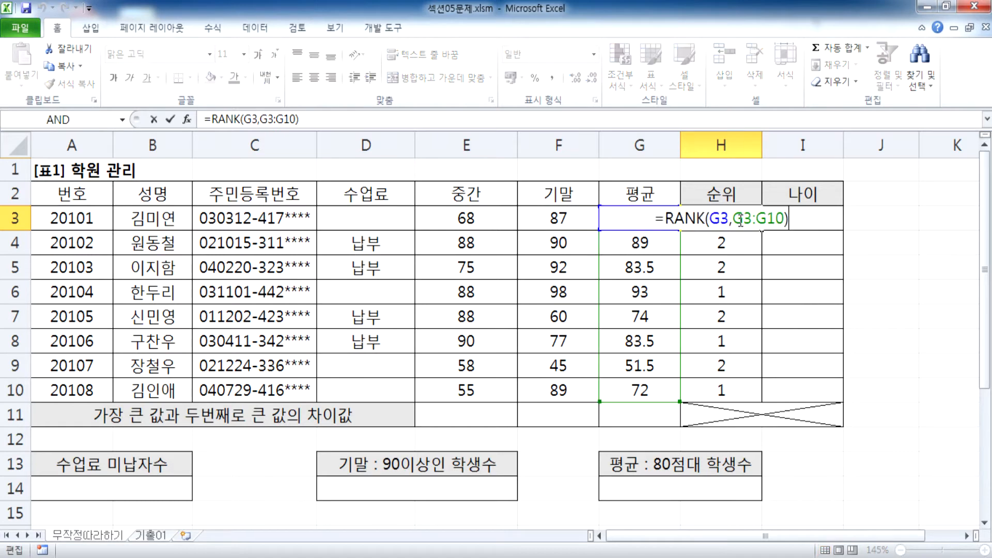
{"action": "left_click_drag", "start_coordinate": [733, 218], "coordinate": [783, 218]}
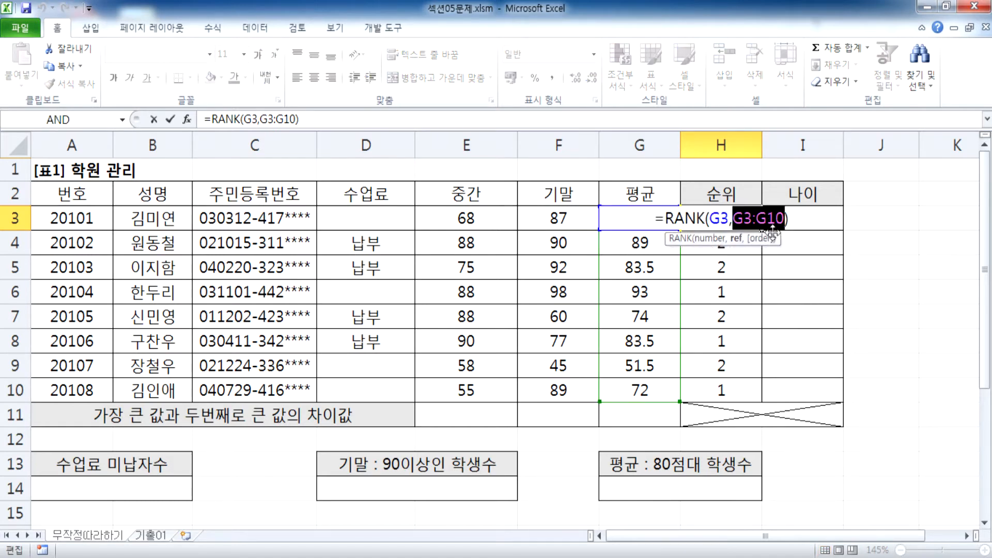
{"action": "key", "text": "F4"}
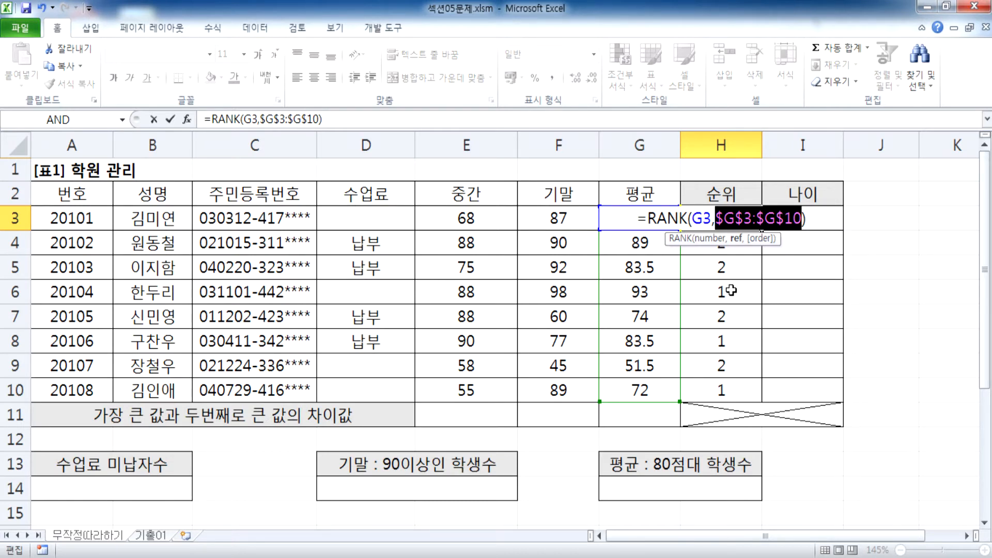
{"action": "key", "text": "Return"}
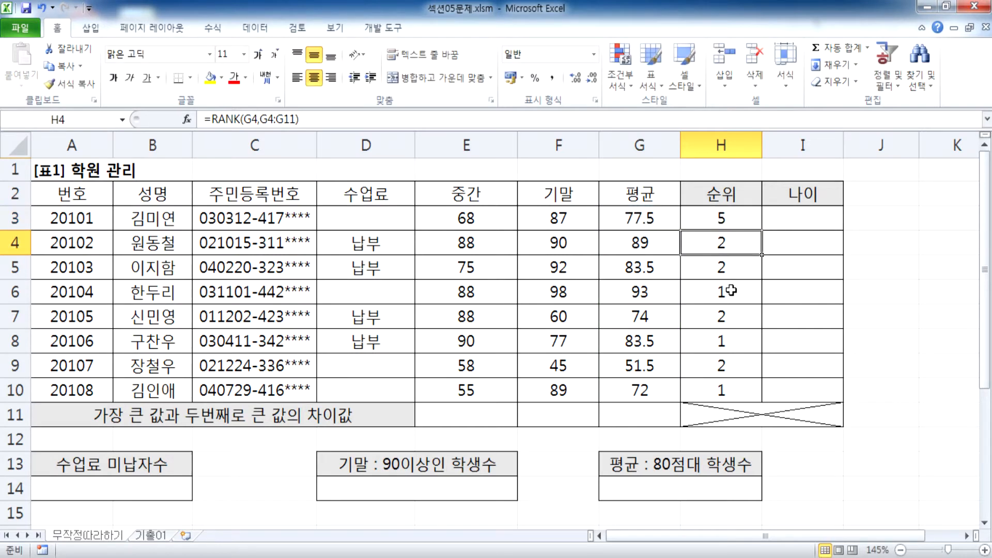
{"action": "left_click", "coordinate": [750, 224]}
{"action": "left_click_drag", "start_coordinate": [761, 230], "coordinate": [760, 398]}
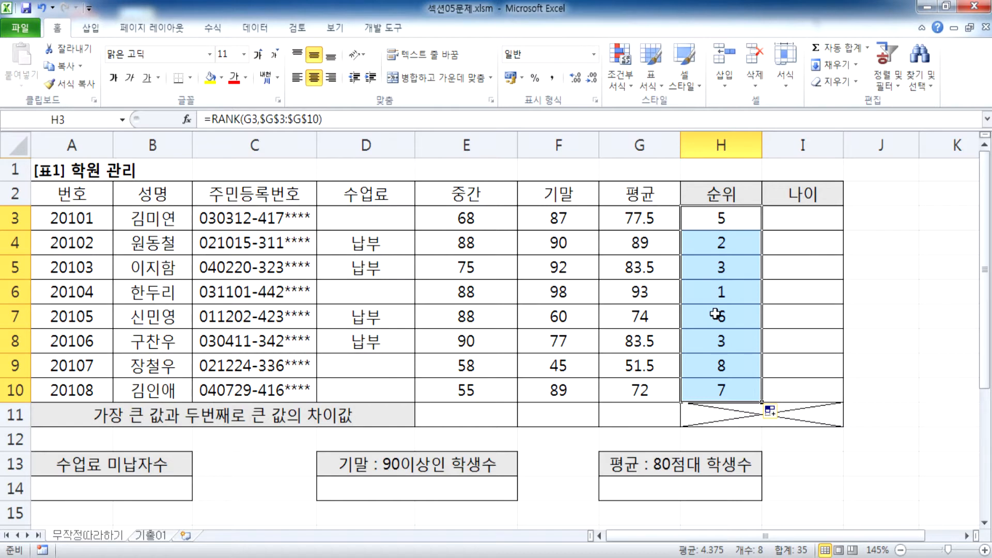
Check the absolute range reference in the rank formula in H3
{"action": "key", "text": "F2"}
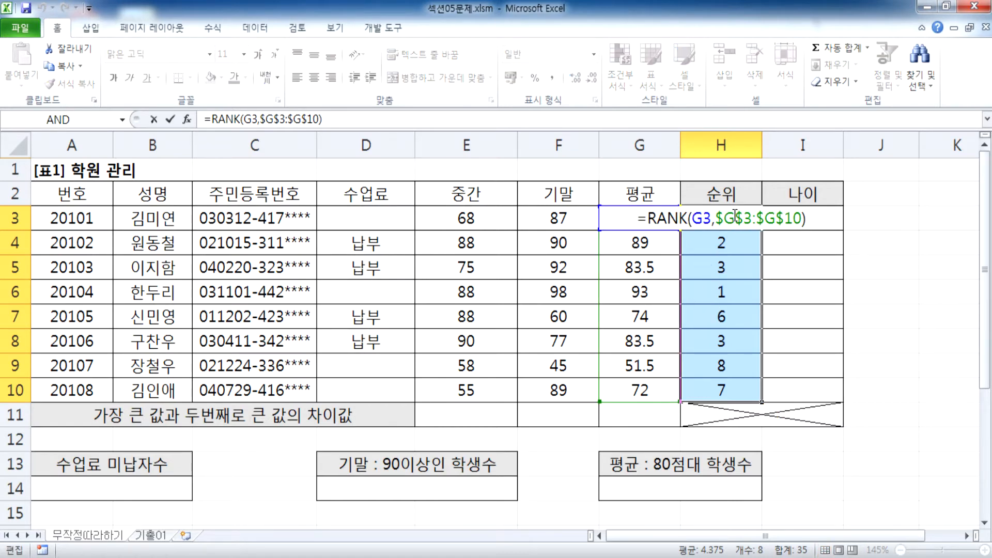
{"action": "left_click", "coordinate": [734, 214]}
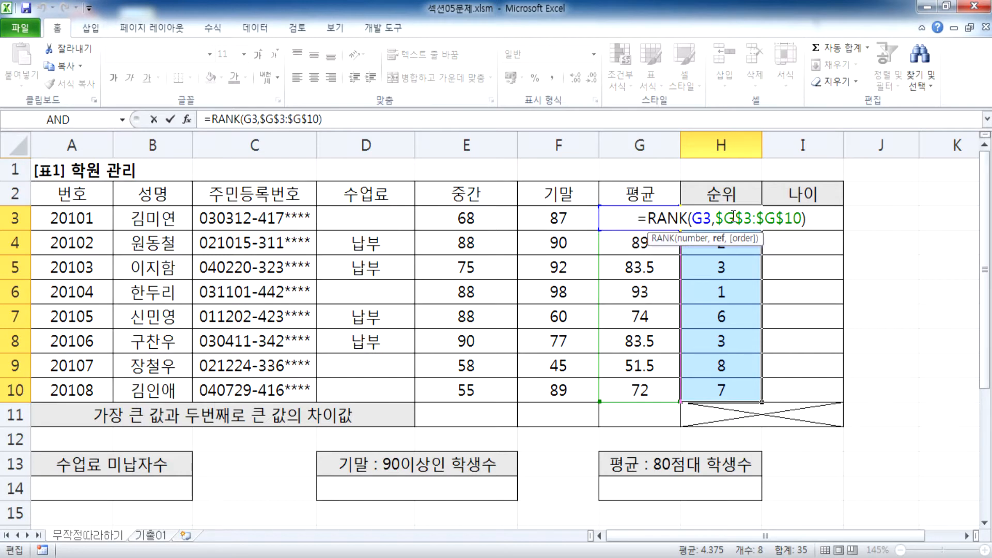
{"action": "key", "text": "ctrl+Return"}
Hide columns D through H so the 나이 column sits beside 주민등록번호, and select cell I3
{"action": "left_click", "coordinate": [797, 215]}
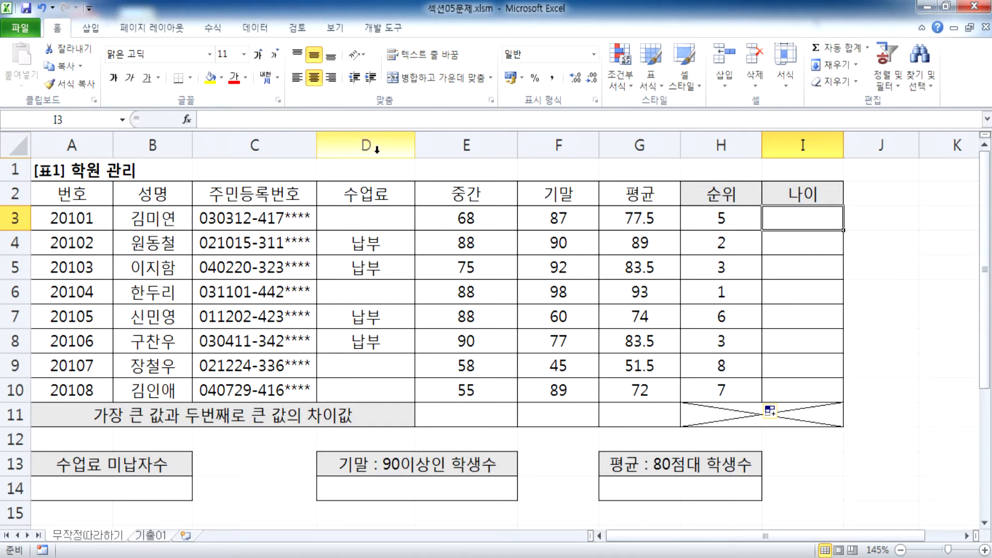
{"action": "left_click_drag", "start_coordinate": [399, 144], "coordinate": [690, 147]}
{"action": "right_click", "coordinate": [690, 147]}
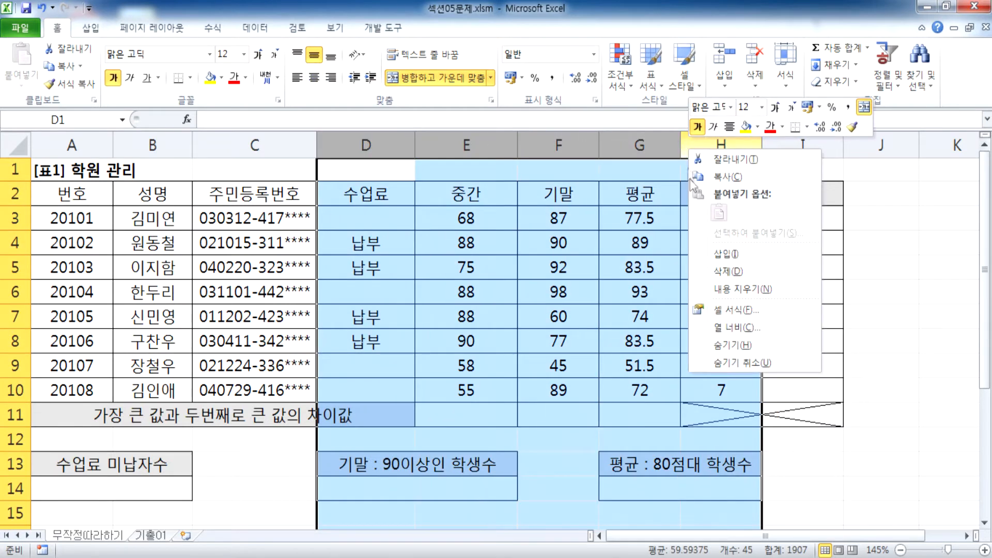
{"action": "left_click", "coordinate": [722, 343]}
{"action": "left_click", "coordinate": [357, 221]}
{"action": "scroll", "coordinate": [271, 241], "scroll_direction": "up", "scroll_amount": 3}
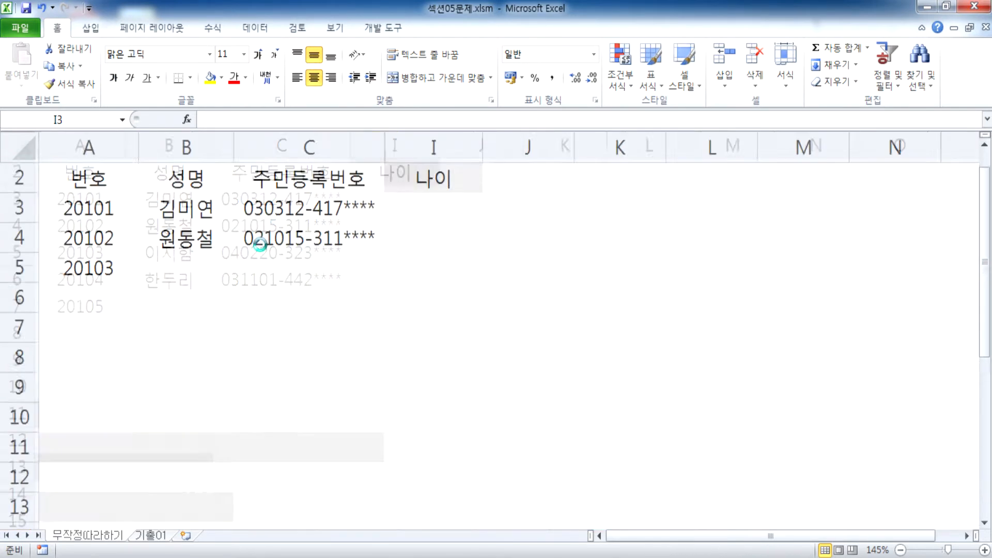
{"action": "scroll", "coordinate": [266, 256], "scroll_direction": "up", "scroll_amount": 1}
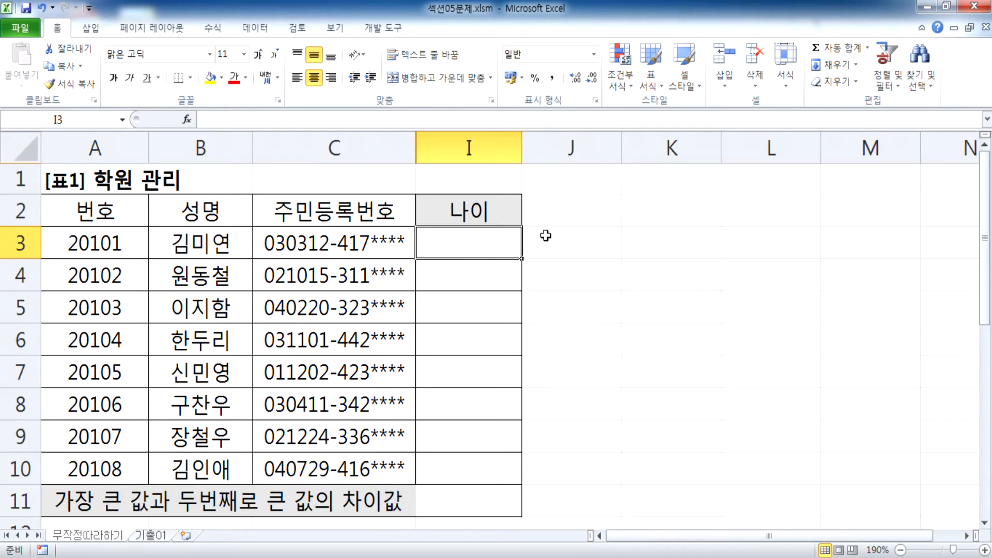
Switch to Notepad, place its window beside the worksheet, and delete all the existing notes on ranking
{"action": "left_click", "coordinate": [448, 557]}
{"action": "left_click_drag", "start_coordinate": [389, 33], "coordinate": [991, 39]}
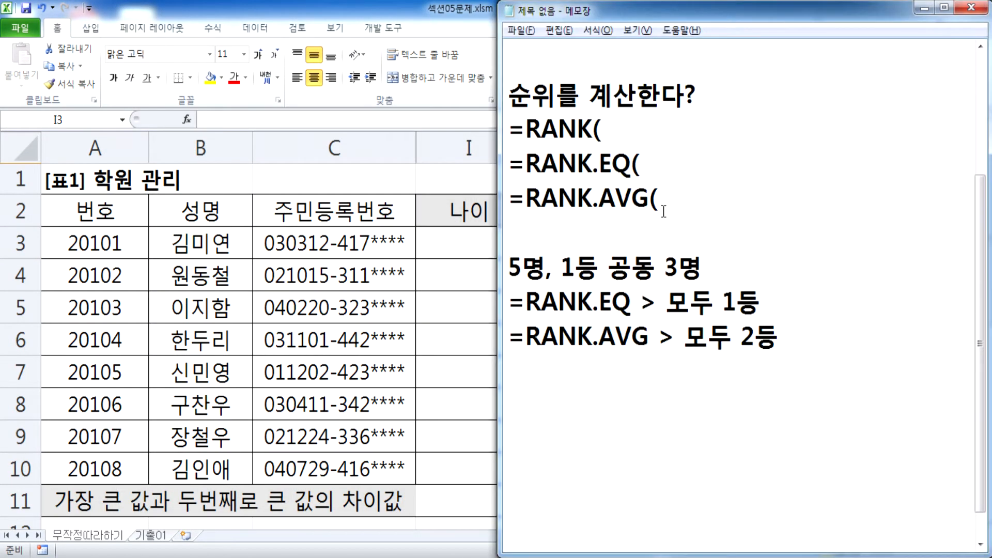
{"action": "scroll", "coordinate": [615, 257], "scroll_direction": "down", "scroll_amount": 1}
{"action": "left_click", "coordinate": [676, 362]}
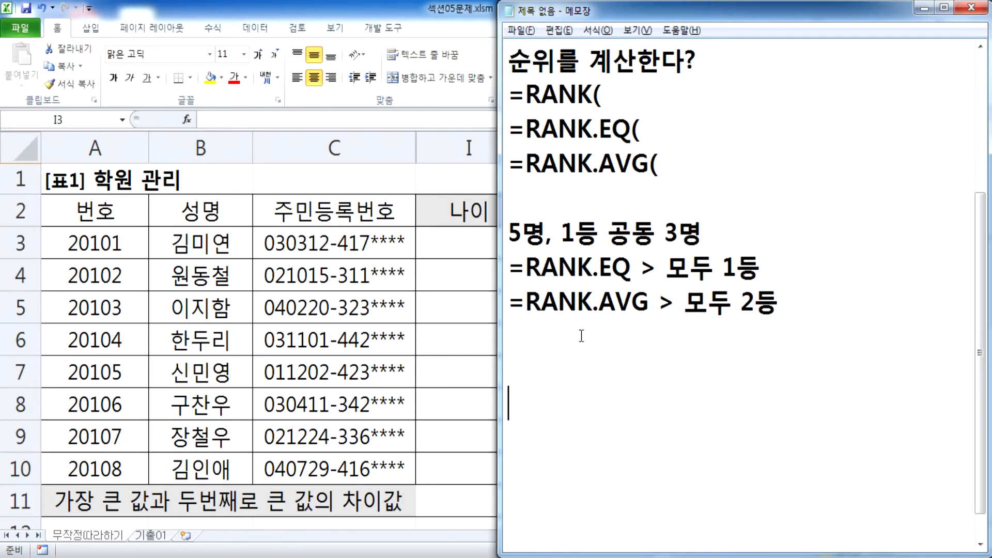
{"action": "key", "text": "ctrl+a"}
{"action": "key", "text": "Delete"}
Write the note heading "주민등록번호를 이용하여 나이를 계산"
{"action": "type", "text": "주"}
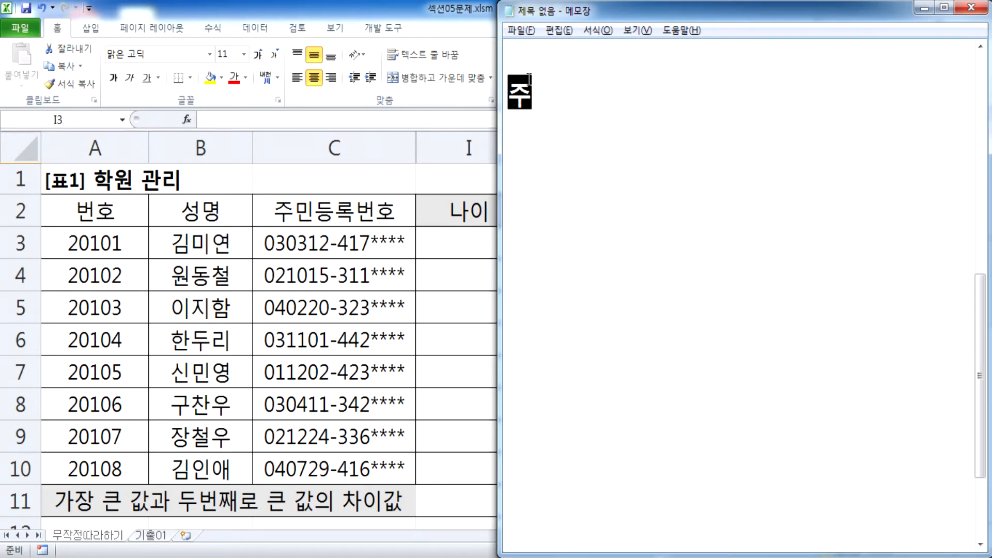
{"action": "type", "text": "민등록ㅂ번호를 이용하여 "}
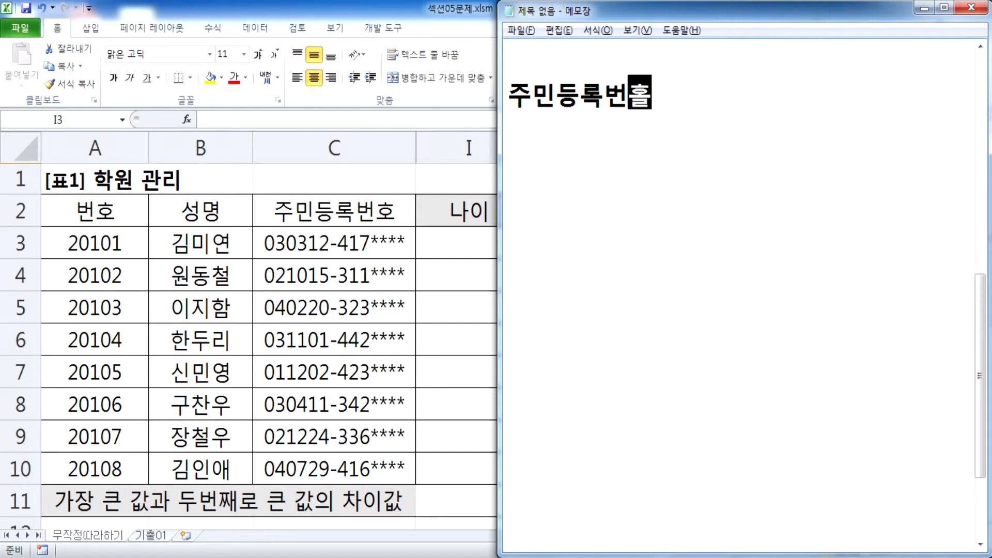
{"action": "type", "text": "나이를 계산"}
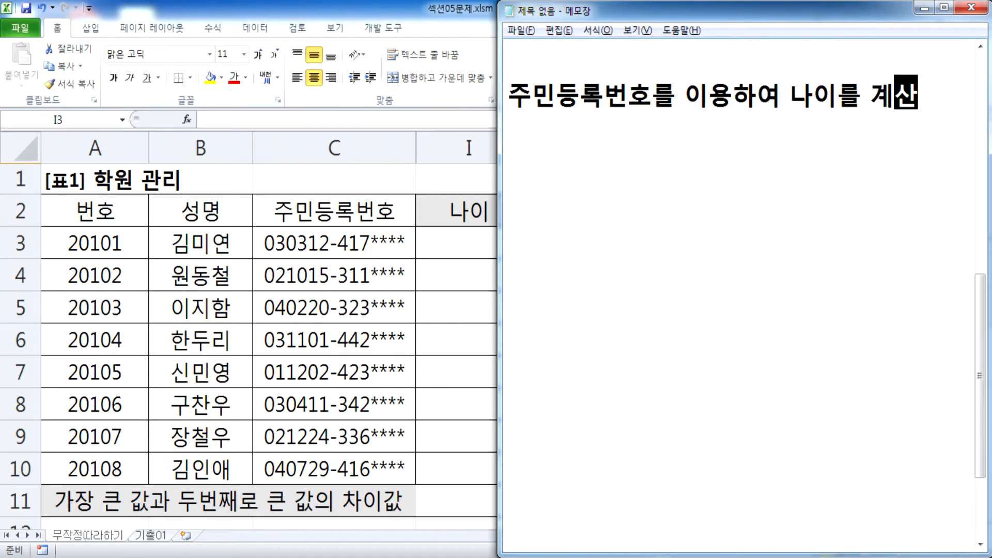
{"action": "key", "text": "Return"}
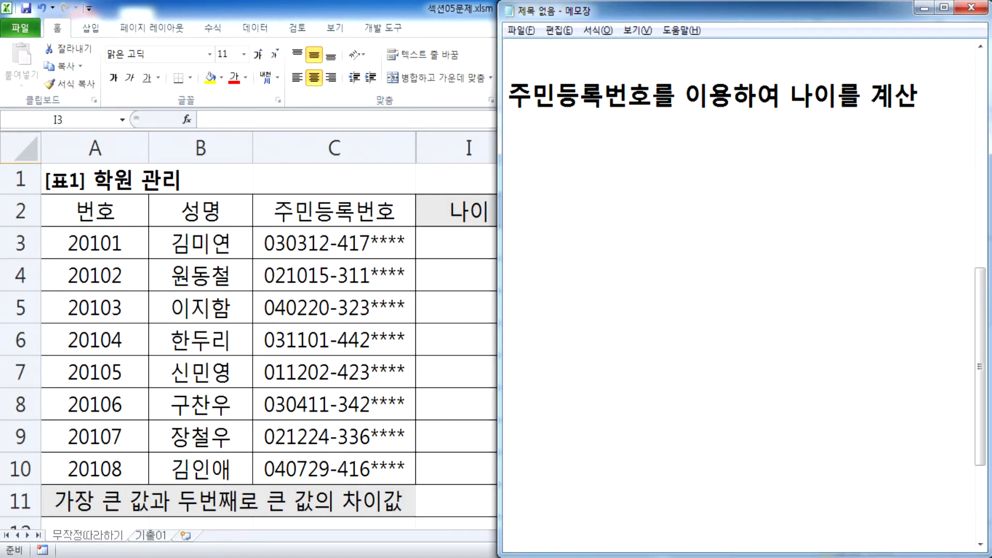
Add the age calculation note "나이 = 2019 - 출생년도 + 1" below the heading
{"action": "type", "text": "나이 = "}
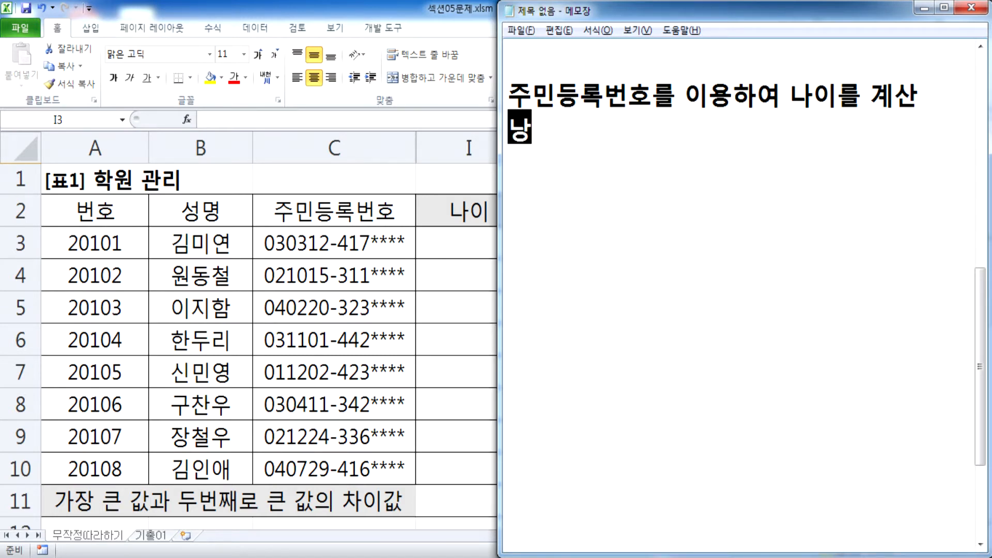
{"action": "type", "text": "2019 - 출생년도 -"}
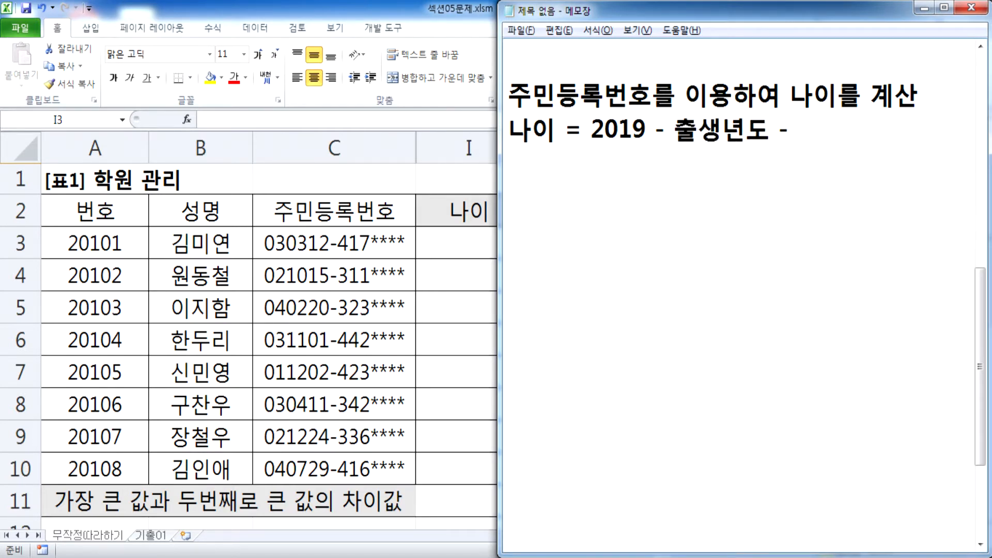
{"action": "key", "text": "BackSpace"}
{"action": "type", "text": "+ 1"}
{"action": "key", "text": "Return"}
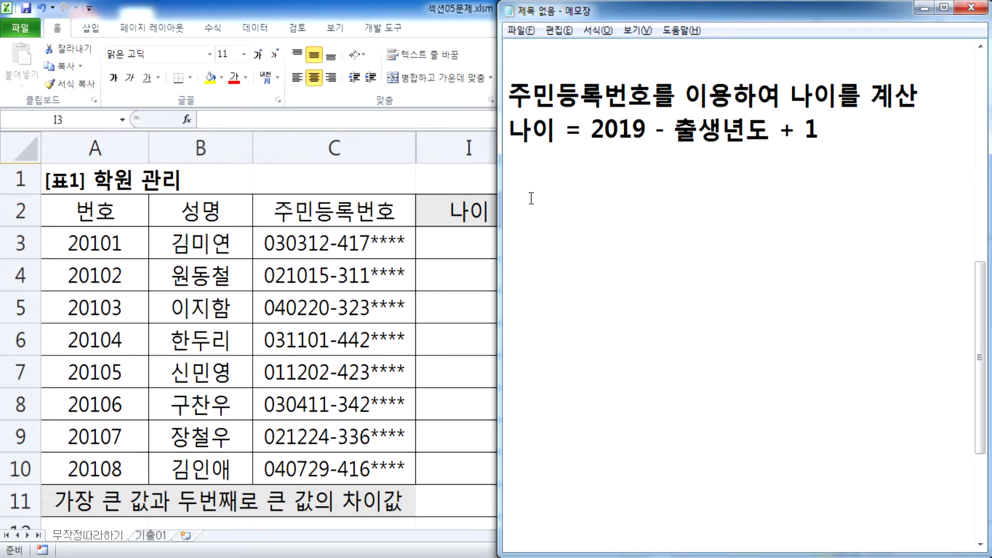
Add the note line "LEFT 함수와 & 연산자를 사용" below the age calculation note
{"action": "type", "text": "LEFT"}
{"action": "type", "text": " 함수"}
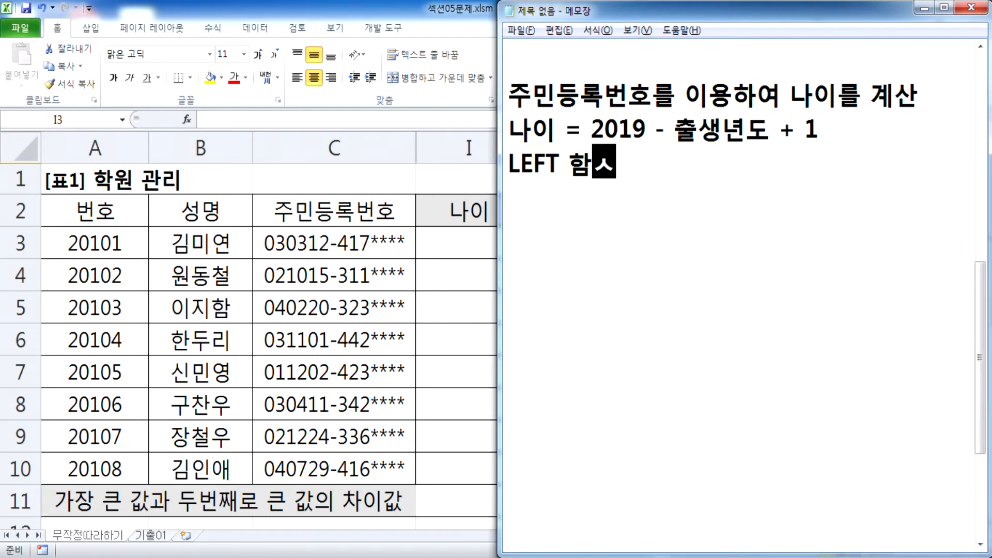
{"action": "type", "text": "와"}
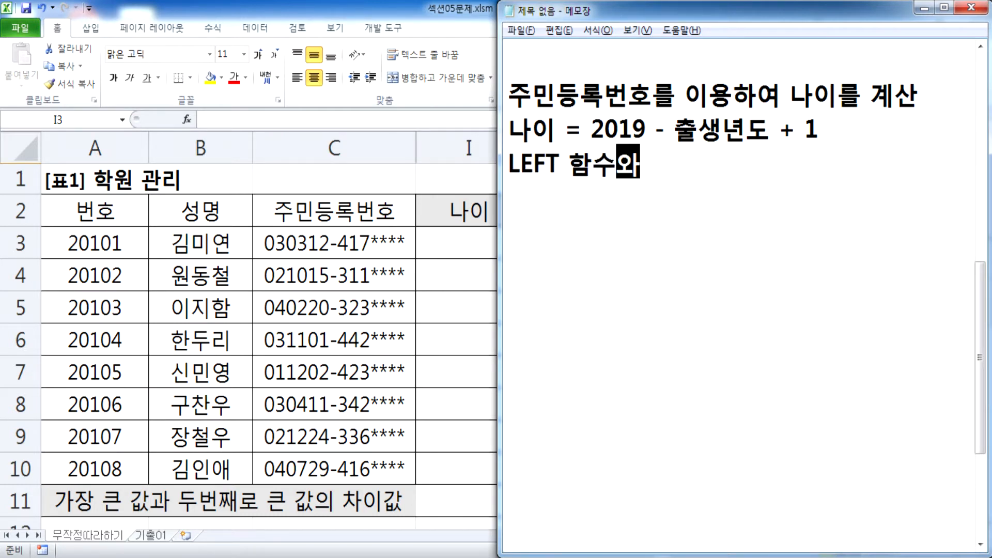
{"action": "type", "text": " & 연"}
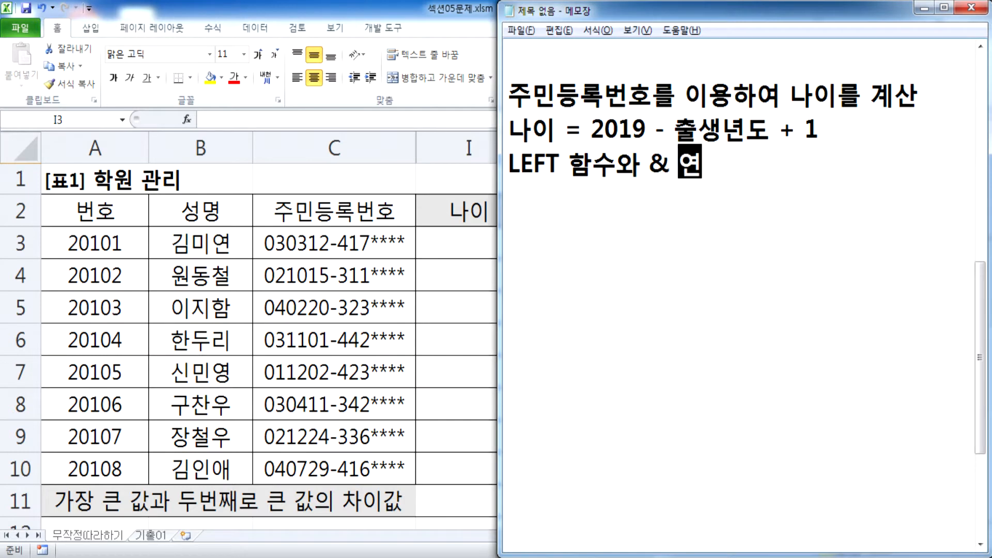
{"action": "type", "text": "산자를 사용"}
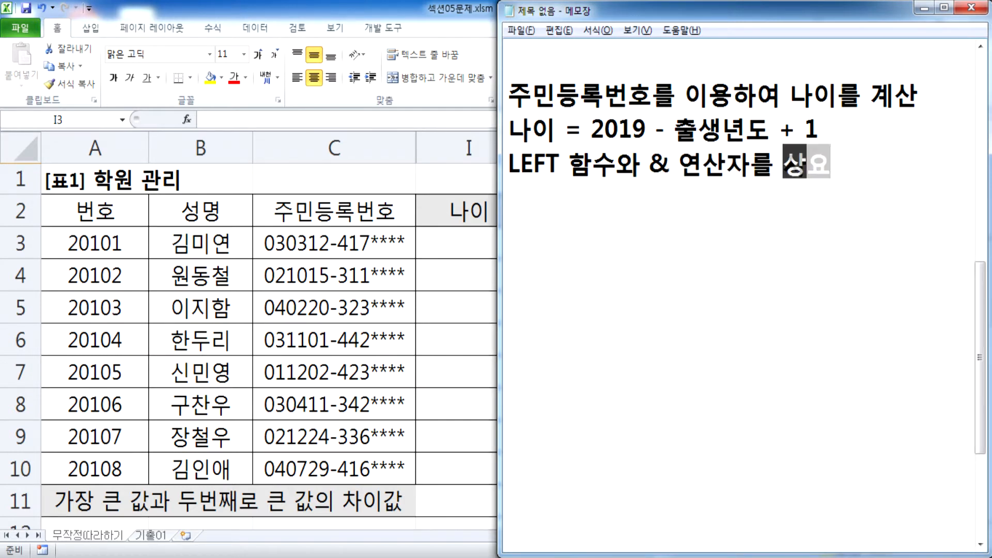
{"action": "key", "text": "Return"}
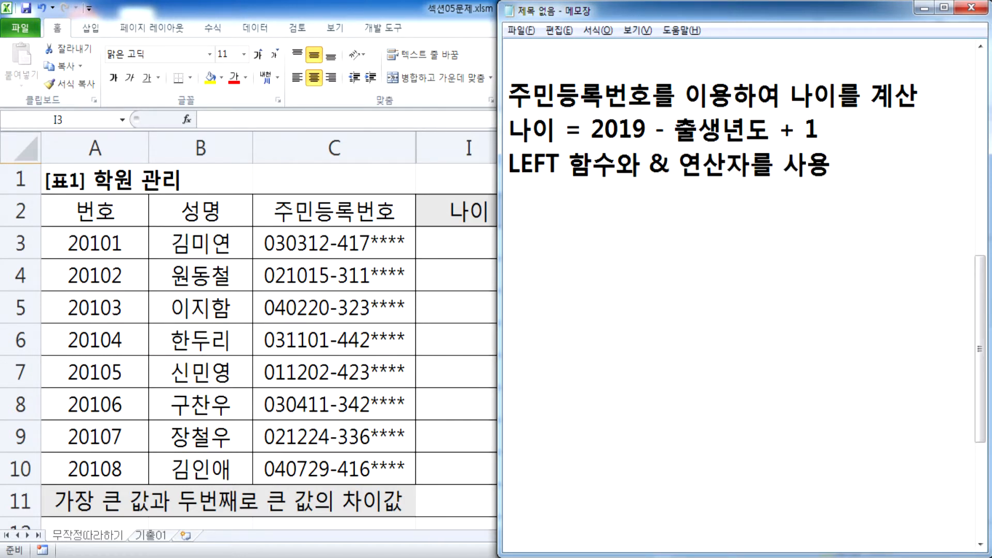
Leave a blank line and write the birth year extraction example "=LEFT(C3, 2) > 03"
{"action": "key", "text": "Return"}
{"action": "type", "text": "=LEFT("}
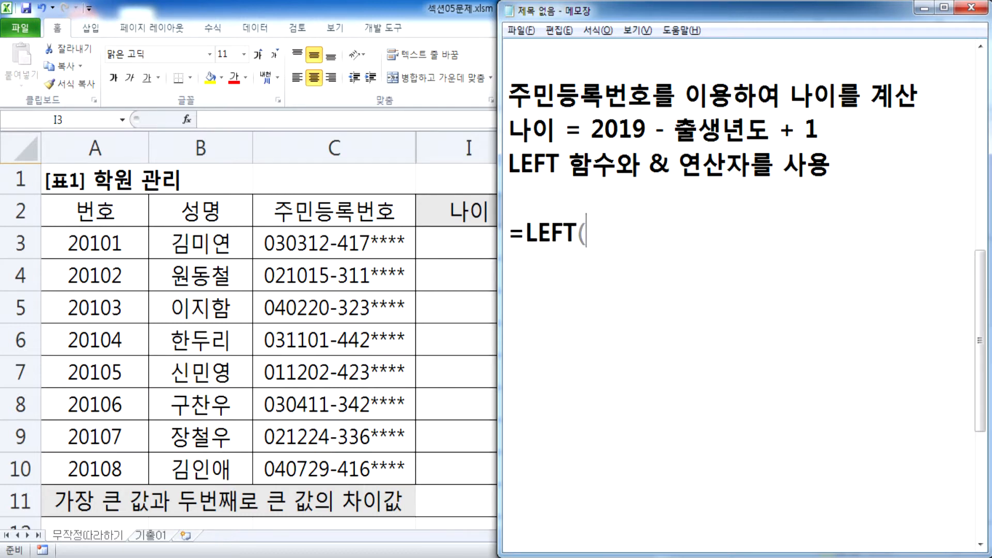
{"action": "type", "text": "ㅊ3"}
{"action": "key", "text": "BackSpace"}
{"action": "key", "text": "BackSpace"}
{"action": "key", "text": "Hangul"}
{"action": "type", "text": "C3"}
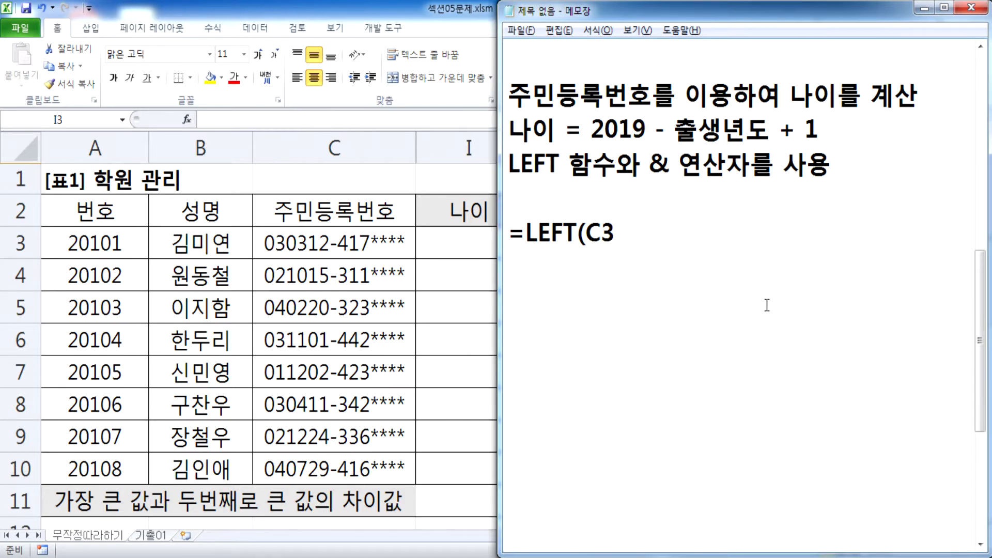
{"action": "type", "text": ", 2) > 03"}
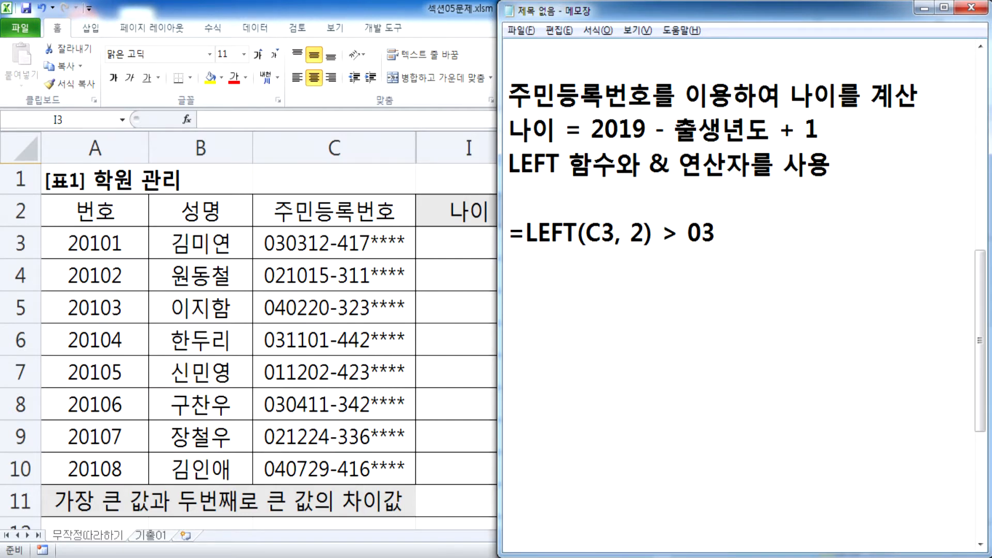
Leave another blank line and write the age formula example "=2019-03+1"
{"action": "key", "text": "Return"}
{"action": "key", "text": "Return"}
{"action": "type", "text": "=2019-03"}
{"action": "type", "text": "1"}
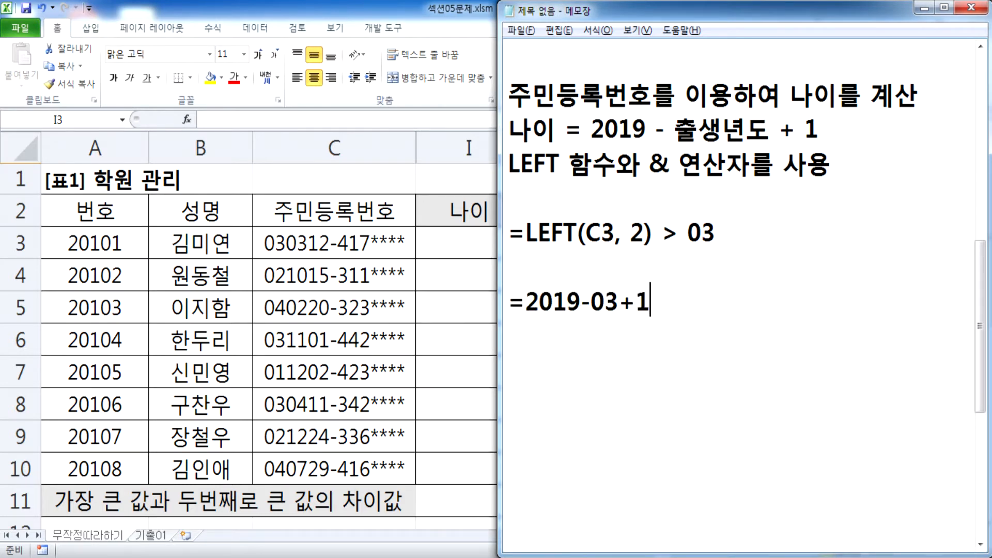
Try putting 20 in front of 03 in the age formula example, and remove it again
{"action": "key", "text": "Left"}
{"action": "key", "text": "Left"}
{"action": "key", "text": "Left"}
{"action": "key", "text": "Left"}
{"action": "type", "text": "20"}
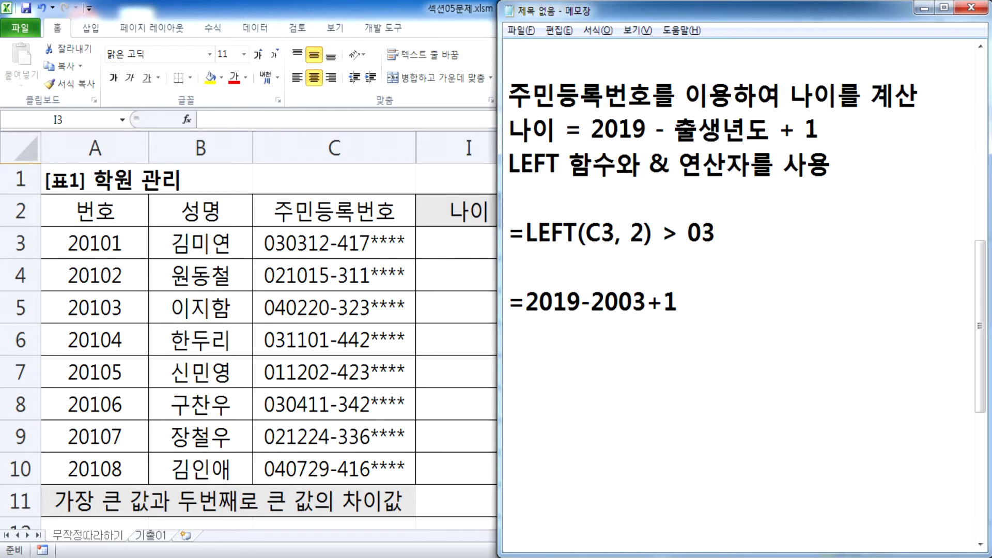
{"action": "key", "text": "shift+Right"}
{"action": "key", "text": "shift+Right"}
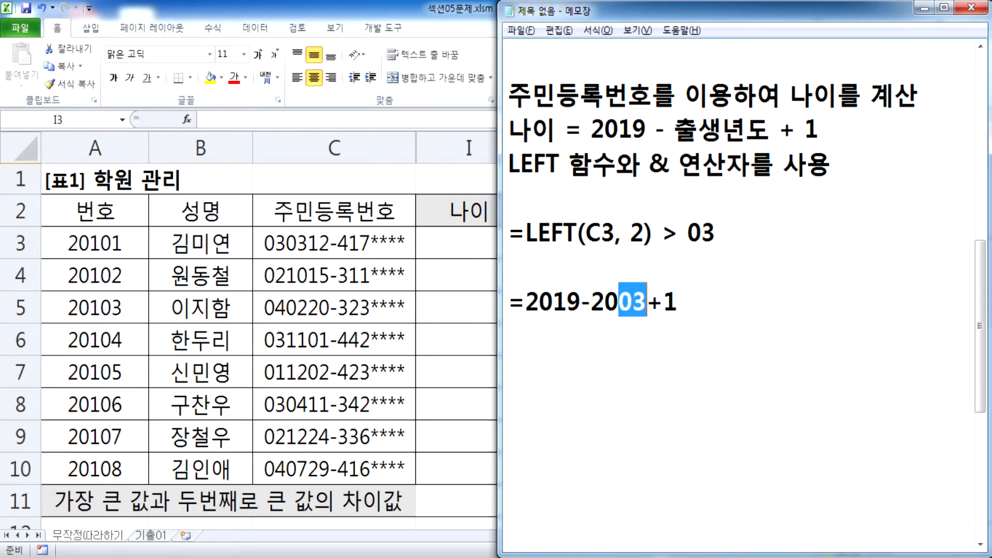
{"action": "key", "text": "shift+Left"}
{"action": "key", "text": "Left"}
{"action": "key", "text": "Left"}
{"action": "key", "text": "Left"}
{"action": "key", "text": "Delete"}
{"action": "key", "text": "Delete"}
Append +200 to the age formula example so it reads "=2019-03+1+200"
{"action": "key", "text": "Page_Down"}
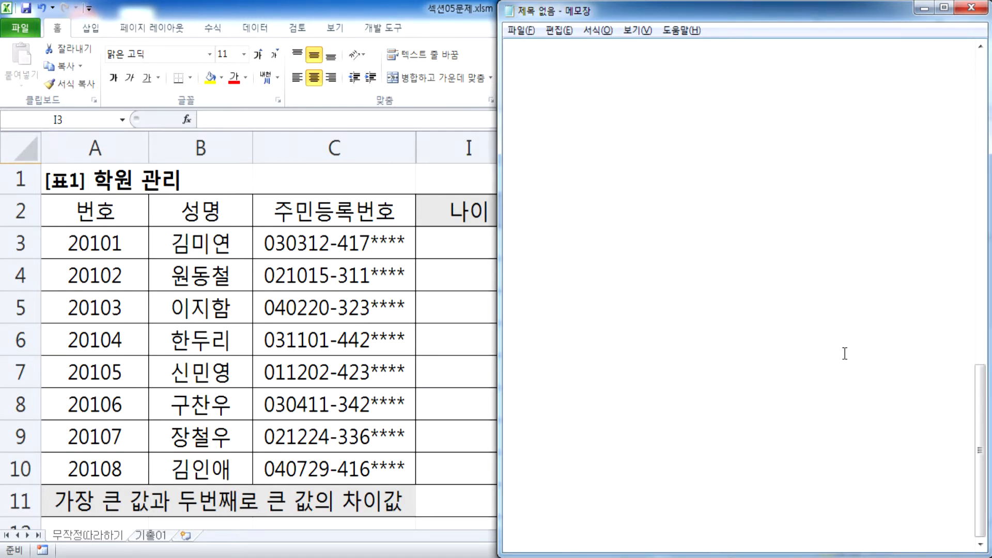
{"action": "scroll", "coordinate": [822, 327], "scroll_direction": "up", "scroll_amount": 4}
{"action": "left_click", "coordinate": [698, 361]}
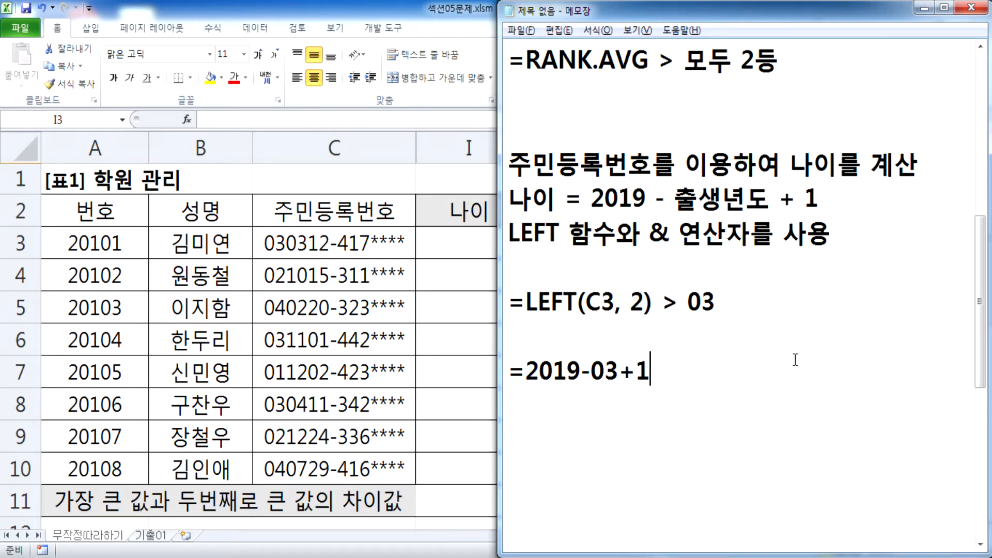
{"action": "scroll", "coordinate": [706, 405], "scroll_direction": "down", "scroll_amount": 1}
{"action": "type", "text": "+200"}
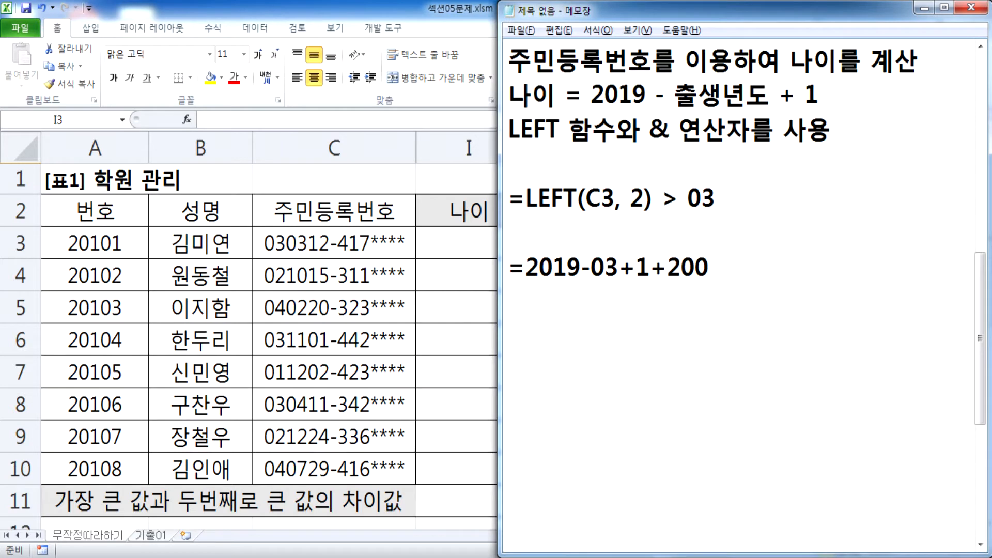
Write the alternative age formula "=2019-(2000+03)+1" on the next line
{"action": "key", "text": "Return"}
{"action": "type", "text": "=201"}
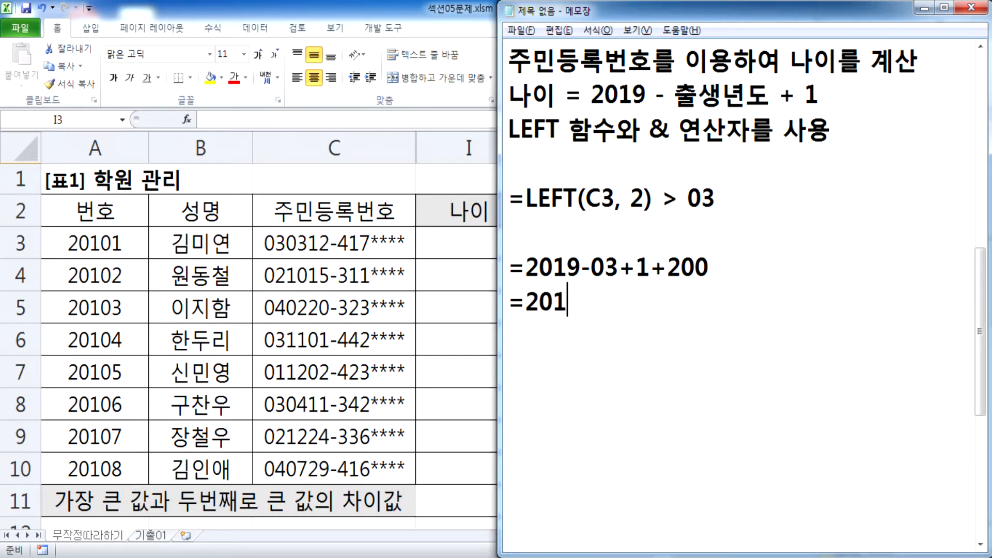
{"action": "type", "text": "9-(2000+"}
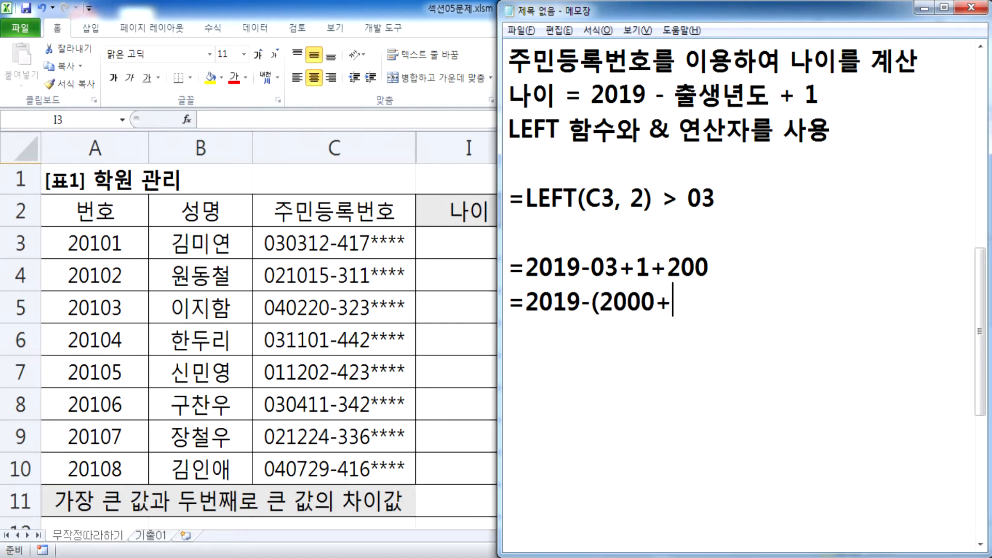
{"action": "type", "text": "03)+1"}
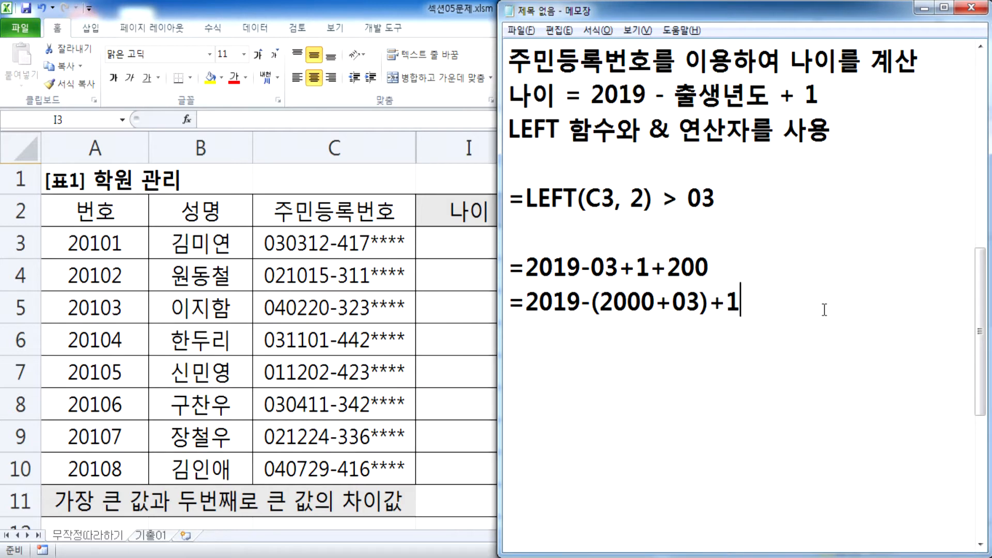
Mark both age formula examples as wrong by adding (X) at the end of each line
{"action": "type", "text": "("}
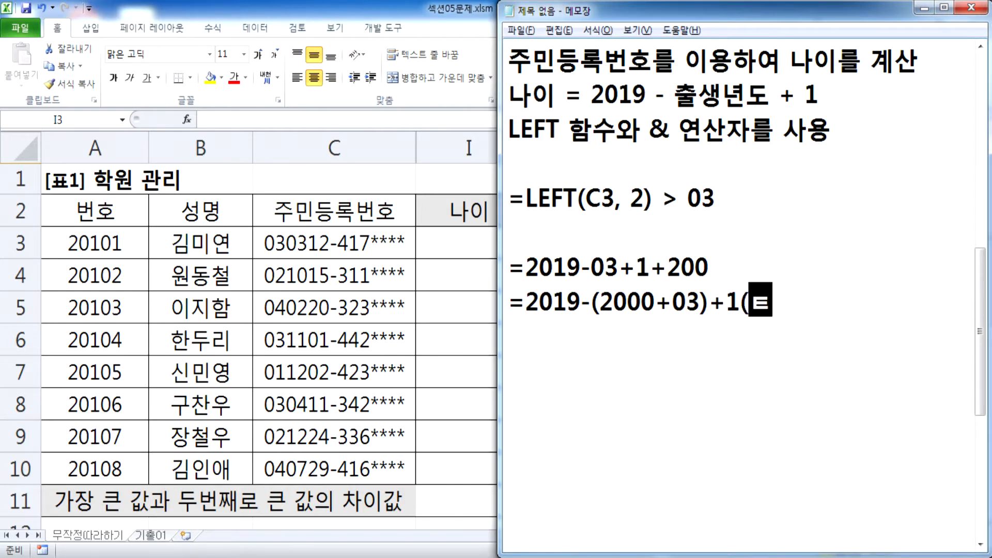
{"action": "type", "text": "x"}
{"action": "key", "text": "BackSpace"}
{"action": "type", "text": "X)"}
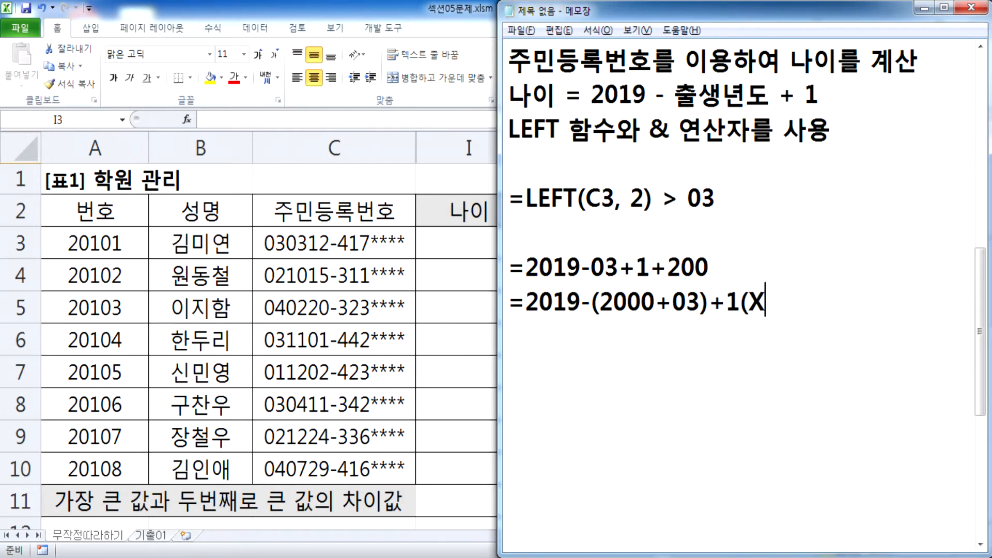
{"action": "type", "text": "(X)"}
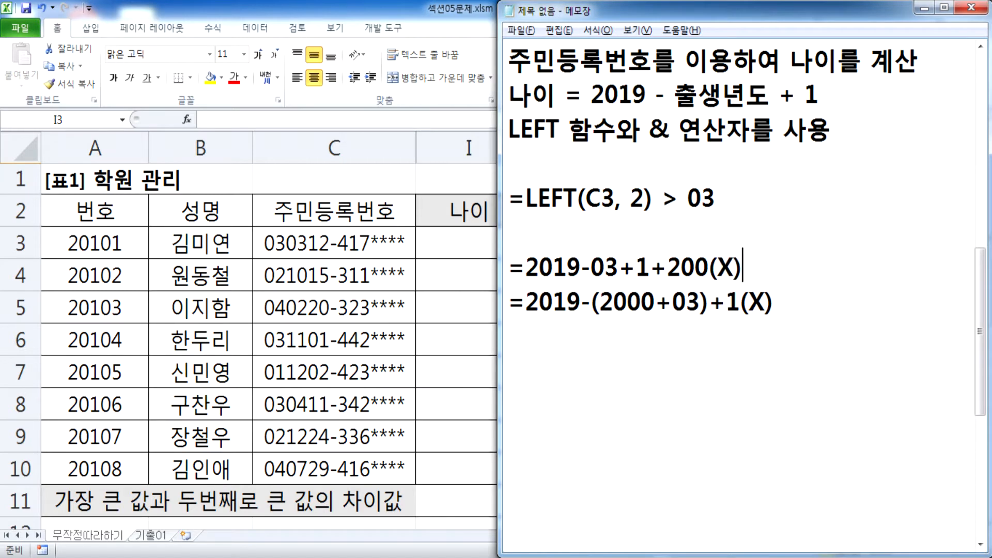
Correct the added number in the first age formula example so it reads "=2019-03+1+2000(X)"
{"action": "left_click_drag", "start_coordinate": [649, 129], "coordinate": [672, 126]}
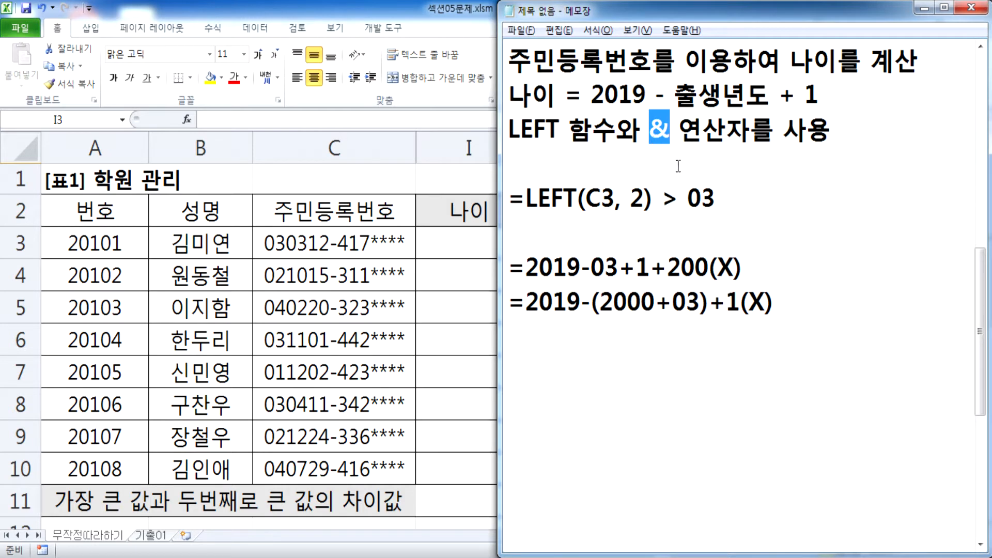
{"action": "left_click", "coordinate": [708, 266]}
{"action": "type", "text": "0"}
Write the full birth year version "=2019-2003+1" below the two rejected formulas
{"action": "left_click_drag", "start_coordinate": [600, 302], "coordinate": [701, 304]}
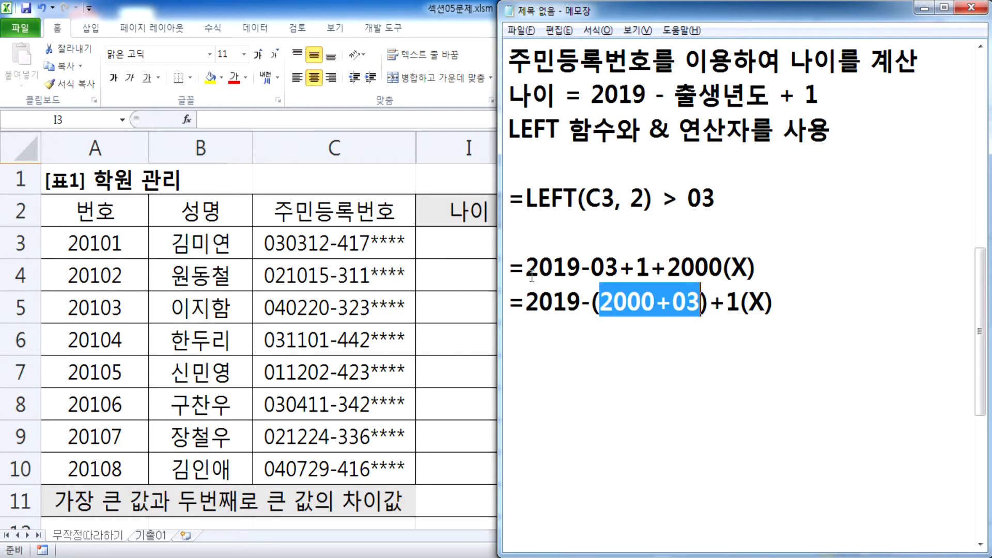
{"action": "left_click", "coordinate": [516, 334]}
{"action": "type", "text": "=2019-2003+1"}
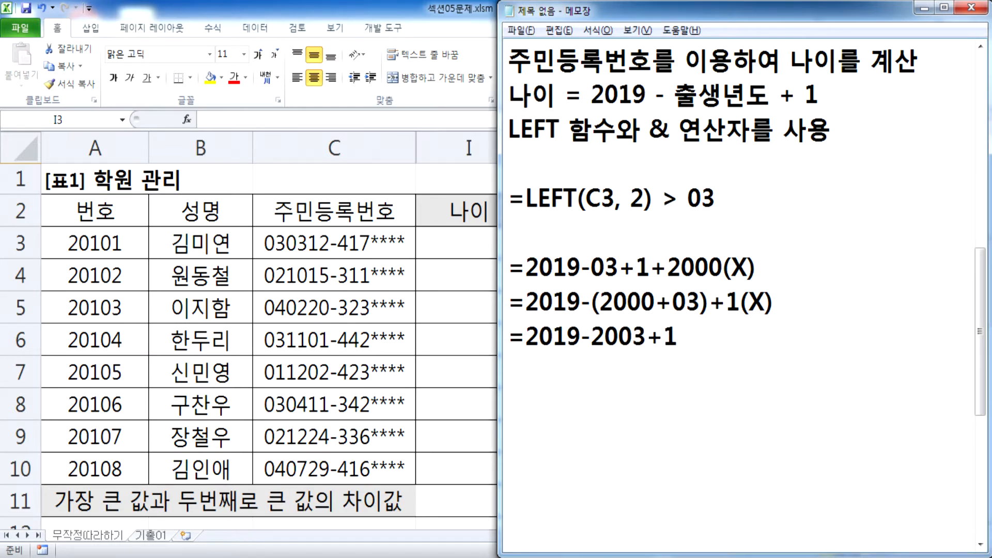
Join 20 and 03 with the & operator in the last formula so it reads "=2019-20&03+1"
{"action": "left_click_drag", "start_coordinate": [591, 335], "coordinate": [648, 336]}
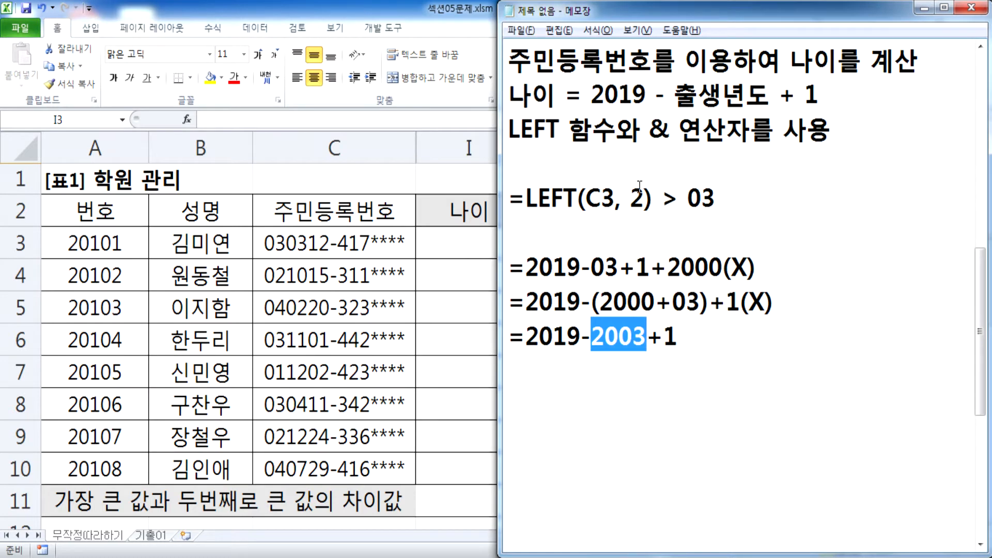
{"action": "left_click", "coordinate": [619, 335]}
{"action": "left_click_drag", "start_coordinate": [618, 336], "coordinate": [646, 336]}
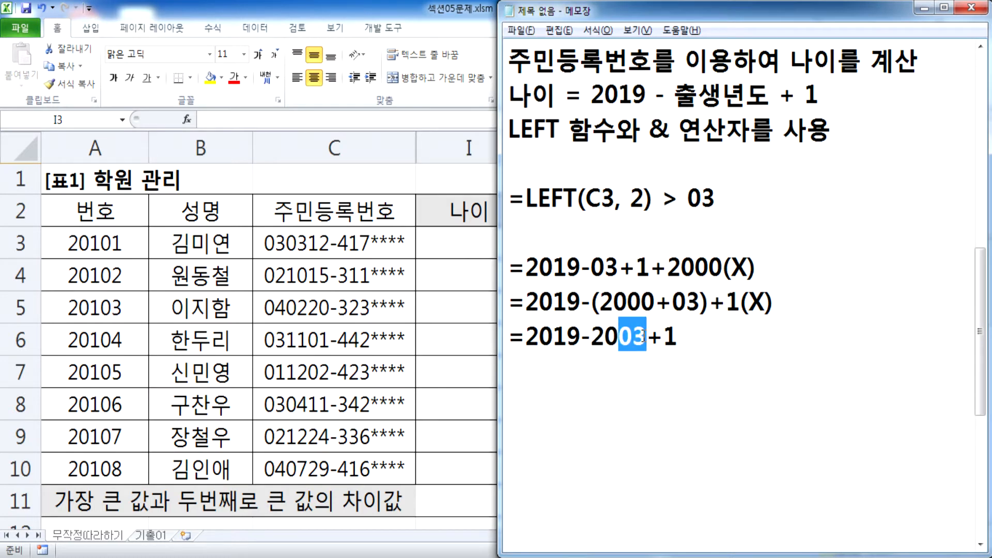
{"action": "left_click_drag", "start_coordinate": [591, 336], "coordinate": [647, 336]}
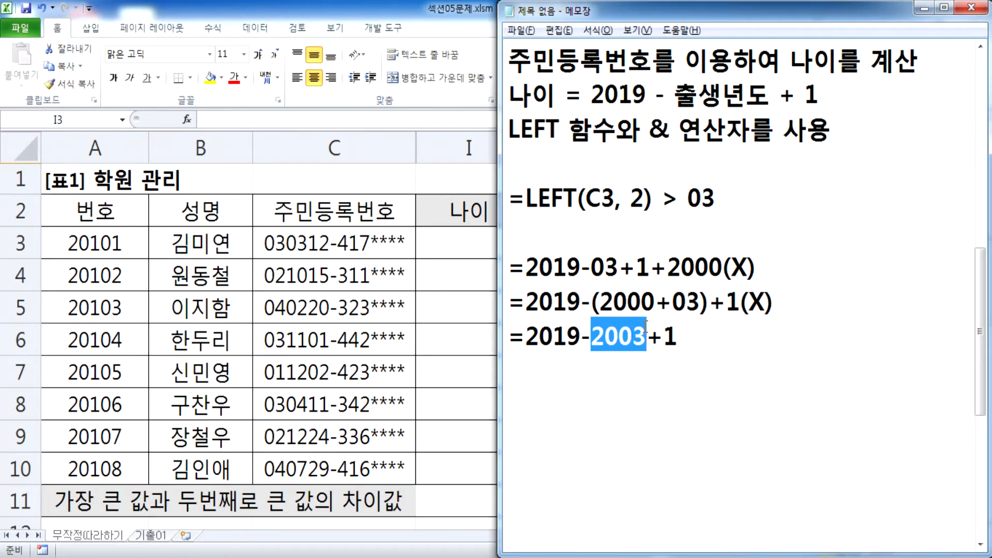
{"action": "scroll", "coordinate": [640, 331], "scroll_direction": "down", "scroll_amount": 1}
{"action": "left_click", "coordinate": [620, 234]}
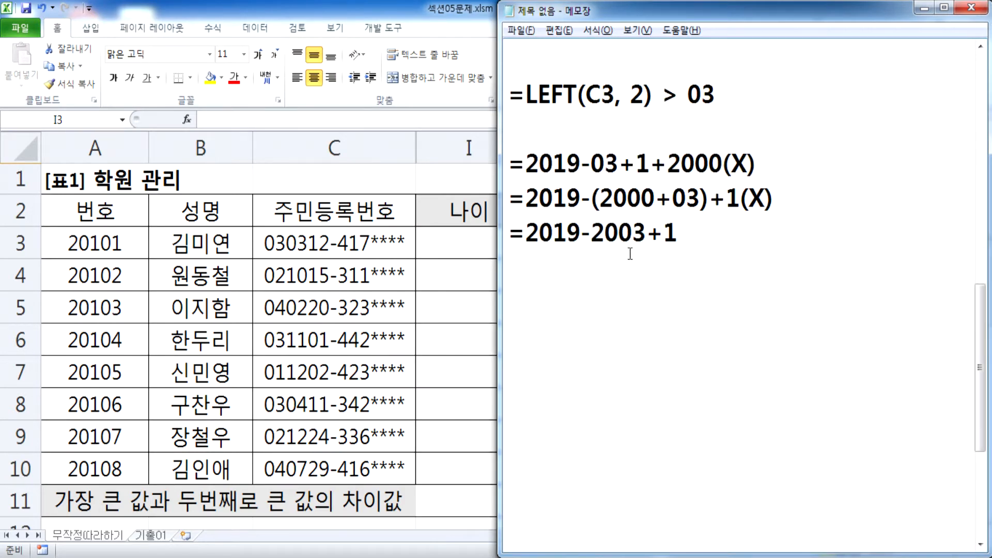
{"action": "type", "text": "&"}
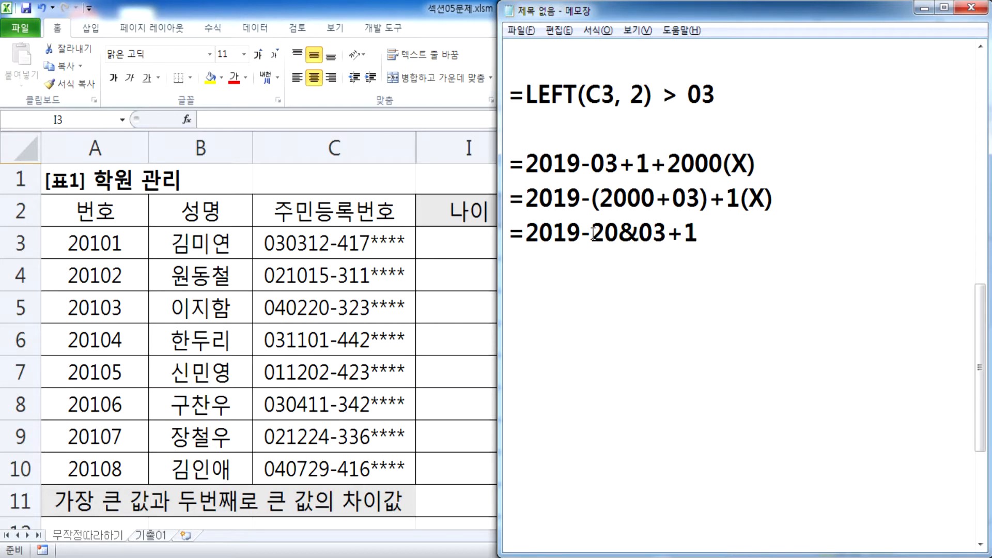
Highlight the parts on both sides of & and append the result " > 19994" to the "=2019-20&03+1" line
{"action": "left_click_drag", "start_coordinate": [591, 233], "coordinate": [664, 233]}
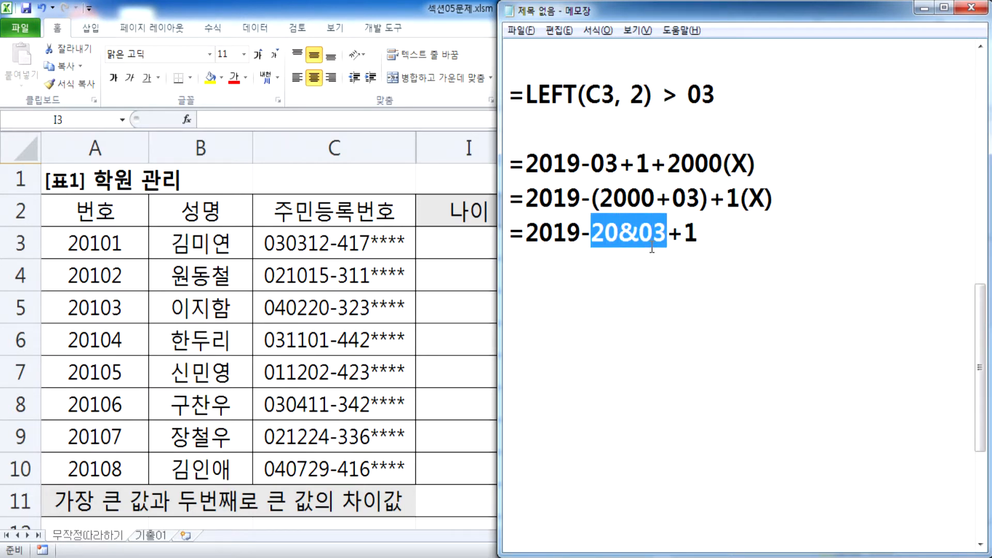
{"action": "left_click", "coordinate": [593, 235]}
{"action": "left_click_drag", "start_coordinate": [619, 235], "coordinate": [525, 235]}
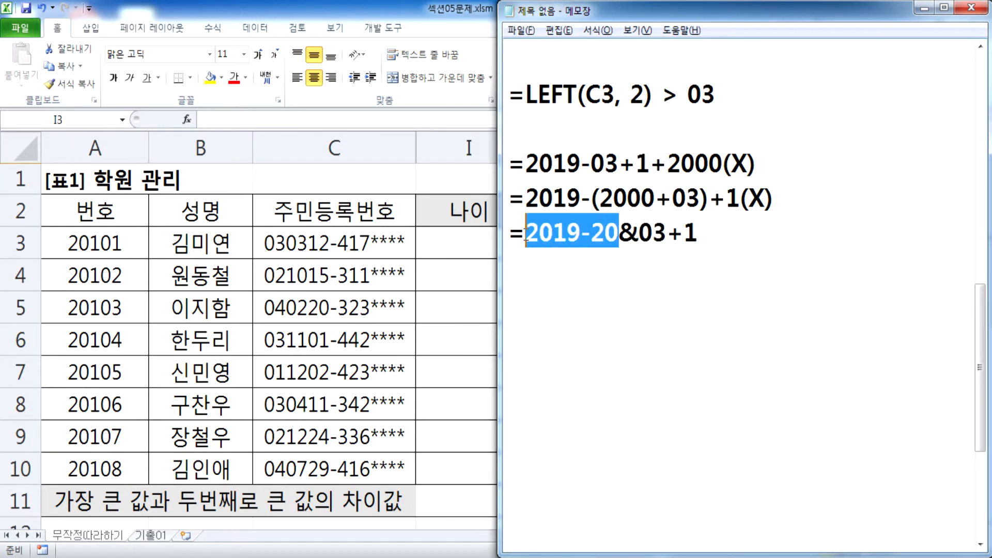
{"action": "left_click_drag", "start_coordinate": [639, 234], "coordinate": [698, 233]}
{"action": "left_click_drag", "start_coordinate": [619, 234], "coordinate": [637, 236]}
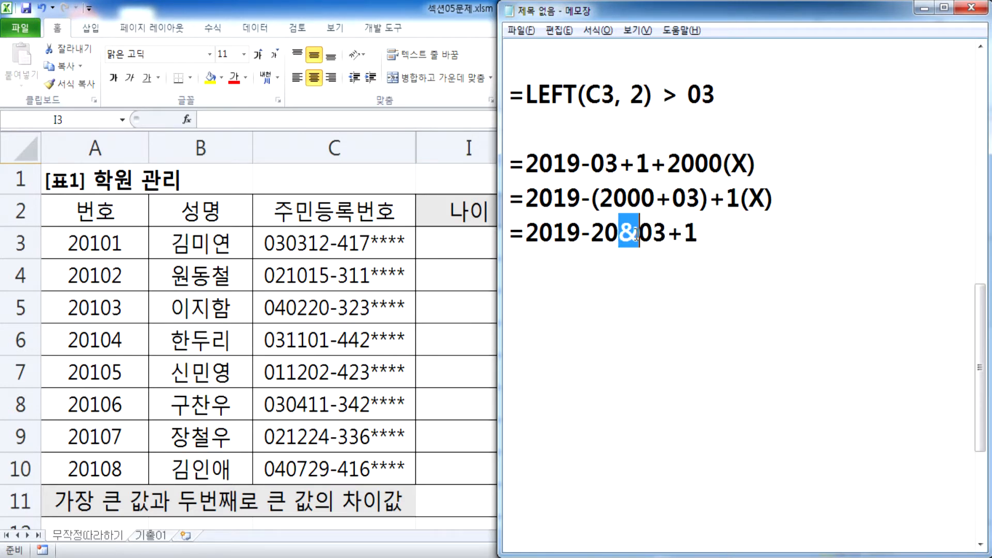
{"action": "left_click_drag", "start_coordinate": [526, 234], "coordinate": [620, 232]}
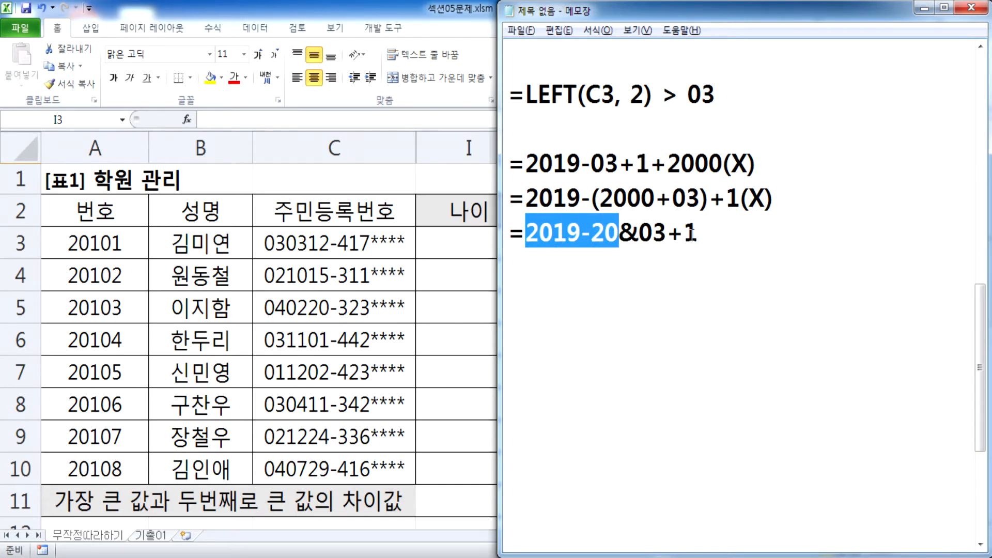
{"action": "left_click", "coordinate": [660, 269]}
{"action": "type", "text": "19994"}
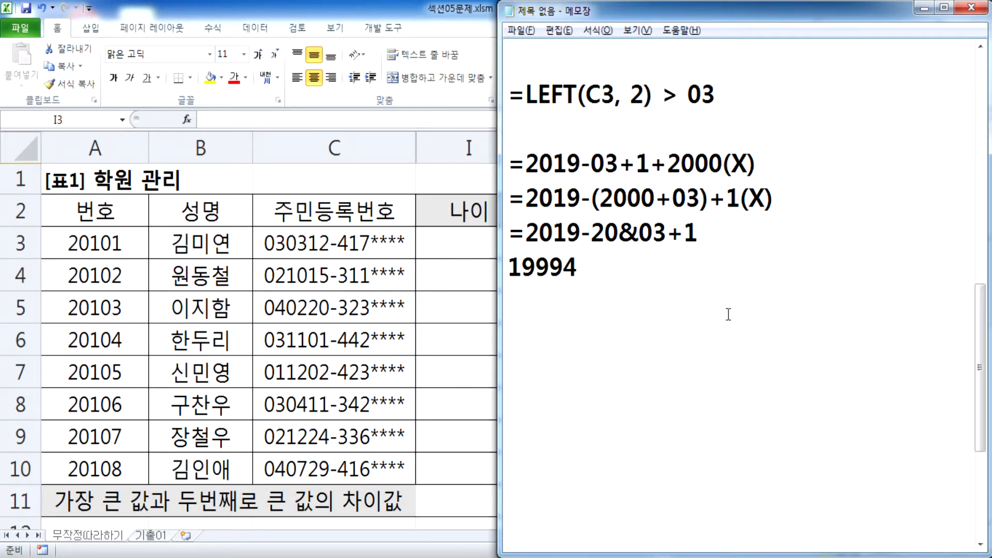
{"action": "left_click", "coordinate": [738, 222]}
{"action": "type", "text": ">"}
{"action": "key", "text": "Delete"}
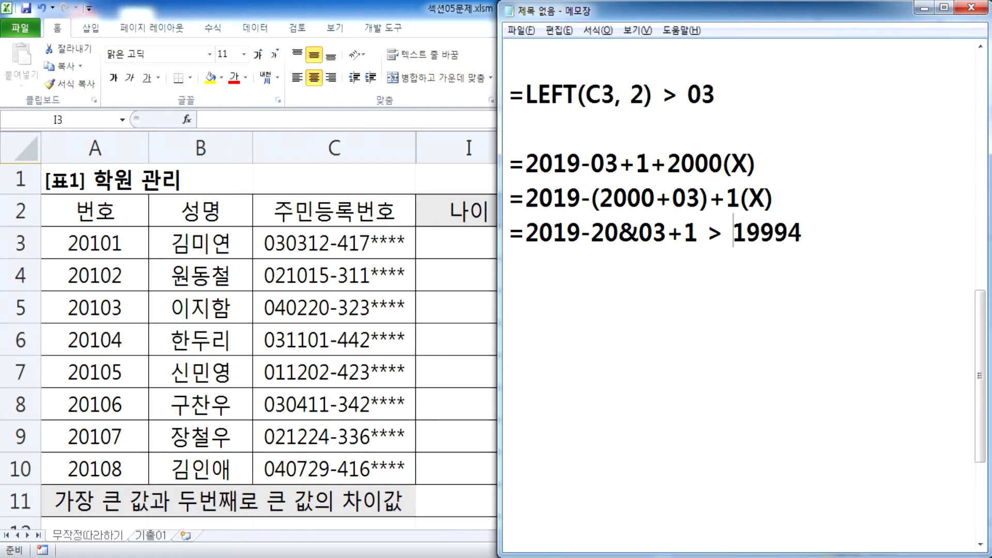
Duplicate the line "=2019-20&03+1 > 19994" onto a new line directly below it
{"action": "key", "text": "Home"}
{"action": "key", "text": "shift+End"}
{"action": "key", "text": "ctrl+c"}
{"action": "key", "text": "End"}
{"action": "key", "text": "Return"}
{"action": "key", "text": "ctrl+v"}
Put parentheses around 20&03 in the duplicated line so its formula reads "=2019-(20&03)+1"
{"action": "key", "text": "Left"}
{"action": "key", "text": "Left"}
{"action": "key", "text": "Left"}
{"action": "key", "text": "Left"}
{"action": "key", "text": "Left"}
{"action": "key", "text": "Left"}
{"action": "key", "text": "Left"}
{"action": "key", "text": "Left"}
{"action": "key", "text": "Left"}
{"action": "key", "text": "Left"}
{"action": "key", "text": "Left"}
{"action": "key", "text": "Left"}
{"action": "key", "text": "Left"}
{"action": "key", "text": "Left"}
{"action": "key", "text": "Left"}
{"action": "key", "text": "Left"}
{"action": "key", "text": "Left"}
{"action": "key", "text": "Right"}
{"action": "key", "text": "Right"}
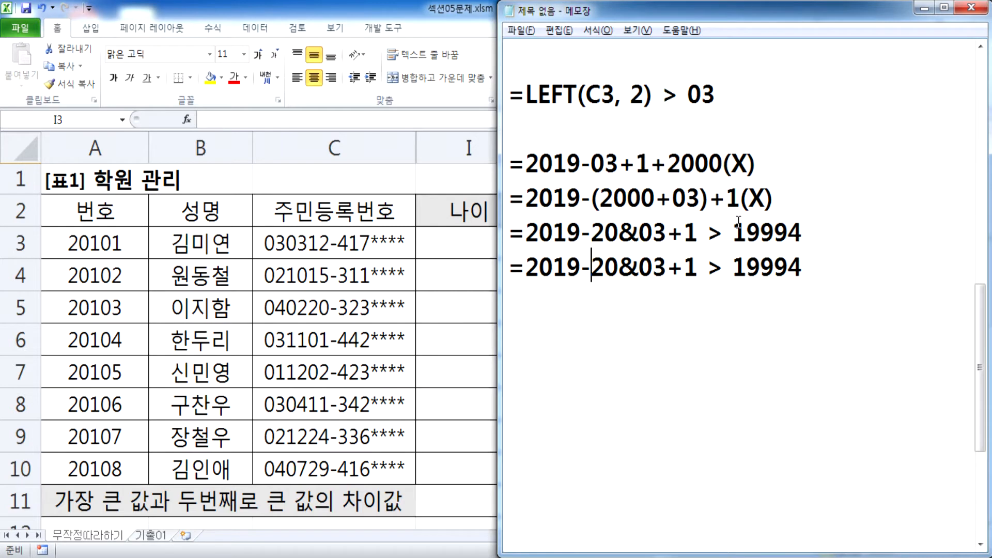
{"action": "type", "text": "("}
{"action": "key", "text": "Right"}
{"action": "key", "text": "Right"}
{"action": "key", "text": "Right"}
{"action": "key", "text": "Right"}
{"action": "key", "text": "Right"}
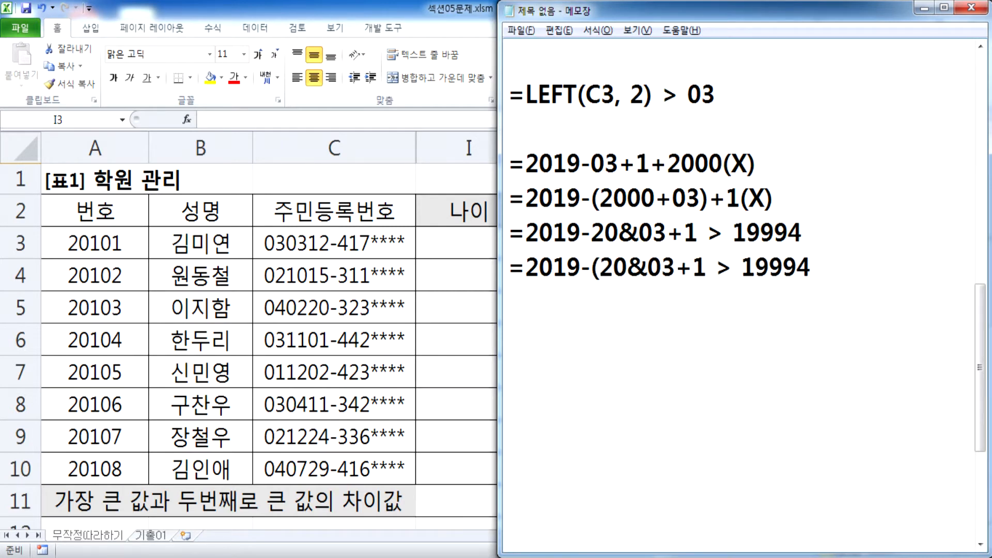
{"action": "type", "text": ")"}
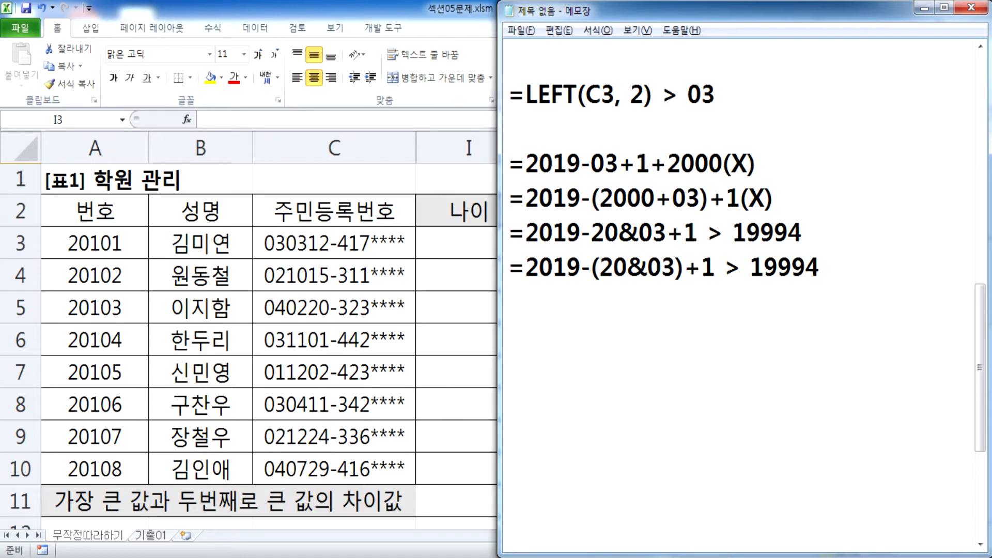
Replace the result of the "=2019-(20&03)+1" line with 17, and highlight the & in the line above it
{"action": "key", "text": "End"}
{"action": "key", "text": "BackSpace"}
{"action": "key", "text": "BackSpace"}
{"action": "key", "text": "BackSpace"}
{"action": "key", "text": "BackSpace"}
{"action": "type", "text": "7"}
{"action": "key", "text": "Return"}
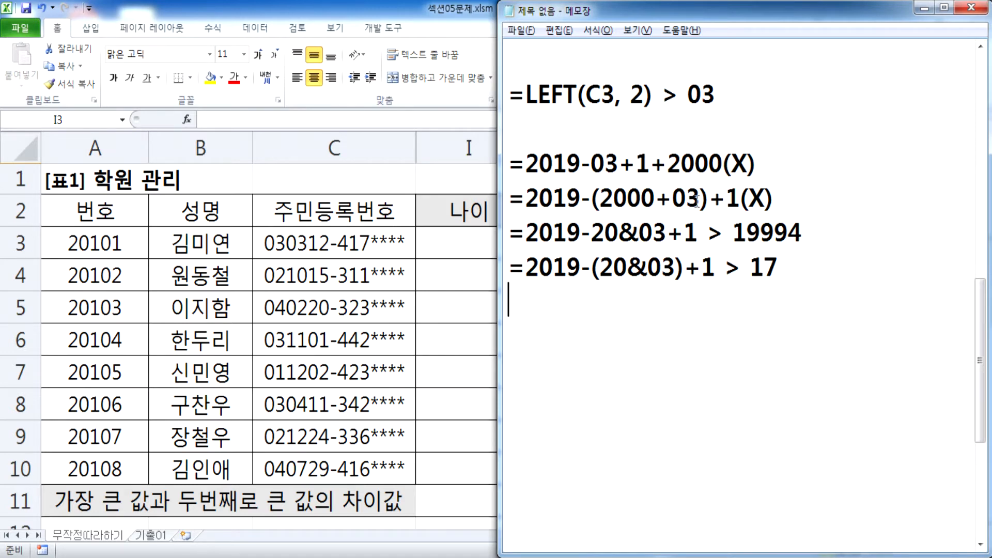
{"action": "left_click_drag", "start_coordinate": [618, 232], "coordinate": [639, 232]}
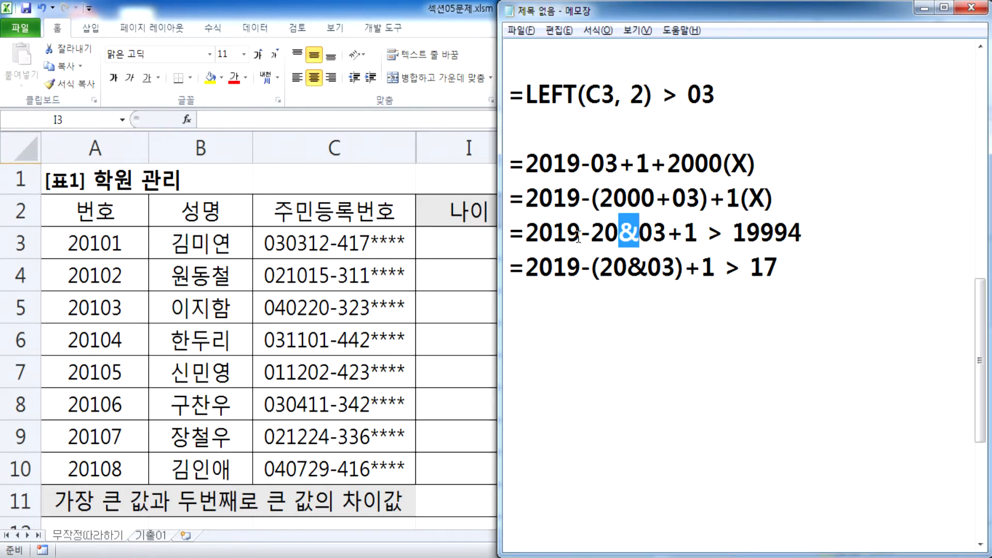
Switch to Excel and begin the age formula in I3 with "=2019-(20", checking the 20 against the Notepad note
{"action": "left_click", "coordinate": [465, 247]}
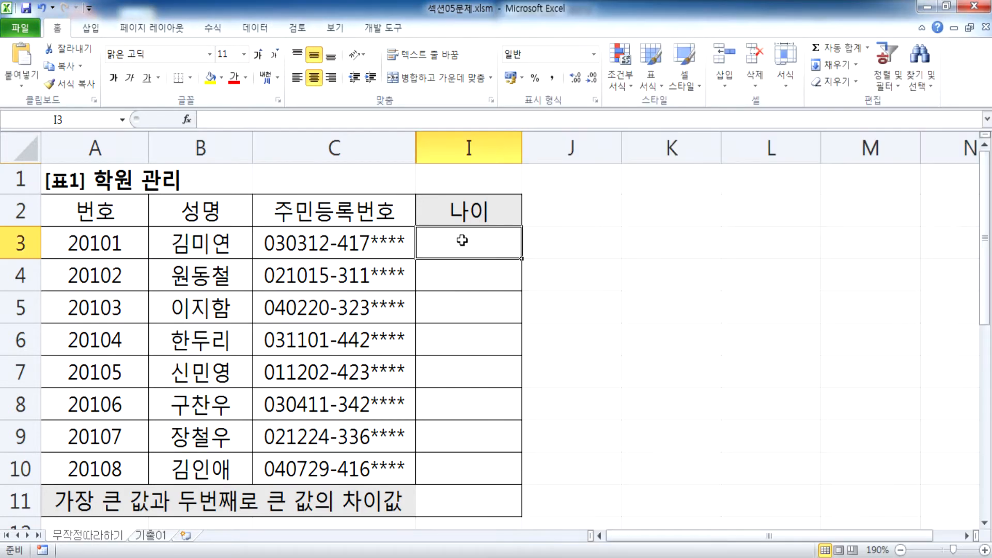
{"action": "type", "text": "="}
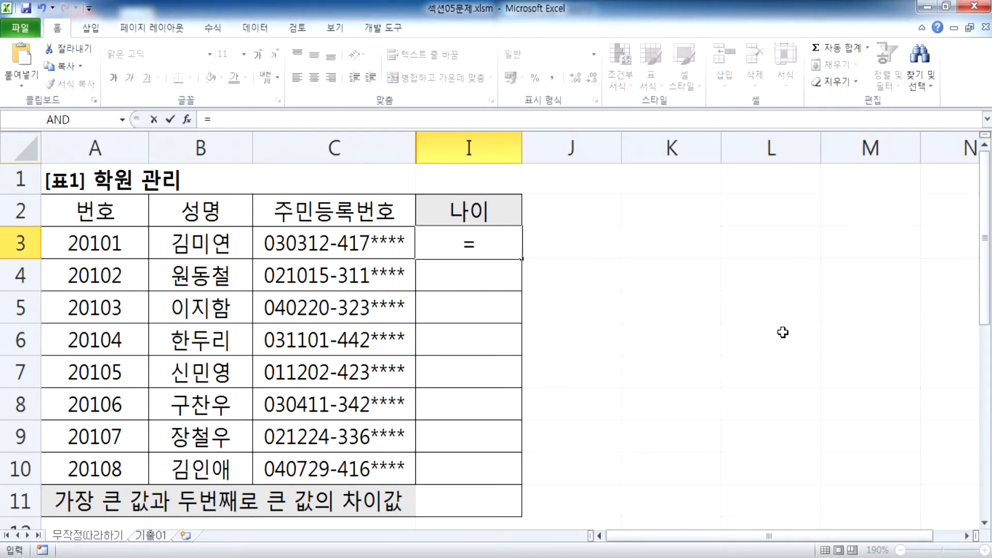
{"action": "type", "text": "2019-"}
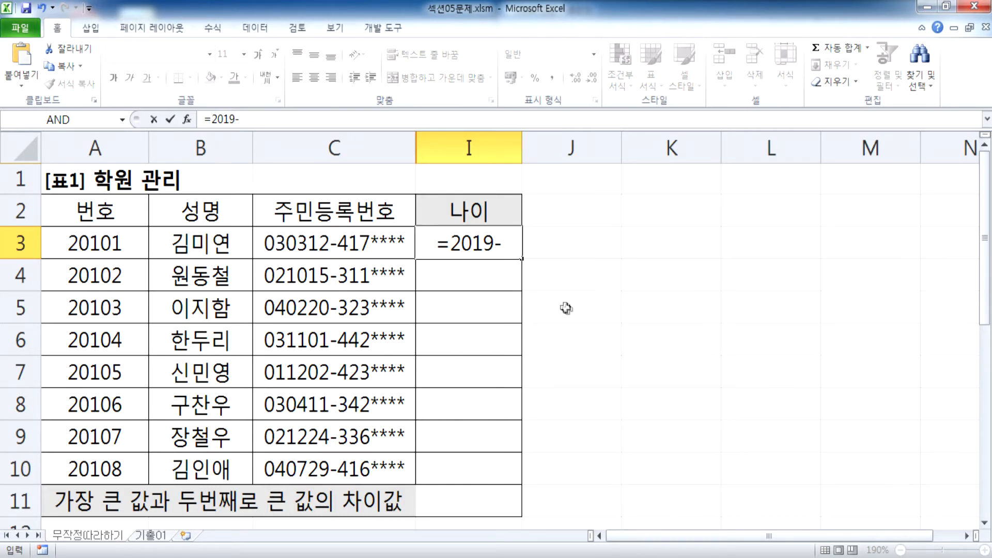
{"action": "key", "text": "alt+Tab"}
{"action": "left_click_drag", "start_coordinate": [599, 266], "coordinate": [628, 266]}
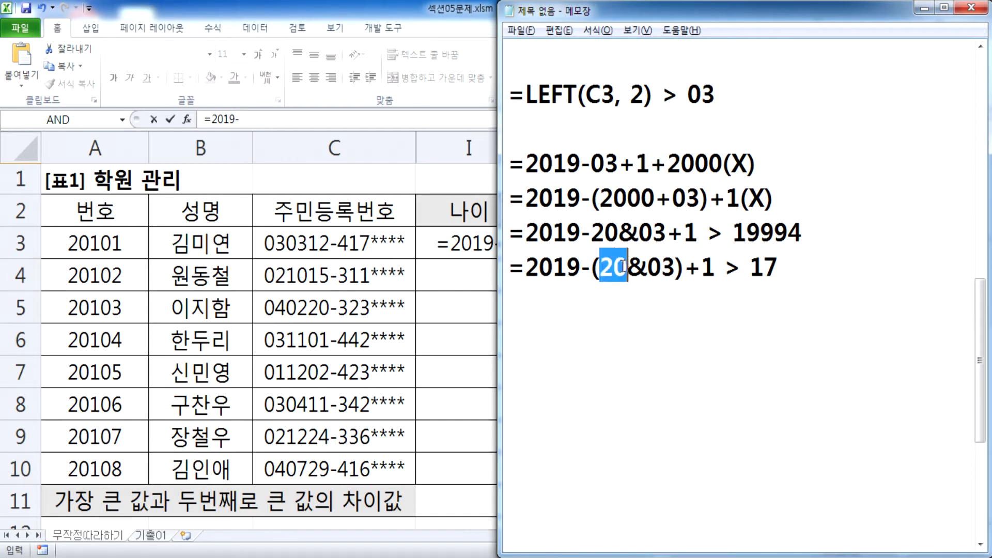
{"action": "key", "text": "alt+Tab"}
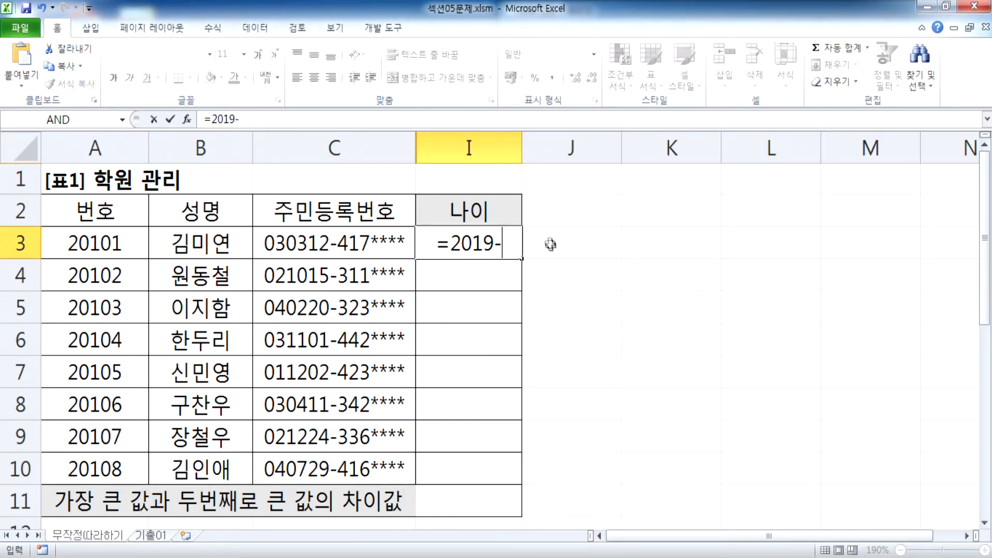
{"action": "type", "text": "(20"}
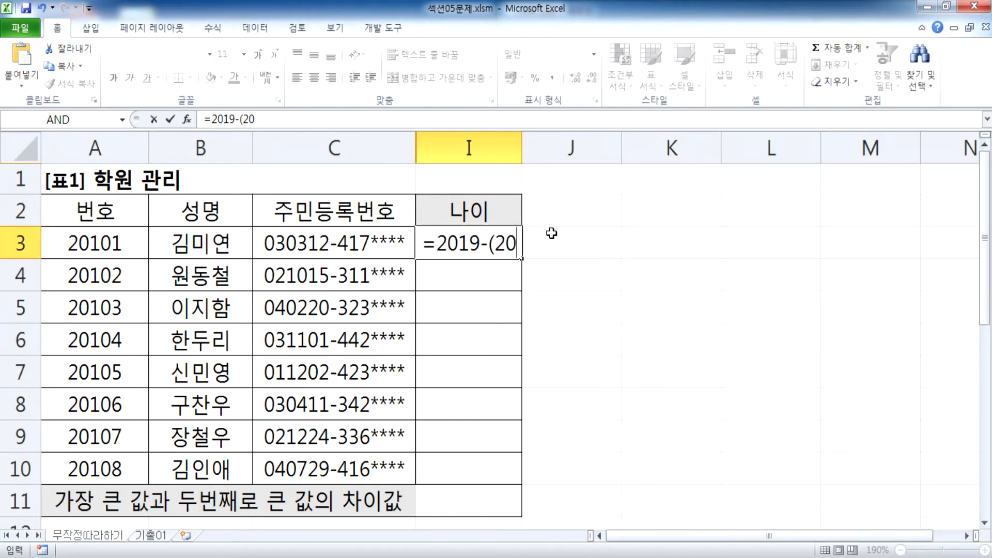
{"action": "key", "text": "BackSpace"}
{"action": "key", "text": "BackSpace"}
{"action": "type", "text": "\"20\""}
{"action": "key", "text": "BackSpace"}
{"action": "key", "text": "BackSpace"}
{"action": "key", "text": "BackSpace"}
{"action": "key", "text": "BackSpace"}
{"action": "type", "text": "290"}
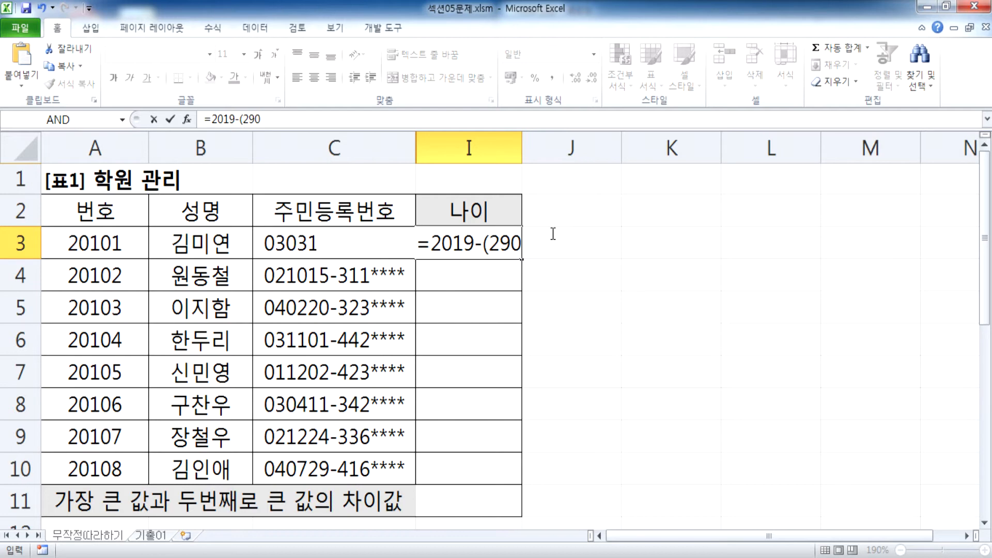
{"action": "key", "text": "BackSpace"}
{"action": "key", "text": "BackSpace"}
{"action": "type", "text": "0"}
In Notepad, duplicate the line "=2019-(20&03)+1 > 17" below itself and enclose the copy's 20 in double quotation marks
{"action": "key", "text": "alt+Tab"}
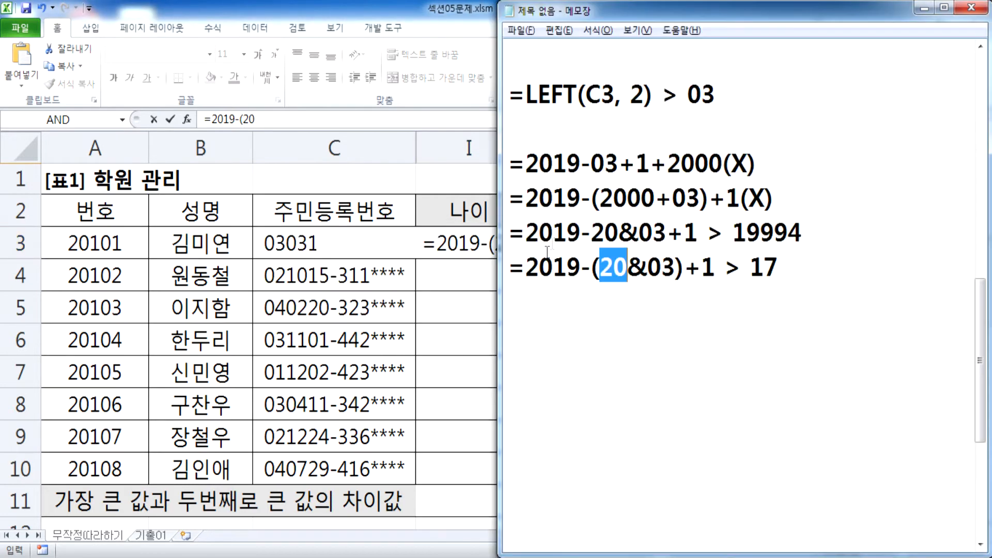
{"action": "left_click_drag", "start_coordinate": [512, 267], "coordinate": [562, 297]}
{"action": "key", "text": "ctrl+c"}
{"action": "left_click", "coordinate": [590, 299]}
{"action": "key", "text": "ctrl+v"}
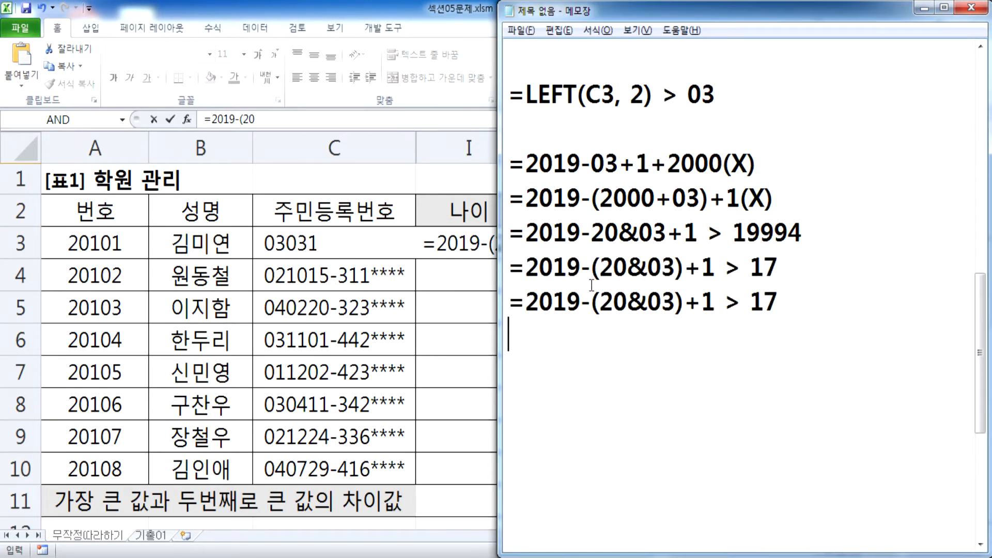
{"action": "left_click", "coordinate": [601, 298]}
{"action": "type", "text": "\""}
{"action": "left_click", "coordinate": [639, 297]}
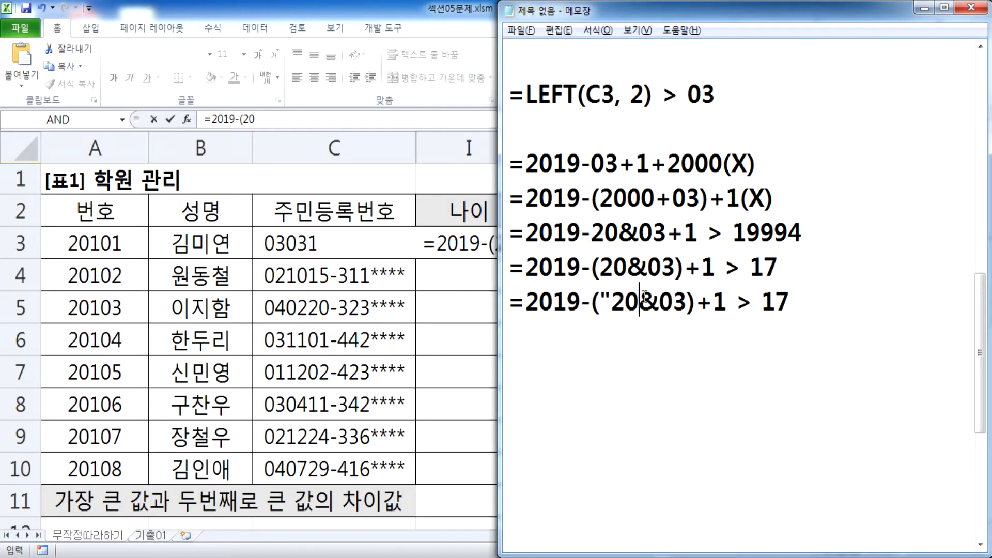
{"action": "type", "text": "\""}
Compare the 03 in the quoted formula with LEFT(C3, 2) in the earlier note by highlighting each
{"action": "key", "text": "Right"}
{"action": "key", "text": "shift+Right"}
{"action": "key", "text": "shift+Right"}
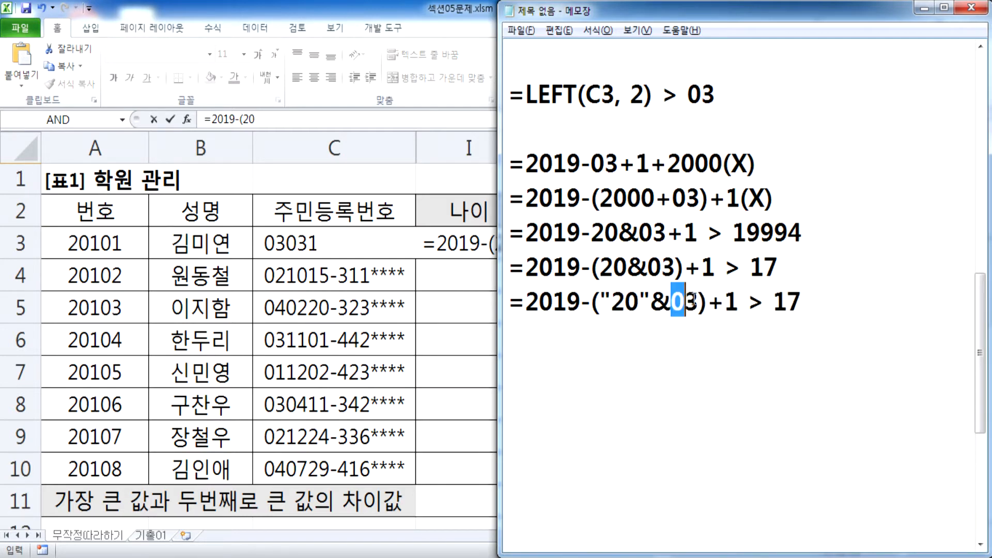
{"action": "left_click_drag", "start_coordinate": [526, 98], "coordinate": [645, 98]}
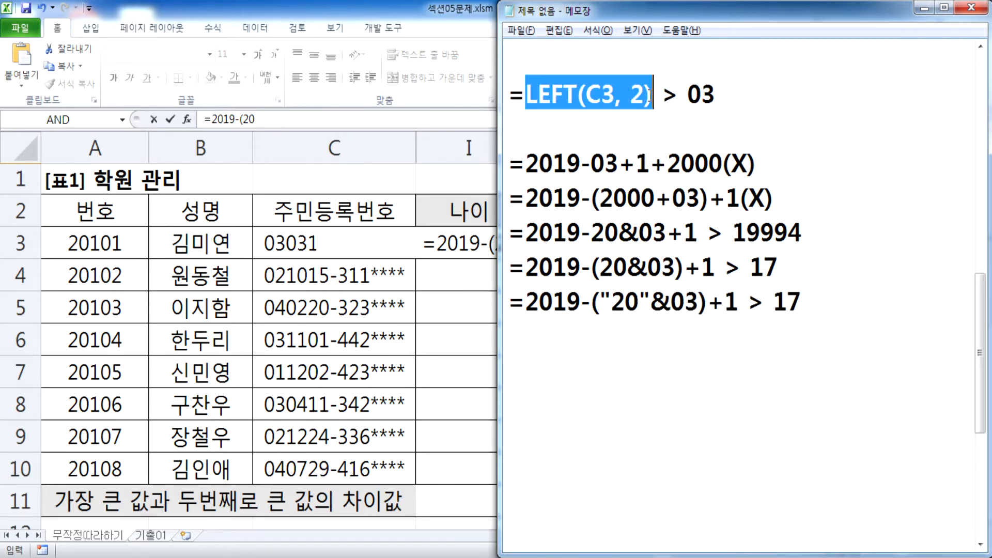
{"action": "left_click_drag", "start_coordinate": [671, 301], "coordinate": [698, 301]}
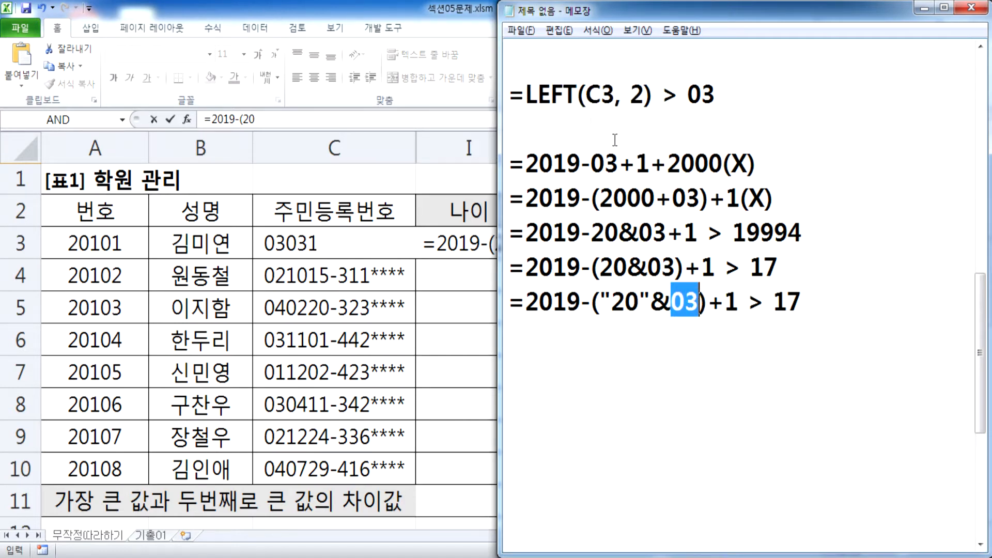
{"action": "left_click", "coordinate": [526, 93]}
Switch to Excel, extend the I3 formula to "=2019-(20&LEFT(C3,2)+1", enter it and accept the suggested correction
{"action": "key", "text": "alt+Tab"}
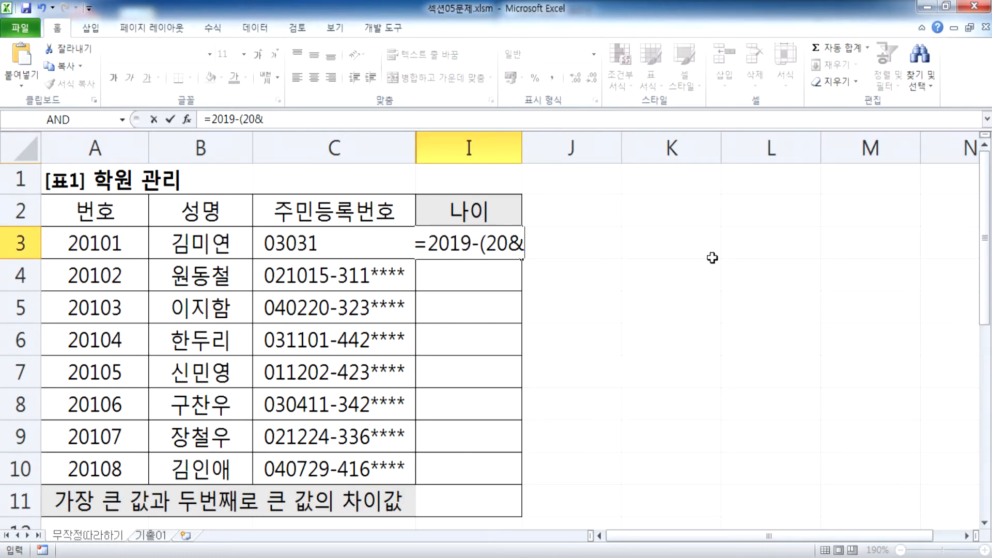
{"action": "type", "text": "LEFT("}
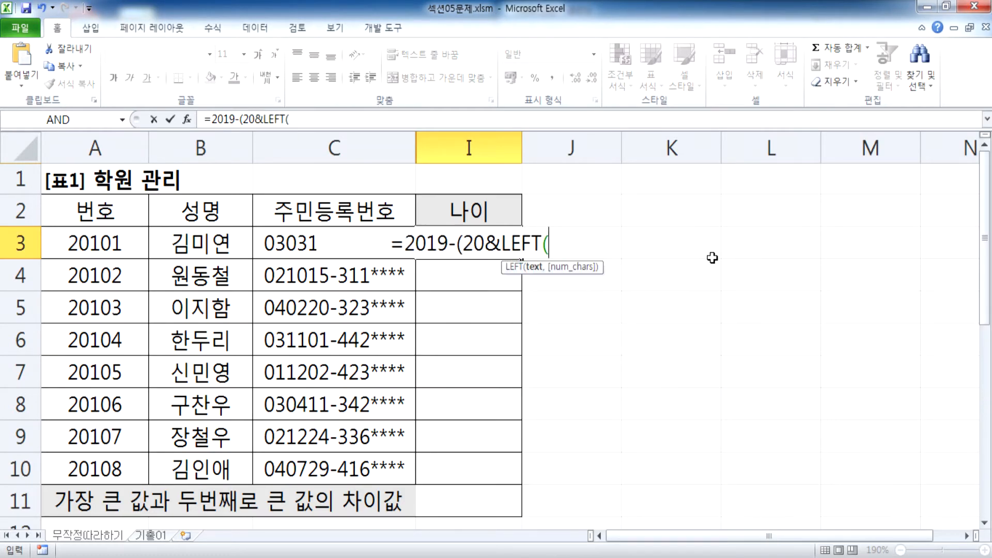
{"action": "left_click", "coordinate": [309, 245]}
{"action": "type", "text": ",2)"}
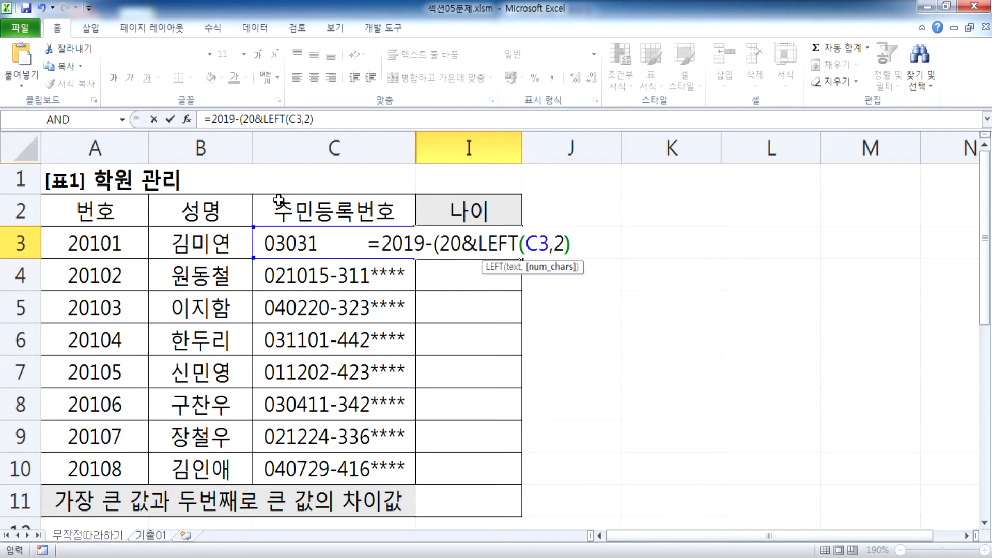
{"action": "type", "text": "+1"}
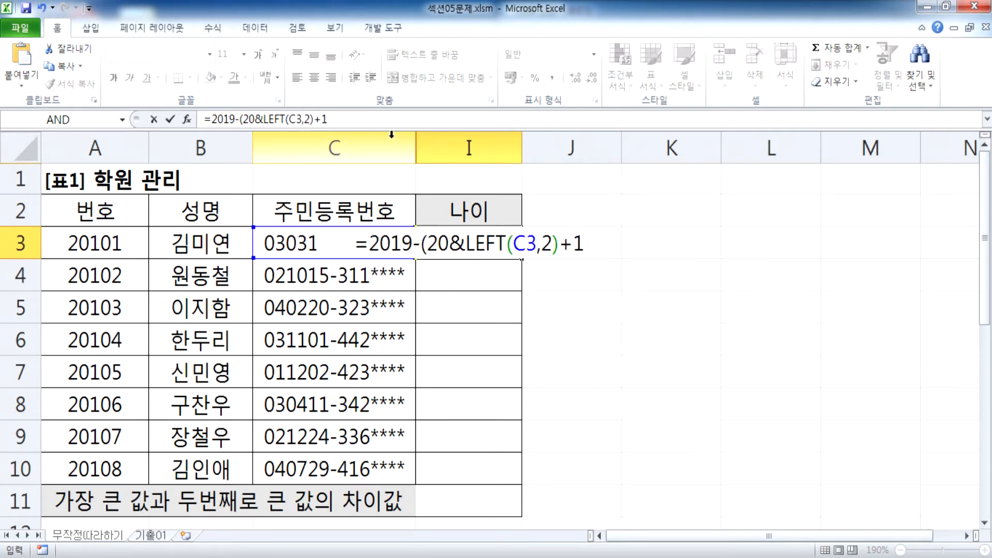
{"action": "key", "text": "Return"}
{"action": "key", "text": "Return"}
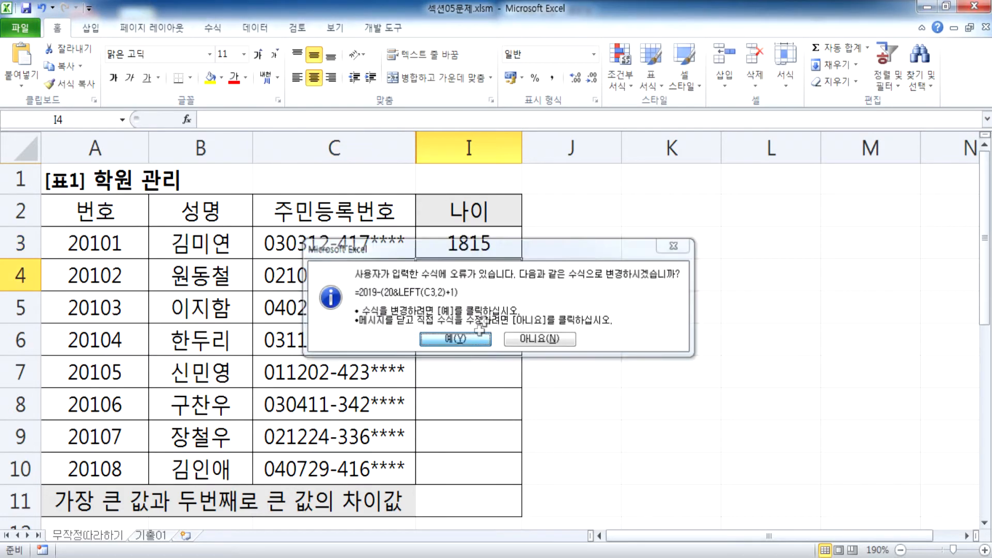
Correct the parentheses in I3 so the formula reads "=2019-(20&LEFT(C3,2))+1"
{"action": "double_click", "coordinate": [497, 251]}
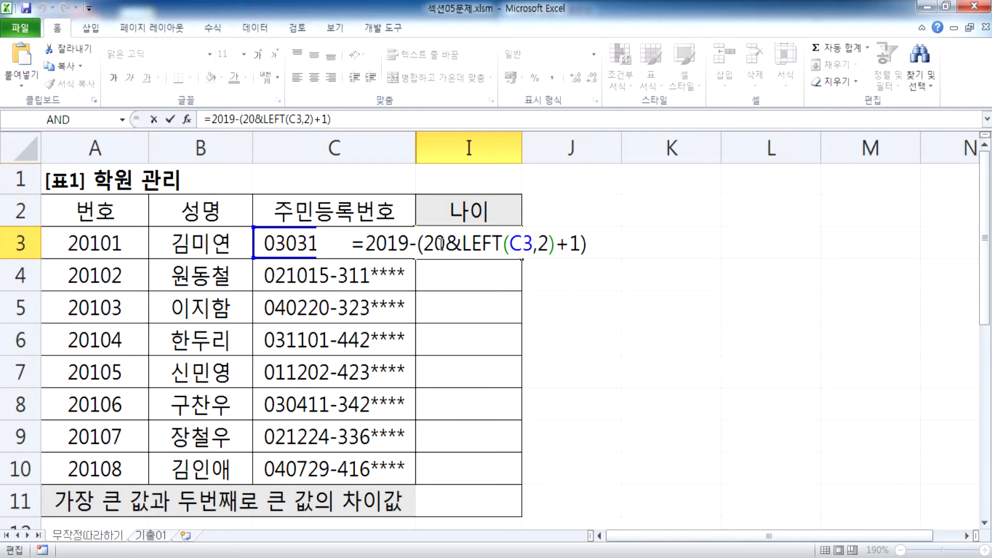
{"action": "left_click", "coordinate": [555, 244]}
{"action": "type", "text": ")"}
{"action": "key", "text": "End"}
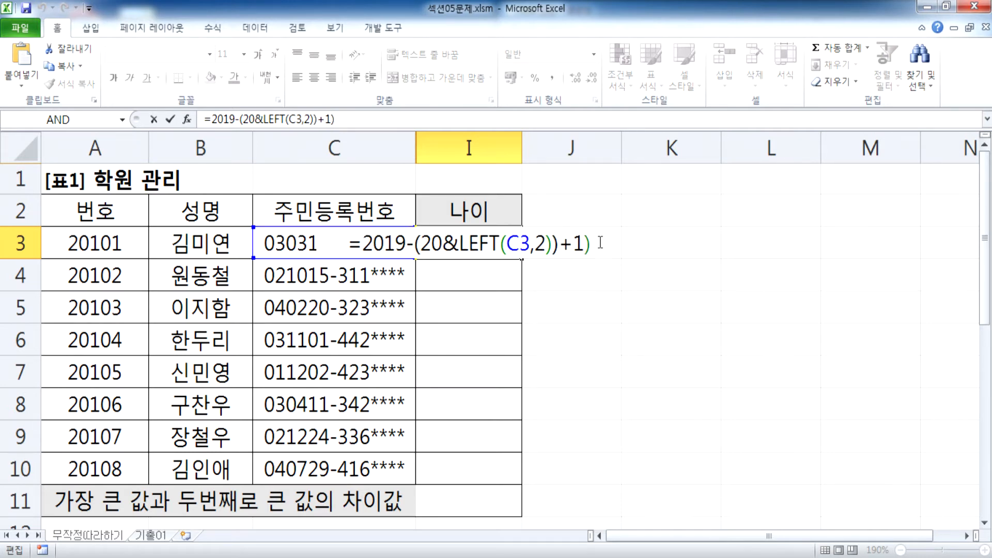
{"action": "key", "text": "BackSpace"}
{"action": "key", "text": "Return"}
{"action": "left_click", "coordinate": [498, 248]}
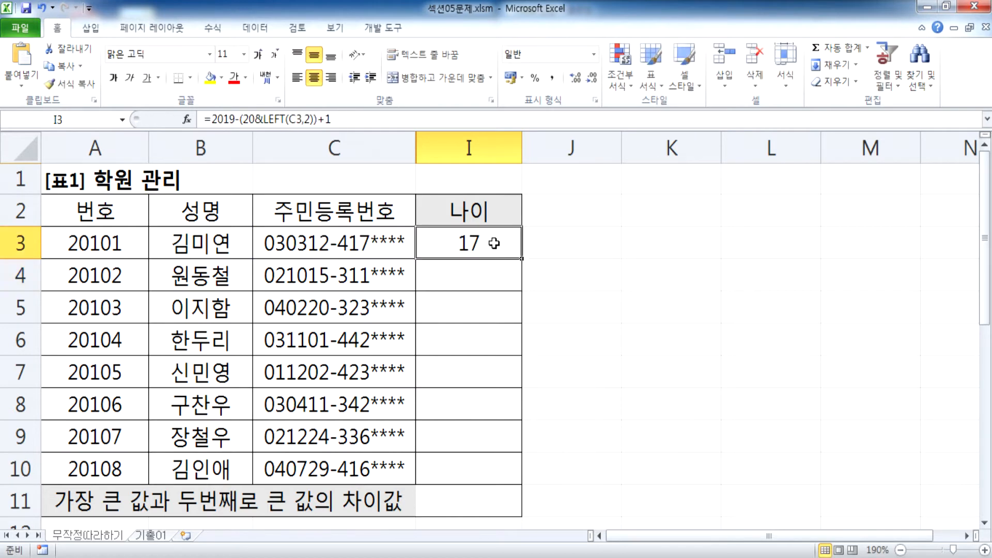
Copy the I3 formula into Notepad below the "=2019-("20"&03)+1 > 17" line and highlight its LEFT part
{"action": "key", "text": "F2"}
{"action": "left_click_drag", "start_coordinate": [595, 250], "coordinate": [341, 243]}
{"action": "key", "text": "alt+Tab"}
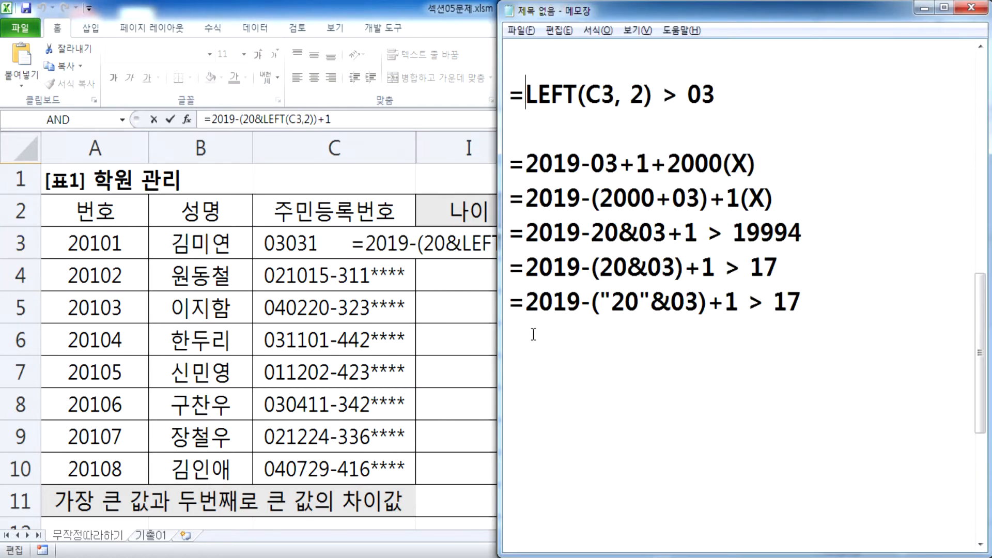
{"action": "key", "text": "ctrl+v"}
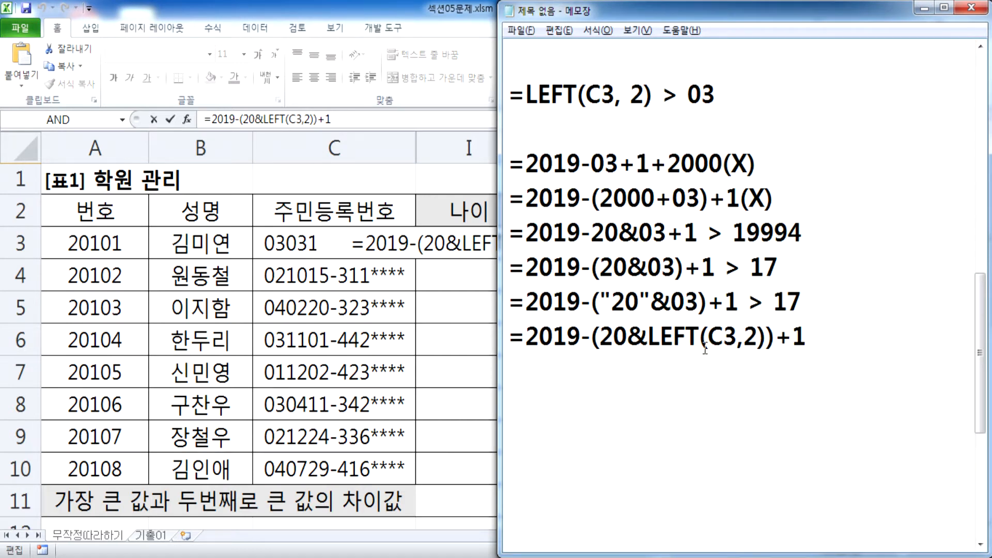
{"action": "left_click_drag", "start_coordinate": [647, 336], "coordinate": [774, 337]}
Add the note '=12&34 > "1234"' below the Notepad formulas and highlight the 17 in the line with the quoted 20
{"action": "key", "text": "alt+Tab"}
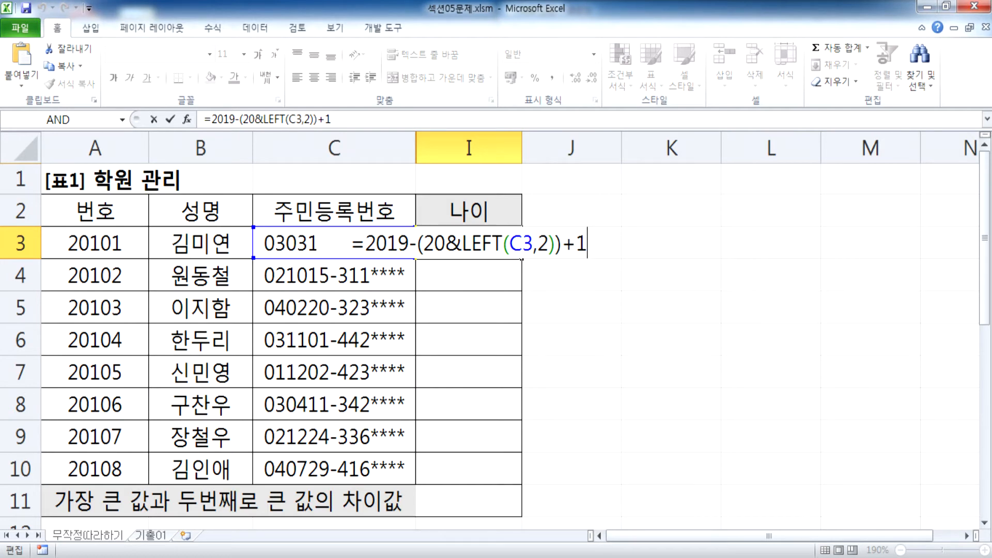
{"action": "key", "text": "alt+Tab"}
{"action": "scroll", "coordinate": [467, 348], "scroll_direction": "down", "scroll_amount": 1}
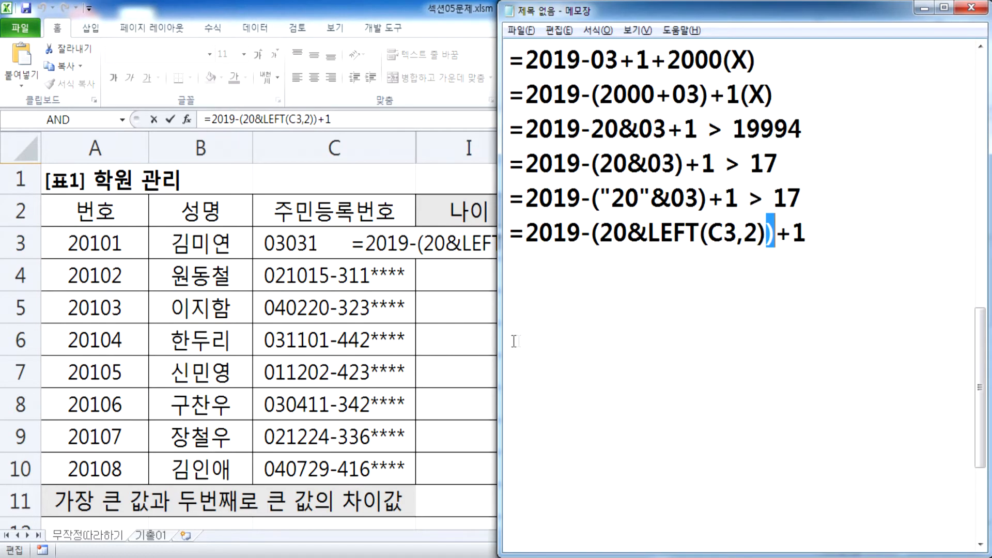
{"action": "left_click", "coordinate": [567, 290]}
{"action": "type", "text": "=12"}
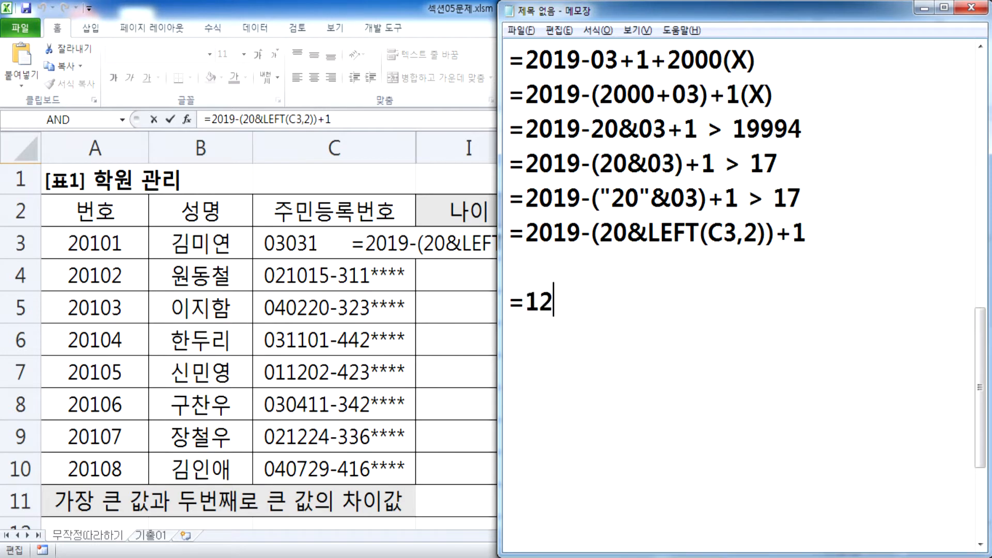
{"action": "type", "text": "&3"}
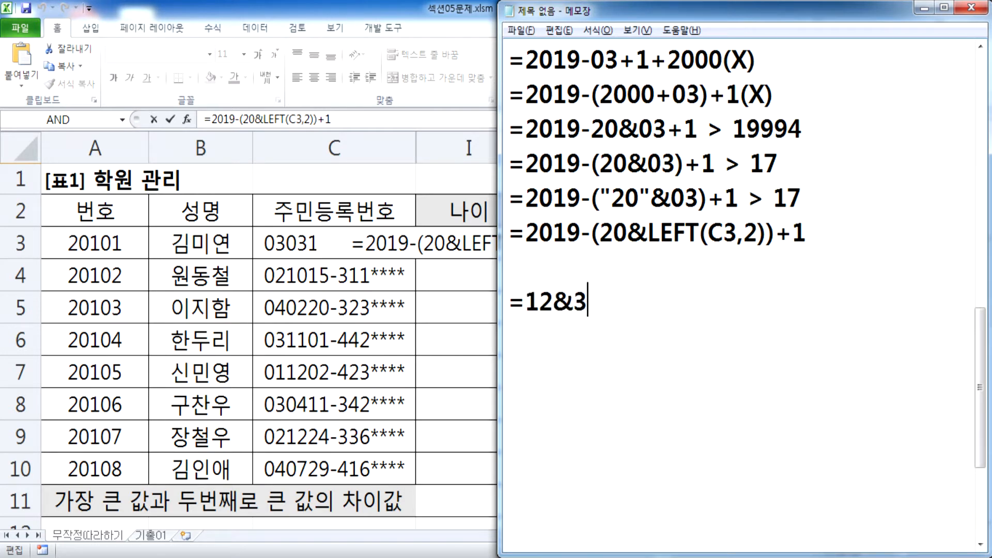
{"action": "type", "text": "4 > \"1234\""}
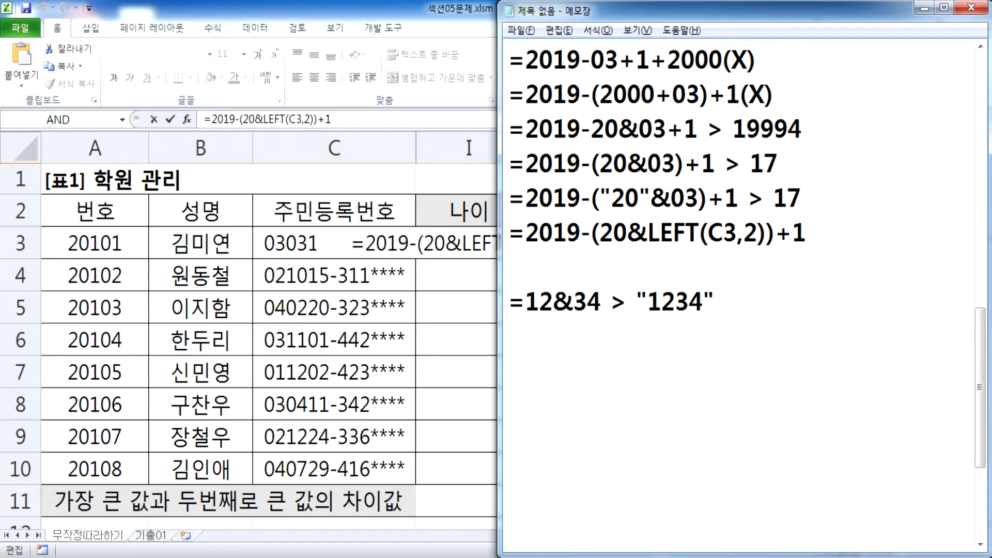
{"action": "scroll", "coordinate": [625, 265], "scroll_direction": "up", "scroll_amount": 1}
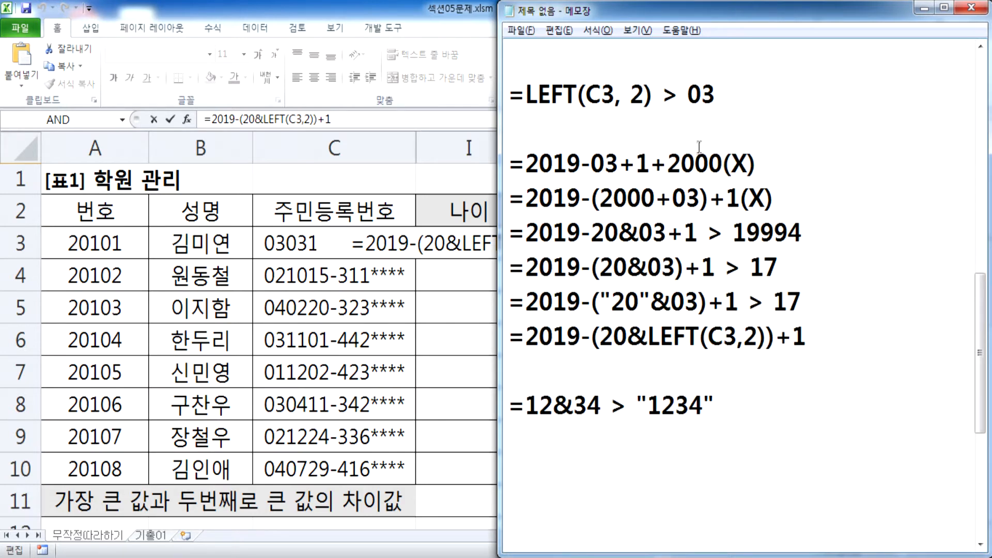
{"action": "left_click_drag", "start_coordinate": [798, 292], "coordinate": [774, 300]}
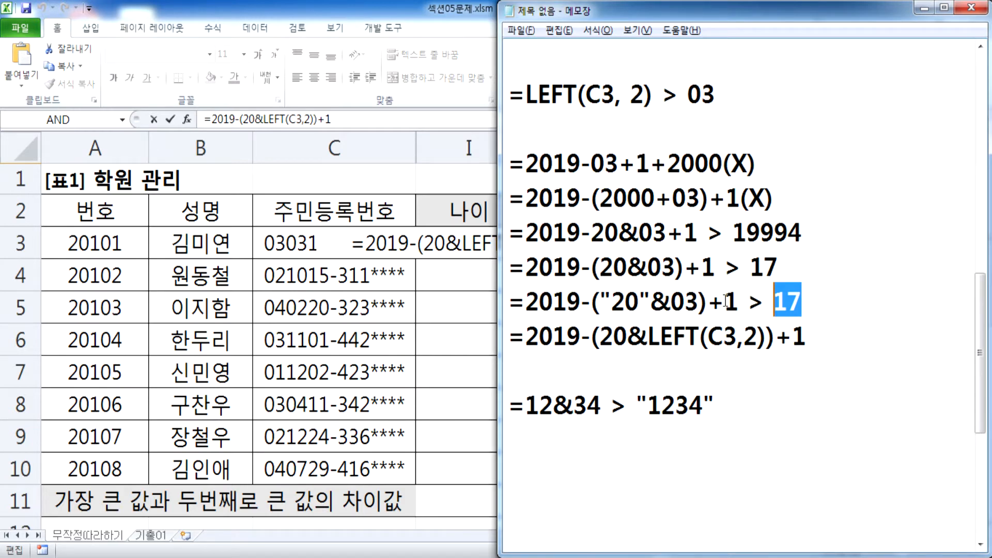
Highlight the "20"&03 part and the 17 in the Notepad formula line with the quoted 20
{"action": "left_click_drag", "start_coordinate": [600, 301], "coordinate": [700, 301]}
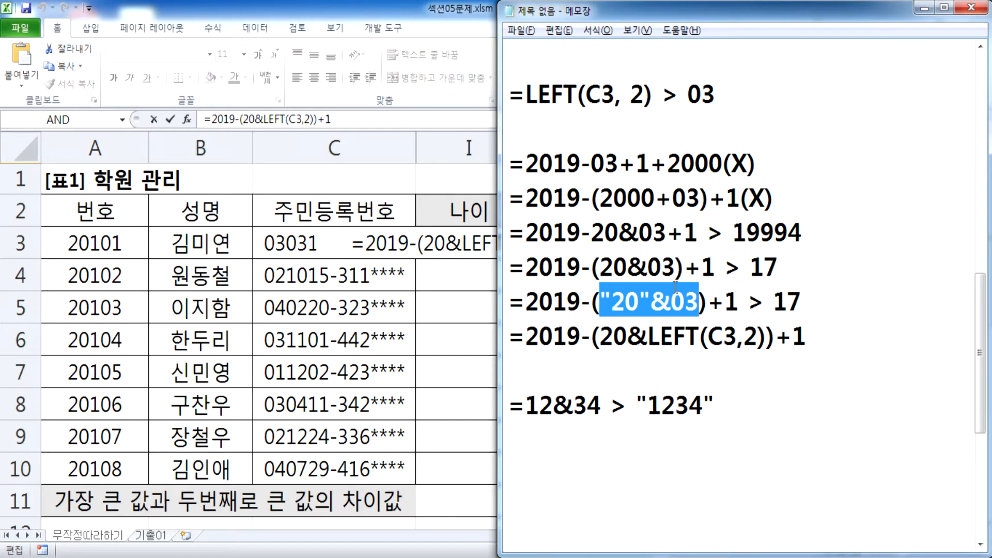
{"action": "left_click_drag", "start_coordinate": [599, 301], "coordinate": [699, 301]}
{"action": "double_click", "coordinate": [801, 301]}
{"action": "scroll", "coordinate": [574, 401], "scroll_direction": "down", "scroll_amount": 1}
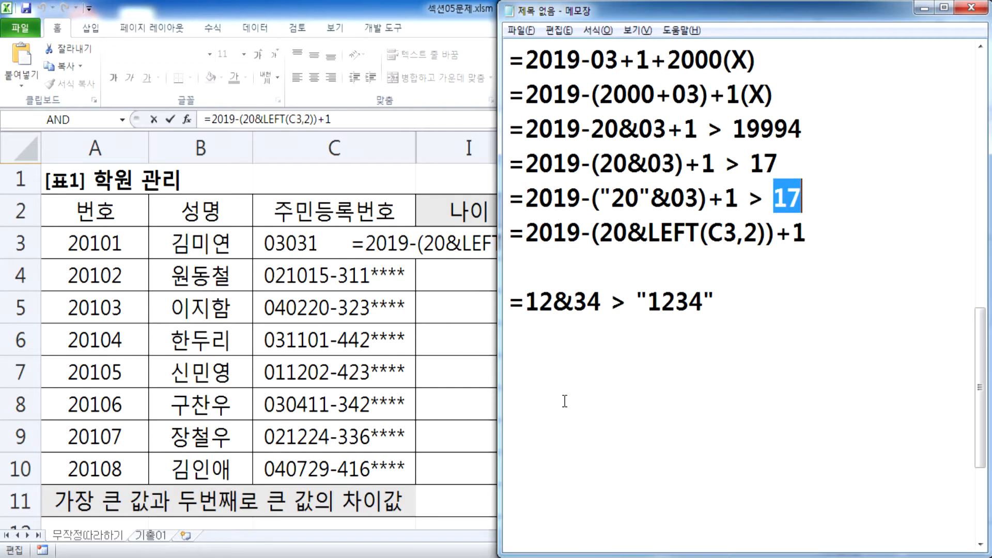
Duplicate the '=12&34 > "1234"' note on the line below and edit the copy to read '="12"&"34" > "1234"'
{"action": "left_click_drag", "start_coordinate": [526, 304], "coordinate": [547, 358]}
{"action": "left_click", "coordinate": [524, 328]}
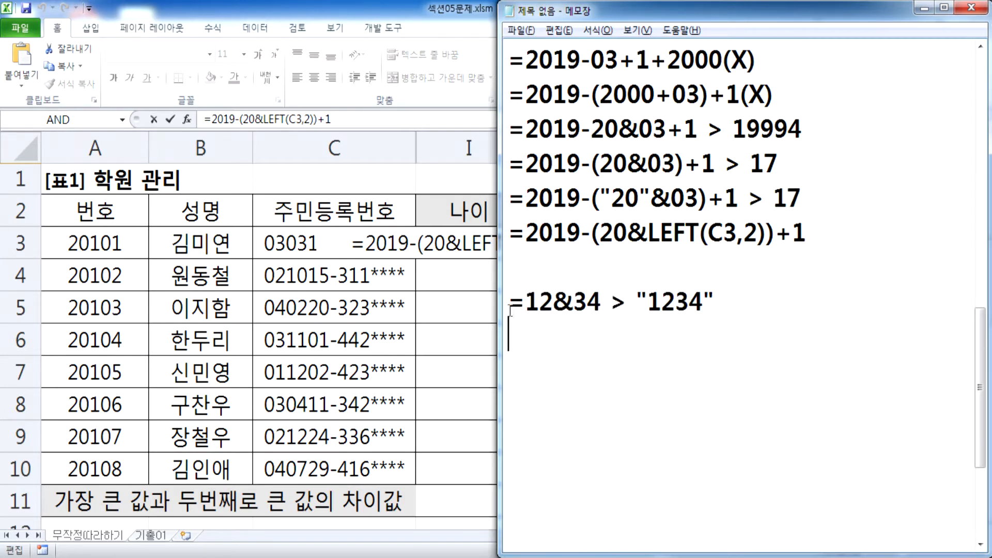
{"action": "left_click_drag", "start_coordinate": [510, 307], "coordinate": [510, 332]}
{"action": "key", "text": "ctrl+c"}
{"action": "left_click", "coordinate": [526, 322]}
{"action": "key", "text": "ctrl+v"}
{"action": "left_click", "coordinate": [526, 334]}
{"action": "type", "text": "\""}
{"action": "left_click", "coordinate": [568, 333]}
{"action": "type", "text": "\""}
{"action": "left_click", "coordinate": [596, 333]}
{"action": "type", "text": "\""}
{"action": "left_click", "coordinate": [633, 333]}
{"action": "type", "text": "\""}
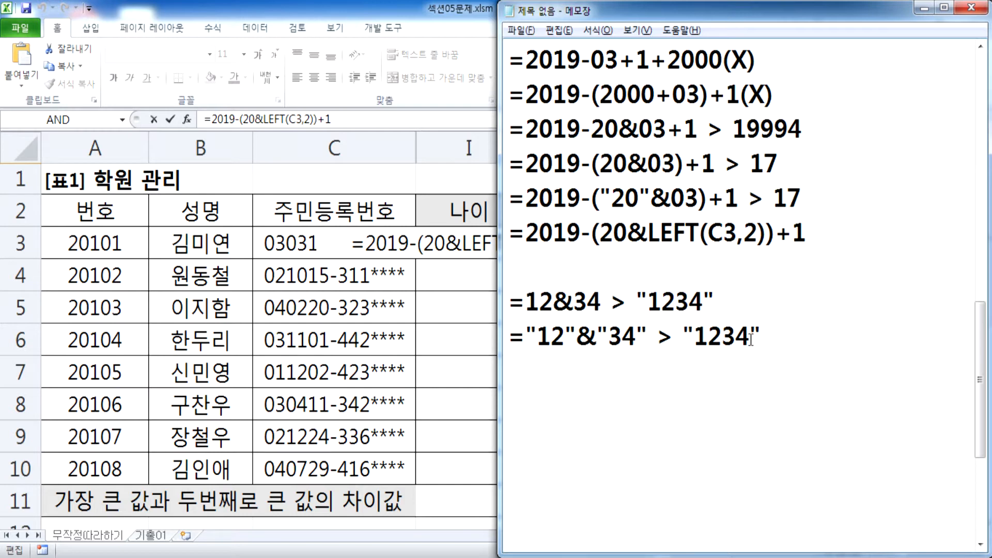
Highlight the 1234 result in the unquoted =12&34 note
{"action": "left_click_drag", "start_coordinate": [647, 300], "coordinate": [703, 301]}
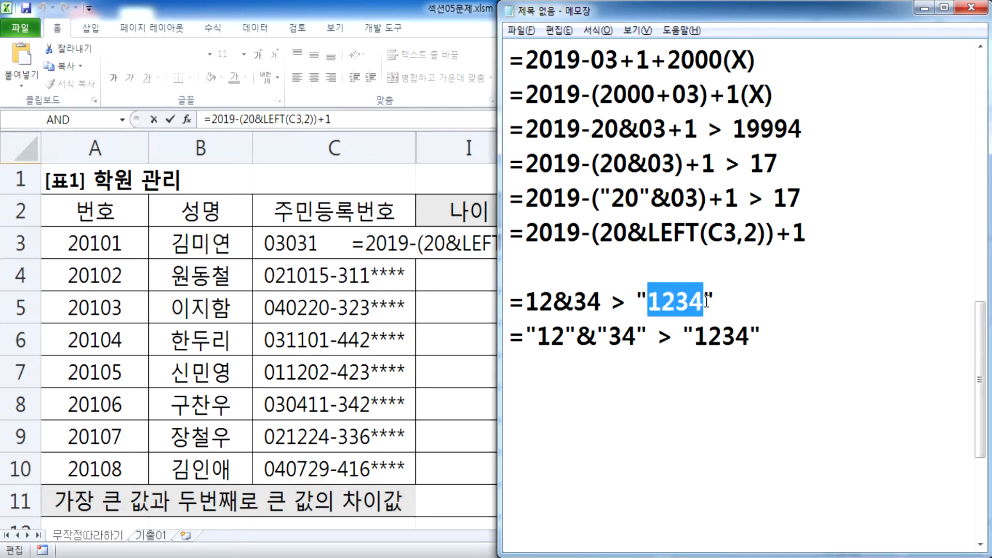
{"action": "left_click", "coordinate": [706, 301]}
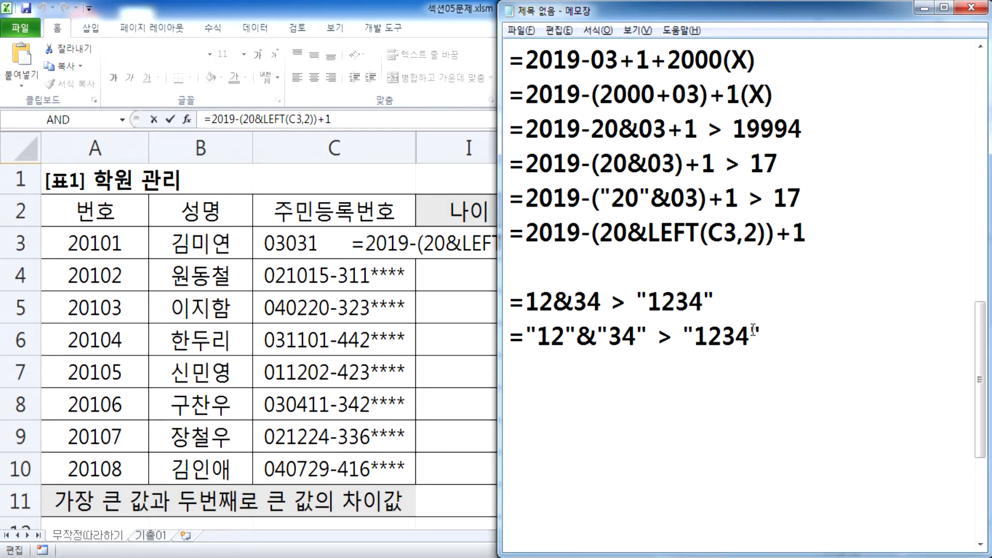
{"action": "scroll", "coordinate": [707, 325], "scroll_direction": "down", "scroll_amount": 2}
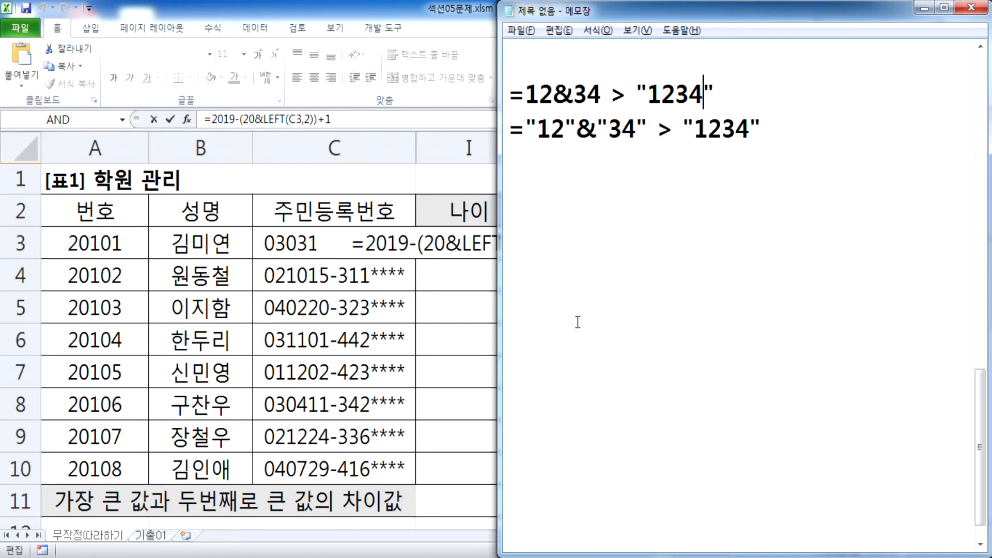
{"action": "scroll", "coordinate": [579, 316], "scroll_direction": "up", "scroll_amount": 1}
Switch to Excel, commit the I3 formula and copy its text into K3
{"action": "key", "text": "alt+Tab"}
{"action": "key", "text": "ctrl+Return"}
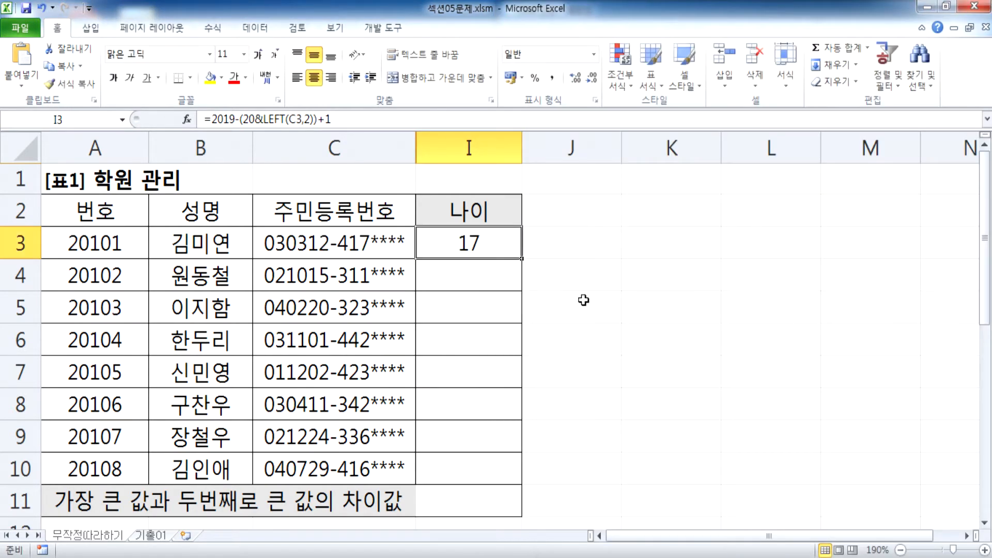
{"action": "left_click", "coordinate": [692, 243]}
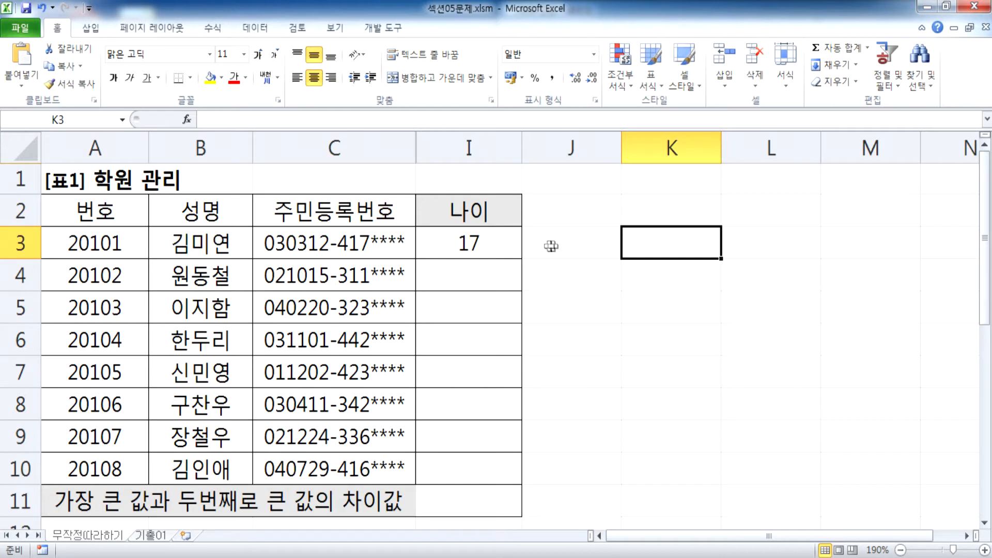
{"action": "left_click", "coordinate": [506, 245]}
{"action": "left_click_drag", "start_coordinate": [352, 125], "coordinate": [205, 120]}
{"action": "key", "text": "ctrl+c"}
{"action": "key", "text": "Escape"}
{"action": "left_click", "coordinate": [639, 244]}
{"action": "key", "text": "ctrl+v"}
{"action": "key", "text": "Return"}
Clear the horizontal centring of K3 so it uses its default alignment
{"action": "left_click", "coordinate": [671, 243]}
{"action": "left_click", "coordinate": [332, 78]}
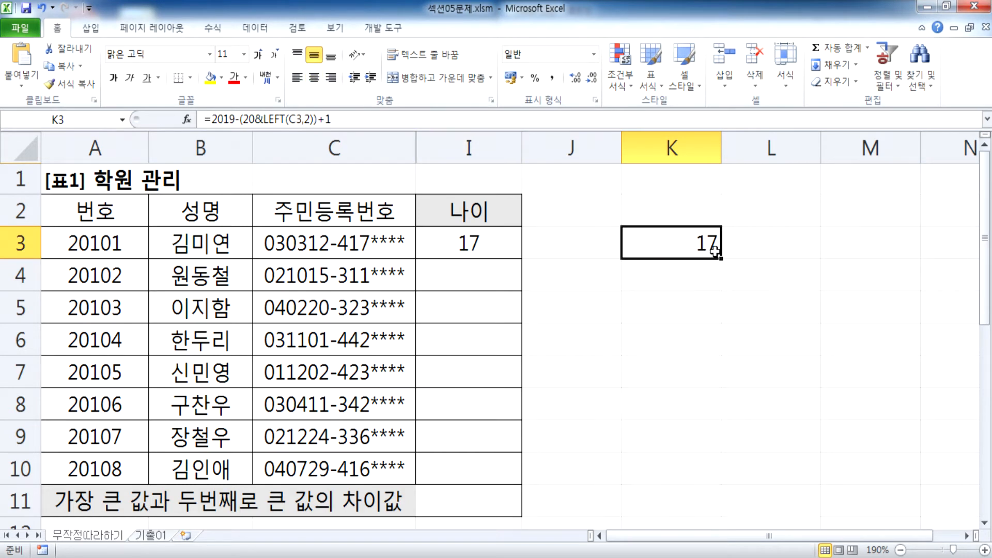
{"action": "left_click", "coordinate": [314, 79]}
{"action": "left_click", "coordinate": [314, 78]}
Enter "=12&34" in K4 and clear its horizontal centring
{"action": "left_click", "coordinate": [664, 277]}
{"action": "type", "text": "=12"}
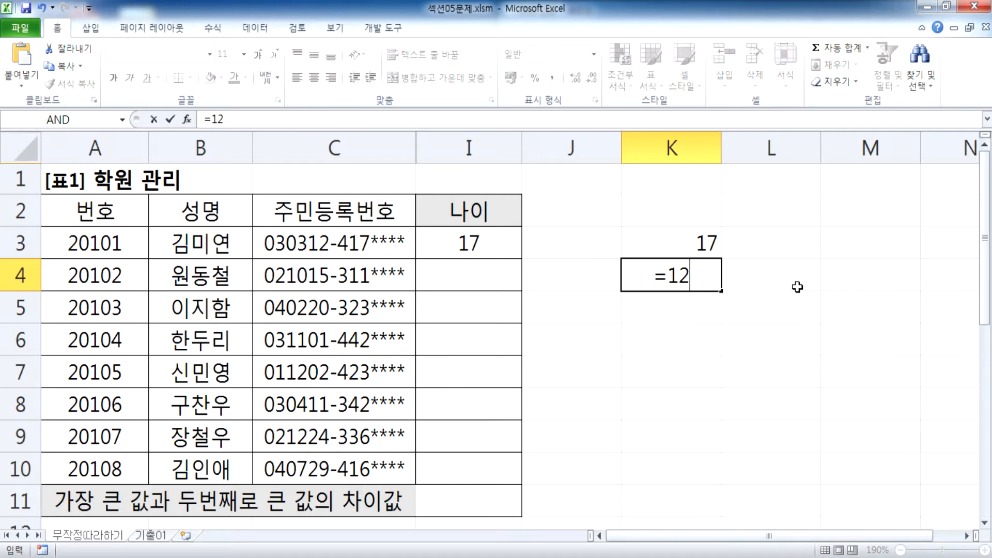
{"action": "type", "text": "&34"}
{"action": "key", "text": "Return"}
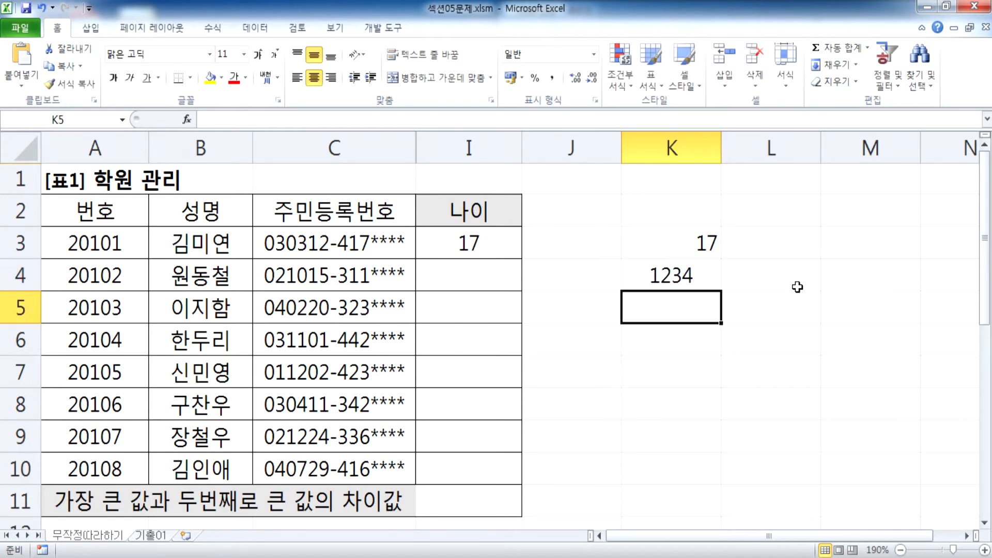
{"action": "right_click", "coordinate": [797, 287]}
{"action": "left_click", "coordinate": [642, 273]}
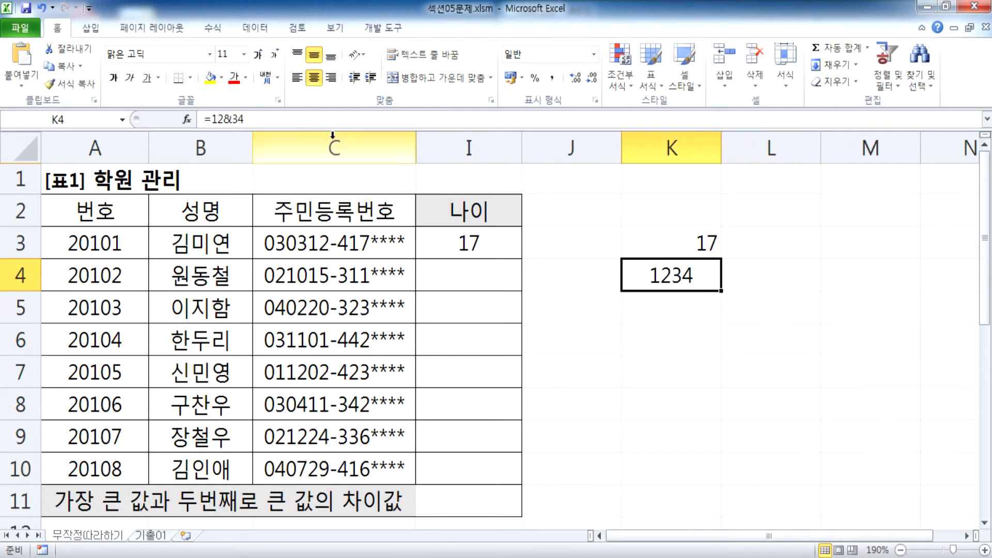
{"action": "left_click", "coordinate": [314, 77]}
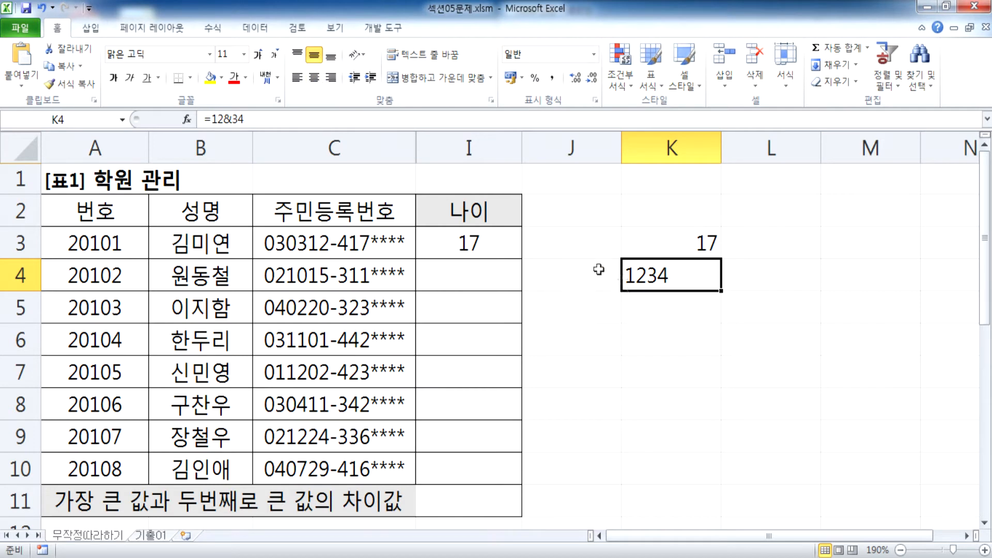
Centre K3:K4, remove the centring again and compare the default alignment of the two cells
{"action": "left_click_drag", "start_coordinate": [670, 250], "coordinate": [666, 276]}
{"action": "left_click", "coordinate": [313, 78]}
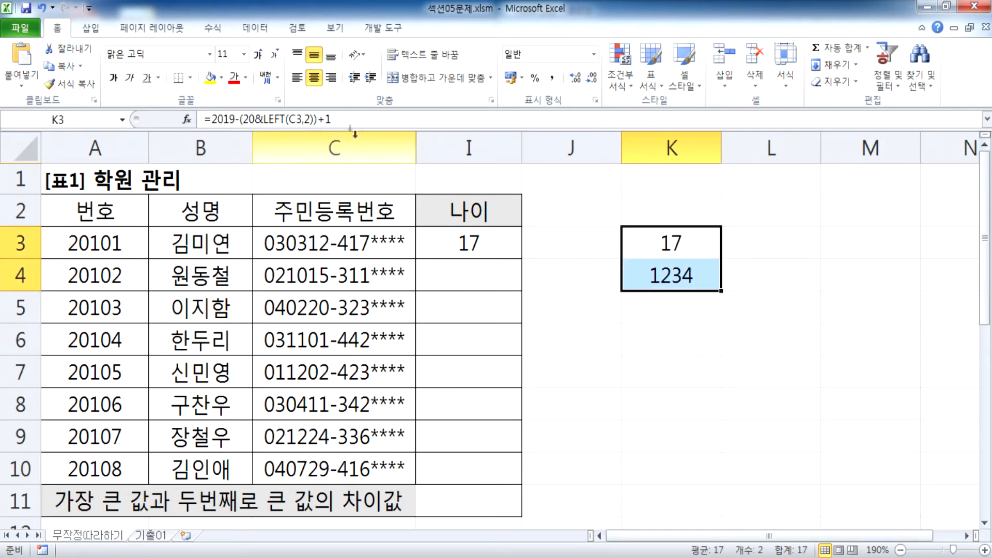
{"action": "left_click", "coordinate": [313, 78]}
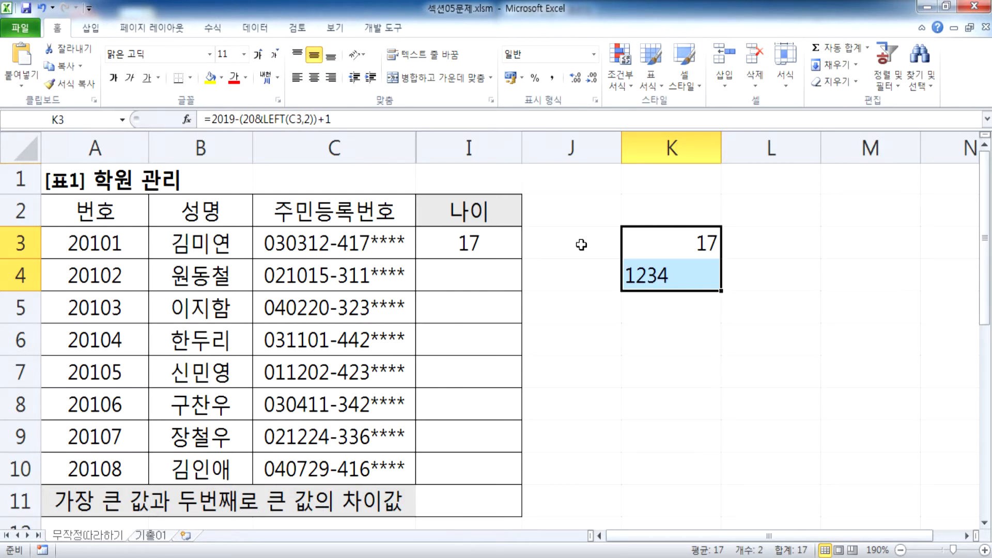
{"action": "left_click", "coordinate": [694, 254]}
{"action": "left_click", "coordinate": [661, 279]}
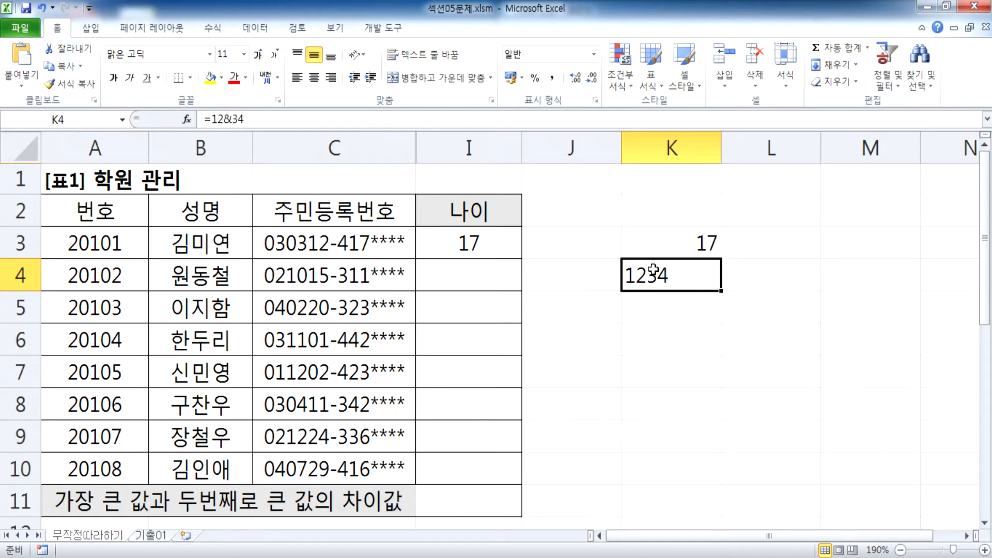
Switch to Notepad and highlight the & operator, the "20"&03 part and the 17 result to compare their types
{"action": "key", "text": "alt+Tab"}
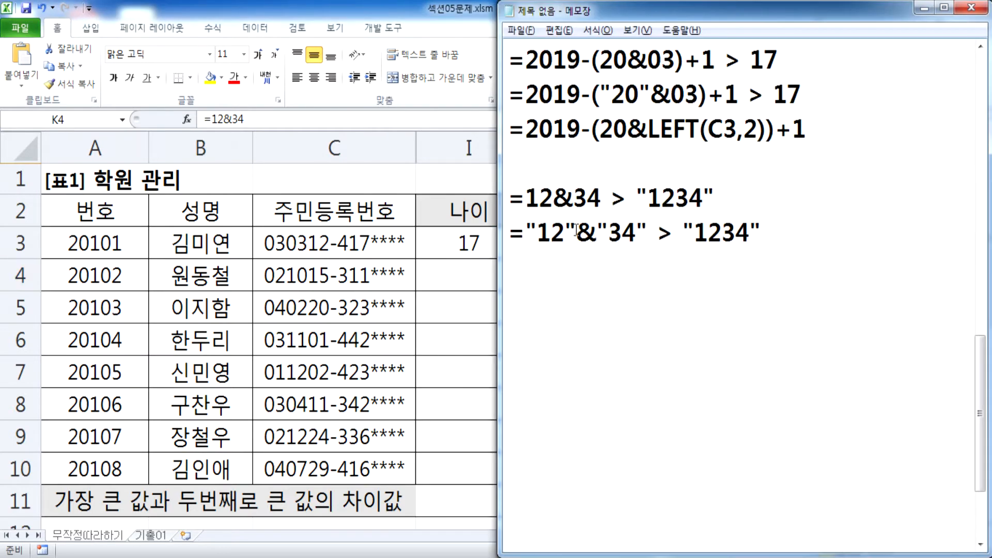
{"action": "left_click_drag", "start_coordinate": [576, 233], "coordinate": [597, 232]}
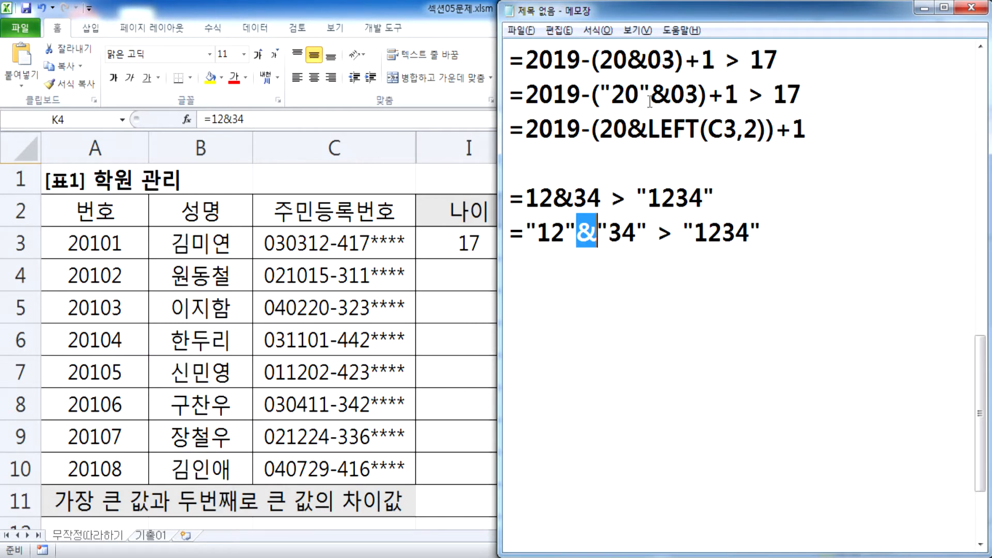
{"action": "left_click_drag", "start_coordinate": [698, 94], "coordinate": [601, 83]}
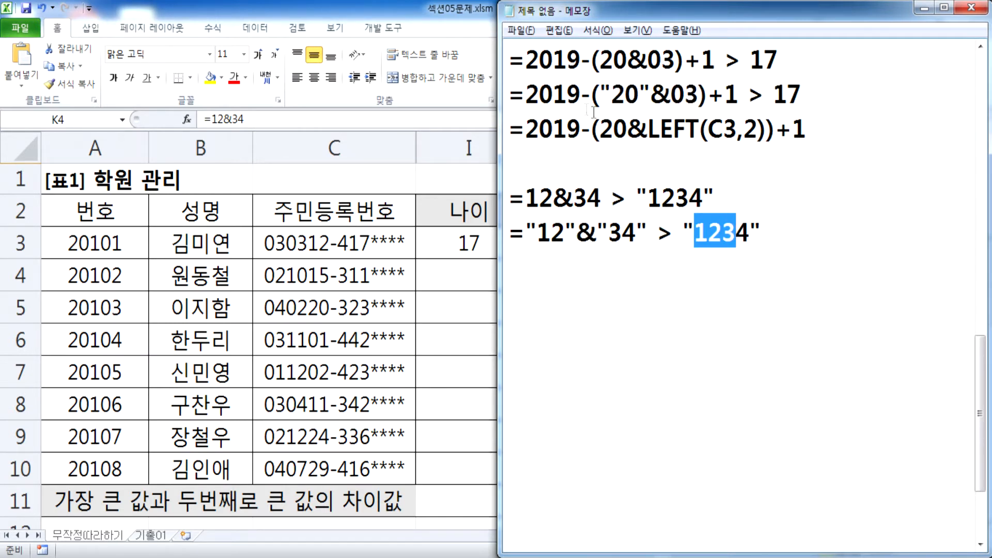
{"action": "left_click", "coordinate": [568, 94]}
{"action": "left_click_drag", "start_coordinate": [768, 96], "coordinate": [804, 94]}
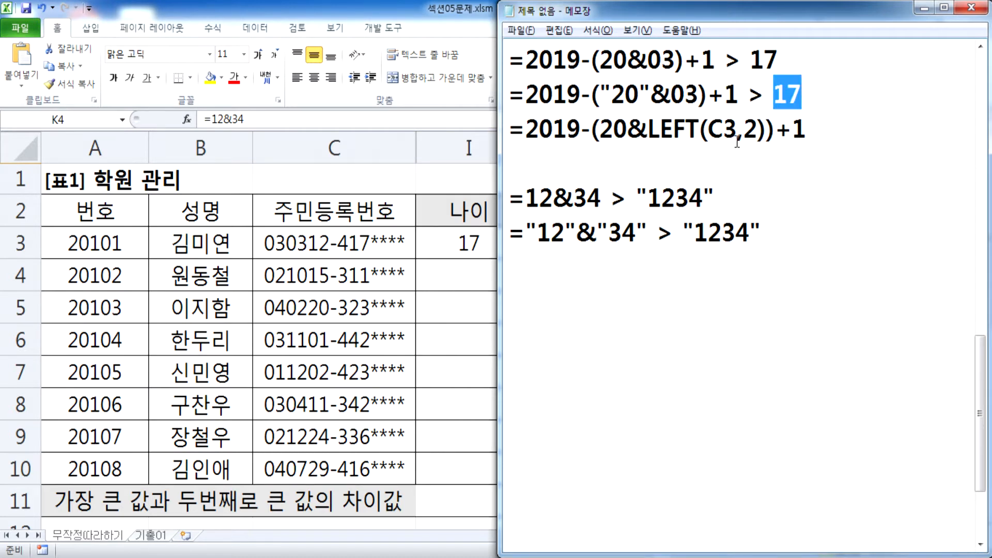
{"action": "left_click_drag", "start_coordinate": [575, 232], "coordinate": [597, 232]}
{"action": "left_click_drag", "start_coordinate": [599, 94], "coordinate": [698, 94]}
{"action": "left_click", "coordinate": [667, 136]}
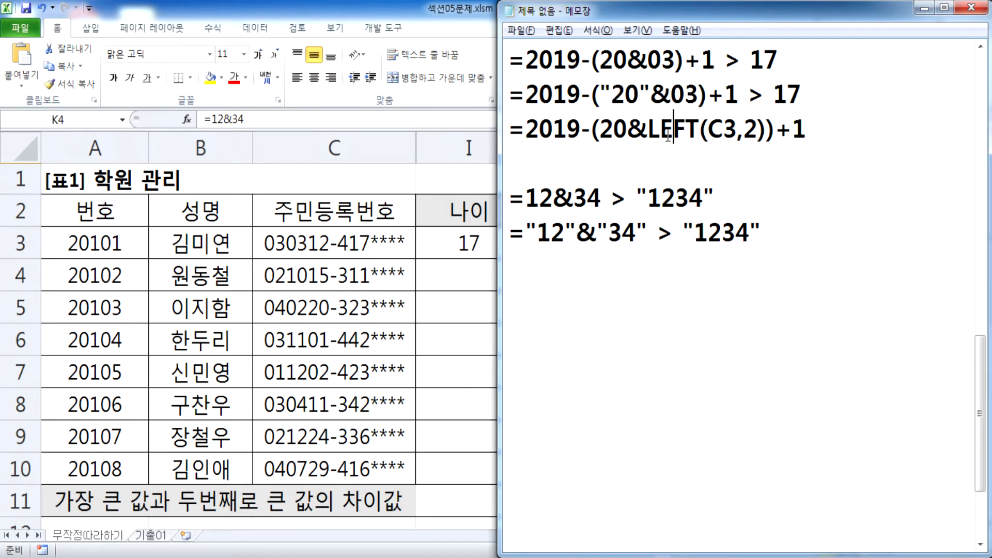
{"action": "left_click", "coordinate": [551, 271]}
Switch to Excel and review the 주민등록번호 values in column C and the age formula in I3
{"action": "key", "text": "alt+Tab"}
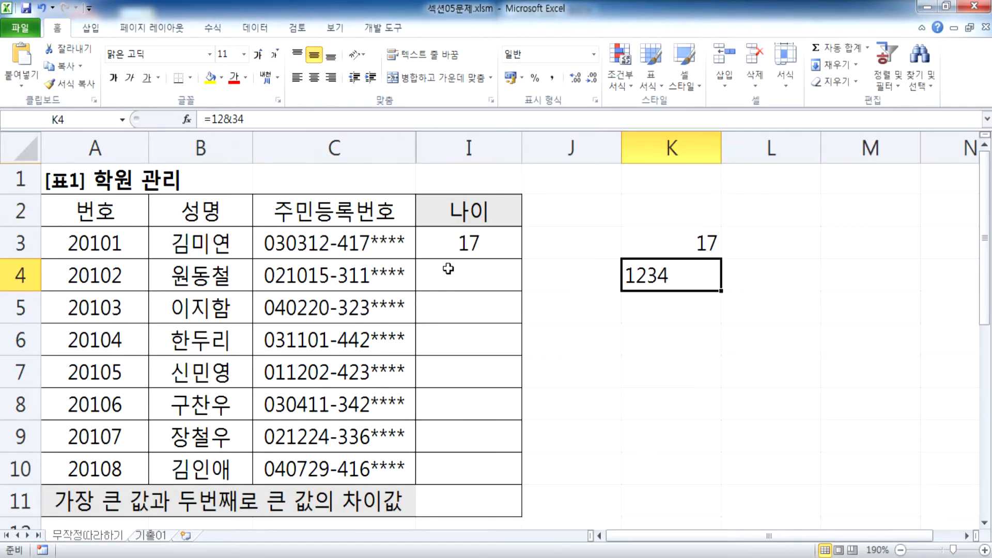
{"action": "left_click", "coordinate": [498, 244]}
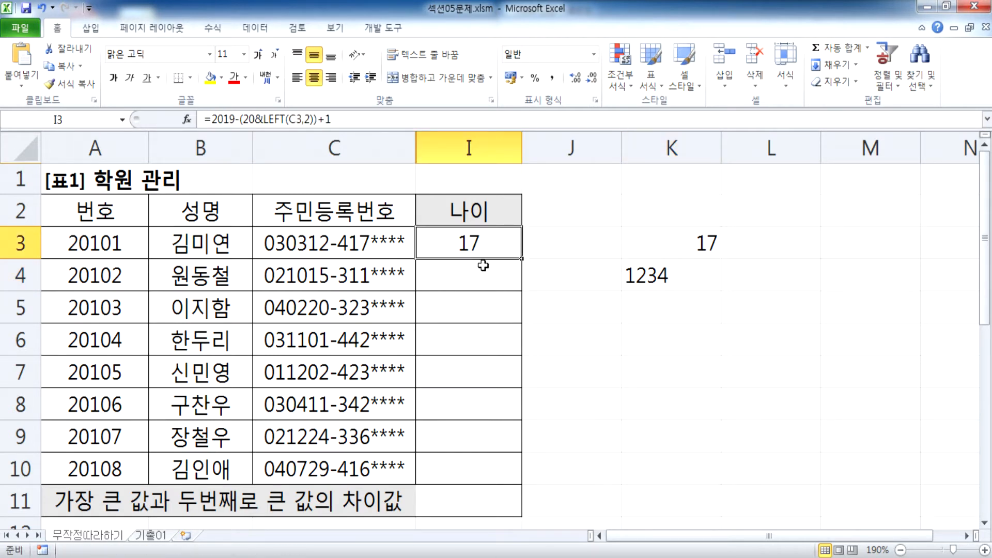
{"action": "left_click_drag", "start_coordinate": [309, 269], "coordinate": [317, 462]}
{"action": "left_click", "coordinate": [357, 239]}
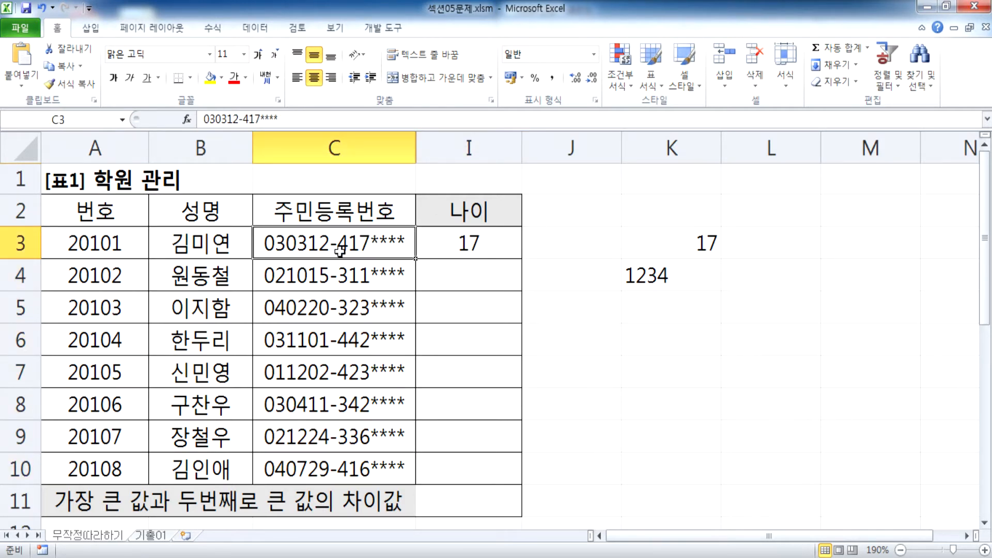
{"action": "double_click", "coordinate": [472, 244]}
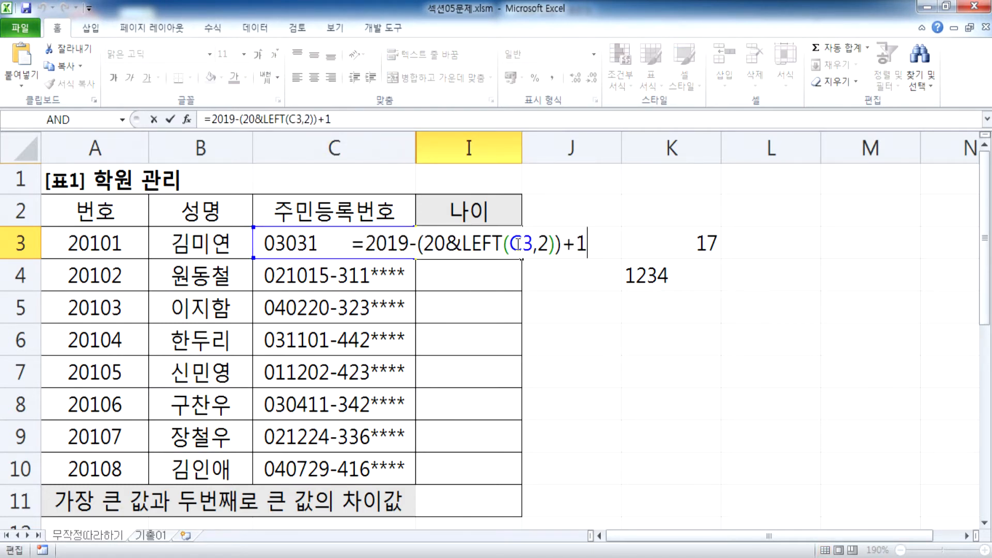
{"action": "key", "text": "Escape"}
Fill the I3 age formula down through I10
{"action": "double_click", "coordinate": [522, 258]}
{"action": "key", "text": "Return"}
{"action": "left_click_drag", "start_coordinate": [521, 258], "coordinate": [531, 479]}
{"action": "left_click", "coordinate": [454, 246]}
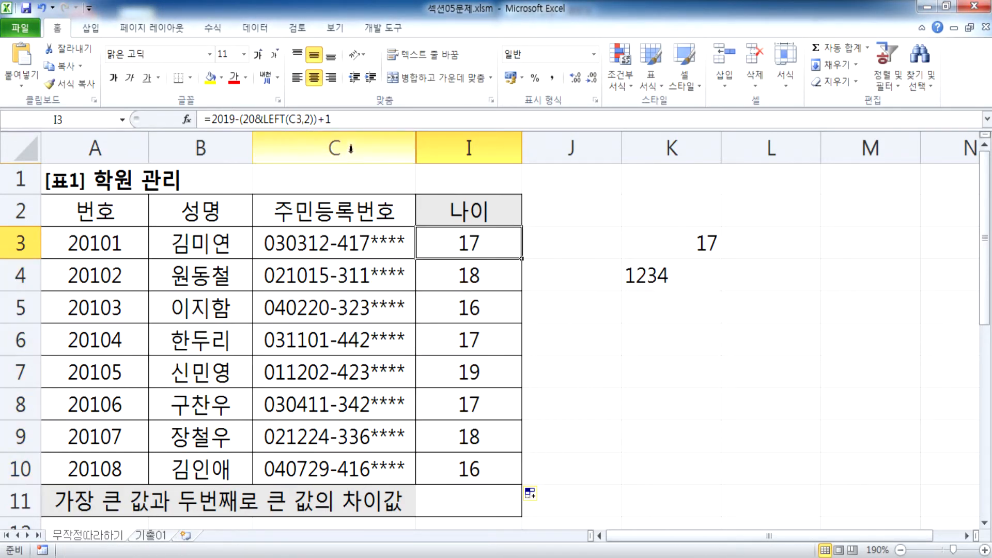
Unhide the columns between C and I
{"action": "left_click_drag", "start_coordinate": [332, 147], "coordinate": [440, 150]}
{"action": "right_click", "coordinate": [440, 152]}
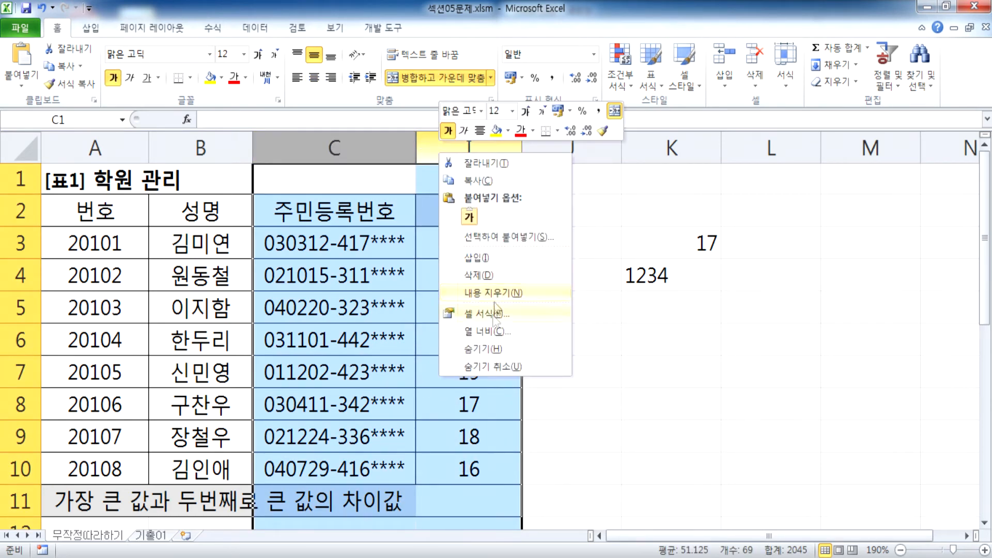
{"action": "left_click", "coordinate": [489, 366]}
Open the 순위 formula in H3, examine its RANK reference range and close it unchanged
{"action": "left_click", "coordinate": [930, 249]}
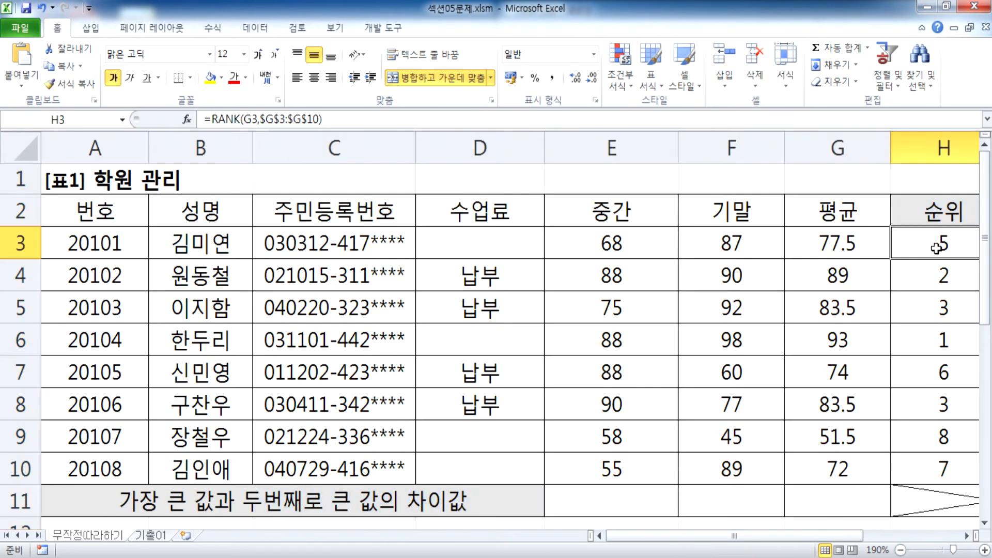
{"action": "scroll", "coordinate": [873, 212], "scroll_direction": "right", "scroll_amount": 3}
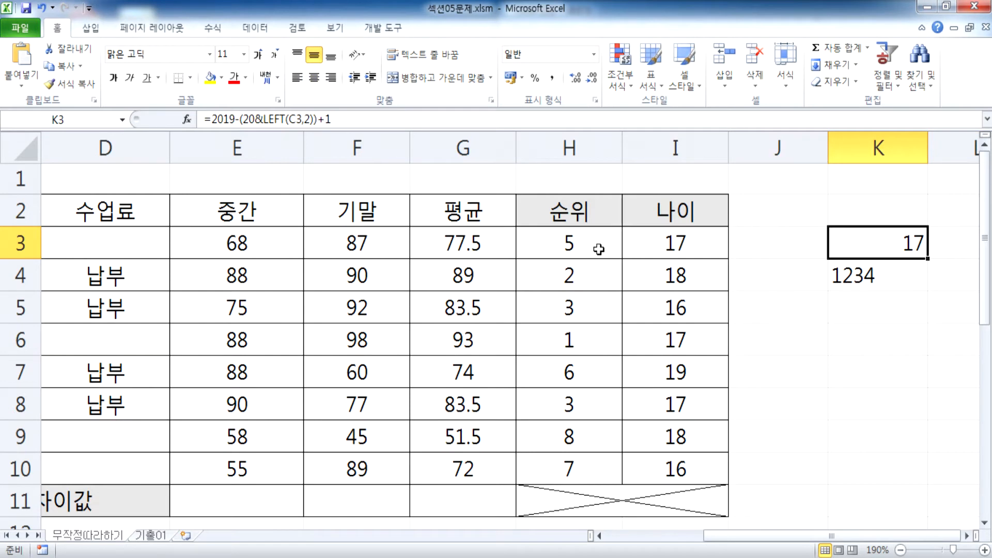
{"action": "double_click", "coordinate": [569, 251]}
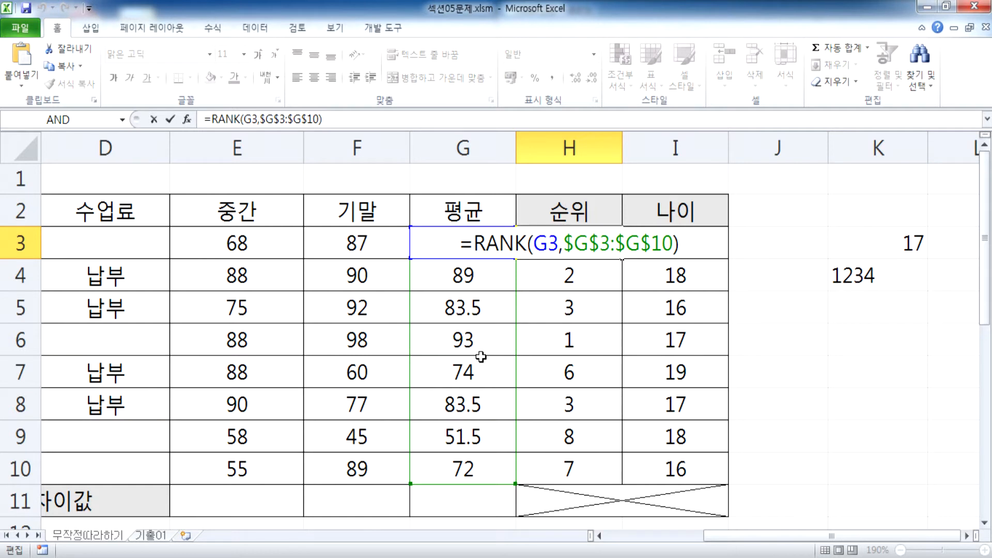
{"action": "left_click_drag", "start_coordinate": [583, 242], "coordinate": [651, 245]}
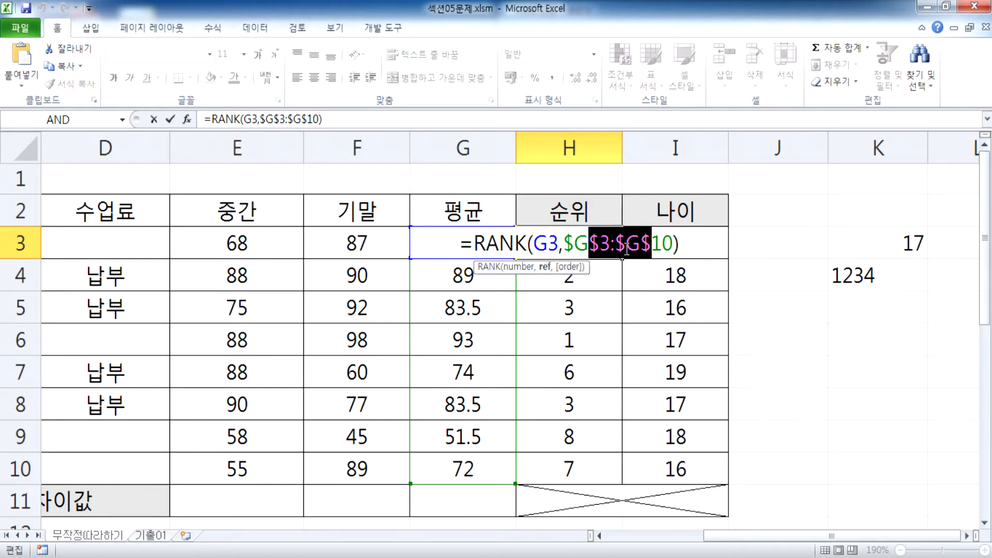
{"action": "key", "text": "ctrl+Return"}
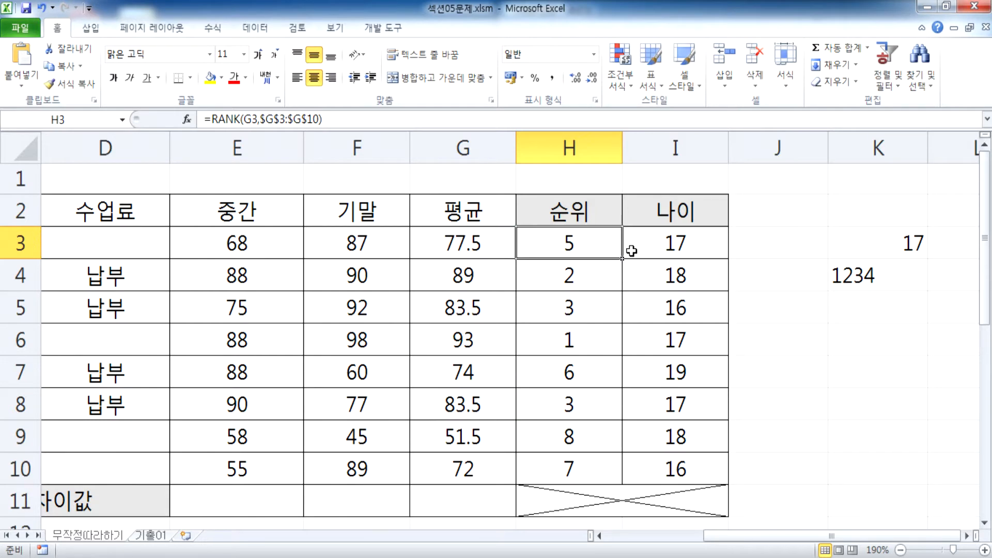
Select the empty result cell under 수업료 미납자수 and review the summary cells together with the 학원 관리 table
{"action": "key", "text": "Home"}
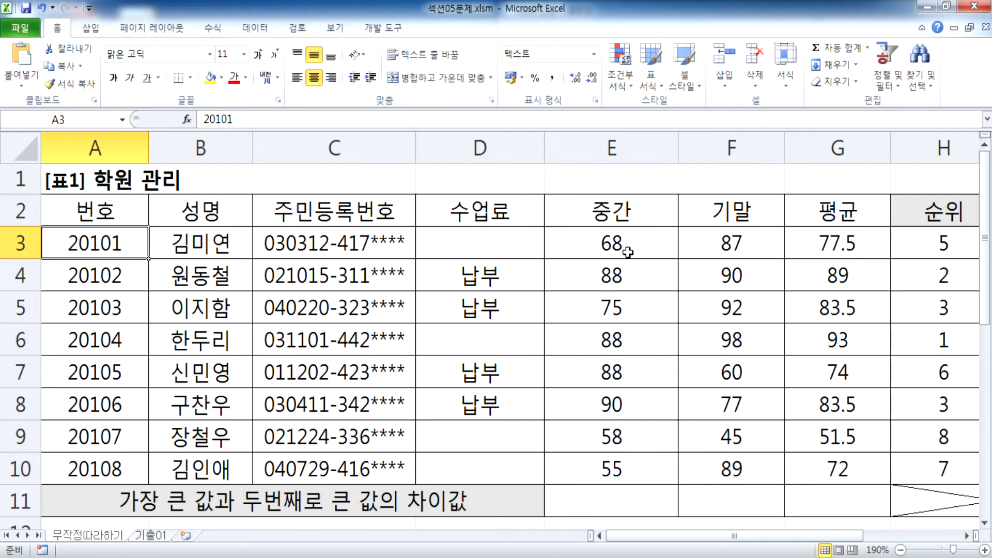
{"action": "scroll", "coordinate": [619, 253], "scroll_direction": "down", "scroll_amount": 3}
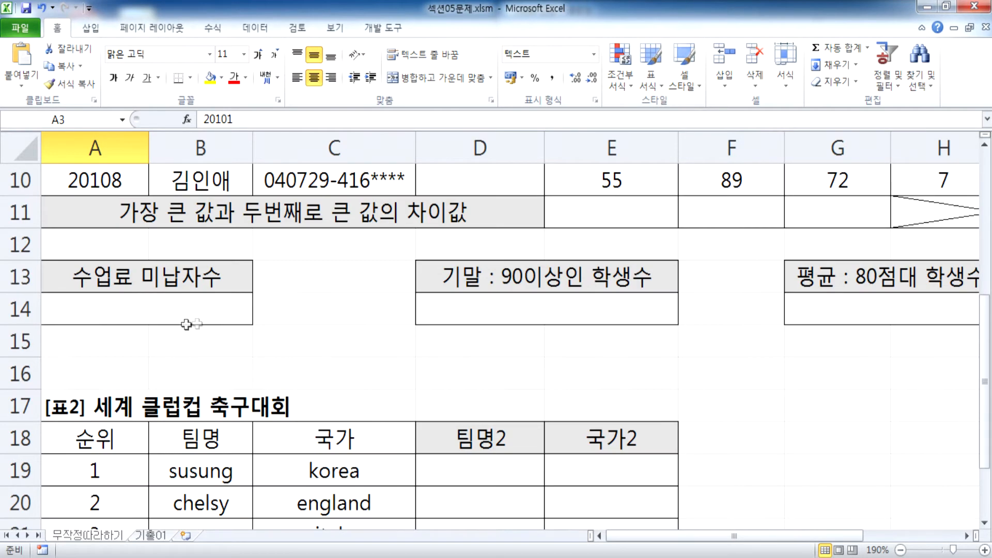
{"action": "left_click", "coordinate": [127, 311]}
{"action": "scroll", "coordinate": [137, 295], "scroll_direction": "up", "scroll_amount": 1}
{"action": "scroll", "coordinate": [160, 305], "scroll_direction": "down", "scroll_amount": 2}
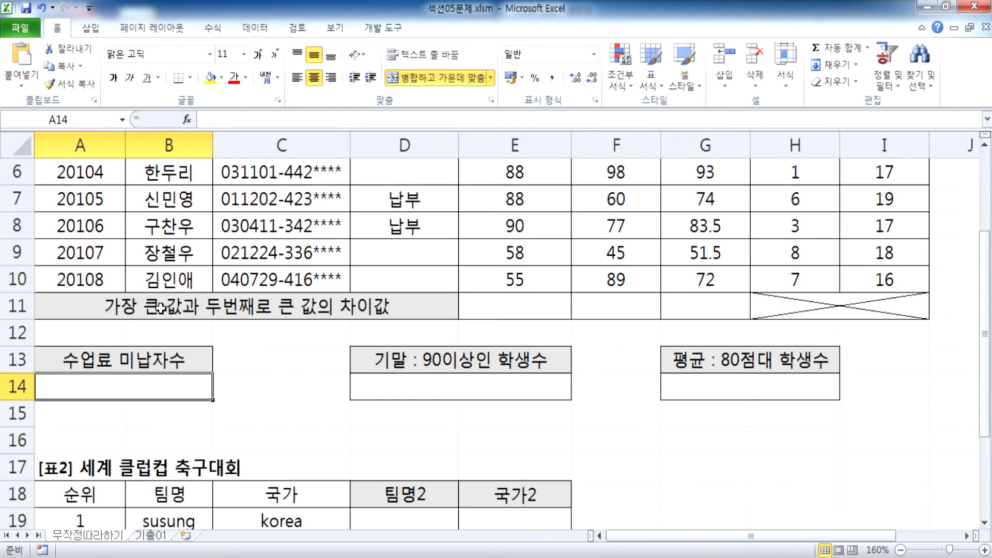
{"action": "scroll", "coordinate": [161, 308], "scroll_direction": "up", "scroll_amount": 2}
{"action": "scroll", "coordinate": [163, 306], "scroll_direction": "down", "scroll_amount": 2}
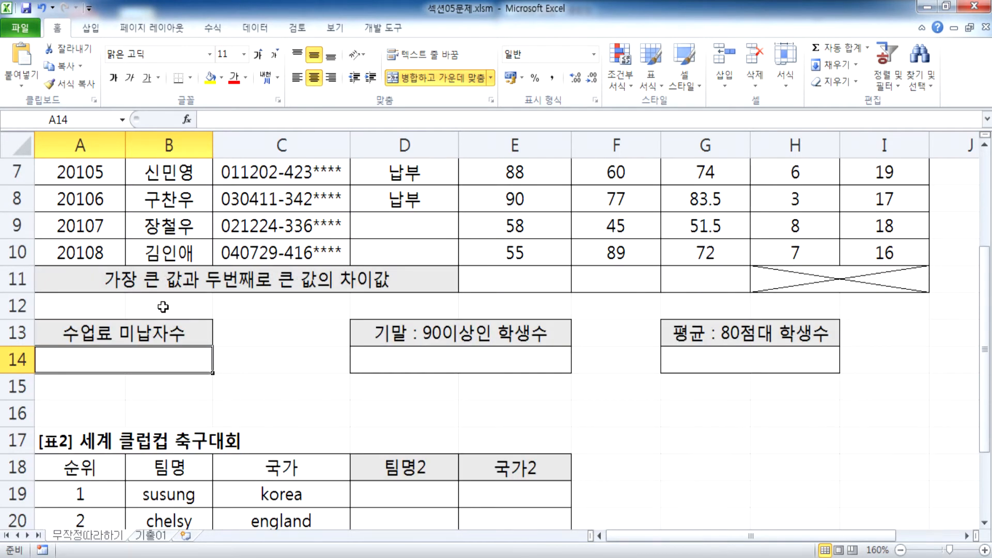
{"action": "scroll", "coordinate": [162, 307], "scroll_direction": "up", "scroll_amount": 2}
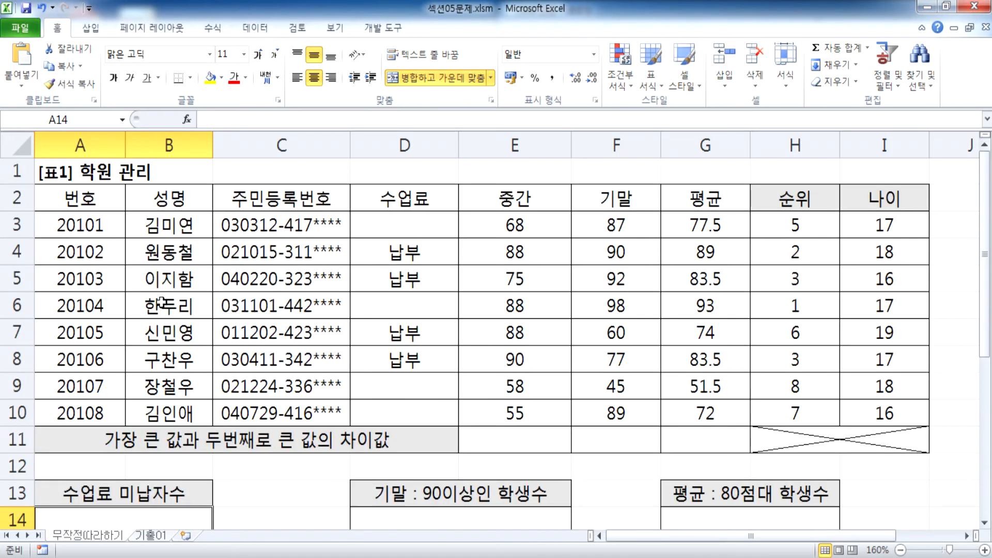
Examine the 수업료 entries in D3:D10, checking the cells marked 납부 and the blank cells one by one
{"action": "left_click", "coordinate": [382, 221]}
{"action": "left_click_drag", "start_coordinate": [385, 249], "coordinate": [387, 409]}
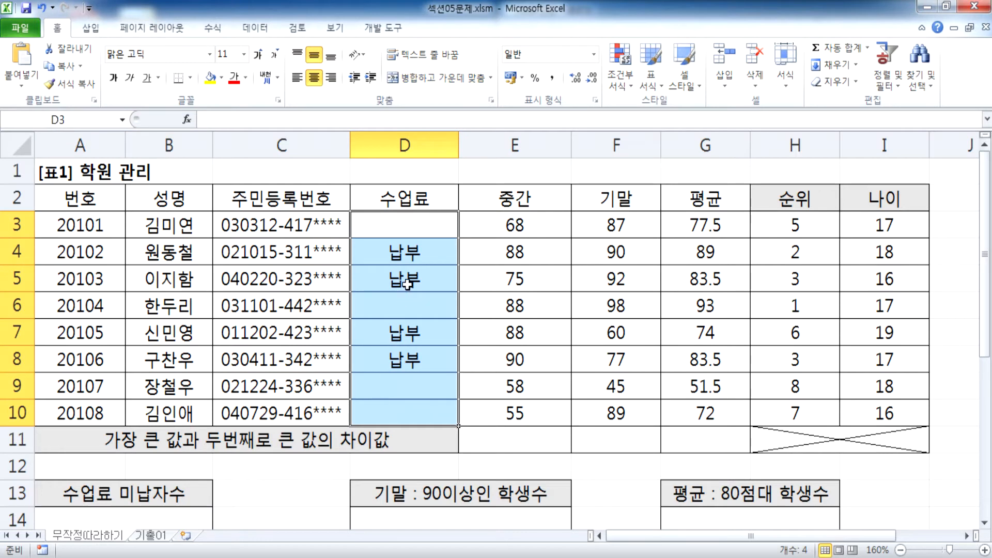
{"action": "left_click", "coordinate": [409, 254]}
{"action": "left_click", "coordinate": [407, 278]}
{"action": "left_click", "coordinate": [401, 331]}
{"action": "left_click", "coordinate": [396, 360]}
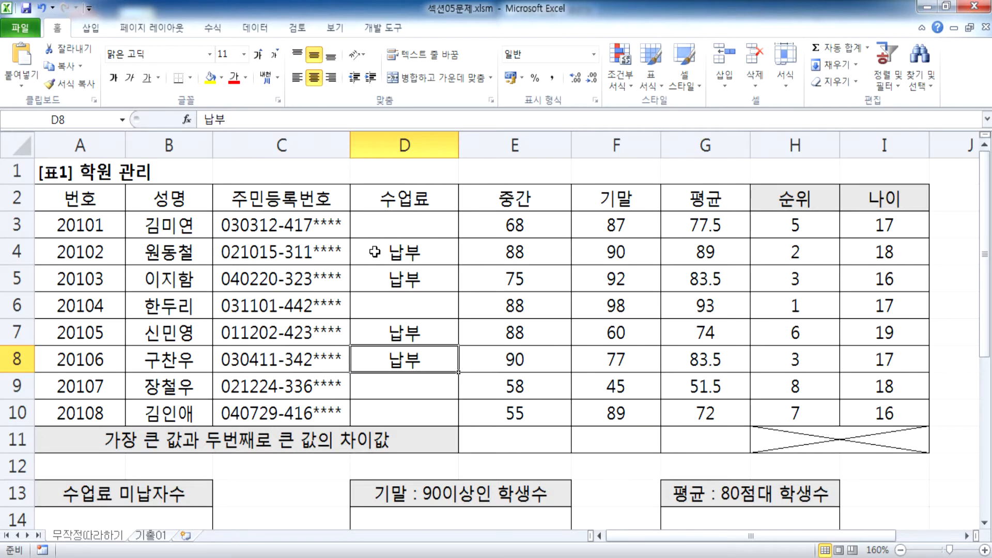
{"action": "left_click", "coordinate": [372, 221]}
{"action": "left_click", "coordinate": [382, 305]}
{"action": "left_click", "coordinate": [372, 380]}
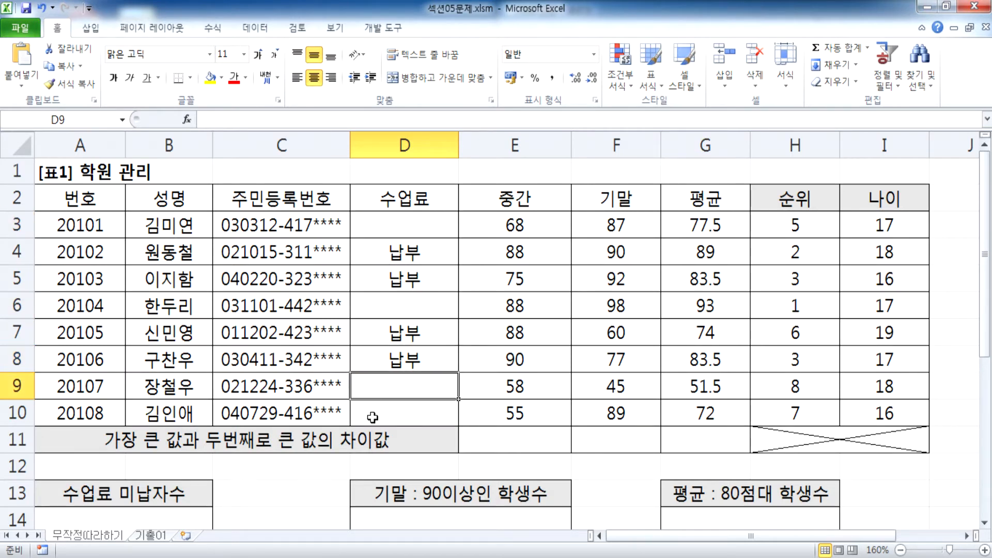
{"action": "left_click", "coordinate": [373, 412]}
{"action": "scroll", "coordinate": [364, 263], "scroll_direction": "down", "scroll_amount": 1}
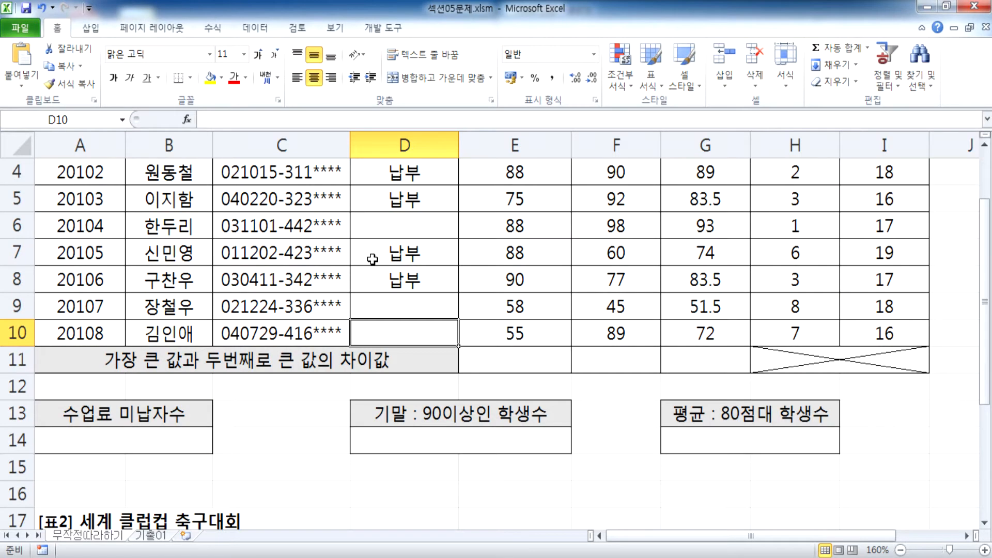
Switch to Notepad and write the heading "수험료에 대해서 미납자수를 계산" below the existing notes, separated by a blank line
{"action": "key", "text": "alt+Tab"}
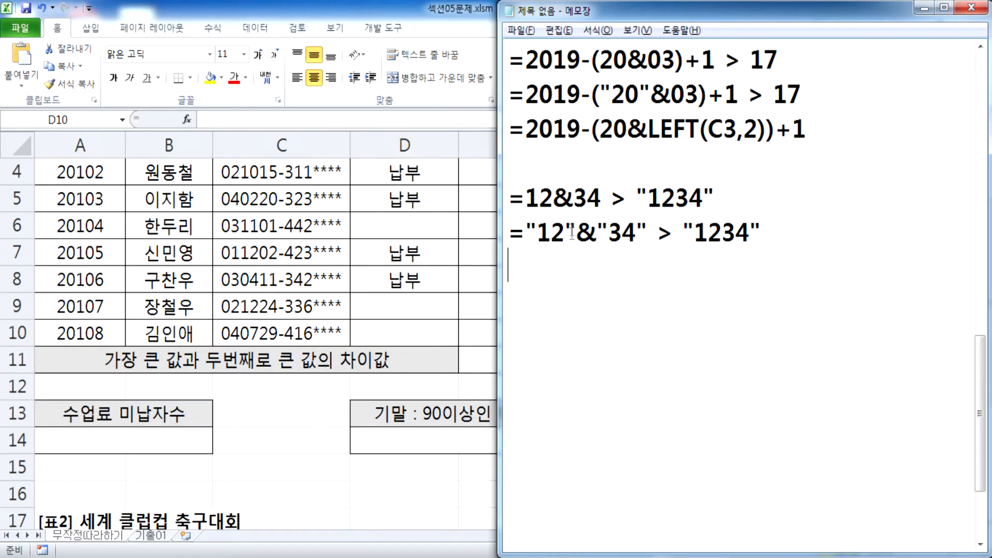
{"action": "key", "text": "Return"}
{"action": "type", "text": "TN"}
{"action": "key", "text": "BackSpace"}
{"action": "key", "text": "BackSpace"}
{"action": "key", "text": "Hangul"}
{"action": "type", "text": "술허"}
{"action": "key", "text": "BackSpace"}
{"action": "key", "text": "BackSpace"}
{"action": "key", "text": "BackSpace"}
{"action": "type", "text": "수렴"}
{"action": "key", "text": "BackSpace"}
{"action": "key", "text": "BackSpace"}
{"action": "key", "text": "BackSpace"}
{"action": "type", "text": "험료에 대해"}
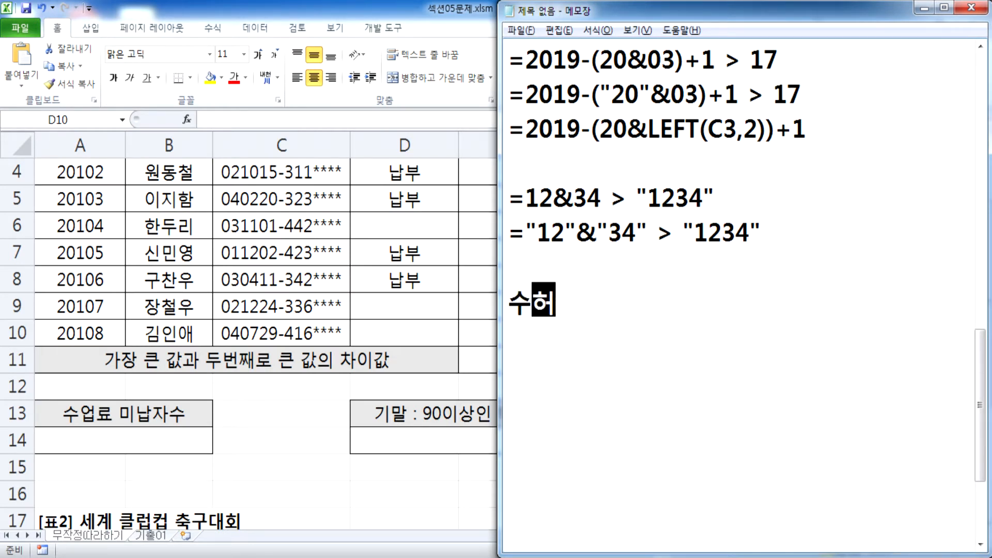
{"action": "type", "text": "서 미납자수"}
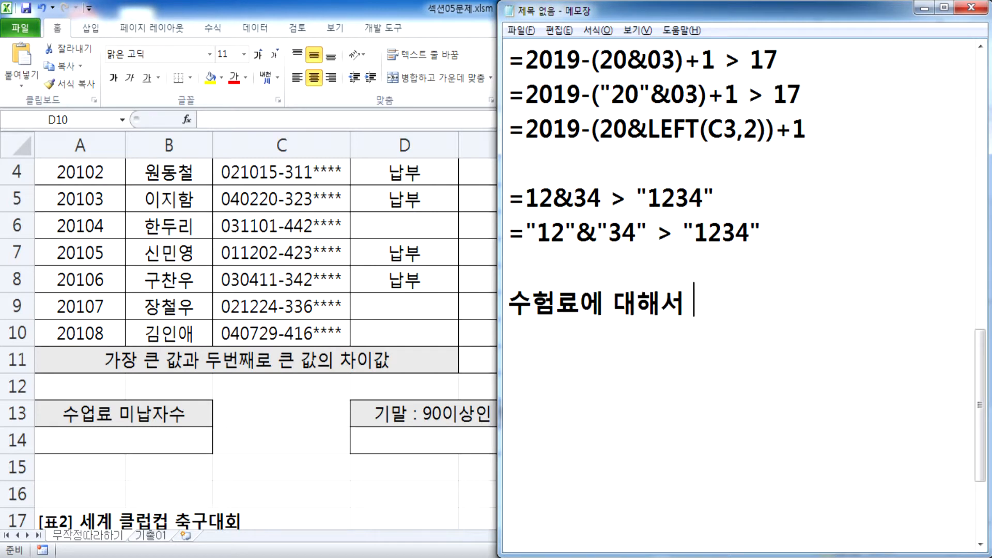
{"action": "key", "text": "BackSpace"}
{"action": "type", "text": "를 계산"}
Add the line "빈칸이 미납자이다." under the heading about 미납자수
{"action": "key", "text": "Return"}
{"action": "type", "text": "빈칸이 미"}
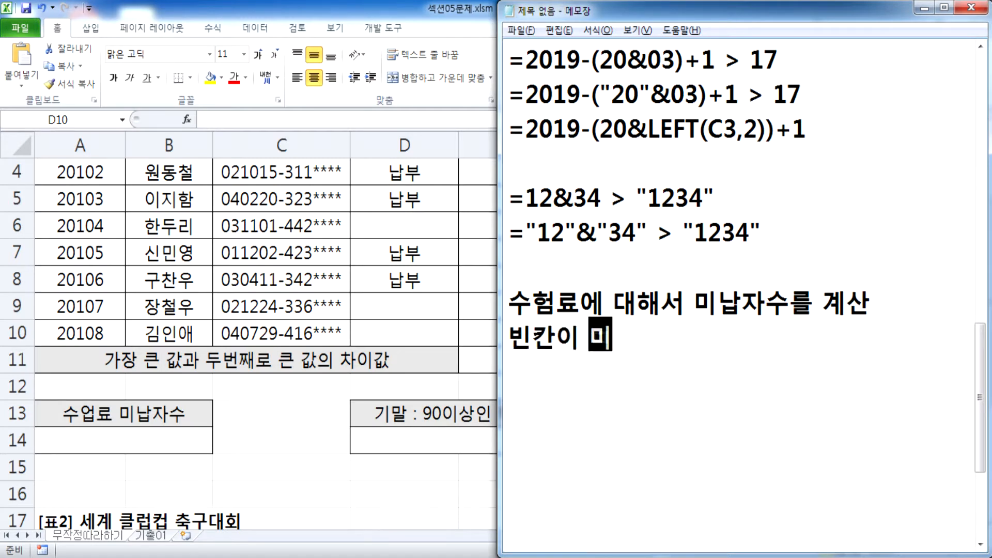
{"action": "type", "text": "납자이다."}
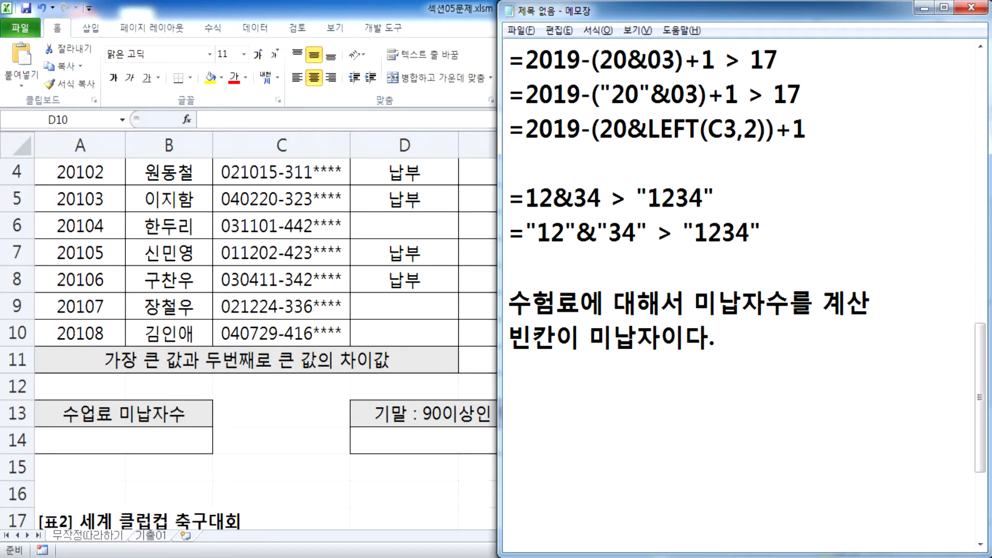
Add the line "COUNT, COUNTA, COUNTBLANK 함수 중에서 알맞은 함수를 사용" and start a new line below it
{"action": "key", "text": "Return"}
{"action": "type", "text": "COUNT"}
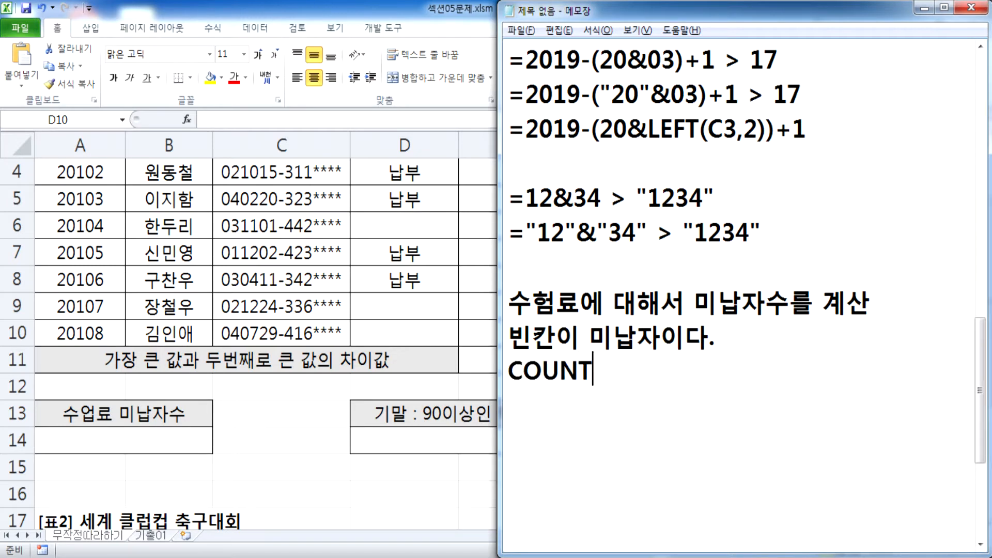
{"action": "type", "text": ", COUNTA, "}
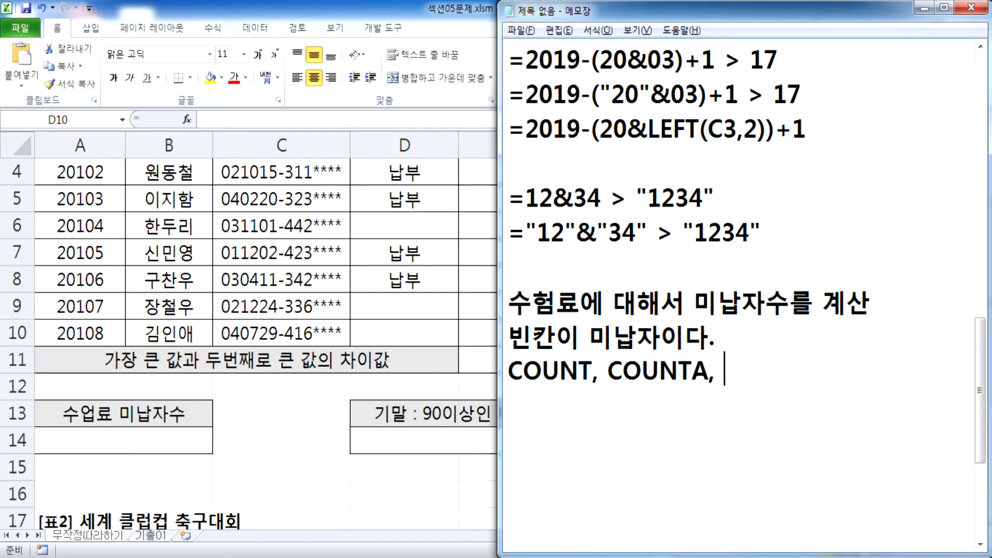
{"action": "type", "text": "COUNTBLANK"}
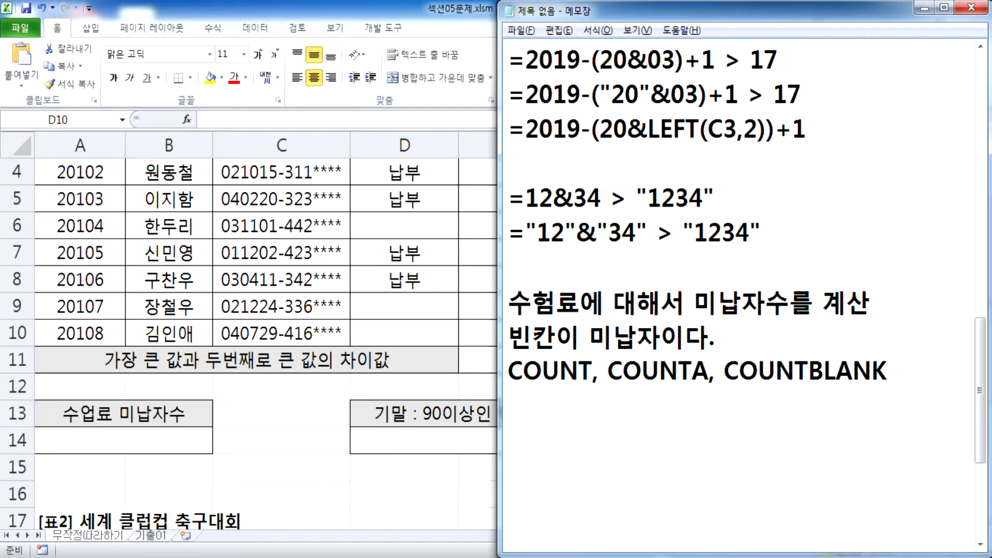
{"action": "type", "text": " 함수"}
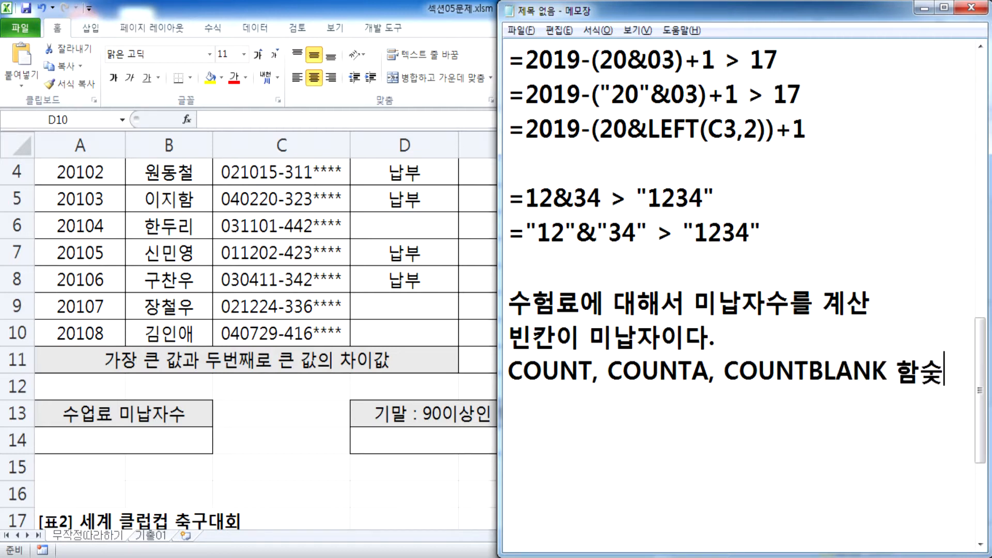
{"action": "type", "text": " 중에서"}
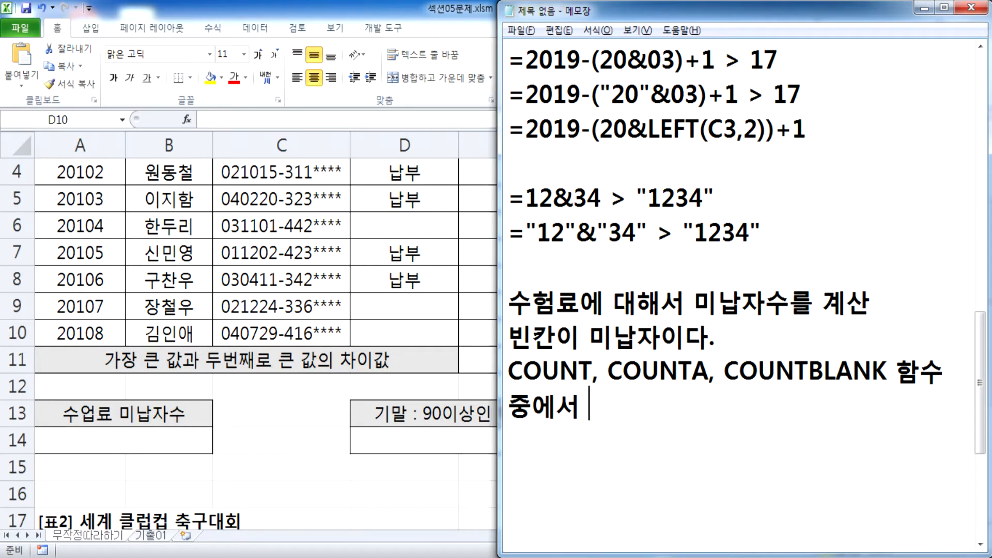
{"action": "type", "text": " 입"}
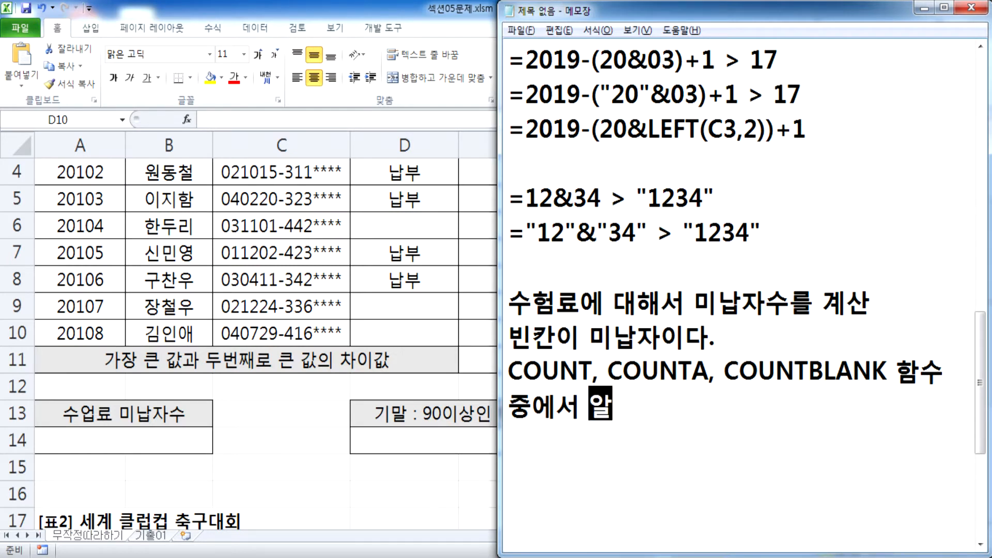
{"action": "type", "text": "맞은 함수"}
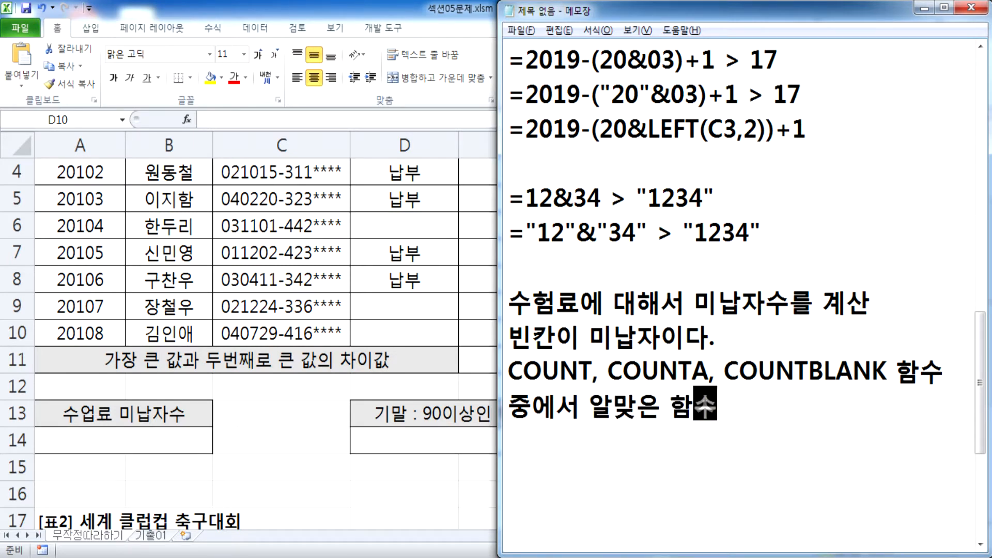
{"action": "type", "text": "를 사용"}
{"action": "key", "text": "Return"}
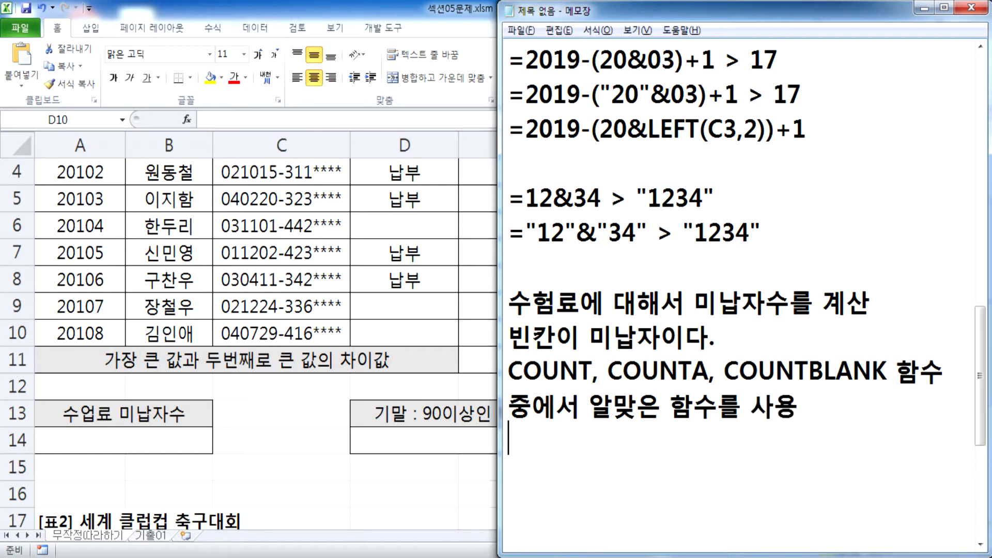
Add several blank lines at the end of the notes and write =COUNT(범위) after one blank line
{"action": "scroll", "coordinate": [557, 380], "scroll_direction": "down", "scroll_amount": 1}
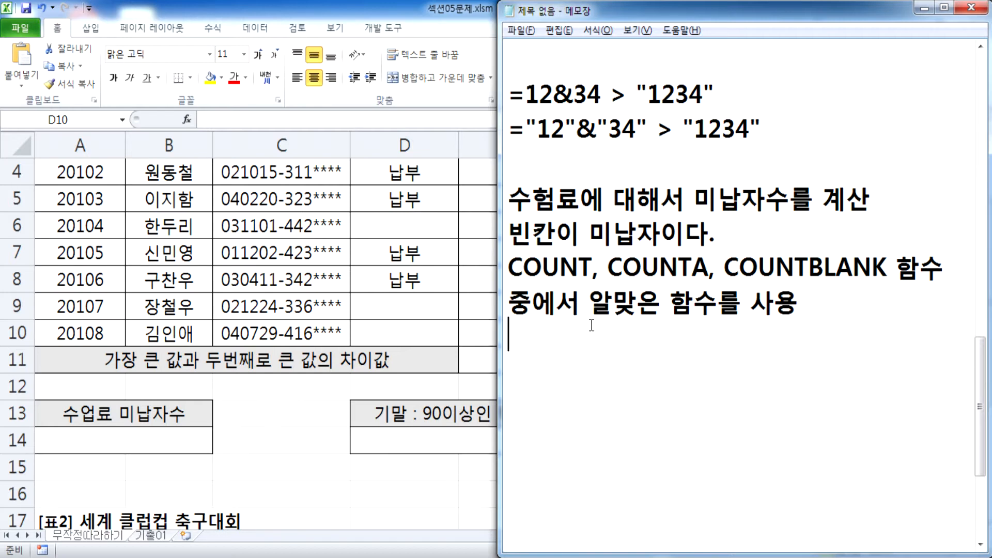
{"action": "key", "text": "Return"}
{"action": "key", "text": "Return"}
{"action": "key", "text": "Return"}
{"action": "key", "text": "Return"}
{"action": "key", "text": "Return"}
{"action": "key", "text": "Return"}
{"action": "key", "text": "Return"}
{"action": "key", "text": "Return"}
{"action": "left_click", "coordinate": [528, 260]}
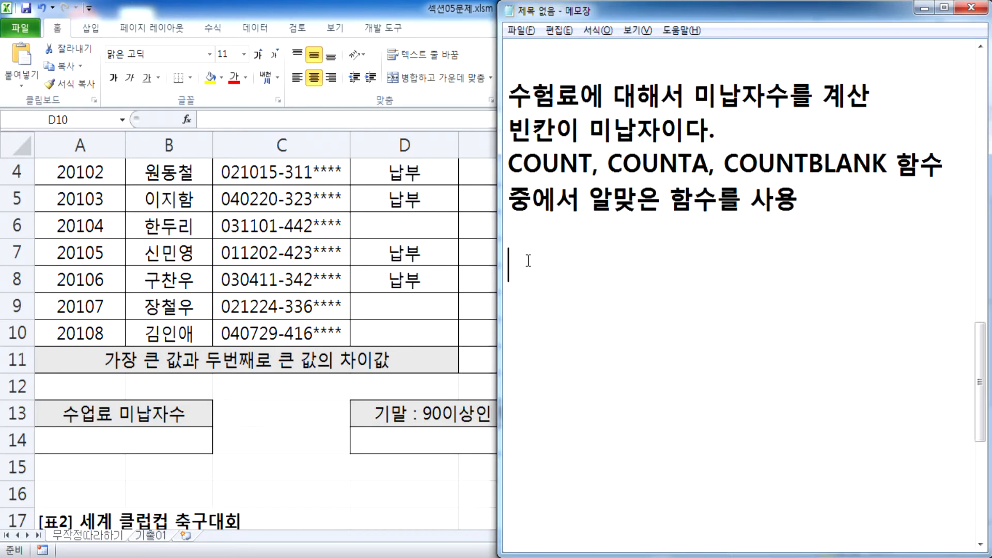
{"action": "type", "text": "=COUNT"}
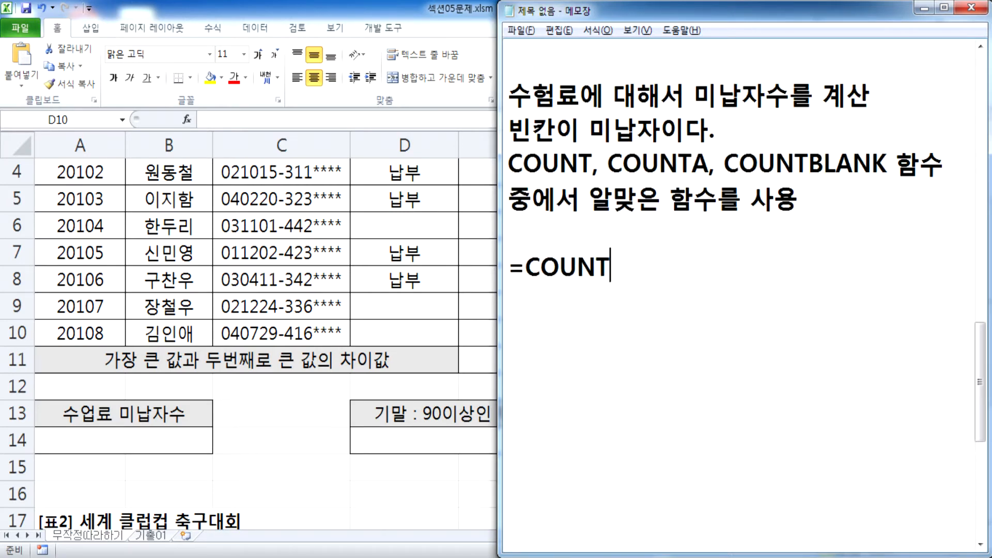
{"action": "type", "text": "(범위)"}
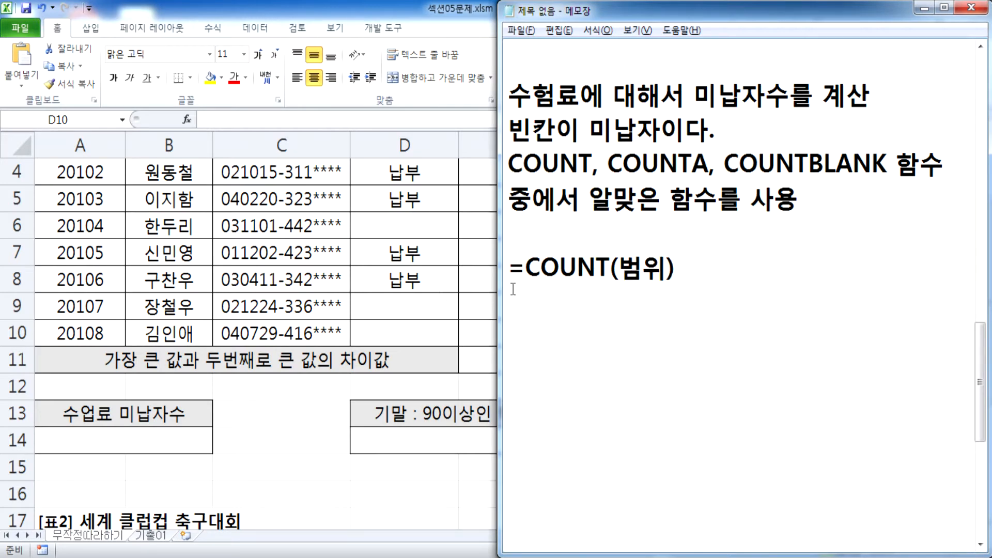
Check the 수업료 range in Excel and replace 범위 with D3:D10 in the Notepad COUNT formula
{"action": "key", "text": "alt+Tab"}
{"action": "scroll", "coordinate": [395, 287], "scroll_direction": "up", "scroll_amount": 1}
{"action": "left_click_drag", "start_coordinate": [393, 228], "coordinate": [406, 409]}
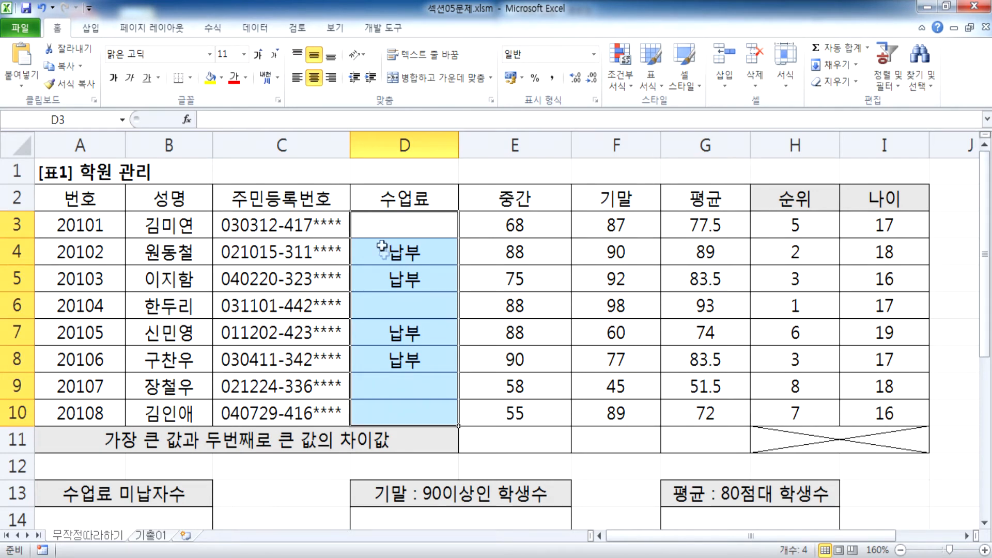
{"action": "key", "text": "alt+Tab"}
{"action": "double_click", "coordinate": [666, 268]}
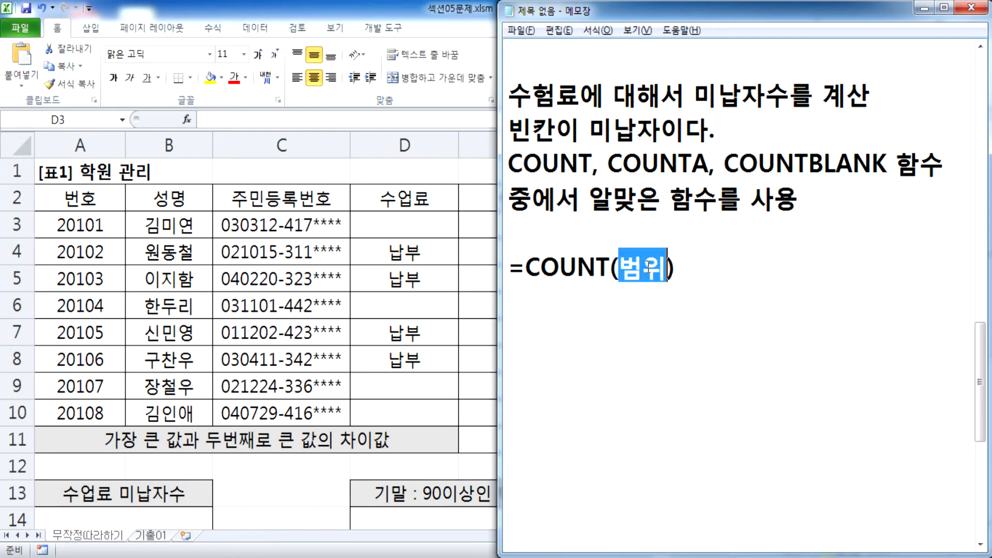
{"action": "type", "text": "D3:D1"}
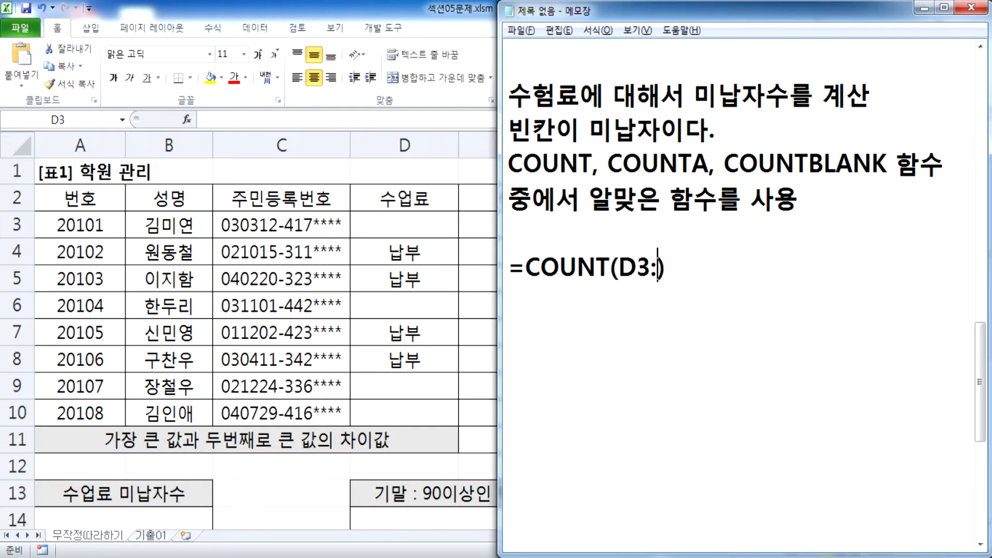
{"action": "type", "text": "0"}
Examine the range colon in the COUNT note and in Excel's H3 RANK formula, then close the formula without changes
{"action": "left_click_drag", "start_coordinate": [650, 268], "coordinate": [658, 268]}
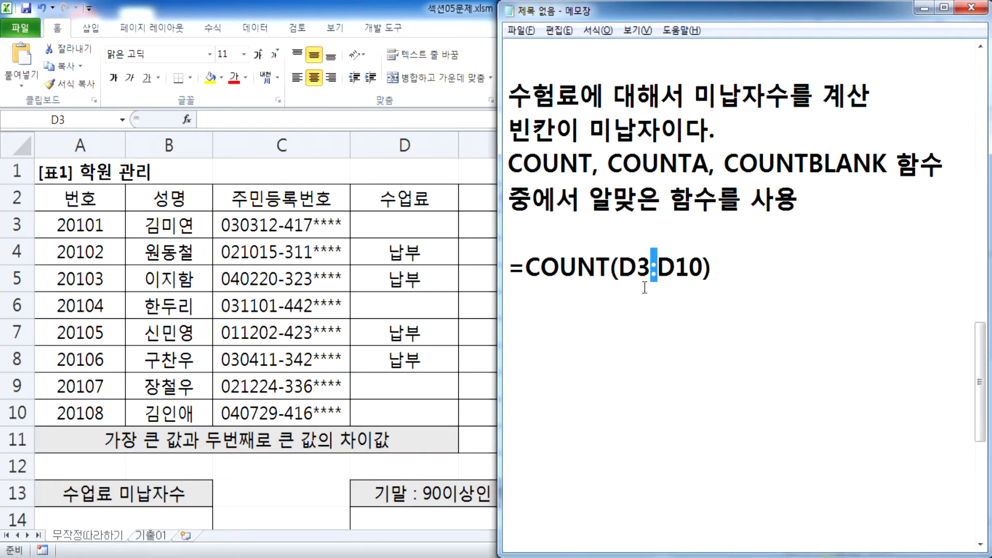
{"action": "left_click", "coordinate": [613, 298]}
{"action": "key", "text": "alt+Tab"}
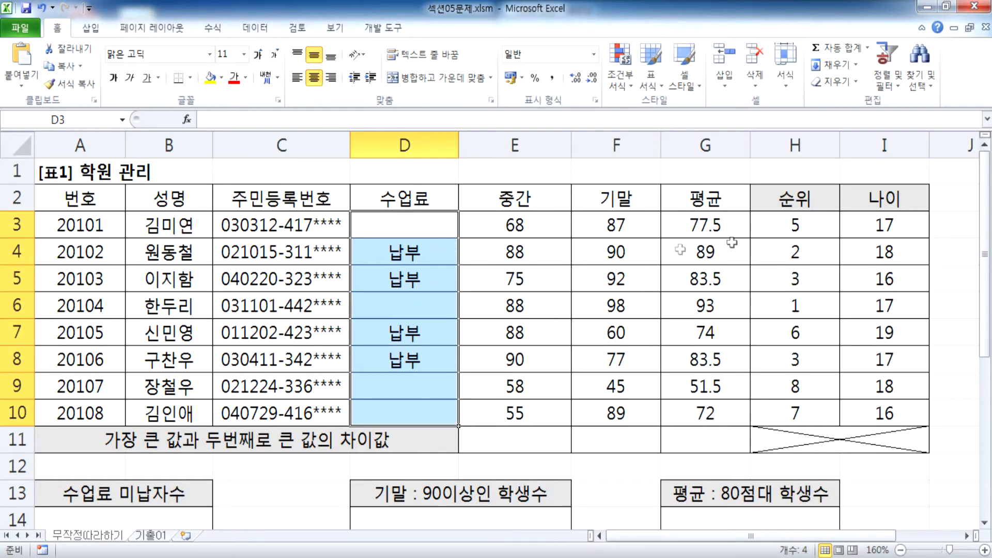
{"action": "left_click", "coordinate": [785, 227]}
{"action": "double_click", "coordinate": [785, 227]}
{"action": "left_click_drag", "start_coordinate": [829, 225], "coordinate": [833, 225]}
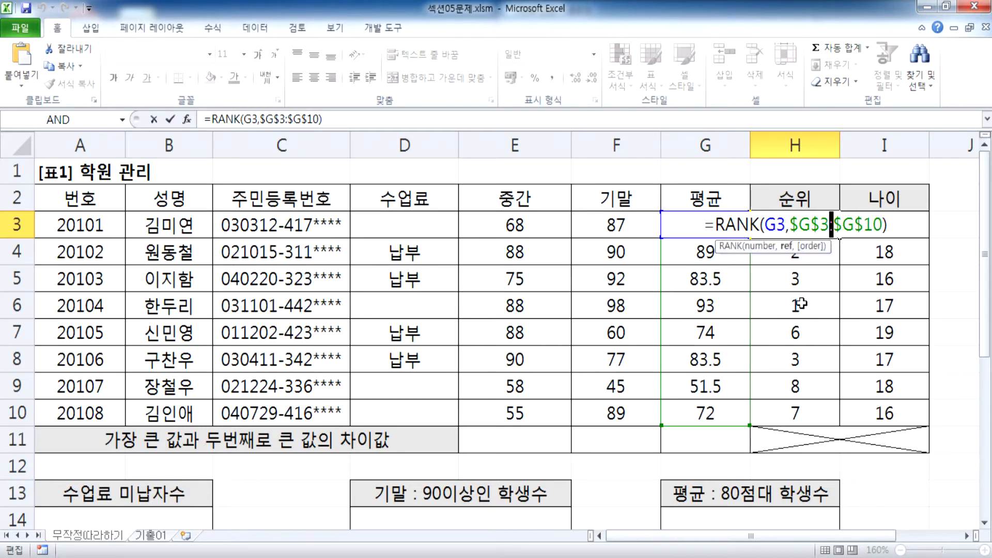
{"action": "key", "text": "Escape"}
Switch to Notepad, review the earlier notes on SUM, RANK and the age calculation, and return to Excel
{"action": "key", "text": "alt+Tab"}
{"action": "scroll", "coordinate": [579, 256], "scroll_direction": "up", "scroll_amount": 5}
{"action": "scroll", "coordinate": [582, 256], "scroll_direction": "down", "scroll_amount": 2}
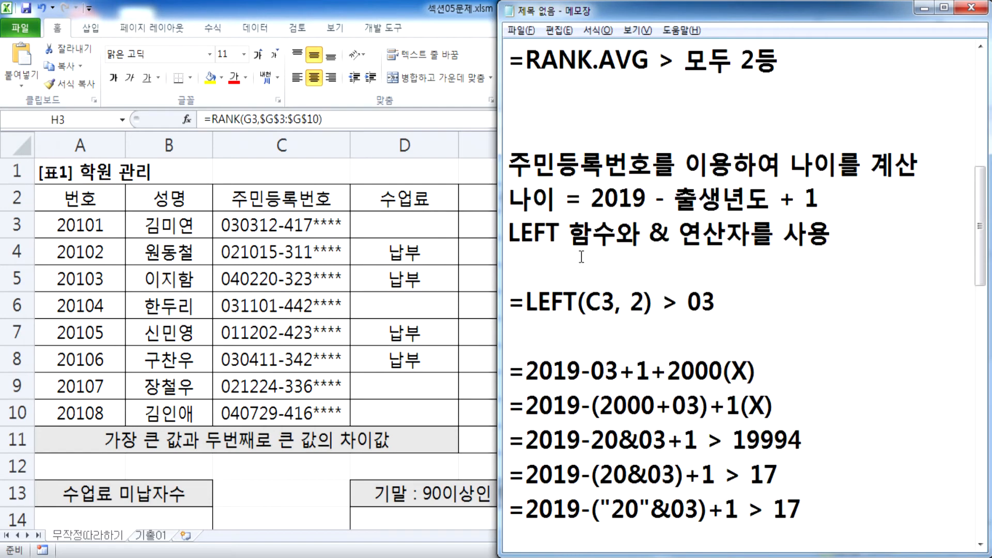
{"action": "scroll", "coordinate": [581, 257], "scroll_direction": "up", "scroll_amount": 4}
{"action": "scroll", "coordinate": [583, 257], "scroll_direction": "down", "scroll_amount": 2}
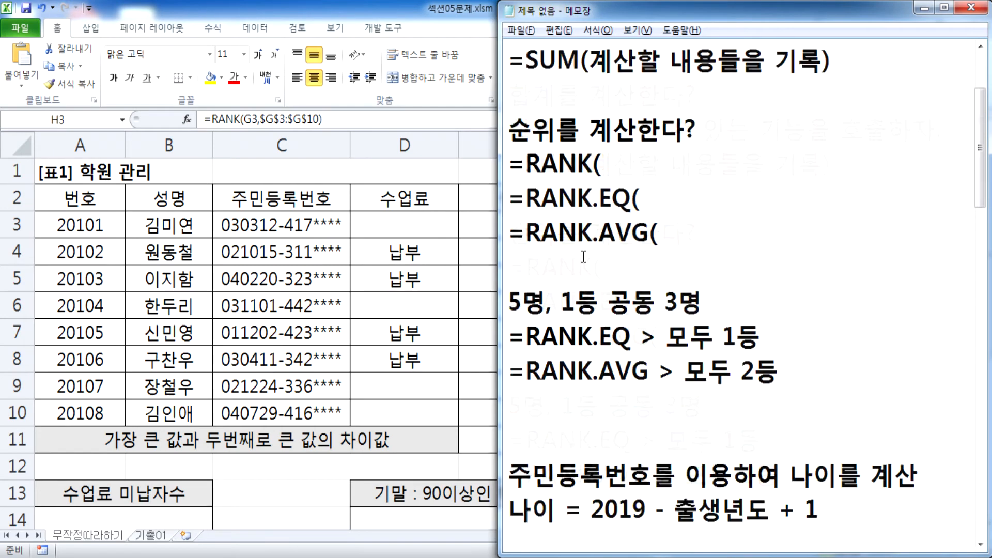
{"action": "key", "text": "alt+Tab"}
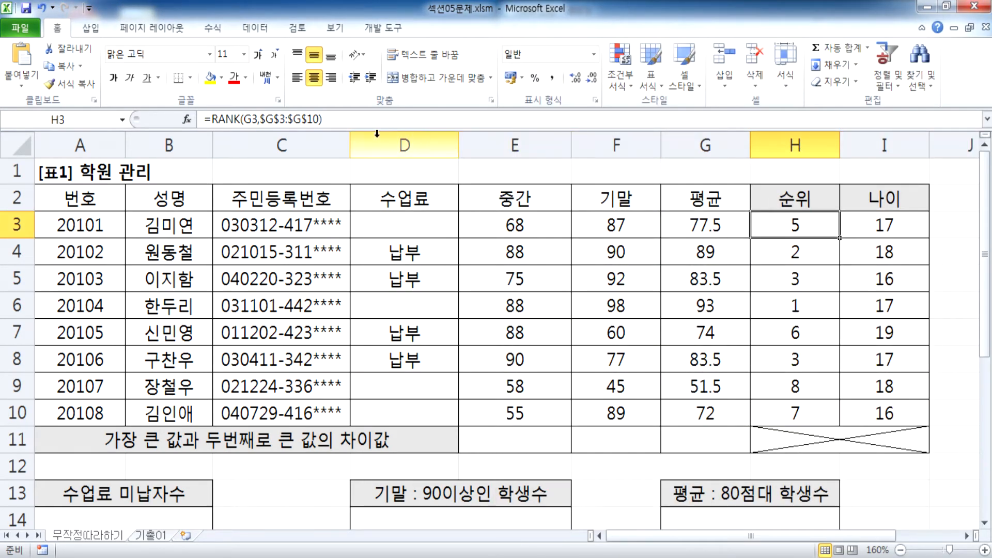
Copy the RANK formula from H3 into Notepad beneath the RANK.AVG note, with a blank line above it
{"action": "left_click_drag", "start_coordinate": [351, 121], "coordinate": [196, 120]}
{"action": "key", "text": "alt+Tab"}
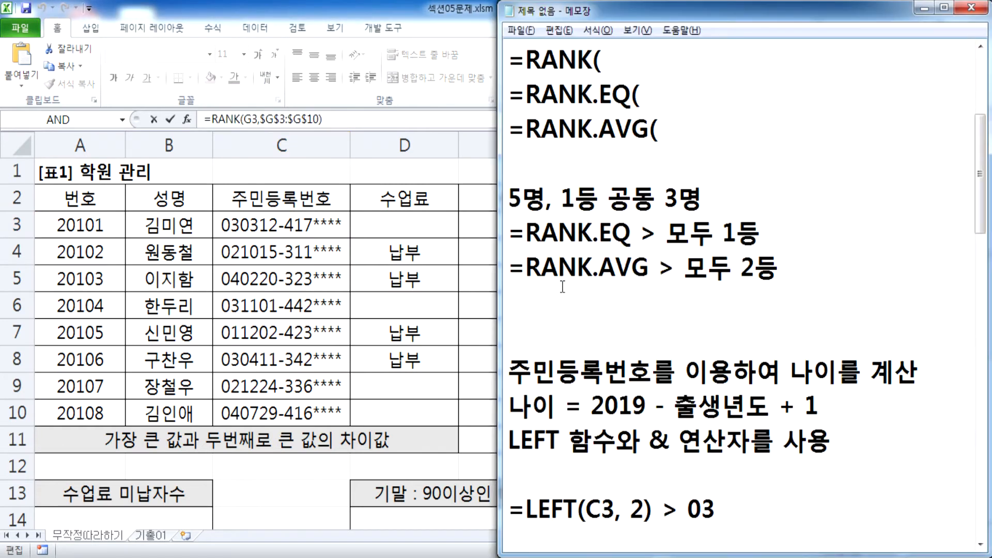
{"action": "left_click", "coordinate": [558, 307]}
{"action": "type", "text": "=RANK(G3,$G$3:$G$10)"}
{"action": "left_click", "coordinate": [817, 261]}
{"action": "key", "text": "Return"}
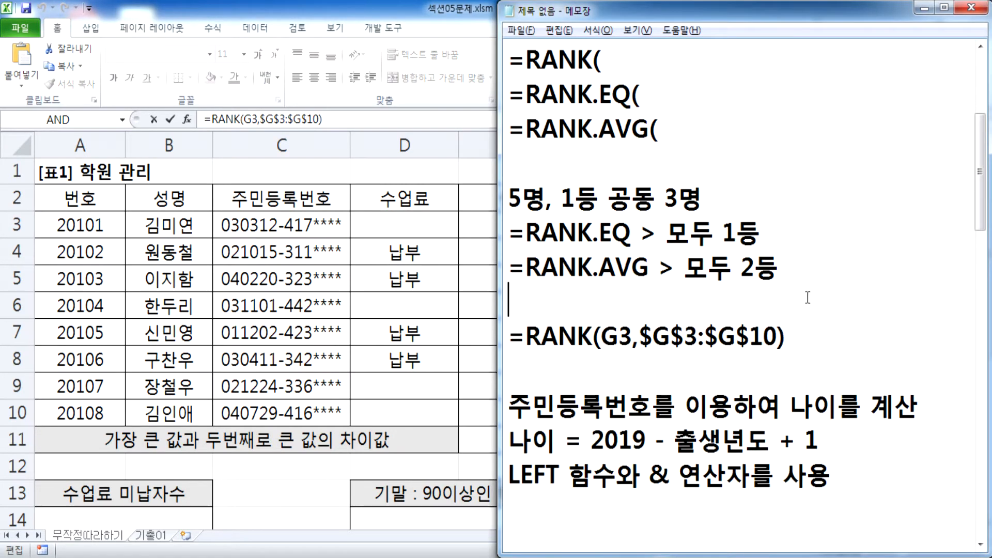
Examine the range colon and the G3 and $G$3:$G$10 arguments in the copied RANK formula
{"action": "scroll", "coordinate": [727, 305], "scroll_direction": "down", "scroll_amount": 2}
{"action": "left_click", "coordinate": [701, 128]}
{"action": "left_click", "coordinate": [631, 130]}
{"action": "left_click_drag", "start_coordinate": [632, 133], "coordinate": [699, 133]}
{"action": "left_click", "coordinate": [640, 134]}
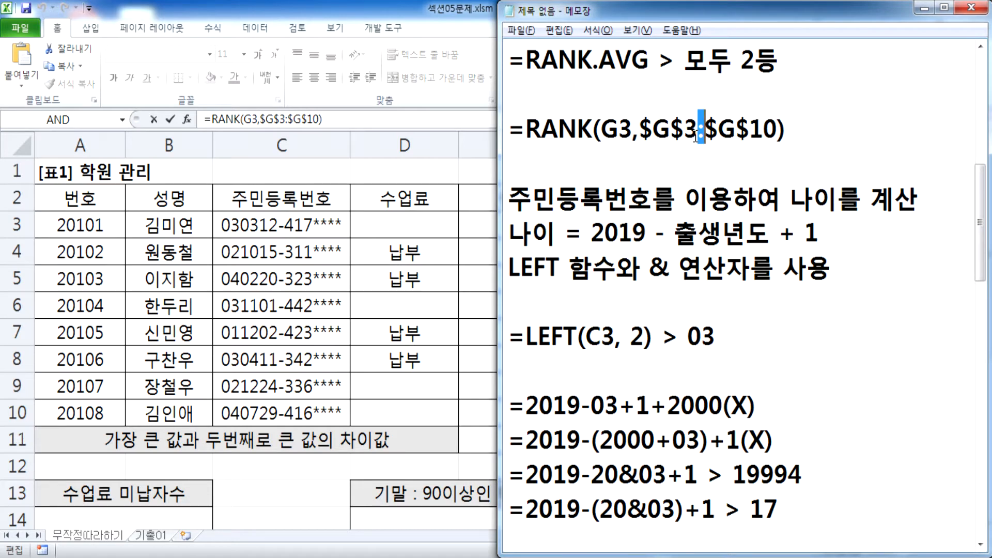
{"action": "left_click", "coordinate": [689, 156]}
{"action": "left_click_drag", "start_coordinate": [697, 130], "coordinate": [703, 130]}
Describe =COUNT(D3:D10) at the end of the notes with ": 해당 범위에서 숫자만의 개수를 센다."
{"action": "scroll", "coordinate": [701, 131], "scroll_direction": "down", "scroll_amount": 7}
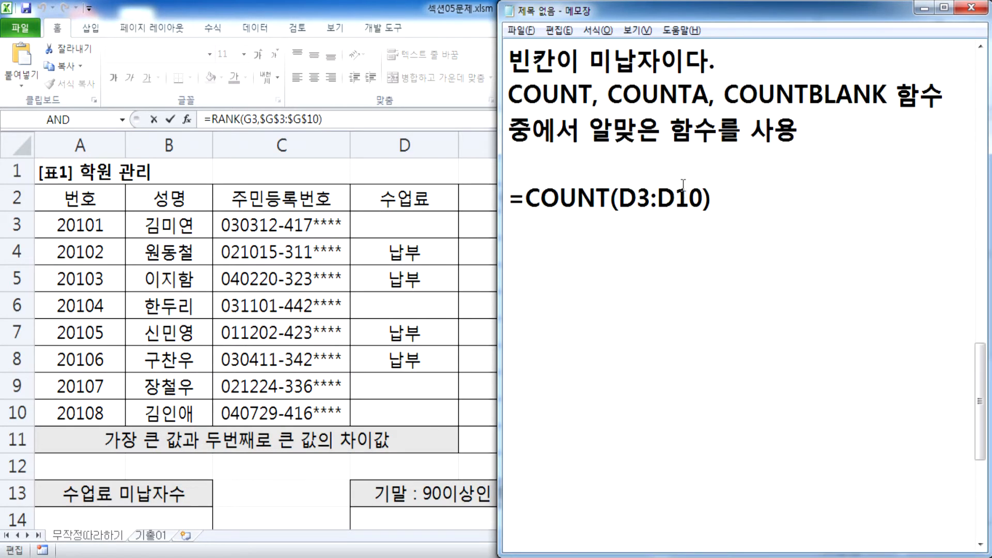
{"action": "left_click", "coordinate": [720, 195]}
{"action": "type", "text": ": GOE"}
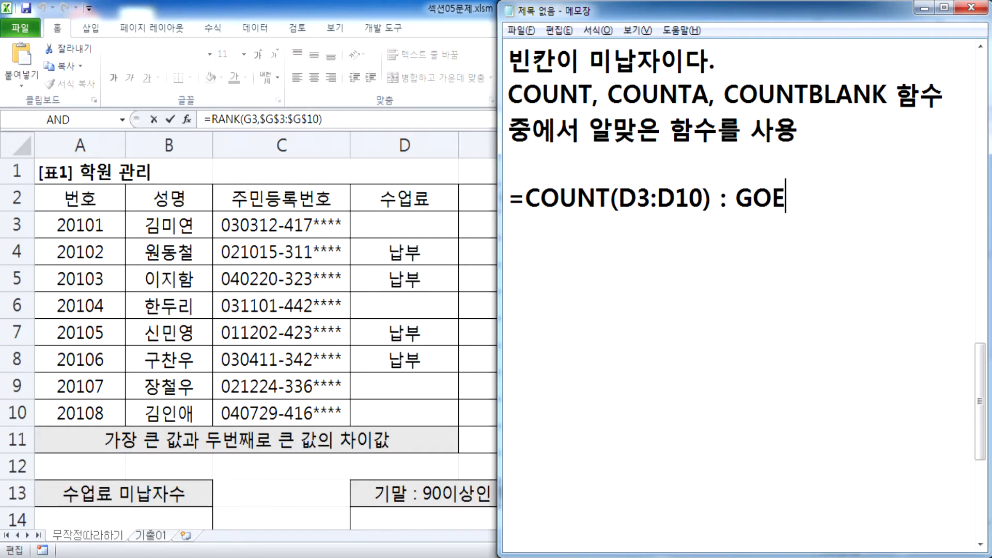
{"action": "key", "text": "BackSpace"}
{"action": "key", "text": "BackSpace"}
{"action": "key", "text": "BackSpace"}
{"action": "type", "text": "해당"}
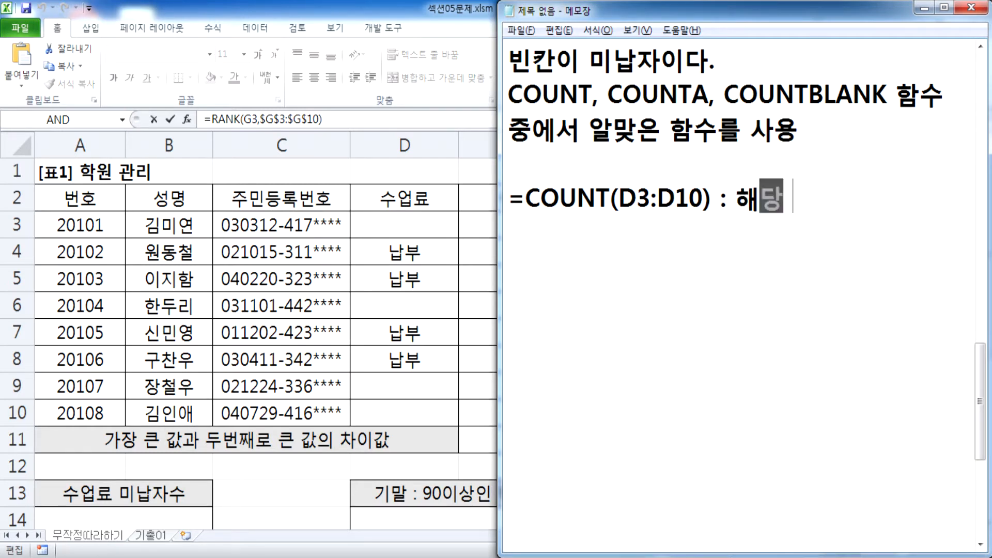
{"action": "type", "text": " 범윙에서 숫"}
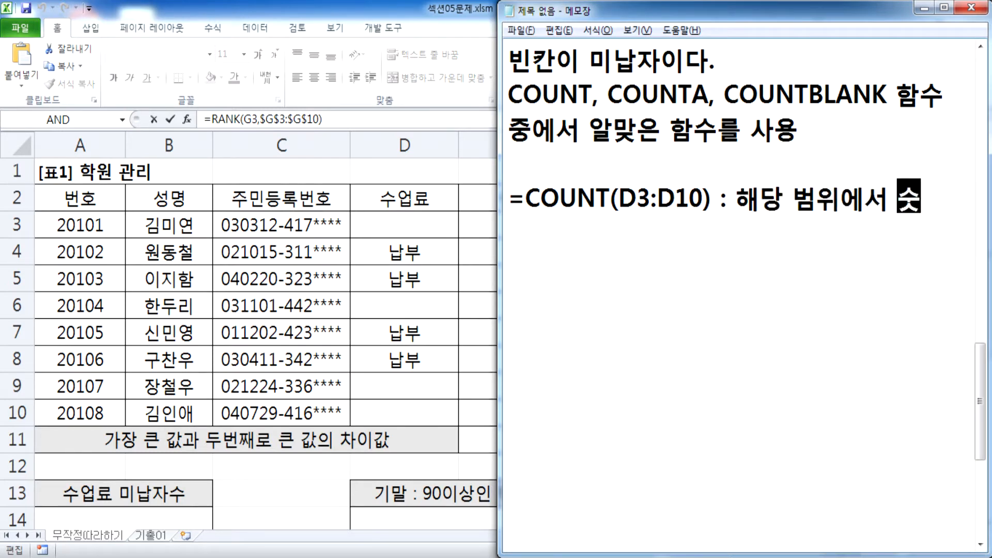
{"action": "type", "text": "자만의 개수"}
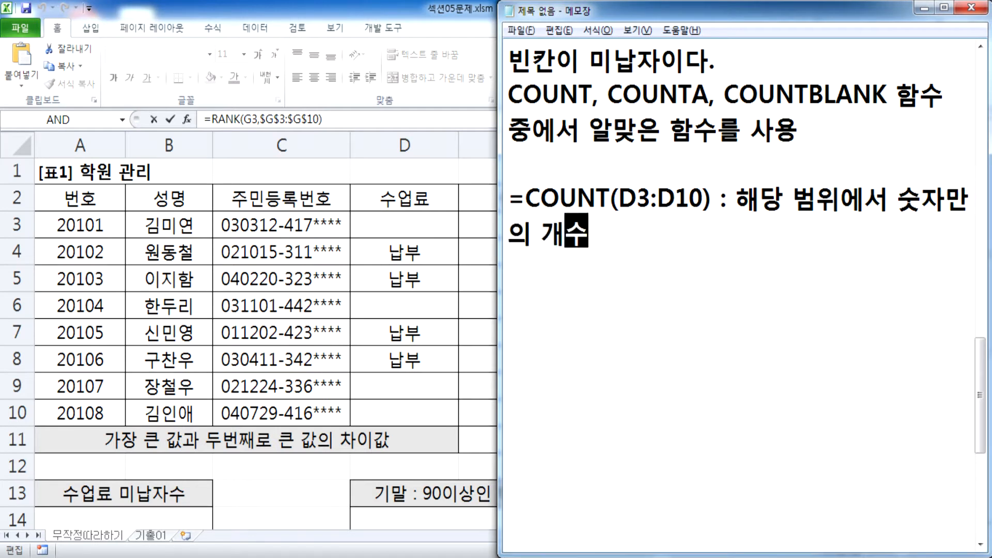
{"action": "type", "text": "를 세ㄴ다"}
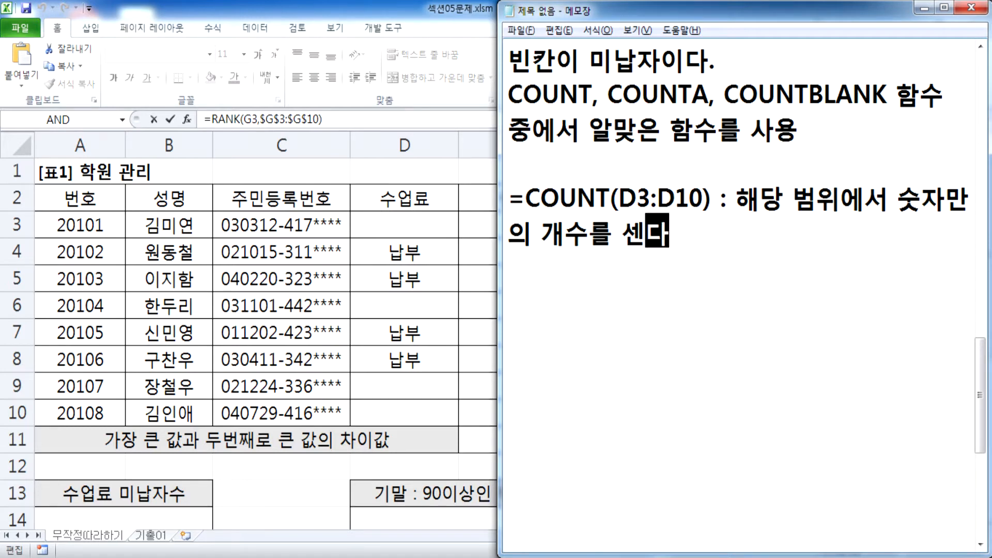
{"action": "type", "text": "."}
{"action": "key", "text": "Return"}
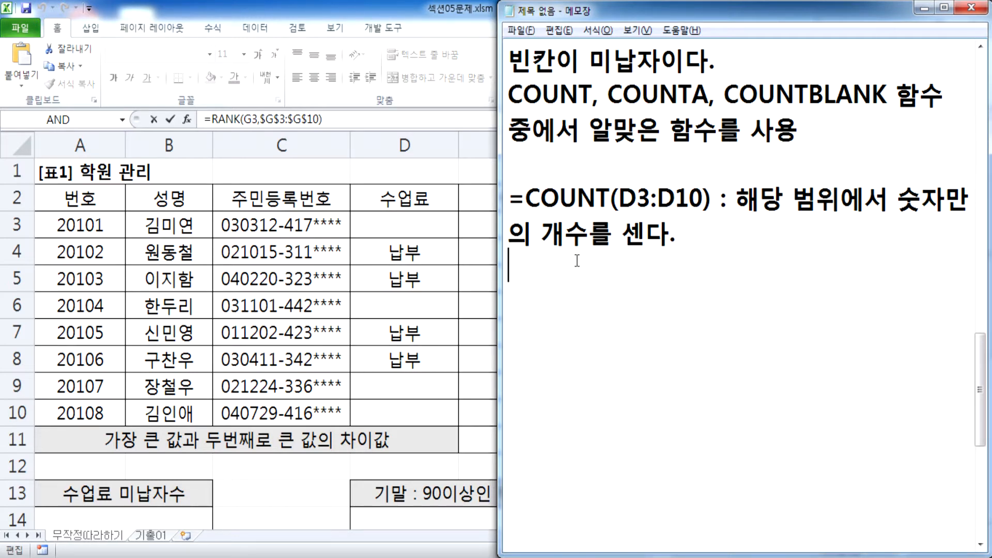
Add the line "=COUNTA(D3:D10) : 해당 범위에서 비어 있지 않은 항목을 개수를 센다" below the COUNT note
{"action": "key", "text": "Return"}
{"action": "type", "text": "=COUNT"}
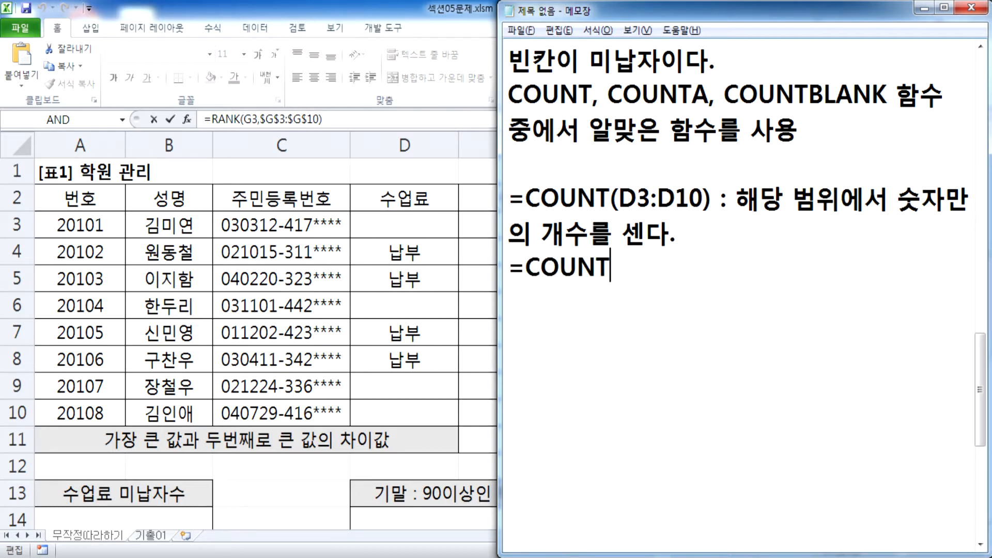
{"action": "type", "text": "A(D3"}
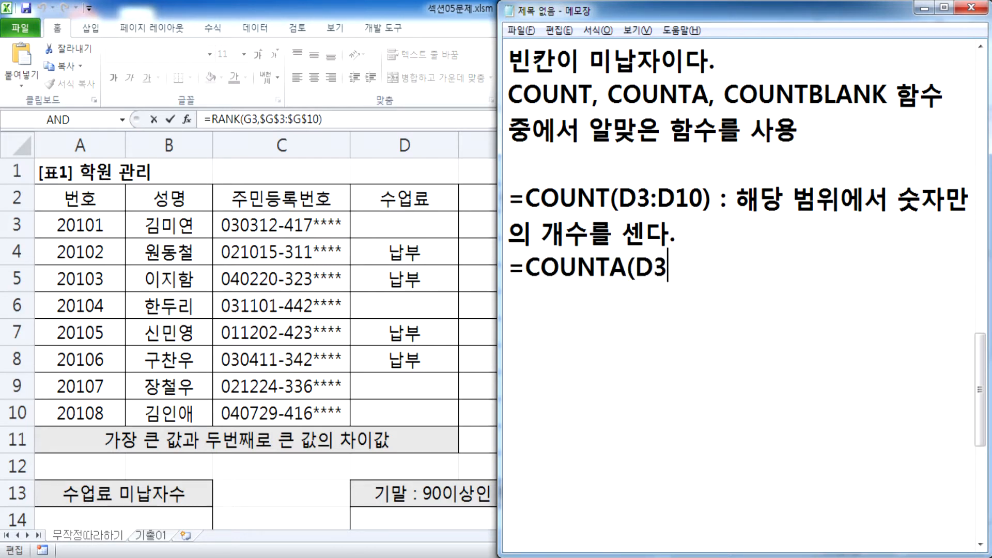
{"action": "type", "text": ":D10) : "}
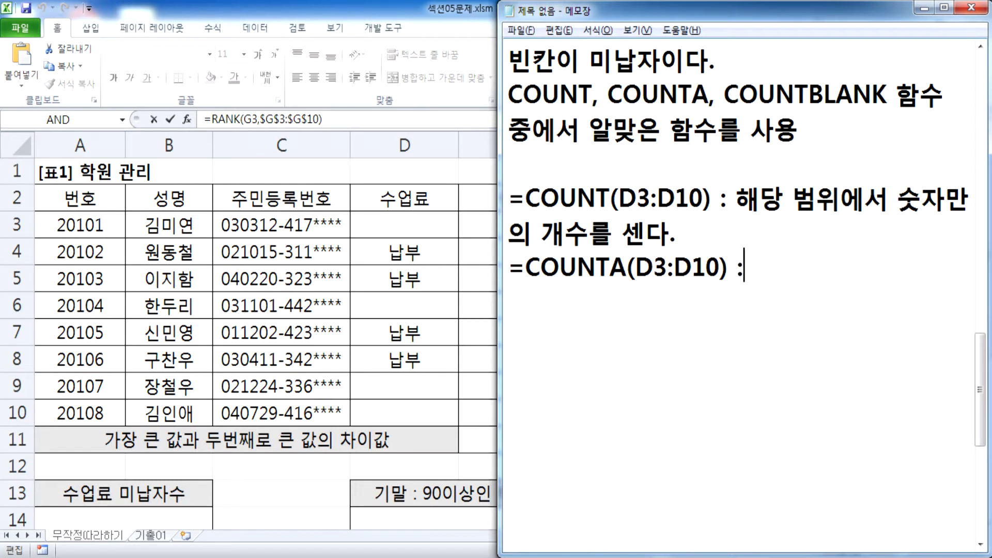
{"action": "type", "text": "해삽"}
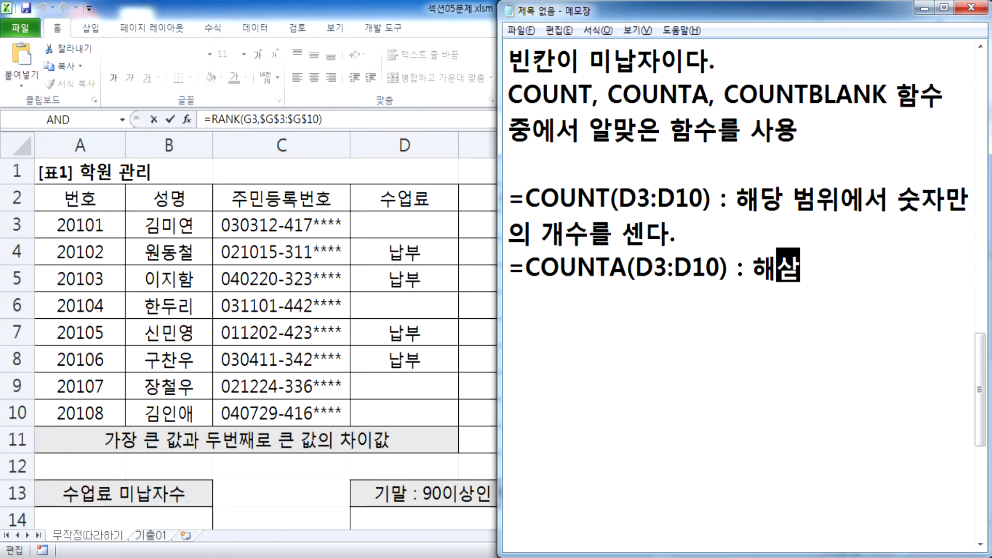
{"action": "type", "text": " 범위에서"}
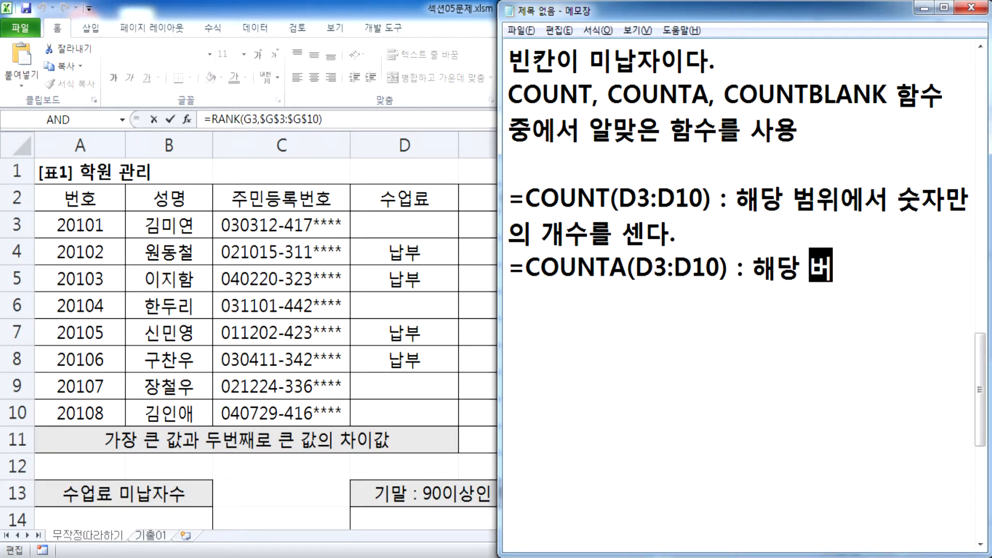
{"action": "type", "text": " 비"}
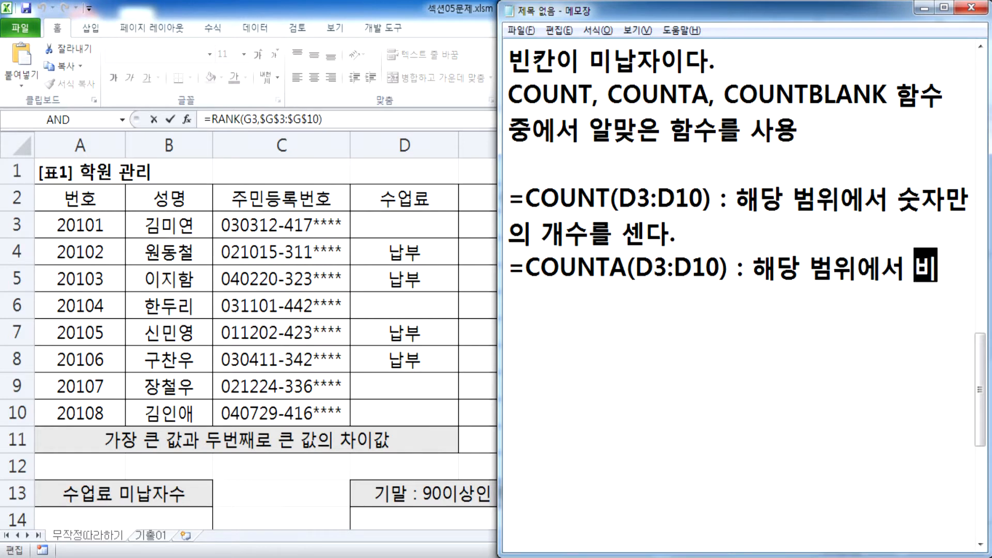
{"action": "type", "text": "어 있지 않으"}
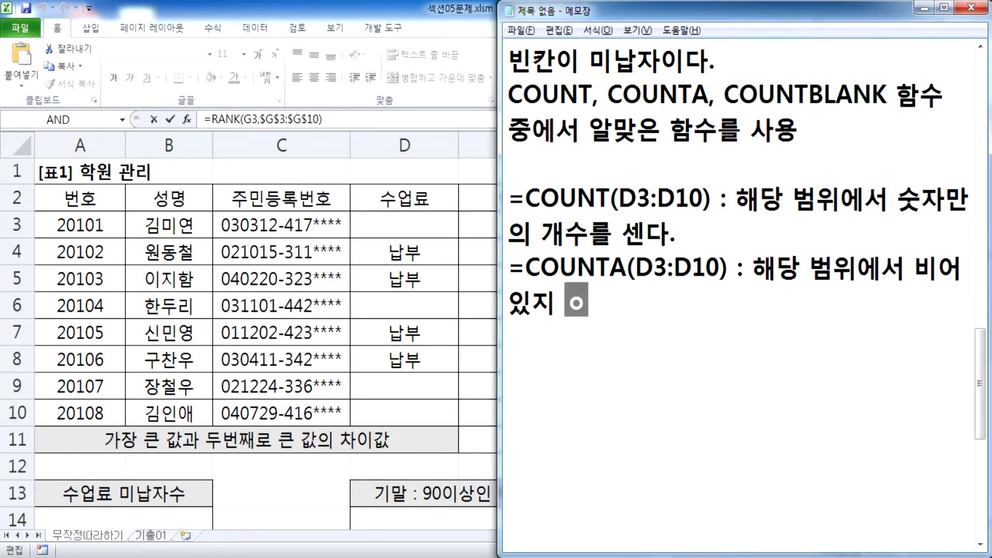
{"action": "type", "text": "ㄴ 항목을 ㄱ"}
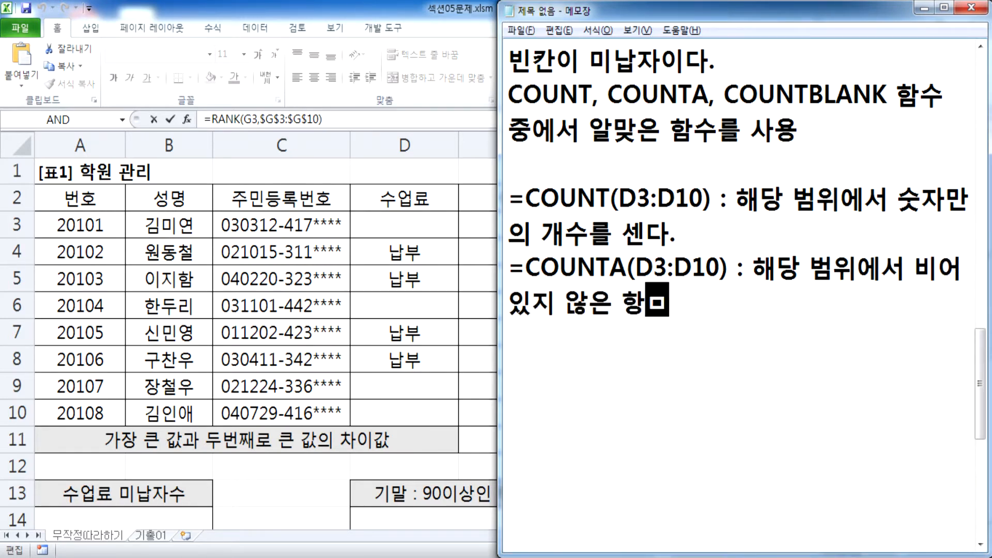
{"action": "type", "text": "ㅐ수를 센다"}
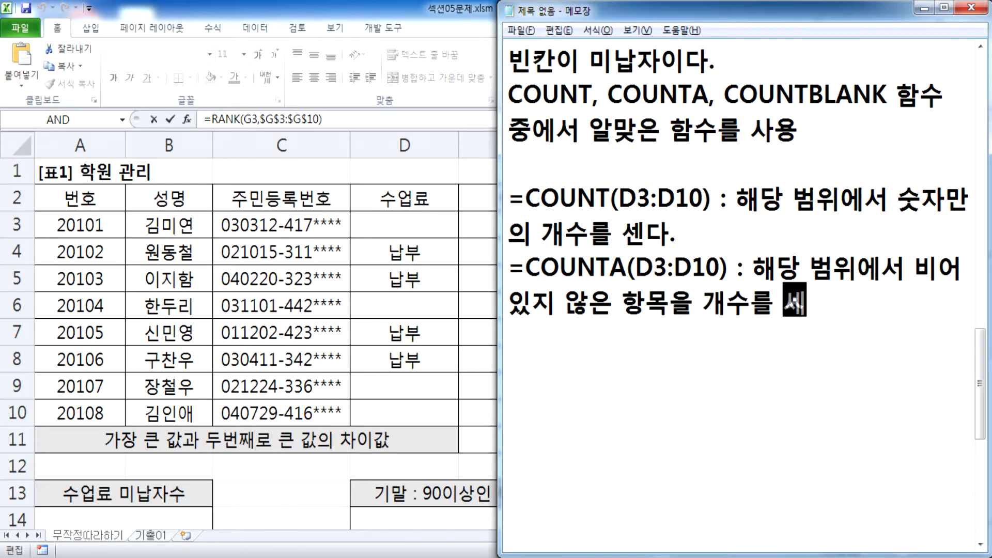
End the COUNTA note with a period and "(숫자, 문자, 기호, 오류, ...)", and highlight the A in COUNTA
{"action": "type", "text": ". ("}
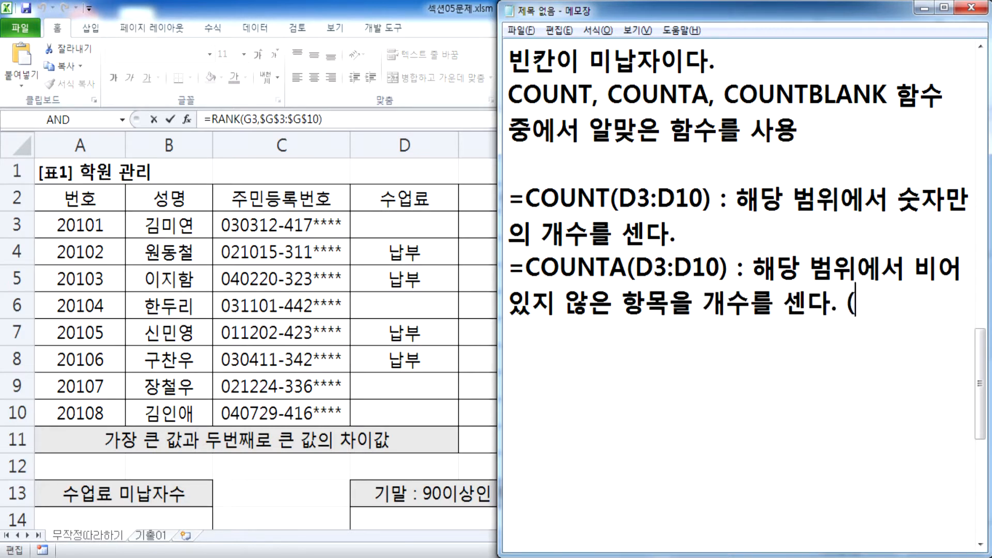
{"action": "type", "text": "숫자, 문"}
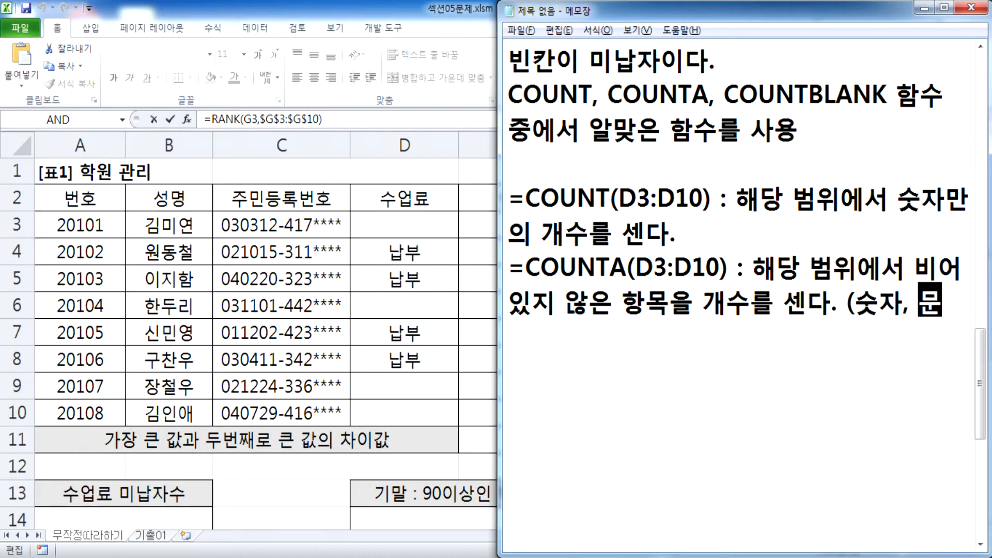
{"action": "type", "text": "자, 기호, 오"}
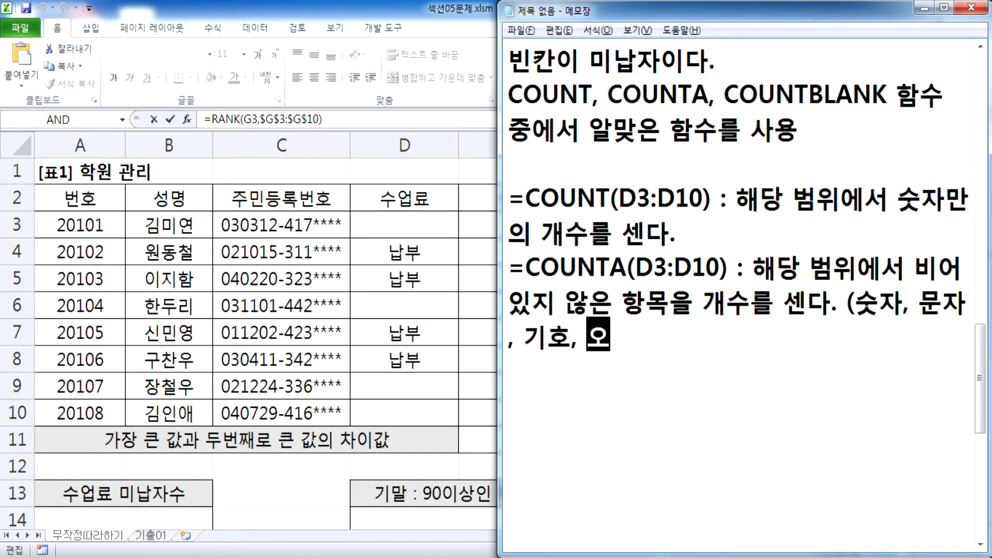
{"action": "type", "text": "류, ...)"}
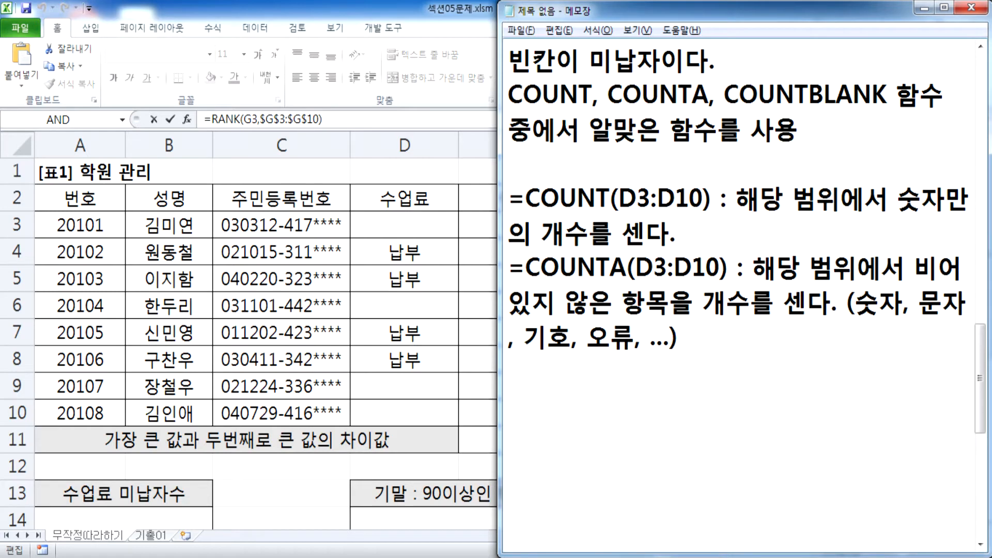
{"action": "left_click_drag", "start_coordinate": [609, 267], "coordinate": [626, 268]}
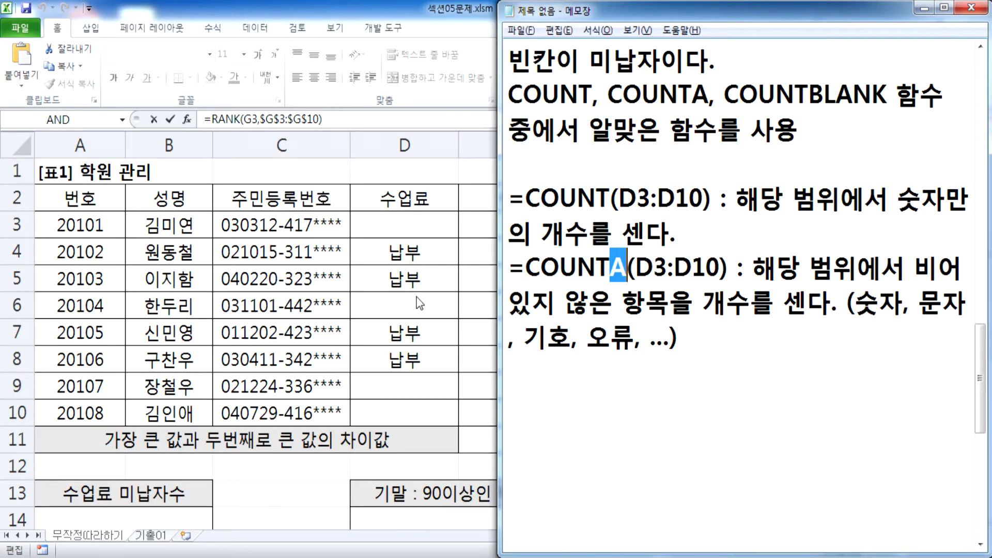
Switch to Excel, leave the H3 formula unchanged, enter 미납했어요 in D3 as a COUNTA example, and return to Notepad
{"action": "left_click", "coordinate": [414, 233]}
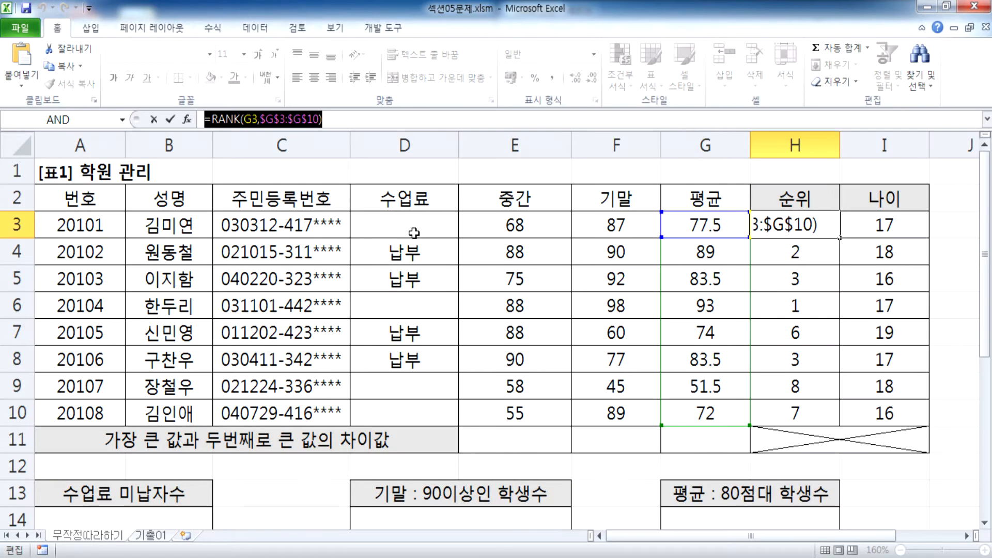
{"action": "key", "text": "Escape"}
{"action": "left_click", "coordinate": [434, 222]}
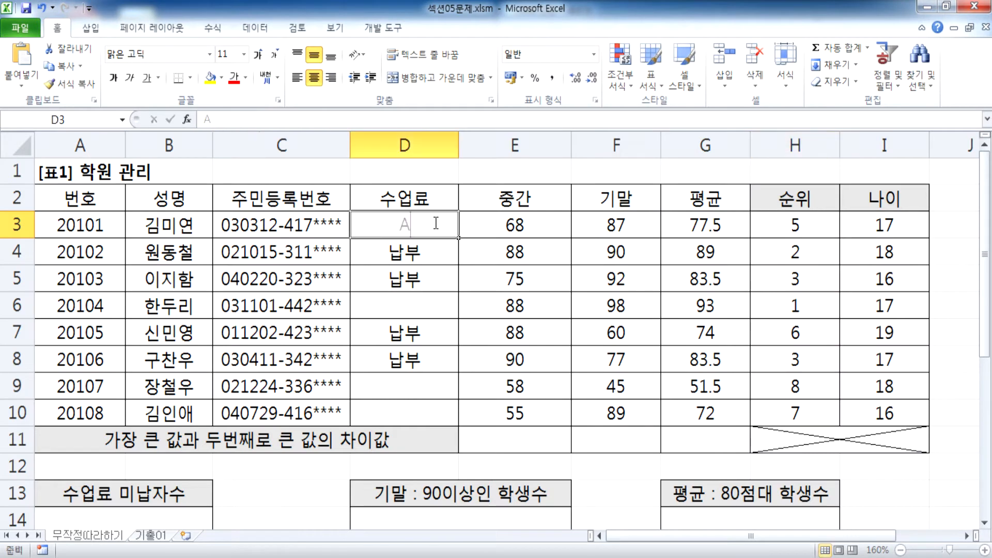
{"action": "type", "text": "ALS"}
{"action": "key", "text": "BackSpace"}
{"action": "key", "text": "BackSpace"}
{"action": "key", "text": "BackSpace"}
{"action": "type", "text": "미납"}
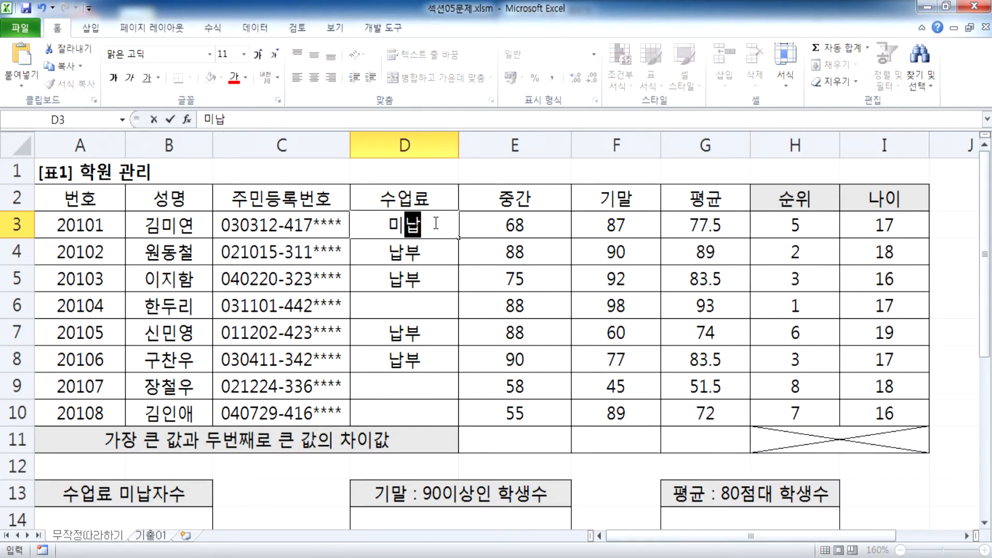
{"action": "type", "text": "했어요"}
{"action": "key", "text": "Return"}
{"action": "key", "text": "alt+Tab"}
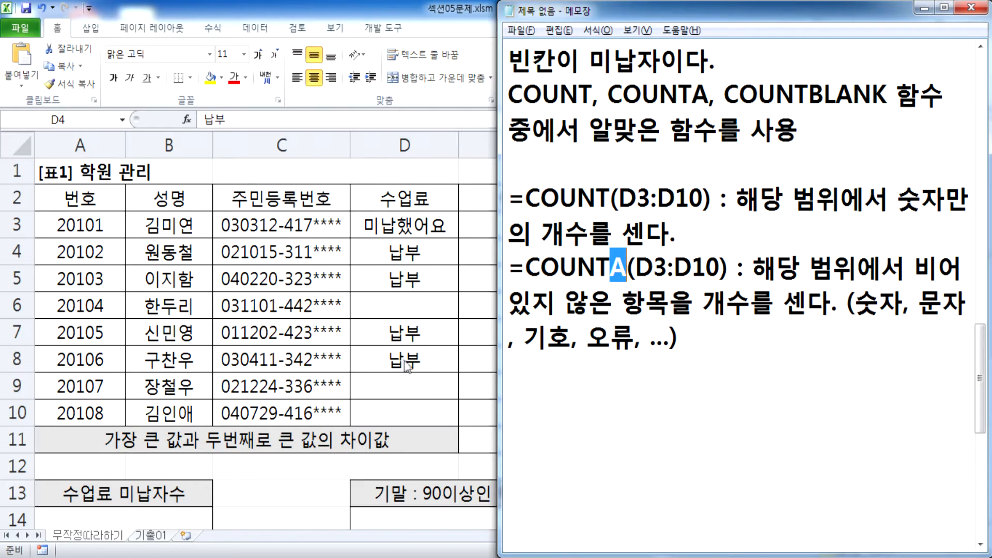
Go back to Excel and clear the sample text from D3
{"action": "left_click", "coordinate": [441, 262]}
{"action": "key", "text": "Up"}
{"action": "key", "text": "Delete"}
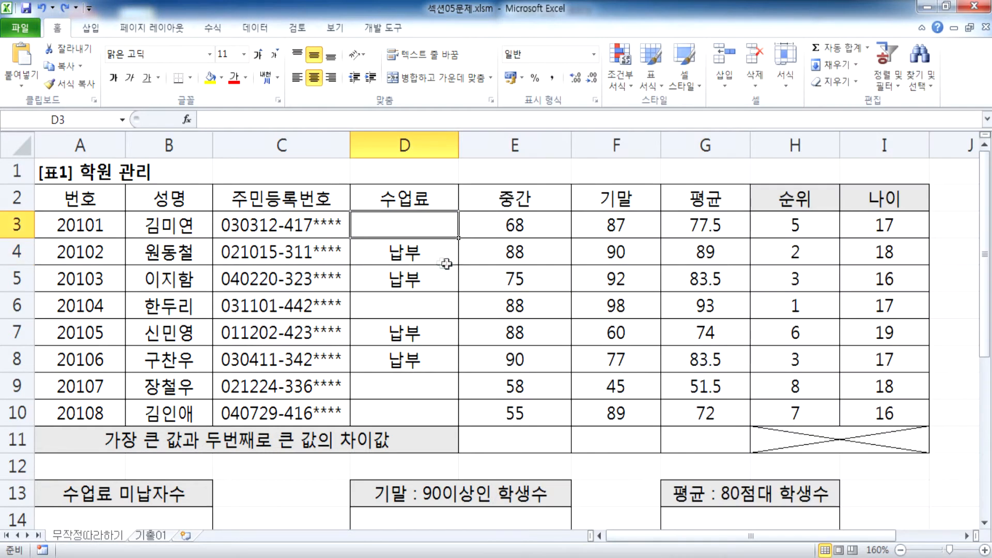
Return to Notepad and add =COUNTBLANK(D3:D10) followed by a colon on a new line below the COUNTA note
{"action": "key", "text": "alt+Tab"}
{"action": "key", "text": "Return"}
{"action": "type", "text": "=COUNT"}
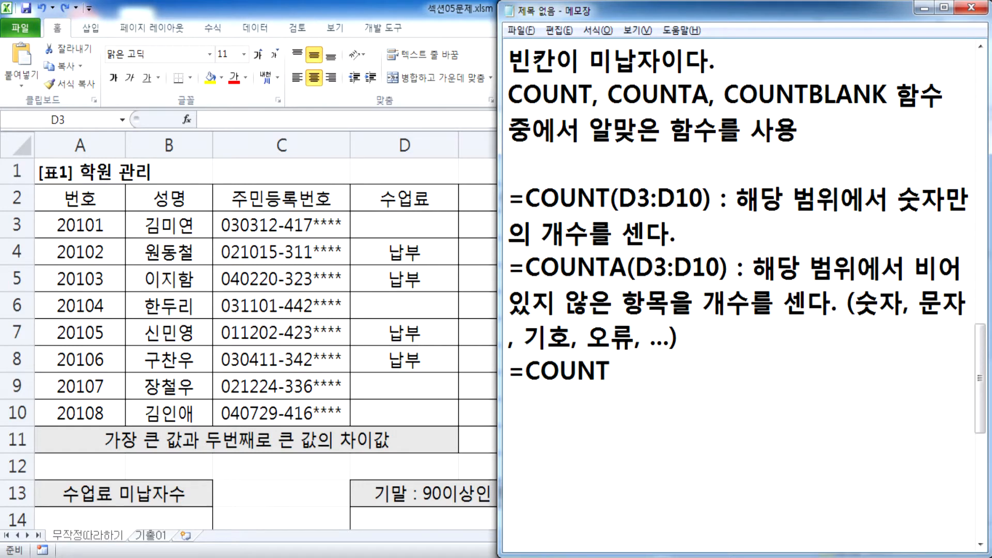
{"action": "type", "text": "BA"}
{"action": "scroll", "coordinate": [699, 365], "scroll_direction": "down", "scroll_amount": 1}
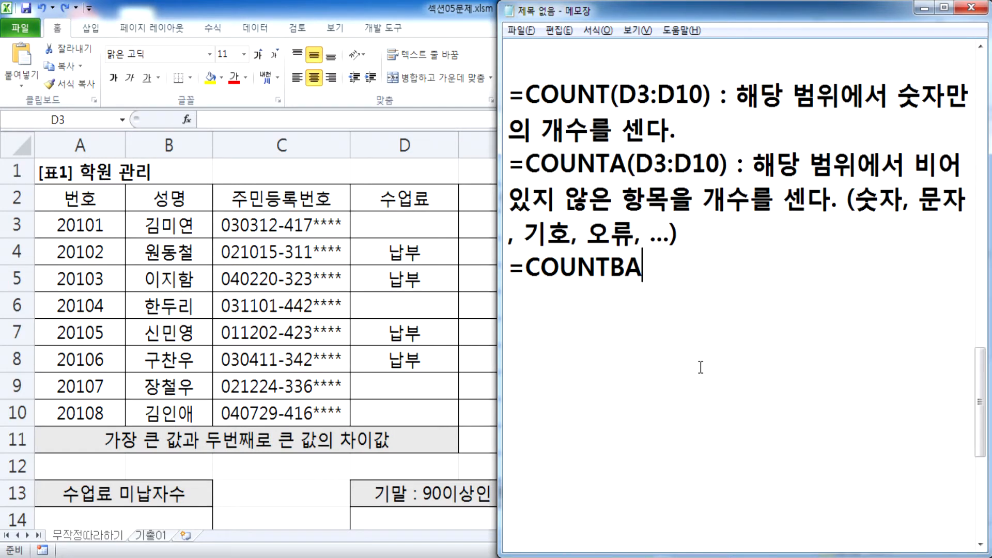
{"action": "key", "text": "BackSpace"}
{"action": "type", "text": "LANK("}
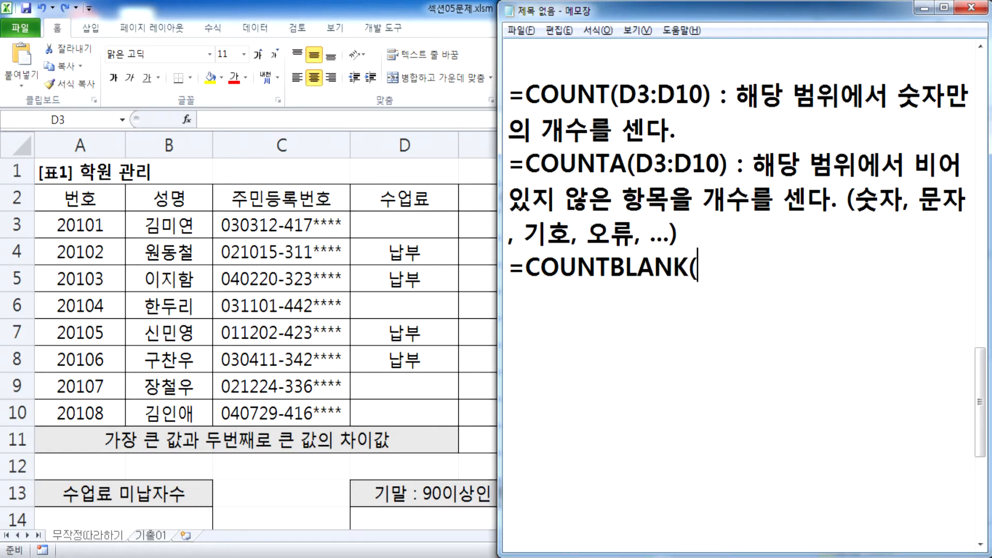
{"action": "type", "text": "D3:D1"}
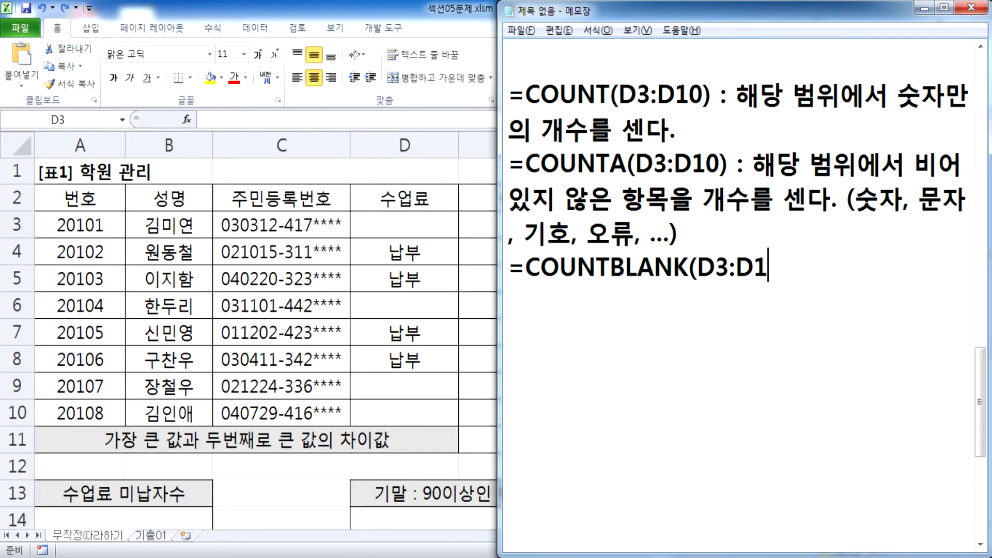
{"action": "type", "text": "0) : GOEK"}
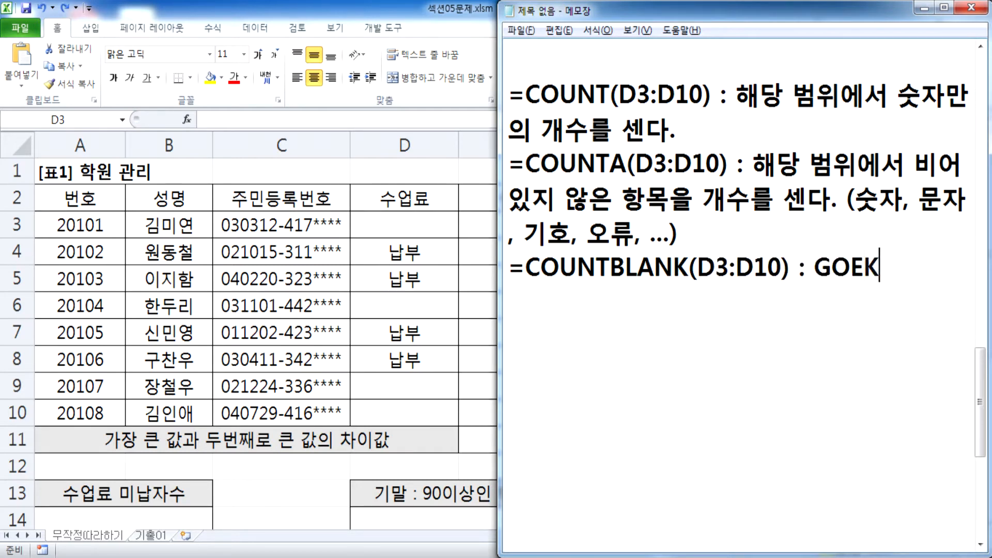
Complete the COUNTBLANK note with "해당 범위에서 빈칸만의 개수를 센다." and start a new line below it
{"action": "key", "text": "BackSpace"}
{"action": "key", "text": "BackSpace"}
{"action": "key", "text": "BackSpace"}
{"action": "key", "text": "BackSpace"}
{"action": "key", "text": "BackSpace"}
{"action": "type", "text": "해당 "}
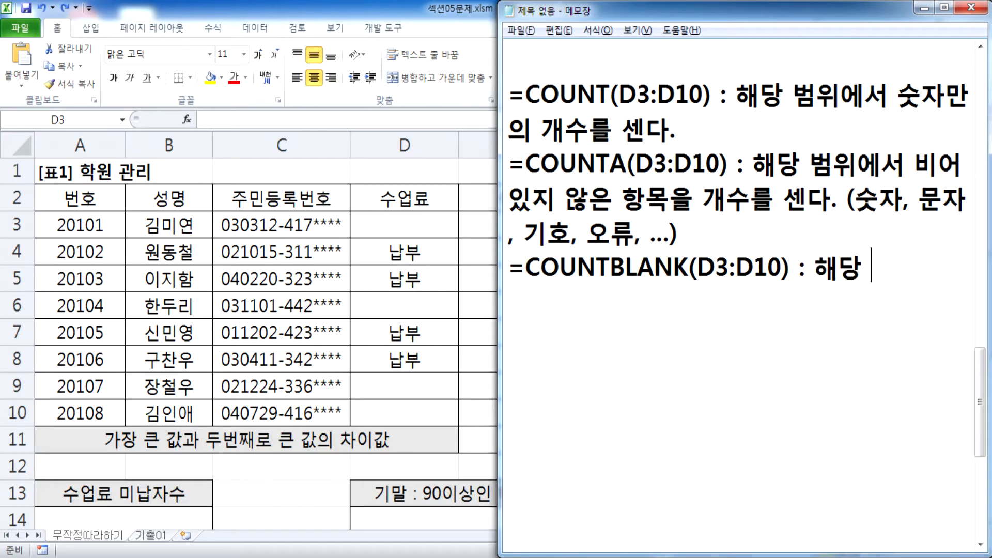
{"action": "type", "text": "범위에서 빈"}
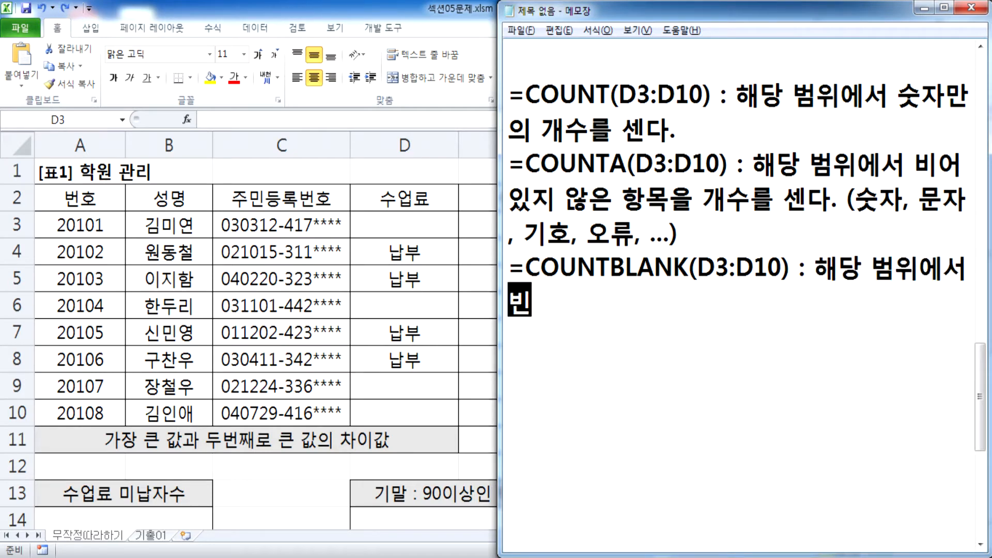
{"action": "type", "text": "칸만의 개수"}
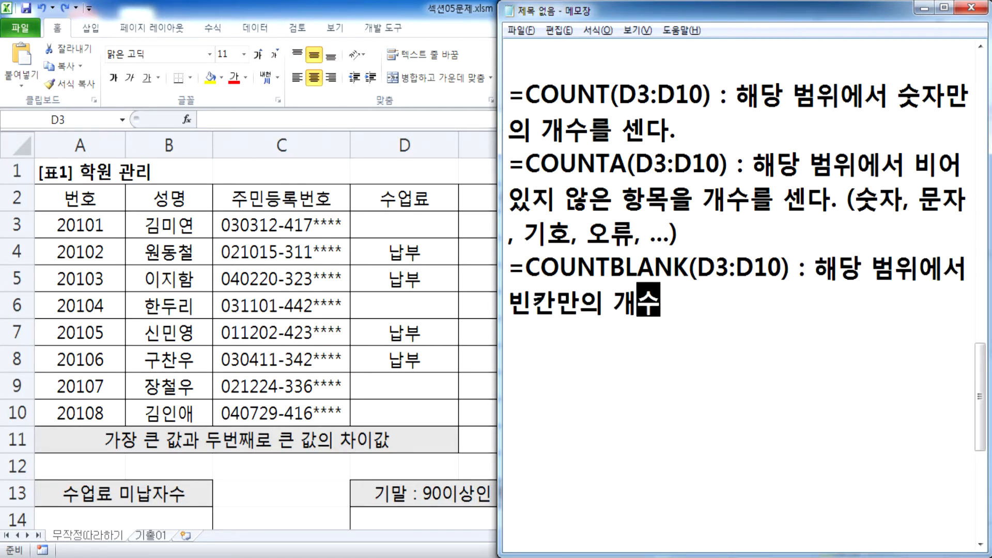
{"action": "type", "text": "를 세다."}
{"action": "key", "text": "Return"}
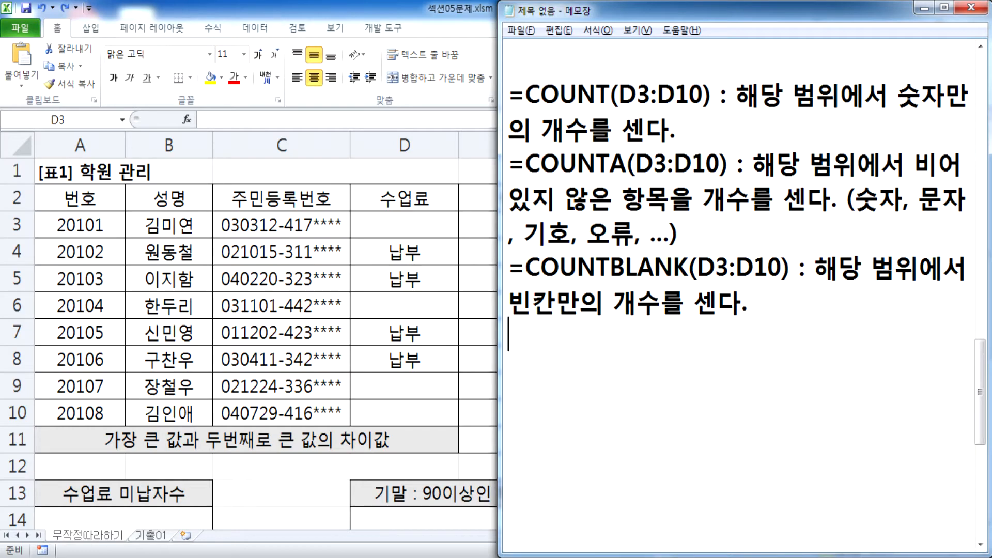
Switch to Excel and begin a COUNTBLANK formula over D3:D10 in the cell below 수업료 미납자수
{"action": "key", "text": "alt+Tab"}
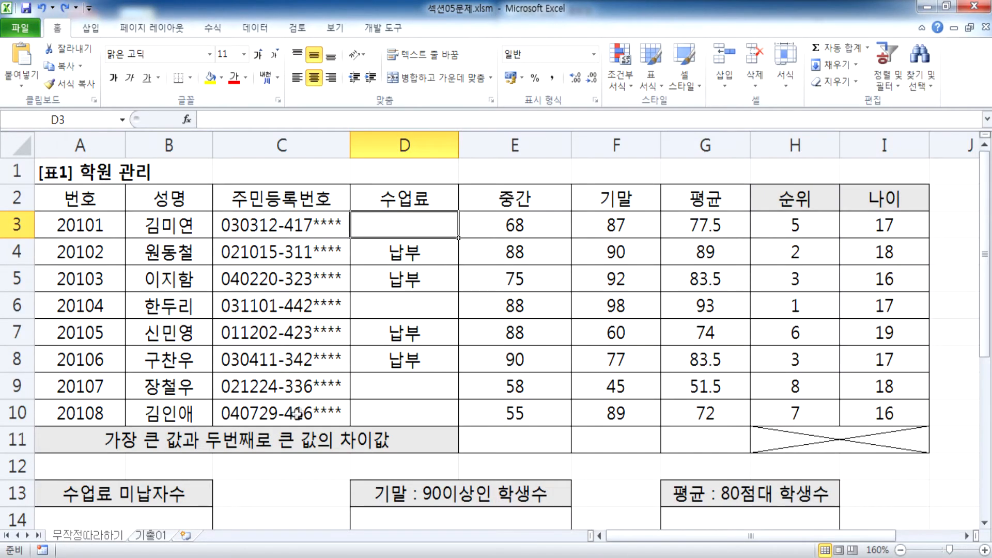
{"action": "scroll", "coordinate": [282, 413], "scroll_direction": "down", "scroll_amount": 3}
{"action": "left_click", "coordinate": [149, 285]}
{"action": "type", "text": "="}
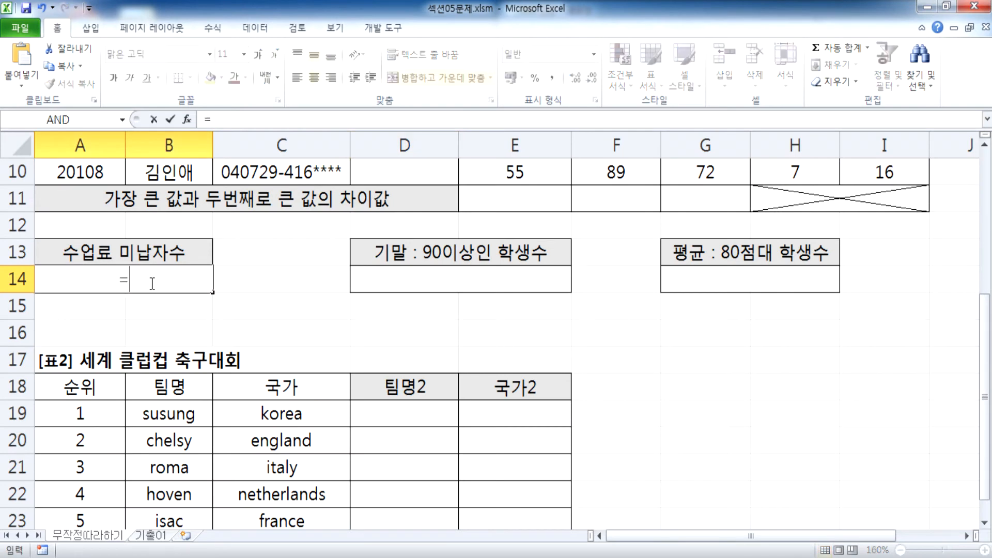
{"action": "type", "text": "COUN"}
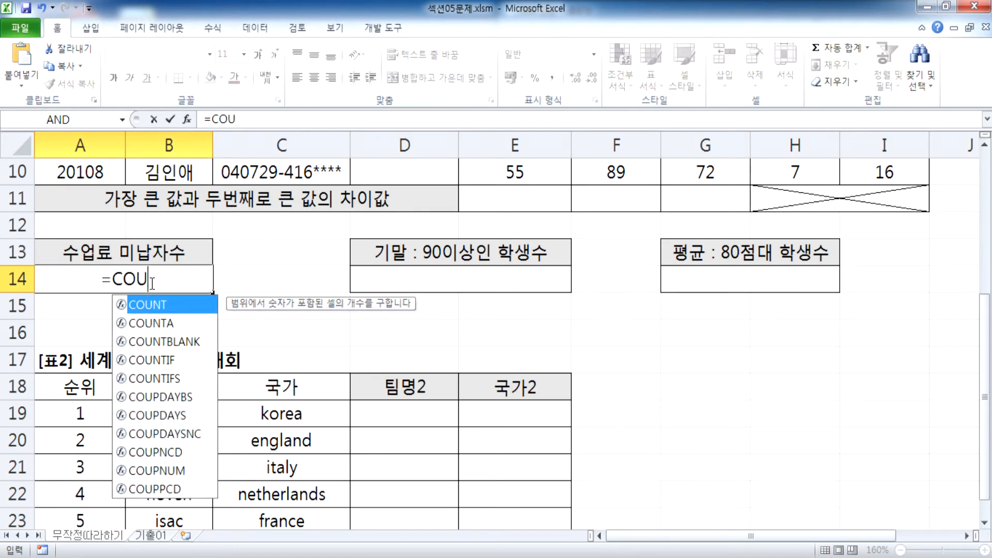
{"action": "left_click", "coordinate": [175, 343]}
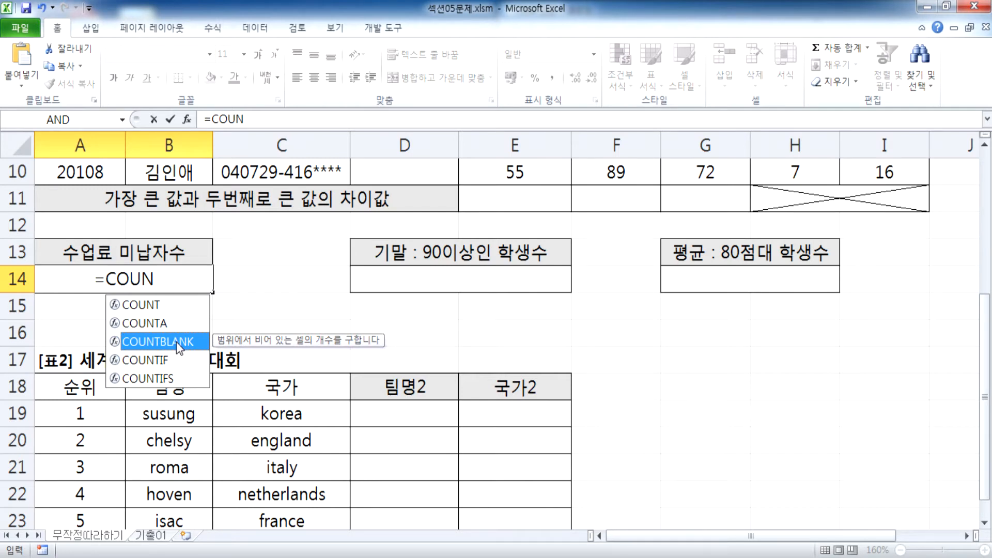
{"action": "double_click", "coordinate": [177, 342]}
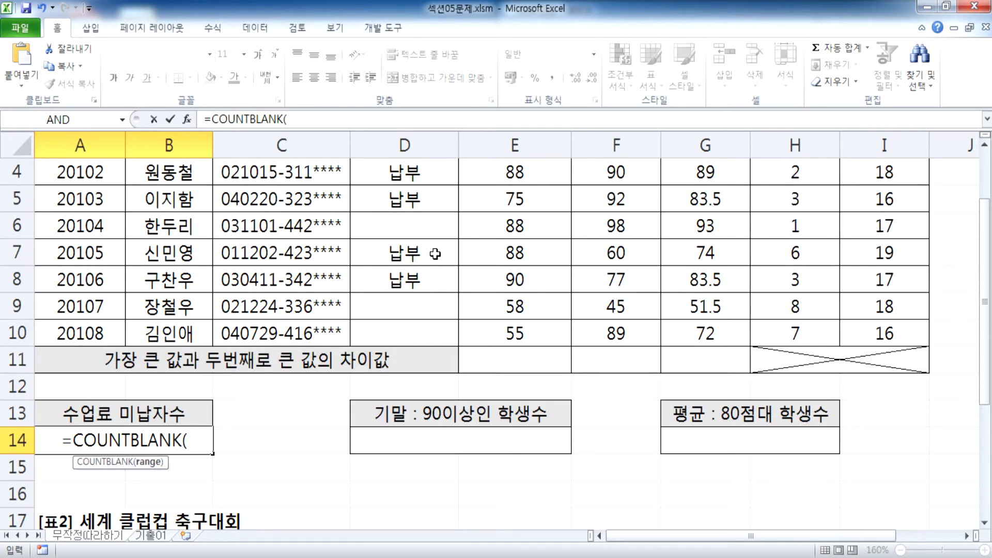
{"action": "scroll", "coordinate": [435, 253], "scroll_direction": "up", "scroll_amount": 1}
{"action": "left_click_drag", "start_coordinate": [415, 223], "coordinate": [401, 410]}
{"action": "scroll", "coordinate": [431, 295], "scroll_direction": "down", "scroll_amount": 1}
{"action": "scroll", "coordinate": [431, 306], "scroll_direction": "down", "scroll_amount": 2}
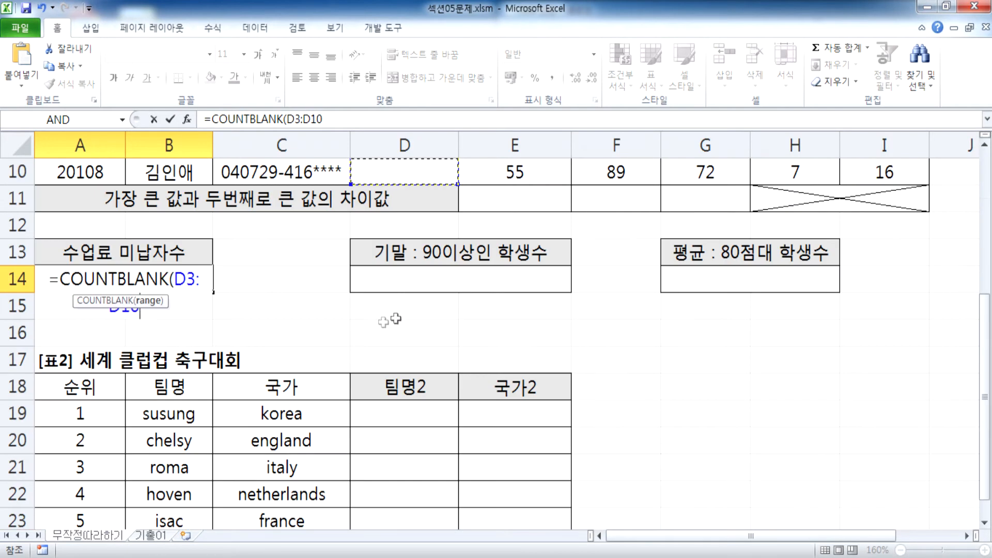
Check the function notes in Notepad, return to Excel, and complete A14 as =COUNTBLANK(D3:D10)
{"action": "key", "text": "alt+Tab"}
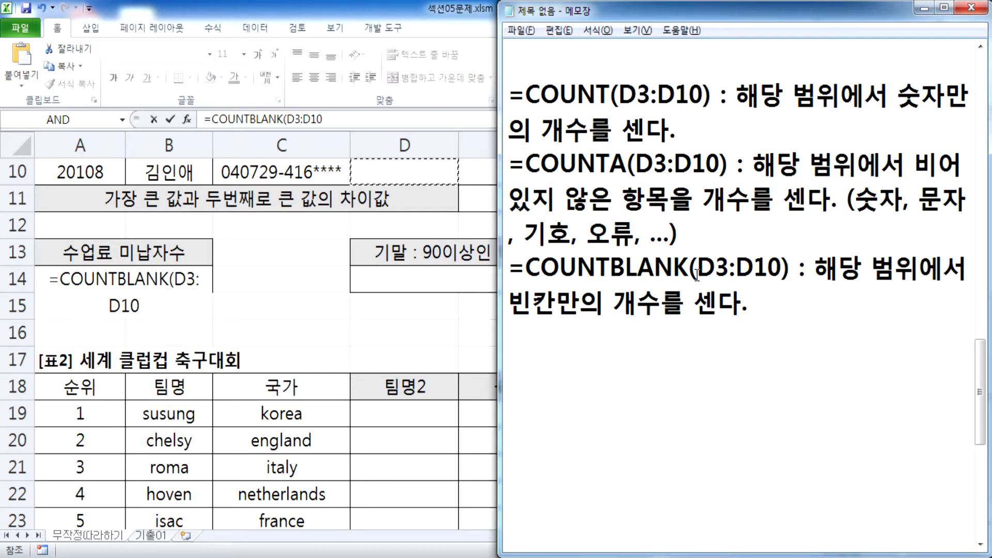
{"action": "scroll", "coordinate": [438, 366], "scroll_direction": "up", "scroll_amount": 2}
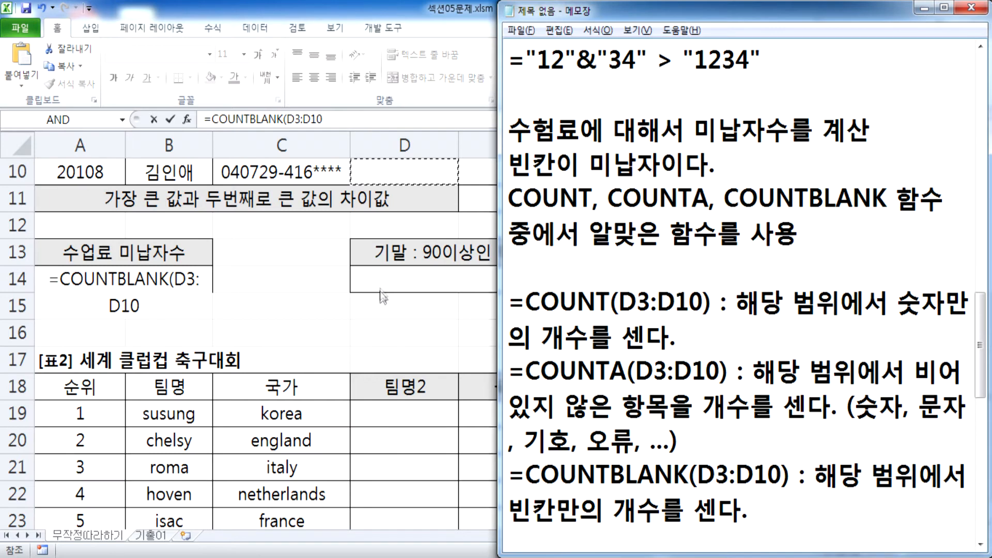
{"action": "scroll", "coordinate": [433, 324], "scroll_direction": "down", "scroll_amount": 4}
{"action": "scroll", "coordinate": [470, 318], "scroll_direction": "up", "scroll_amount": 1}
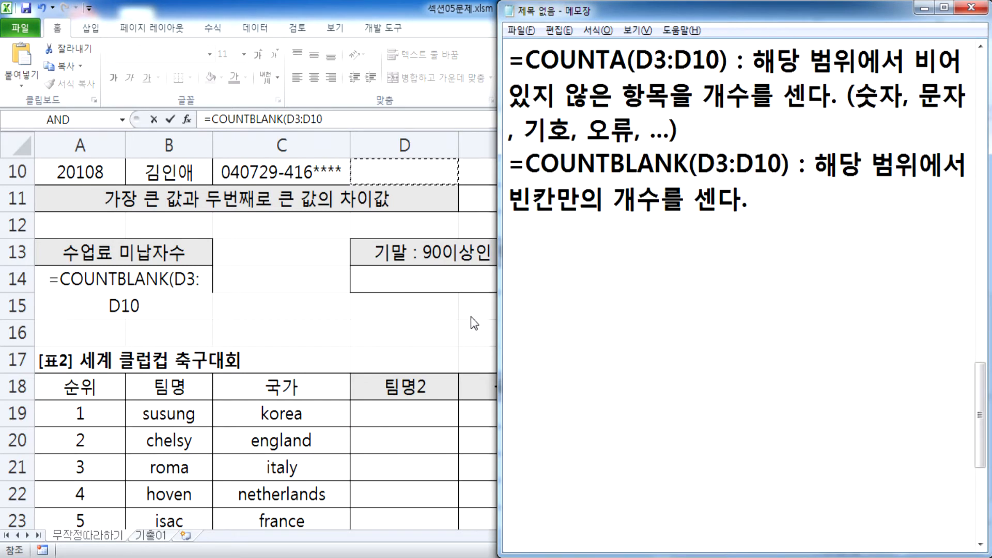
{"action": "left_click", "coordinate": [470, 317]}
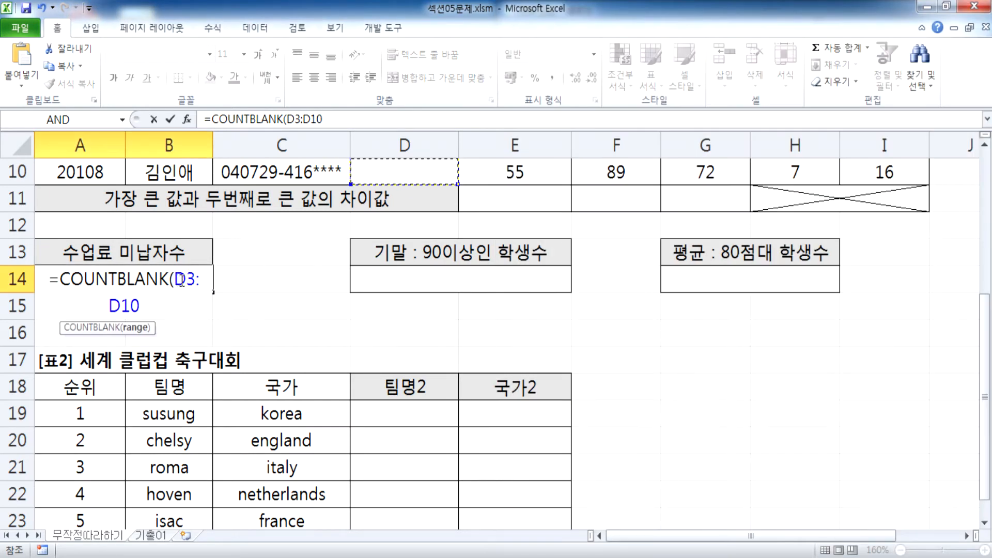
{"action": "left_click_drag", "start_coordinate": [179, 280], "coordinate": [141, 307]}
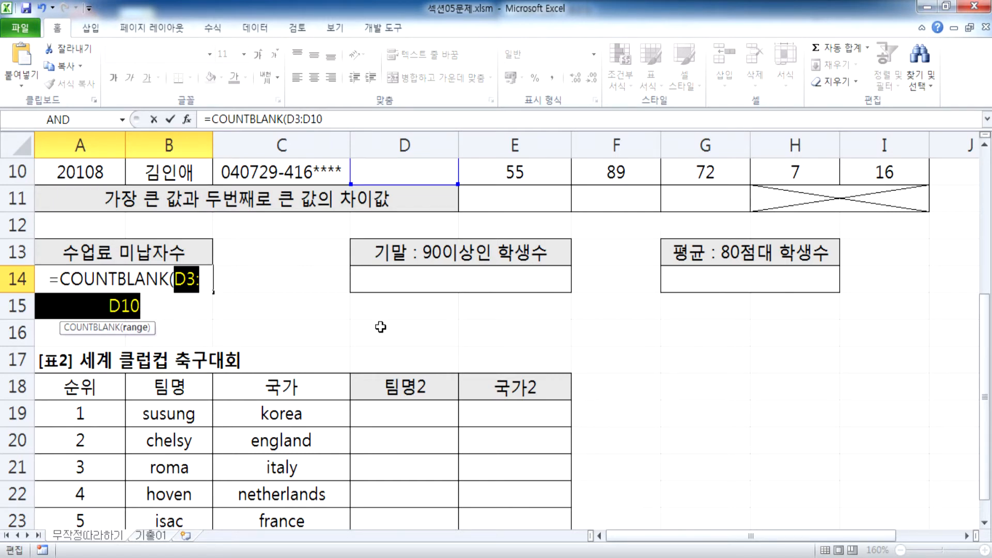
{"action": "type", "text": "D3:D10)"}
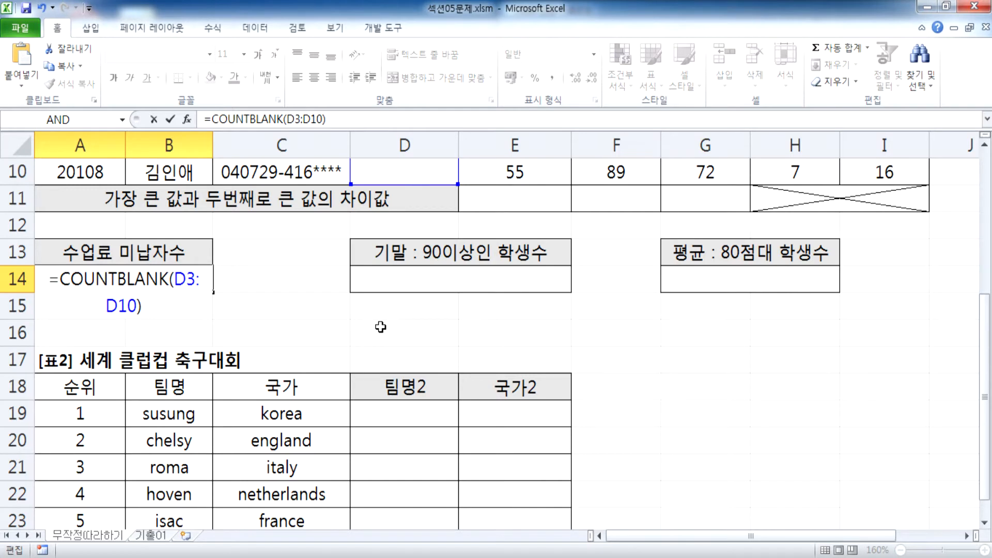
{"action": "key", "text": "Return"}
{"action": "key", "text": "Up"}
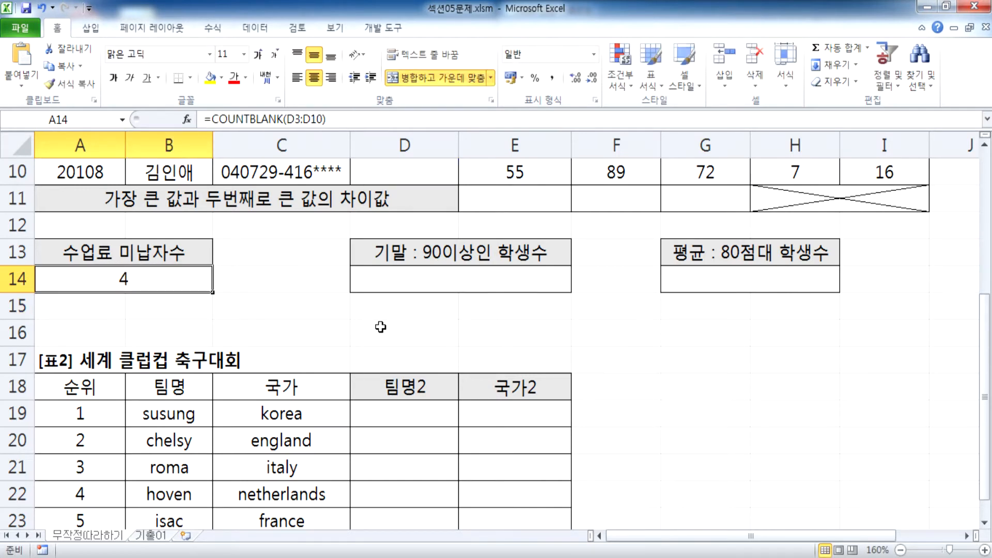
Check the empty 수업료 cells against the A14 result, and leave a blank line below the COUNTBLANK note in Notepad
{"action": "scroll", "coordinate": [381, 326], "scroll_direction": "up", "scroll_amount": 3}
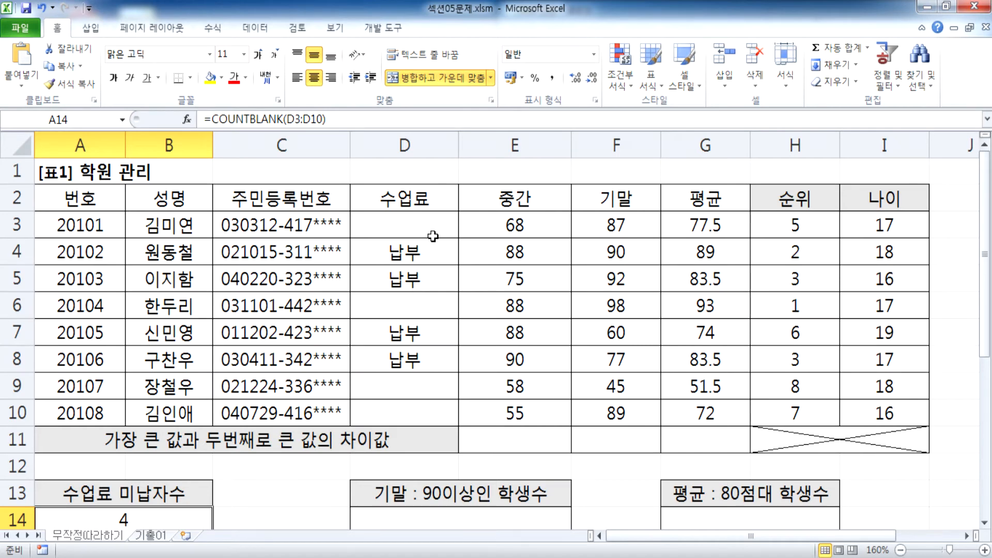
{"action": "scroll", "coordinate": [432, 236], "scroll_direction": "down", "scroll_amount": 1}
{"action": "key", "text": "alt+Tab"}
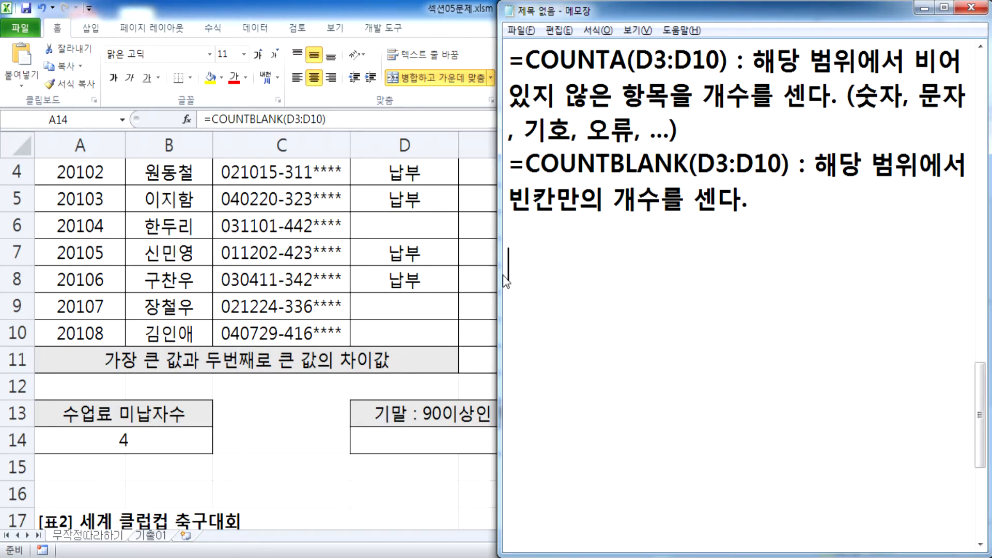
{"action": "left_click", "coordinate": [463, 305]}
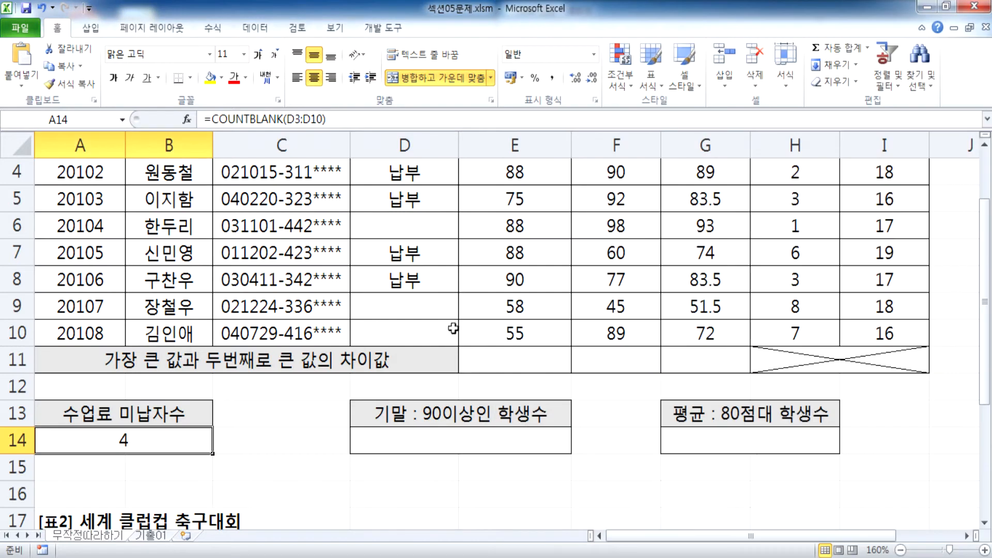
{"action": "scroll", "coordinate": [454, 327], "scroll_direction": "up", "scroll_amount": 1}
{"action": "scroll", "coordinate": [453, 328], "scroll_direction": "down", "scroll_amount": 3}
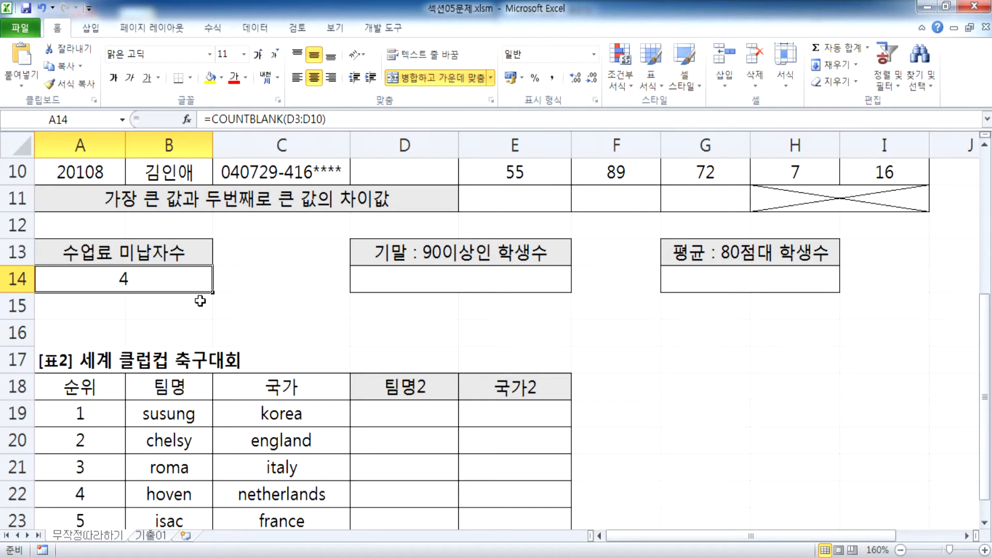
Examine the 기말 scores in F3:F10 and the empty summary cells for the 기말 and 평균 student counts
{"action": "left_click", "coordinate": [375, 287]}
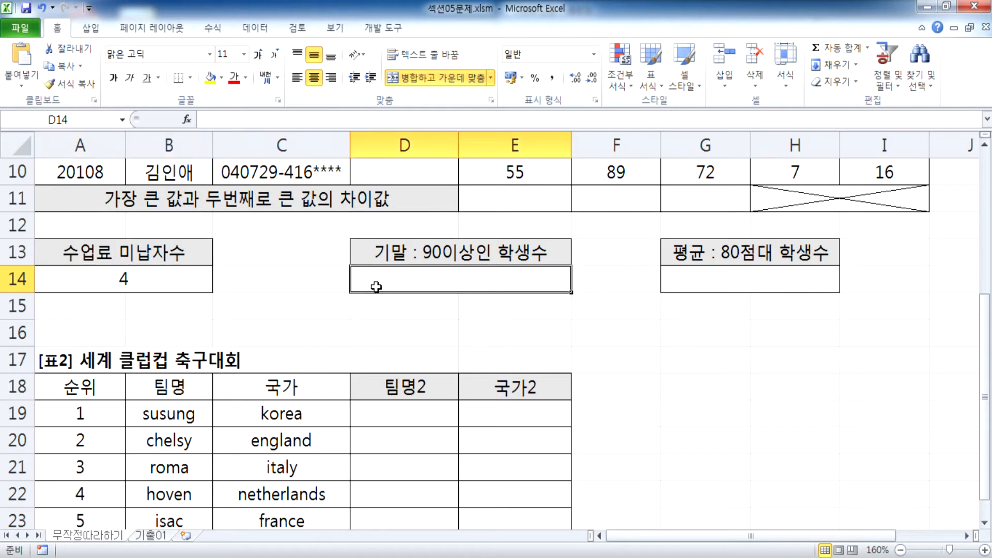
{"action": "left_click", "coordinate": [744, 282]}
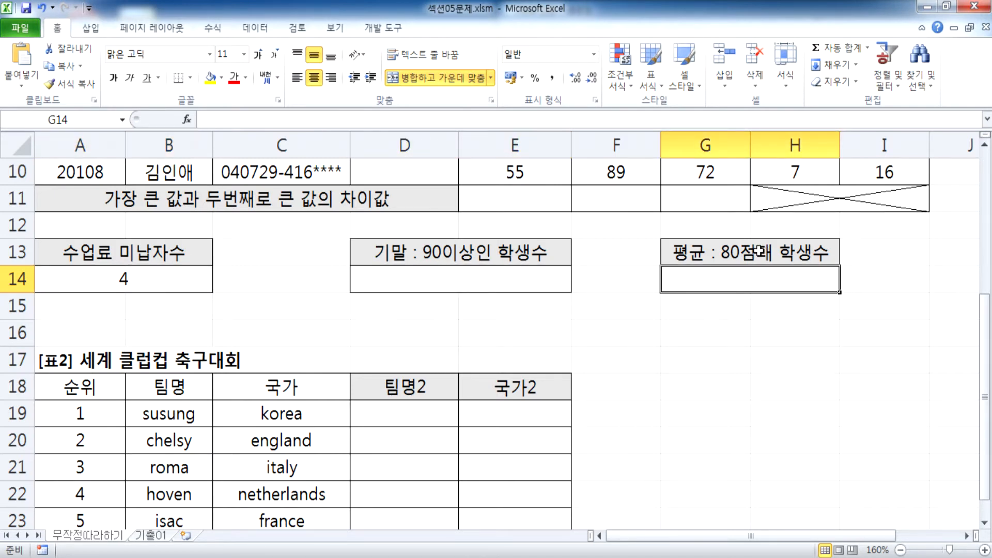
{"action": "left_click", "coordinate": [453, 282]}
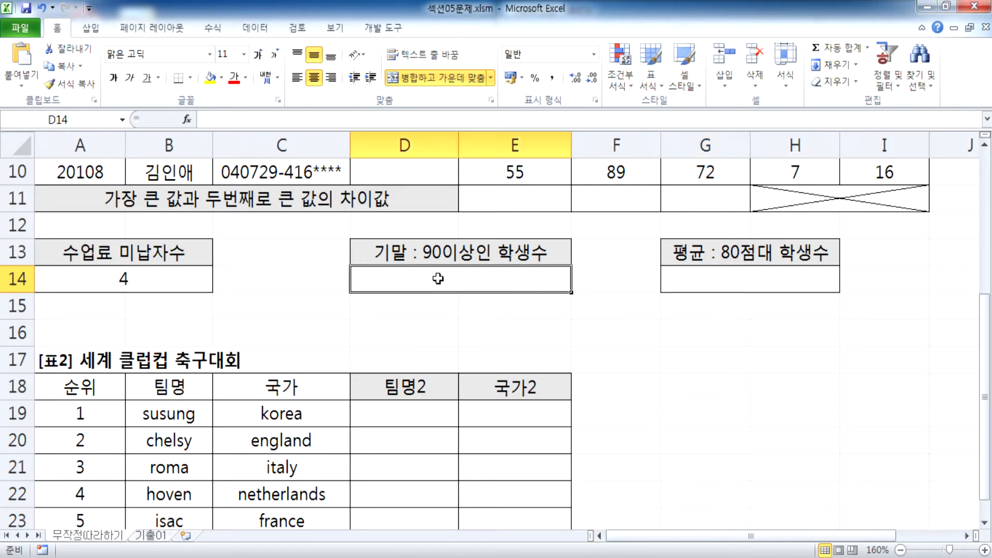
{"action": "scroll", "coordinate": [438, 279], "scroll_direction": "up", "scroll_amount": 3}
{"action": "left_click_drag", "start_coordinate": [620, 225], "coordinate": [614, 413]}
{"action": "scroll", "coordinate": [585, 322], "scroll_direction": "down", "scroll_amount": 3}
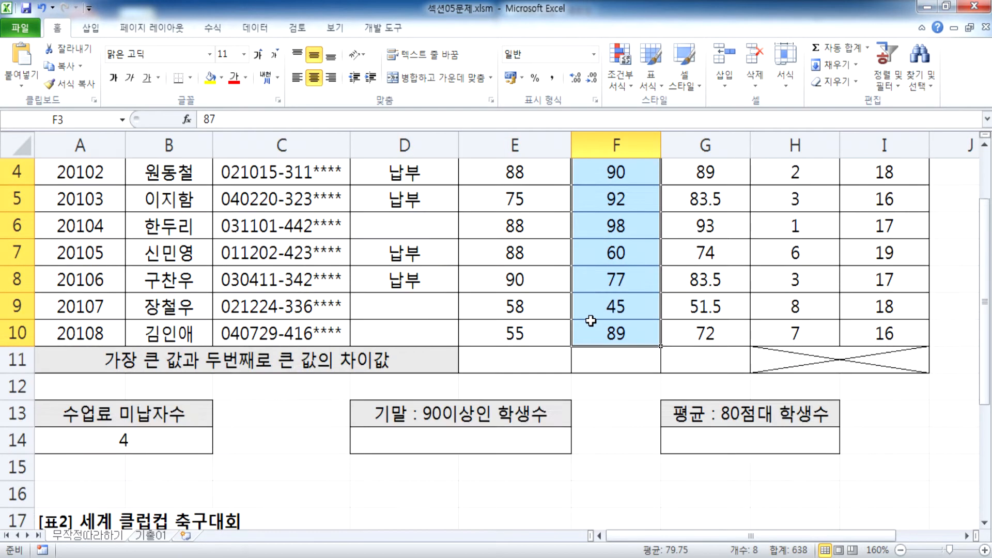
{"action": "scroll", "coordinate": [584, 322], "scroll_direction": "up", "scroll_amount": 3}
{"action": "scroll", "coordinate": [582, 321], "scroll_direction": "down", "scroll_amount": 3}
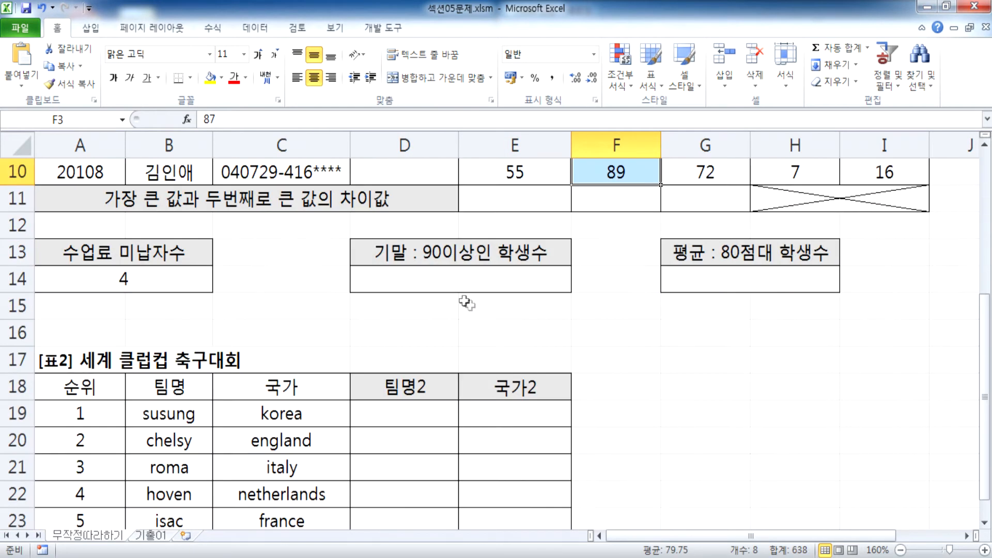
{"action": "left_click", "coordinate": [434, 277]}
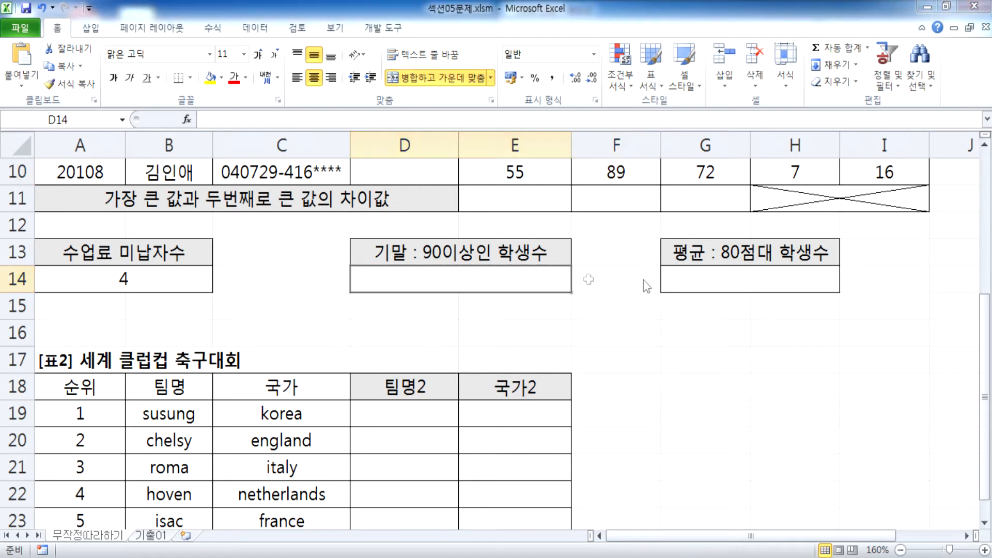
Switch to Notepad and begin a new note reading "* 기말 점수에서 90점 이상인 학생의 수를 계산("
{"action": "key", "text": "alt+Tab"}
{"action": "type", "text": "* "}
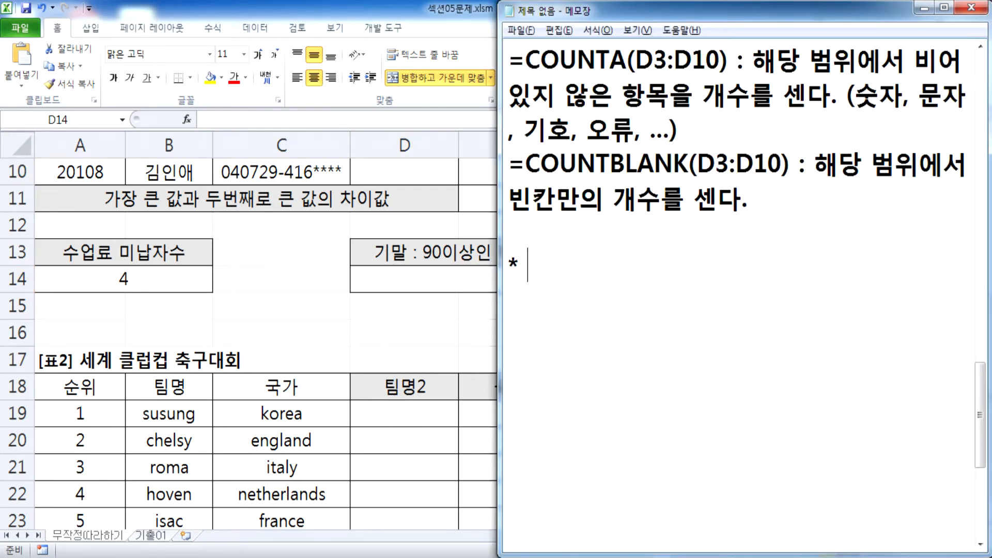
{"action": "type", "text": "기말 ㅈ점수에서 90"}
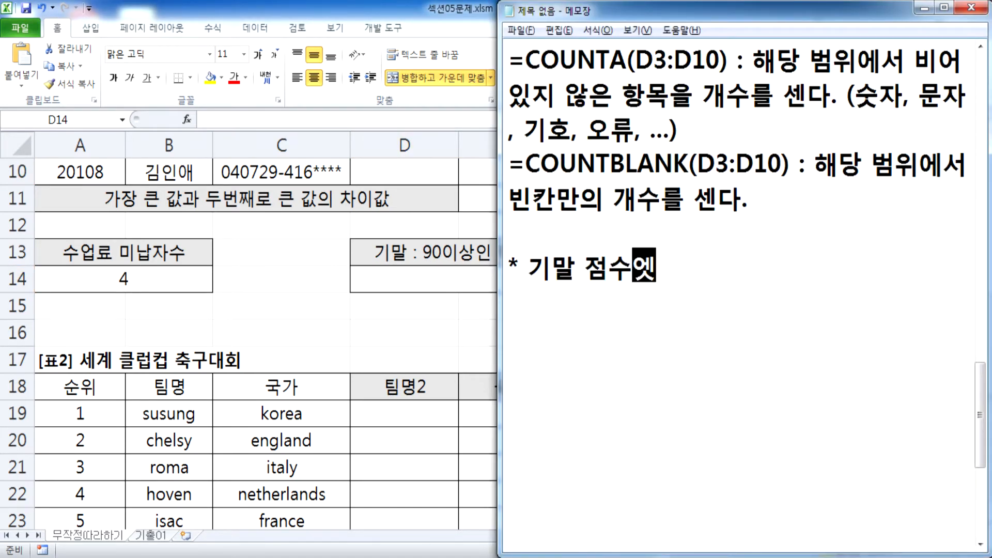
{"action": "type", "text": "점 이상"}
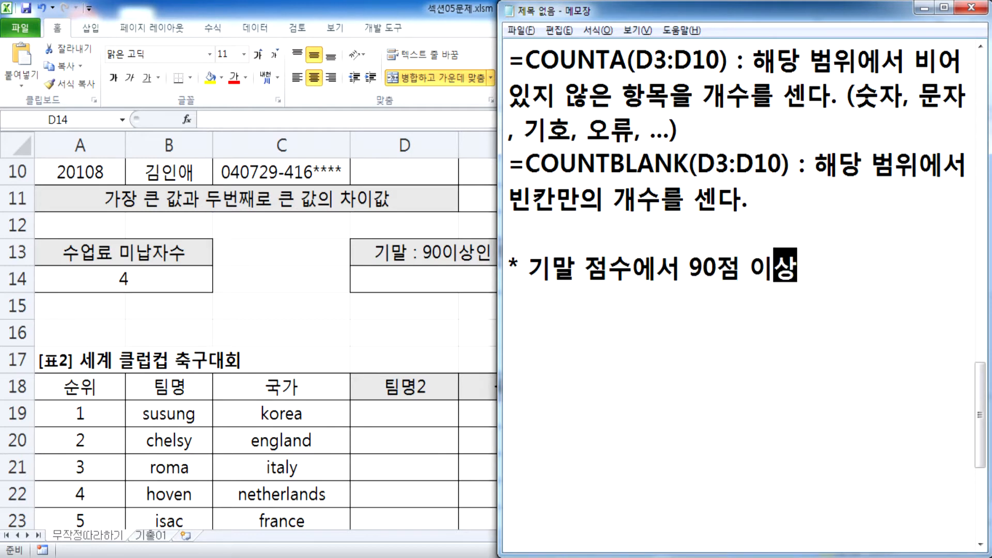
{"action": "type", "text": "인 ㅎ학생의 술"}
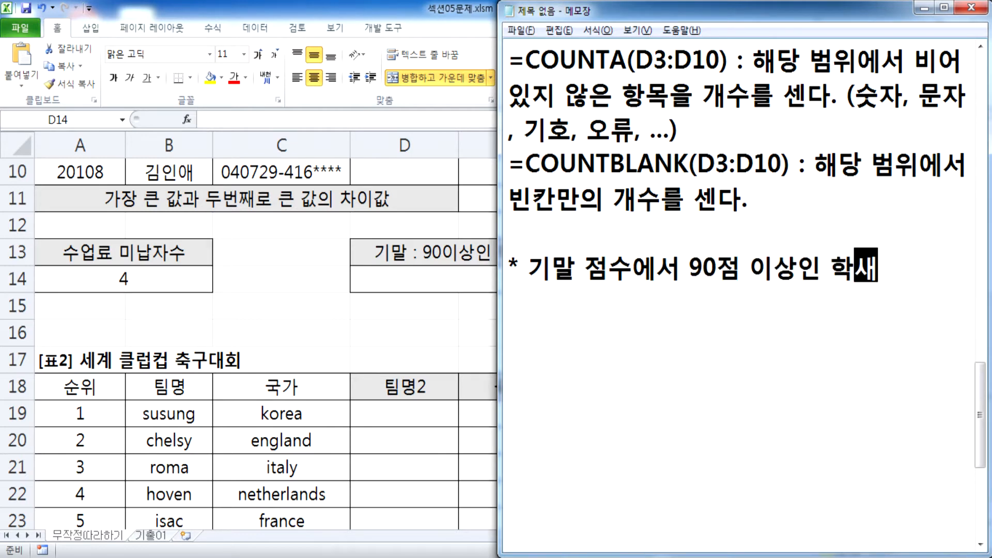
{"action": "type", "text": "를 계산("}
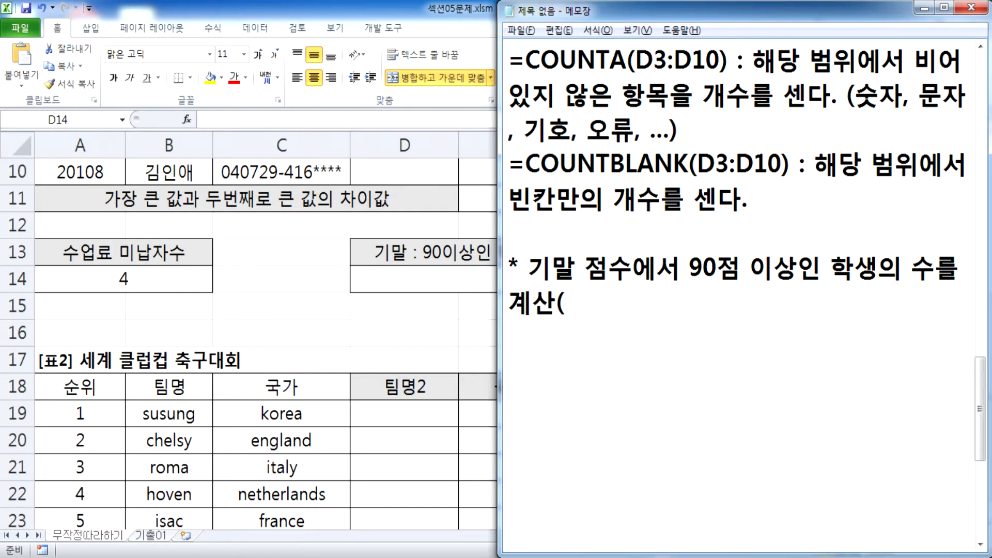
Finish the note's parenthesis with "COUNT, COUNTA, COUNTIF 함수중에서 선택)"
{"action": "type", "text": "COUNT, COUNTA, "}
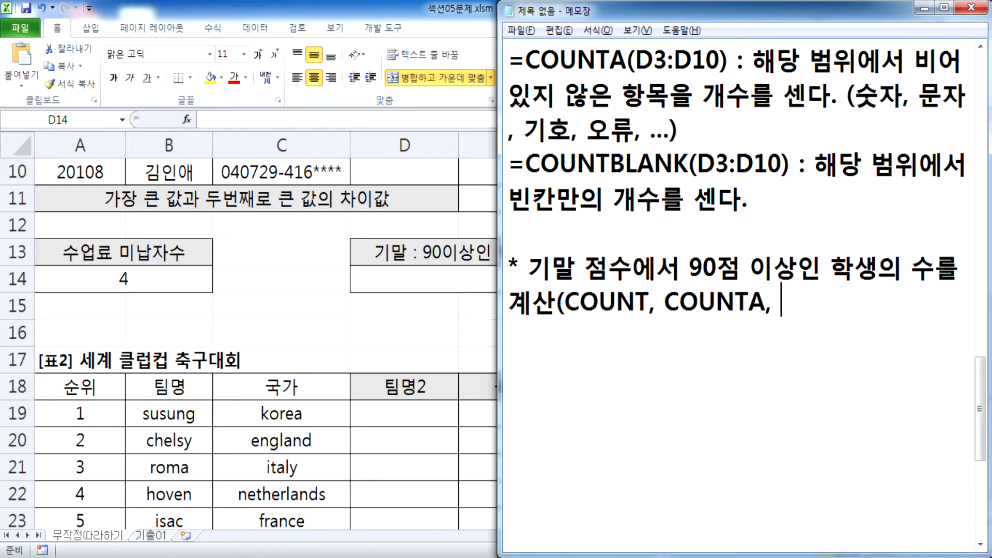
{"action": "type", "text": "COUNTIF"}
{"action": "type", "text": " GKA"}
{"action": "key", "text": "BackSpace"}
{"action": "key", "text": "BackSpace"}
{"action": "key", "text": "BackSpace"}
{"action": "key", "text": "Hangul"}
{"action": "type", "text": "ㅎ함수중에서 "}
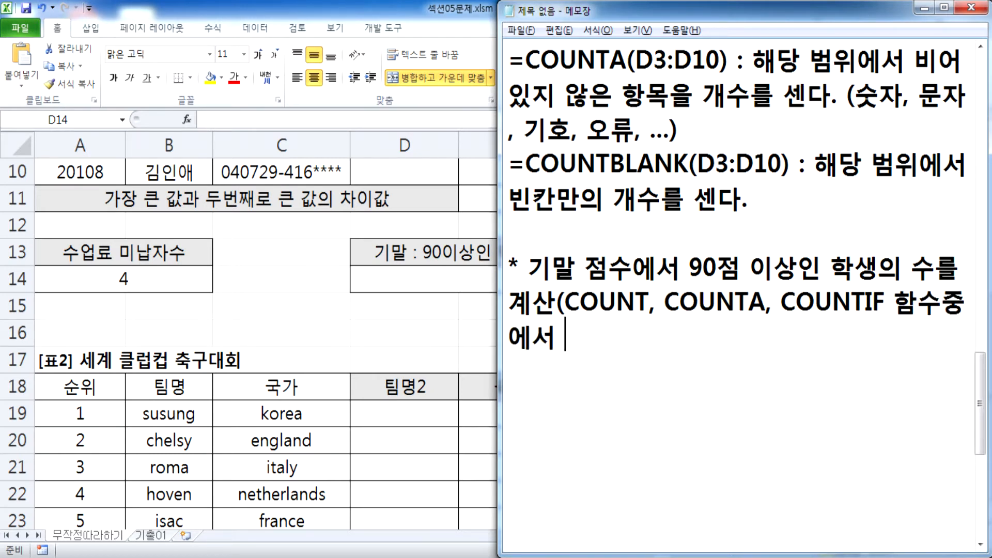
{"action": "type", "text": "선택)"}
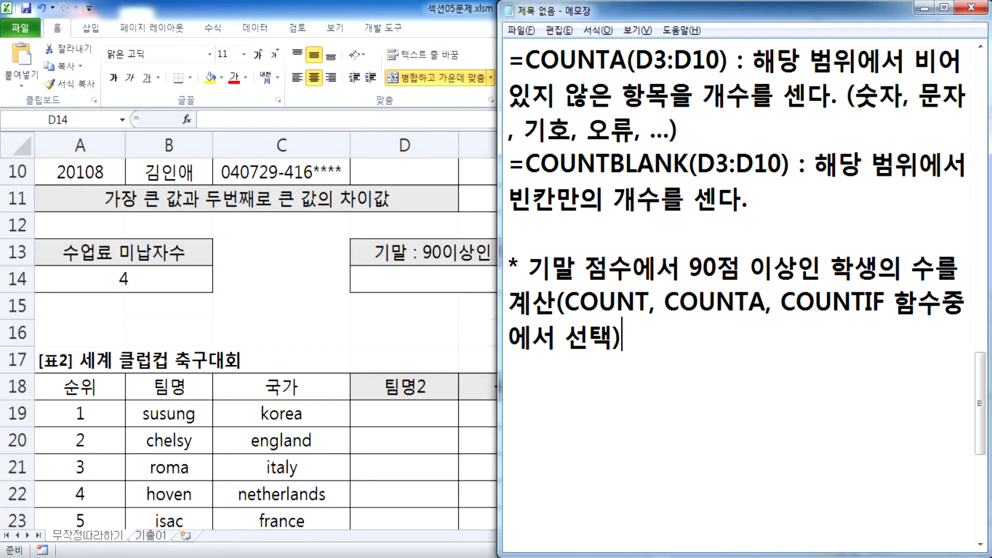
Switch to Excel and examine the 기말 scores in F3:F10
{"action": "left_click", "coordinate": [651, 302]}
{"action": "left_click", "coordinate": [449, 274]}
{"action": "scroll", "coordinate": [449, 258], "scroll_direction": "up", "scroll_amount": 3}
{"action": "left_click_drag", "start_coordinate": [615, 227], "coordinate": [627, 413]}
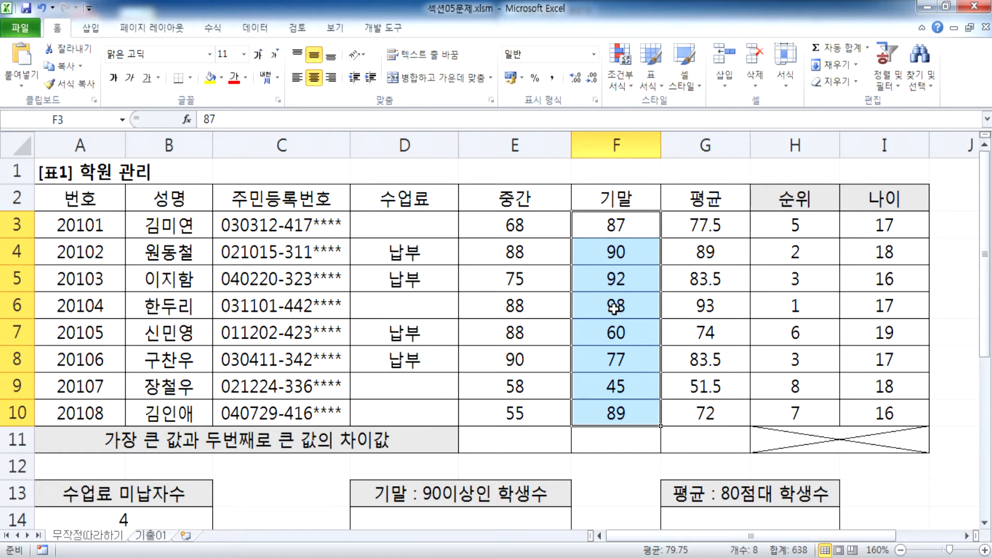
{"action": "scroll", "coordinate": [579, 318], "scroll_direction": "down", "scroll_amount": 1}
{"action": "scroll", "coordinate": [556, 334], "scroll_direction": "up", "scroll_amount": 1}
Clear the 기말 score in F4 as a test, select F3:F10 to check its count, and undo the deletion
{"action": "left_click", "coordinate": [622, 250]}
{"action": "key", "text": "Delete"}
{"action": "left_click_drag", "start_coordinate": [622, 226], "coordinate": [623, 408]}
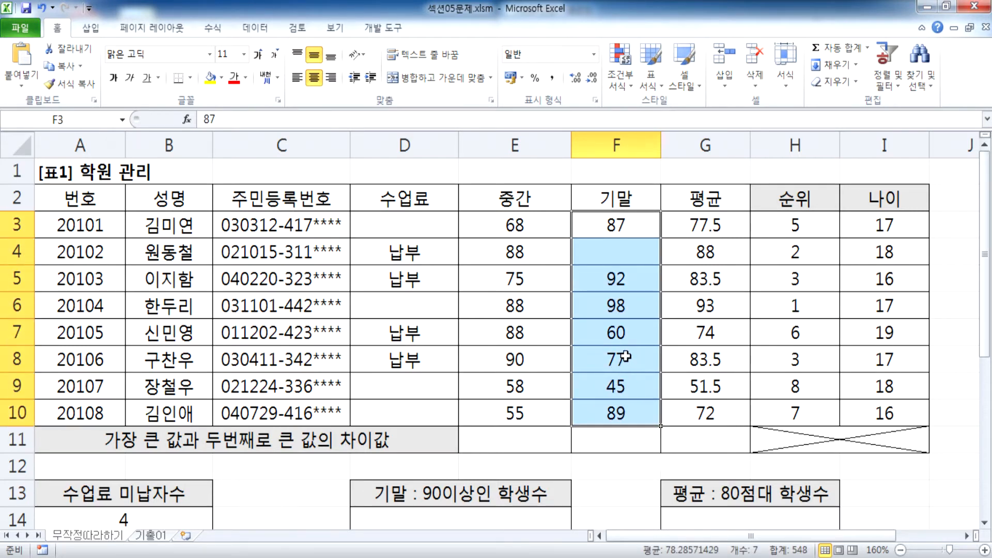
{"action": "key", "text": "ctrl+z"}
Compare the COUNTA and COUNTIF options in the Notepad note with the 기말 scores in F3:F10
{"action": "key", "text": "alt+Tab"}
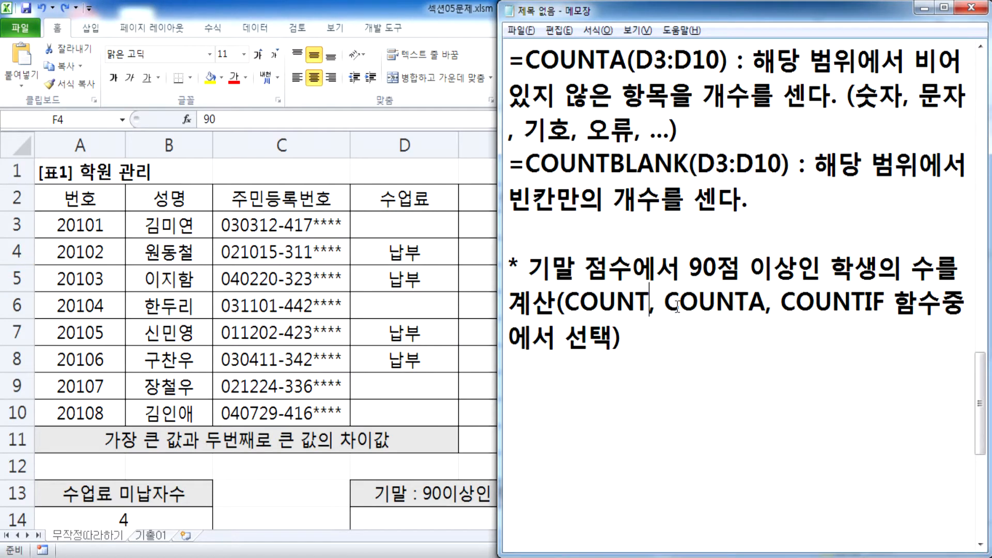
{"action": "left_click_drag", "start_coordinate": [665, 301], "coordinate": [759, 301]}
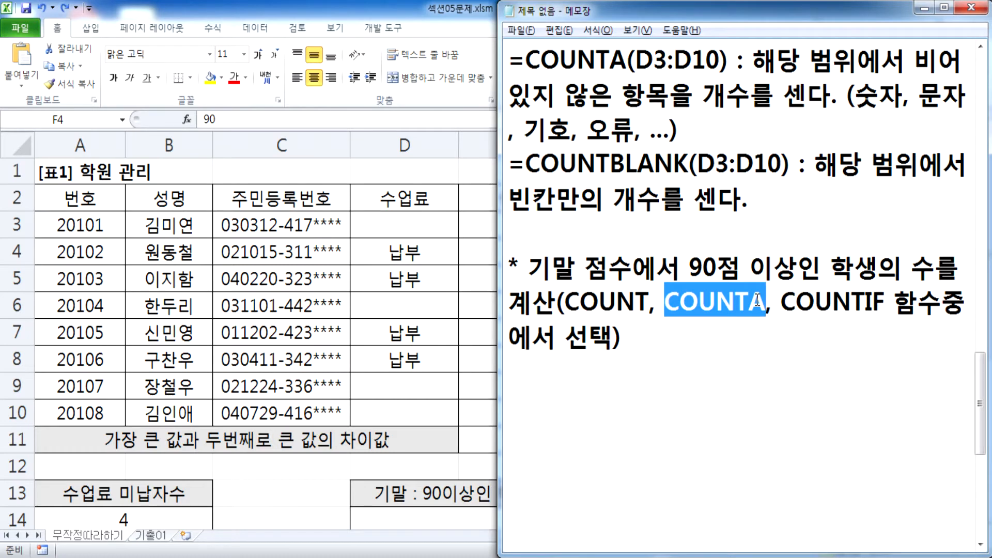
{"action": "key", "text": "alt+Tab"}
{"action": "left_click_drag", "start_coordinate": [615, 225], "coordinate": [617, 413]}
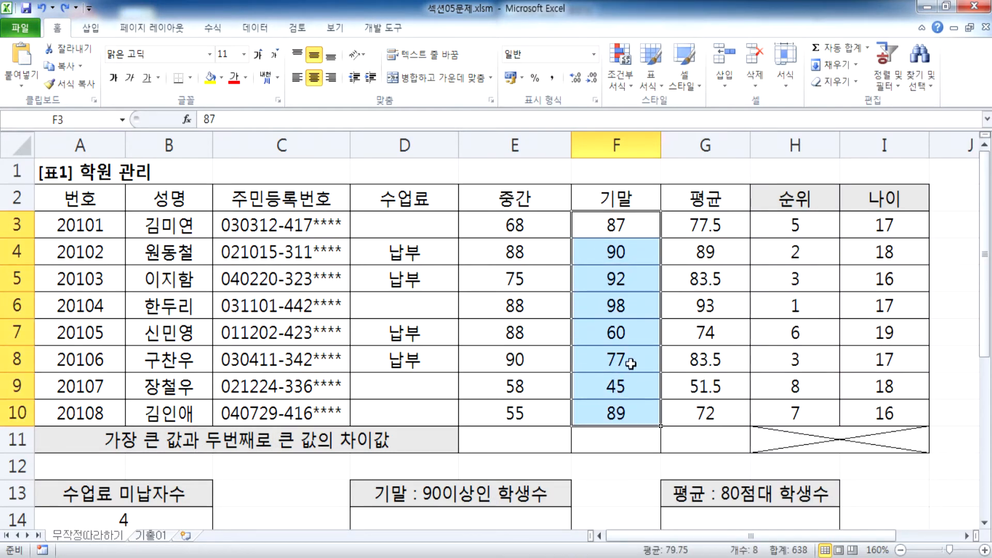
{"action": "key", "text": "alt+Tab"}
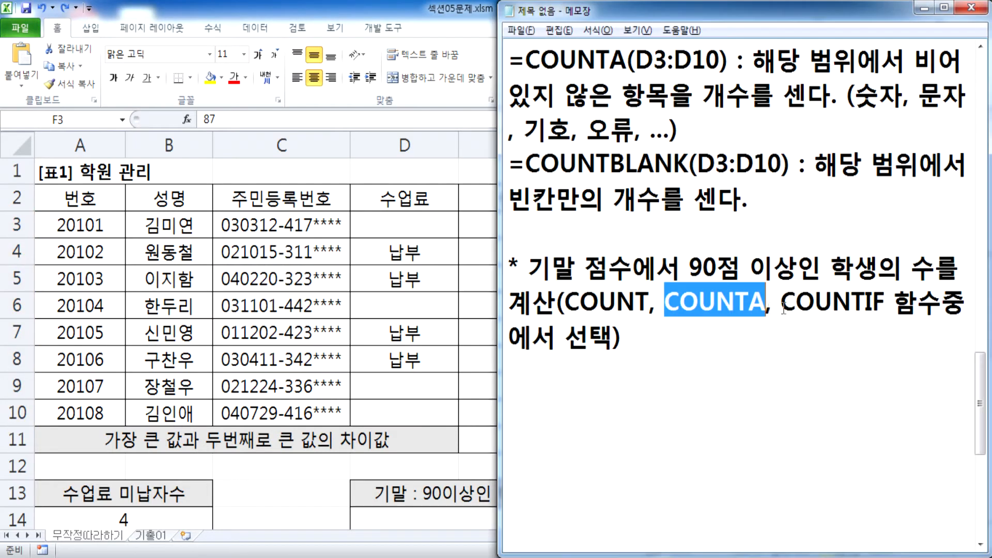
{"action": "left_click", "coordinate": [868, 303]}
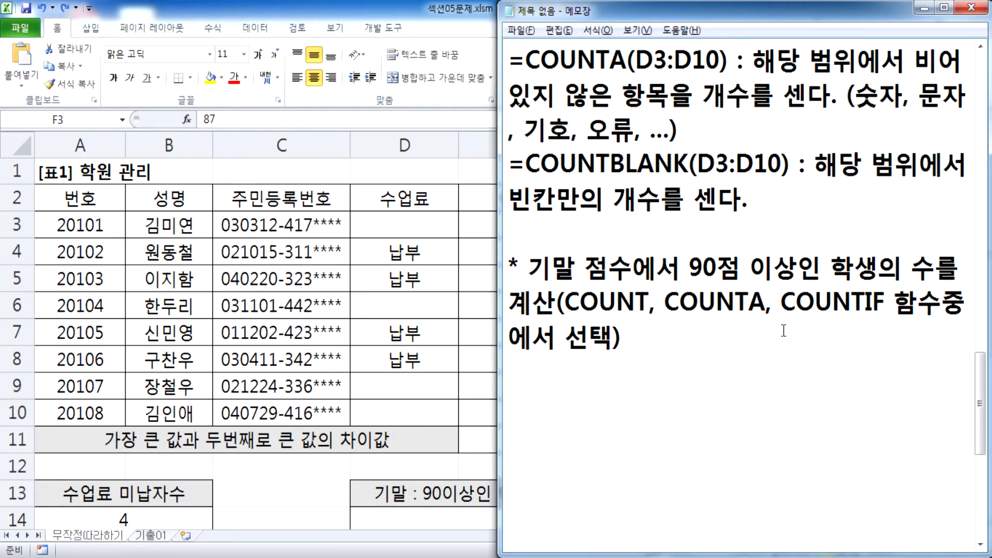
Add the line "=COUNTIF(범위, 조건) : 조건부 개수" below the 기말 note and start a new line
{"action": "scroll", "coordinate": [758, 332], "scroll_direction": "down", "scroll_amount": 1}
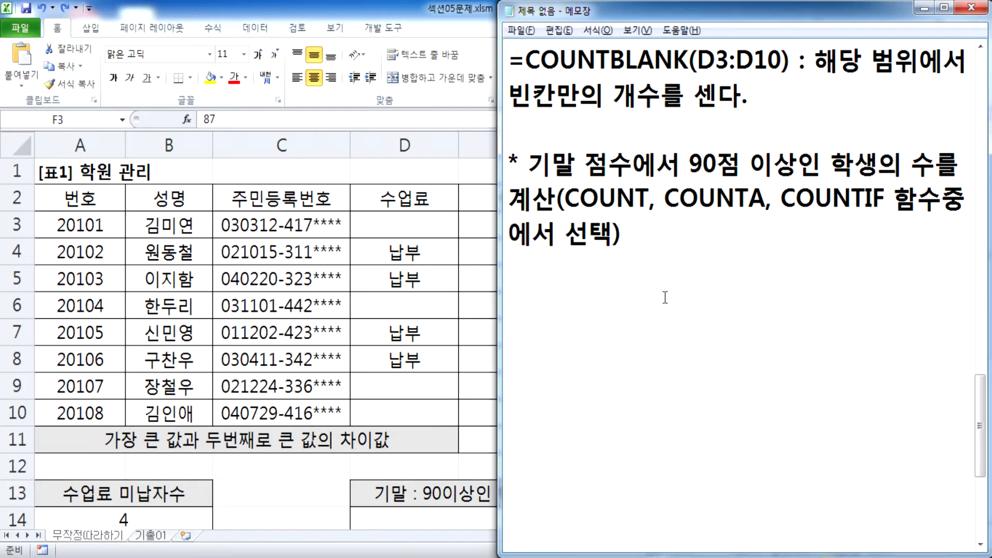
{"action": "scroll", "coordinate": [654, 292], "scroll_direction": "down", "scroll_amount": 1}
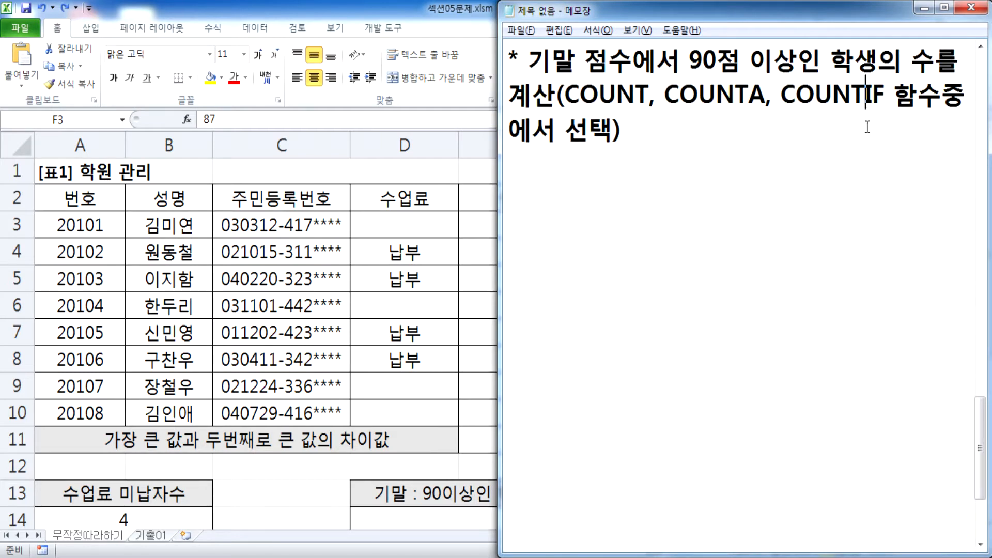
{"action": "left_click", "coordinate": [671, 204]}
{"action": "type", "text": "=COUNTIF("}
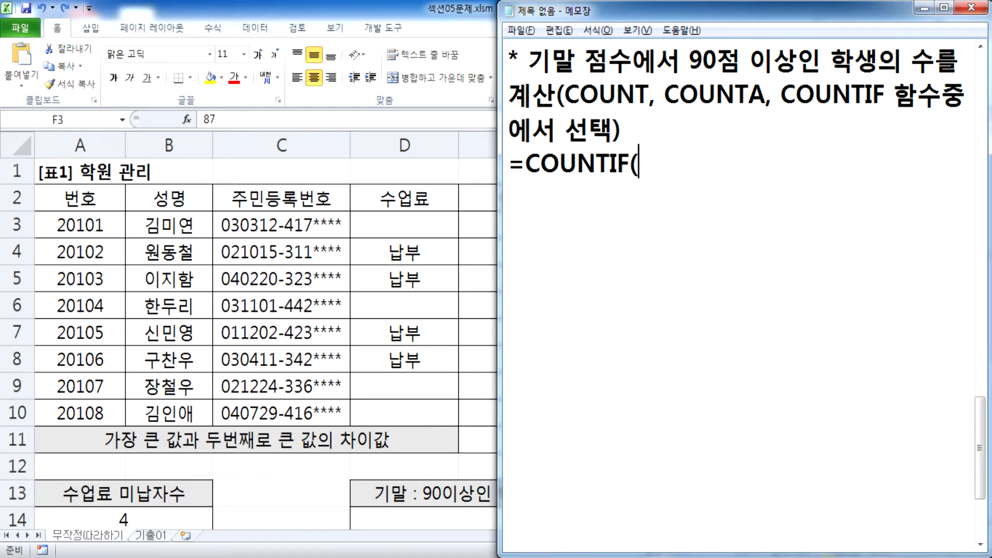
{"action": "type", "text": "범위"}
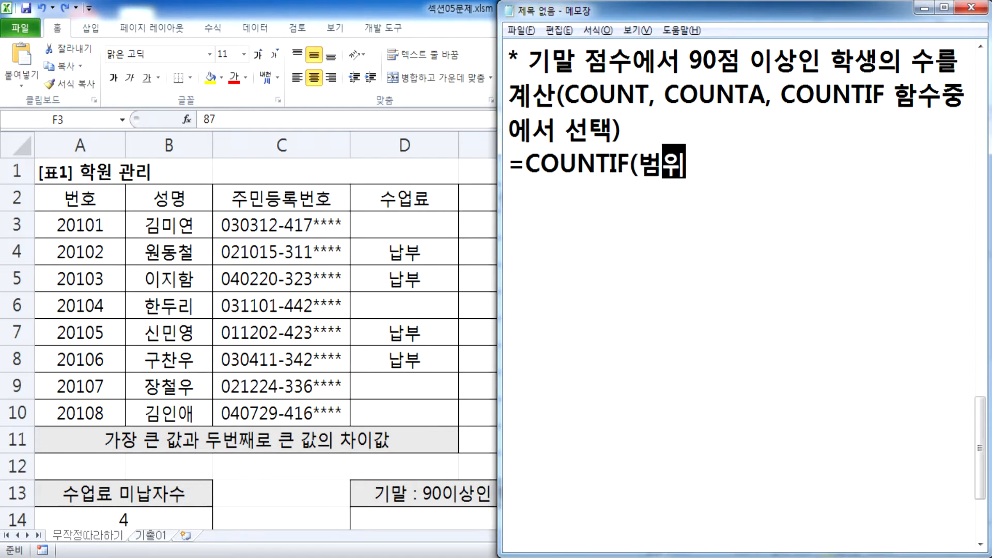
{"action": "type", "text": ", ㅈ조건) : 조건"}
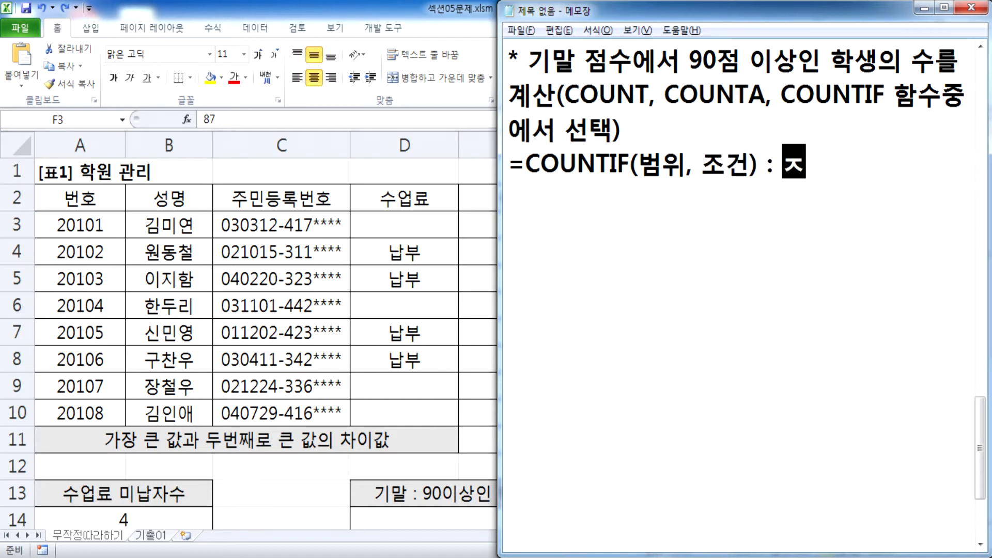
{"action": "type", "text": "부 개수"}
{"action": "key", "text": "Return"}
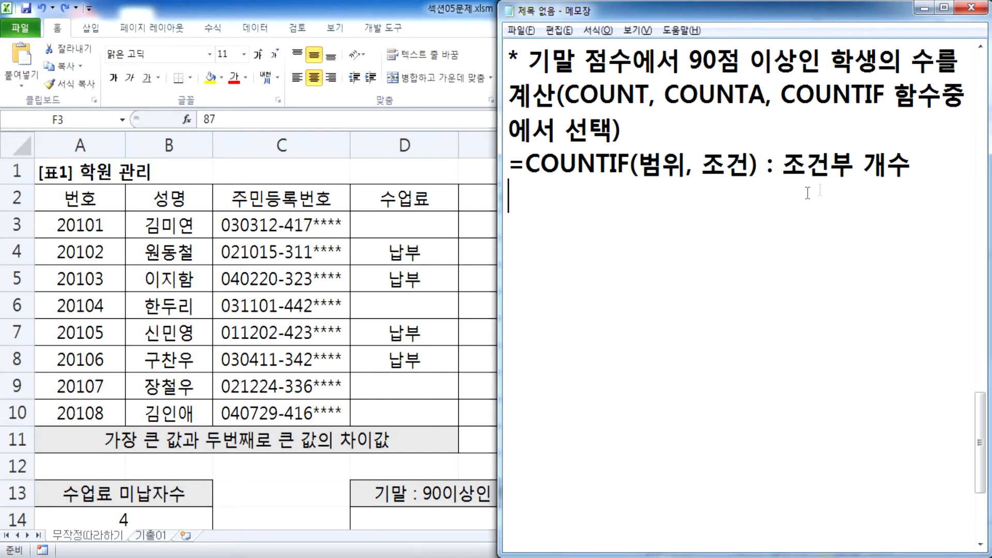
Write a second formula line reading "=COUNTIF(범위, 90점 이상)" below the COUNTIF description
{"action": "left_click_drag", "start_coordinate": [701, 164], "coordinate": [750, 164]}
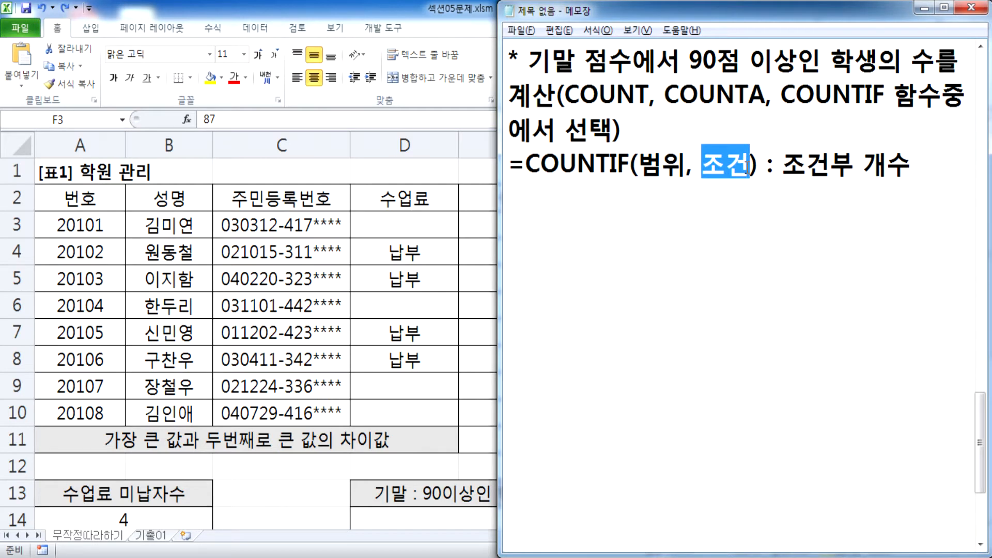
{"action": "left_click", "coordinate": [516, 197]}
{"action": "type", "text": "=COUNTIF("}
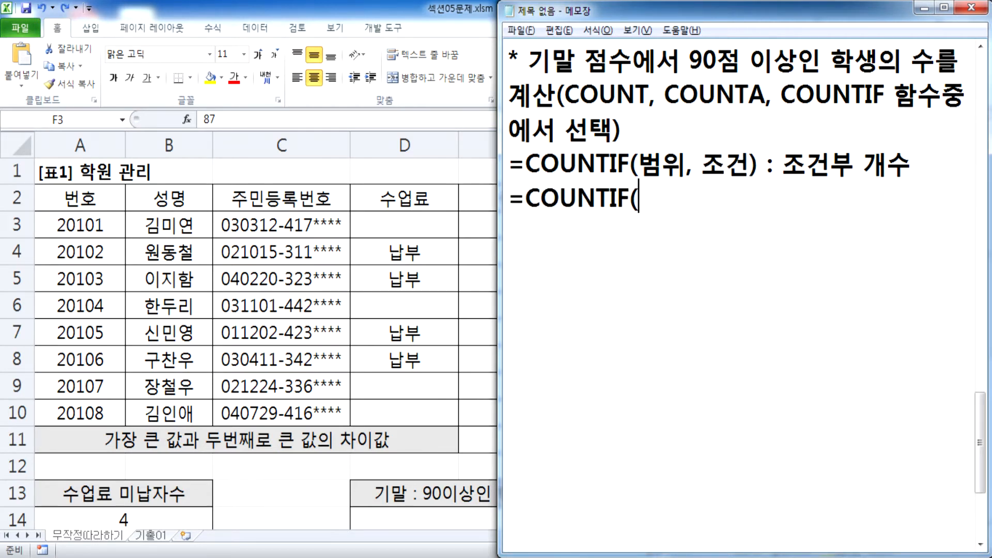
{"action": "type", "text": "범위, ㅈ조건)"}
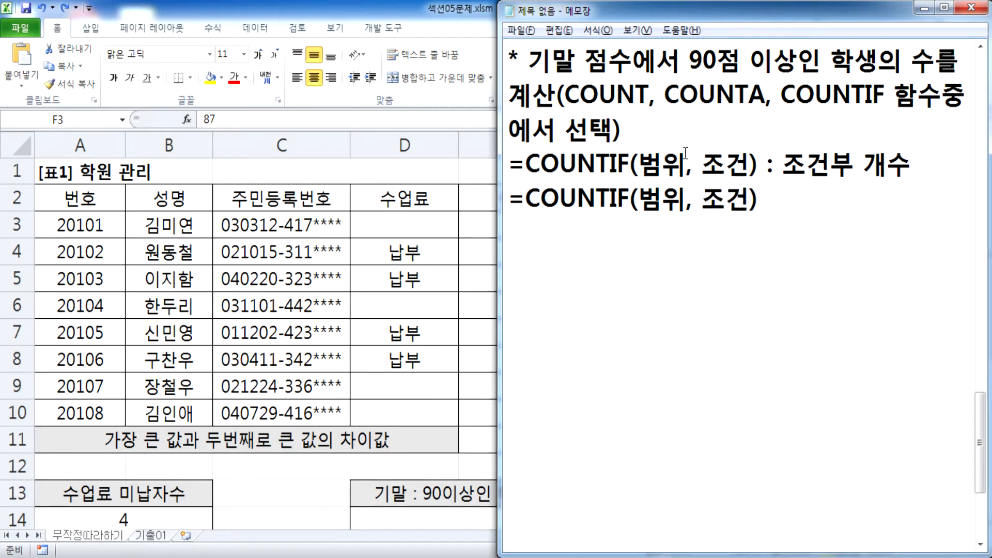
{"action": "left_click_drag", "start_coordinate": [702, 198], "coordinate": [741, 204]}
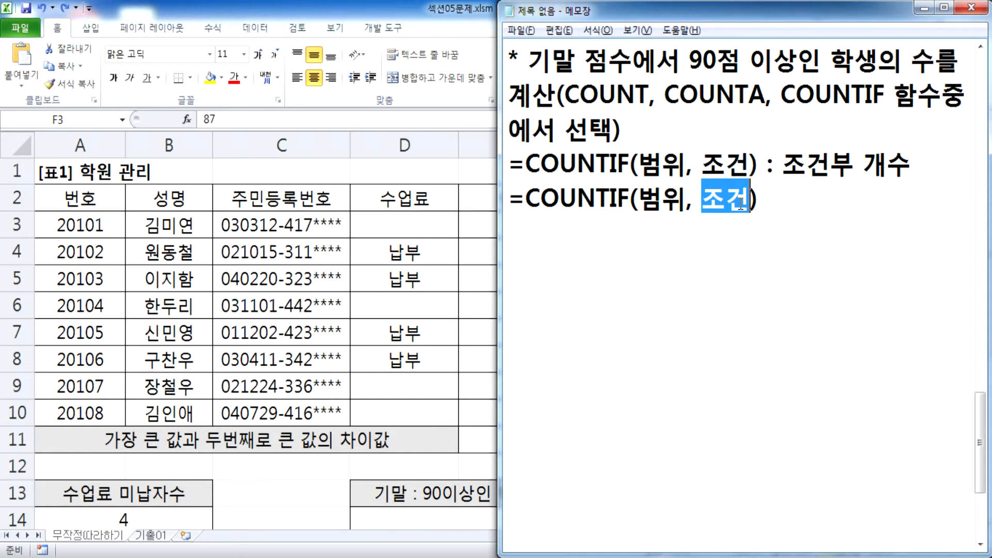
{"action": "type", "text": "90점 이상"}
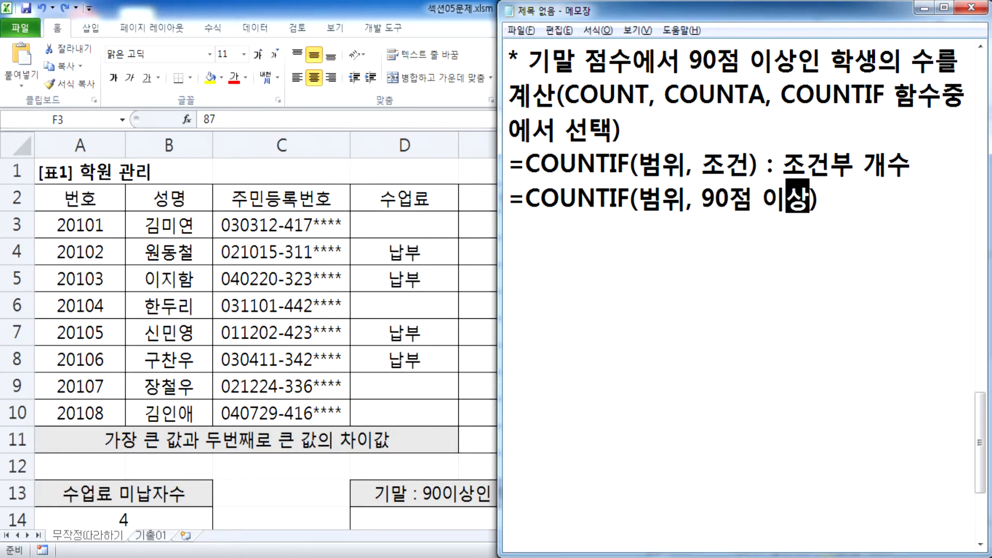
Replace the 범위 argument in the second COUNTIF line with "기말 점수 영역"
{"action": "key", "text": "Left"}
{"action": "key", "text": "Left"}
{"action": "key", "text": "Left"}
{"action": "key", "text": "Left"}
{"action": "key", "text": "Left"}
{"action": "key", "text": "Left"}
{"action": "key", "text": "Left"}
{"action": "key", "text": "Left"}
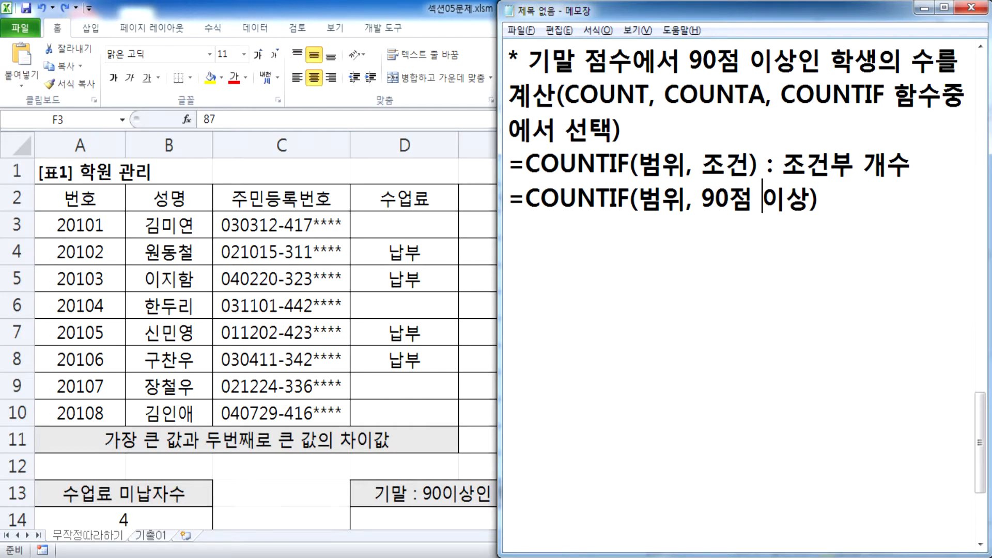
{"action": "key", "text": "shift+Left"}
{"action": "key", "text": "shift+Left"}
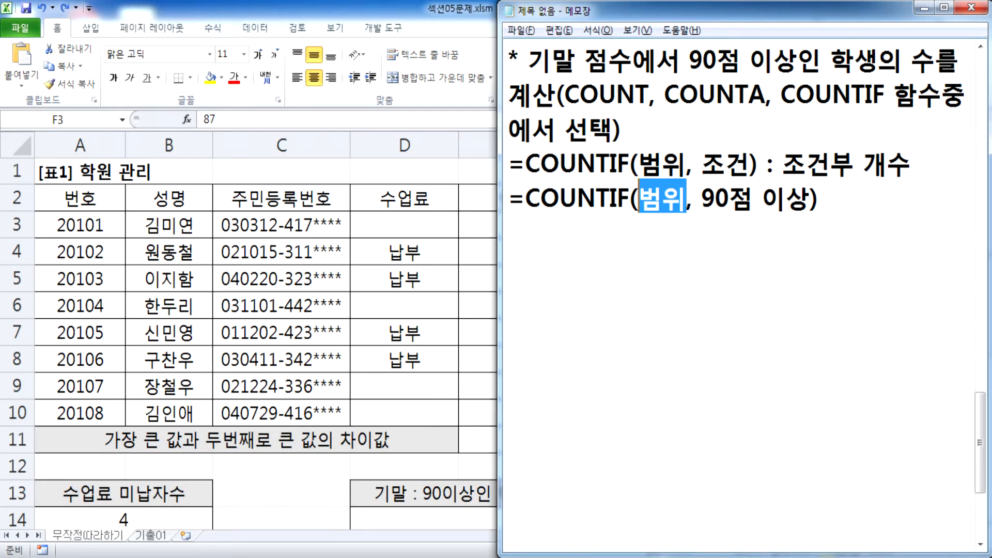
{"action": "key", "text": "alt+Tab"}
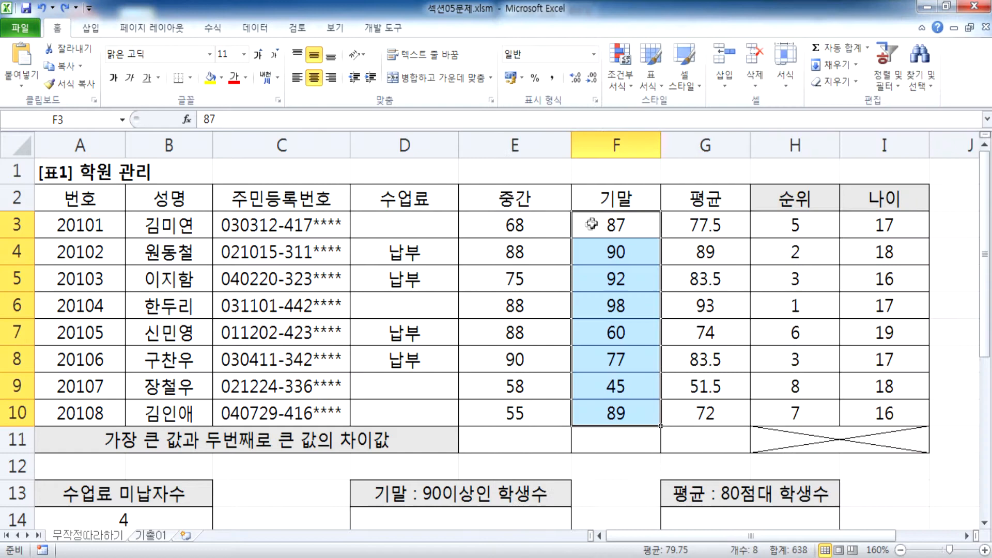
{"action": "key", "text": "alt+Tab"}
{"action": "type", "text": "김말 점수"}
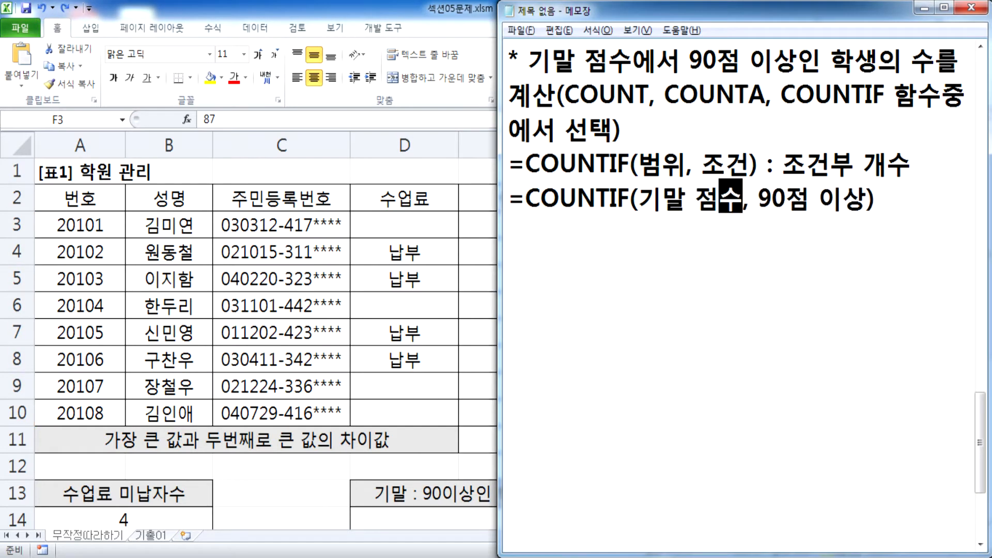
{"action": "type", "text": " 영역"}
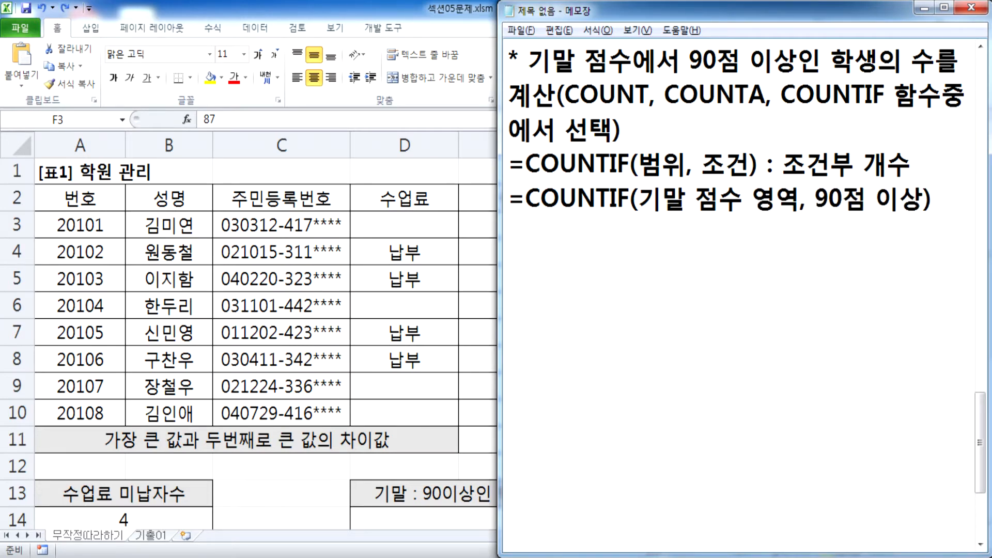
Switch to Excel and compare the 성명 and 주민등록번호 columns with the 기말 scores to identify the range to count
{"action": "key", "text": "alt+Tab"}
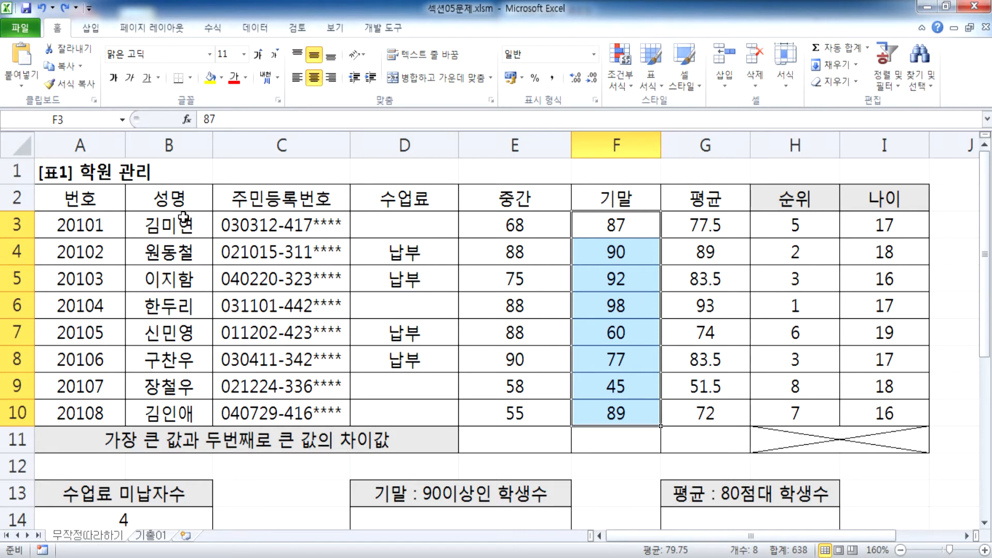
{"action": "left_click_drag", "start_coordinate": [183, 216], "coordinate": [181, 401]}
{"action": "left_click_drag", "start_coordinate": [254, 226], "coordinate": [265, 420]}
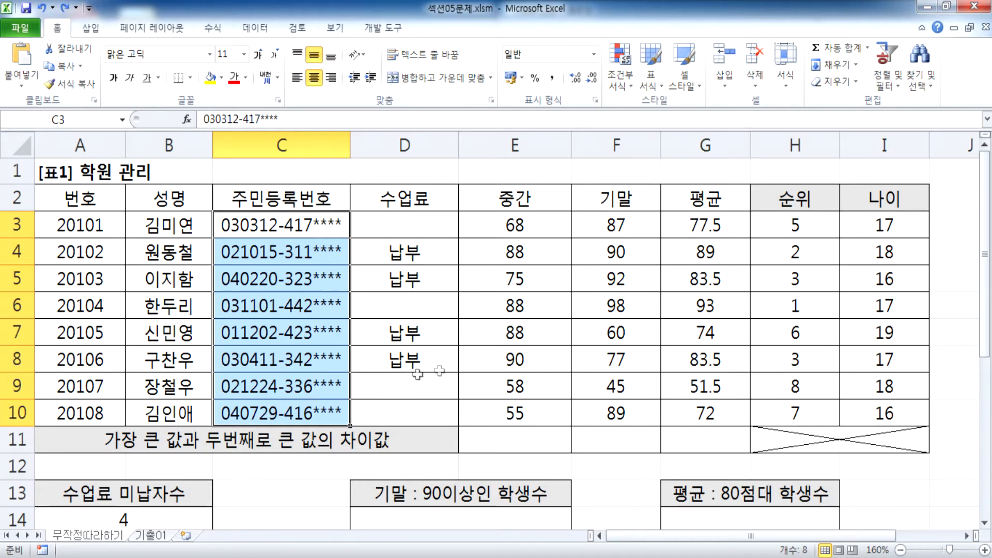
{"action": "left_click_drag", "start_coordinate": [617, 233], "coordinate": [624, 409]}
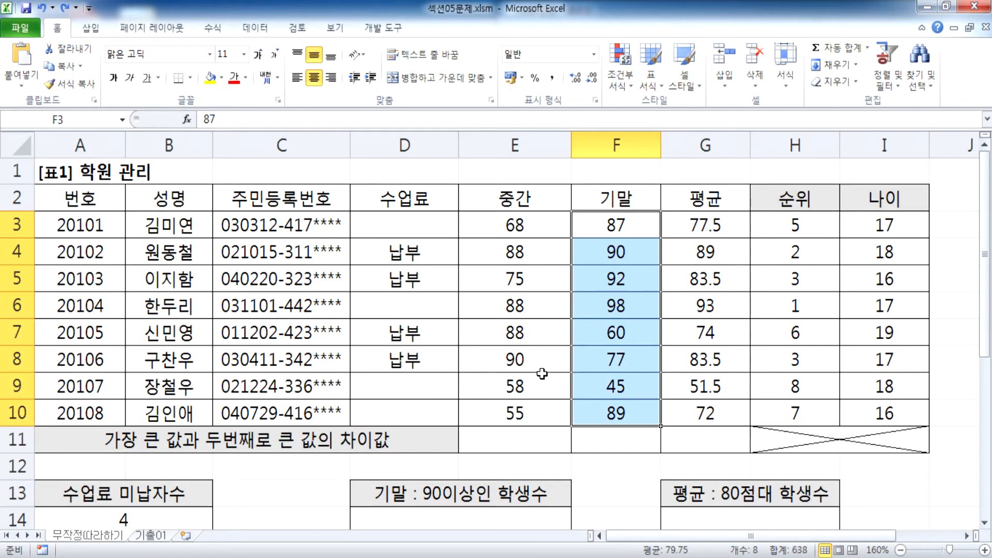
Switch to Notepad and duplicate the "=COUNTIF(기말 점수 영역, 90점 이상)" line directly below itself
{"action": "key", "text": "alt+Tab"}
{"action": "left_click_drag", "start_coordinate": [512, 201], "coordinate": [513, 222]}
{"action": "key", "text": "ctrl+c"}
{"action": "left_click", "coordinate": [514, 233]}
{"action": "key", "text": "ctrl+v"}
Replace "기말 점수 영역" in the duplicated COUNTIF line with the cell range F3:F10
{"action": "left_click_drag", "start_coordinate": [639, 231], "coordinate": [801, 231]}
{"action": "key", "text": "alt+Tab"}
{"action": "key", "text": "alt+Tab"}
{"action": "type", "text": "F3:F"}
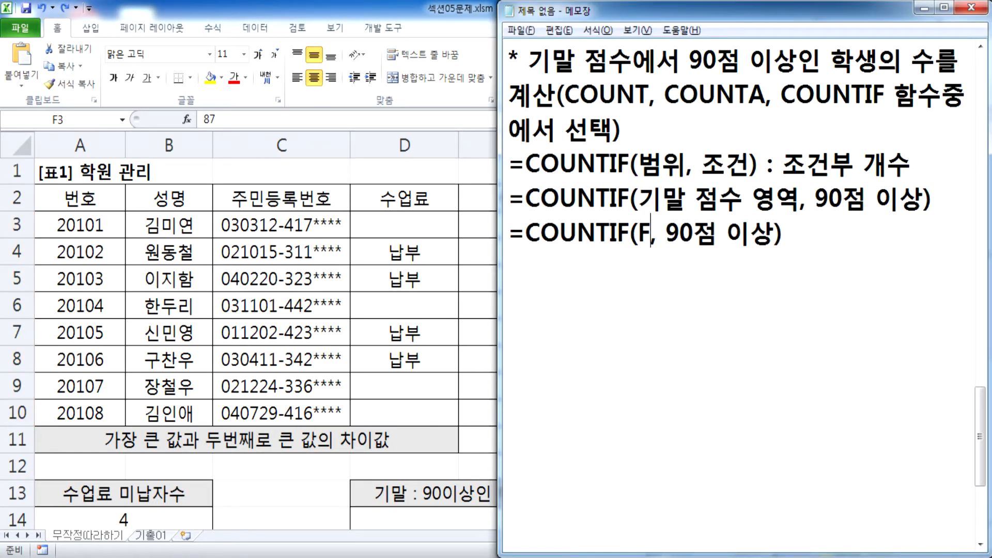
{"action": "type", "text": "10"}
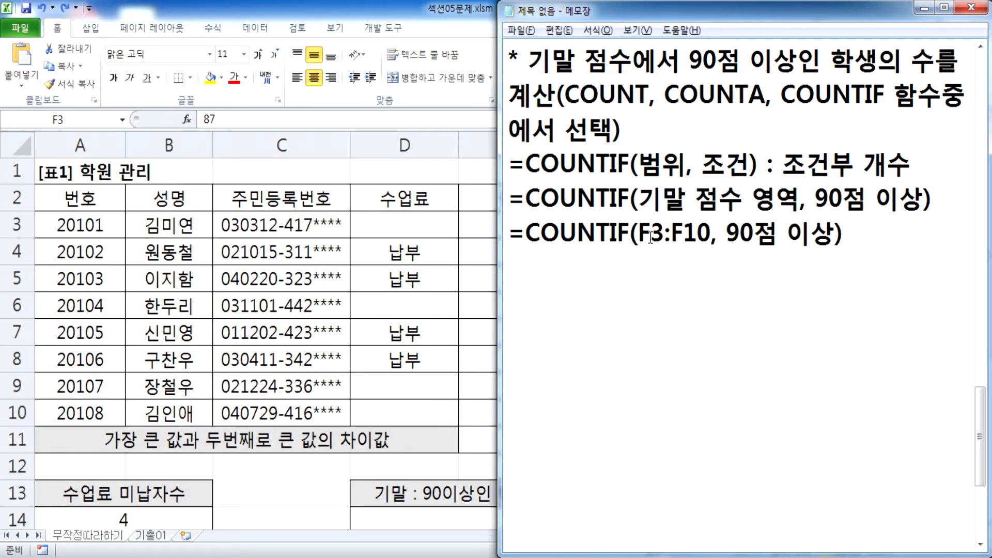
Check the 기말 scores in Excel, and replace "90점 이상" in the last COUNTIF line with the quoted condition ">=90"
{"action": "key", "text": "alt+Tab"}
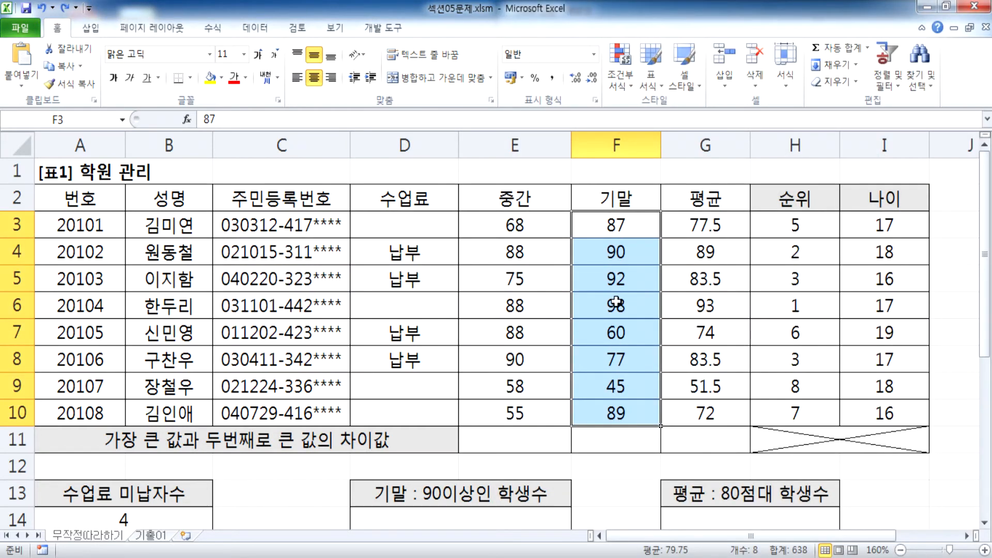
{"action": "key", "text": "alt+Tab"}
{"action": "left_click_drag", "start_coordinate": [727, 232], "coordinate": [835, 234]}
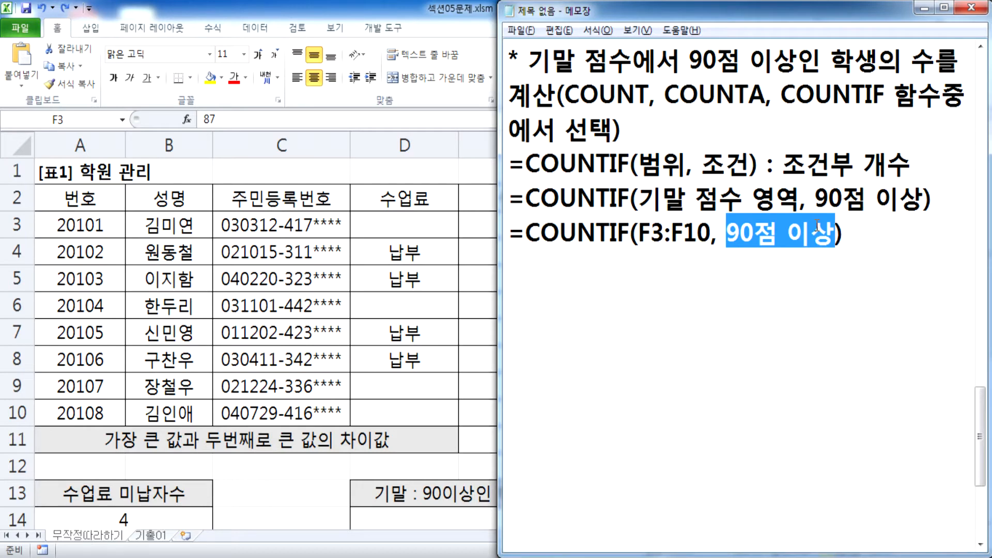
{"action": "type", "text": "\"\""}
{"action": "key", "text": "Left"}
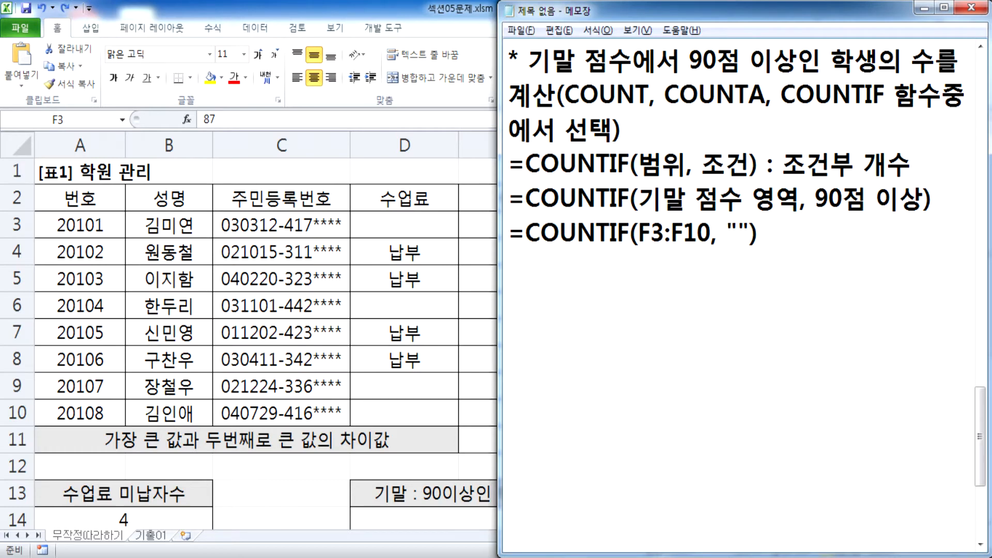
{"action": "type", "text": ">=90"}
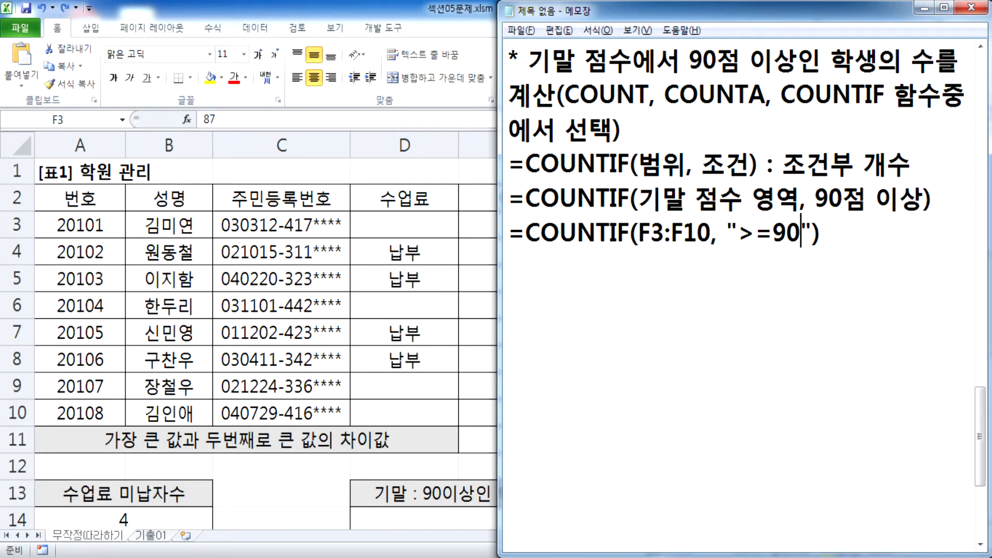
Review the range F3:F10 and the quoted ">=90" condition in the finished COUNTIF formula
{"action": "left_click_drag", "start_coordinate": [639, 232], "coordinate": [712, 232]}
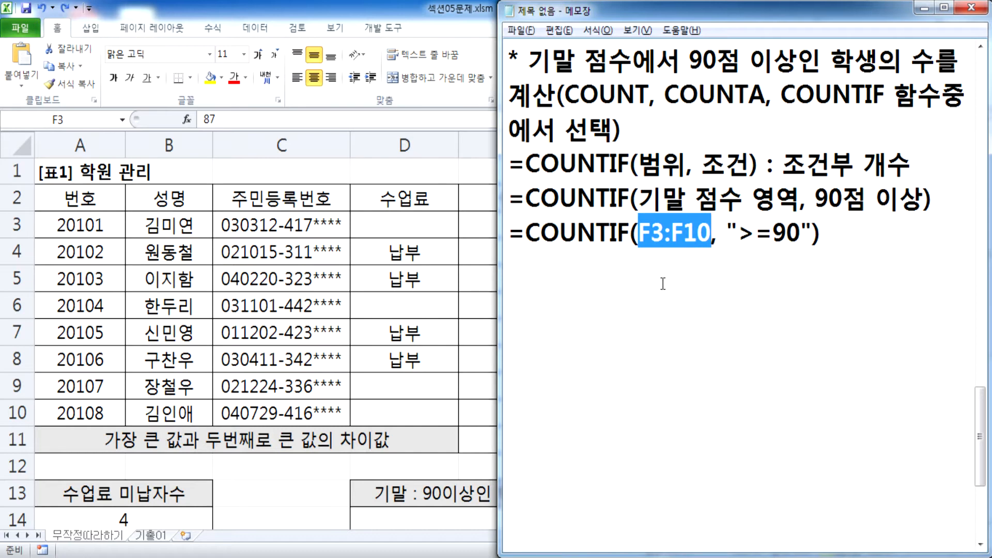
{"action": "left_click_drag", "start_coordinate": [740, 232], "coordinate": [800, 233]}
{"action": "mouse_move", "coordinate": [738, 233]}
{"action": "left_mouse_down"}
{"action": "mouse_move", "coordinate": [773, 233]}
{"action": "mouse_move", "coordinate": [739, 232]}
{"action": "left_mouse_up"}
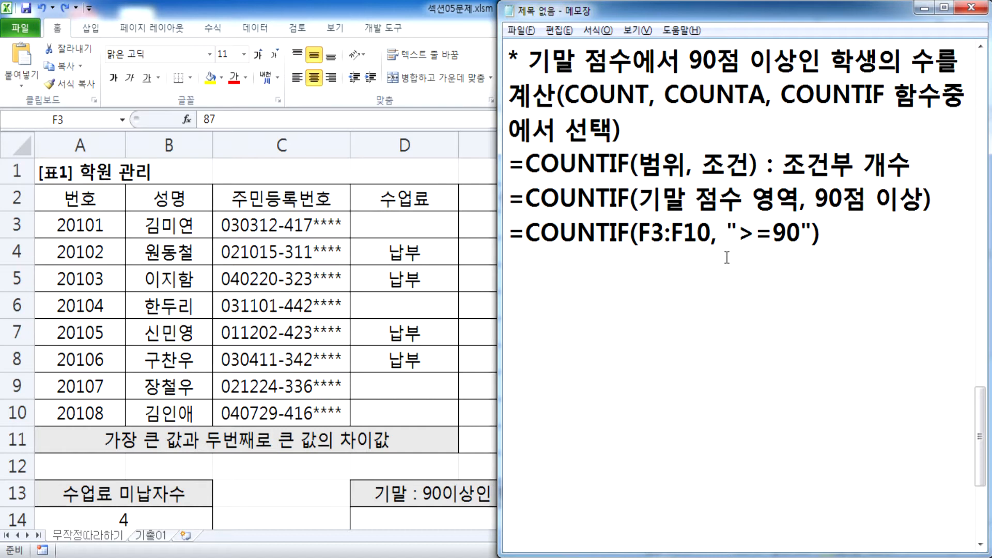
{"action": "left_click_drag", "start_coordinate": [726, 227], "coordinate": [812, 230]}
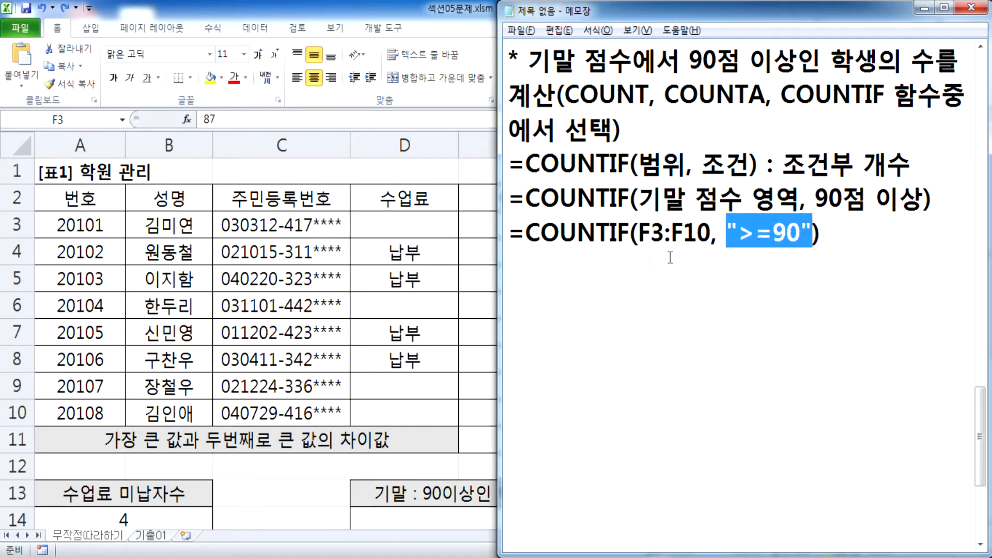
Compare the 기말 score in cell F4 with the quoted condition ">=90" in the last COUNTIF line in Notepad
{"action": "left_click", "coordinate": [604, 261]}
{"action": "key", "text": "alt+Tab"}
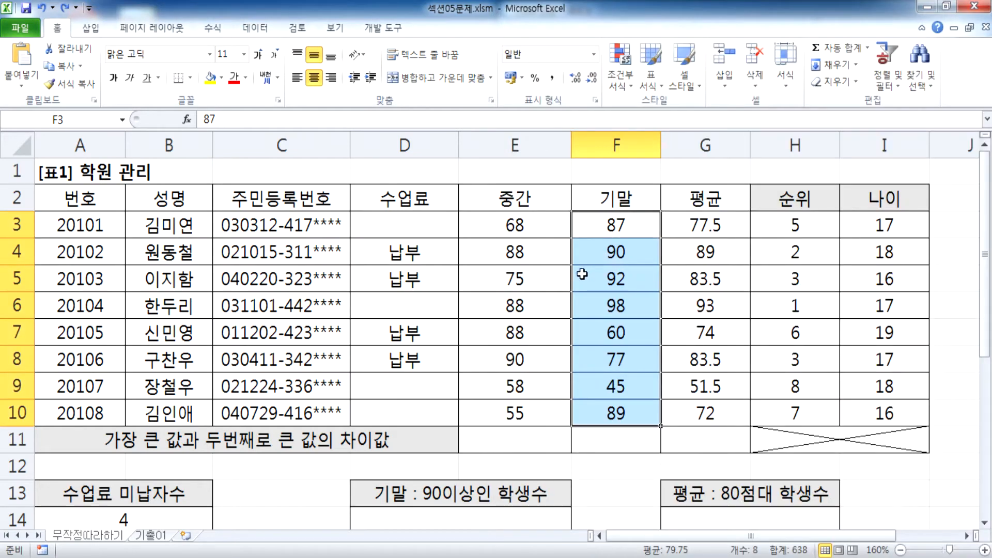
{"action": "double_click", "coordinate": [639, 252]}
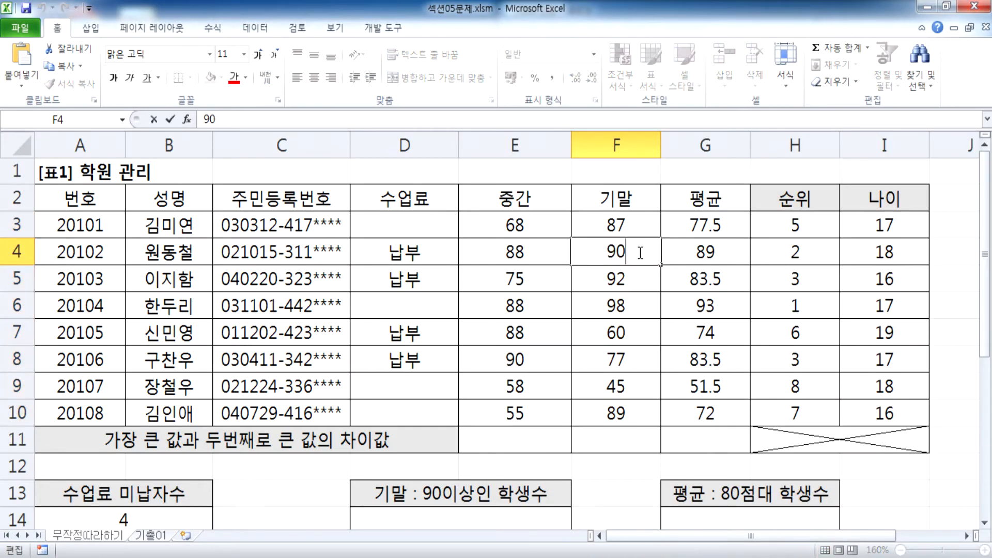
{"action": "key", "text": "alt+Tab"}
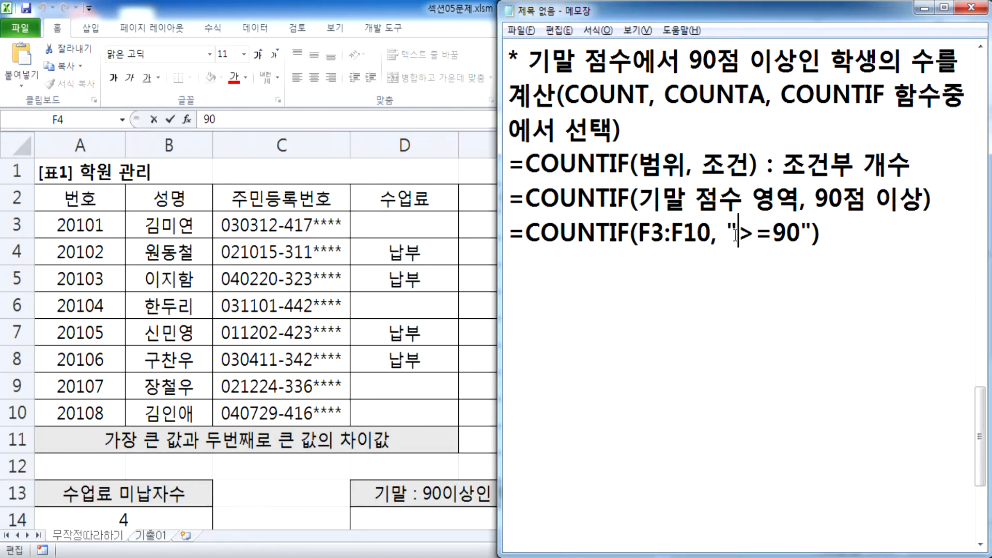
{"action": "left_click_drag", "start_coordinate": [725, 234], "coordinate": [821, 234]}
{"action": "left_click", "coordinate": [767, 235]}
{"action": "left_click_drag", "start_coordinate": [738, 235], "coordinate": [802, 235]}
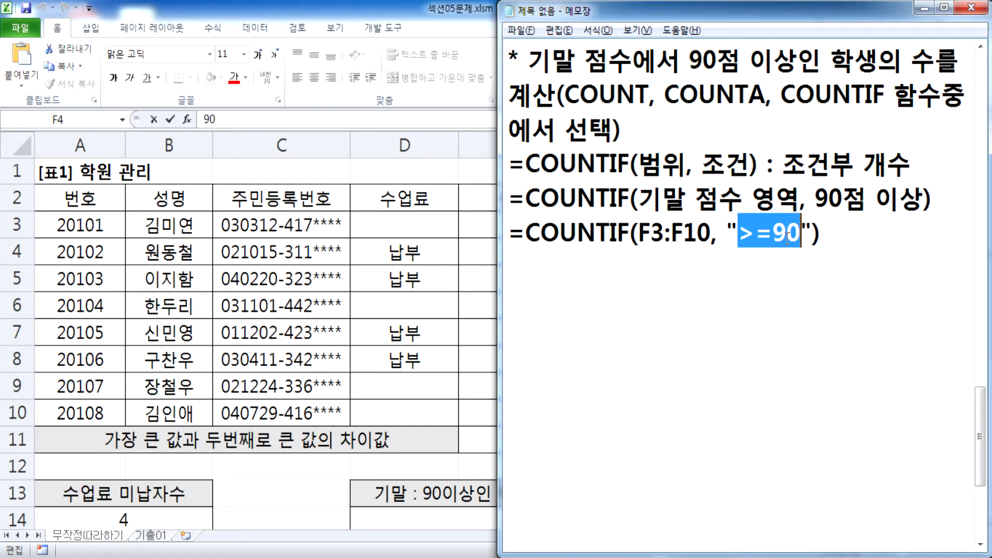
{"action": "left_click", "coordinate": [733, 259]}
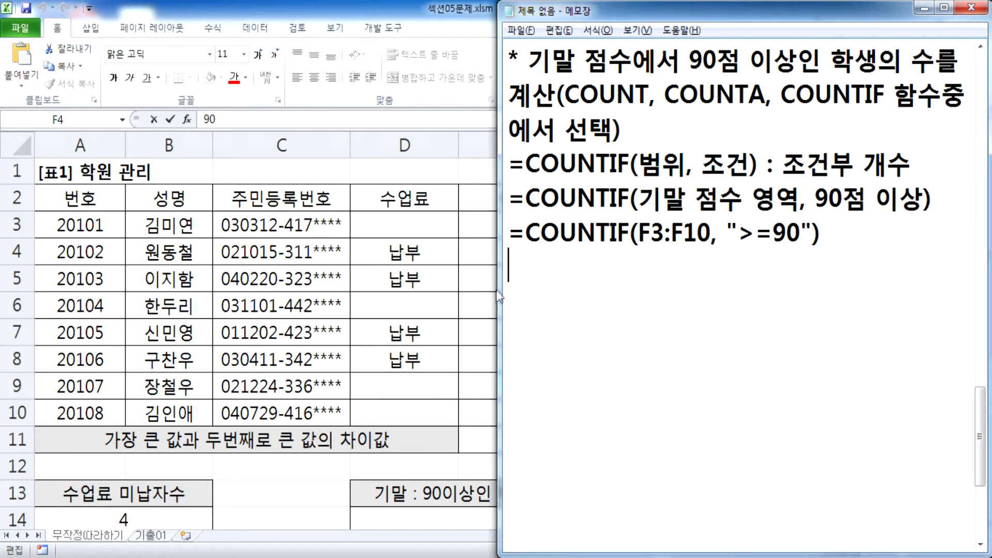
Switch to Excel and begin a COUNTIF formula in D14 under 기말 : 90이상인 학생수, with range F3:F10 and condition ">=90"
{"action": "left_click", "coordinate": [426, 337]}
{"action": "scroll", "coordinate": [468, 337], "scroll_direction": "down", "scroll_amount": 2}
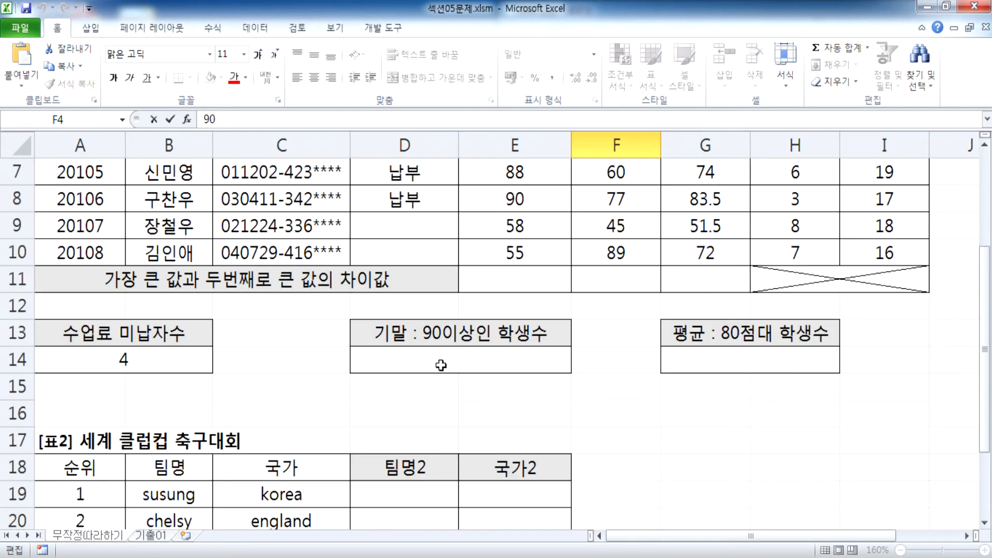
{"action": "left_click", "coordinate": [439, 359]}
{"action": "type", "text": "="}
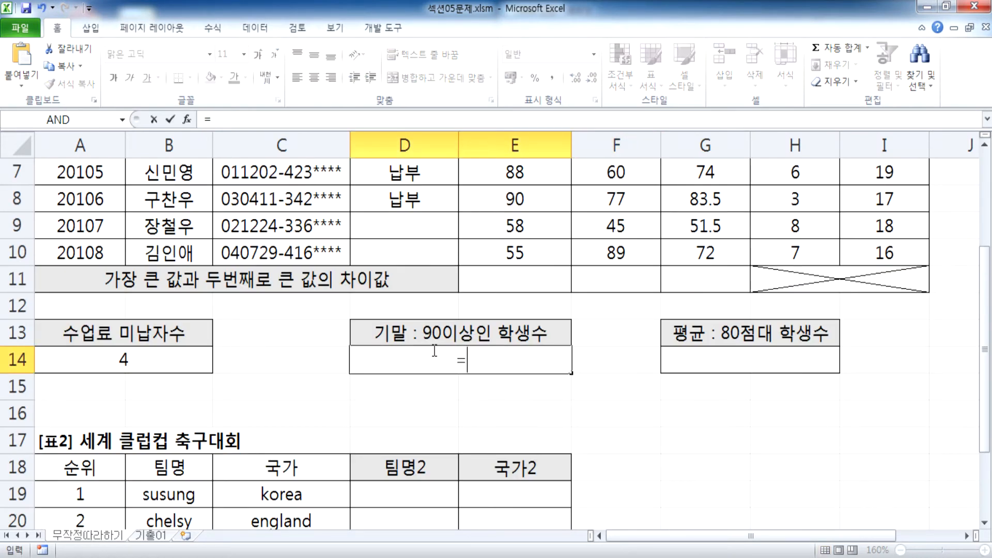
{"action": "type", "text": "COUNTIF"}
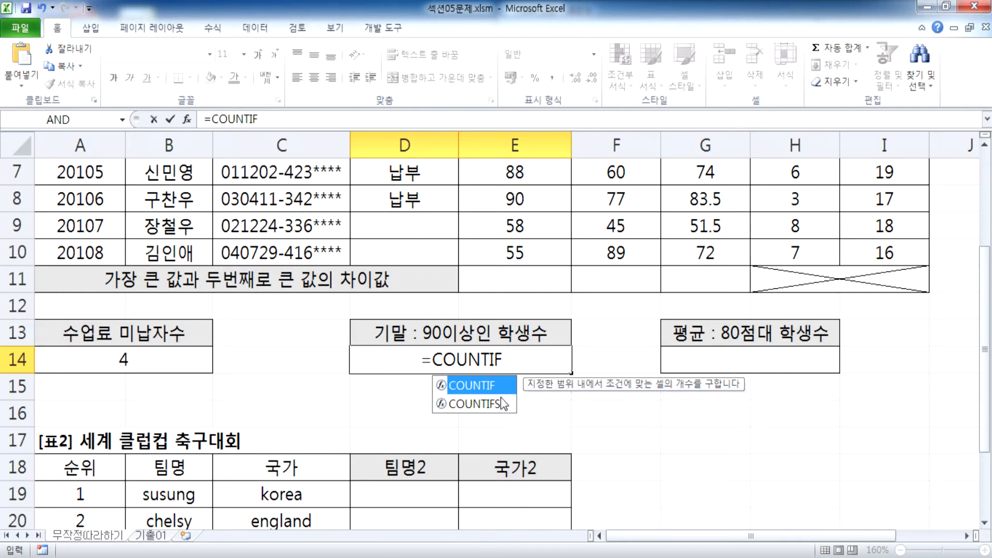
{"action": "type", "text": "("}
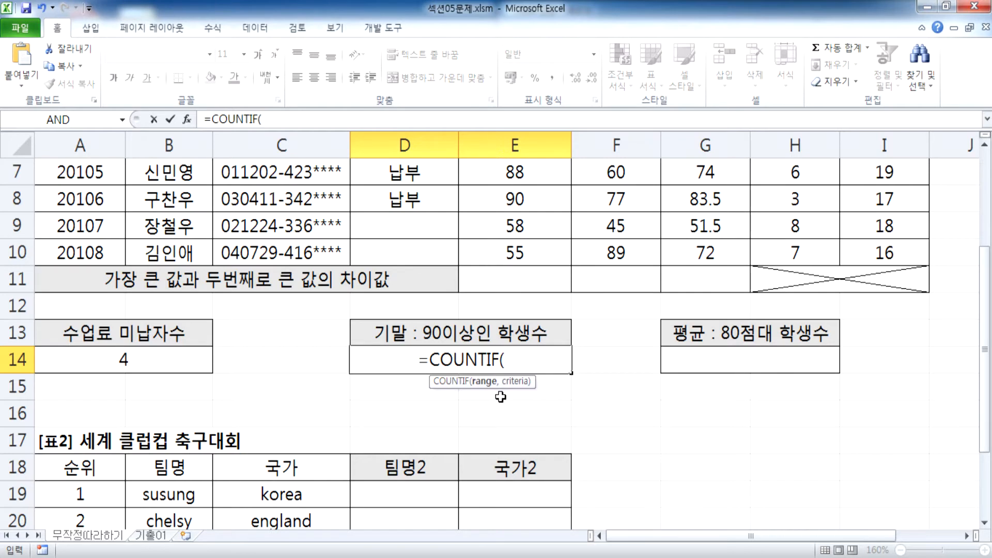
{"action": "scroll", "coordinate": [498, 397], "scroll_direction": "down", "scroll_amount": 2}
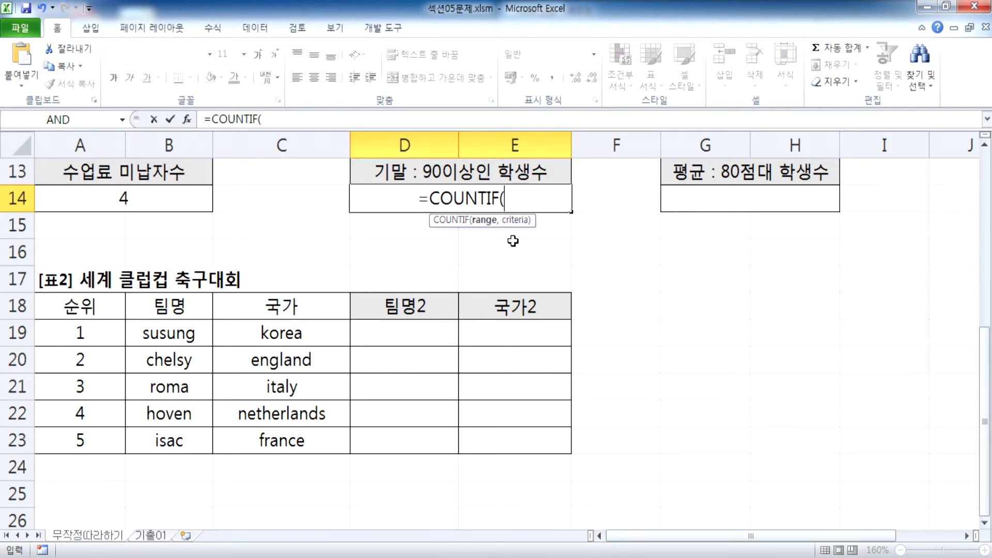
{"action": "scroll", "coordinate": [513, 241], "scroll_direction": "up", "scroll_amount": 4}
{"action": "left_click_drag", "start_coordinate": [623, 226], "coordinate": [643, 412]}
{"action": "scroll", "coordinate": [646, 290], "scroll_direction": "down", "scroll_amount": 1}
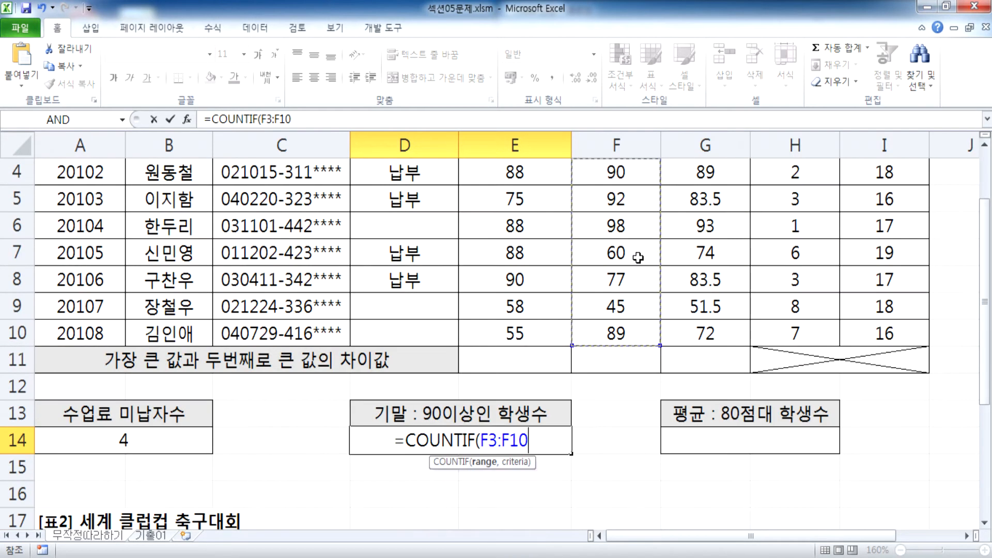
{"action": "type", "text": ","}
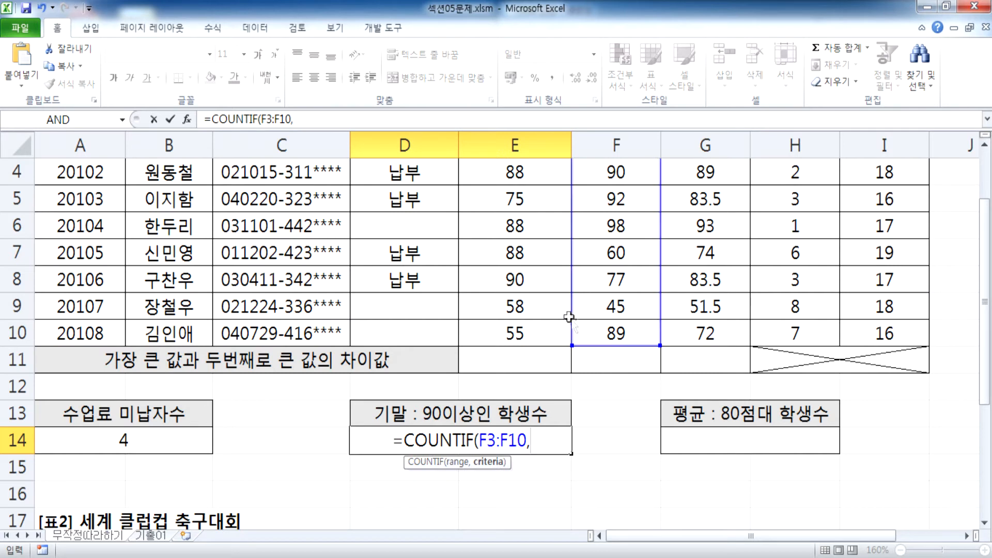
{"action": "scroll", "coordinate": [572, 320], "scroll_direction": "down", "scroll_amount": 2}
{"action": "type", "text": "\""}
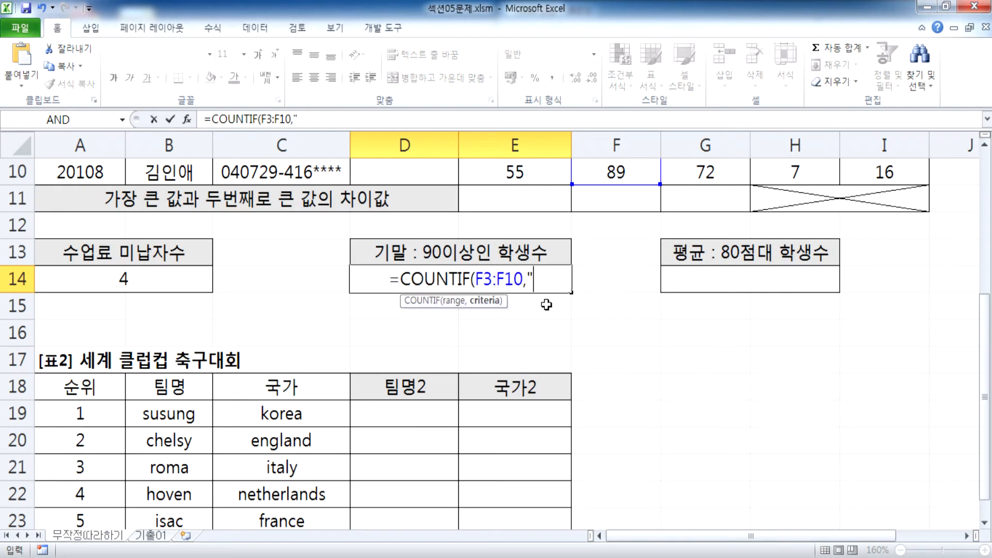
{"action": "type", "text": ">=90\""}
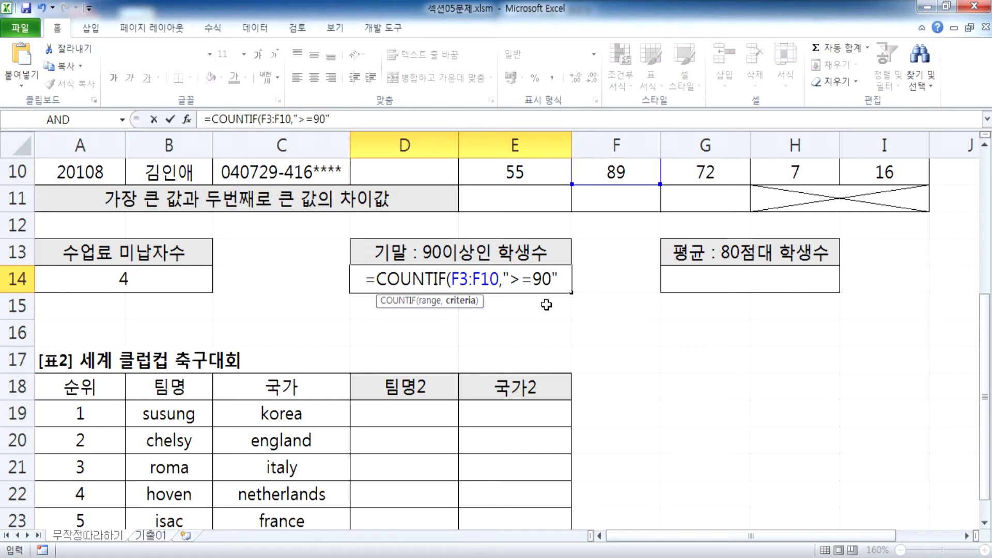
Review the COUNTIF explanation and its range F3:F10 in Notepad, and return to the formula in Excel
{"action": "left_click", "coordinate": [532, 557]}
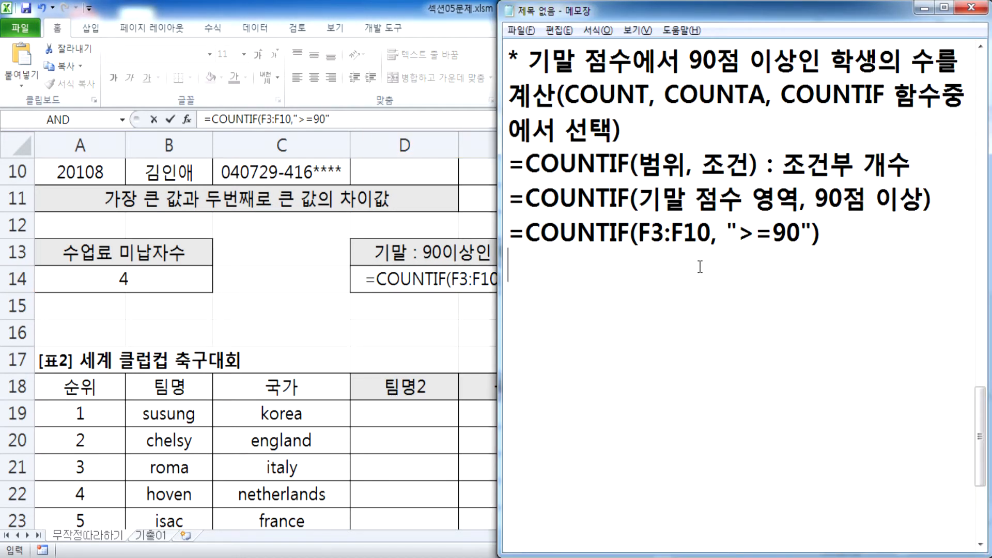
{"action": "left_click_drag", "start_coordinate": [510, 56], "coordinate": [514, 273]}
{"action": "left_click", "coordinate": [515, 273]}
{"action": "left_click_drag", "start_coordinate": [639, 233], "coordinate": [711, 231]}
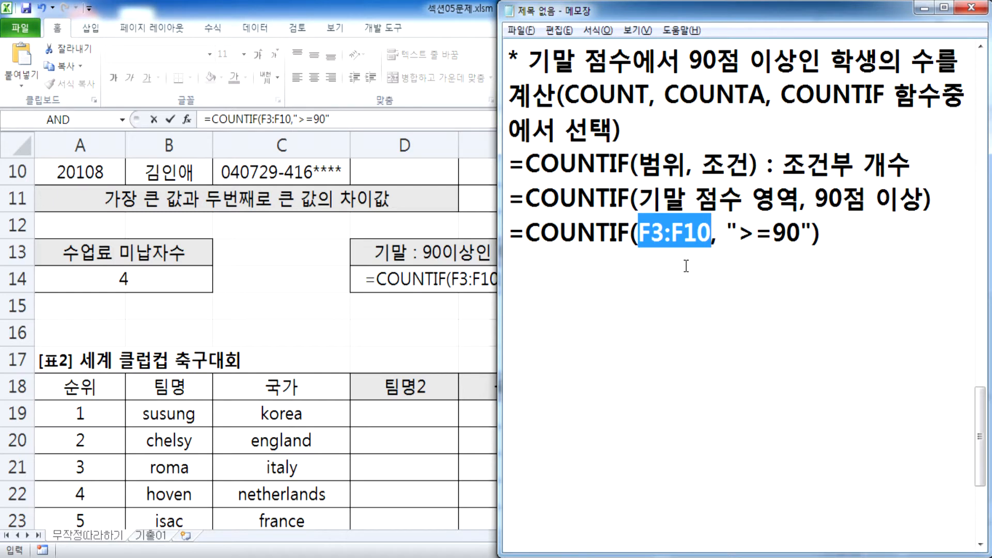
{"action": "left_click", "coordinate": [493, 282]}
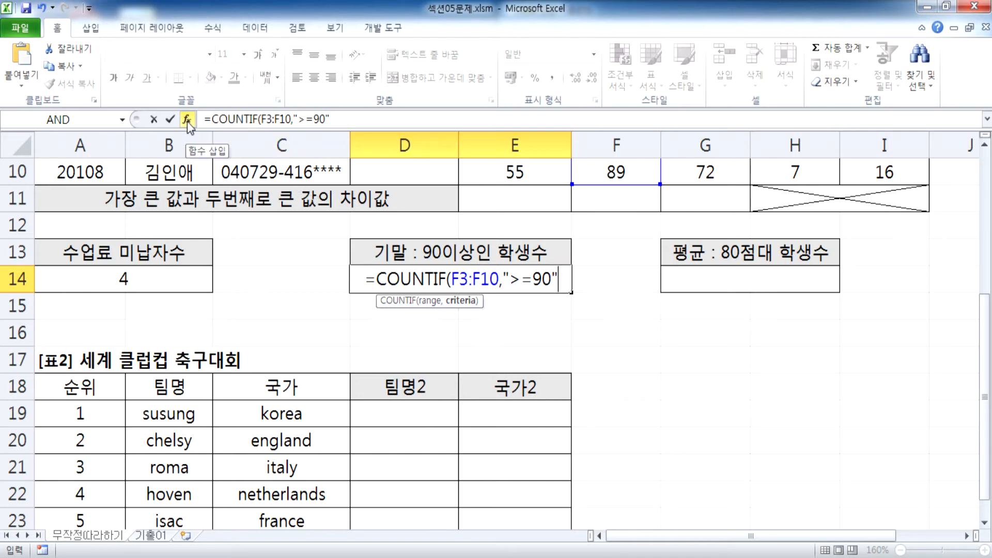
Discard the unfinished formula and browse the 통계 category of the function wizard as far as the COUNT functions
{"action": "key", "text": "Escape"}
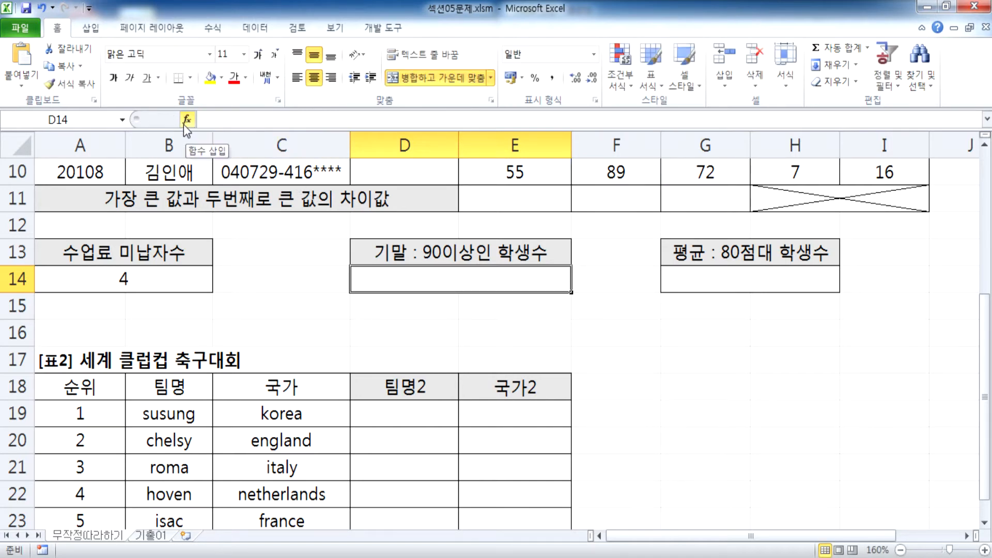
{"action": "left_click", "coordinate": [185, 122]}
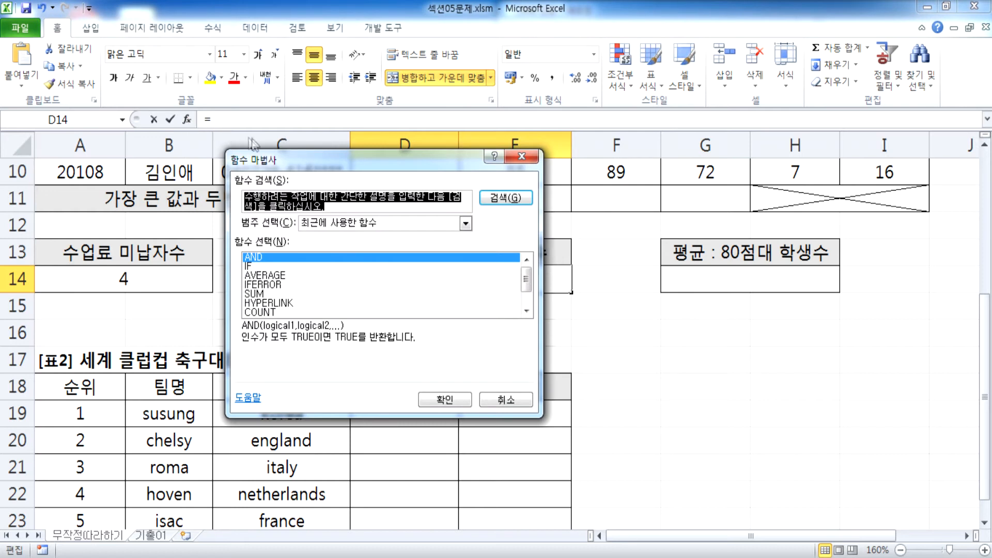
{"action": "left_click", "coordinate": [465, 223]}
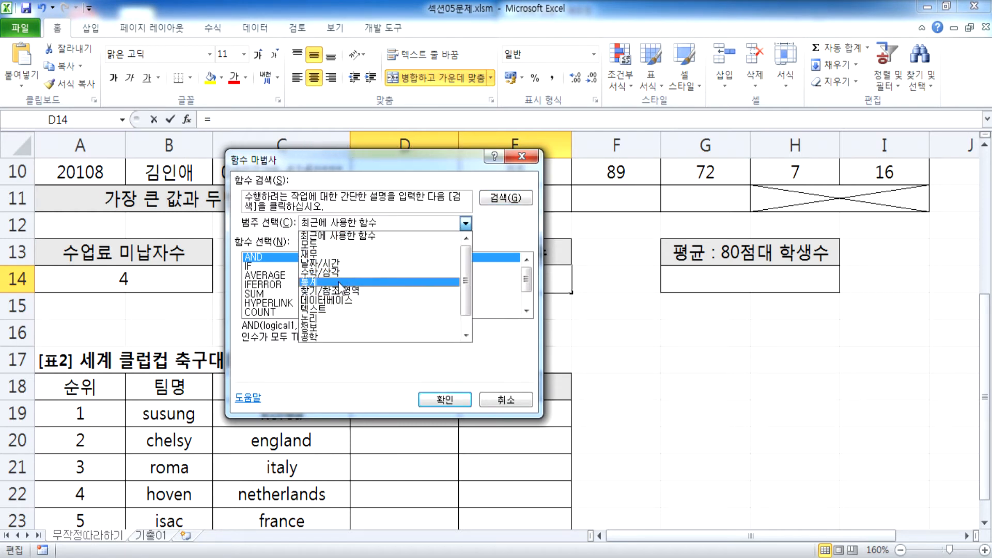
{"action": "left_click", "coordinate": [341, 281]}
{"action": "left_click", "coordinate": [526, 311]}
{"action": "left_click", "coordinate": [526, 310]}
{"action": "left_click", "coordinate": [525, 311]}
{"action": "left_click", "coordinate": [526, 311]}
{"action": "left_click", "coordinate": [526, 310]}
{"action": "left_click", "coordinate": [526, 311]}
{"action": "left_click", "coordinate": [526, 310]}
{"action": "left_click", "coordinate": [526, 311]}
{"action": "left_click", "coordinate": [526, 310]}
{"action": "left_click", "coordinate": [526, 311]}
{"action": "left_click", "coordinate": [525, 310]}
{"action": "left_click", "coordinate": [526, 310]}
{"action": "left_click", "coordinate": [526, 310]}
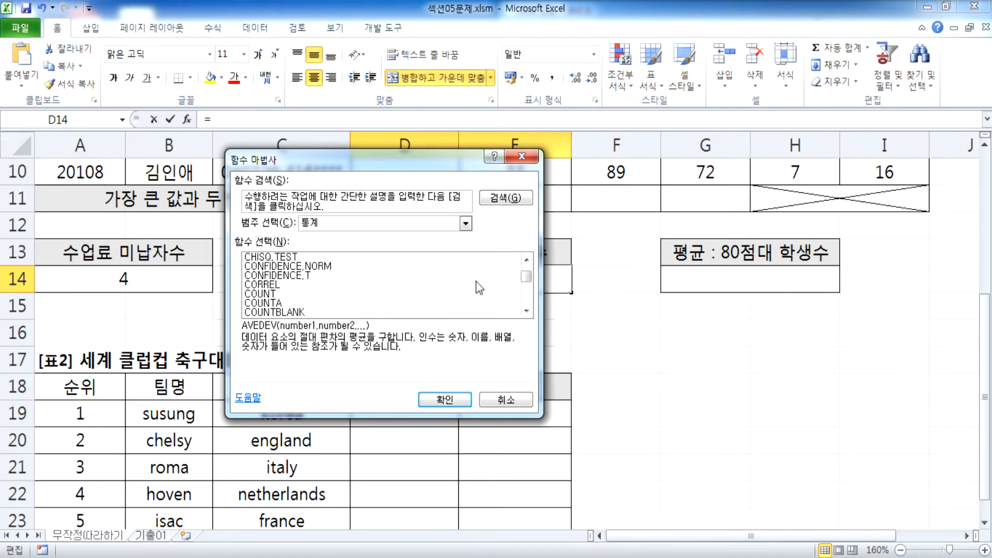
{"action": "key", "text": "Escape"}
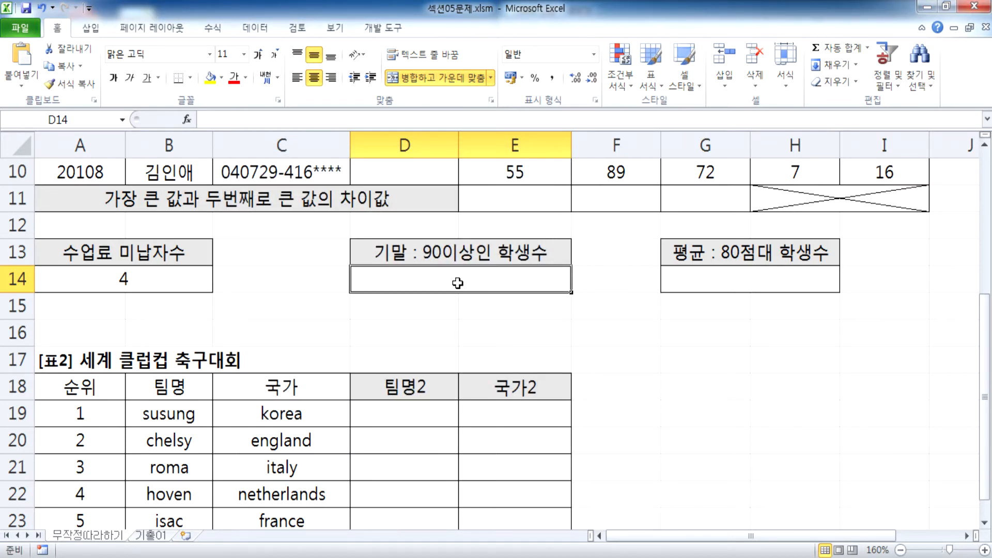
Start a COUNTIF formula in D14, open its function arguments dialog, and cancel it
{"action": "type", "text": "=COUNTIF"}
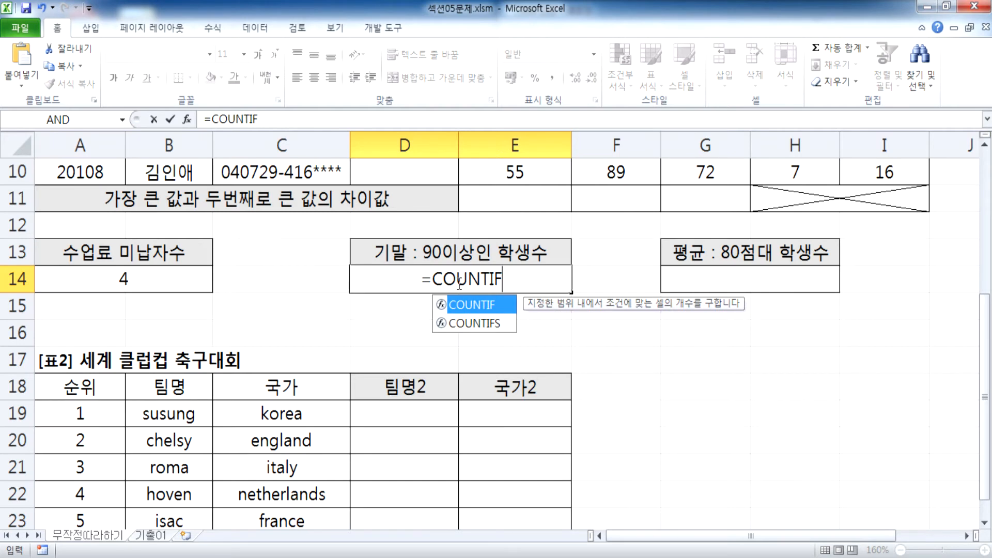
{"action": "type", "text": "("}
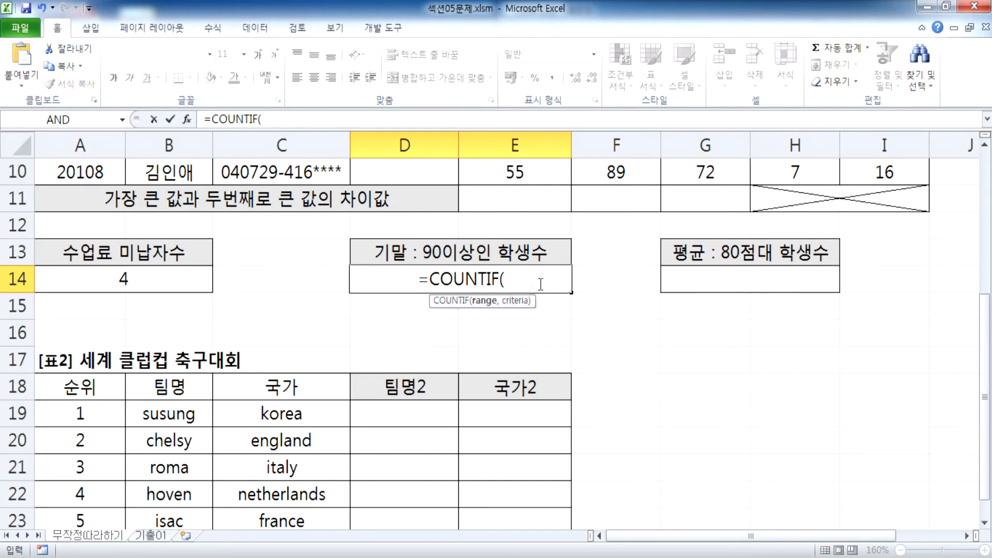
{"action": "left_click", "coordinate": [187, 119]}
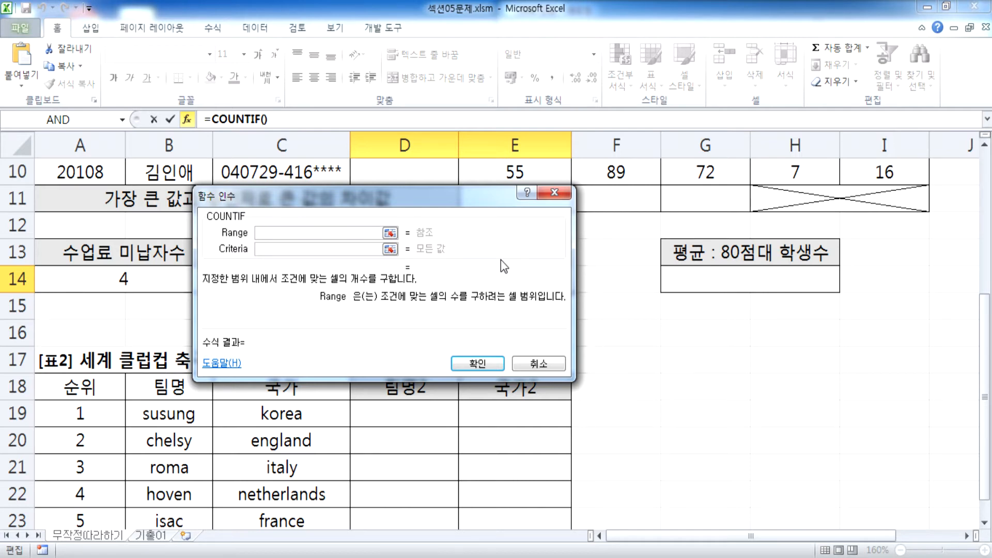
{"action": "key", "text": "Escape"}
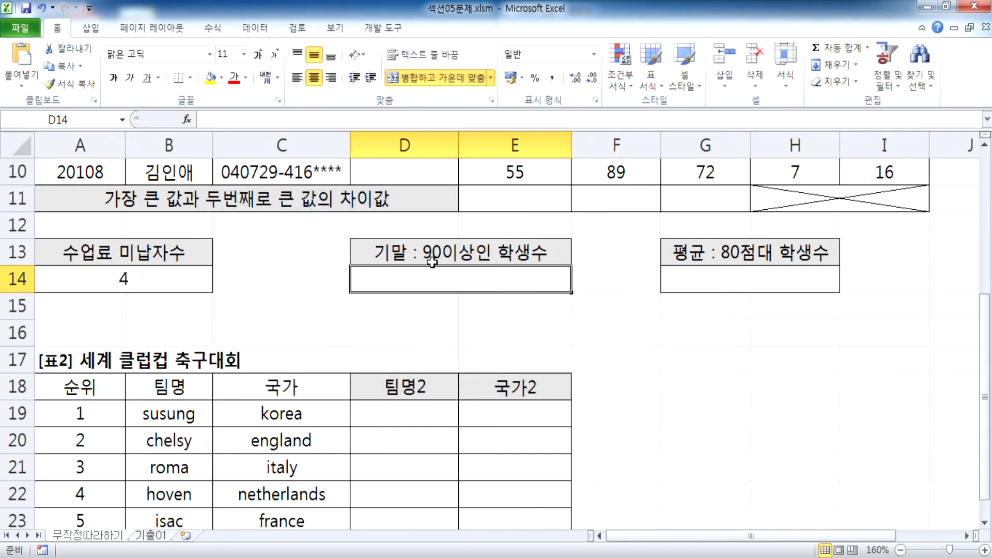
{"action": "left_click", "coordinate": [216, 28]}
{"action": "left_click", "coordinate": [142, 72]}
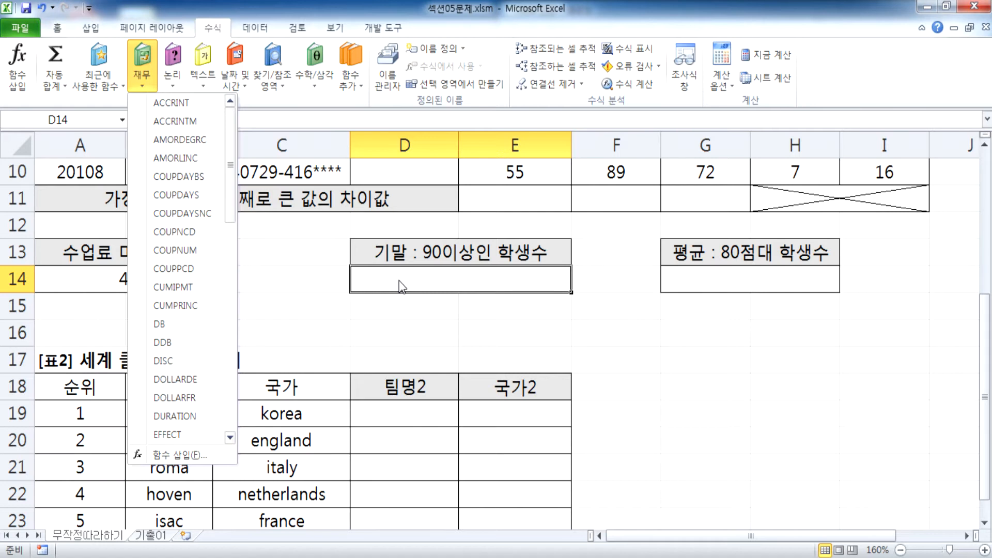
{"action": "left_click", "coordinate": [344, 213]}
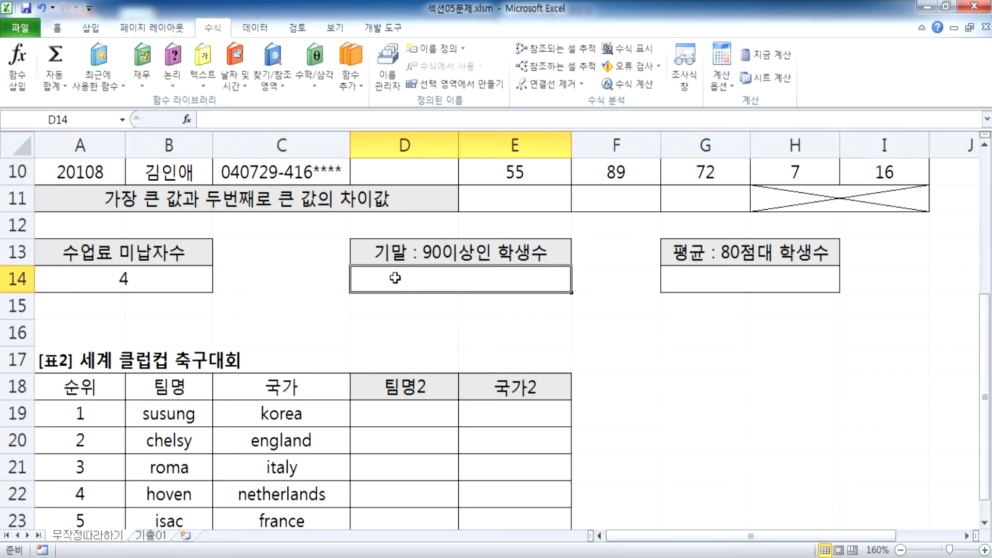
Enter the formula =COUNTIF(F3:F10,">=90") in D14 to count the students with a 기말 score of at least 90
{"action": "type", "text": "=COU"}
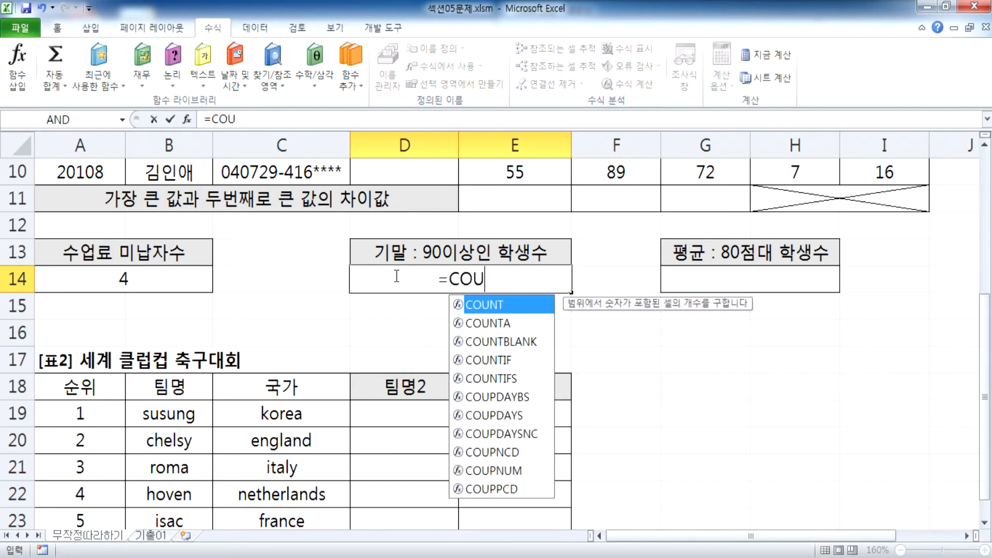
{"action": "type", "text": "NTIF("}
{"action": "scroll", "coordinate": [396, 275], "scroll_direction": "up", "scroll_amount": 3}
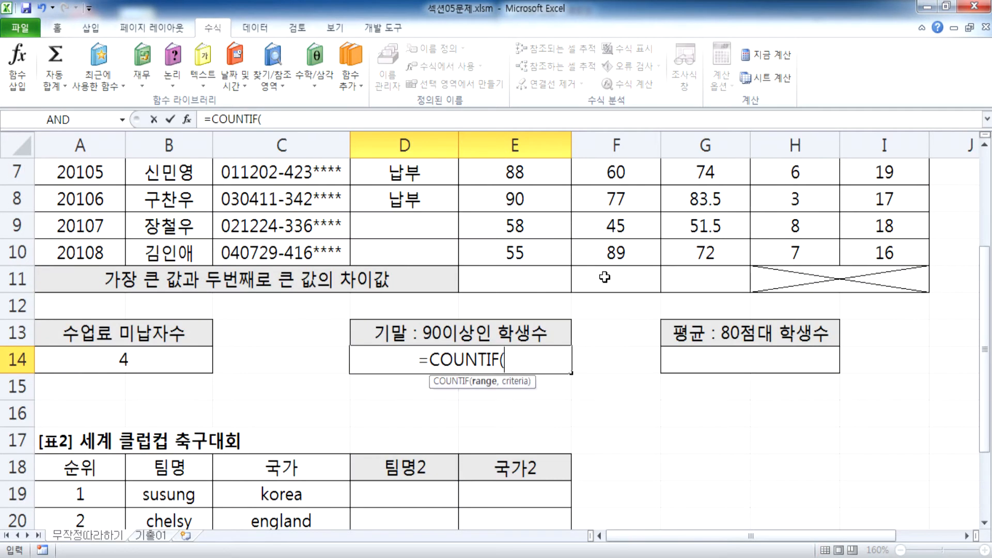
{"action": "left_click_drag", "start_coordinate": [626, 223], "coordinate": [637, 409]}
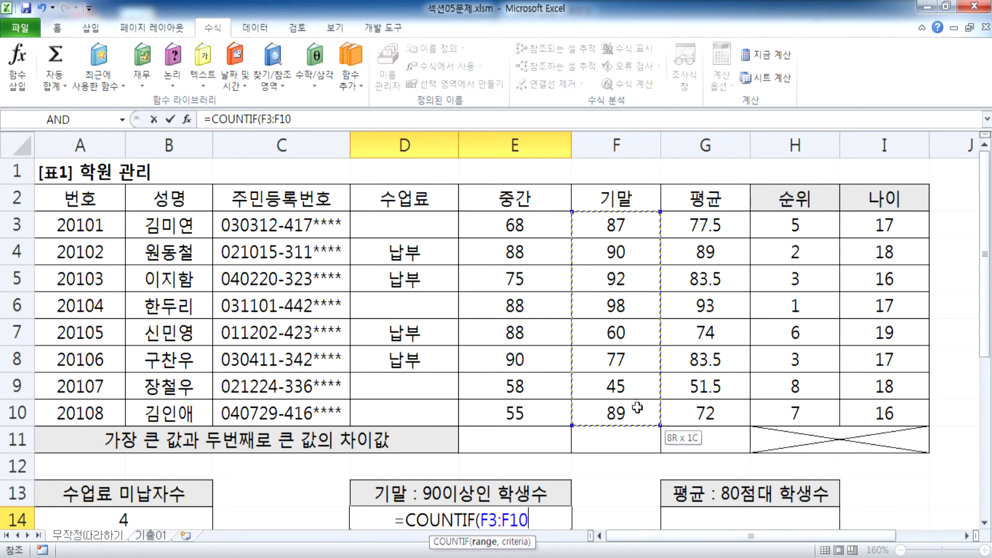
{"action": "scroll", "coordinate": [649, 325], "scroll_direction": "down", "scroll_amount": 2}
{"action": "type", "text": ","}
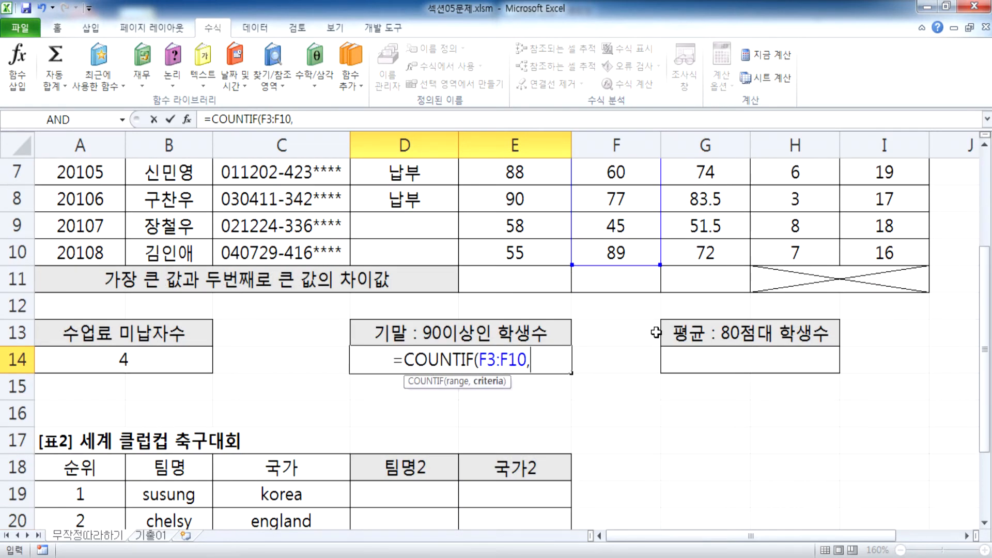
{"action": "type", "text": "\">="}
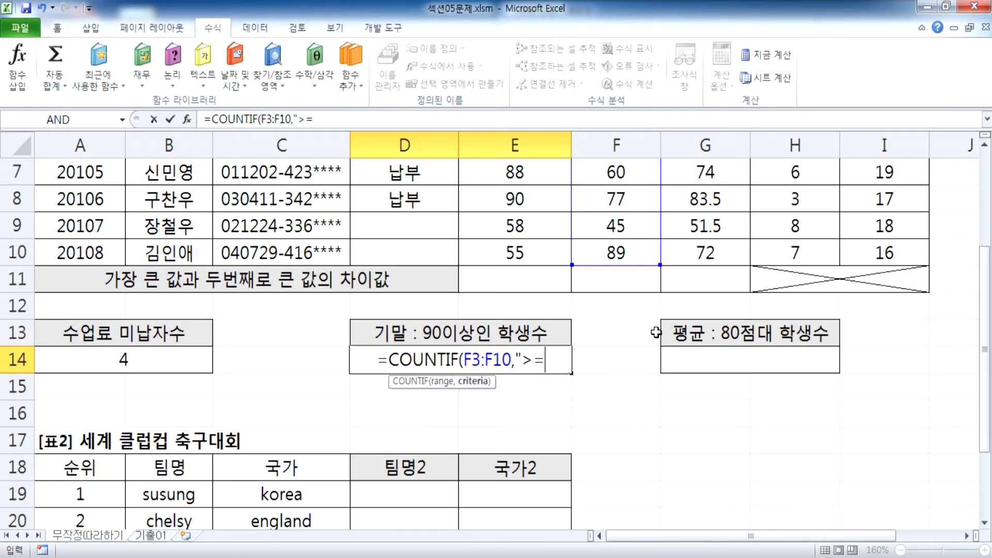
{"action": "type", "text": "90\")"}
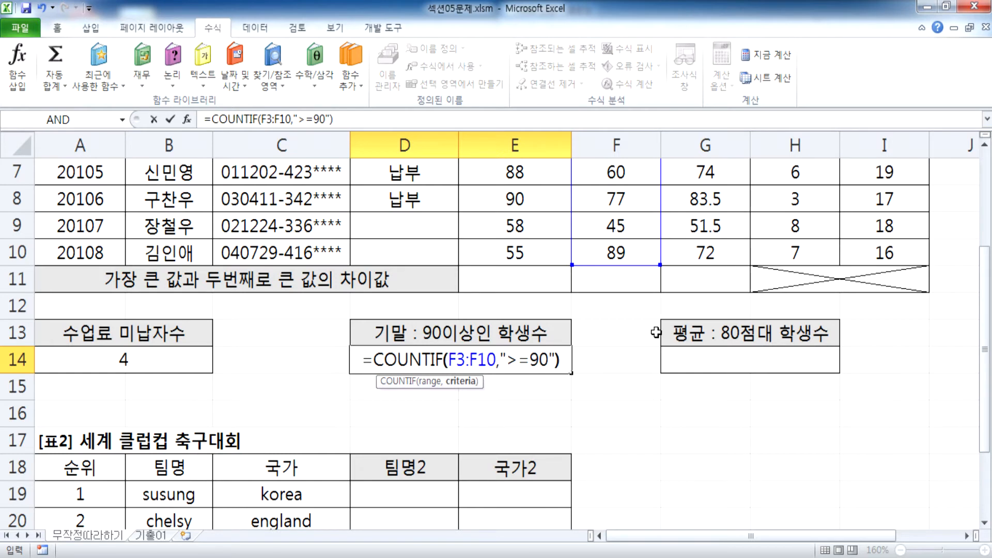
{"action": "key", "text": "Return"}
{"action": "scroll", "coordinate": [691, 306], "scroll_direction": "up", "scroll_amount": 2}
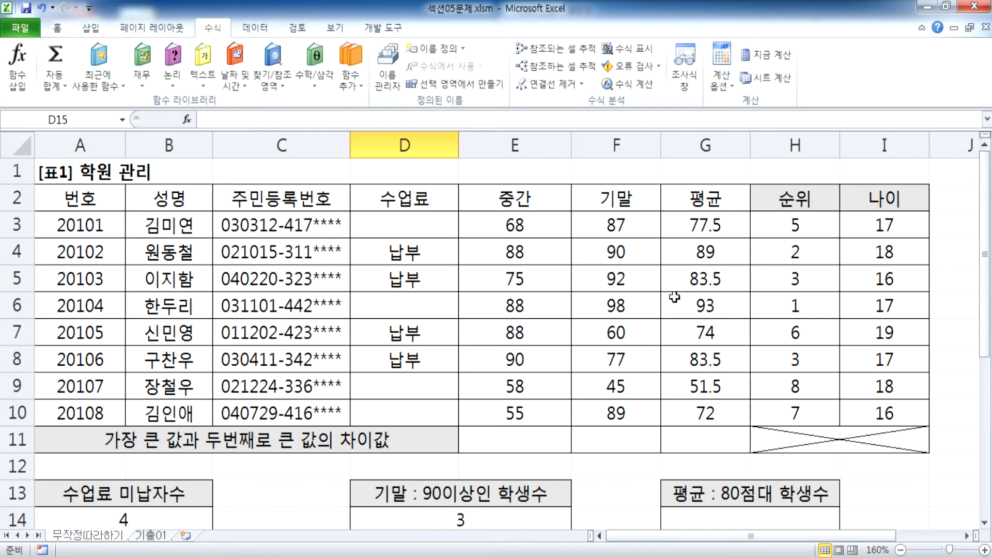
Check the 기말 scores of at least 90 in F4:F6 and select G14, the result cell for 평균 : 80점대 학생수
{"action": "left_click_drag", "start_coordinate": [628, 251], "coordinate": [634, 302]}
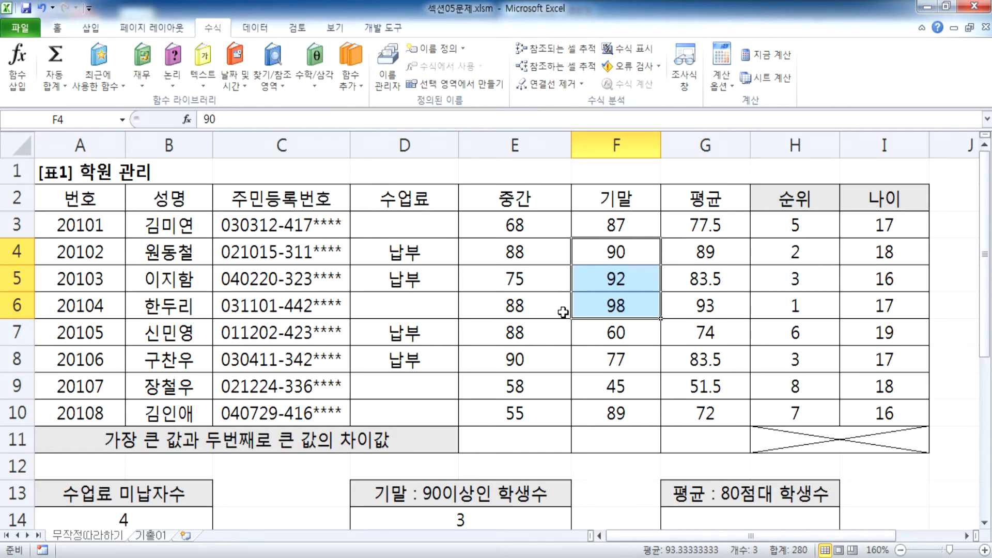
{"action": "scroll", "coordinate": [563, 312], "scroll_direction": "down", "scroll_amount": 2}
{"action": "left_click", "coordinate": [680, 360]}
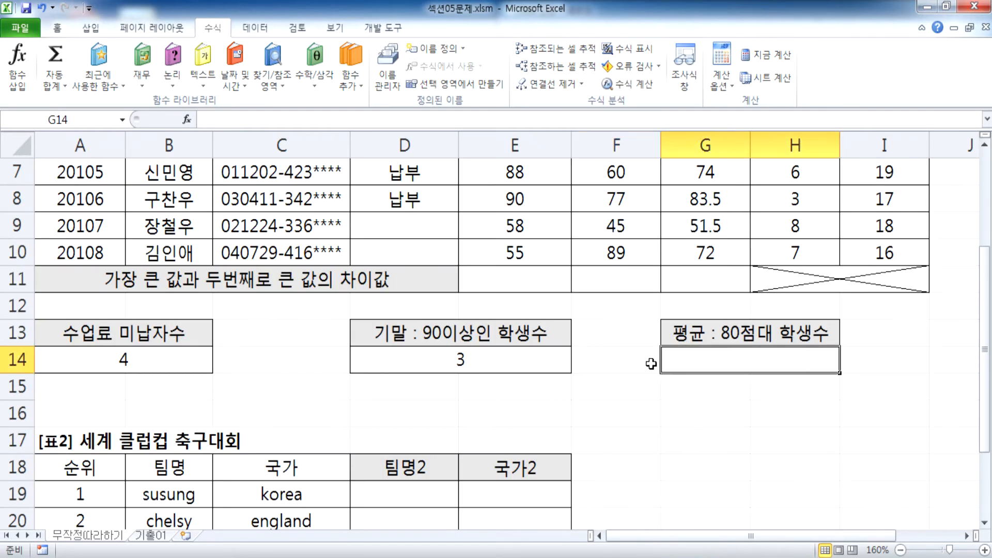
{"action": "scroll", "coordinate": [651, 357], "scroll_direction": "up", "scroll_amount": 2}
{"action": "scroll", "coordinate": [652, 358], "scroll_direction": "down", "scroll_amount": 1}
Switch to Notepad, place the cursor below the COUNTIF formula, and widen the window over the worksheet
{"action": "key", "text": "alt+Tab"}
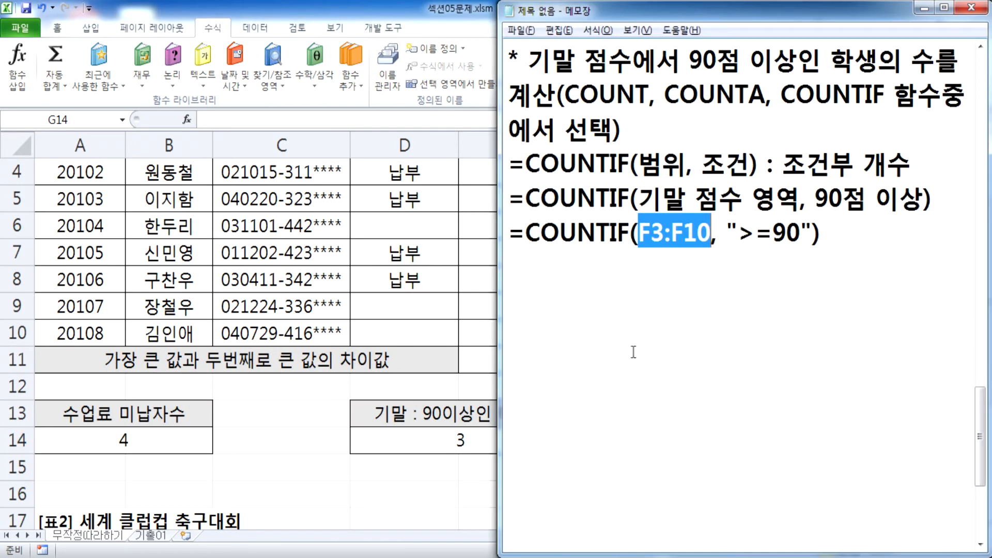
{"action": "left_click", "coordinate": [549, 290]}
{"action": "left_click_drag", "start_coordinate": [499, 270], "coordinate": [155, 255]}
Write the new task line "* 평균 점수가 80점대인 학생의 수를 계산" below the COUNTIF notes
{"action": "type", "text": "* DU"}
{"action": "key", "text": "BackSpace"}
{"action": "key", "text": "BackSpace"}
{"action": "key", "text": "Hangul"}
{"action": "type", "text": "령"}
{"action": "key", "text": "BackSpace"}
{"action": "key", "text": "BackSpace"}
{"action": "key", "text": "BackSpace"}
{"action": "type", "text": "ㅍ평균 점수가 80점 대"}
{"action": "key", "text": "BackSpace"}
{"action": "key", "text": "BackSpace"}
{"action": "key", "text": "BackSpace"}
{"action": "type", "text": "대 인 학생의"}
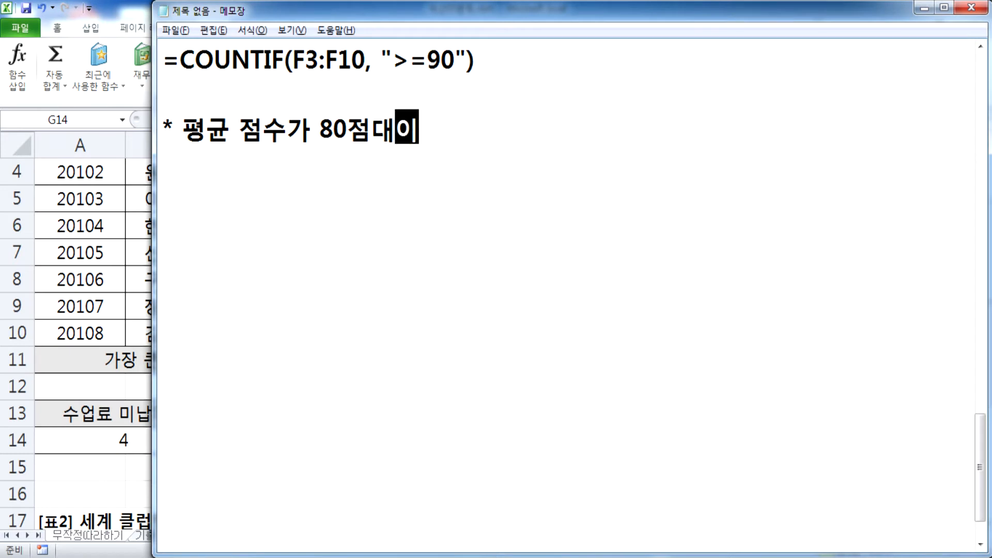
{"action": "type", "text": " 수를 계산"}
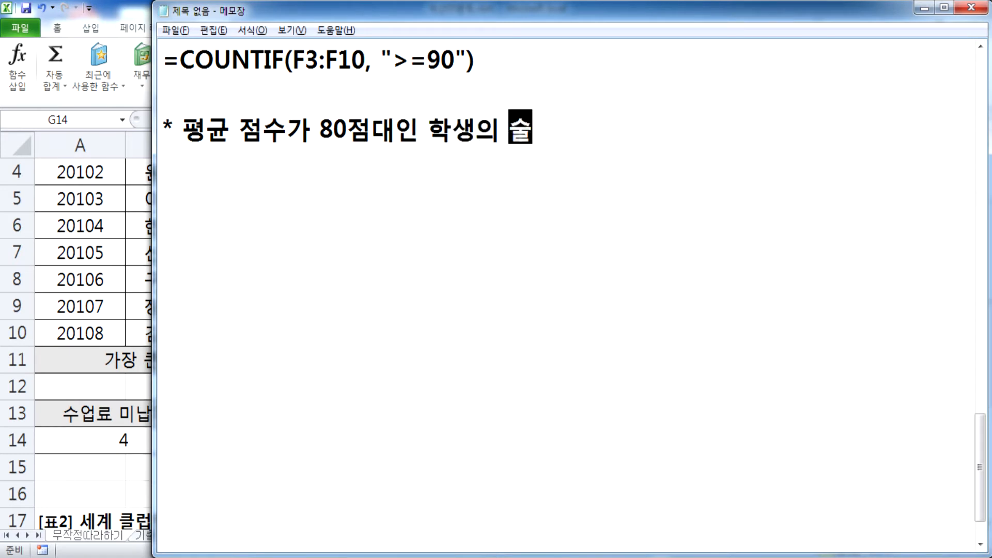
{"action": "key", "text": "Return"}
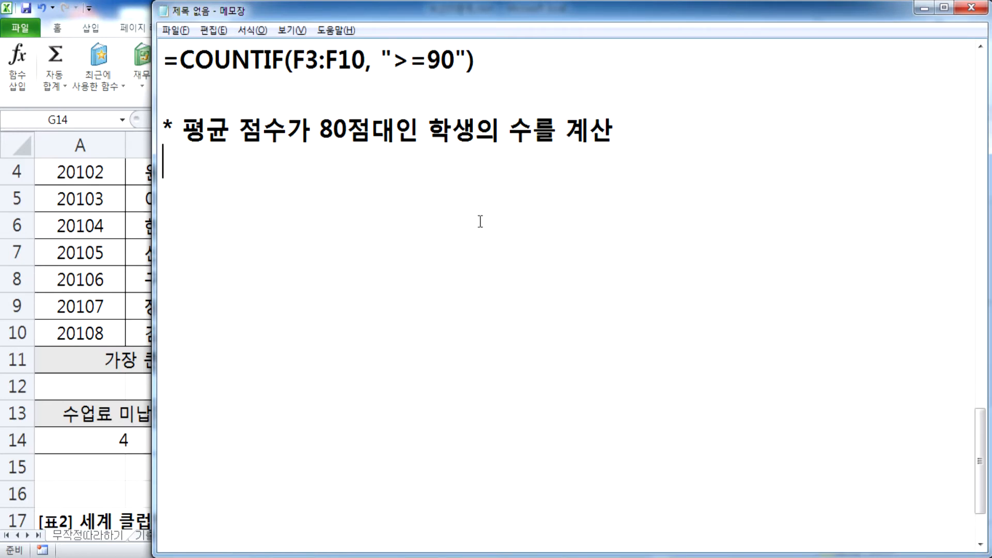
Switch to Excel and examine the 평균 scores in G3:G10 for values in the 80s
{"action": "key", "text": "alt+Tab"}
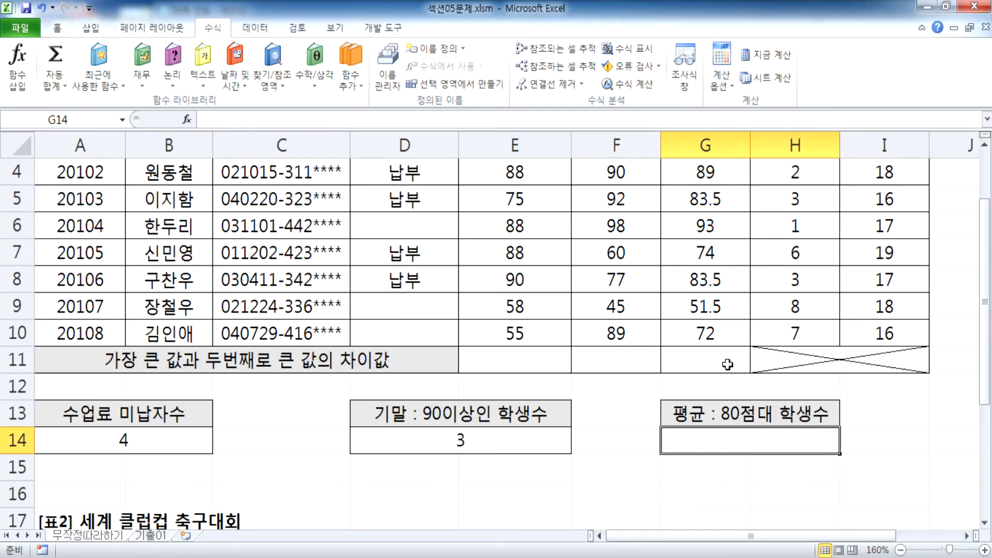
{"action": "scroll", "coordinate": [707, 361], "scroll_direction": "up", "scroll_amount": 1}
{"action": "left_click_drag", "start_coordinate": [699, 225], "coordinate": [701, 409]}
{"action": "scroll", "coordinate": [715, 421], "scroll_direction": "down", "scroll_amount": 1}
{"action": "scroll", "coordinate": [715, 425], "scroll_direction": "up", "scroll_amount": 1}
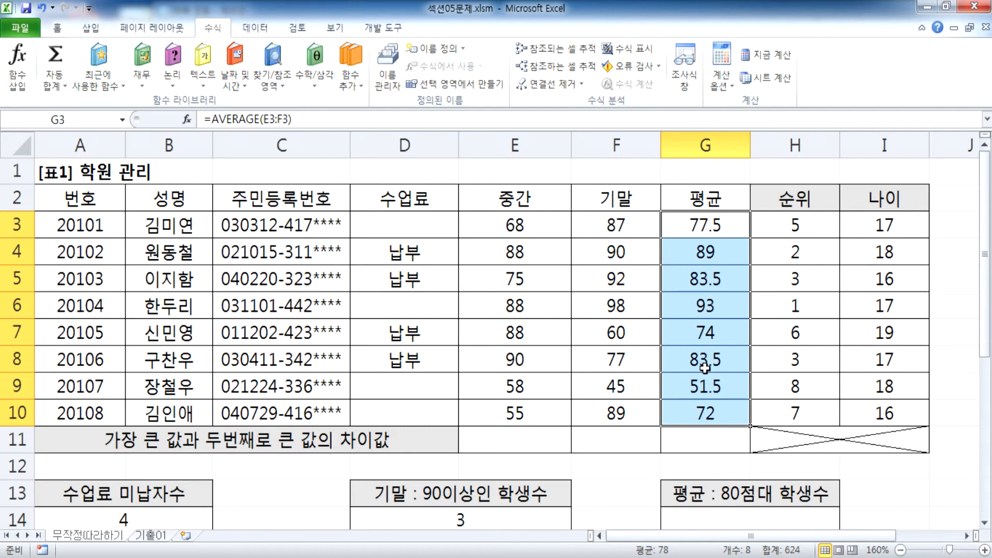
Return to Notepad and append the condition "(80이상, 90미만)" to the 평균 task line
{"action": "key", "text": "alt+Tab"}
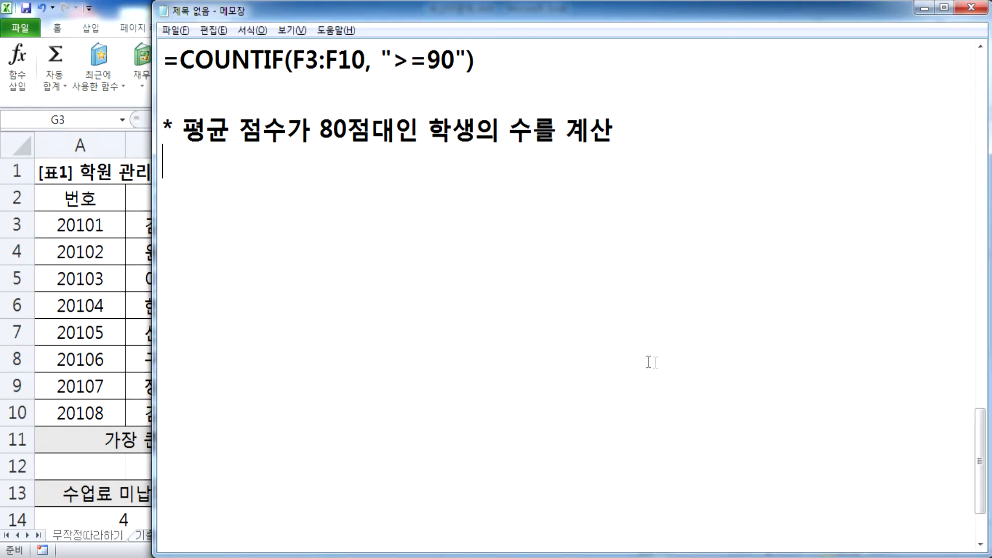
{"action": "type", "text": "(9"}
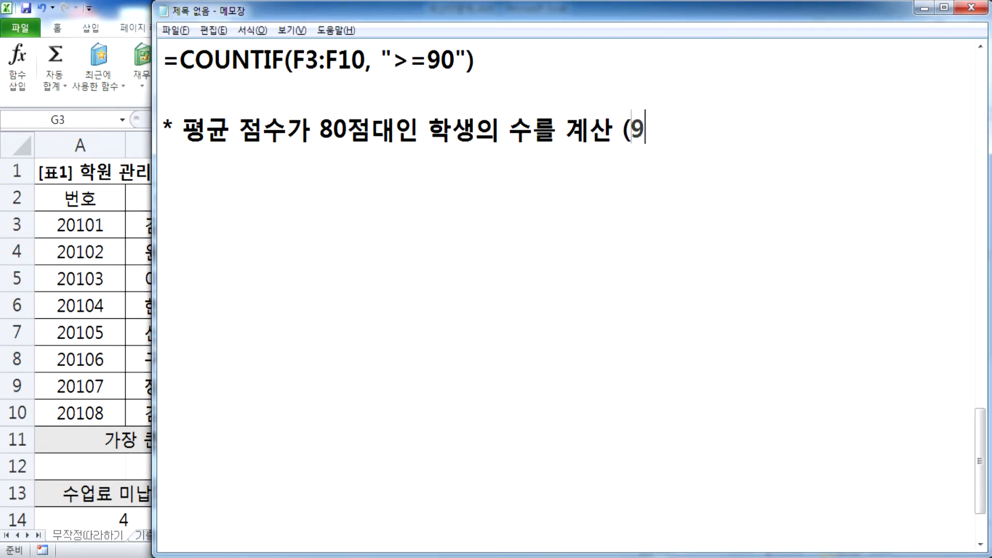
{"action": "type", "text": "0ㅇ"}
{"action": "key", "text": "BackSpace"}
{"action": "key", "text": "BackSpace"}
{"action": "key", "text": "BackSpace"}
{"action": "type", "text": "80이상, 90미만)"}
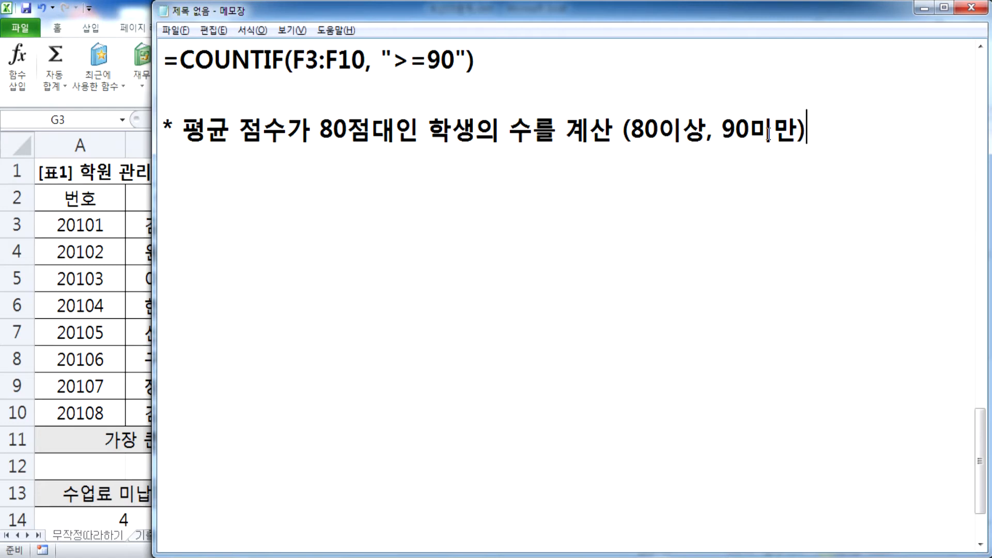
Add the line "COUNTIF, SUMIF, COUNTA 함수중에서 선택" under the 평균 task line
{"action": "key", "text": "Return"}
{"action": "type", "text": "COUNTIF, SUMIF, "}
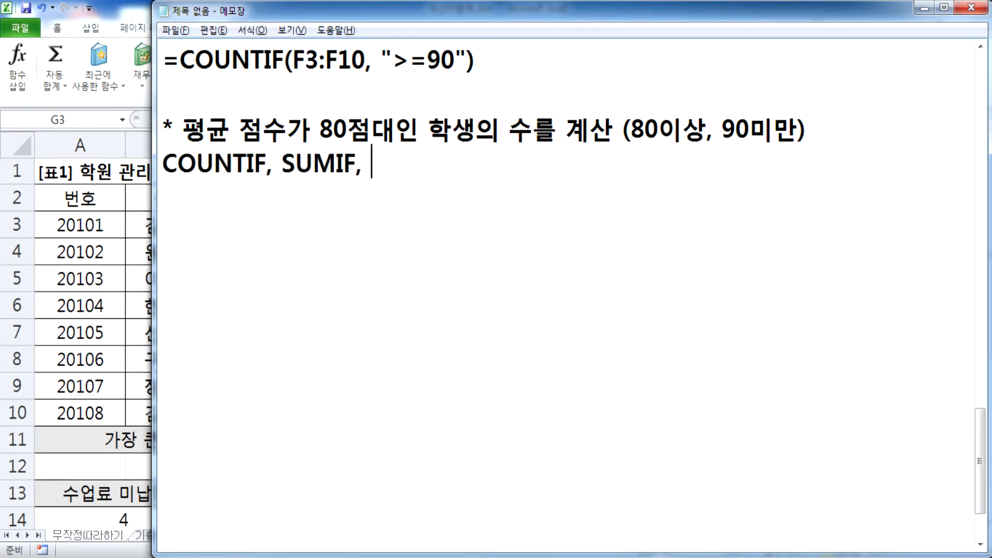
{"action": "type", "text": "COUNTA"}
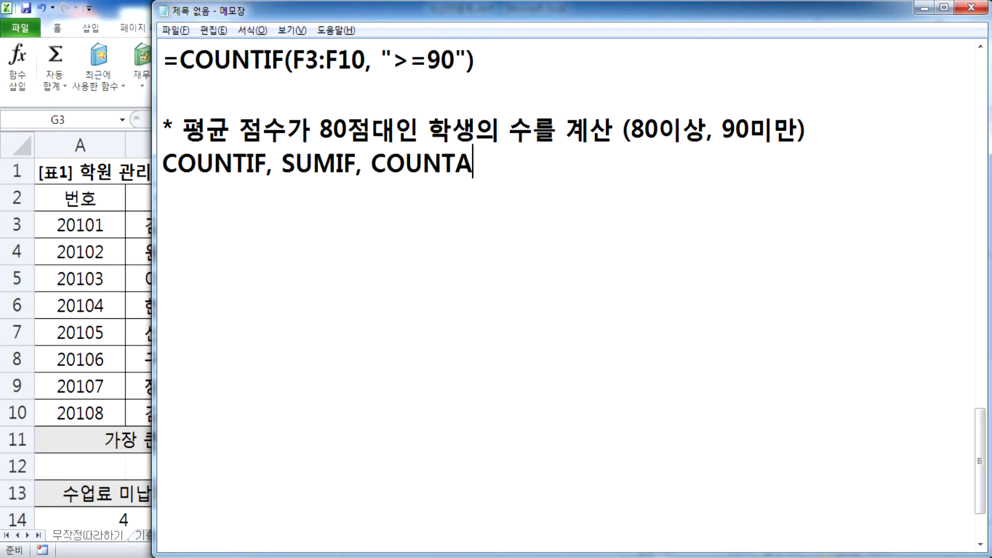
{"action": "type", "text": " 함"}
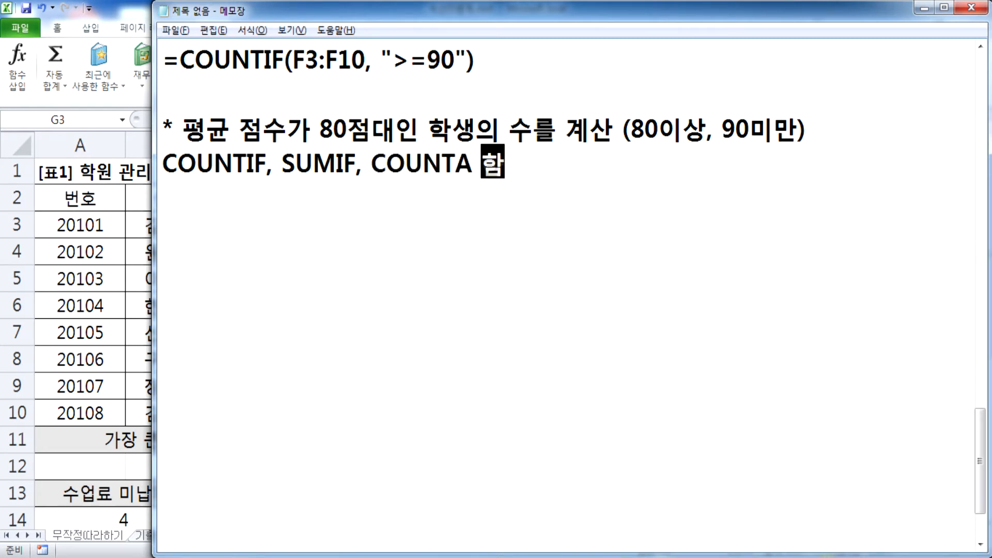
{"action": "type", "text": "수중에서 "}
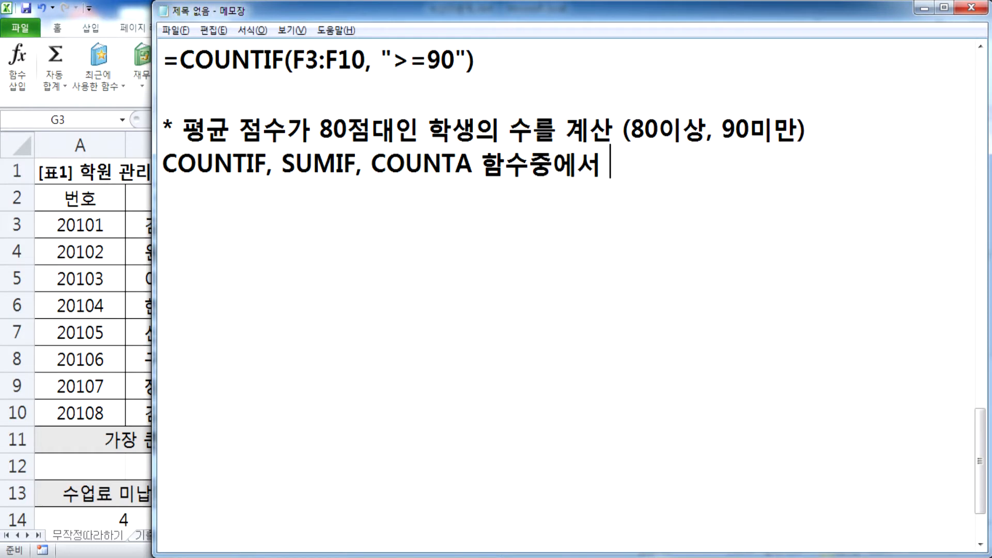
{"action": "type", "text": "선택"}
{"action": "key", "text": "Return"}
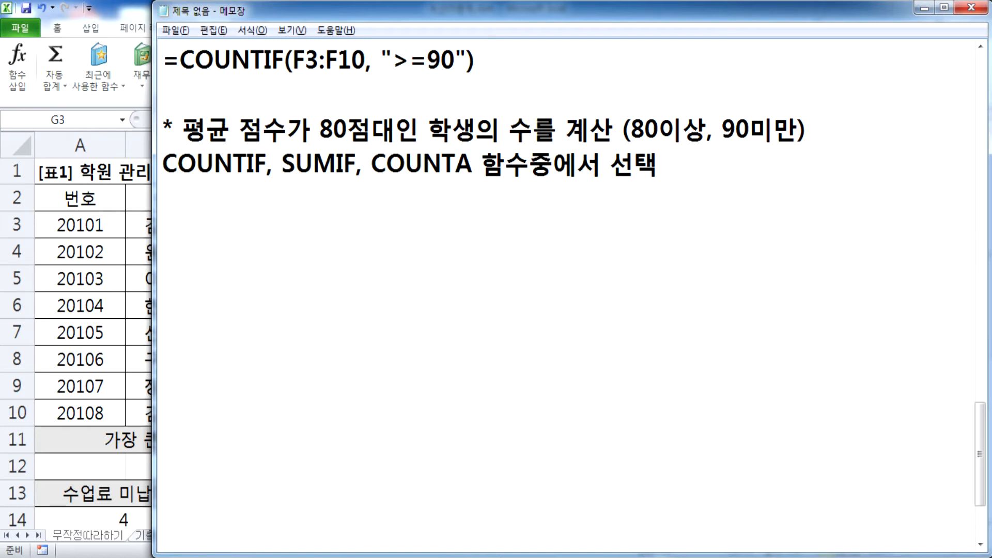
Describe the candidate functions on separate lines as "=SUMIF : 조건부 합계" and "=COUNTA : 빈칸을 제"
{"action": "type", "text": "=SUMIF"}
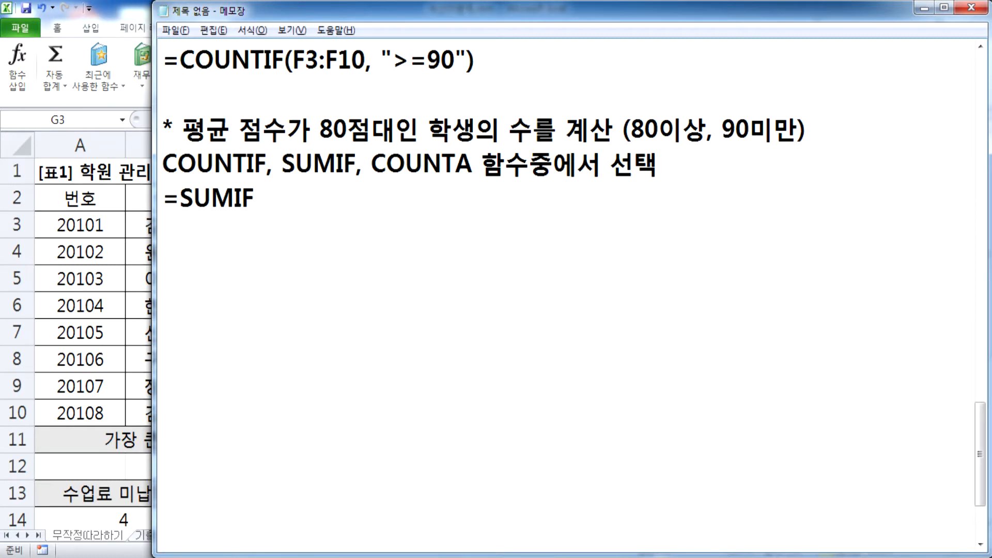
{"action": "type", "text": " : 조건"}
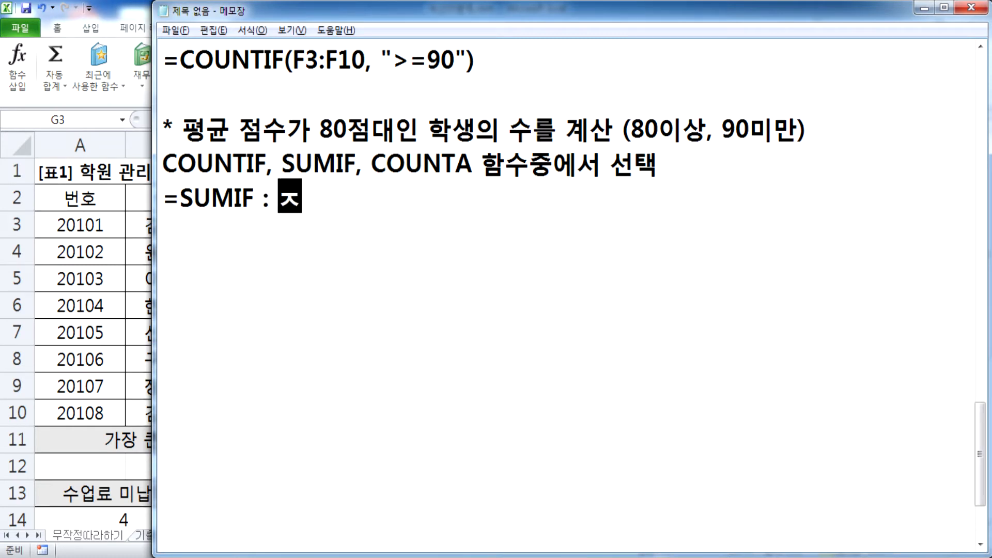
{"action": "type", "text": "부 합계"}
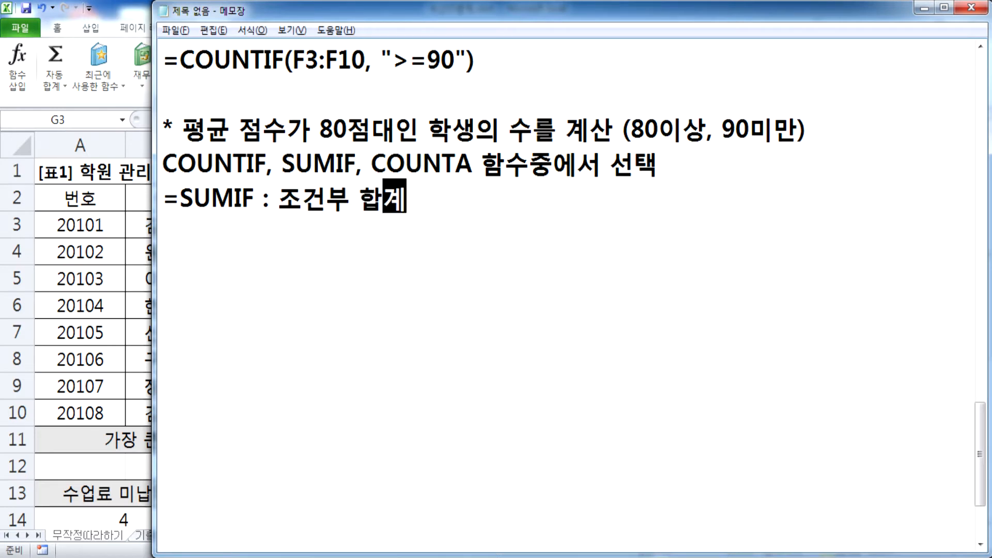
{"action": "key", "text": "Return"}
{"action": "type", "text": "=COU"}
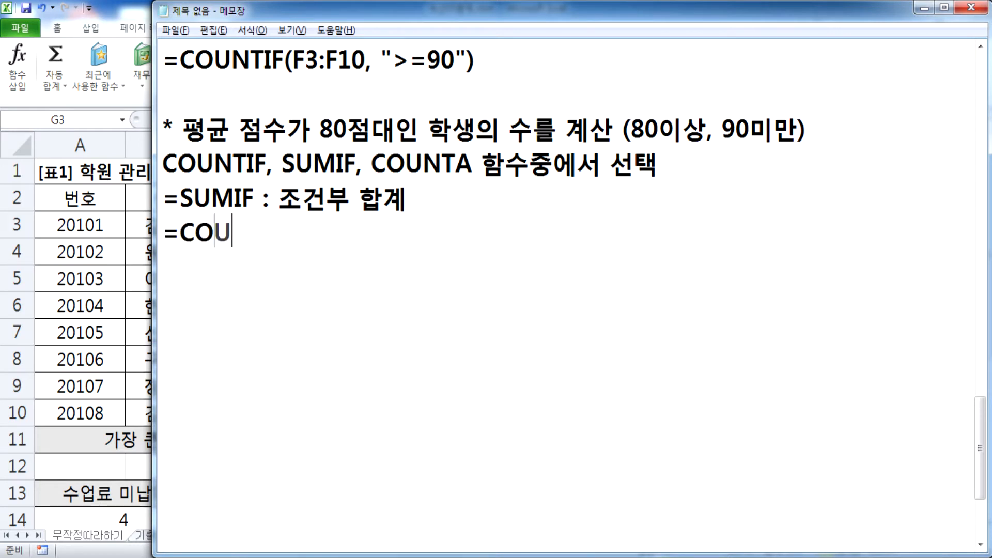
{"action": "type", "text": "NTA : "}
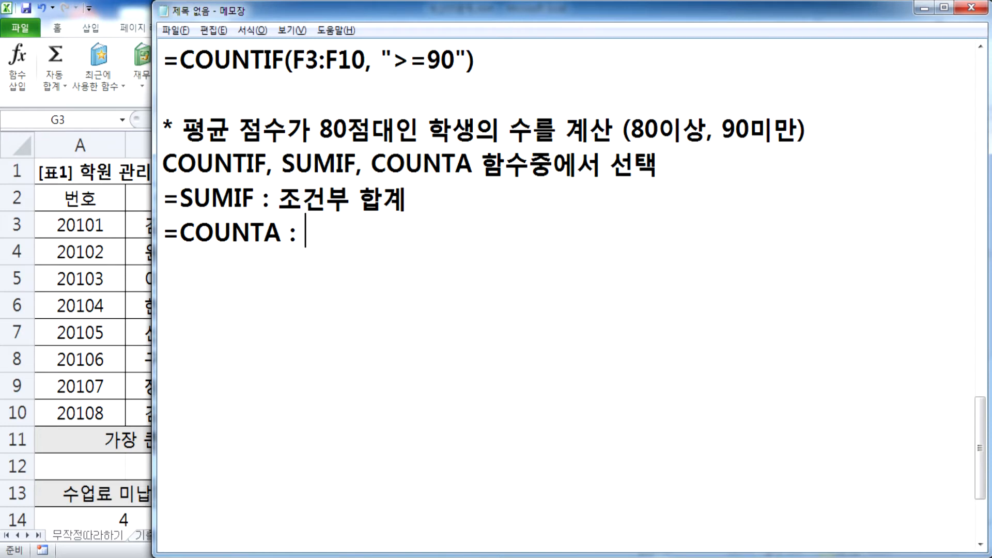
{"action": "type", "text": "빈칸을 제"}
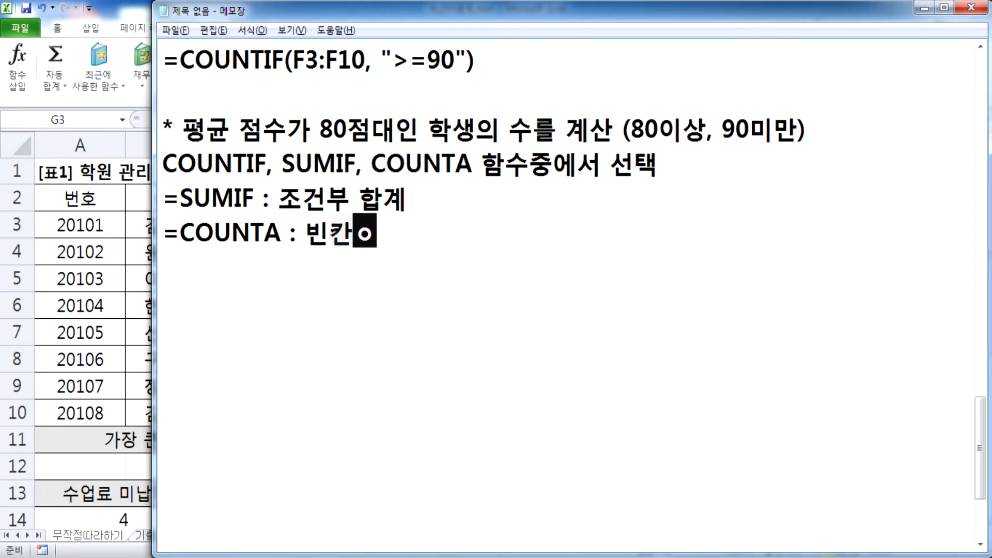
Complete the =COUNTA note so that its description reads "빈칸을 제외한 개수", ending with a new line
{"action": "type", "text": "외하고 "}
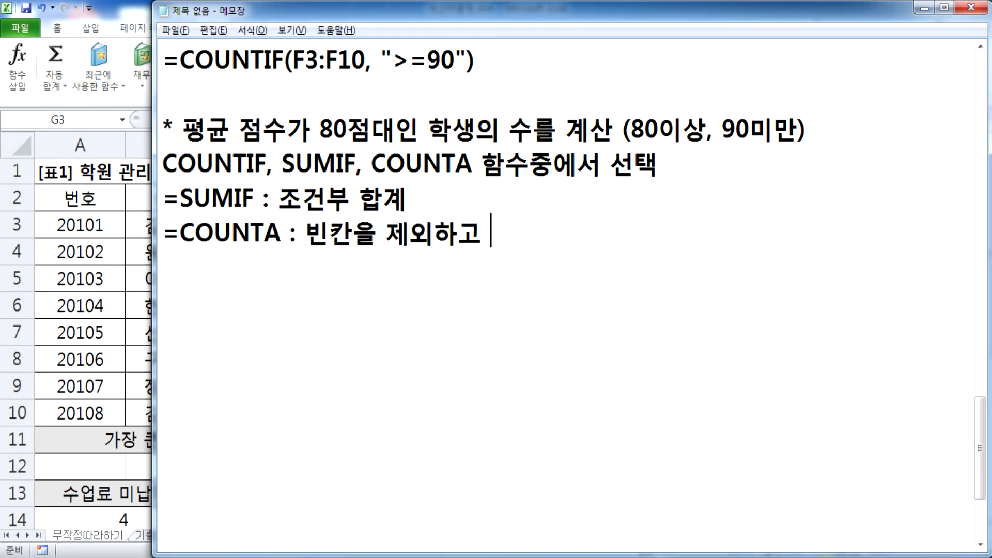
{"action": "type", "text": "수"}
{"action": "key", "text": "BackSpace"}
{"action": "key", "text": "BackSpace"}
{"action": "key", "text": "BackSpace"}
{"action": "key", "text": "BackSpace"}
{"action": "key", "text": "BackSpace"}
{"action": "type", "text": "하한 개수"}
{"action": "key", "text": "Return"}
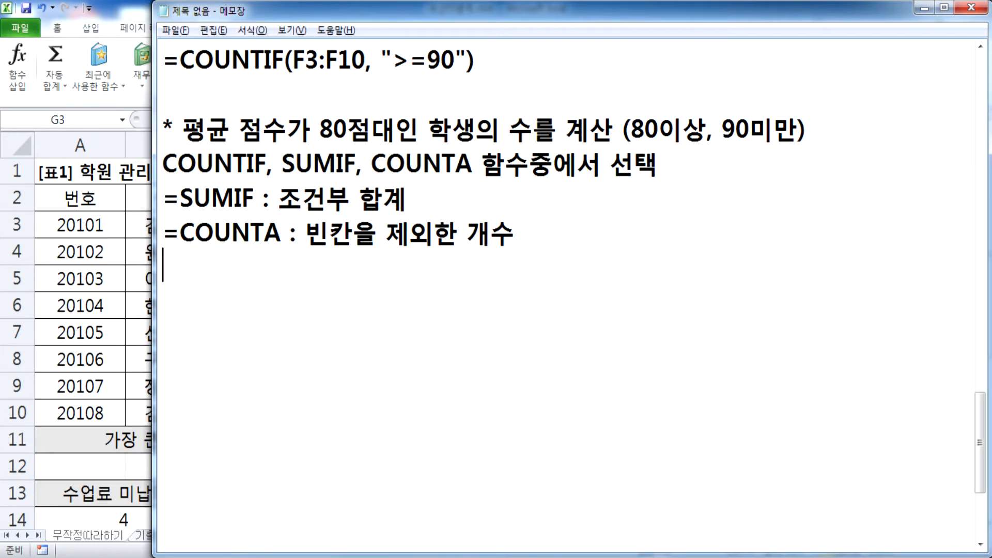
Add the syntax line "=COUNTIF(범위, 조건)" below the =COUNTA note
{"action": "type", "text": "=CO"}
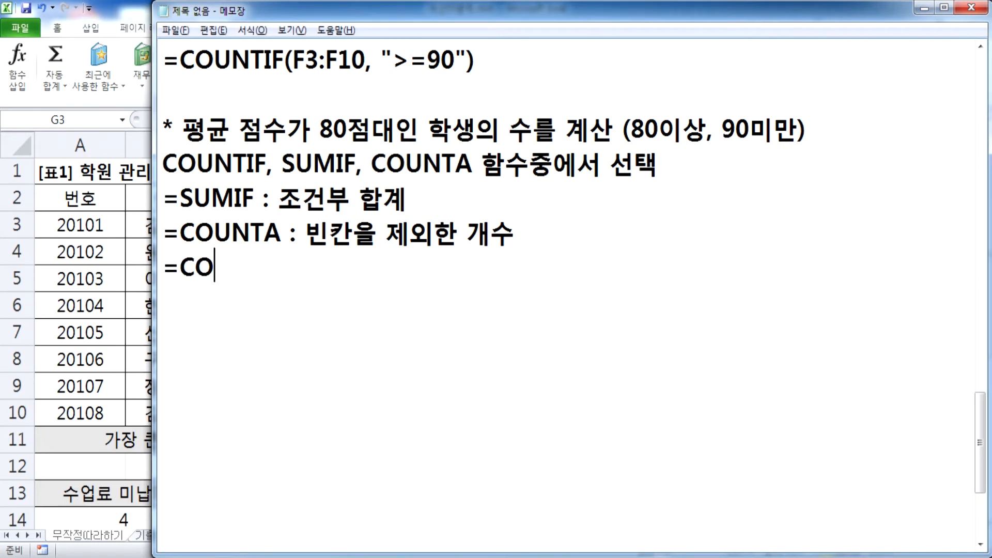
{"action": "type", "text": "UNTIF("}
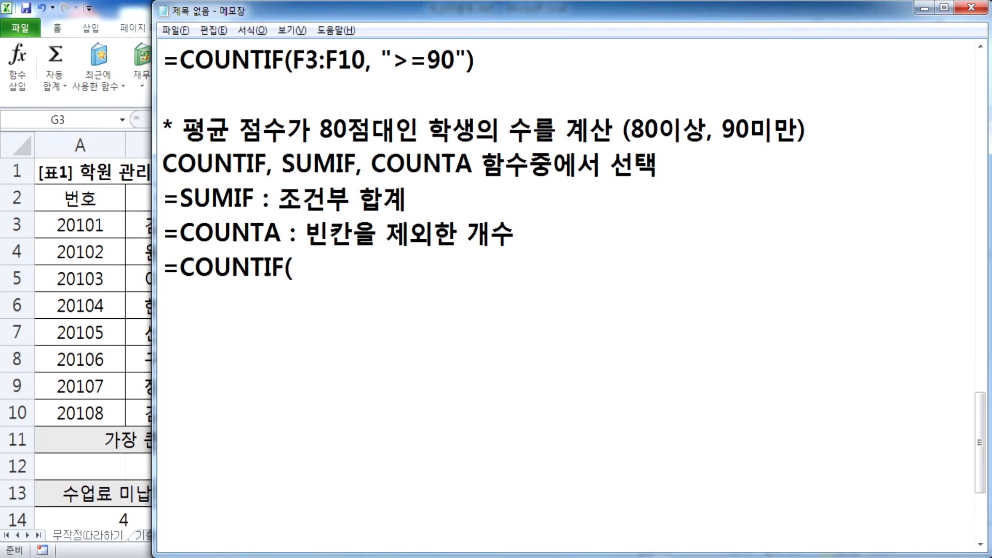
{"action": "type", "text": "범위, 조건)"}
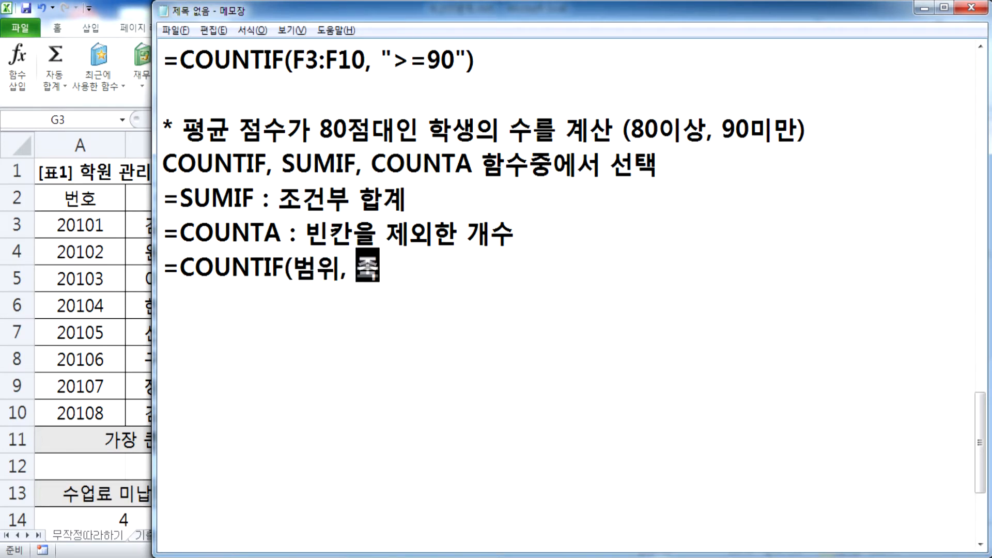
{"action": "key", "text": "Return"}
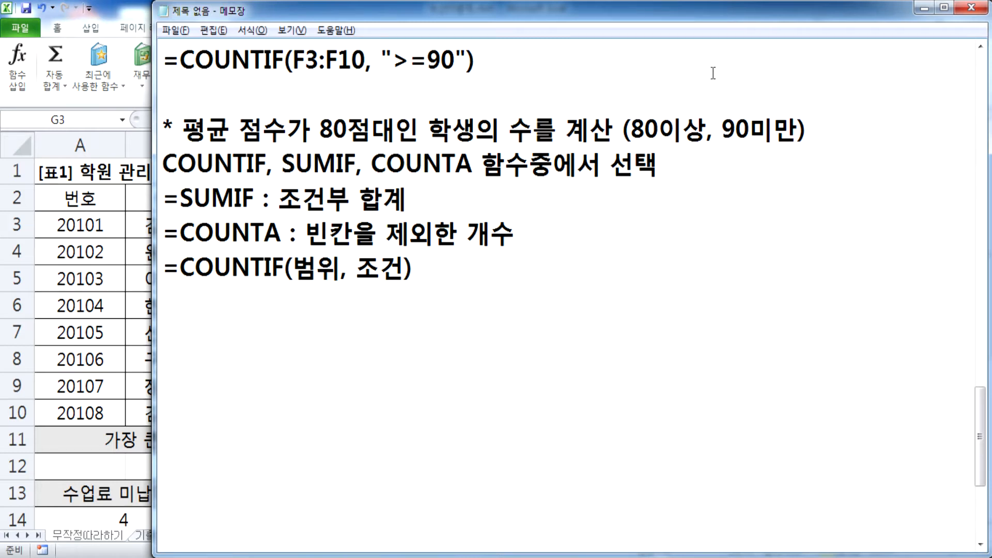
Duplicate the COUNTIF syntax line, replace the copy's 조건 with "80이상 90미만", and mark that line with an X
{"action": "left_click_drag", "start_coordinate": [631, 129], "coordinate": [798, 130]}
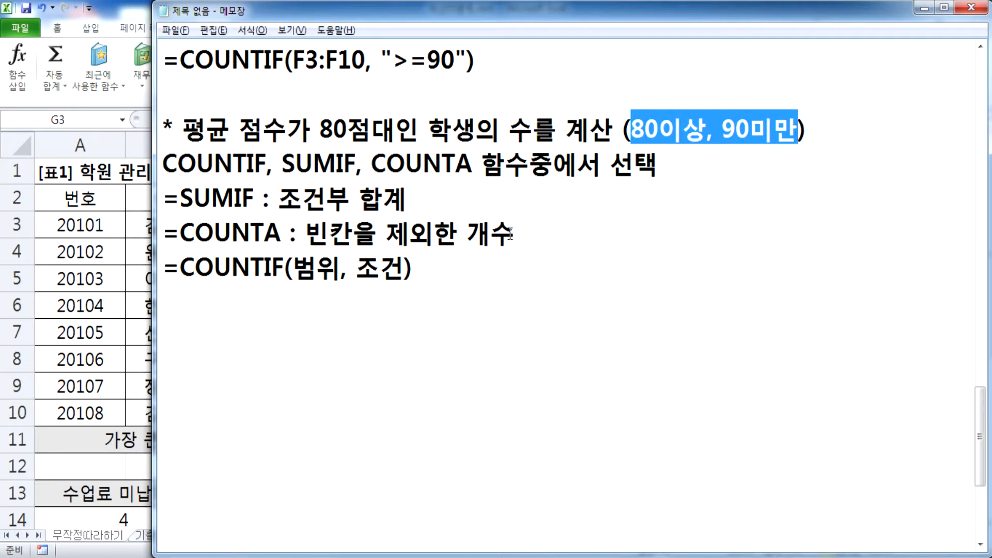
{"action": "left_click_drag", "start_coordinate": [356, 267], "coordinate": [403, 268]}
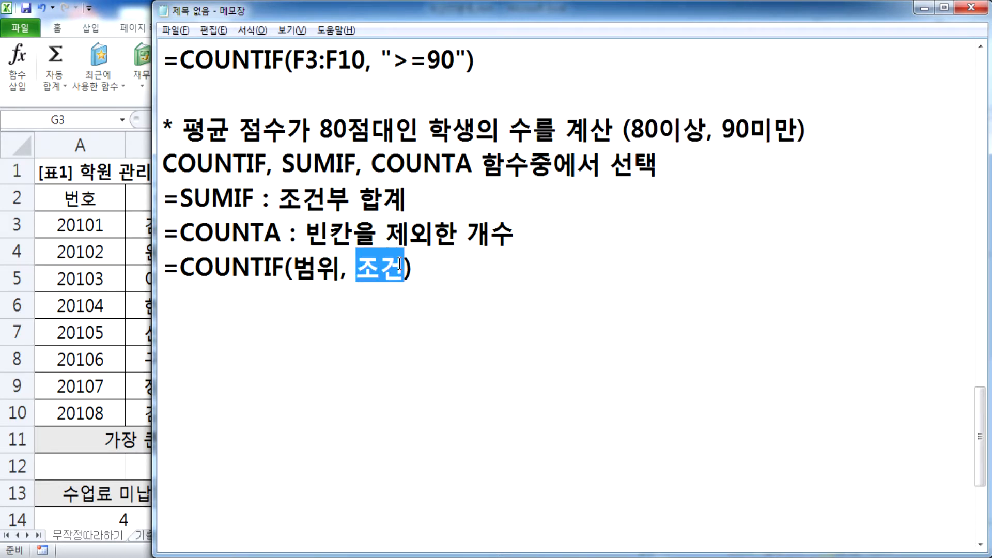
{"action": "left_click", "coordinate": [199, 295]}
{"action": "key", "text": "Up"}
{"action": "key", "text": "shift+Down"}
{"action": "key", "text": "ctrl+c"}
{"action": "key", "text": "Down"}
{"action": "key", "text": "ctrl+v"}
{"action": "left_click_drag", "start_coordinate": [354, 306], "coordinate": [399, 300]}
{"action": "type", "text": "80이상 "}
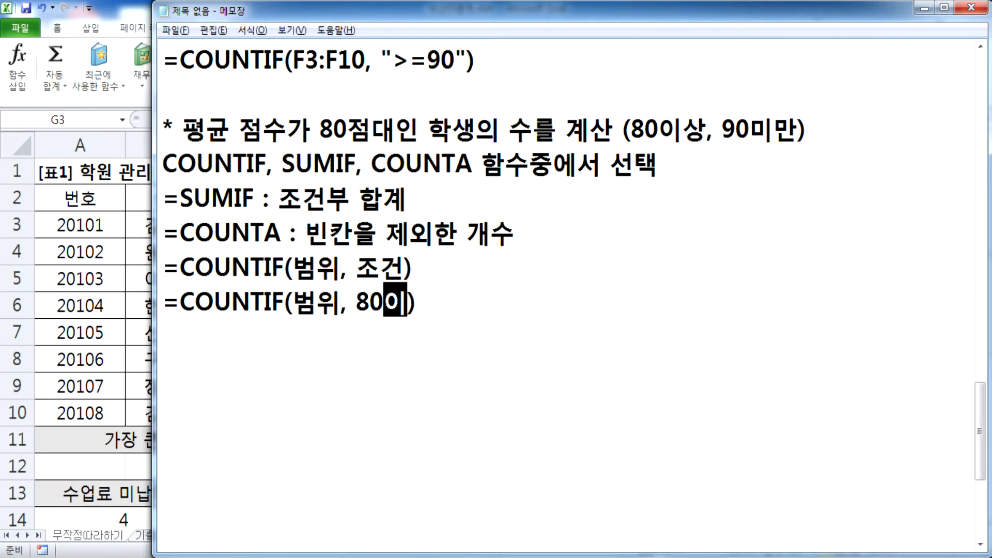
{"action": "type", "text": "80"}
{"action": "key", "text": "BackSpace"}
{"action": "key", "text": "BackSpace"}
{"action": "type", "text": "90미만) "}
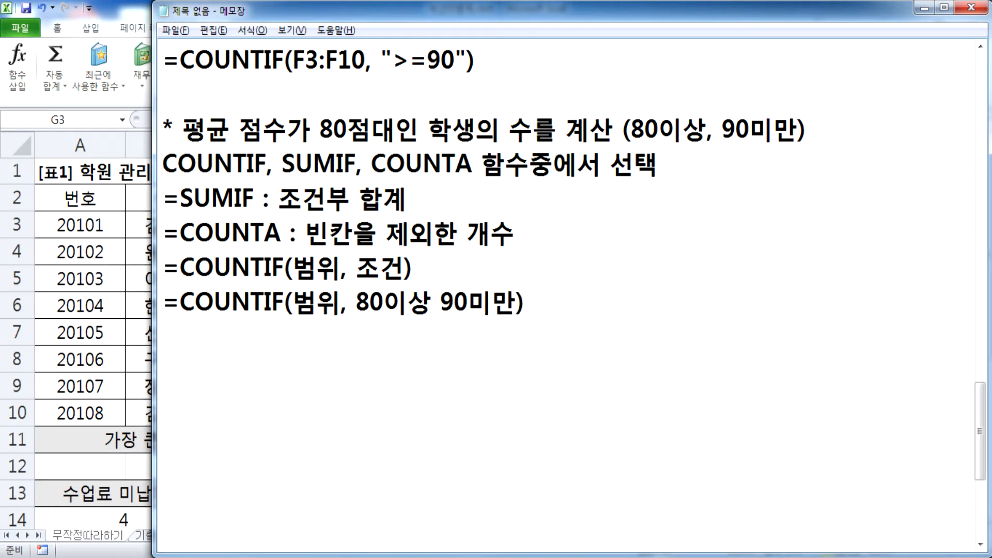
{"action": "type", "text": "X"}
Start a new formula line reading "=COUNTIF(평균," below the line marked X
{"action": "key", "text": "Return"}
{"action": "key", "text": "Return"}
{"action": "type", "text": "=ㅊ"}
{"action": "key", "text": "BackSpace"}
{"action": "key", "text": "Hangul"}
{"action": "type", "text": "COUNTIF("}
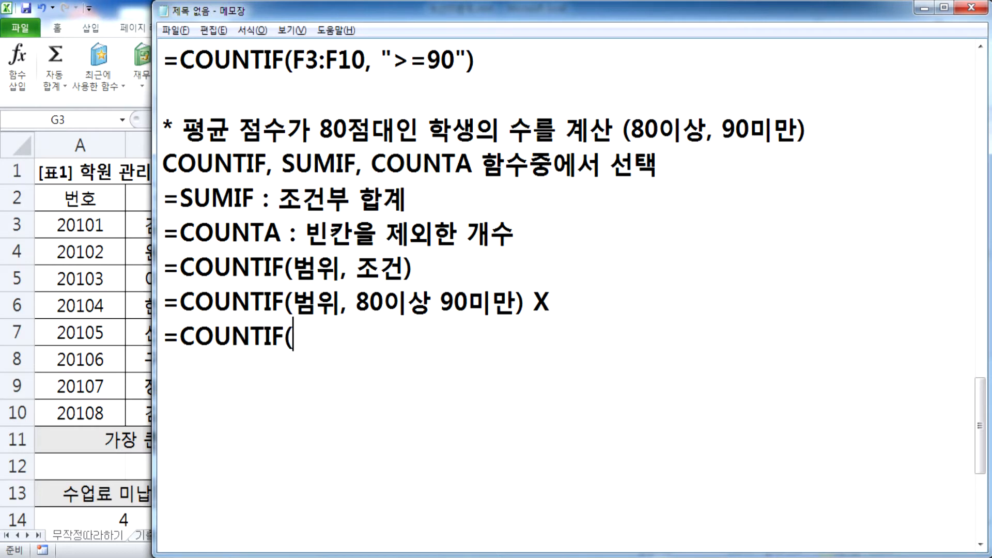
{"action": "key", "text": "Hangul"}
{"action": "type", "text": "버ㅁ위,"}
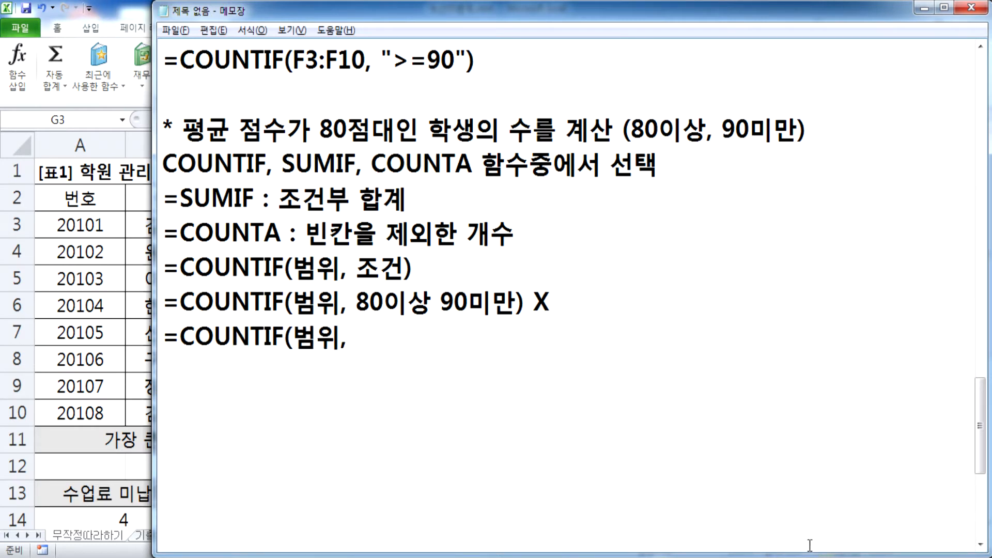
{"action": "key", "text": "BackSpace"}
{"action": "key", "text": "BackSpace"}
{"action": "key", "text": "BackSpace"}
{"action": "type", "text": "평"}
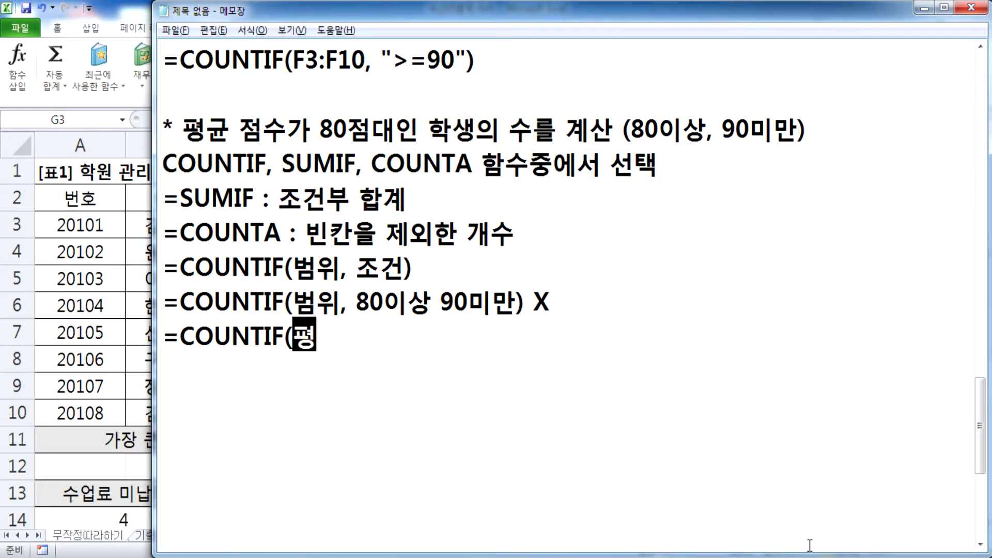
{"action": "type", "text": "균,"}
Compare the 80점대 condition in the notes with the scores in the worksheet's 평균 column in Excel
{"action": "key", "text": "alt+Tab"}
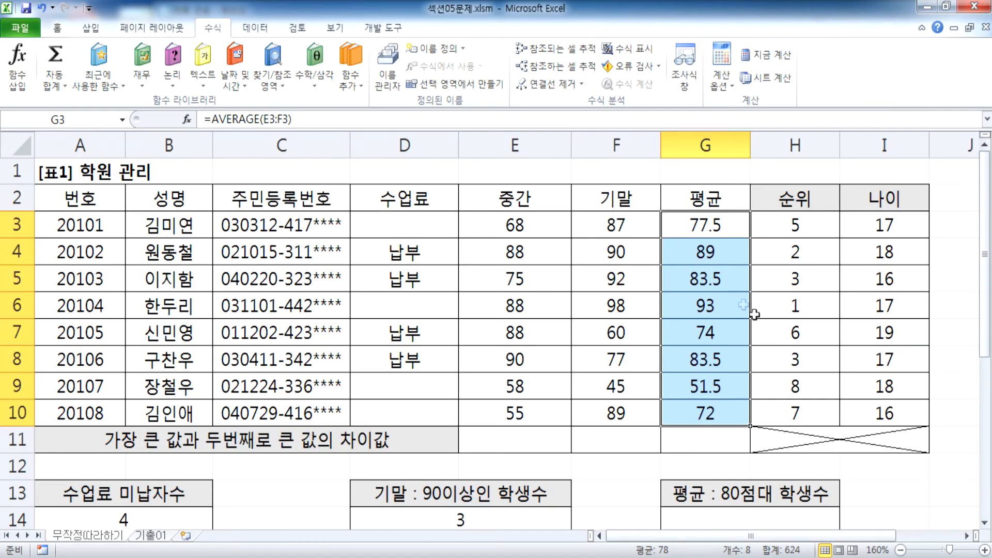
{"action": "key", "text": "alt+Tab"}
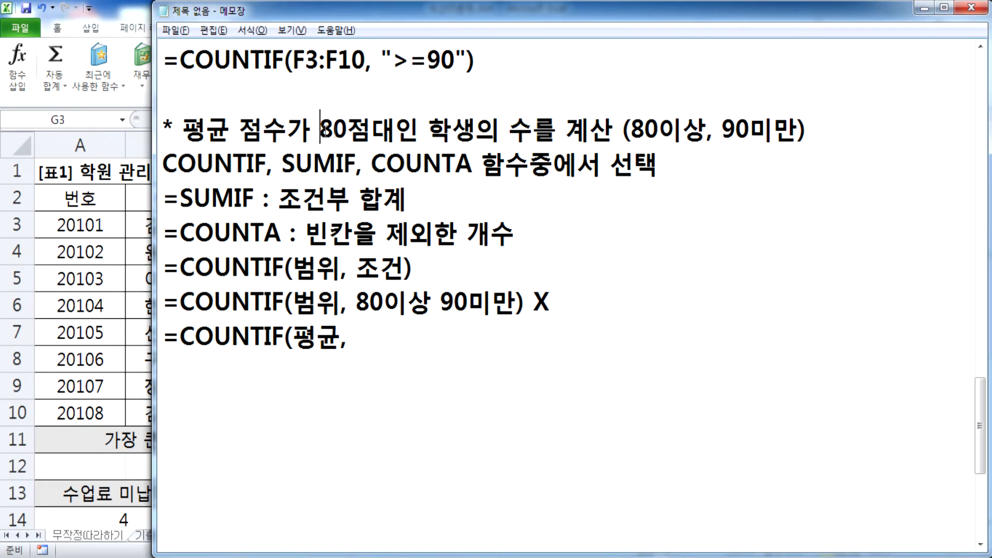
{"action": "left_click_drag", "start_coordinate": [319, 129], "coordinate": [395, 130]}
{"action": "key", "text": "alt+Tab"}
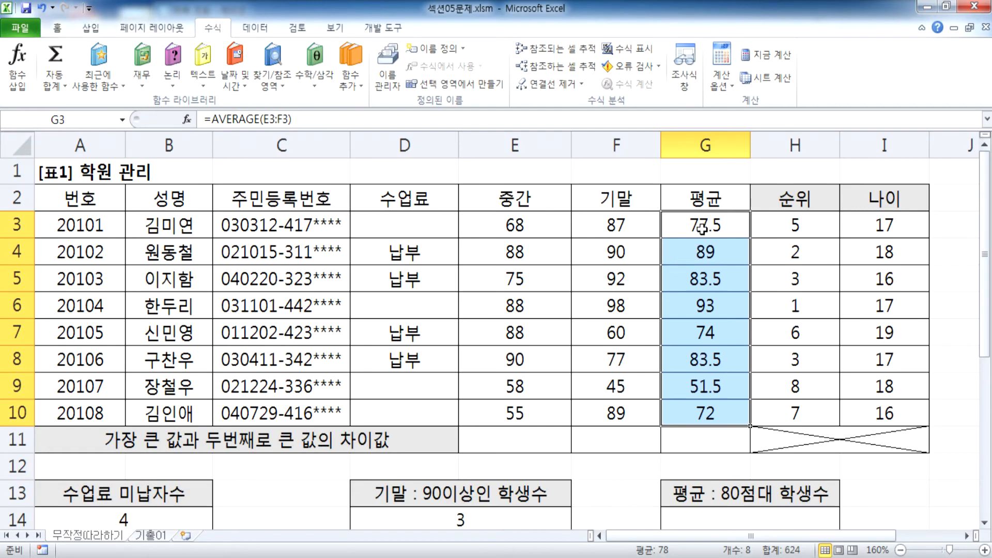
{"action": "key", "text": "alt+Tab"}
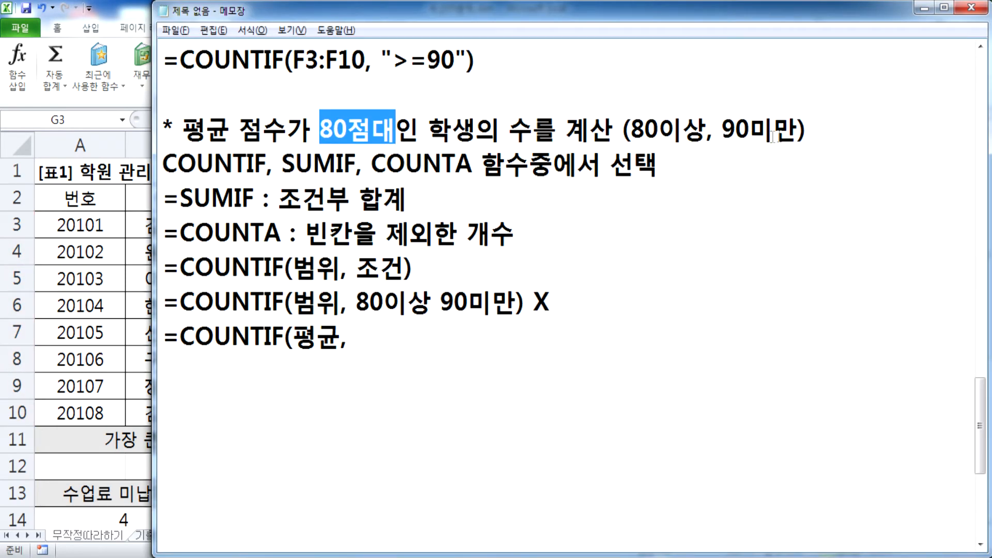
Insert a blank line and the text "* 80점대" above the unfinished COUNTIF formula
{"action": "left_click", "coordinate": [654, 295]}
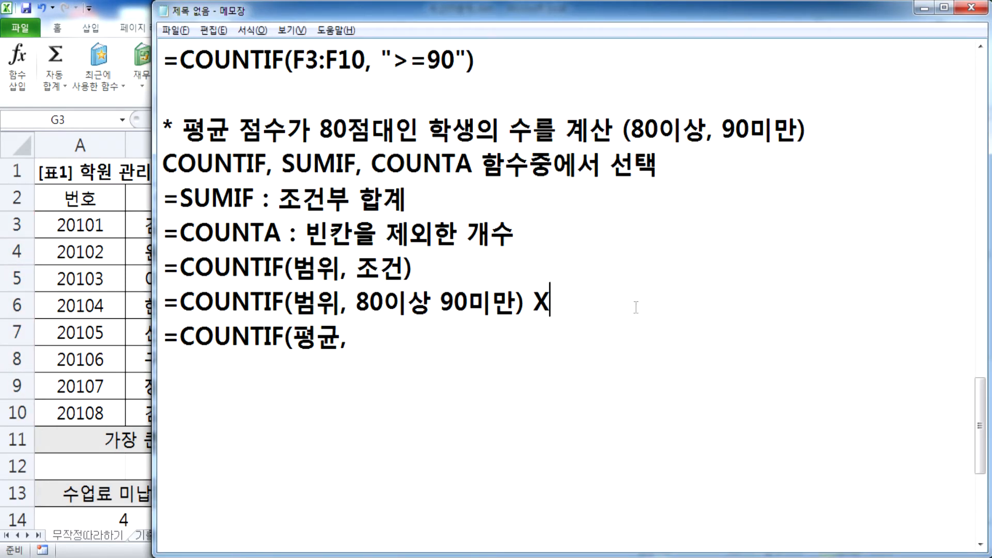
{"action": "key", "text": "Return"}
{"action": "key", "text": "Return"}
{"action": "scroll", "coordinate": [392, 303], "scroll_direction": "down", "scroll_amount": 2}
{"action": "type", "text": "* 80점"}
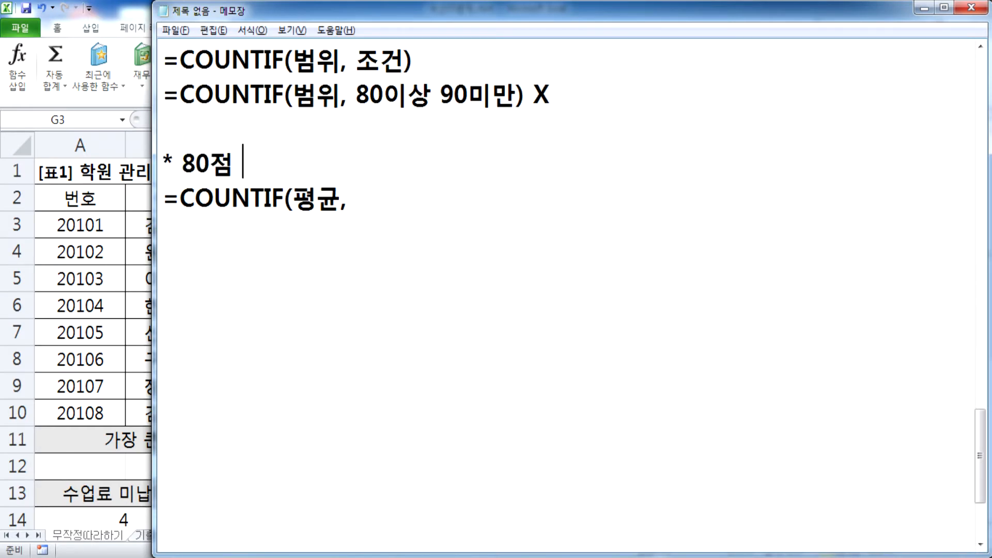
{"action": "key", "text": "BackSpace"}
{"action": "type", "text": "데ㄷ"}
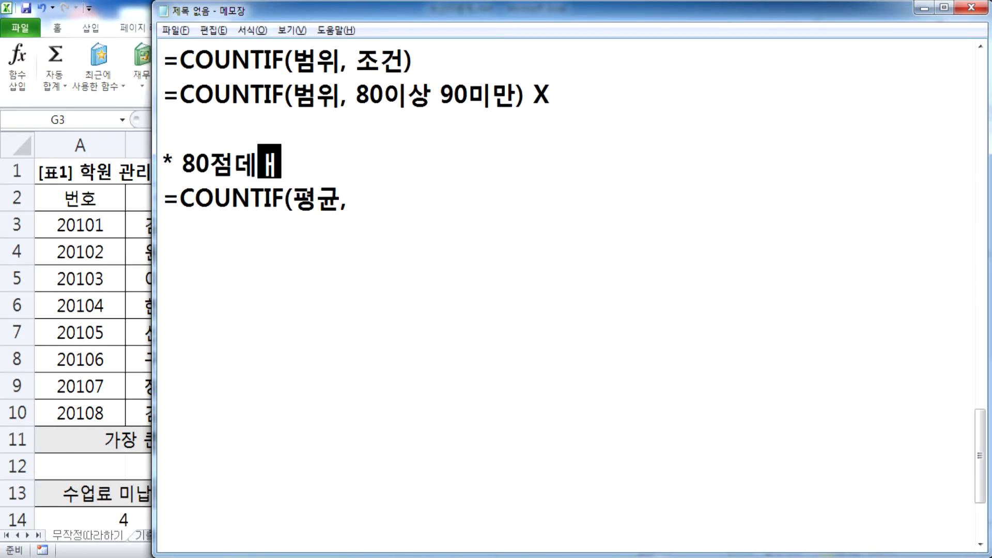
{"action": "type", "text": "ㅐ"}
{"action": "key", "text": "Left"}
{"action": "key", "text": "Left"}
{"action": "key", "text": "Delete"}
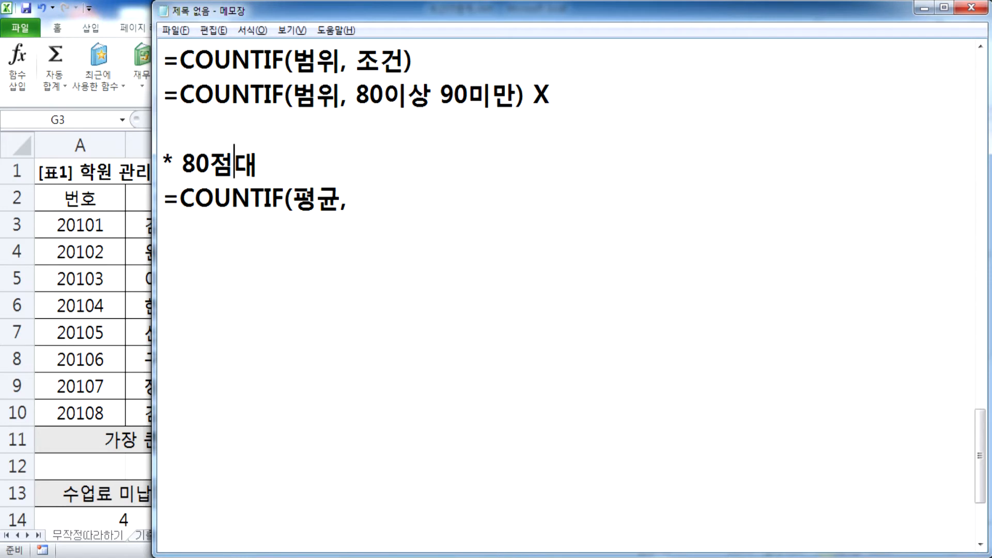
Extend the 80점대 line with the definition "= 80이상중에서 90이상을 제외"
{"action": "key", "text": "Right"}
{"action": "type", "text": "= 80"}
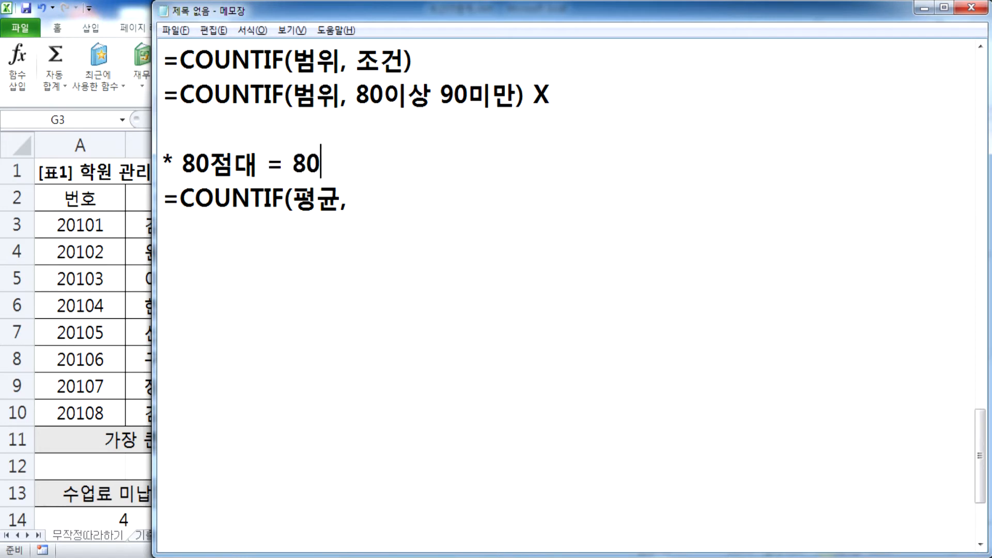
{"action": "type", "text": "이상중에서"}
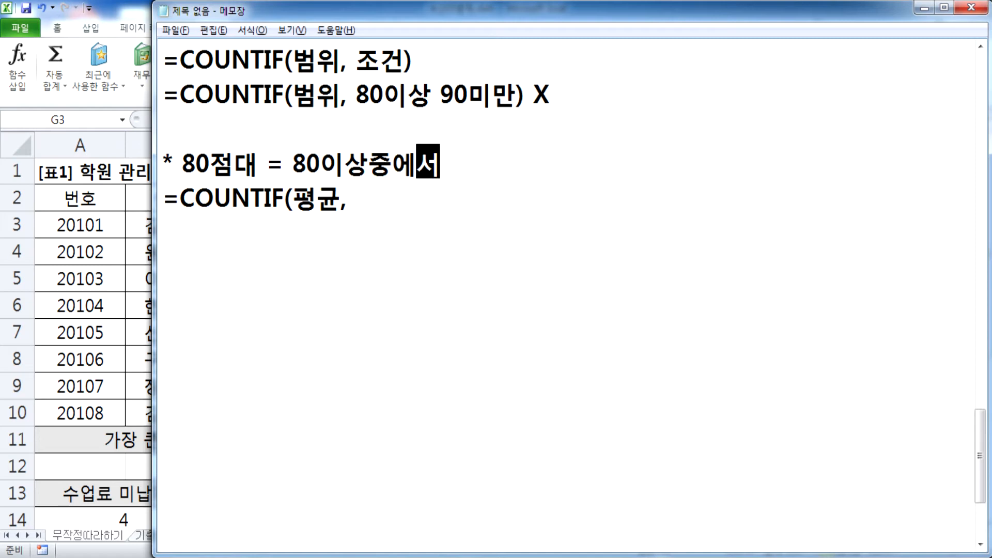
{"action": "type", "text": "90잇"}
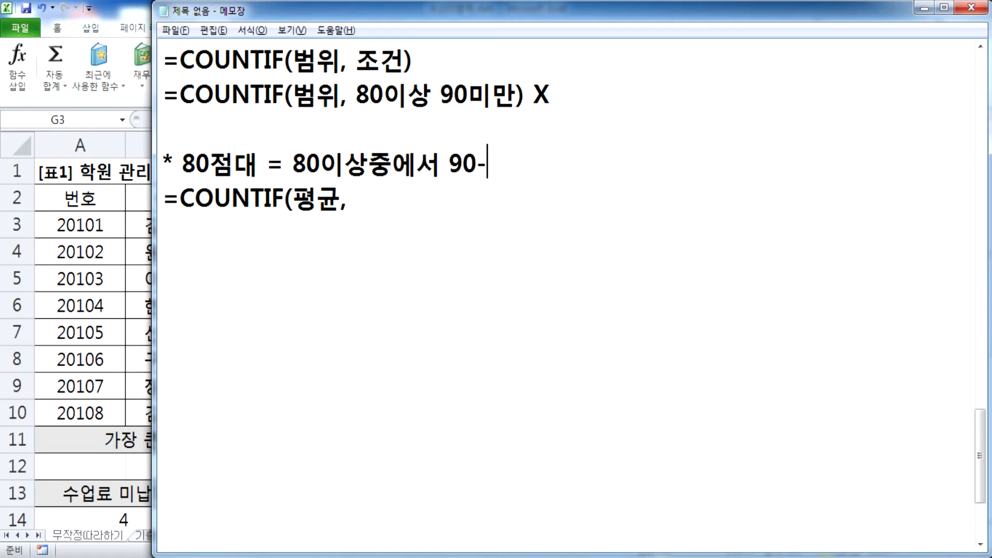
{"action": "type", "text": "상을 제외"}
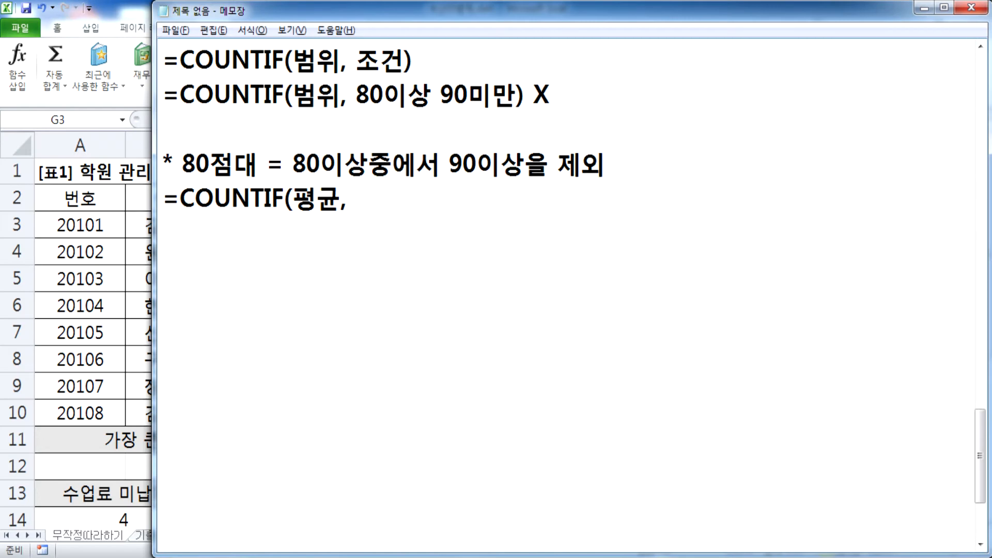
Switch to Excel and fill the 평균 cells G4, G5 and G8 with yellow
{"action": "key", "text": "alt+Tab"}
{"action": "left_click_drag", "start_coordinate": [681, 251], "coordinate": [693, 280]}
{"action": "left_click", "coordinate": [705, 357]}
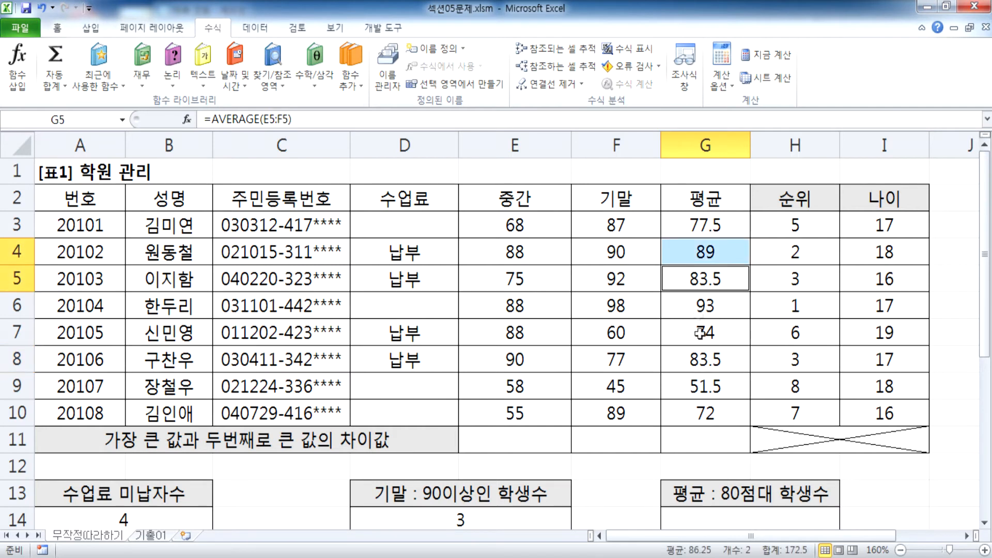
{"action": "left_click", "coordinate": [700, 365], "text": "ctrl"}
{"action": "left_click", "coordinate": [57, 28]}
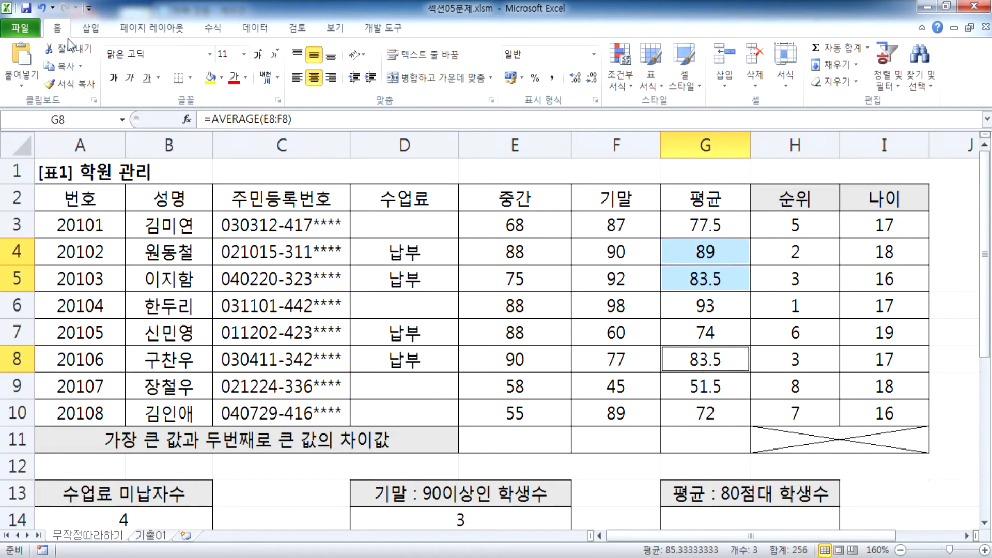
{"action": "left_click", "coordinate": [209, 78]}
Examine which 평균 scores are 80 or above by selecting G4:G6 together with G8, including the score in G6
{"action": "left_click", "coordinate": [723, 311]}
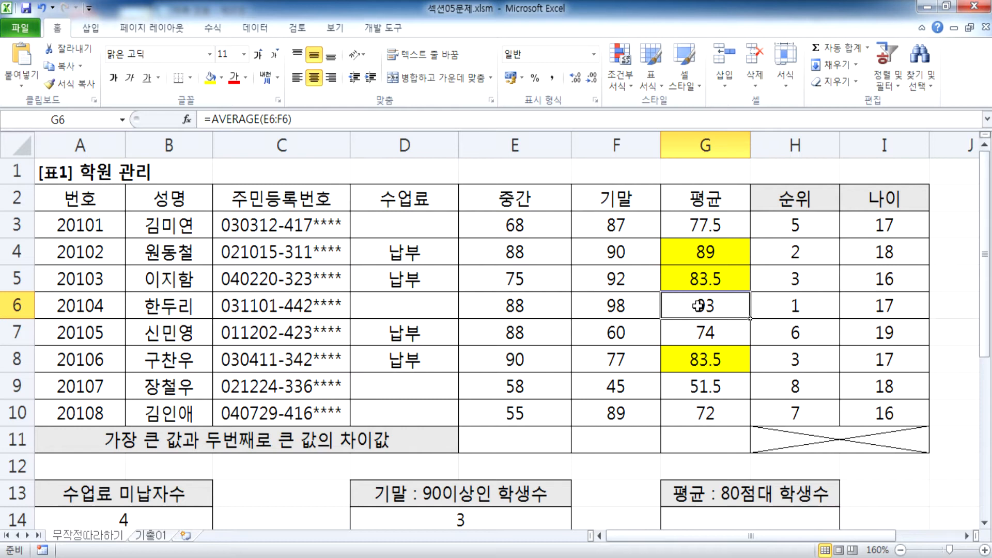
{"action": "left_click_drag", "start_coordinate": [702, 251], "coordinate": [704, 330]}
{"action": "left_click_drag", "start_coordinate": [695, 256], "coordinate": [692, 310]}
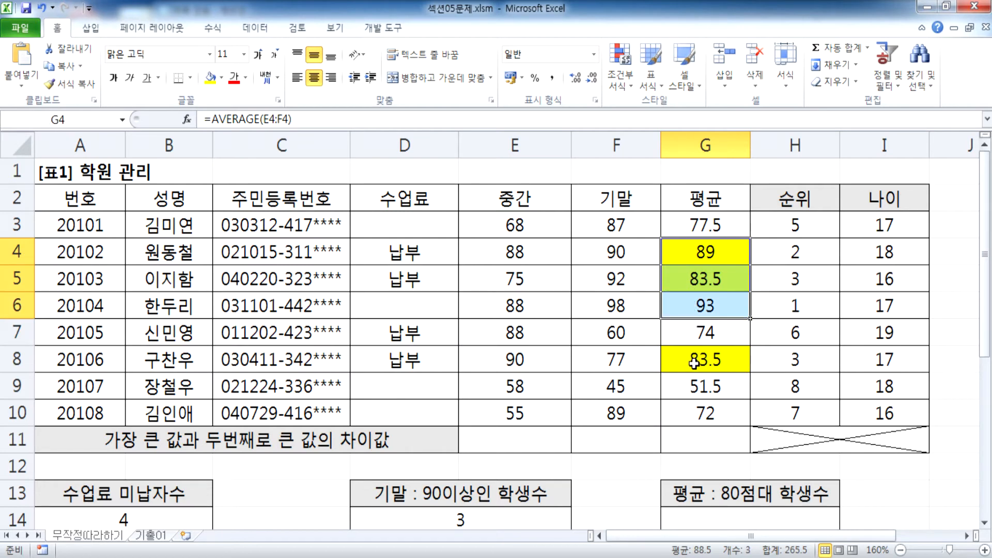
{"action": "left_click", "coordinate": [694, 362], "text": "ctrl"}
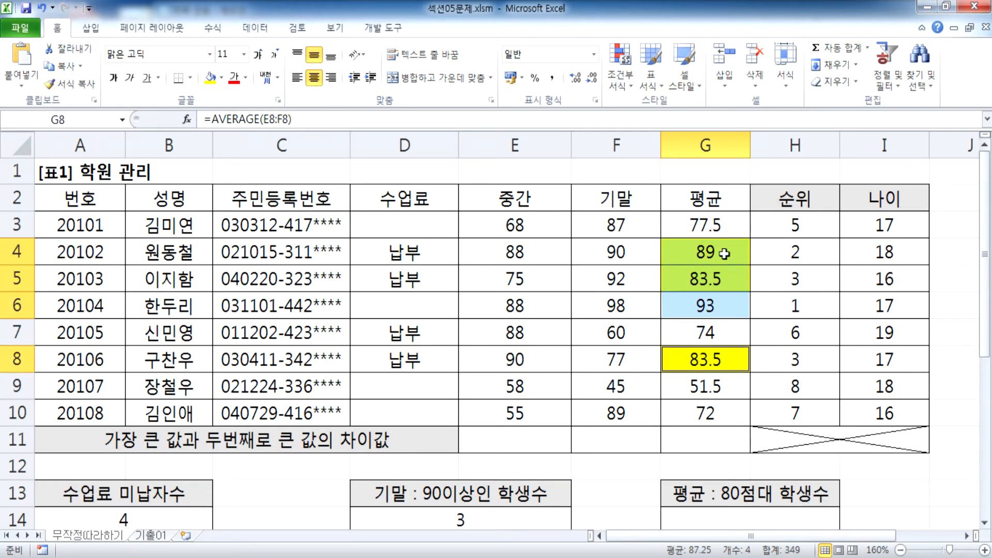
{"action": "double_click", "coordinate": [725, 324]}
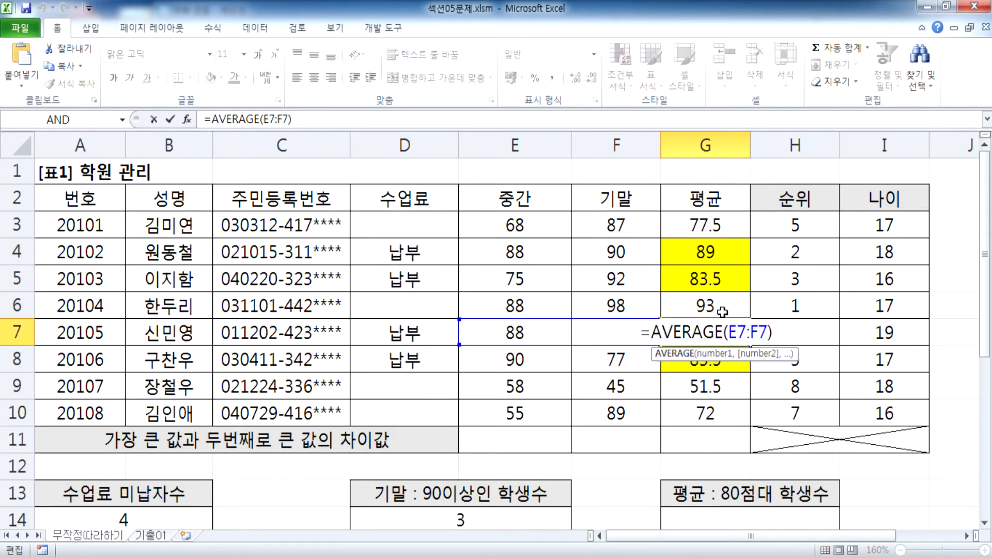
Return to Notepad and shorten the 80점대 definition to "80이상 - 90이상"
{"action": "key", "text": "alt+Tab"}
{"action": "left_click", "coordinate": [369, 165]}
{"action": "type", "text": "- 중에서 90이상을 제외"}
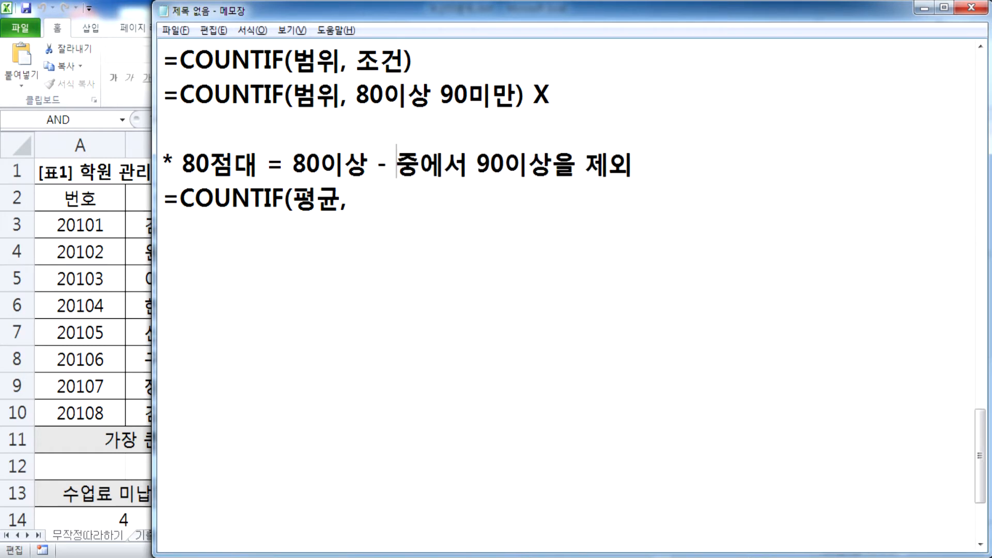
{"action": "key", "text": "Delete"}
{"action": "key", "text": "Delete"}
{"action": "key", "text": "Delete"}
{"action": "key", "text": "Delete"}
{"action": "key", "text": "Right"}
{"action": "key", "text": "Right"}
{"action": "key", "text": "Right"}
{"action": "key", "text": "Right"}
{"action": "key", "text": "shift+End"}
{"action": "key", "text": "Delete"}
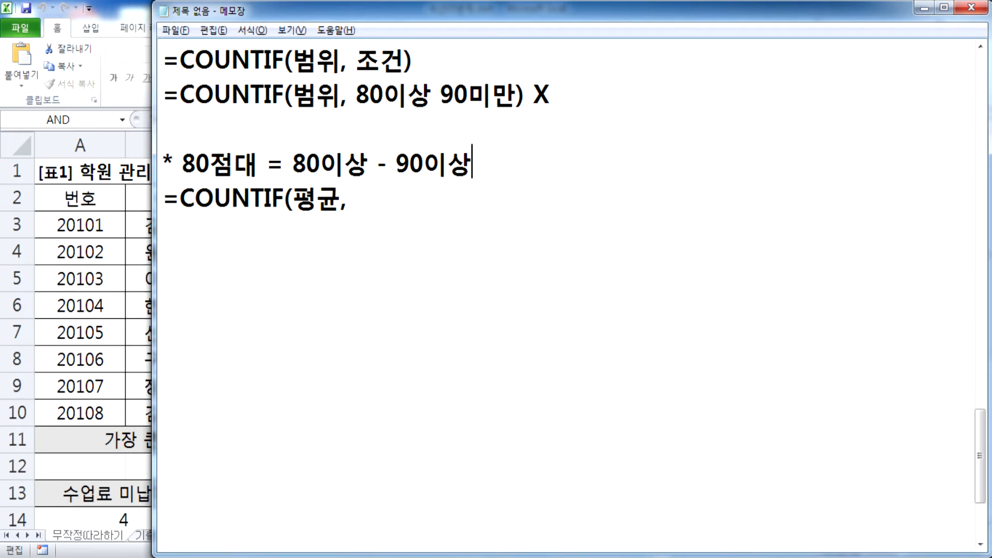
Complete the formula line as "=COUNTIF(평균, 80이상) - COUNTIF(평균, 90이상)"
{"action": "left_click", "coordinate": [363, 204]}
{"action": "type", "text": "80이ㅅㅏㅇ) - ㅊㅐ"}
{"action": "key", "text": "BackSpace"}
{"action": "key", "text": "BackSpace"}
{"action": "key", "text": "Hangul"}
{"action": "type", "text": "COUNTIF("}
{"action": "key", "text": "Hangul"}
{"action": "type", "text": "평균, 90ㅇ"}
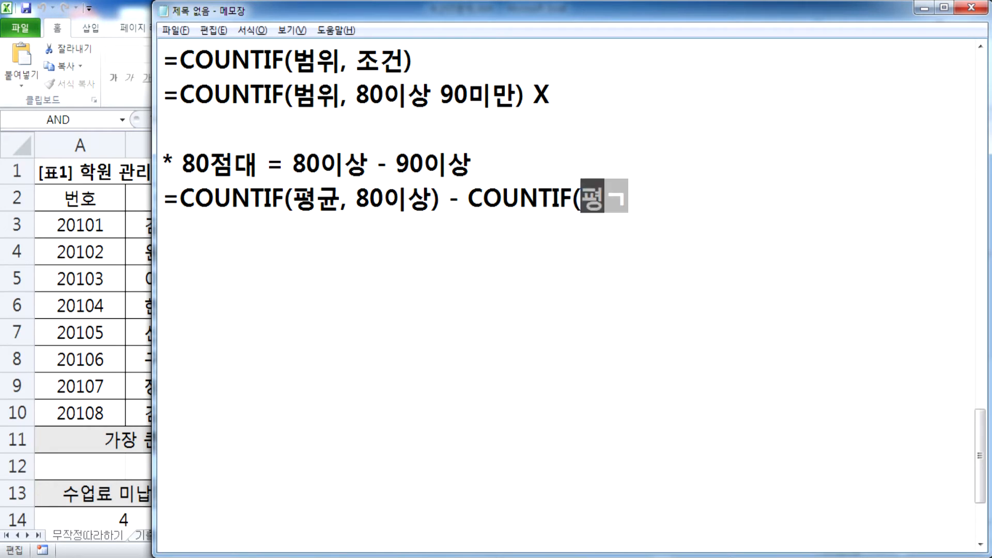
{"action": "type", "text": "ㅣ상)"}
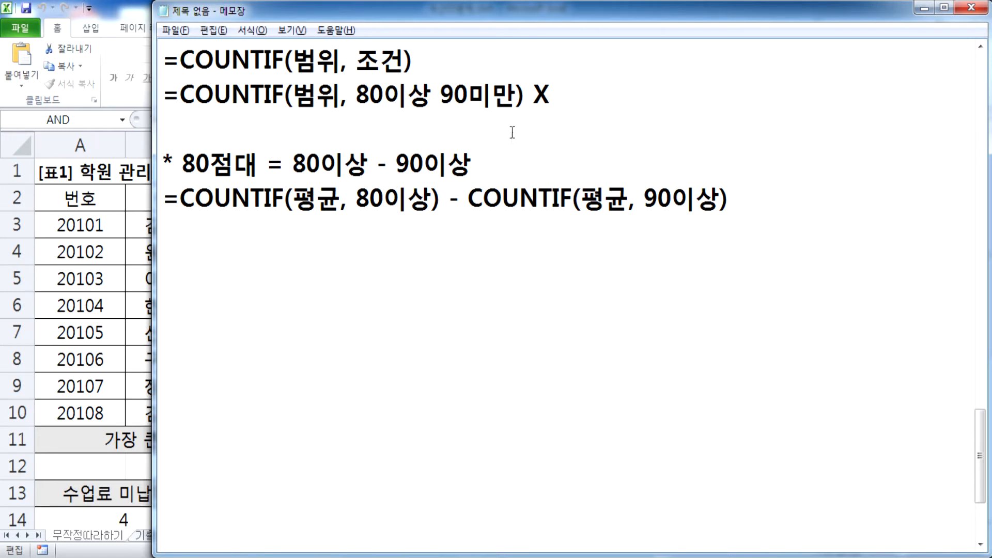
Add blank lines above the 80점대 definition and write "=COUNTIF(평균, ">=80, <90") X" under the rejected formula
{"action": "left_click", "coordinate": [466, 124]}
{"action": "key", "text": "Return"}
{"action": "key", "text": "Return"}
{"action": "left_click", "coordinate": [330, 130]}
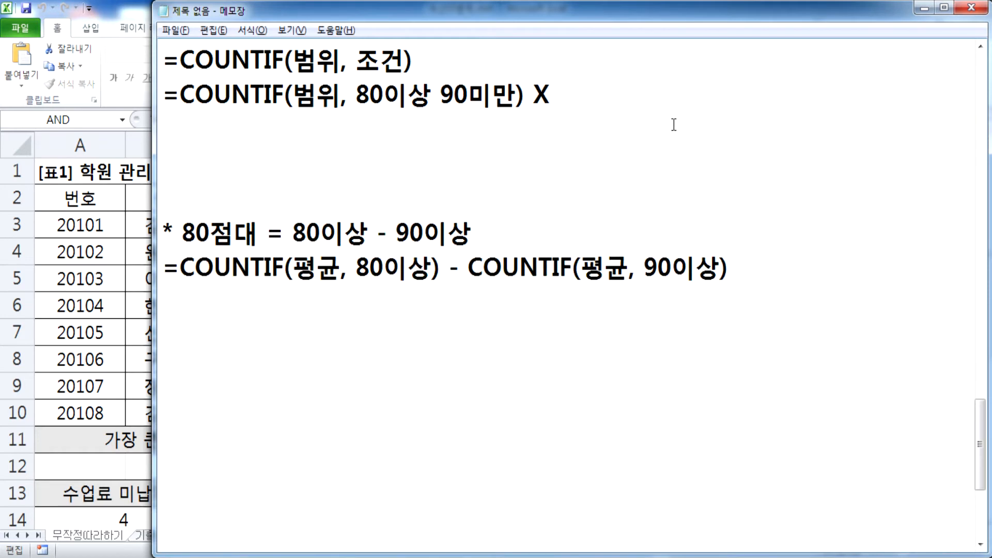
{"action": "type", "text": "COUNTI"}
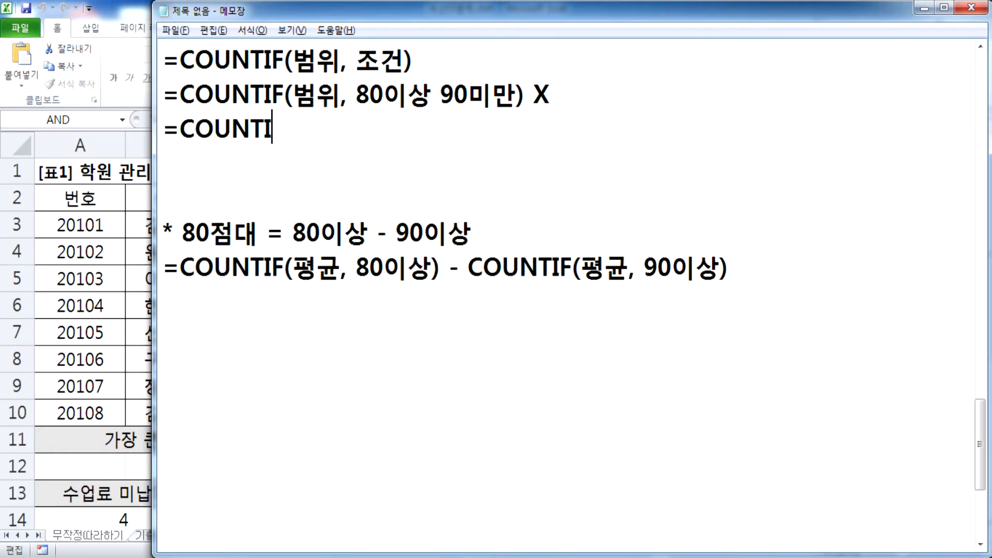
{"action": "type", "text": "F(평규"}
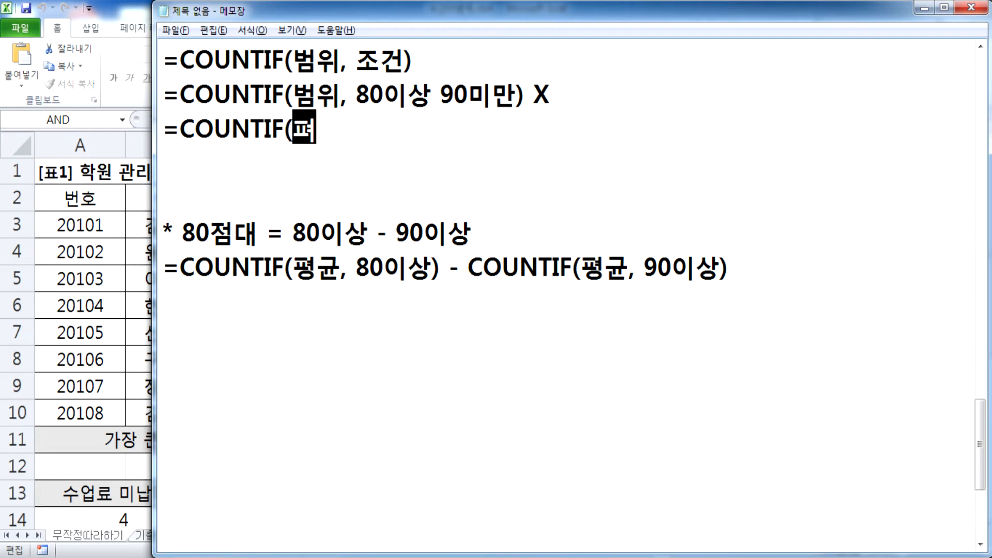
{"action": "type", "text": "ㄴ, \""}
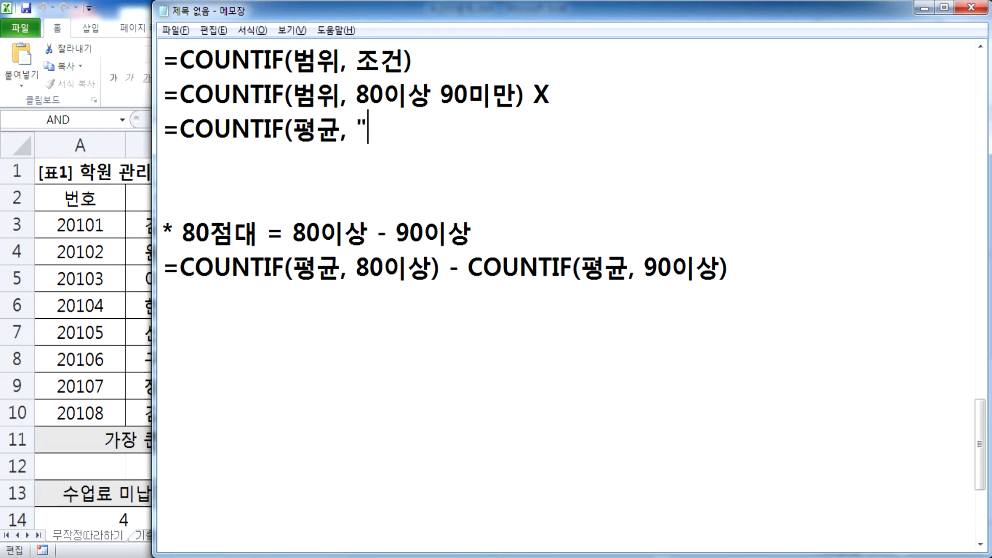
{"action": "type", "text": ">=80, <90\")"}
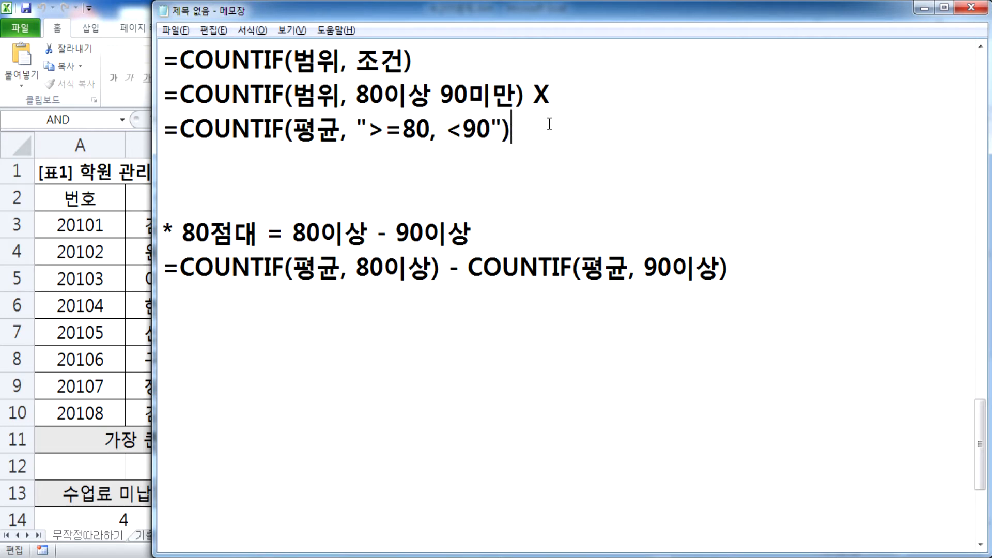
{"action": "type", "text": "X"}
{"action": "left_click_drag", "start_coordinate": [430, 136], "coordinate": [438, 137]}
{"action": "left_click", "coordinate": [435, 164]}
Open Paint (그림판) and brush a black horizontal number line across the upper part of the canvas
{"action": "left_click", "coordinate": [268, 350]}
{"action": "key", "text": "super"}
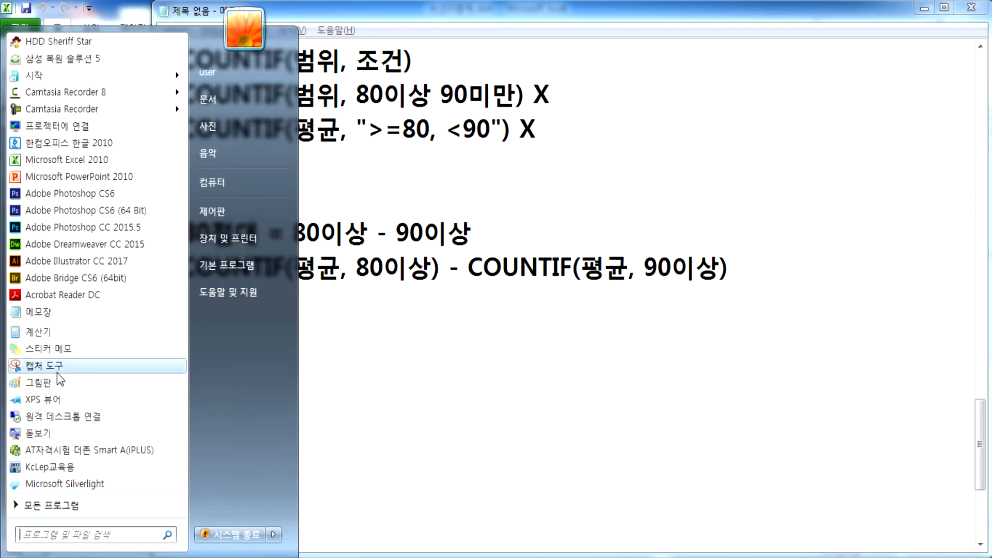
{"action": "left_click", "coordinate": [39, 383]}
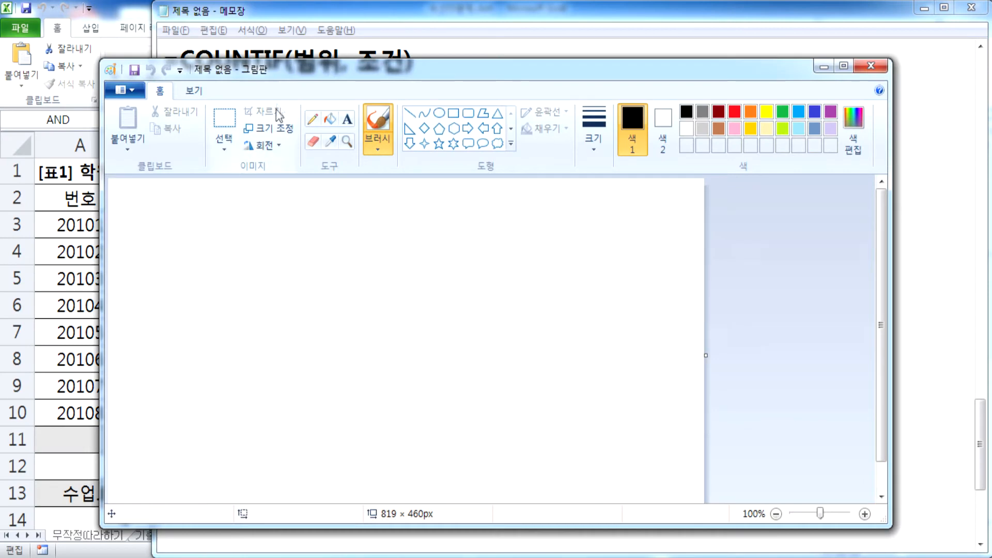
{"action": "left_click_drag", "start_coordinate": [283, 62], "coordinate": [300, 16]}
{"action": "left_click_drag", "start_coordinate": [186, 211], "coordinate": [590, 213]}
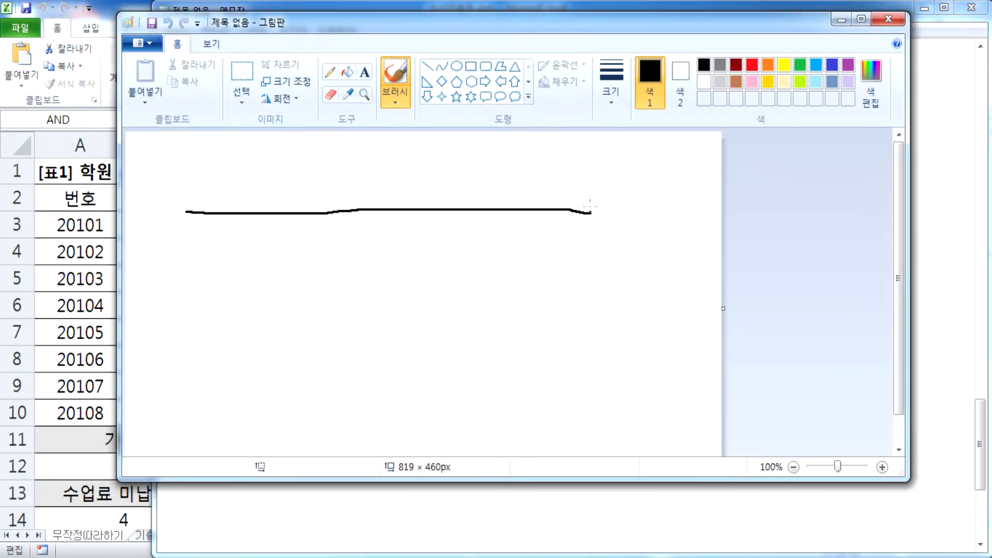
Mark points 80 and 90 on the number line in red, label them, and draw a rightward arrow from each
{"action": "left_click", "coordinate": [752, 64]}
{"action": "mouse_move", "coordinate": [299, 211]}
{"action": "left_mouse_down"}
{"action": "mouse_move", "coordinate": [302, 189]}
{"action": "mouse_move", "coordinate": [518, 160]}
{"action": "mouse_move", "coordinate": [609, 159]}
{"action": "mouse_move", "coordinate": [576, 175]}
{"action": "left_mouse_up"}
{"action": "mouse_move", "coordinate": [297, 242]}
{"action": "left_mouse_down"}
{"action": "mouse_move", "coordinate": [292, 257]}
{"action": "mouse_move", "coordinate": [293, 242]}
{"action": "mouse_move", "coordinate": [330, 246]}
{"action": "left_mouse_up"}
{"action": "left_click_drag", "start_coordinate": [479, 207], "coordinate": [483, 213]}
{"action": "left_click_drag", "start_coordinate": [466, 249], "coordinate": [462, 290]}
{"action": "mouse_move", "coordinate": [503, 258]}
{"action": "left_mouse_down"}
{"action": "mouse_move", "coordinate": [496, 269]}
{"action": "mouse_move", "coordinate": [504, 246]}
{"action": "left_mouse_up"}
{"action": "mouse_move", "coordinate": [482, 209]}
{"action": "left_mouse_down"}
{"action": "mouse_move", "coordinate": [486, 150]}
{"action": "mouse_move", "coordinate": [638, 140]}
{"action": "mouse_move", "coordinate": [612, 155]}
{"action": "left_mouse_up"}
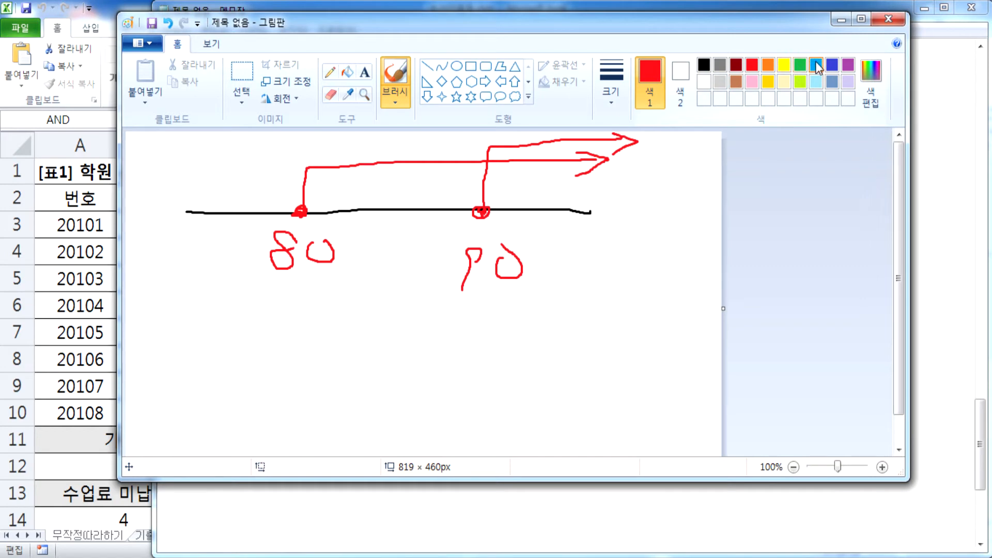
In light blue, cross out the range beyond 90 and circle the range between 80 and 90
{"action": "left_click", "coordinate": [815, 65]}
{"action": "left_click_drag", "start_coordinate": [556, 149], "coordinate": [503, 200]}
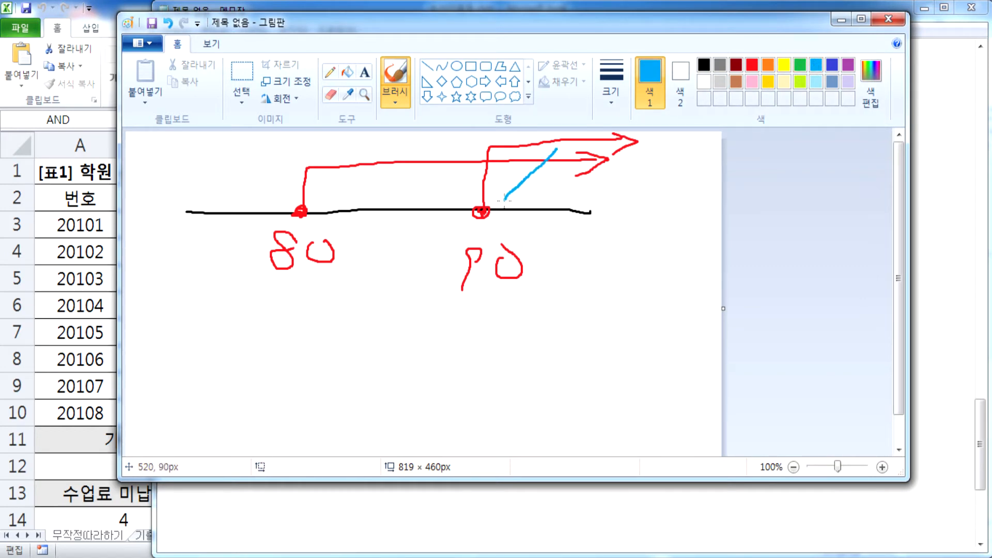
{"action": "left_click_drag", "start_coordinate": [505, 153], "coordinate": [559, 192]}
{"action": "mouse_move", "coordinate": [383, 225]}
{"action": "left_mouse_down"}
{"action": "mouse_move", "coordinate": [312, 168]}
{"action": "mouse_move", "coordinate": [455, 178]}
{"action": "mouse_move", "coordinate": [368, 231]}
{"action": "left_mouse_up"}
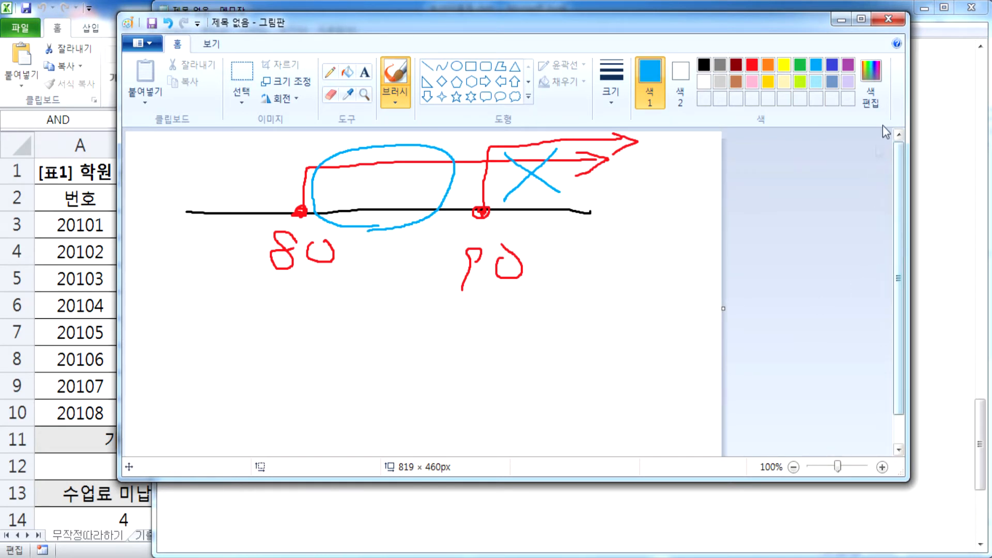
Close Paint without saving the drawing and highlight the condition ">=80, <90" in the Notepad formula
{"action": "left_click", "coordinate": [892, 21]}
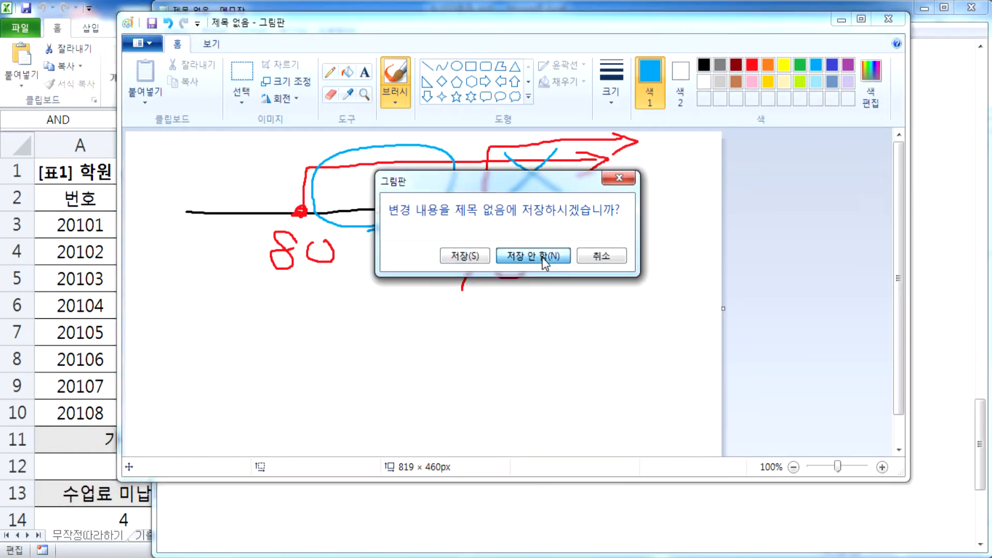
{"action": "left_click", "coordinate": [541, 258]}
{"action": "left_click_drag", "start_coordinate": [367, 128], "coordinate": [491, 130]}
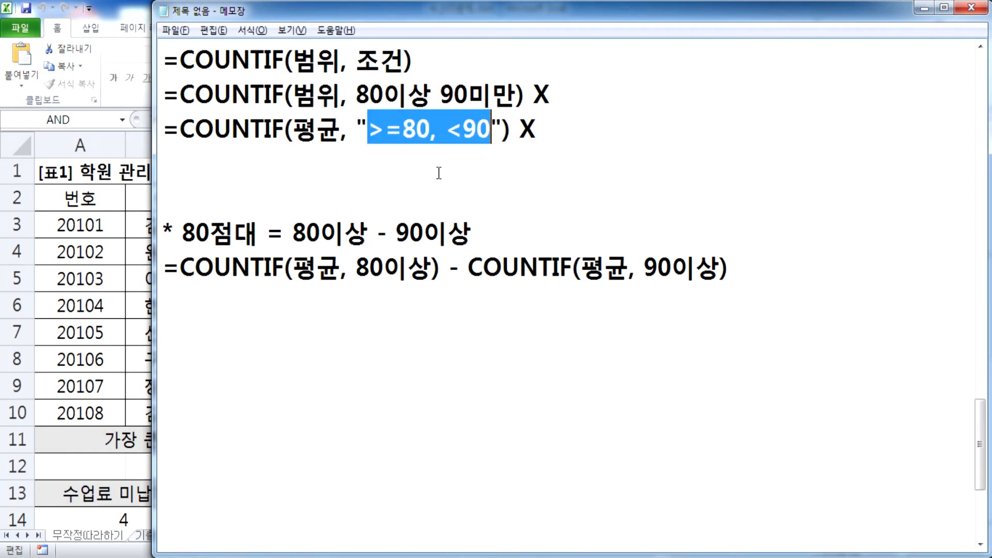
{"action": "left_click", "coordinate": [491, 134]}
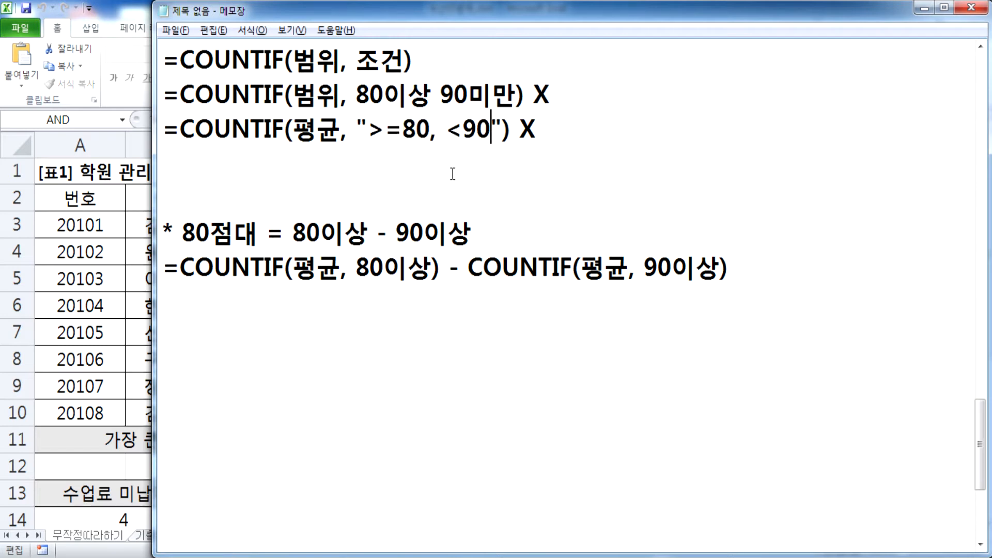
{"action": "left_click_drag", "start_coordinate": [367, 130], "coordinate": [488, 124]}
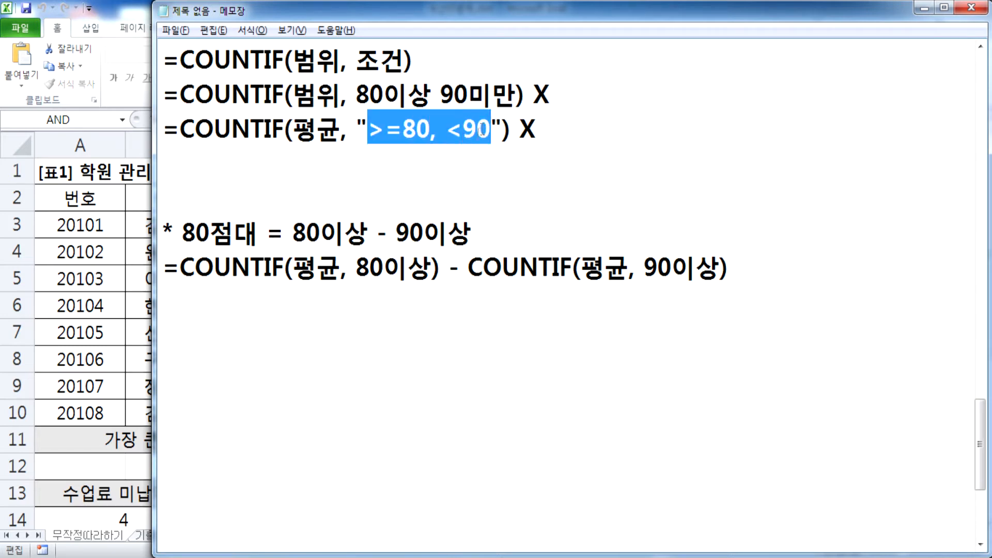
Remove one blank line above the 80점대 definition and duplicate the two-part COUNTIF formula line below itself
{"action": "left_click", "coordinate": [456, 157]}
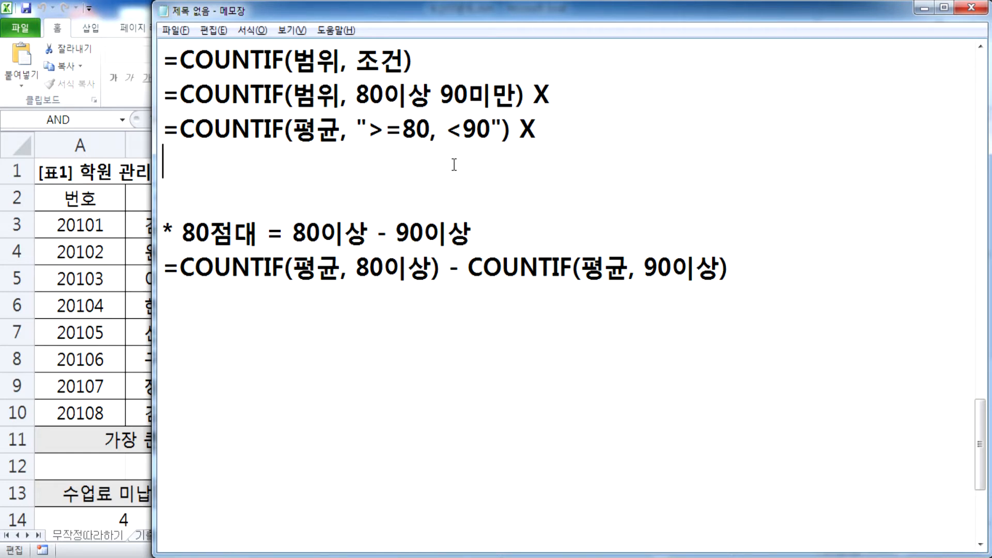
{"action": "key", "text": "Delete"}
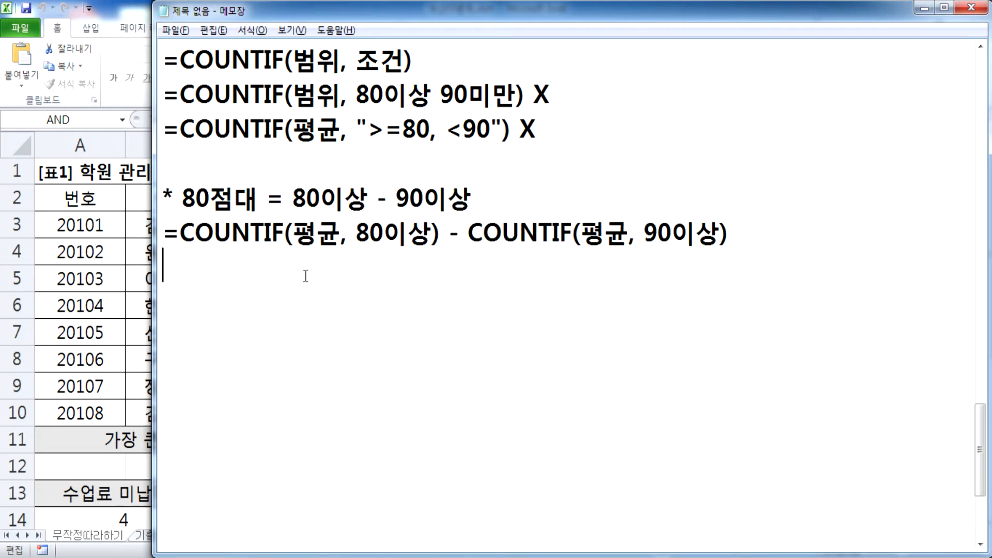
{"action": "key", "text": "shift+Up"}
{"action": "key", "text": "ctrl+c"}
{"action": "left_click", "coordinate": [306, 285]}
{"action": "key", "text": "ctrl+v"}
Switch to Excel, cancel the open edit of the AVERAGE formula in G7, and return to Notepad
{"action": "key", "text": "alt+Tab"}
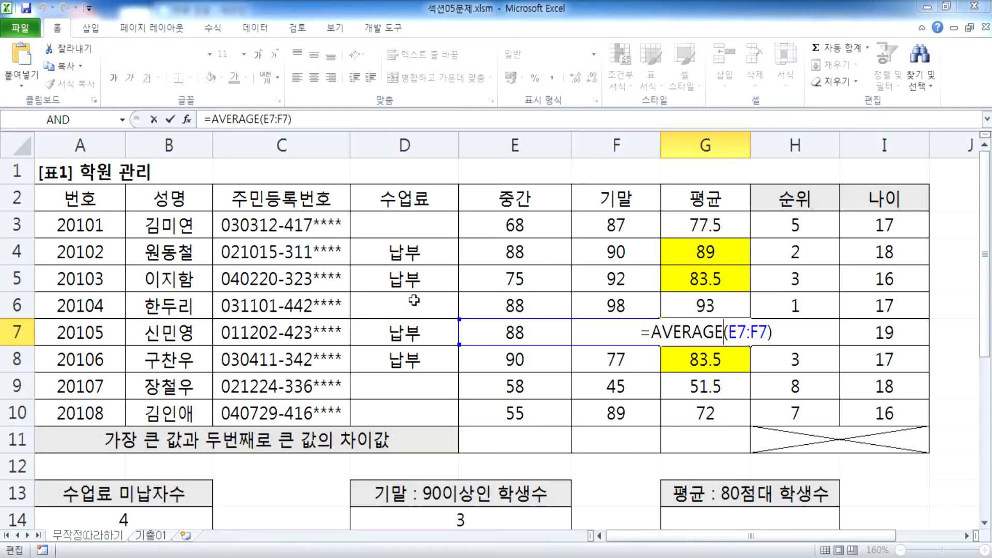
{"action": "key", "text": "Escape"}
{"action": "key", "text": "alt+Tab"}
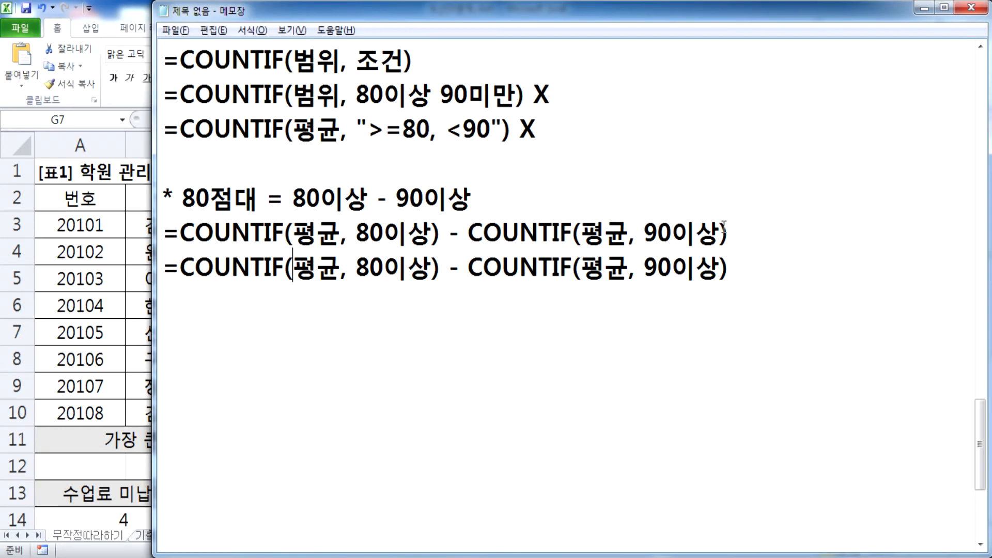
Replace the first COUNTIF's arguments in the copied line with G3:G10 and ">=80"
{"action": "type", "text": "G3:G10"}
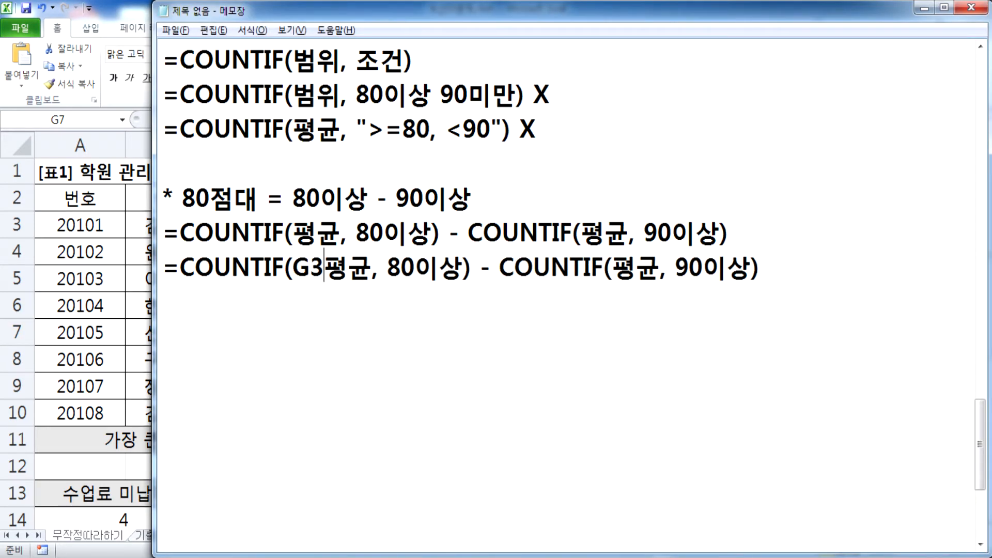
{"action": "key", "text": "Delete"}
{"action": "key", "text": "Delete"}
{"action": "key", "text": "Right"}
{"action": "key", "text": "Right"}
{"action": "type", "text": "\">=80"}
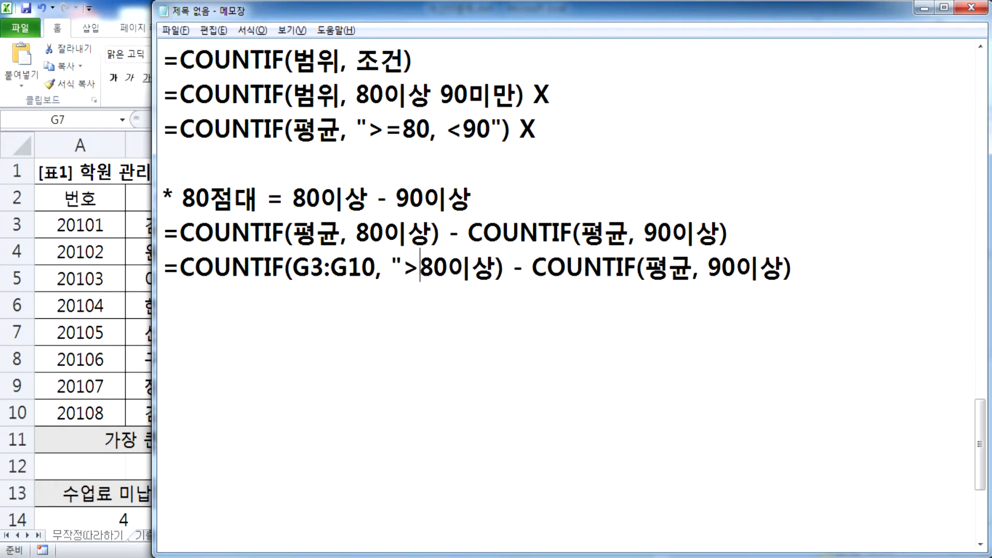
{"action": "type", "text": "\""}
{"action": "key", "text": "Delete"}
{"action": "key", "text": "Delete"}
{"action": "key", "text": "Delete"}
{"action": "key", "text": "Delete"}
Replace the second COUNTIF's arguments in the copied line with G3:G10 and ">=90"
{"action": "key", "text": "Right"}
{"action": "key", "text": "Right"}
{"action": "key", "text": "Right"}
{"action": "key", "text": "Right"}
{"action": "key", "text": "Right"}
{"action": "key", "text": "Right"}
{"action": "key", "text": "Right"}
{"action": "key", "text": "Right"}
{"action": "key", "text": "Right"}
{"action": "key", "text": "Right"}
{"action": "key", "text": "Right"}
{"action": "key", "text": "Right"}
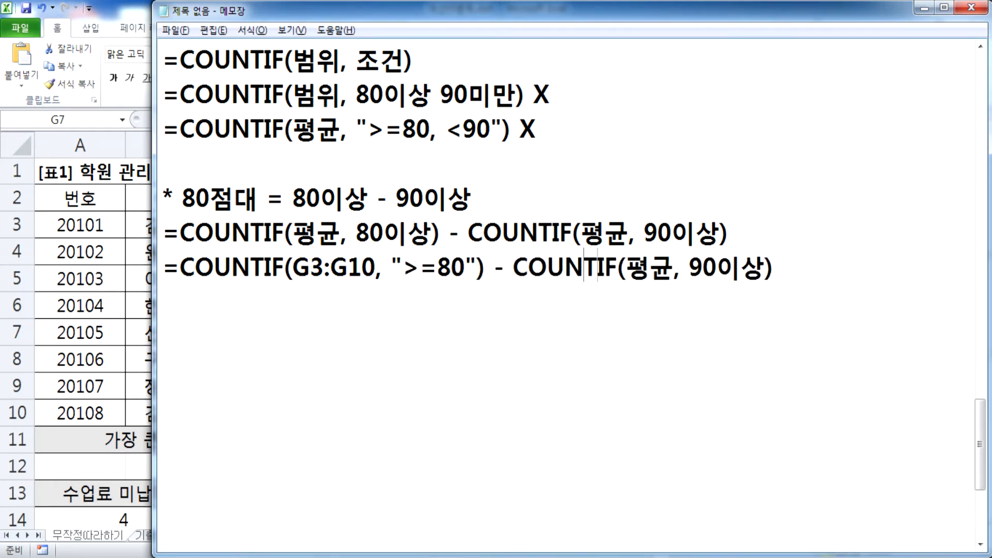
{"action": "type", "text": "G3:G10"}
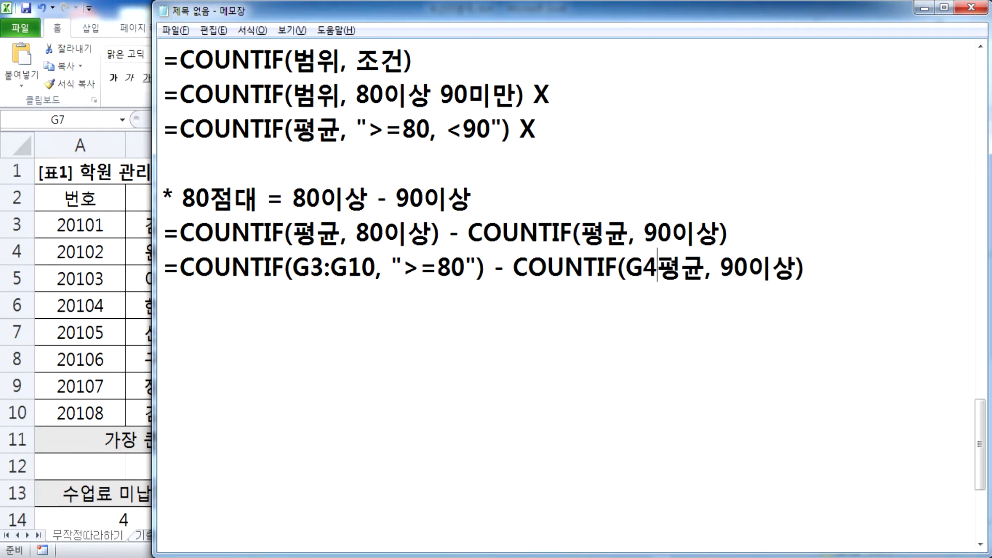
{"action": "key", "text": "Delete"}
{"action": "key", "text": "Delete"}
{"action": "key", "text": "Right"}
{"action": "key", "text": "Right"}
{"action": "type", "text": "\">=90\""}
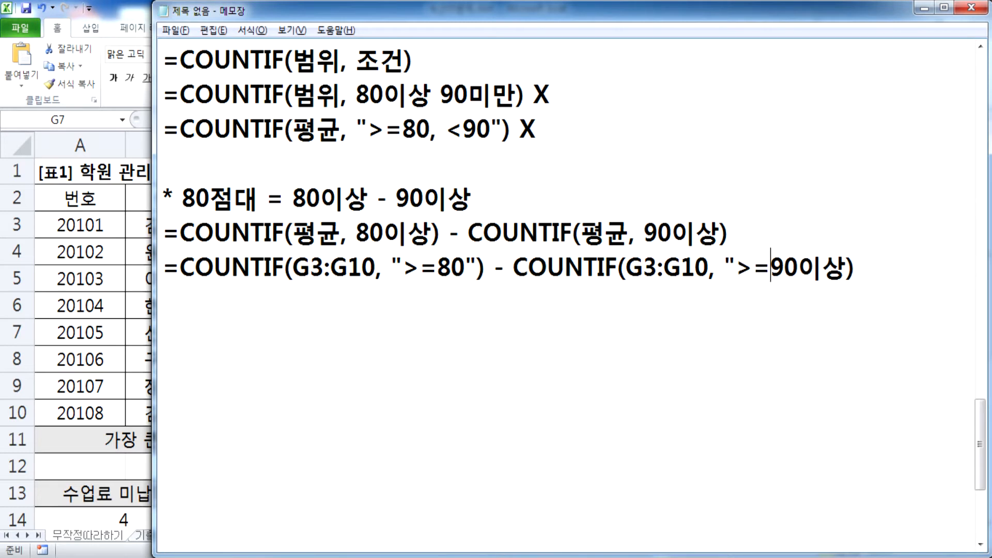
{"action": "key", "text": "Delete"}
{"action": "key", "text": "Delete"}
{"action": "key", "text": "Delete"}
{"action": "key", "text": "Delete"}
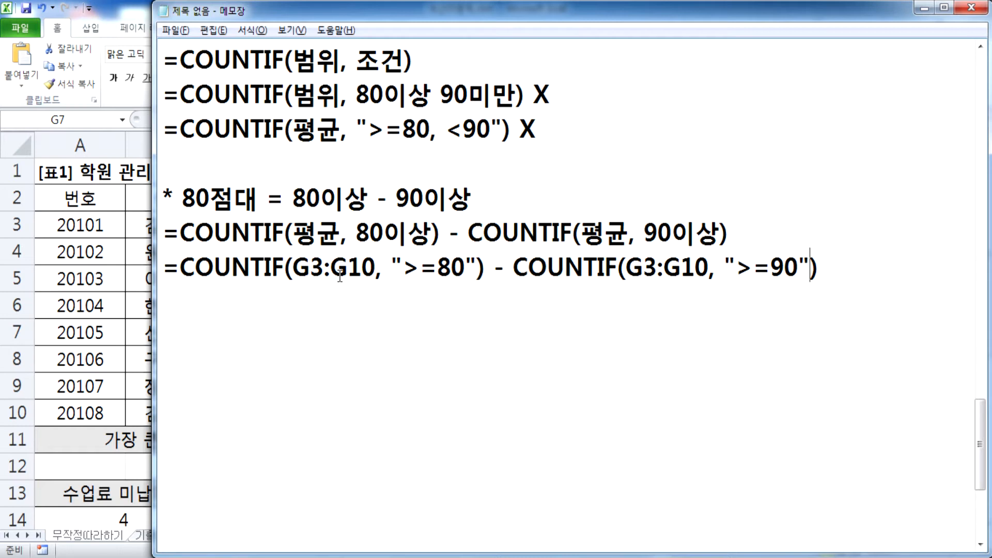
Add the note "* COUNTIFS 함수가 대세" below the formulas, separated by a blank line
{"action": "key", "text": "Return"}
{"action": "key", "text": "Return"}
{"action": "type", "text": "* 채ㅕ"}
{"action": "key", "text": "Hangul"}
{"action": "key", "text": "BackSpace"}
{"action": "key", "text": "BackSpace"}
{"action": "type", "text": "CO"}
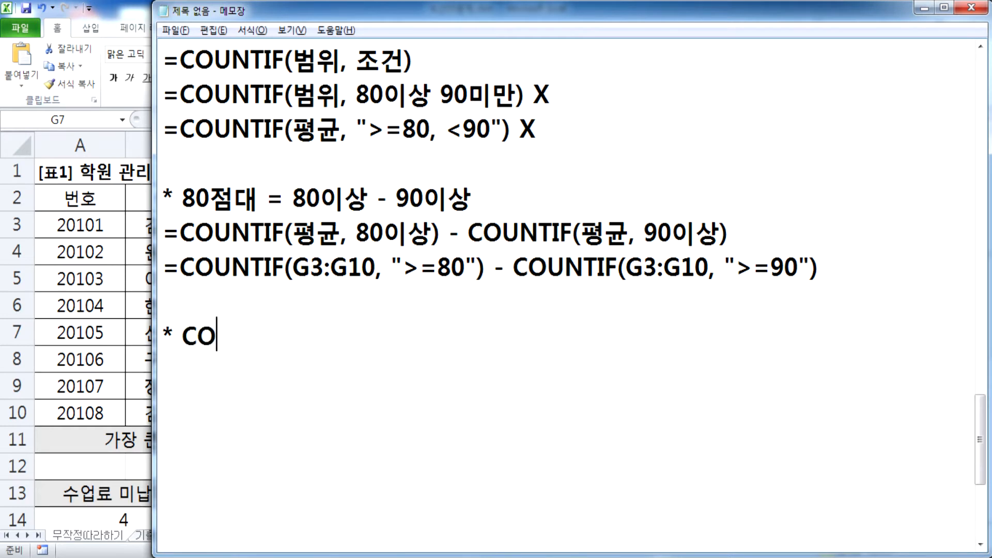
{"action": "type", "text": "UNTIFS 함수"}
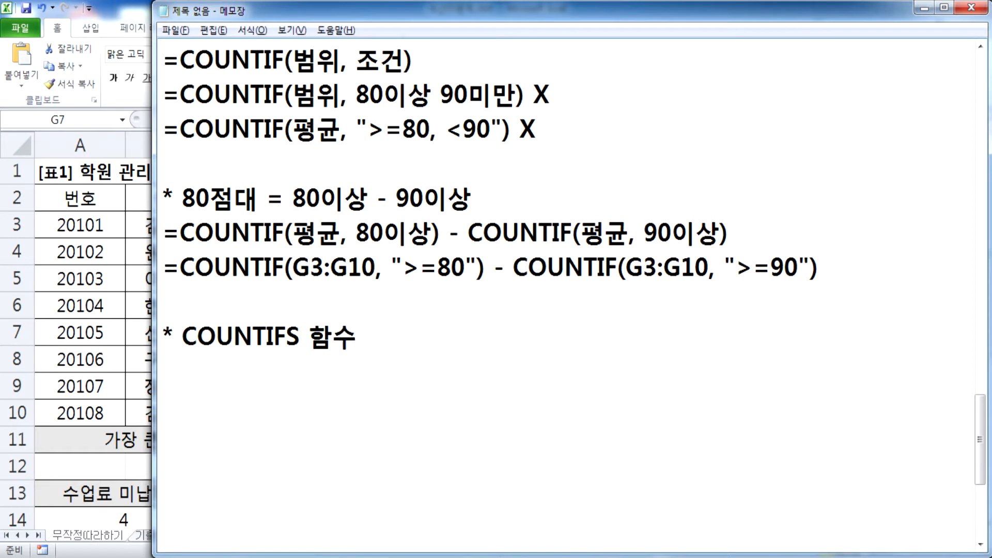
{"action": "type", "text": " 대세"}
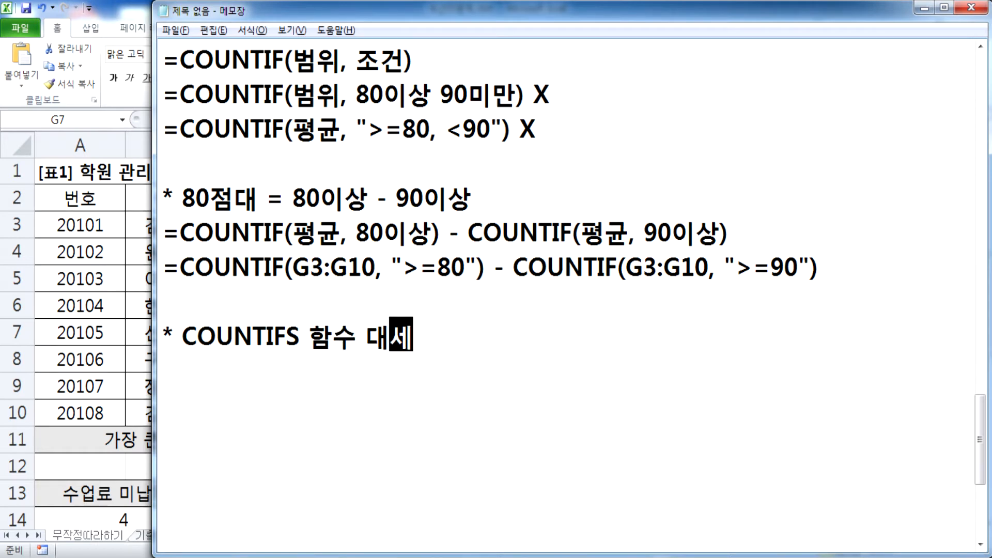
{"action": "key", "text": "Left"}
{"action": "key", "text": "Left"}
{"action": "key", "text": "Left"}
{"action": "type", "text": "가"}
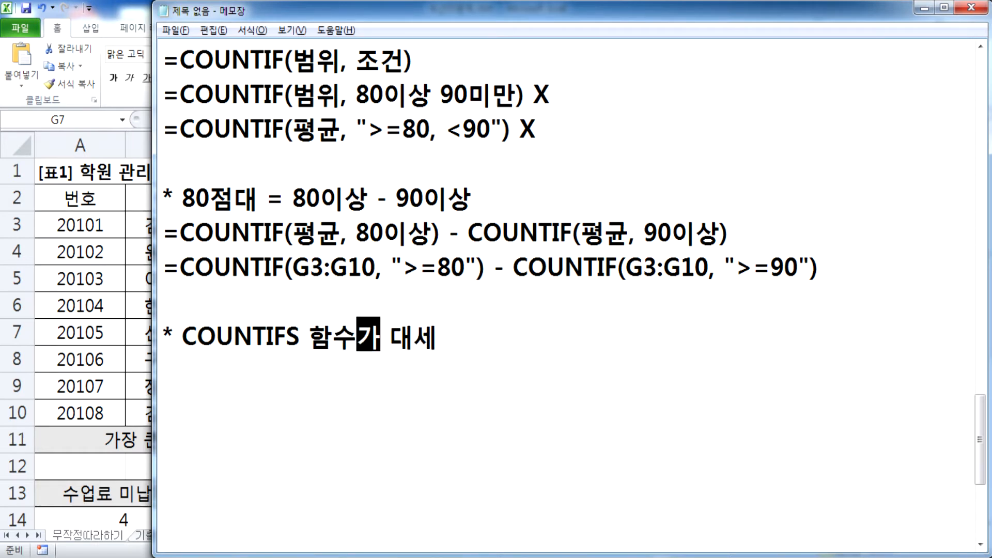
Write the syntax line =COUNTIFS(범위1, 조건1, 범위2, 조건2, 범위3, 조건3, ...) below the COUNTIFS note
{"action": "left_click", "coordinate": [350, 381]}
{"action": "scroll", "coordinate": [359, 389], "scroll_direction": "down", "scroll_amount": 1}
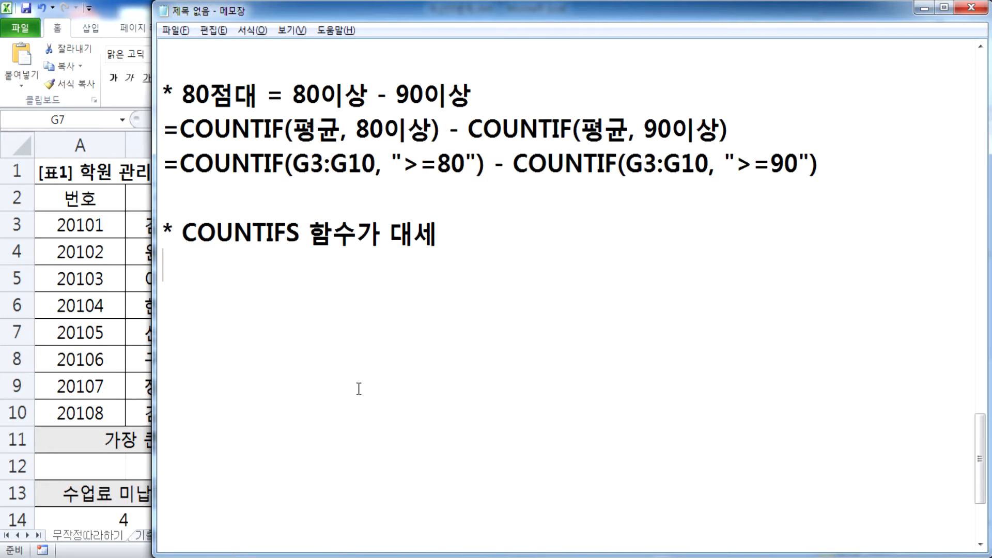
{"action": "type", "text": "=CO"}
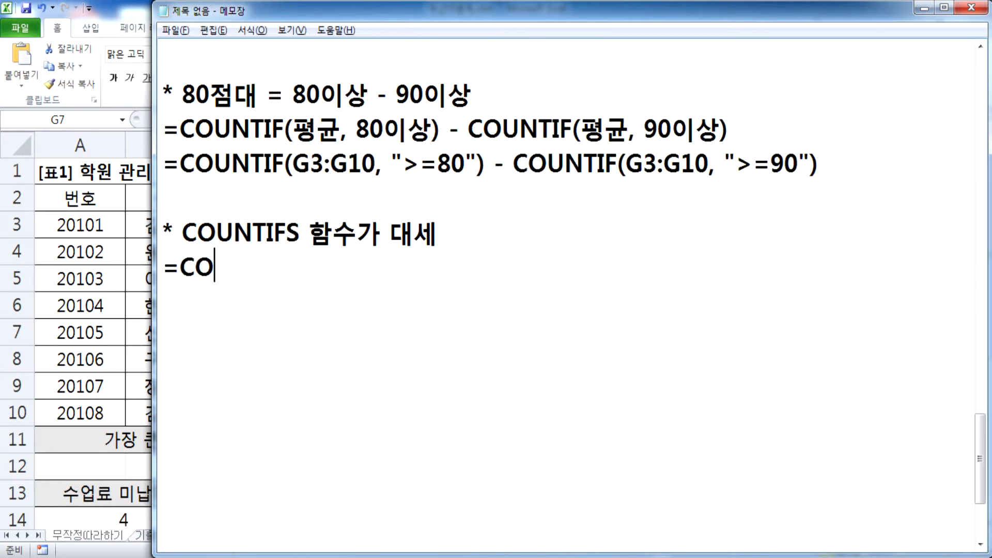
{"action": "type", "text": "UNTIFS"}
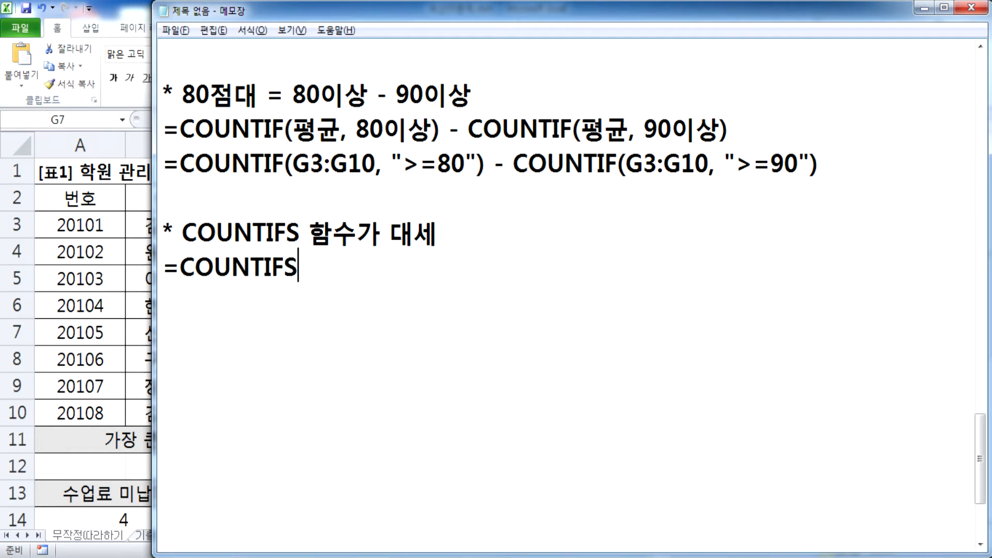
{"action": "left_click_drag", "start_coordinate": [284, 278], "coordinate": [297, 279]}
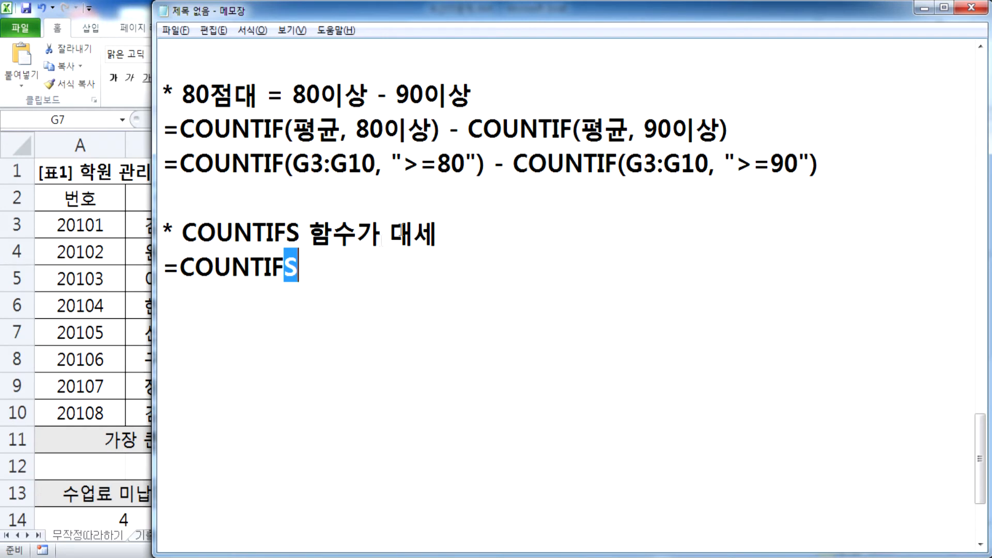
{"action": "left_click_drag", "start_coordinate": [495, 164], "coordinate": [381, 164]}
{"action": "left_click_drag", "start_coordinate": [512, 165], "coordinate": [724, 165]}
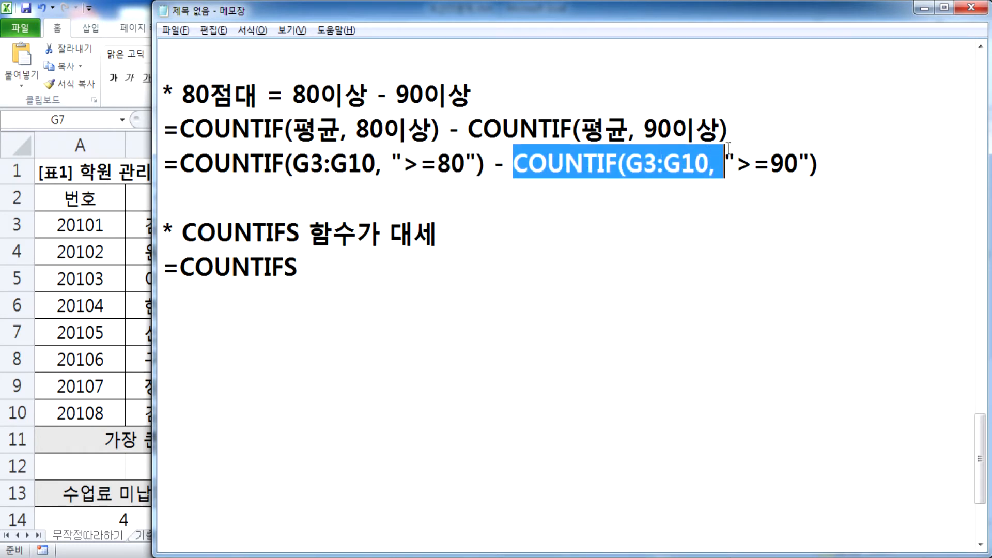
{"action": "left_click", "coordinate": [389, 273]}
{"action": "type", "text": "(범위1, "}
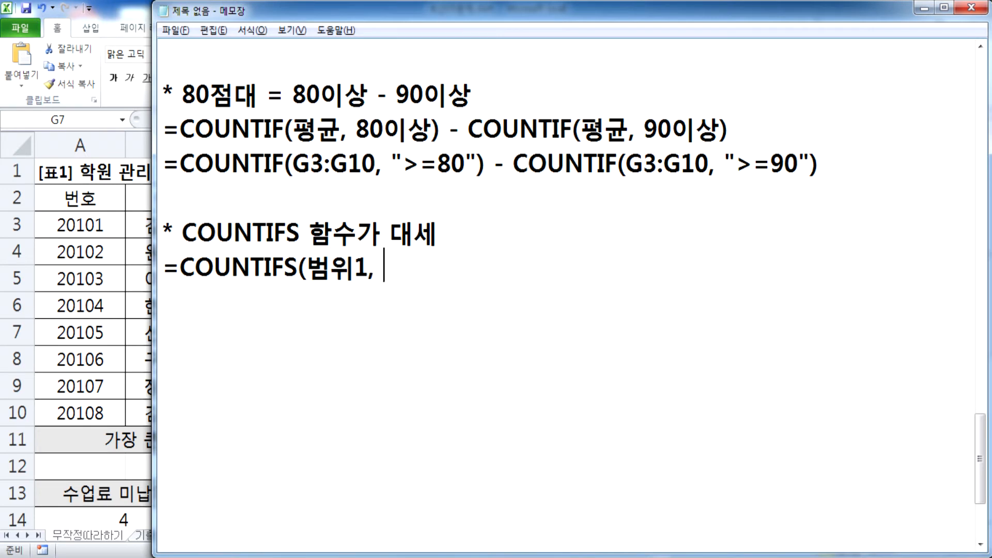
{"action": "type", "text": "조건1, 범ㅇ위2, 조건2, 범위2,"}
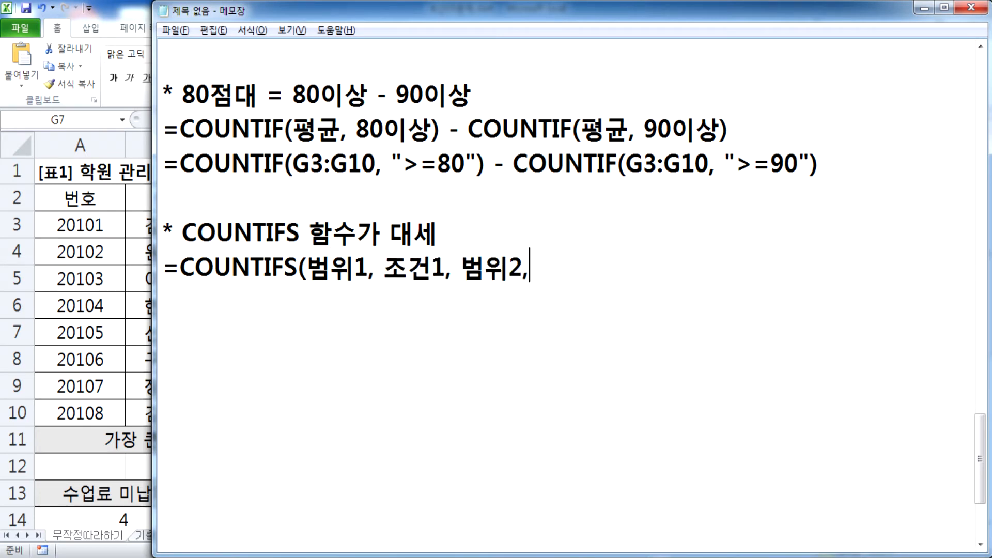
{"action": "type", "text": "위3"}
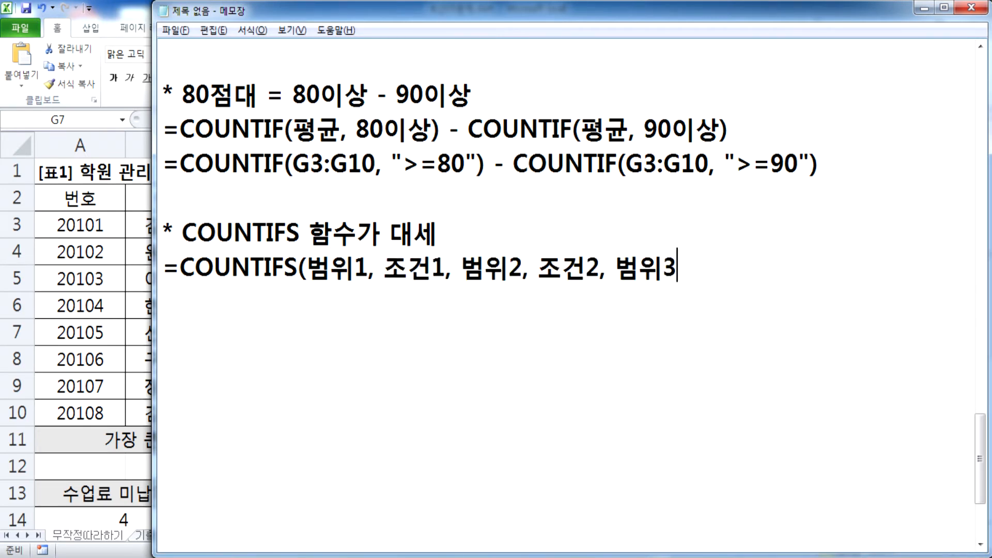
{"action": "type", "text": ", 조건3, ...."}
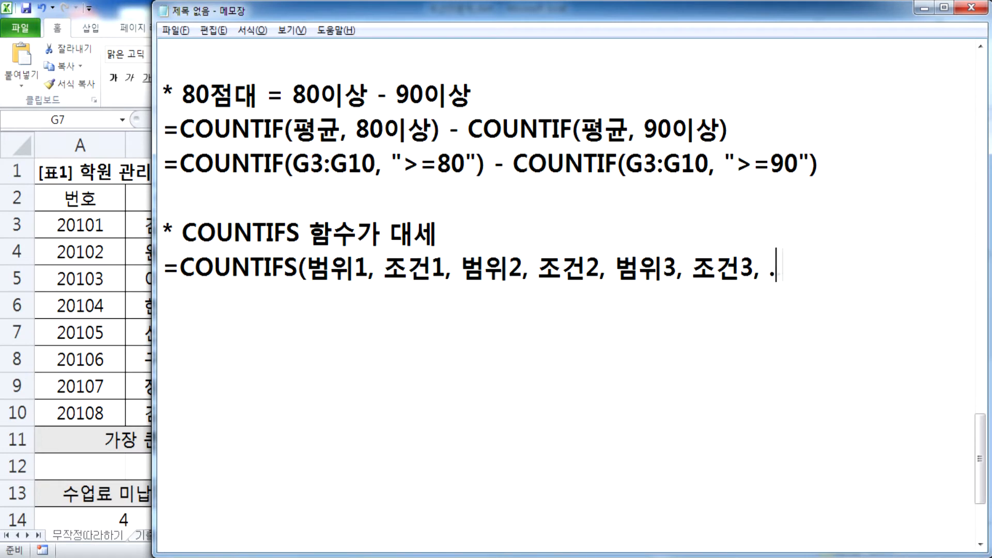
Duplicate the COUNTIFS syntax line directly below itself
{"action": "key", "text": "Return"}
{"action": "key", "text": "Up"}
{"action": "key", "text": "shift+Down"}
{"action": "key", "text": "ctrl+c"}
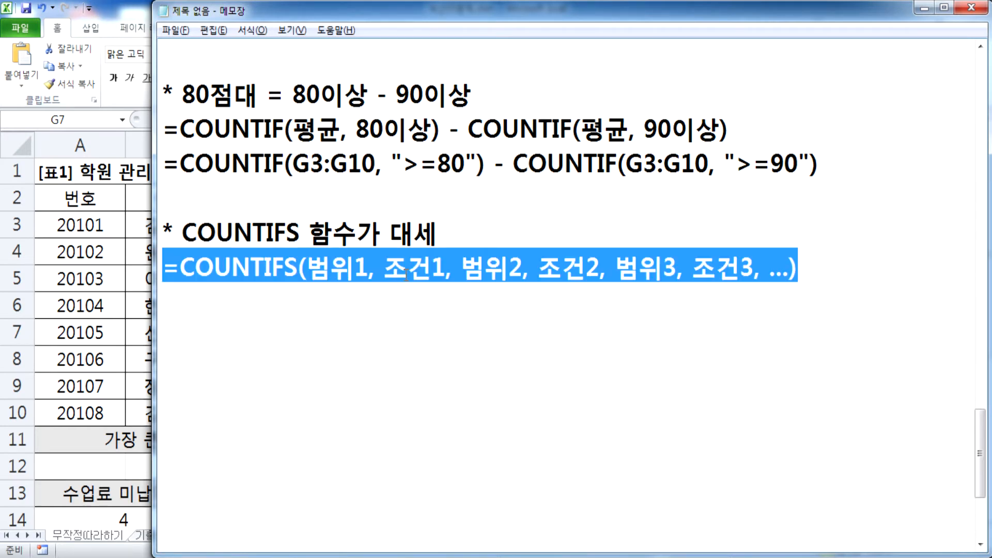
{"action": "key", "text": "ctrl+v"}
{"action": "key", "text": "ctrl+v"}
Replace 범위1 with 평균 in the copied COUNTIFS line
{"action": "key", "text": "Left"}
{"action": "key", "text": "Left"}
{"action": "key", "text": "Left"}
{"action": "key", "text": "Left"}
{"action": "key", "text": "Left"}
{"action": "key", "text": "Left"}
{"action": "key", "text": "Left"}
{"action": "key", "text": "Left"}
{"action": "key", "text": "Left"}
{"action": "key", "text": "Left"}
{"action": "key", "text": "Left"}
{"action": "key", "text": "Left"}
{"action": "key", "text": "Left"}
{"action": "key", "text": "Left"}
{"action": "key", "text": "Left"}
{"action": "key", "text": "Left"}
{"action": "key", "text": "Left"}
{"action": "key", "text": "Left"}
{"action": "key", "text": "Left"}
{"action": "key", "text": "Left"}
{"action": "key", "text": "Left"}
{"action": "key", "text": "Left"}
{"action": "key", "text": "Left"}
{"action": "key", "text": "Left"}
{"action": "key", "text": "Left"}
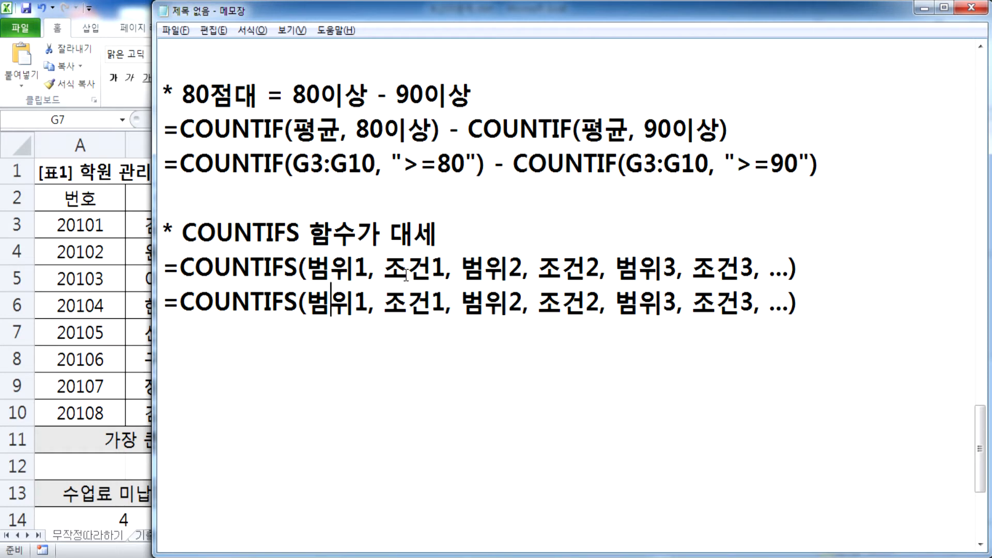
{"action": "type", "text": "평구ㅠㄴ"}
{"action": "key", "text": "BackSpace"}
{"action": "key", "text": "BackSpace"}
{"action": "key", "text": "BackSpace"}
{"action": "type", "text": "균"}
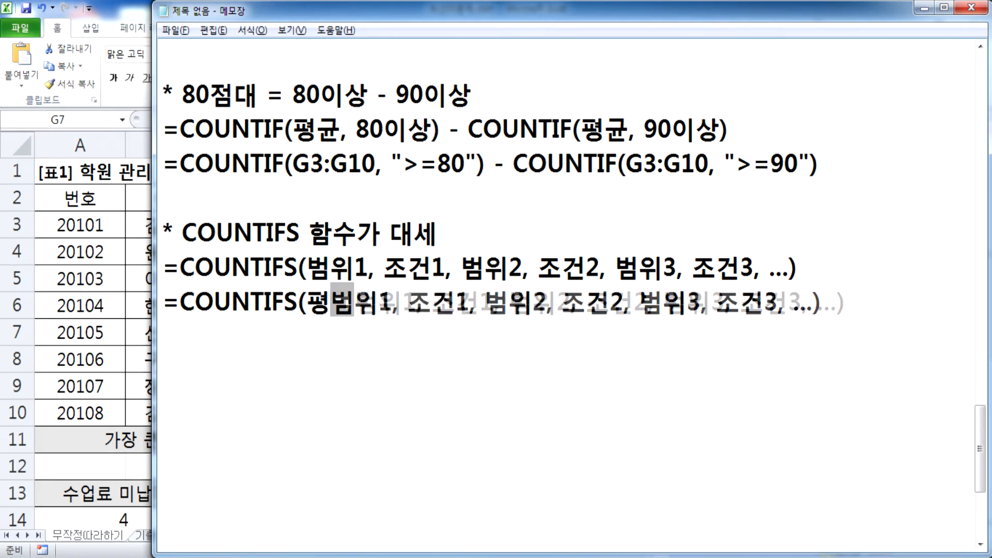
{"action": "key", "text": "Delete"}
{"action": "key", "text": "Delete"}
{"action": "key", "text": "Delete"}
{"action": "key", "text": "Right"}
{"action": "key", "text": "Right"}
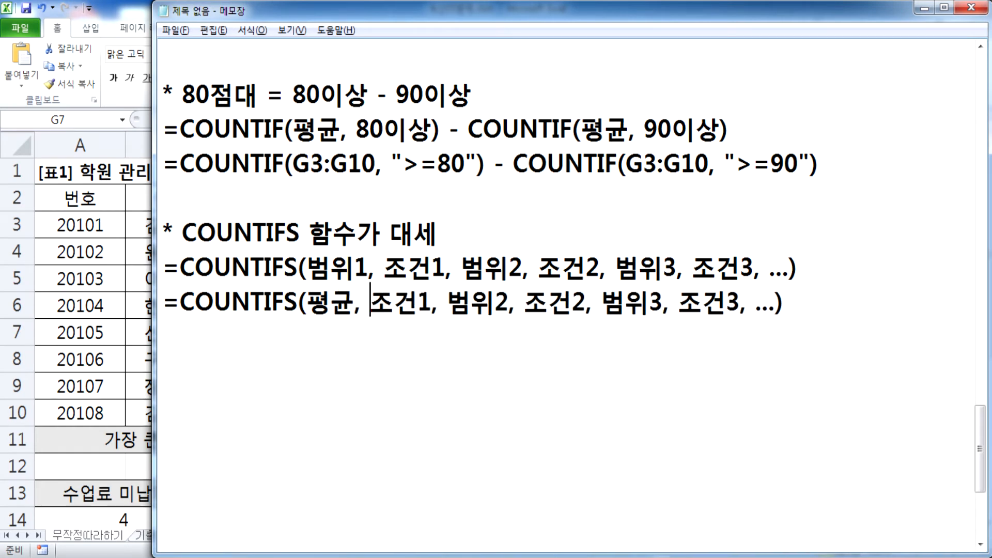
Replace 조건1 with 80이상 in the copied COUNTIFS line
{"action": "type", "text": "80이상"}
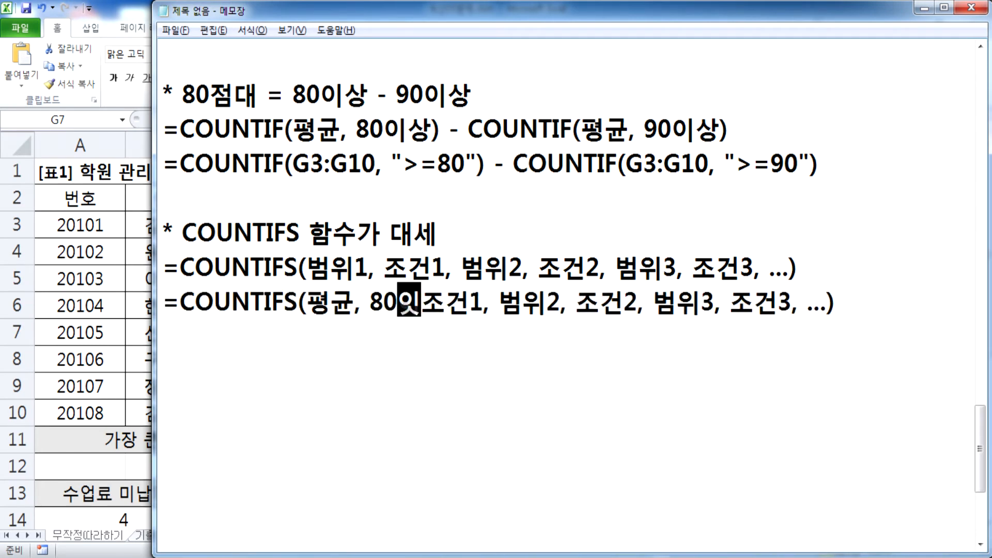
{"action": "key", "text": "Delete"}
{"action": "key", "text": "Delete"}
{"action": "key", "text": "Delete"}
{"action": "key", "text": "Right"}
{"action": "key", "text": "Right"}
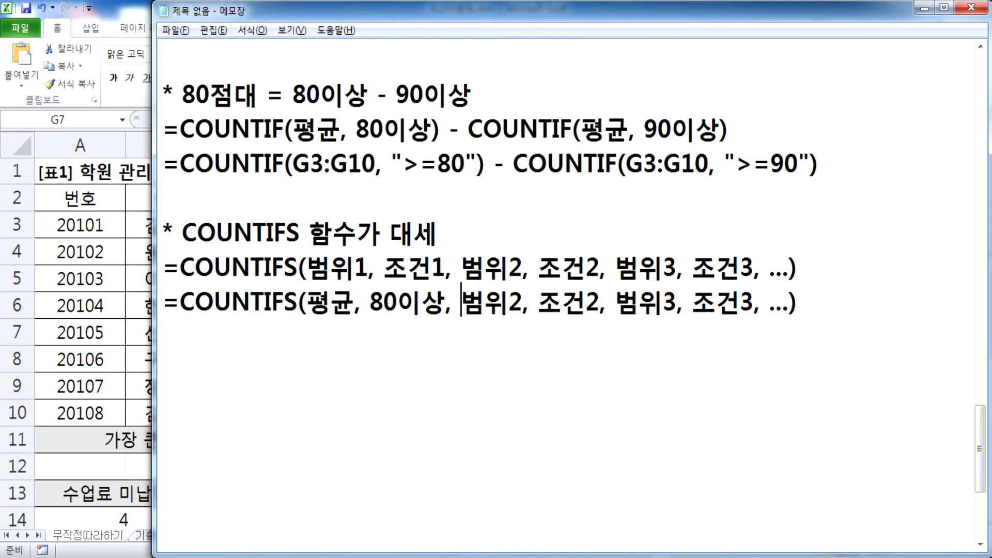
Replace 범위2 with 평균 in the copied COUNTIFS line
{"action": "type", "text": "평균"}
{"action": "key", "text": "Delete"}
{"action": "key", "text": "Delete"}
{"action": "key", "text": "Delete"}
{"action": "key", "text": "Right"}
{"action": "key", "text": "Right"}
{"action": "key", "text": "Right"}
{"action": "key", "text": "Left"}
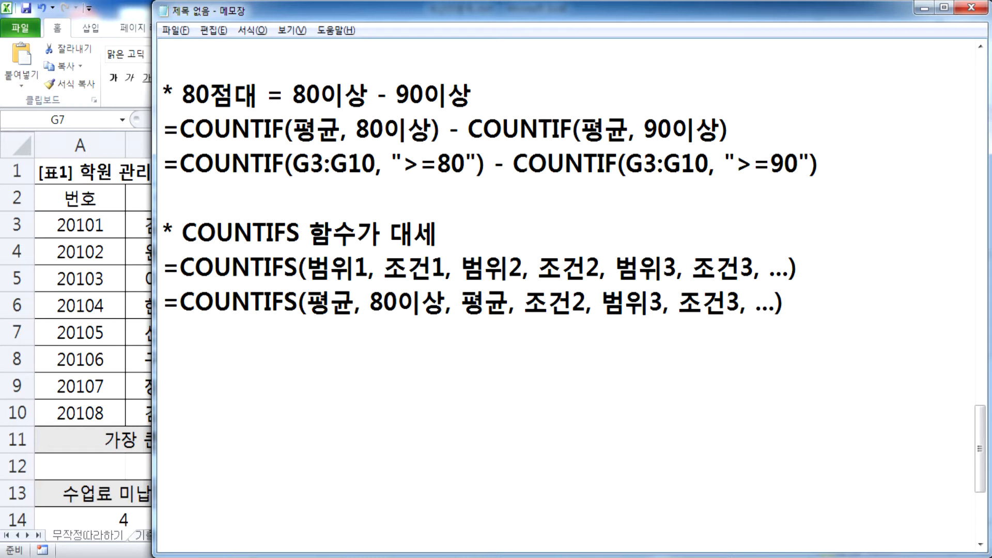
Insert 90미만 as the second condition in the copied COUNTIFS line, before 조건2
{"action": "type", "text": "90"}
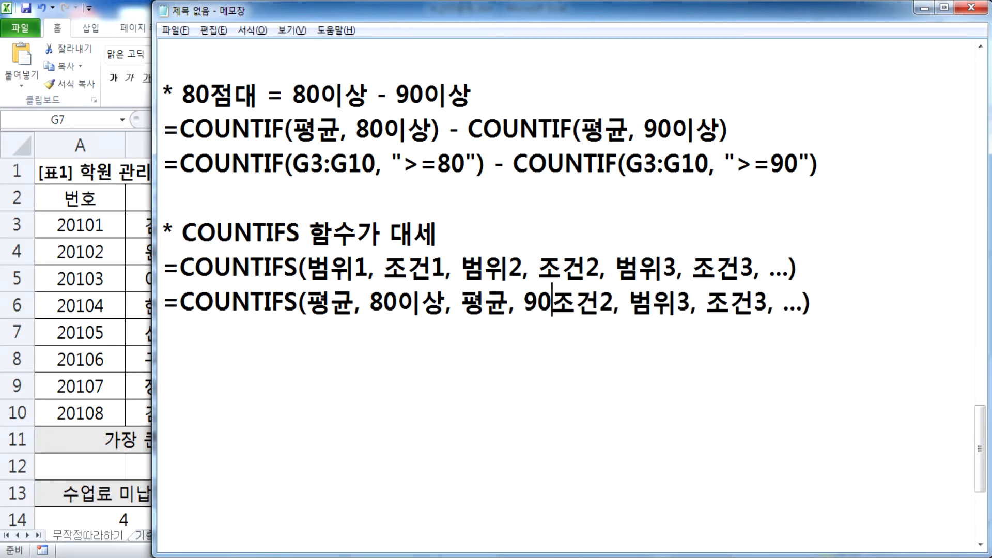
{"action": "type", "text": "미나"}
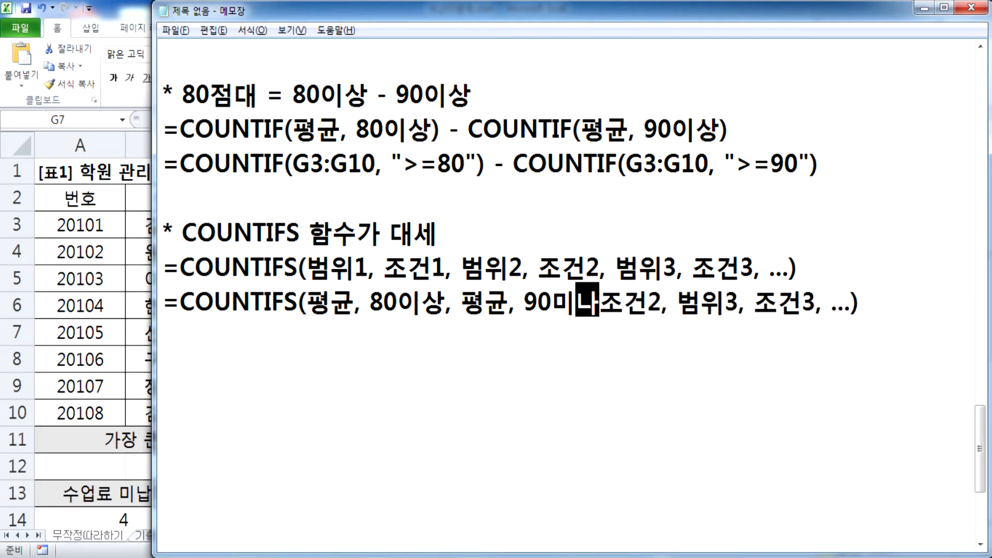
{"action": "type", "text": "ㄴ"}
{"action": "key", "text": "BackSpace"}
{"action": "key", "text": "BackSpace"}
{"action": "key", "text": "BackSpace"}
{"action": "type", "text": "ㅁㅏㅓ"}
{"action": "key", "text": "BackSpace"}
{"action": "key", "text": "BackSpace"}
{"action": "type", "text": "만"}
Delete the leftover placeholders from 조건2 through the ellipsis, keeping the closing parenthesis
{"action": "key", "text": "shift+Right"}
{"action": "key", "text": "shift+Right"}
{"action": "key", "text": "shift+Right"}
{"action": "key", "text": "shift+Right"}
{"action": "key", "text": "shift+Right"}
{"action": "key", "text": "shift+Right"}
{"action": "key", "text": "shift+Right"}
{"action": "key", "text": "shift+Right"}
{"action": "key", "text": "shift+Right"}
{"action": "key", "text": "shift+Right"}
{"action": "key", "text": "shift+Right"}
{"action": "key", "text": "shift+Right"}
{"action": "key", "text": "shift+Right"}
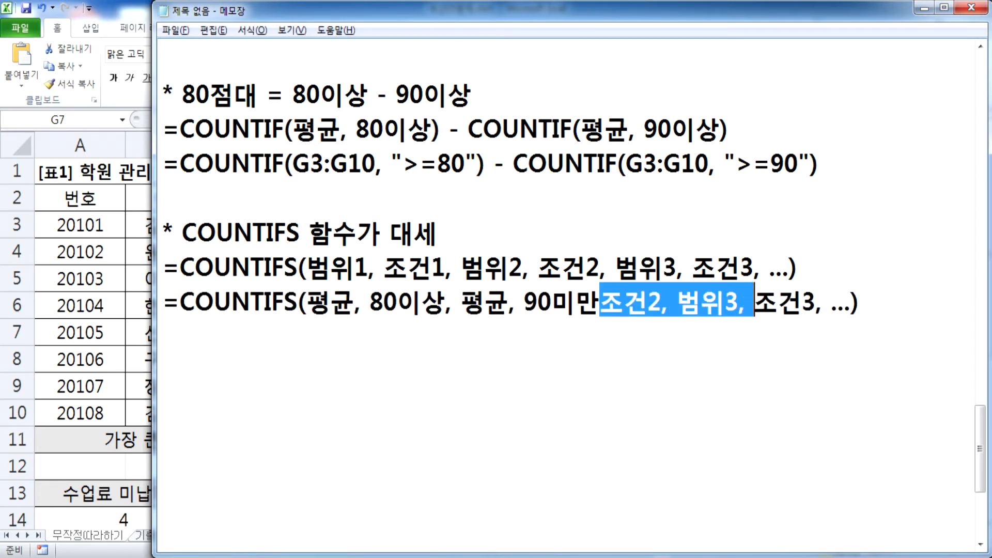
{"action": "key", "text": "shift+Right"}
{"action": "key", "text": "shift+Right"}
{"action": "key", "text": "shift+Right"}
{"action": "key", "text": "shift+Right"}
{"action": "key", "text": "shift+Right"}
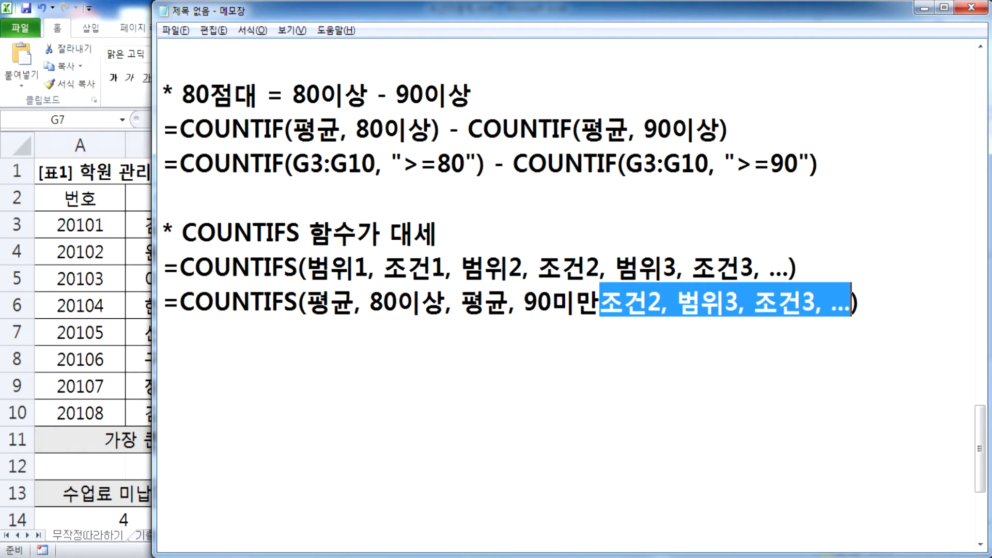
{"action": "key", "text": "Delete"}
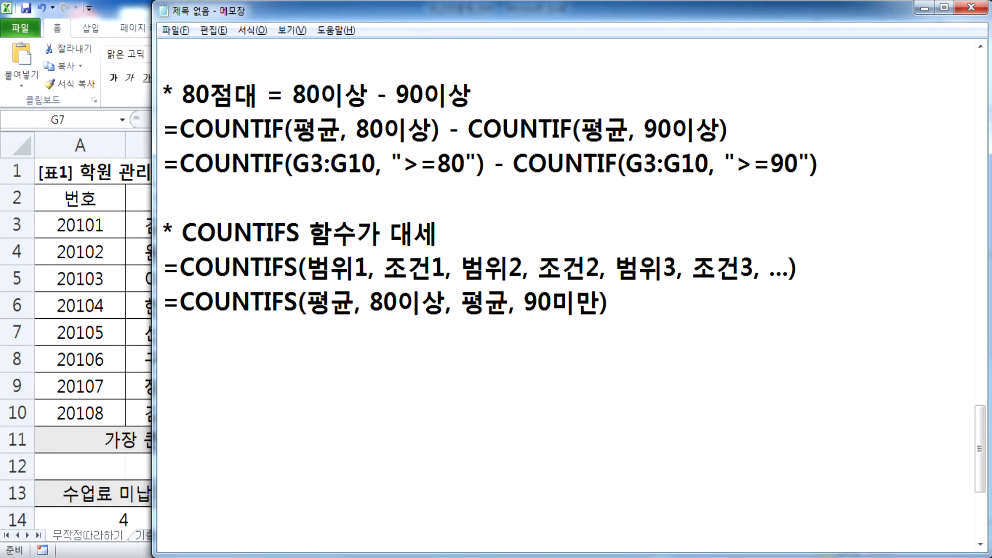
Open Paint and draw a black horizontal number line with tick marks labelled 80 and 90
{"action": "key", "text": "super"}
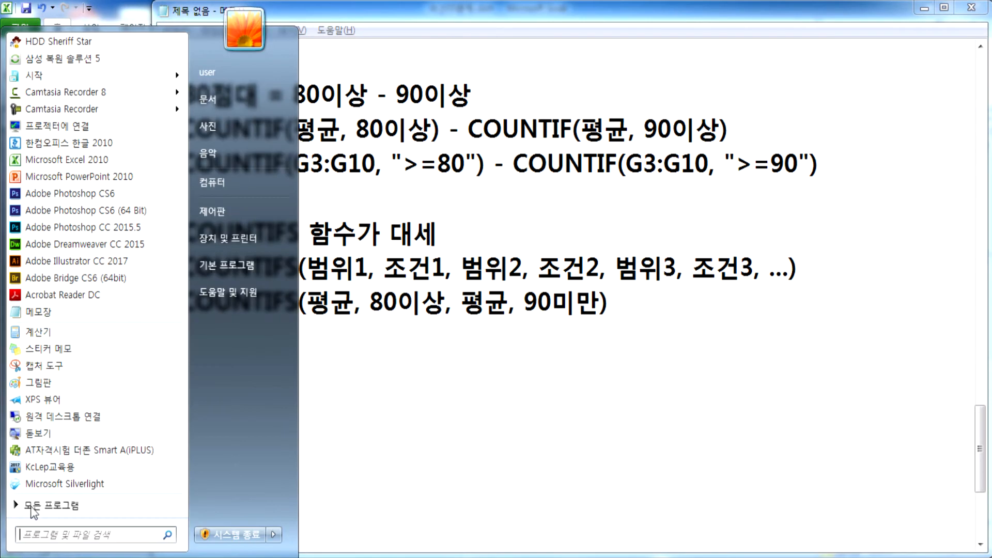
{"action": "left_click", "coordinate": [47, 383]}
{"action": "left_click_drag", "start_coordinate": [193, 285], "coordinate": [643, 275]}
{"action": "left_click_drag", "start_coordinate": [329, 265], "coordinate": [323, 291]}
{"action": "mouse_move", "coordinate": [325, 325]}
{"action": "left_mouse_down"}
{"action": "mouse_move", "coordinate": [305, 304]}
{"action": "mouse_move", "coordinate": [349, 323]}
{"action": "left_mouse_up"}
{"action": "left_click_drag", "start_coordinate": [547, 270], "coordinate": [510, 365]}
{"action": "mouse_move", "coordinate": [557, 320]}
{"action": "left_mouse_down"}
{"action": "mouse_move", "coordinate": [570, 330]}
{"action": "mouse_move", "coordinate": [557, 317]}
{"action": "left_mouse_up"}
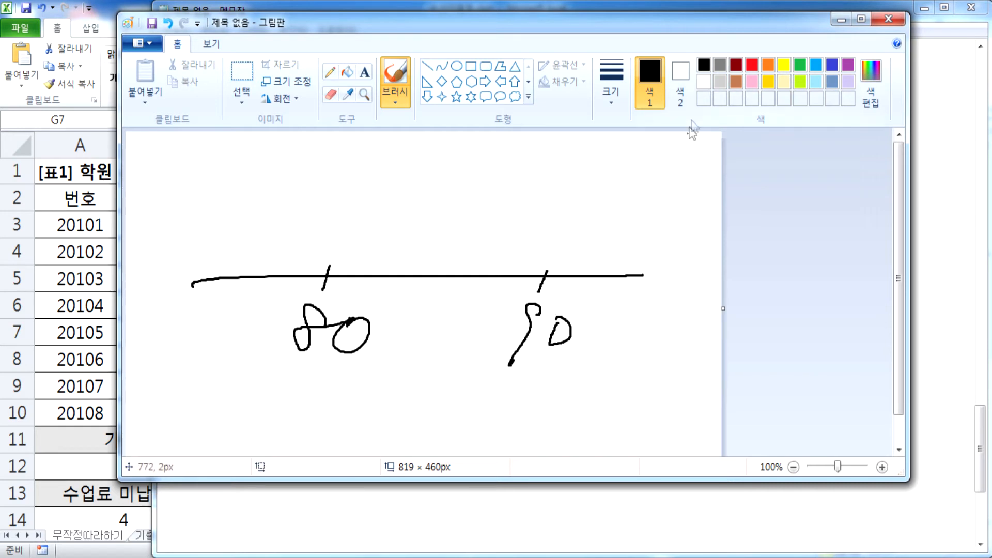
Draw red range arrows rightward from 80 and leftward from 90, and circle their overlap in light blue
{"action": "left_click", "coordinate": [749, 67]}
{"action": "mouse_move", "coordinate": [330, 270]}
{"action": "left_mouse_down"}
{"action": "mouse_move", "coordinate": [318, 268]}
{"action": "mouse_move", "coordinate": [329, 274]}
{"action": "mouse_move", "coordinate": [326, 219]}
{"action": "mouse_move", "coordinate": [621, 181]}
{"action": "mouse_move", "coordinate": [595, 213]}
{"action": "left_mouse_up"}
{"action": "mouse_move", "coordinate": [547, 266]}
{"action": "left_mouse_down"}
{"action": "mouse_move", "coordinate": [524, 283]}
{"action": "mouse_move", "coordinate": [545, 266]}
{"action": "mouse_move", "coordinate": [526, 164]}
{"action": "mouse_move", "coordinate": [200, 180]}
{"action": "mouse_move", "coordinate": [239, 198]}
{"action": "left_mouse_up"}
{"action": "left_click", "coordinate": [816, 65]}
{"action": "mouse_move", "coordinate": [404, 197]}
{"action": "left_mouse_down"}
{"action": "mouse_move", "coordinate": [371, 226]}
{"action": "mouse_move", "coordinate": [490, 204]}
{"action": "mouse_move", "coordinate": [395, 197]}
{"action": "left_mouse_up"}
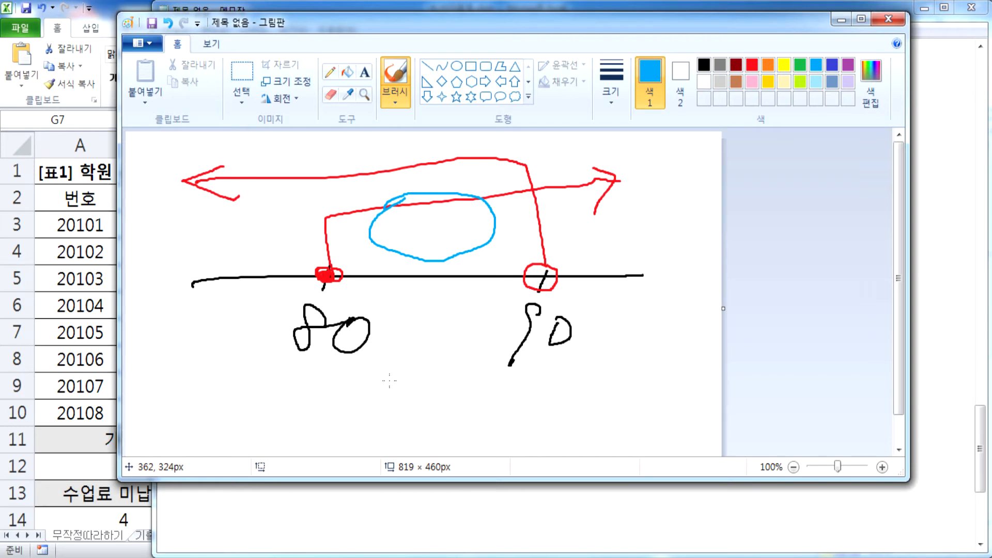
Switch back to Notepad and compare the COUNTIF formulas and their conditions with the COUNTIFS notes
{"action": "key", "text": "alt+Tab"}
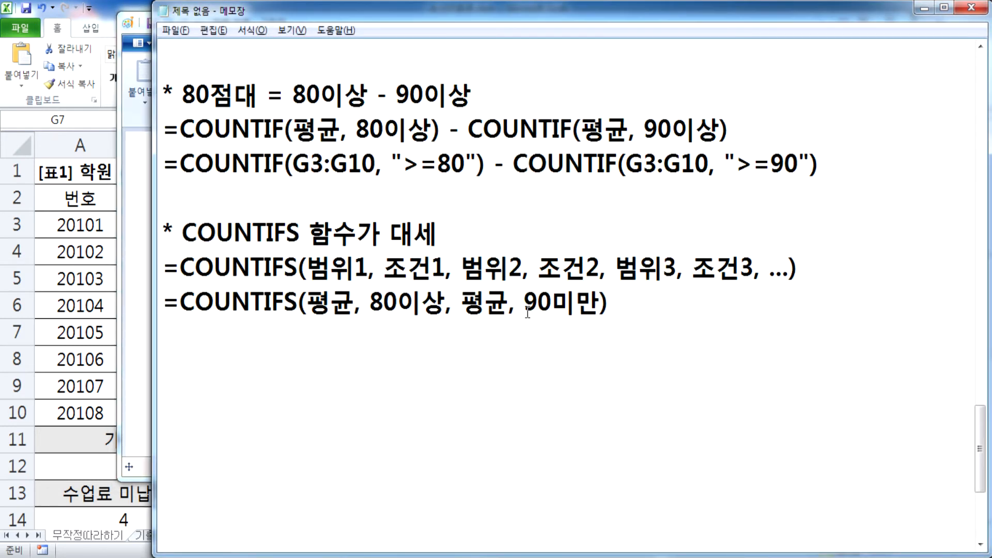
{"action": "scroll", "coordinate": [588, 209], "scroll_direction": "up", "scroll_amount": 1}
{"action": "scroll", "coordinate": [588, 209], "scroll_direction": "up", "scroll_amount": 1}
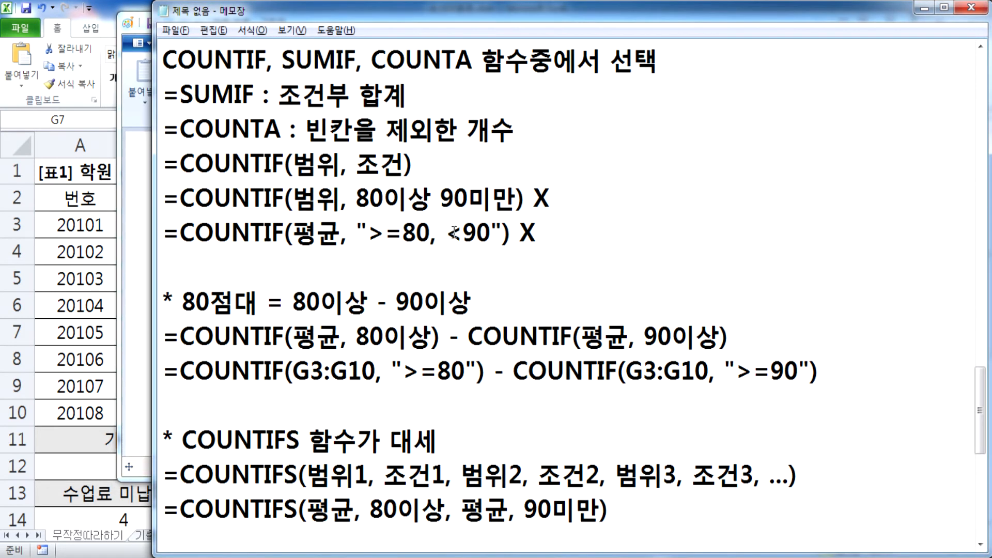
{"action": "left_click_drag", "start_coordinate": [367, 233], "coordinate": [490, 233]}
{"action": "scroll", "coordinate": [487, 233], "scroll_direction": "down", "scroll_amount": 2}
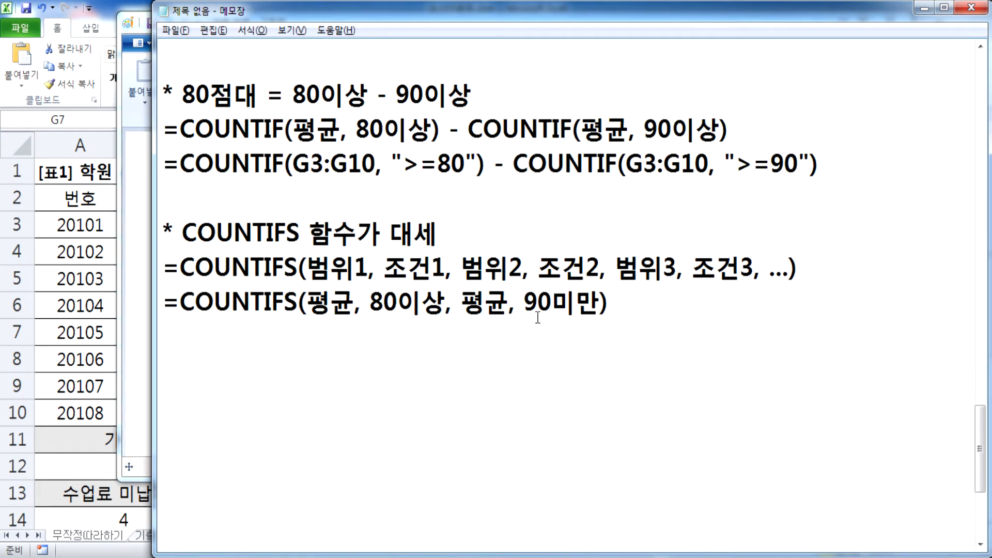
{"action": "left_click_drag", "start_coordinate": [644, 129], "coordinate": [708, 130]}
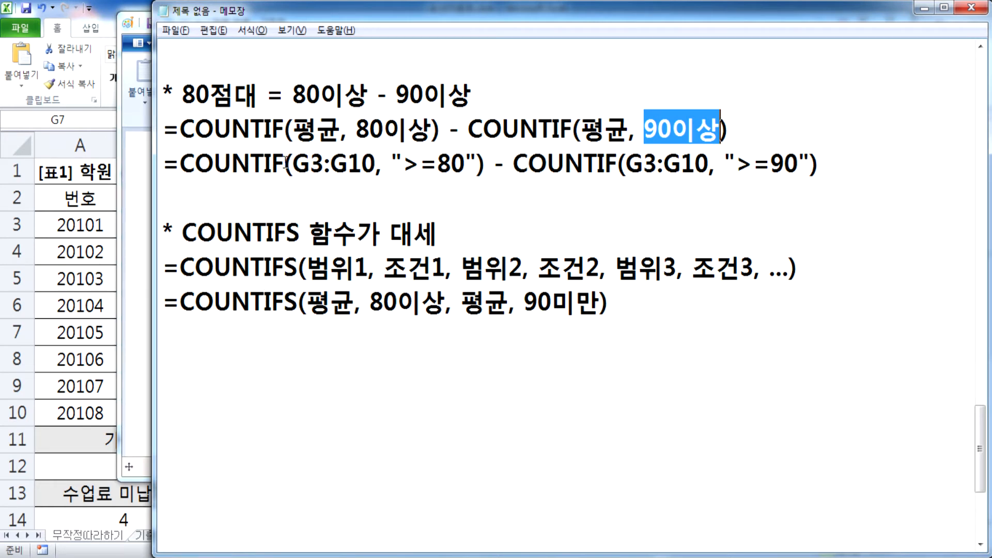
{"action": "left_click_drag", "start_coordinate": [284, 163], "coordinate": [196, 163]}
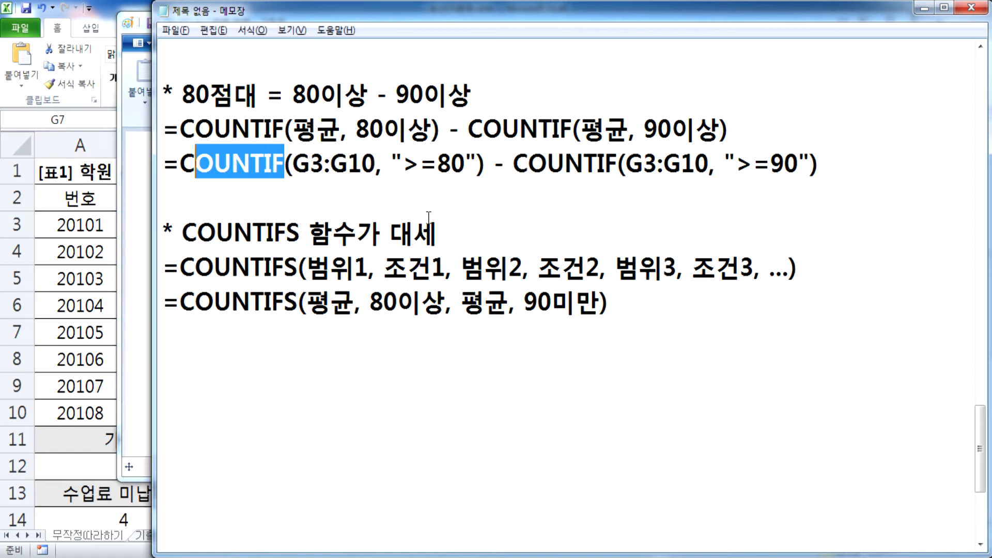
{"action": "left_click_drag", "start_coordinate": [258, 92], "coordinate": [180, 91]}
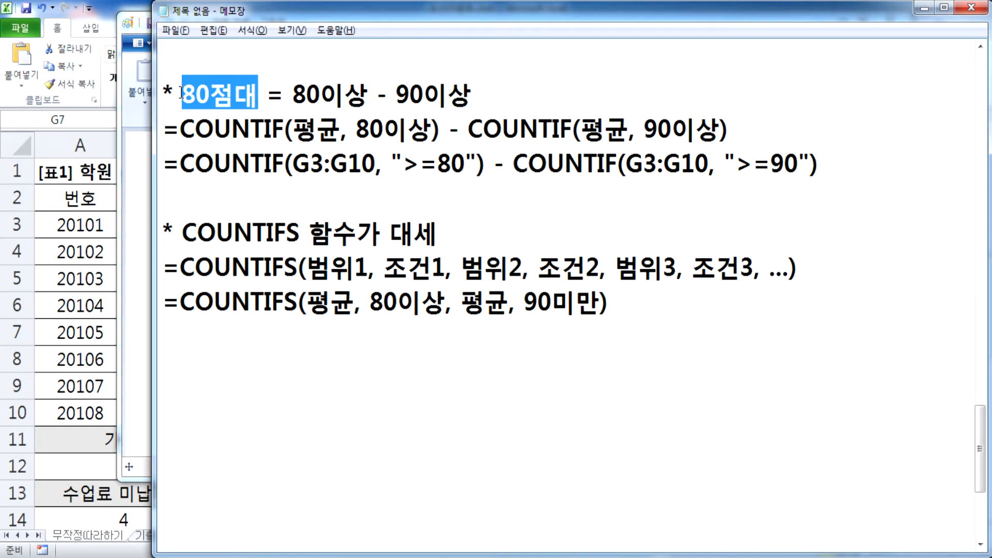
{"action": "left_click", "coordinate": [221, 198]}
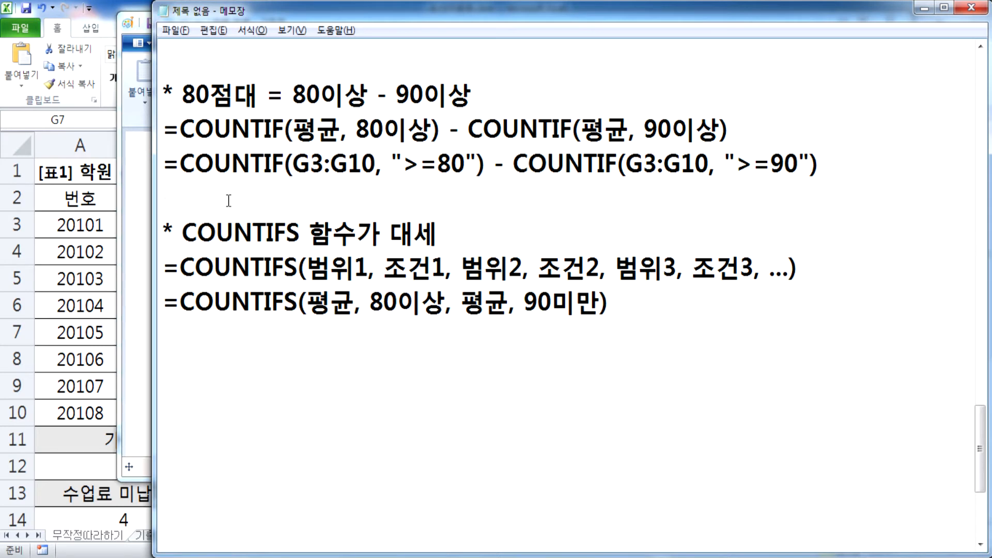
{"action": "double_click", "coordinate": [292, 233]}
{"action": "left_click_drag", "start_coordinate": [286, 233], "coordinate": [299, 235]}
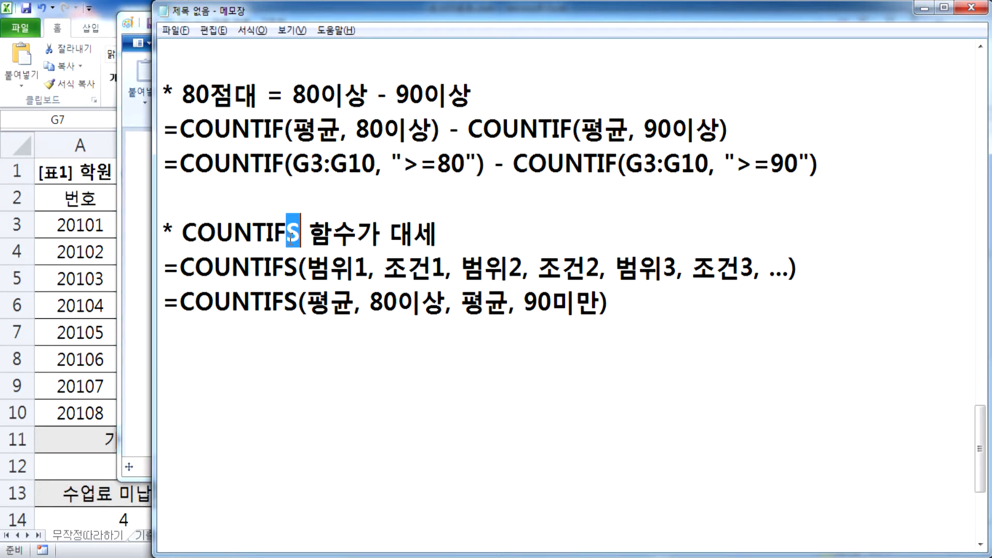
Duplicate the line =COUNTIFS(평균, 80이상, 평균, 90미만) directly below itself
{"action": "left_click", "coordinate": [271, 336]}
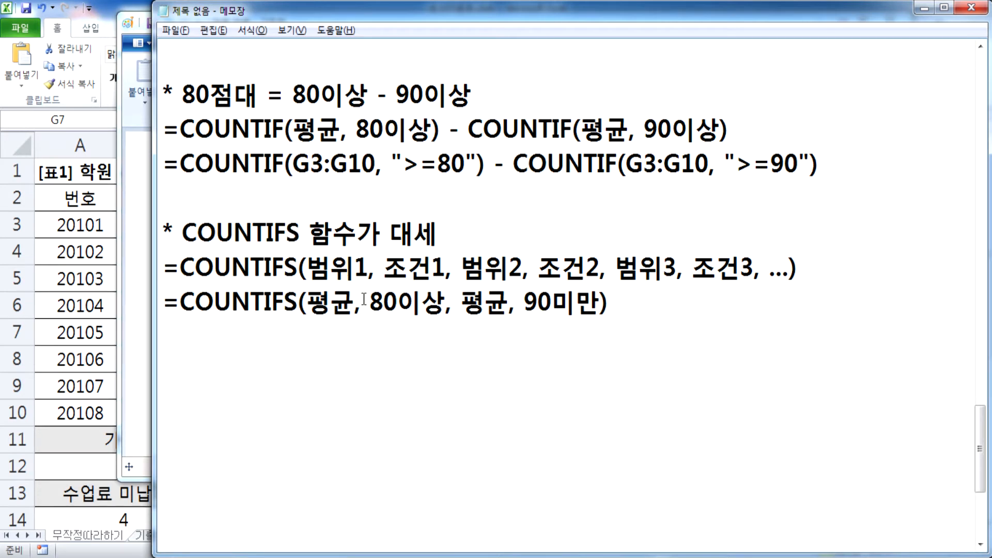
{"action": "key", "text": "Up"}
{"action": "key", "text": "shift+Down"}
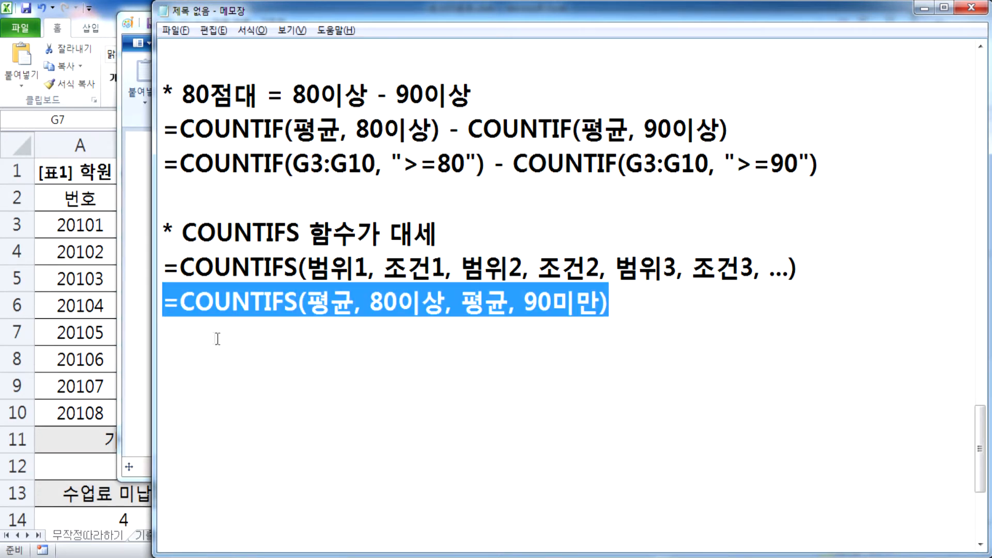
{"action": "key", "text": "ctrl+c"}
{"action": "key", "text": "ctrl+v"}
{"action": "key", "text": "ctrl+v"}
In the copied COUNTIFS line, replace the first range with G3:G10 and the first condition with ">=80"
{"action": "left_click_drag", "start_coordinate": [307, 336], "coordinate": [352, 338]}
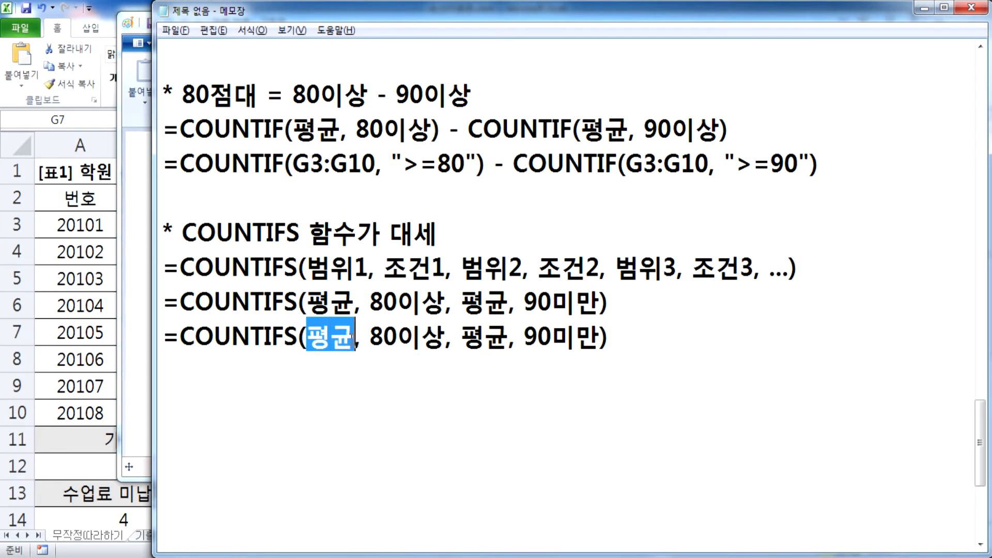
{"action": "type", "text": "G"}
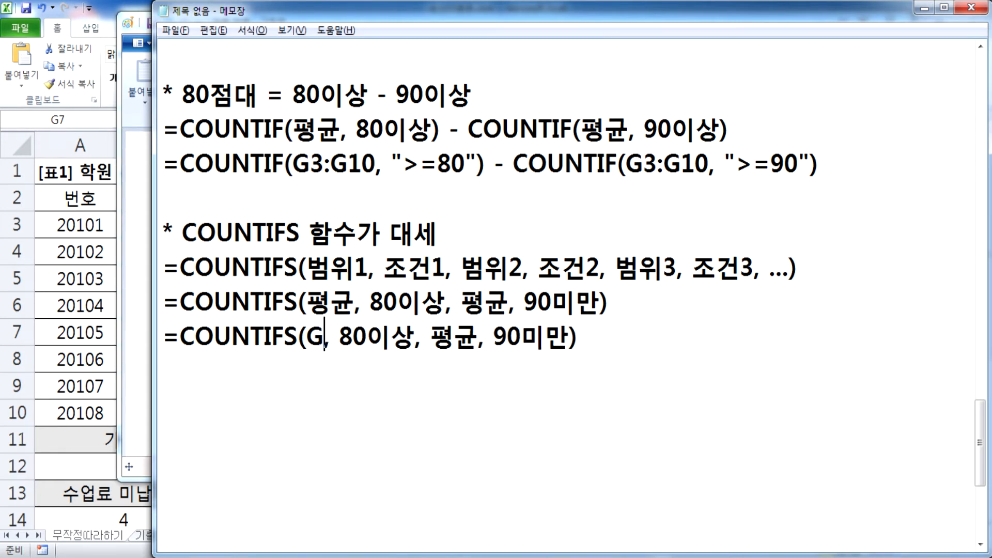
{"action": "type", "text": "3:G10"}
{"action": "key", "text": "Right"}
{"action": "type", "text": "\">="}
{"action": "key", "text": "Right"}
{"action": "key", "text": "Right"}
{"action": "type", "text": "\""}
{"action": "key", "text": "Delete"}
{"action": "key", "text": "Delete"}
Replace the second range with G3:G10 and the second condition with "<90" in the same COUNTIFS formula
{"action": "key", "text": "Right"}
{"action": "type", "text": "G3:G"}
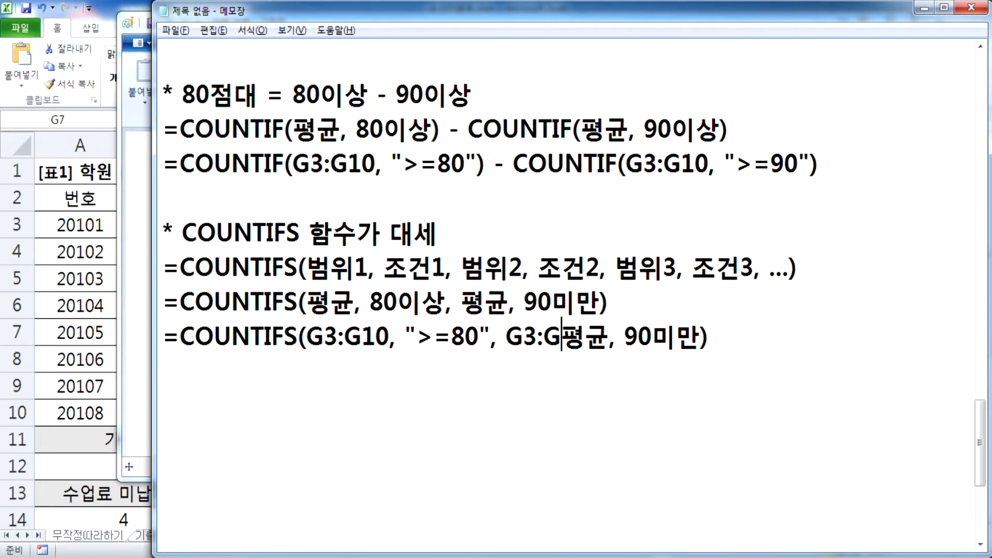
{"action": "type", "text": "120"}
{"action": "key", "text": "BackSpace"}
{"action": "key", "text": "BackSpace"}
{"action": "type", "text": "09"}
{"action": "key", "text": "BackSpace"}
{"action": "key", "text": "Delete"}
{"action": "key", "text": "Delete"}
{"action": "type", "text": "\"<"}
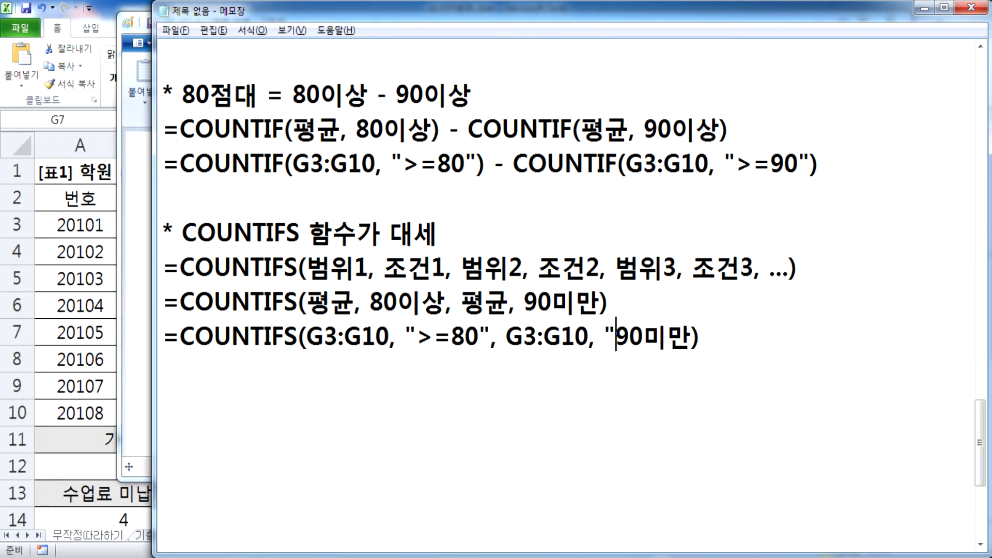
{"action": "key", "text": "Right"}
{"action": "key", "text": "Delete"}
{"action": "key", "text": "Delete"}
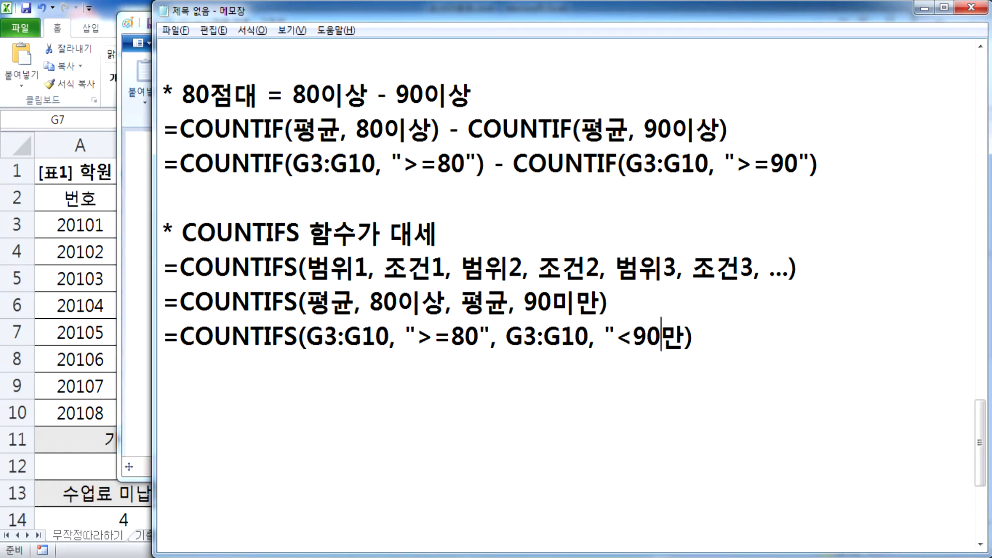
{"action": "type", "text": "\""}
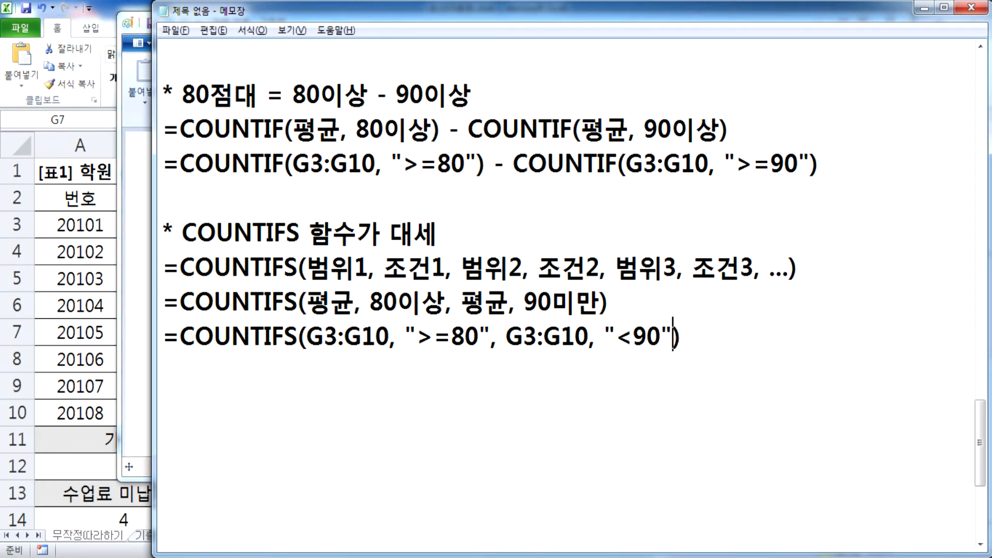
Compare the two-part COUNTIF subtraction formula with the finished COUNTIFS formula
{"action": "double_click", "coordinate": [264, 162]}
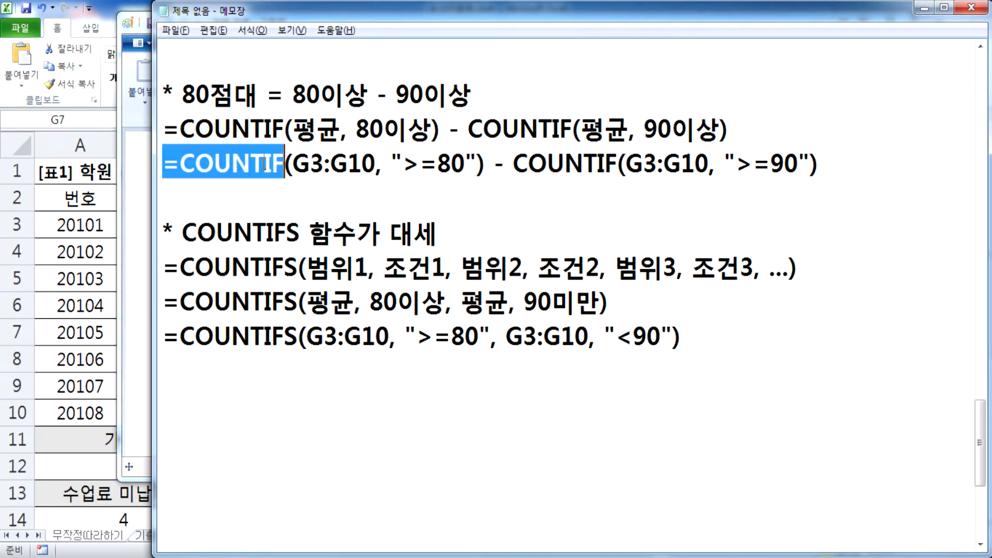
{"action": "left_click", "coordinate": [436, 165]}
{"action": "left_click", "coordinate": [623, 165]}
{"action": "double_click", "coordinate": [603, 164]}
{"action": "left_click", "coordinate": [604, 165]}
{"action": "double_click", "coordinate": [262, 333]}
{"action": "left_click", "coordinate": [264, 333]}
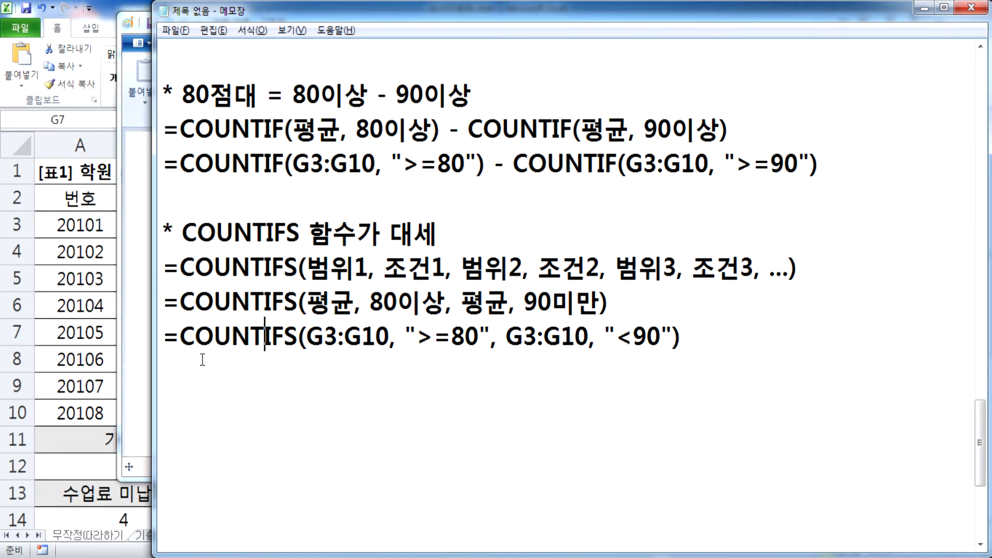
{"action": "left_click", "coordinate": [233, 364]}
Switch to Paint and close it without saving the number line drawing
{"action": "left_click", "coordinate": [143, 466]}
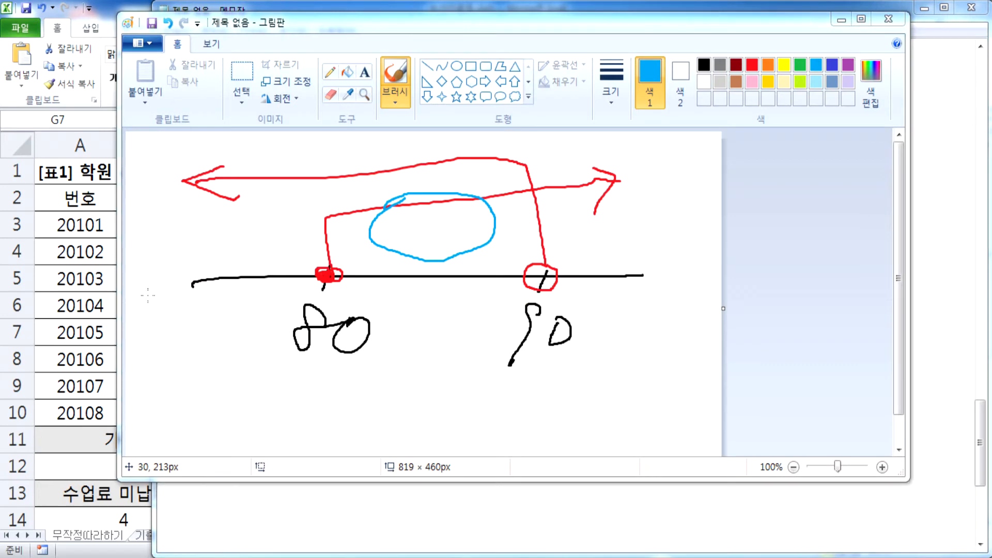
{"action": "left_click", "coordinate": [888, 19]}
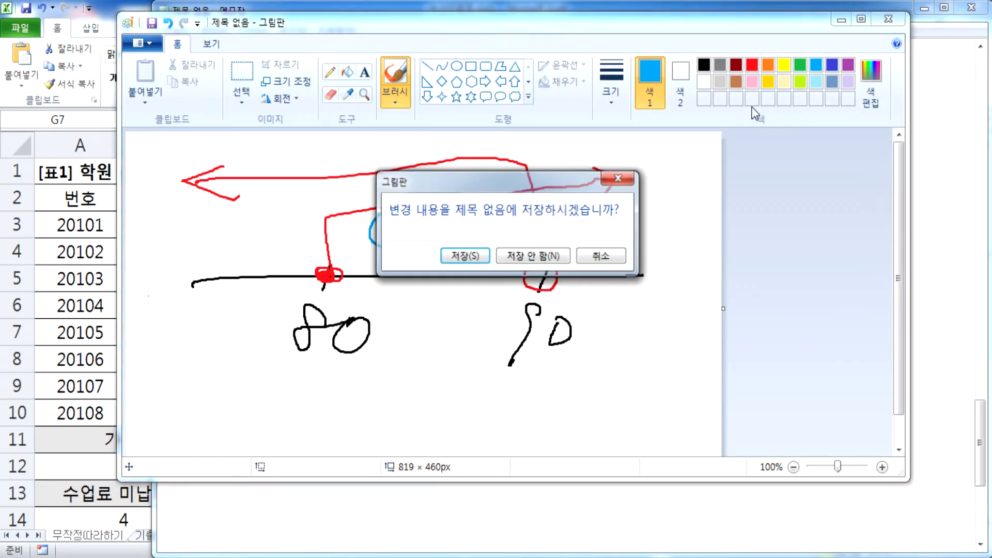
{"action": "left_click", "coordinate": [538, 255]}
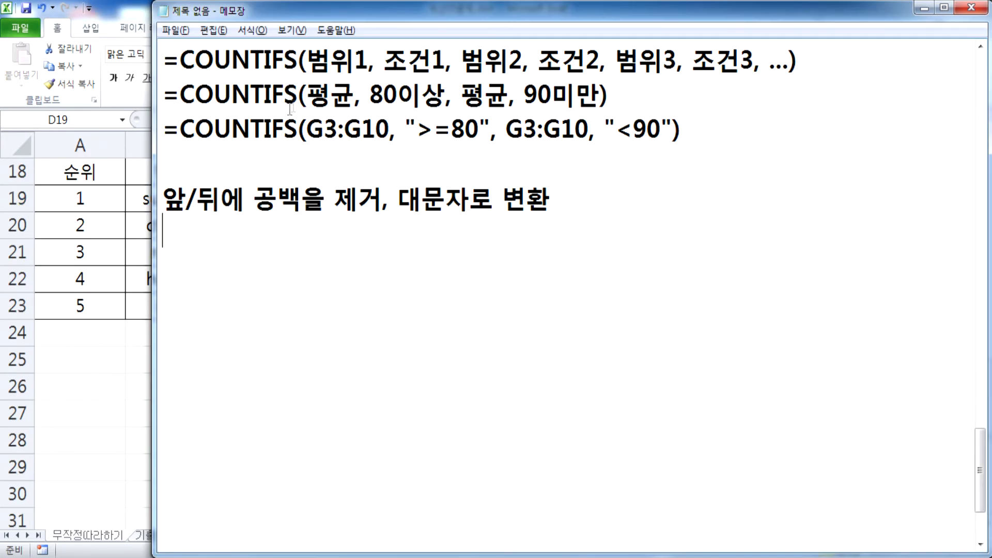
Move the Notepad window aside to uncover the worksheet, and switch to Excel to check the 팀명 and 국가 entries
{"action": "left_click_drag", "start_coordinate": [390, 7], "coordinate": [721, 6]}
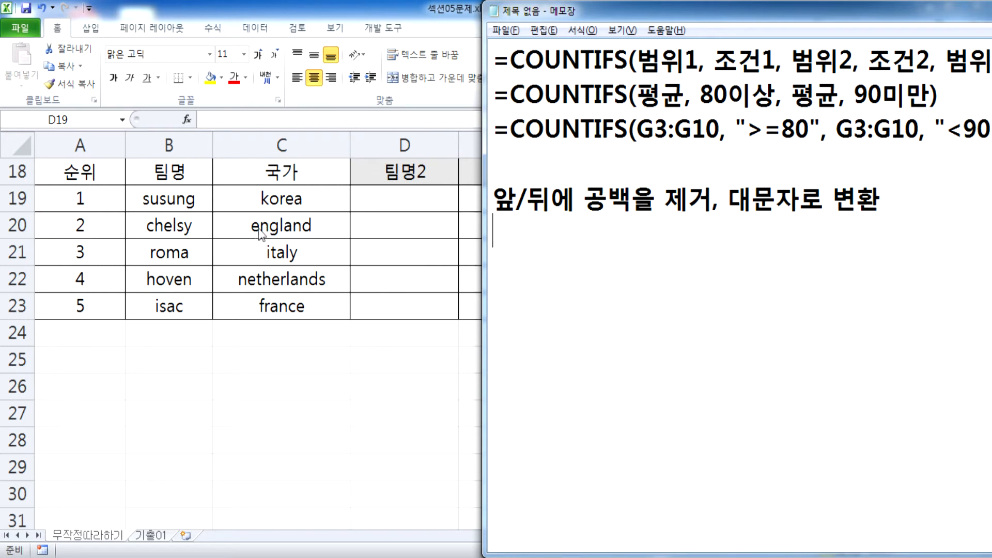
{"action": "key", "text": "alt+Tab"}
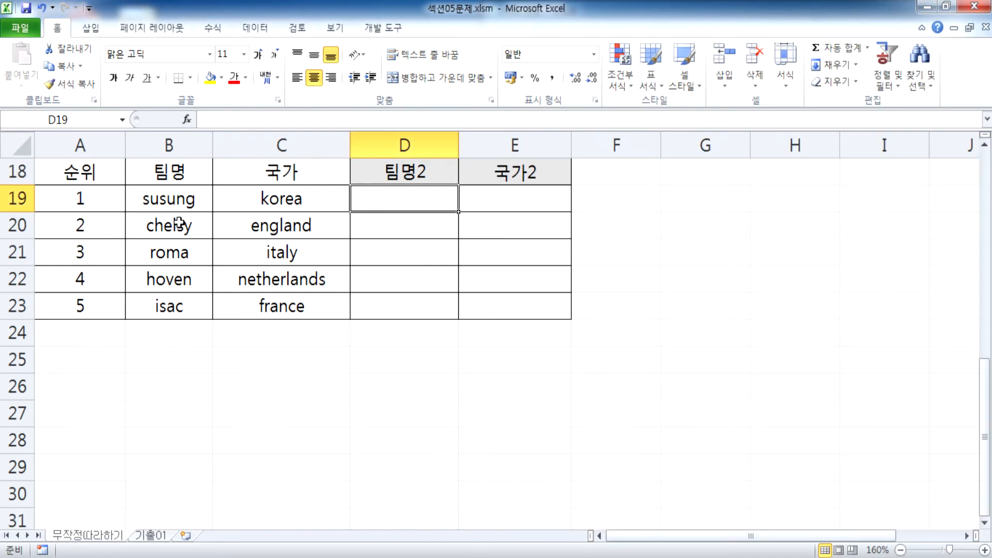
{"action": "left_click", "coordinate": [268, 252]}
{"action": "left_click", "coordinate": [182, 253]}
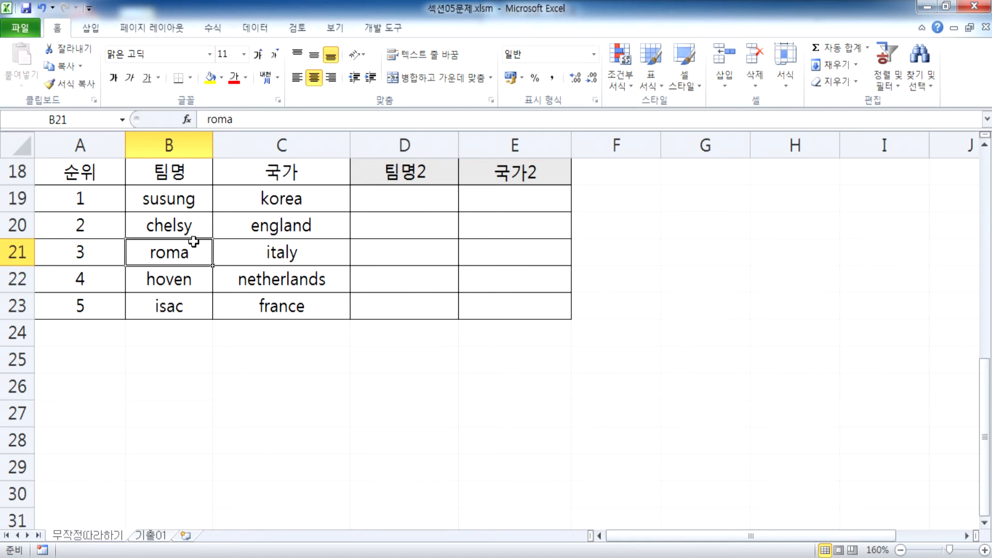
{"action": "key", "text": "alt+Tab"}
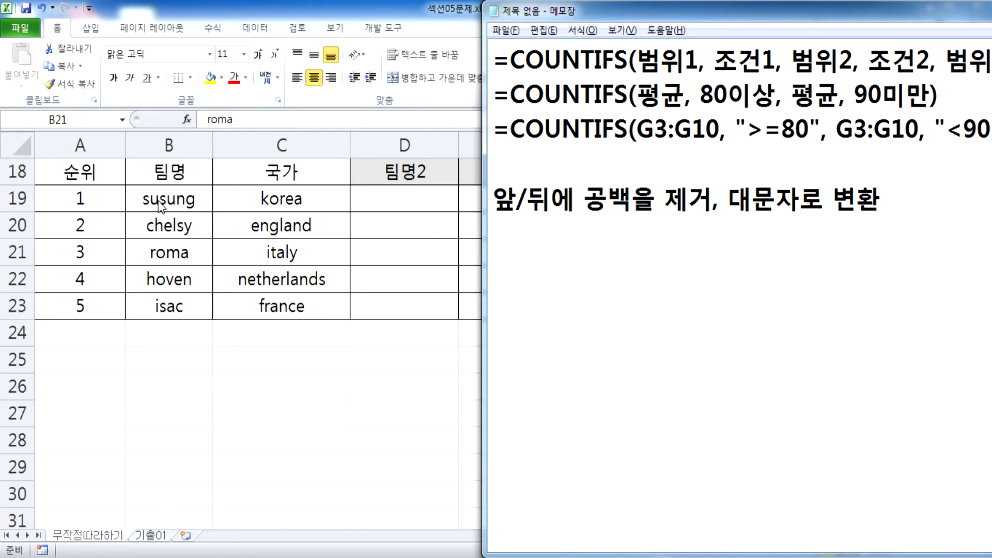
{"action": "key", "text": "alt+Tab"}
Try left and right alignment on the team names and countries in B19:C23, and restore center alignment
{"action": "left_click_drag", "start_coordinate": [167, 200], "coordinate": [161, 305]}
{"action": "left_click", "coordinate": [296, 76]}
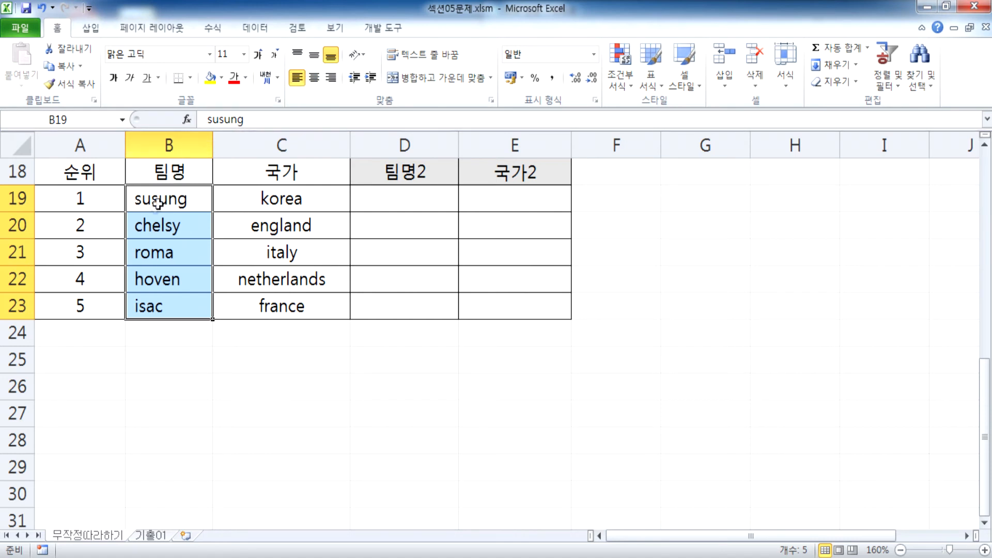
{"action": "left_click_drag", "start_coordinate": [254, 279], "coordinate": [256, 306]}
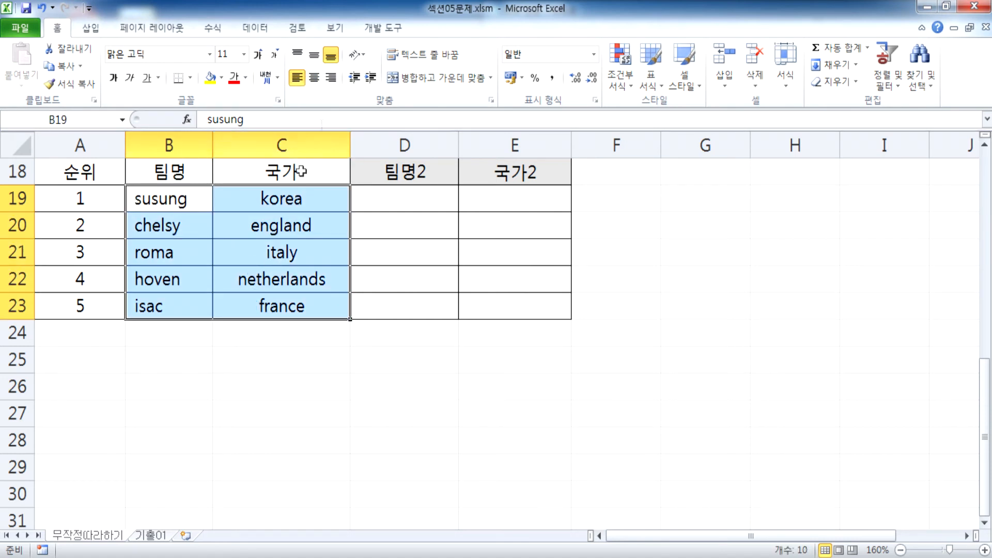
{"action": "left_click", "coordinate": [297, 78]}
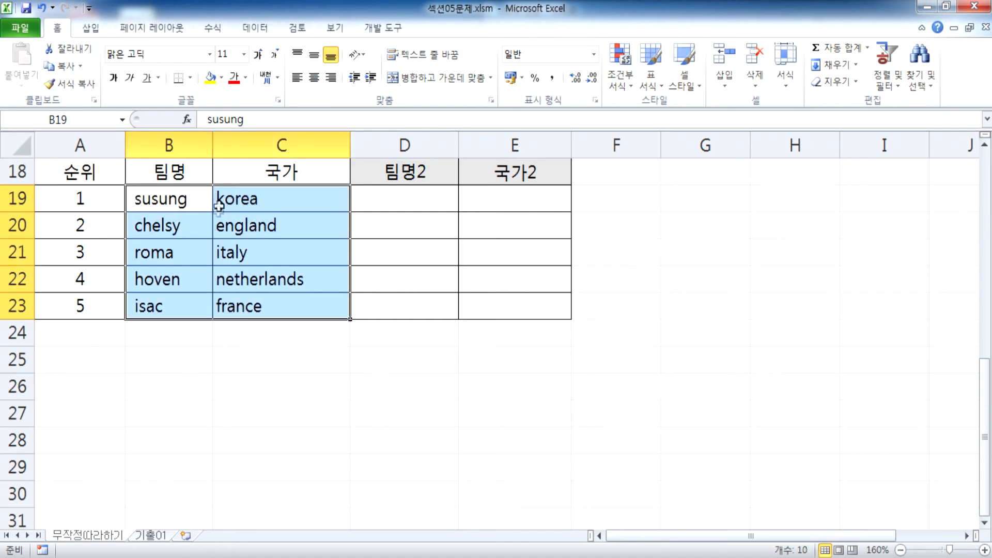
{"action": "left_click", "coordinate": [331, 78]}
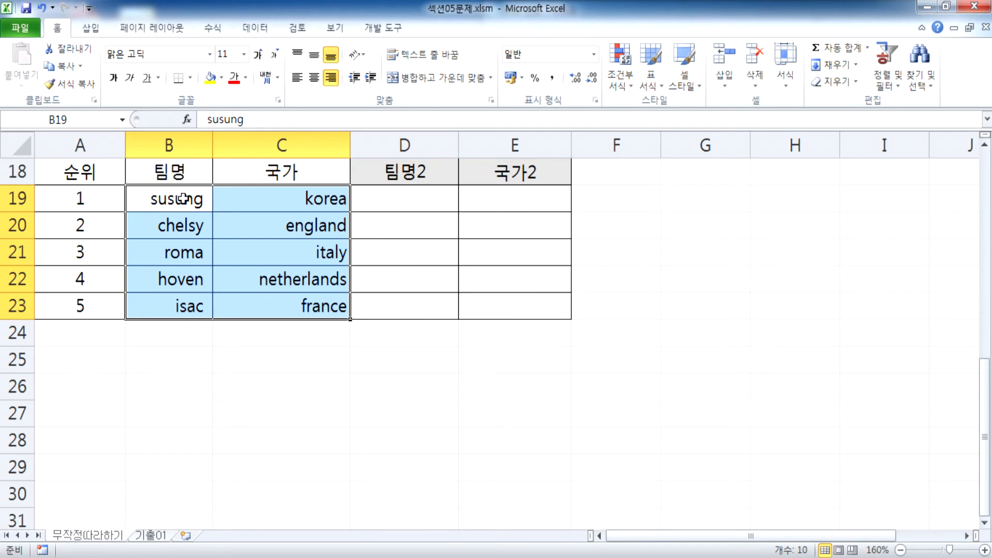
{"action": "left_click", "coordinate": [314, 78]}
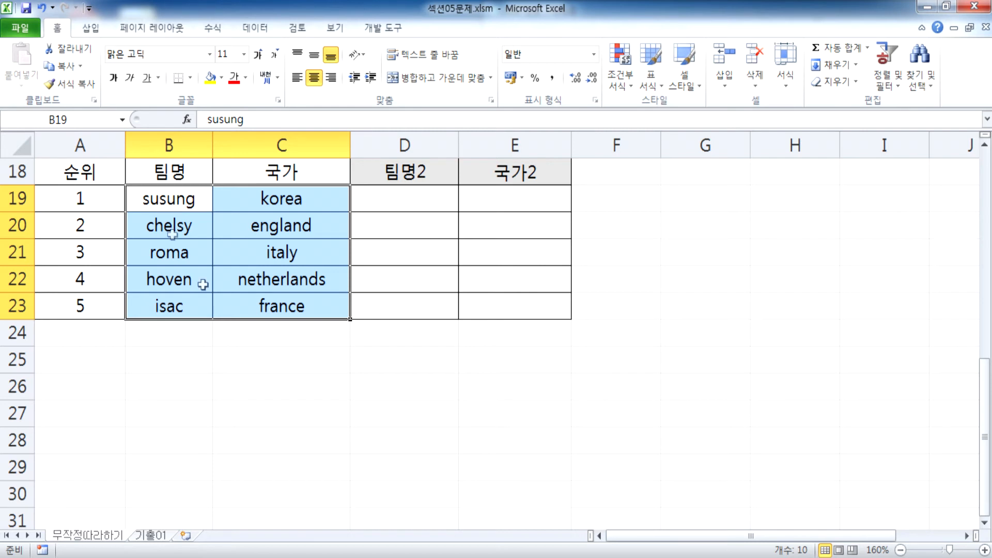
Enter the sample text DFGDFG SDF in cell C25 with extra spaces before, between and after the words
{"action": "left_click", "coordinate": [309, 366]}
{"action": "type", "text": "DFGDF"}
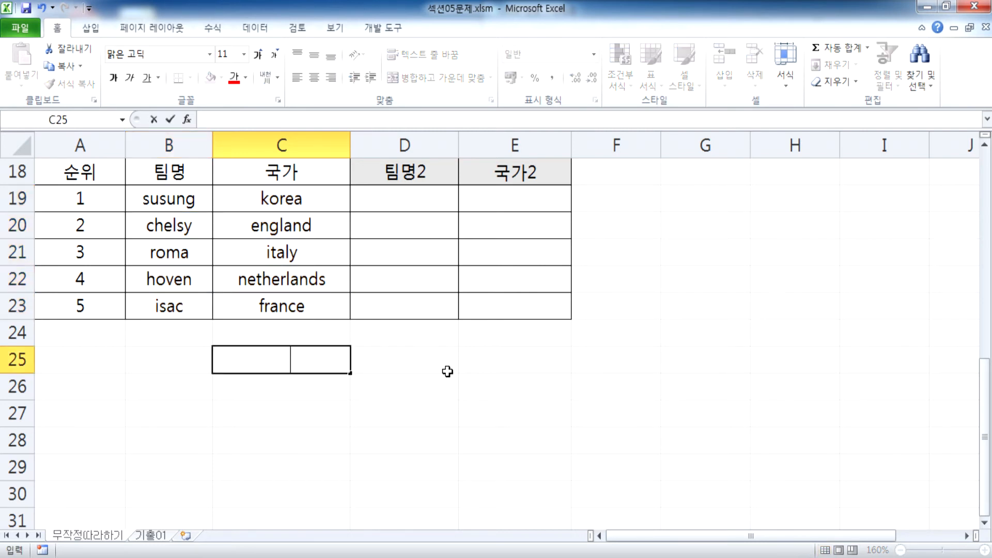
{"action": "type", "text": "G   SDF"}
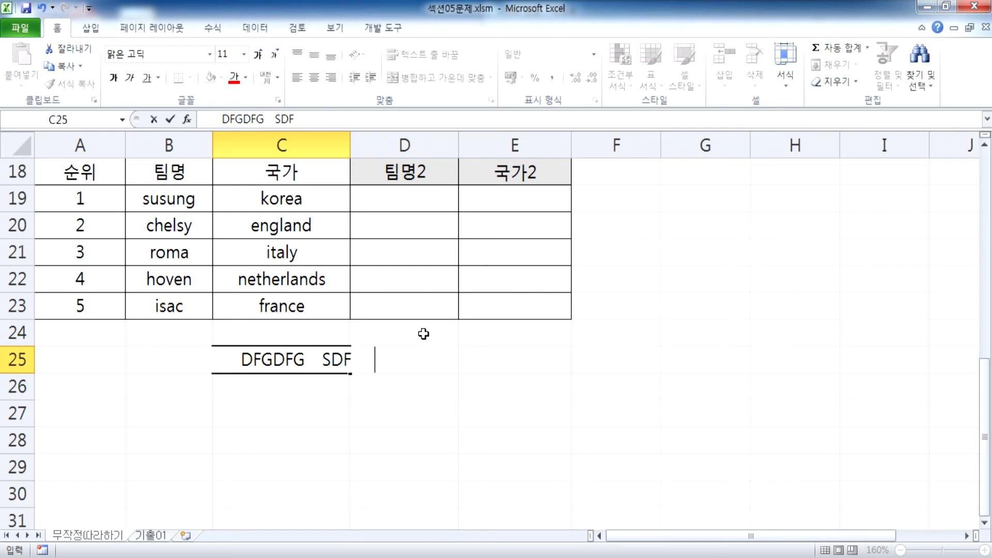
{"action": "key", "text": "Return"}
{"action": "left_click", "coordinate": [345, 361]}
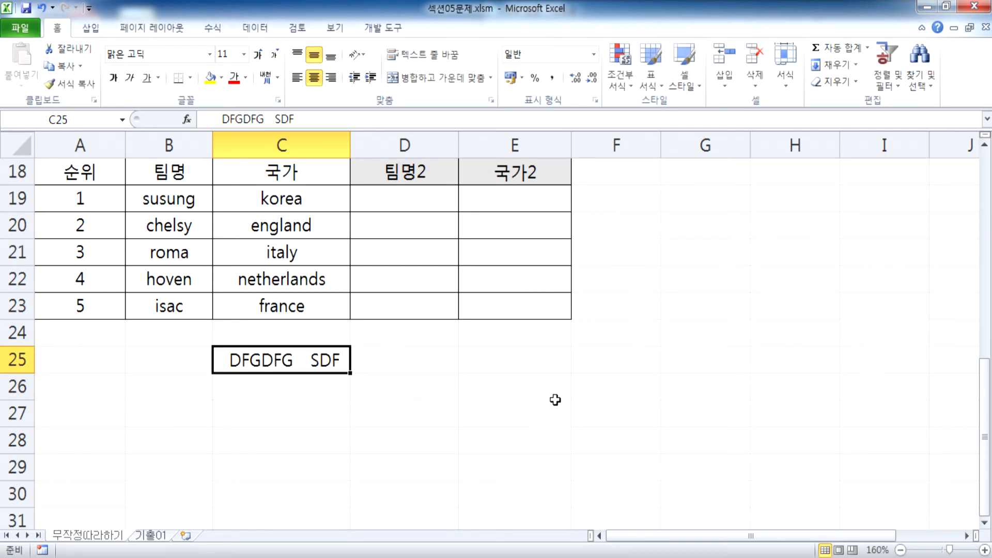
Examine the leading, trailing and inner spaces of the sample text in C25
{"action": "double_click", "coordinate": [233, 359]}
{"action": "left_click_drag", "start_coordinate": [240, 361], "coordinate": [191, 361]}
{"action": "left_click_drag", "start_coordinate": [353, 360], "coordinate": [422, 360]}
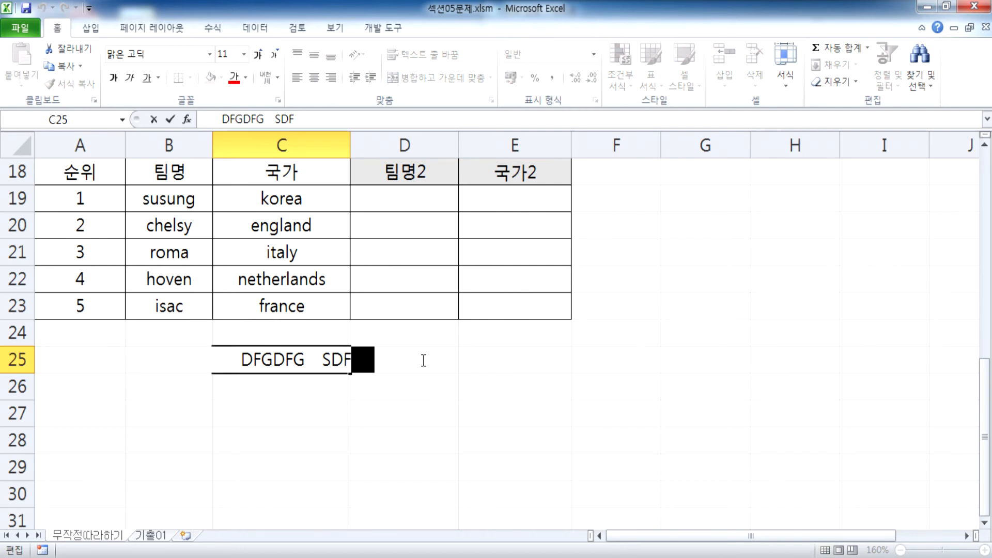
{"action": "left_click_drag", "start_coordinate": [307, 357], "coordinate": [319, 364]}
{"action": "left_click", "coordinate": [288, 380]}
{"action": "left_click", "coordinate": [280, 364]}
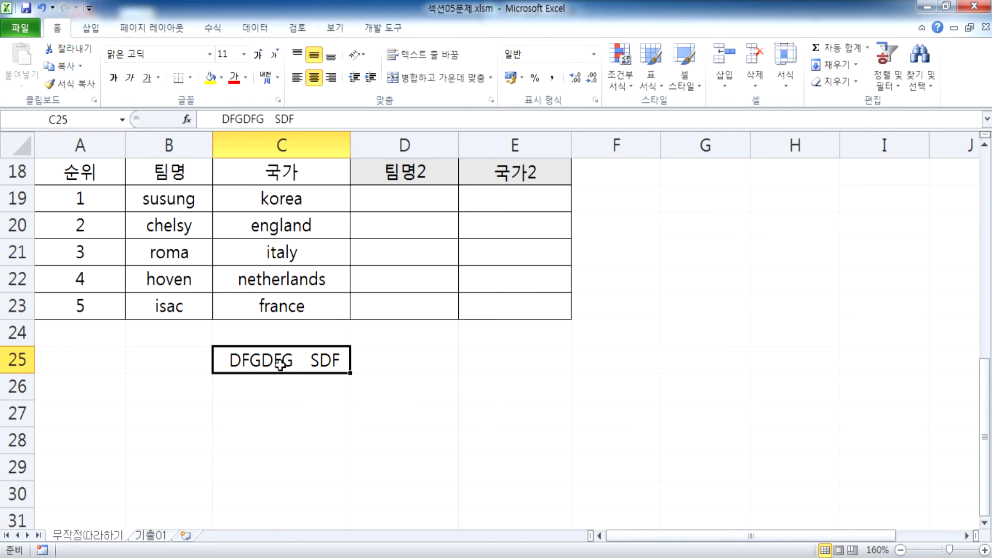
Switch back to Notepad and write the function names UPPER, TRIM under the 공백 제거/대문자 변환 task line
{"action": "left_click", "coordinate": [178, 200]}
{"action": "key", "text": "alt+Tab"}
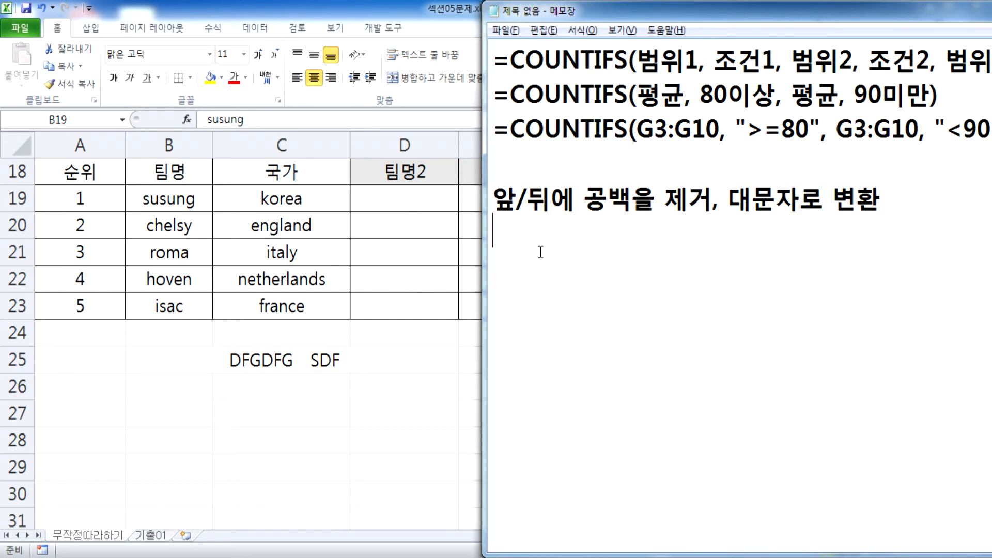
{"action": "type", "text": "UPPER"}
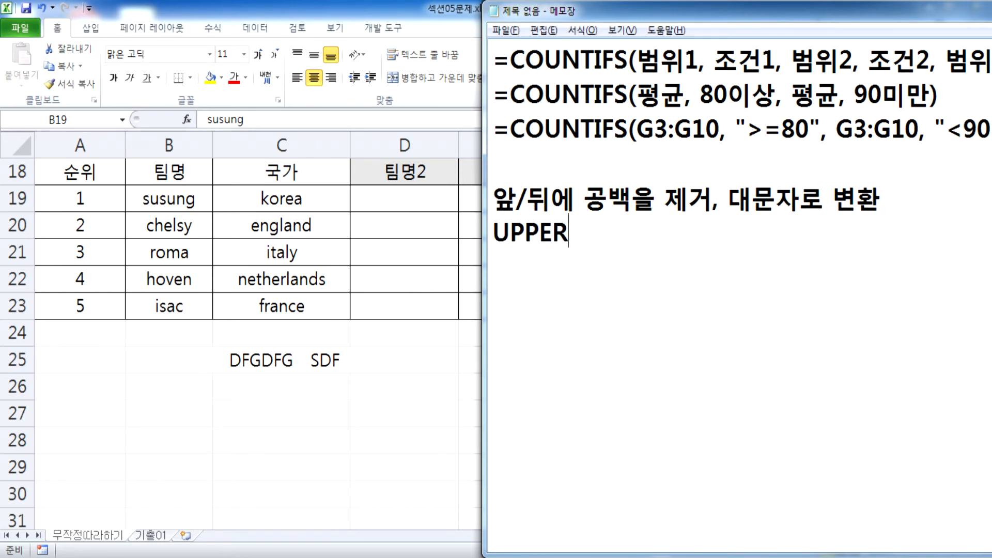
{"action": "type", "text": ", TRIM"}
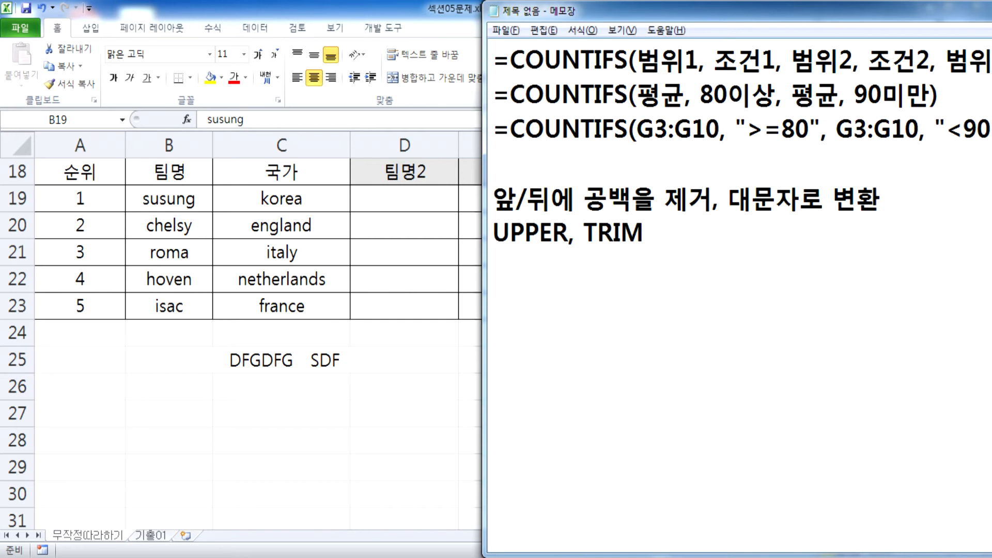
Add the explanation line "UPPER : 대문자로 변환" beneath the function names
{"action": "type", "text": "UPPE"}
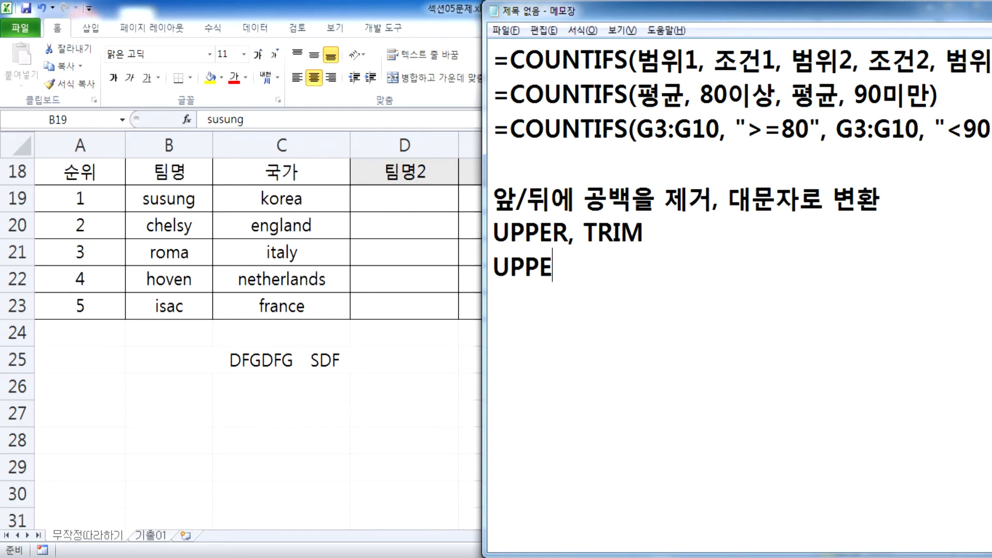
{"action": "type", "text": "R : 대문자로"}
{"action": "type", "text": " 변화"}
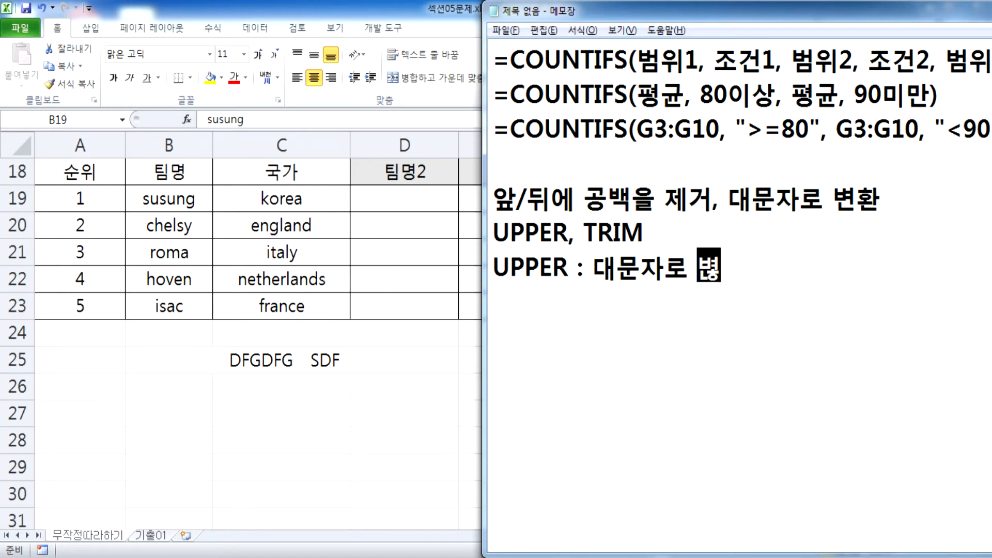
{"action": "type", "text": "ㄴ"}
{"action": "key", "text": "Return"}
Finish the UPPER explanation with 변환 and add the line "LOWER : 소문자로 변환" beneath it
{"action": "type", "text": "ㅣㅐ"}
{"action": "key", "text": "BackSpace"}
{"action": "key", "text": "BackSpace"}
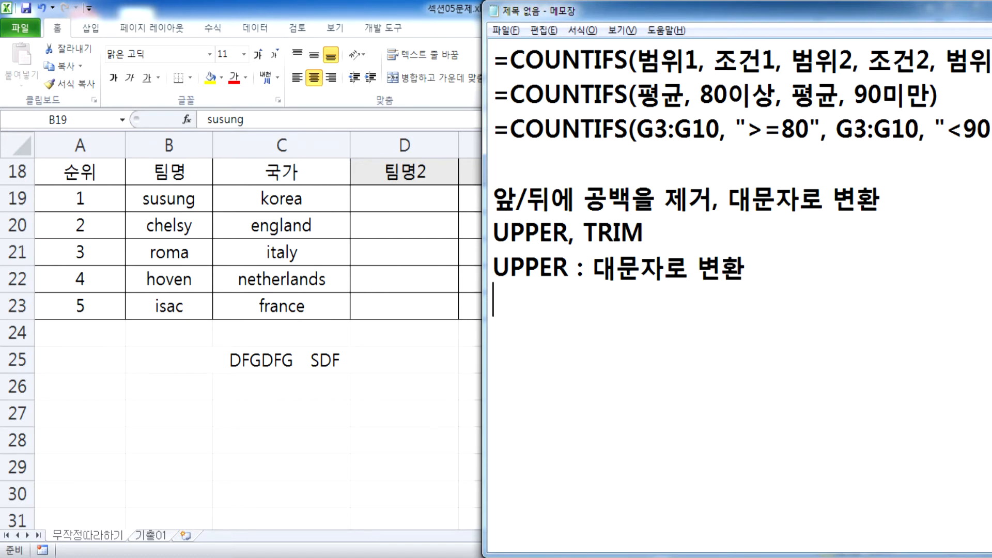
{"action": "type", "text": "LO"}
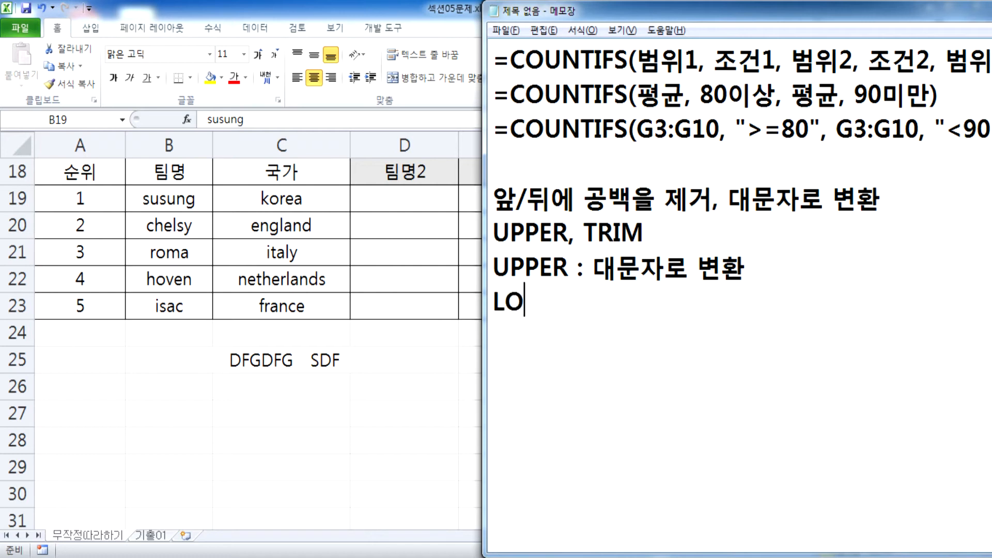
{"action": "type", "text": "WER : ㅅㅗㅁ"}
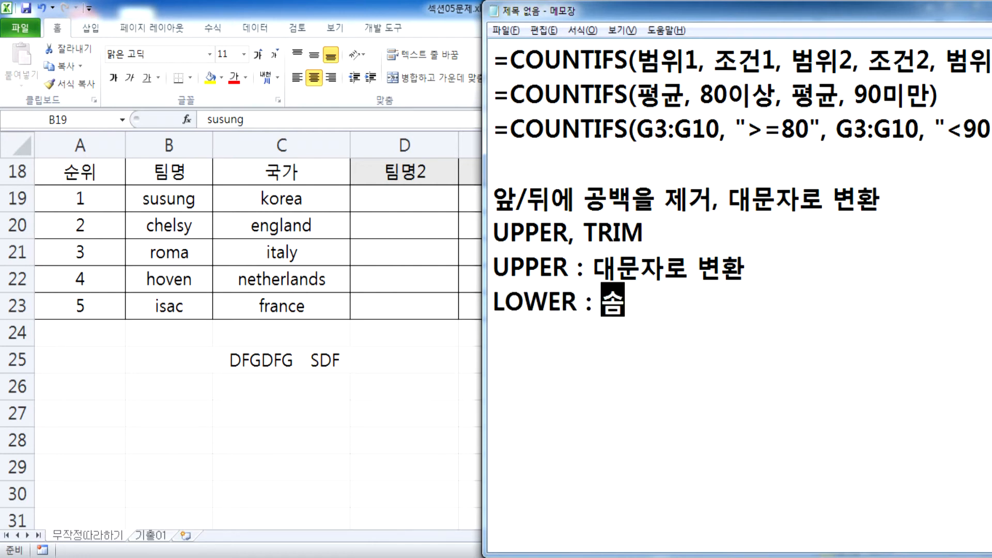
{"action": "type", "text": "ㅜㄴㅈㅏㄹㅗ ㅂㅕㄴㅎㅗ"}
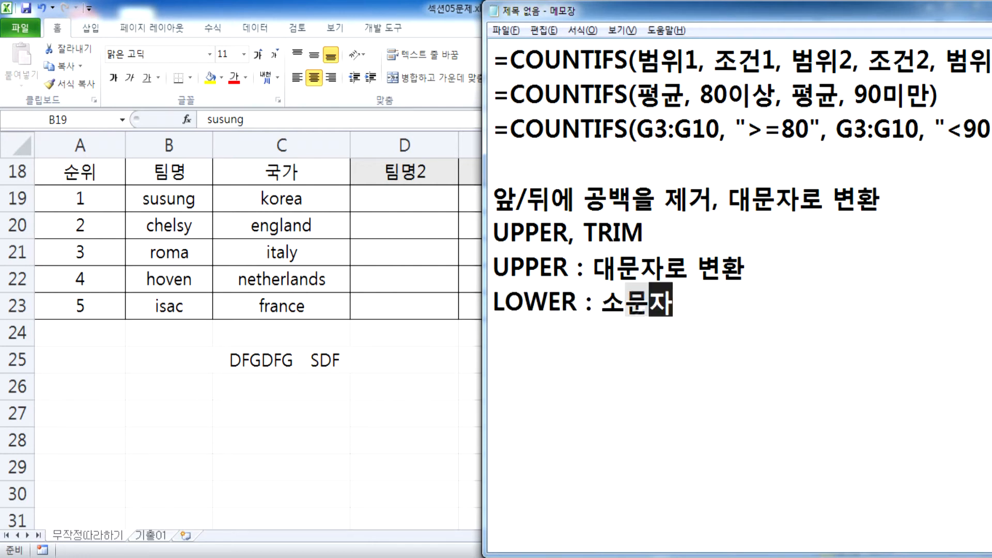
{"action": "type", "text": "ㅏㄴ"}
{"action": "key", "text": "Return"}
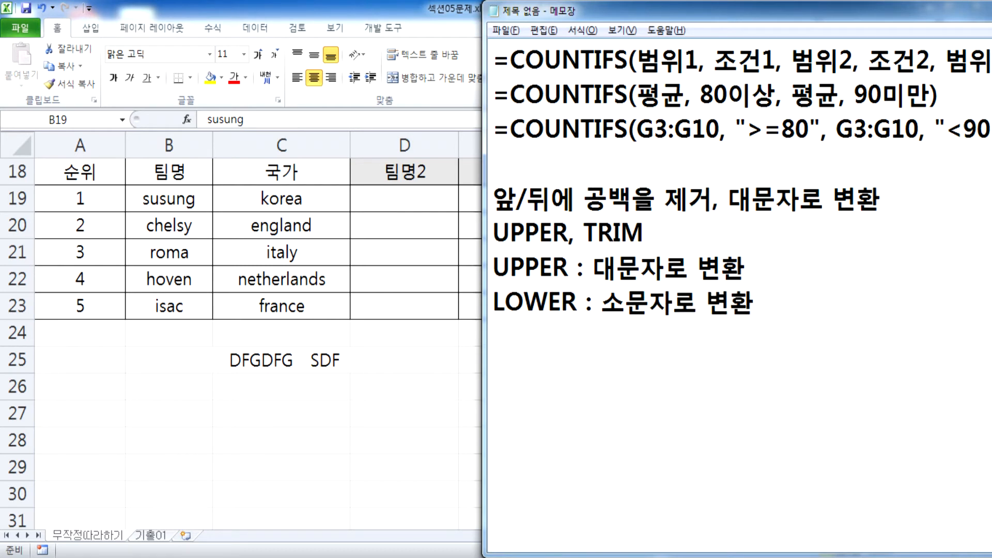
Add the explanation line "PROPER : 단어의 첫글자만 대문자로 변환" beneath the LOWER line
{"action": "type", "text": "PRO"}
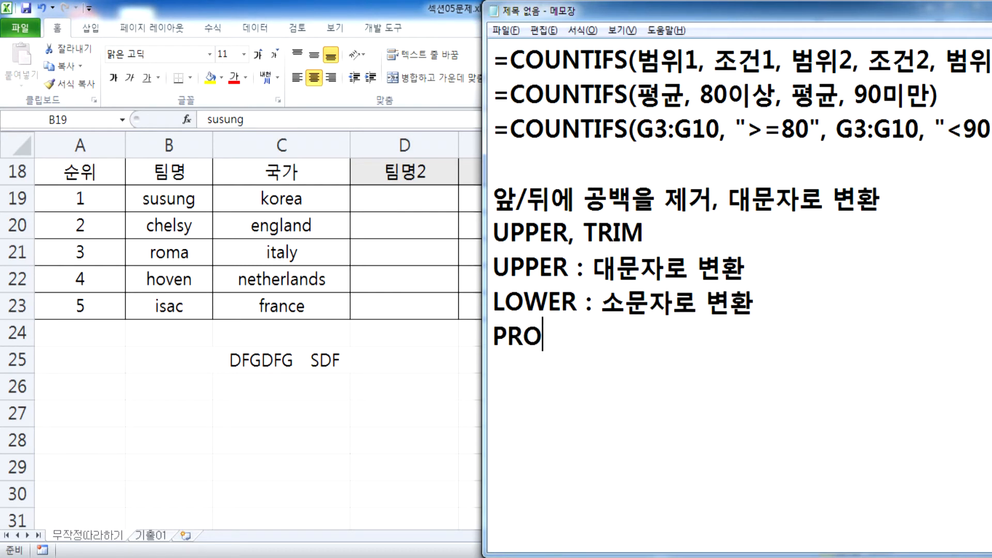
{"action": "type", "text": "PER : ㄷ"}
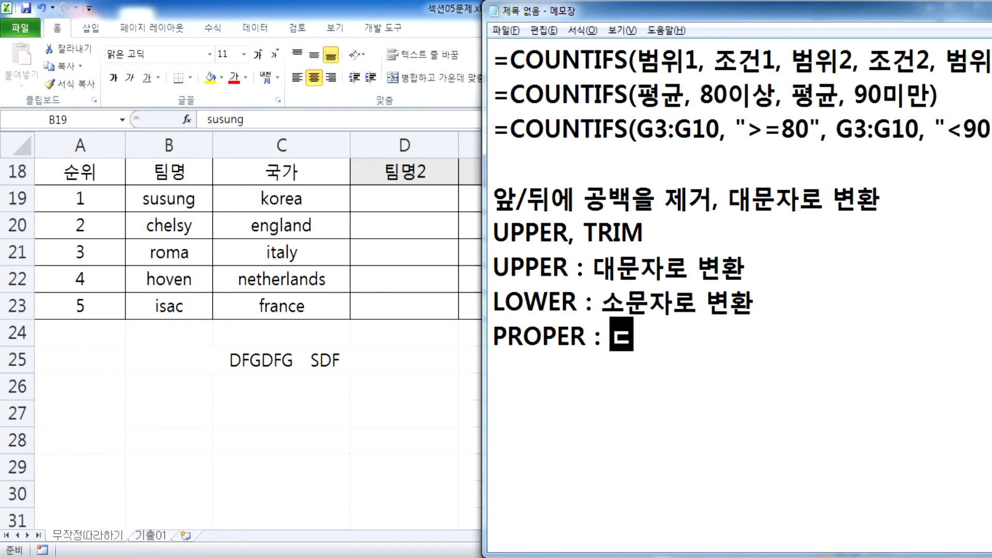
{"action": "type", "text": "ㅏㄴㅇㅓㅇㅡㅣ ㅊㅓㅅㄱㅡㄹㅈㅏㅁㅏㄴ "}
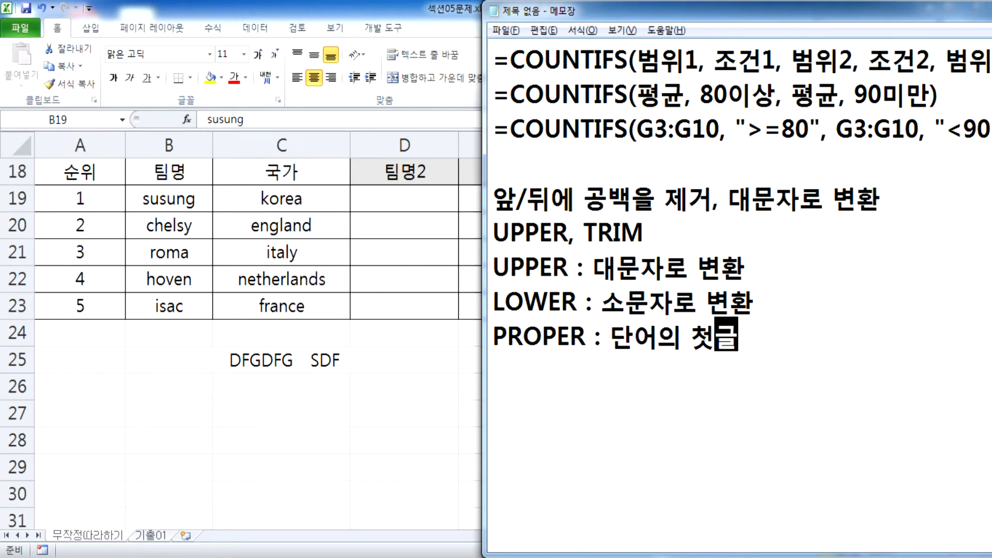
{"action": "type", "text": "ㄷㅐㅁㅜㄴㅈㅏㄹㅗ ㅂㅕㄴㅎㅘ"}
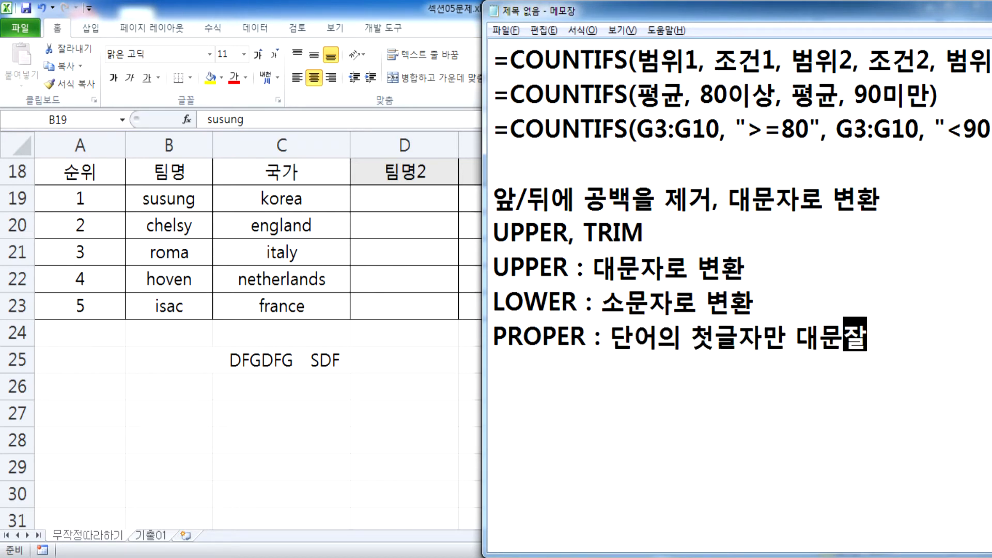
{"action": "type", "text": "ㄴ"}
{"action": "key", "text": "Return"}
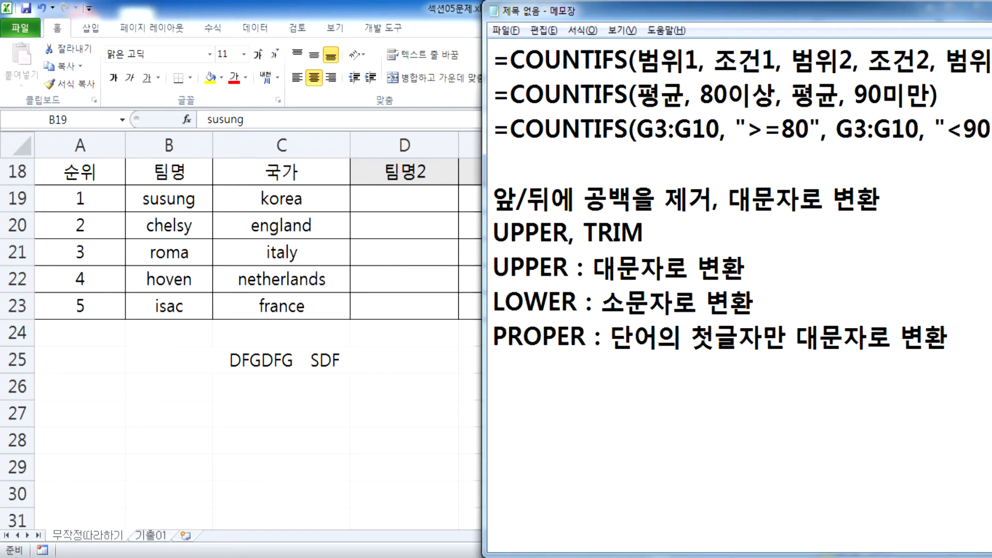
Start the TRIM explanation beneath the PROPER line with "TRIM : 글자 앞/뒤의 공백을 모두 제거, 글자"
{"action": "type", "text": "TRIM"}
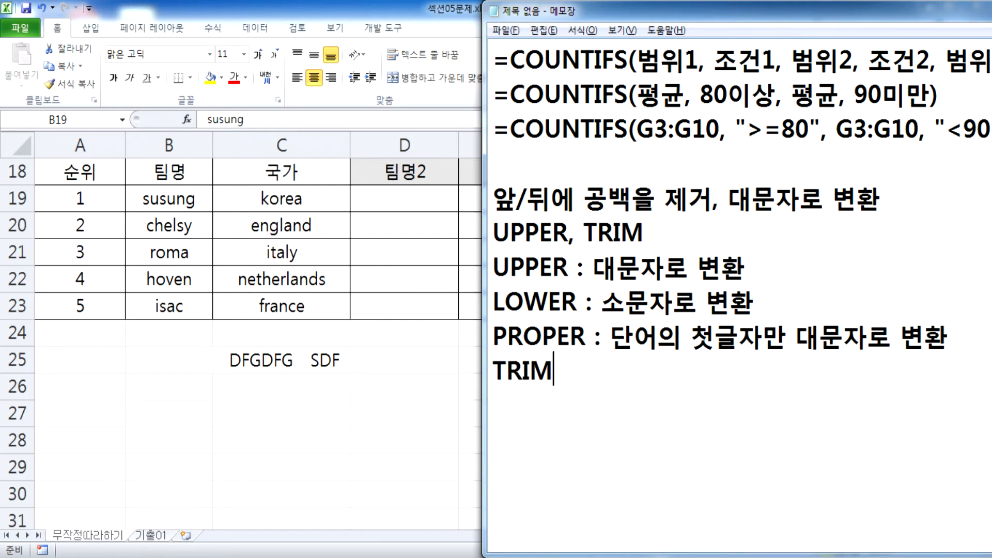
{"action": "type", "text": " : 글자 우"}
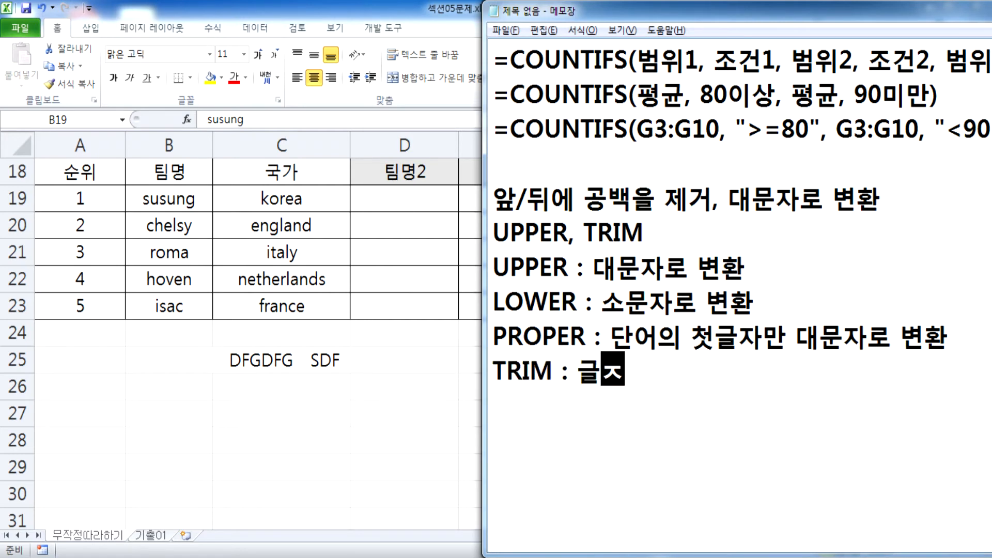
{"action": "key", "text": "BackSpace"}
{"action": "type", "text": "ㅏ/."}
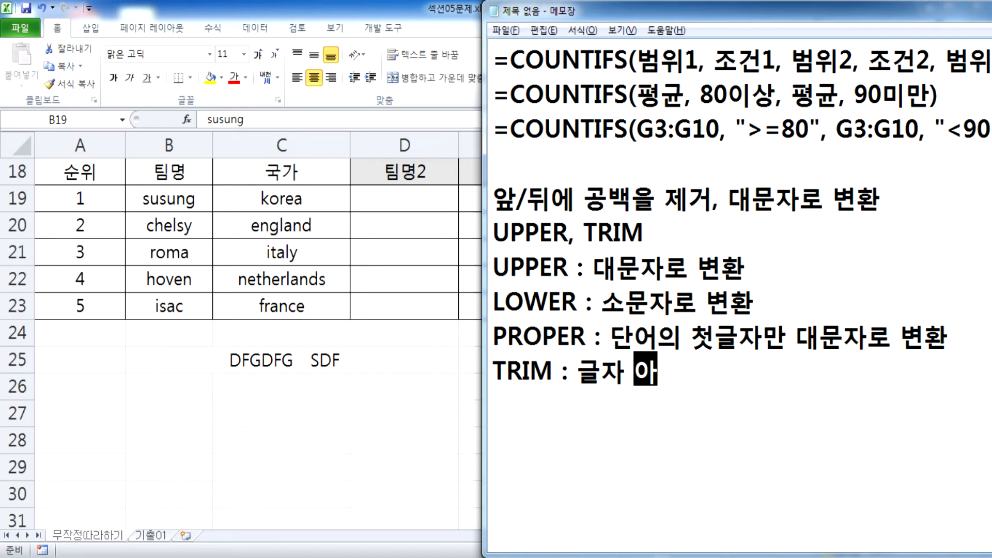
{"action": "key", "text": "BackSpace"}
{"action": "key", "text": "BackSpace"}
{"action": "key", "text": "BackSpace"}
{"action": "type", "text": "아ㅍ/ㅇ투"}
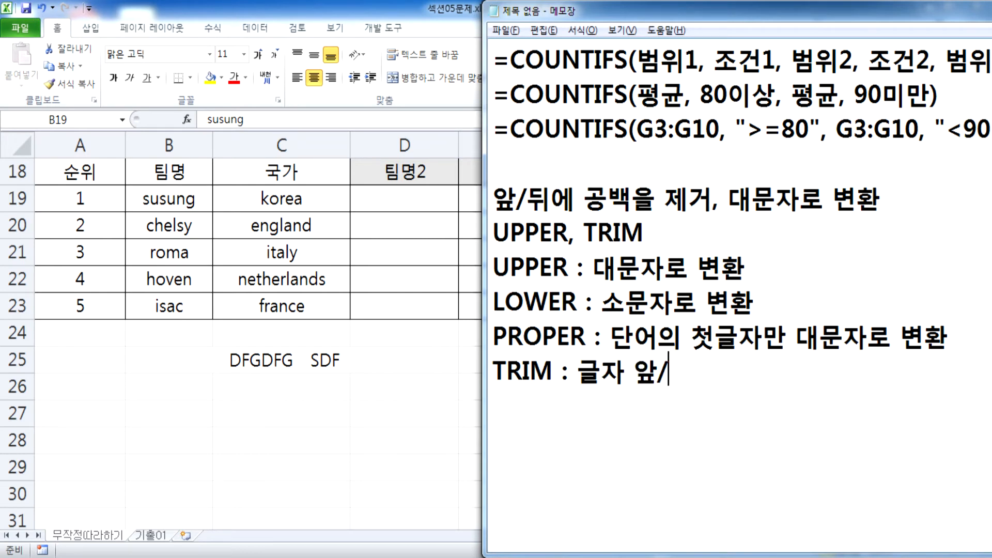
{"action": "key", "text": "BackSpace"}
{"action": "key", "text": "BackSpace"}
{"action": "key", "text": "BackSpace"}
{"action": "type", "text": "뒤의 곱"}
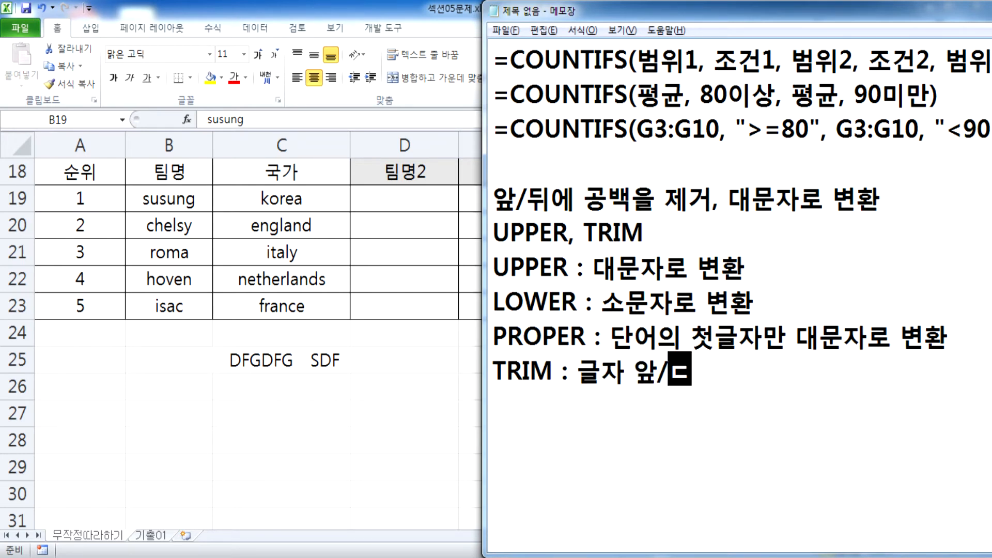
{"action": "key", "text": "BackSpace"}
{"action": "type", "text": "ㅇ백을 모두"}
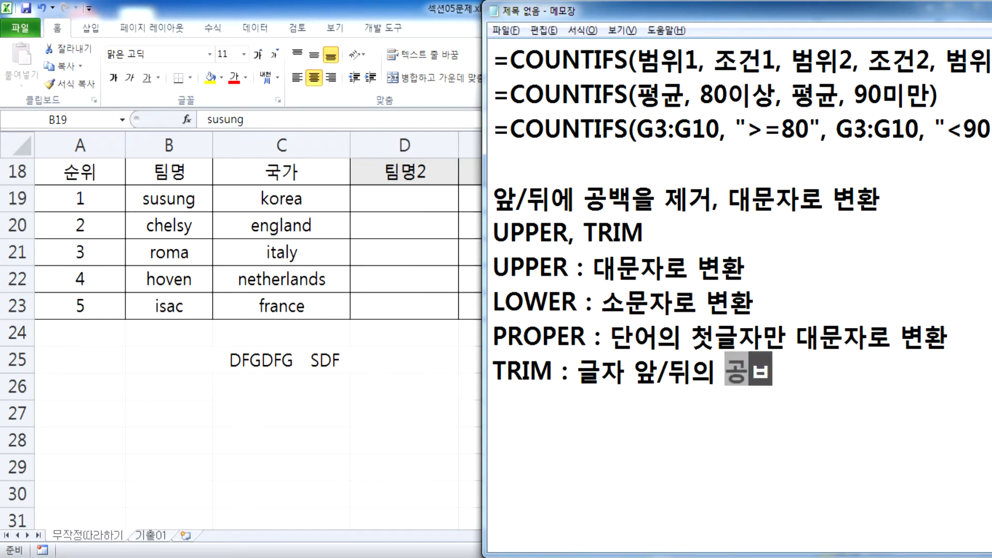
{"action": "type", "text": " 제고,"}
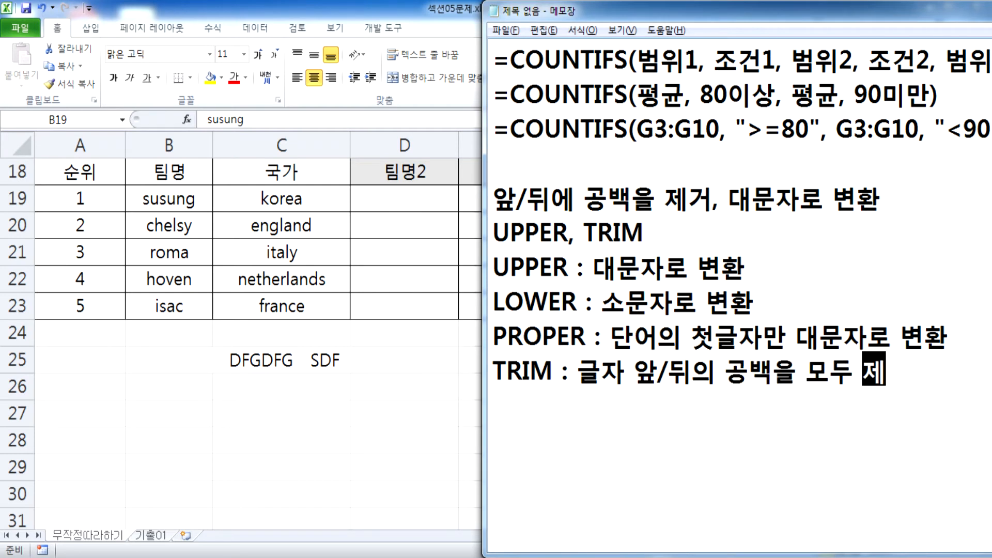
{"action": "key", "text": "BackSpace"}
{"action": "key", "text": "BackSpace"}
{"action": "key", "text": "BackSpace"}
{"action": "type", "text": "거, 글자"}
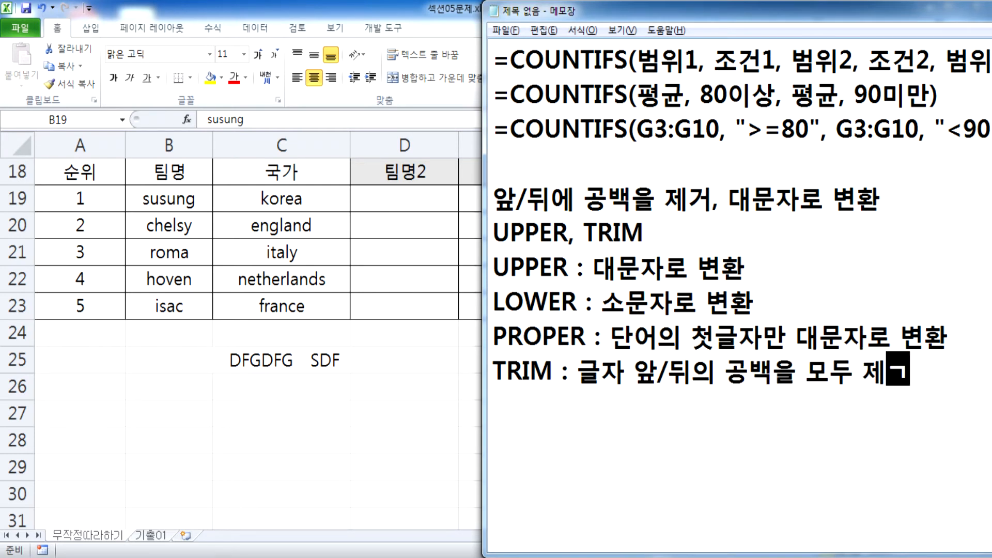
Complete the TRIM explanation with "사이의 공백은 하나만 유지", repositioning the Notepad window so the whole line fits on screen
{"action": "type", "text": " ㅅ"}
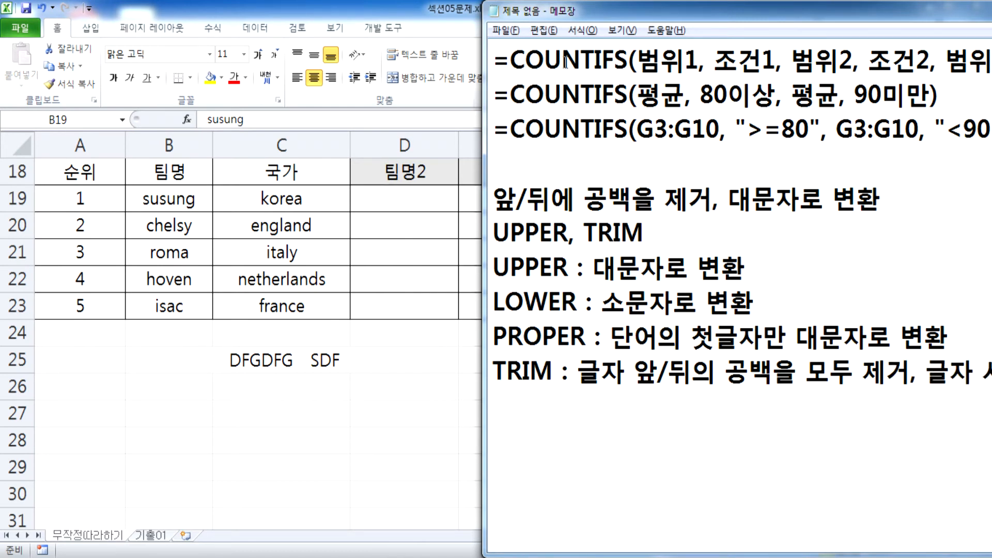
{"action": "left_click_drag", "start_coordinate": [550, 15], "coordinate": [134, 20]}
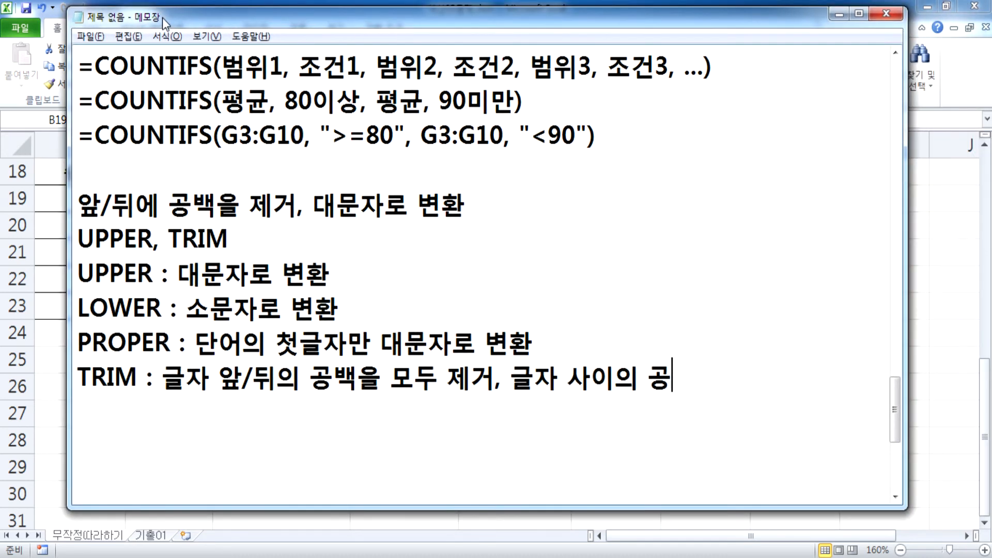
{"action": "type", "text": "백은 한"}
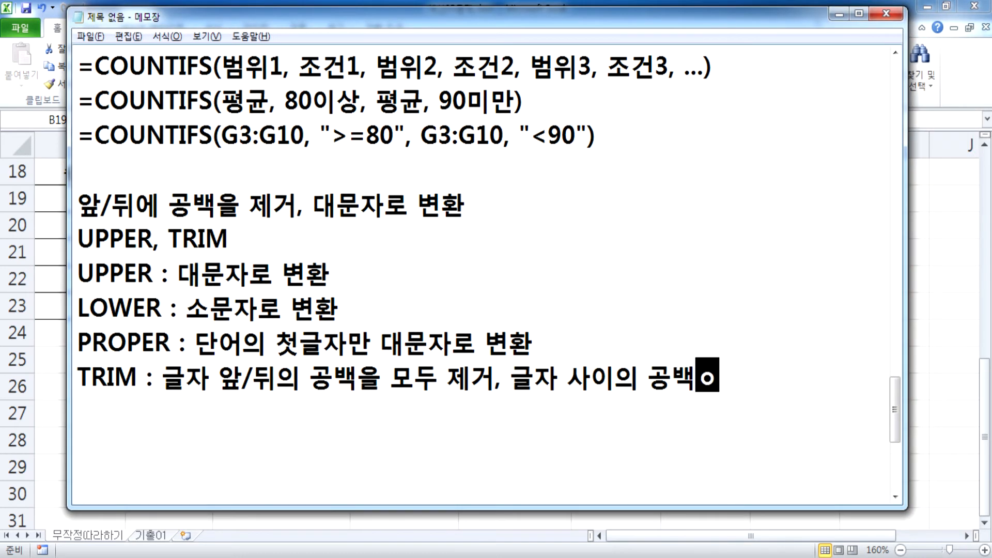
{"action": "type", "text": "나만 유지"}
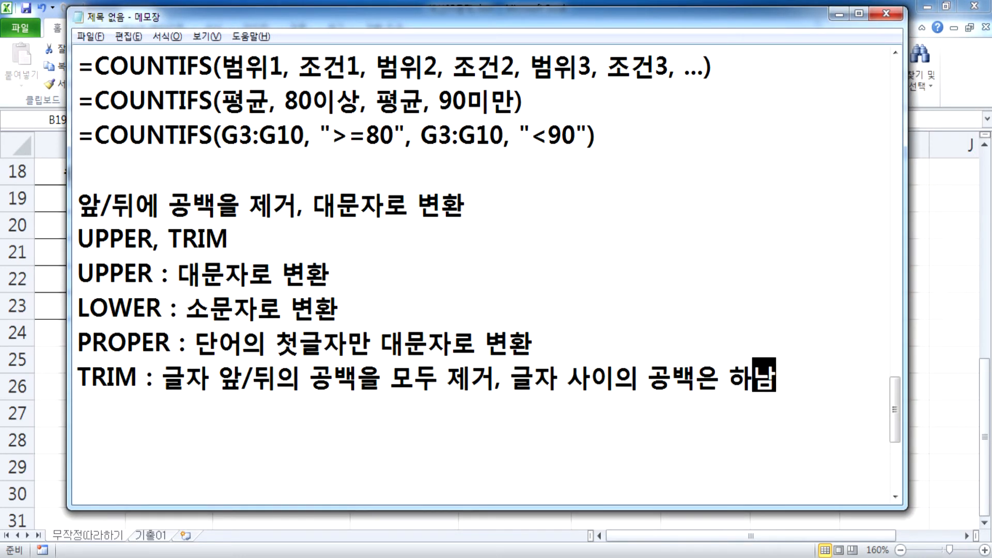
{"action": "key", "text": "Return"}
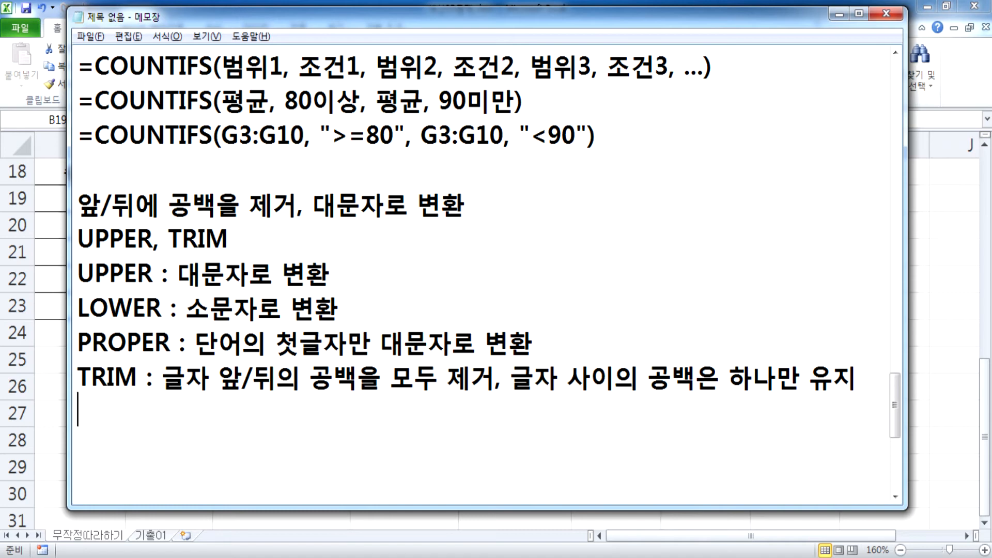
Switch to Excel and edit the sample text in C25 to DFGDF G SDF with a much wider gap before SDF
{"action": "key", "text": "alt+Tab"}
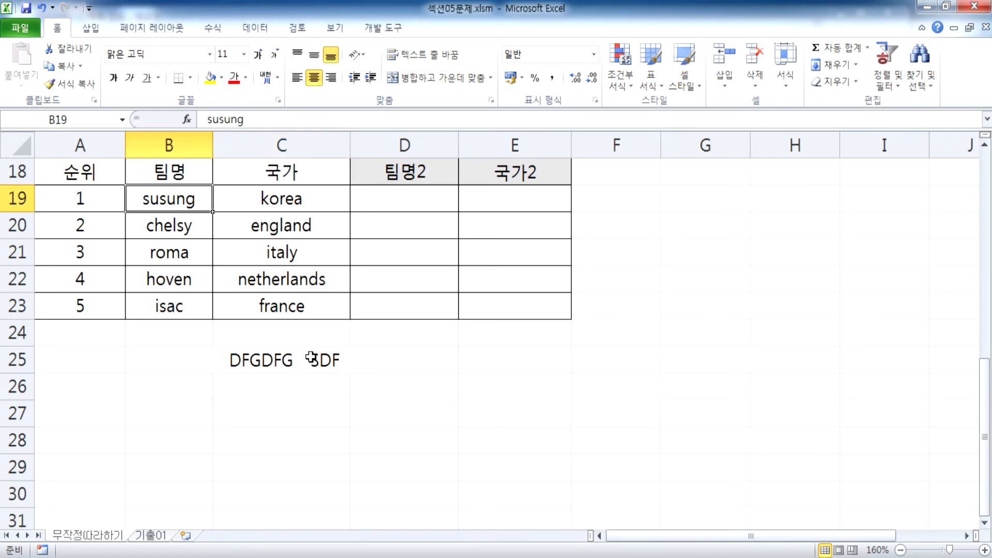
{"action": "double_click", "coordinate": [294, 360]}
{"action": "left_click", "coordinate": [321, 359]}
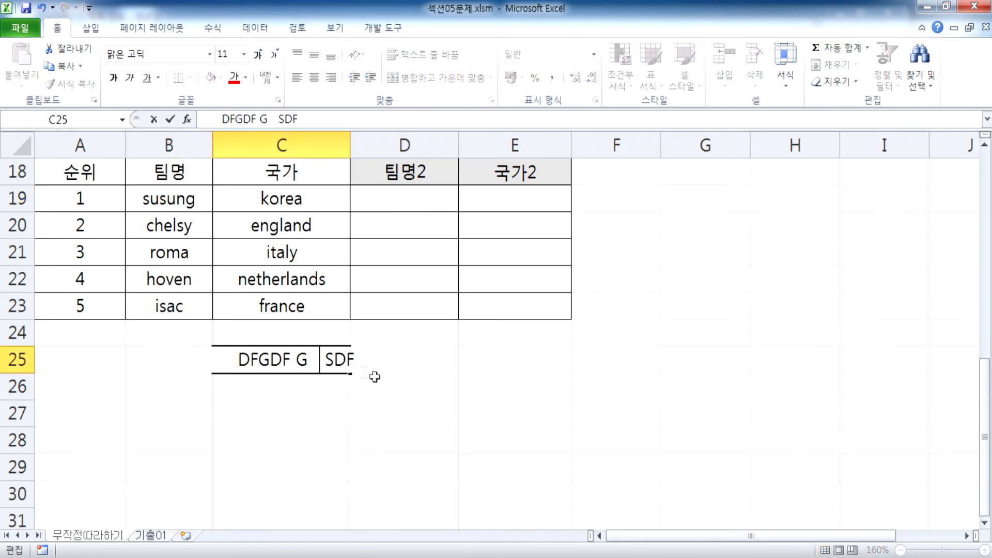
{"action": "left_click", "coordinate": [243, 416]}
Try deleting all the inner spaces of the sample text in C25, and cancel the edit
{"action": "left_click", "coordinate": [275, 360]}
{"action": "double_click", "coordinate": [276, 360]}
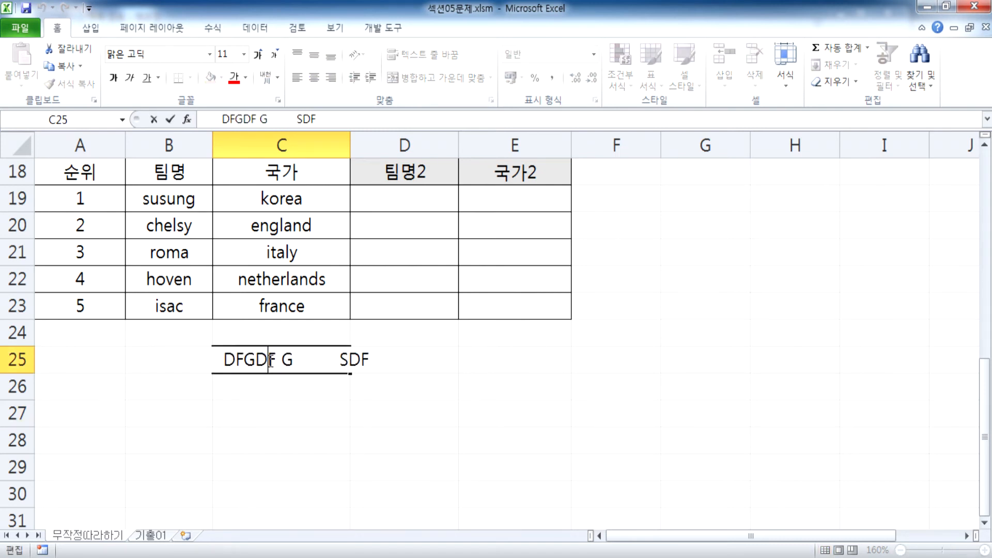
{"action": "left_click_drag", "start_coordinate": [293, 360], "coordinate": [340, 359]}
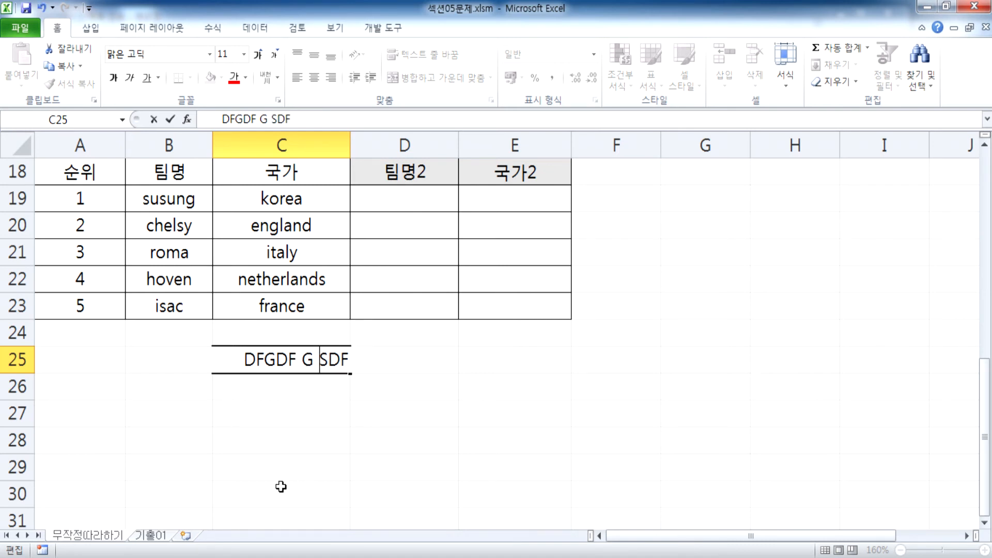
{"action": "key", "text": "ctrl+z"}
{"action": "key", "text": "BackSpace"}
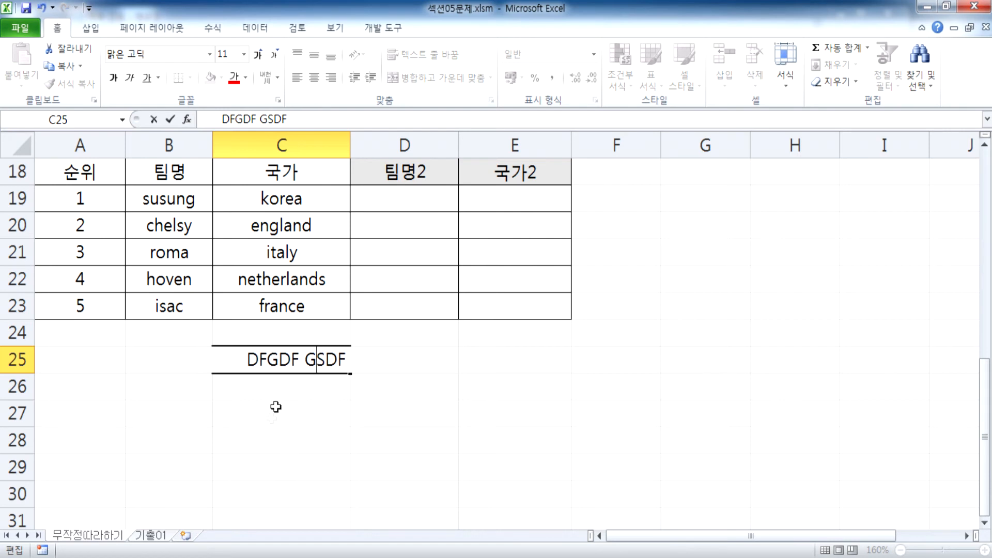
{"action": "key", "text": "Left"}
{"action": "key", "text": "BackSpace"}
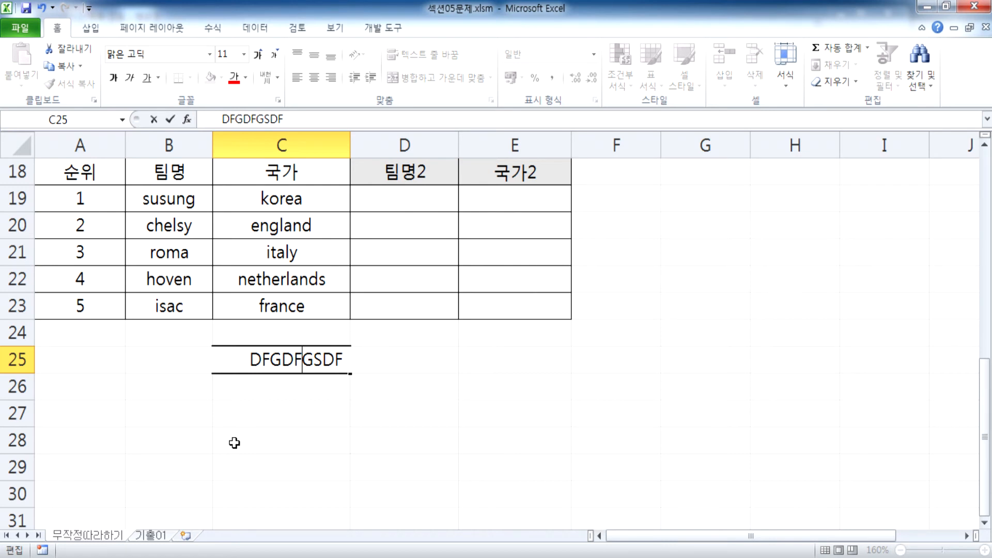
{"action": "key", "text": "Escape"}
Reduce the sample text in C25 to DFGDF G SDF with single inner spaces and no leading or trailing spaces
{"action": "double_click", "coordinate": [267, 360]}
{"action": "key", "text": "Right"}
{"action": "key", "text": "shift+Right"}
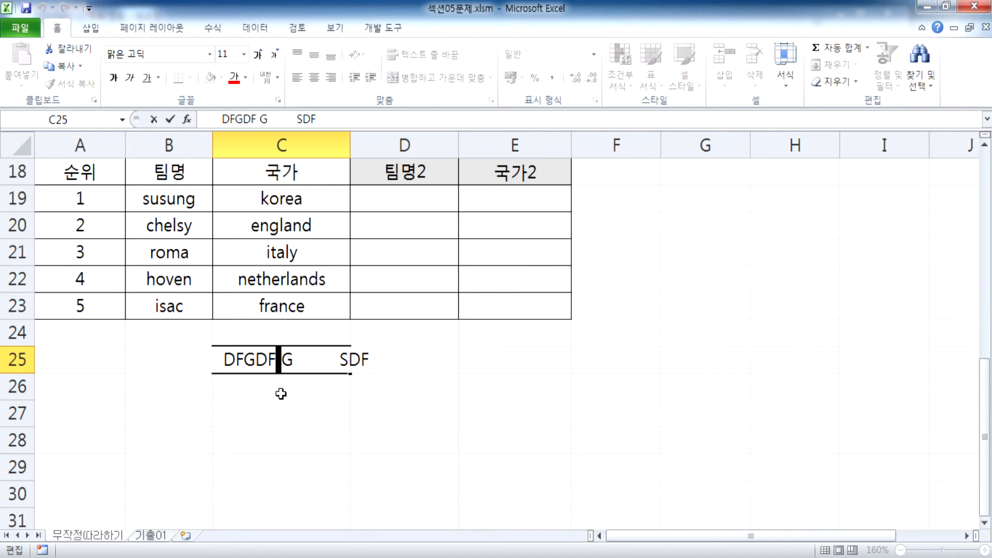
{"action": "left_click_drag", "start_coordinate": [293, 359], "coordinate": [337, 360]}
{"action": "key", "text": "BackSpace"}
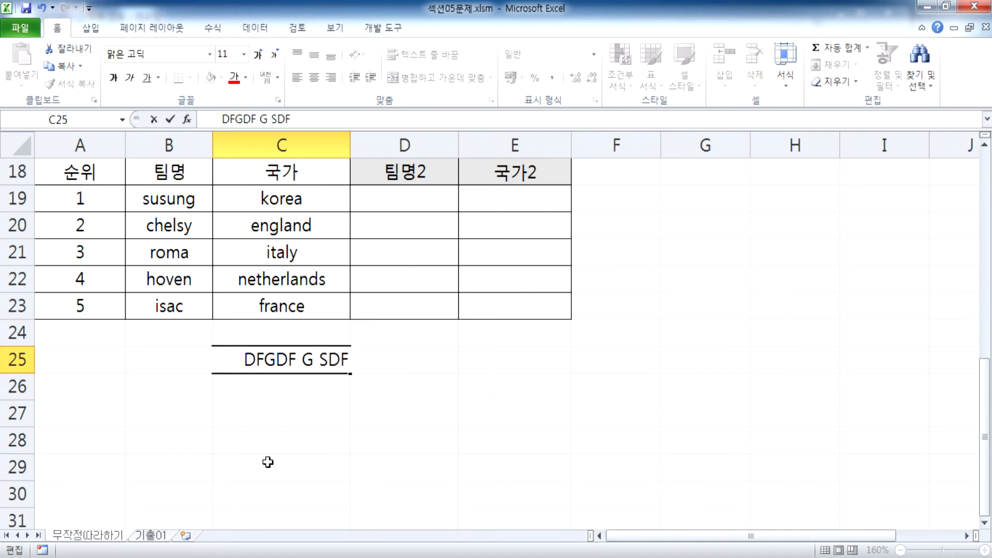
{"action": "left_click_drag", "start_coordinate": [236, 360], "coordinate": [168, 365]}
{"action": "key", "text": "BackSpace"}
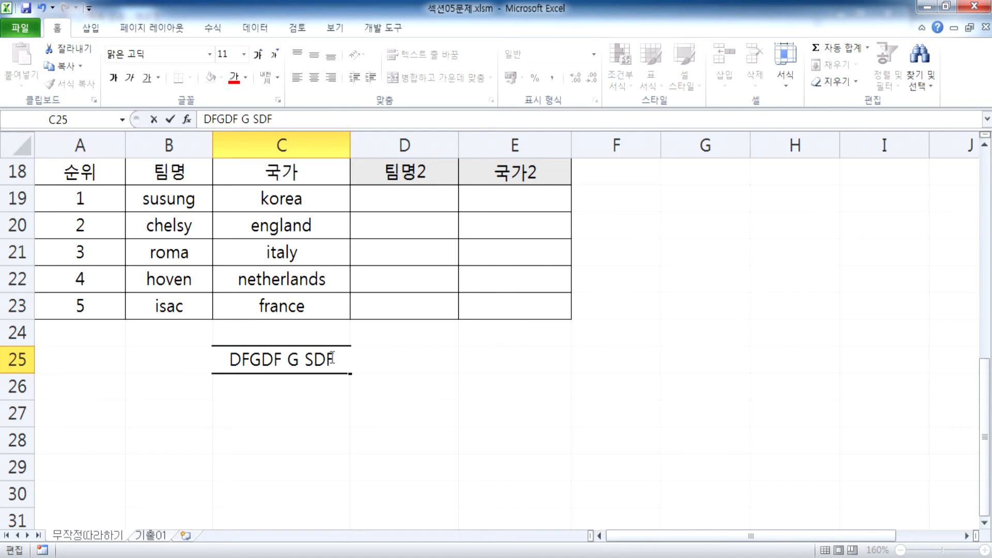
{"action": "left_click_drag", "start_coordinate": [335, 359], "coordinate": [398, 356]}
{"action": "key", "text": "BackSpace"}
{"action": "left_click", "coordinate": [240, 388]}
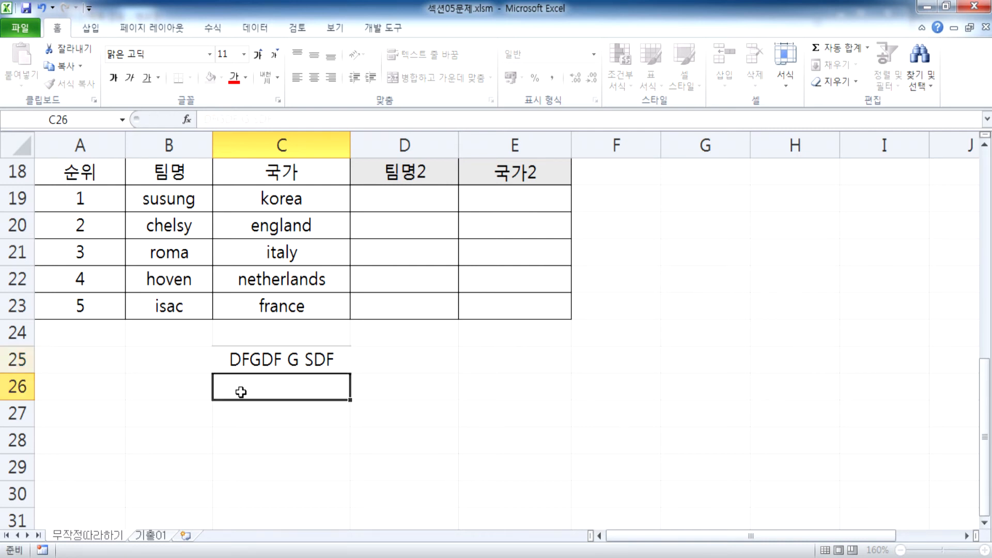
Switch to the Notepad notes and add the formula pattern =TRIM(문자) below the TRIM explanation
{"action": "left_click", "coordinate": [377, 207]}
{"action": "key", "text": "alt+Tab"}
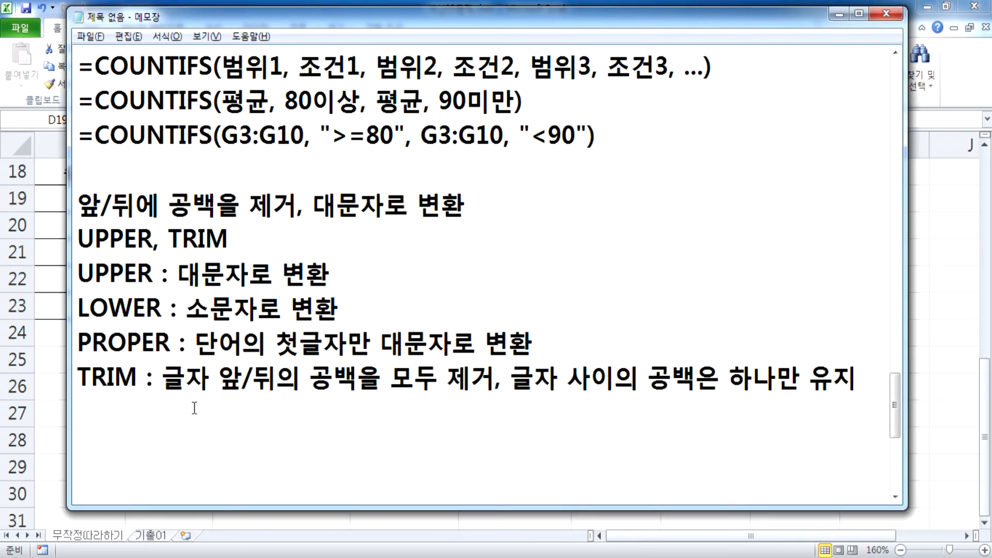
{"action": "scroll", "coordinate": [194, 408], "scroll_direction": "down", "scroll_amount": 1}
{"action": "type", "text": "="}
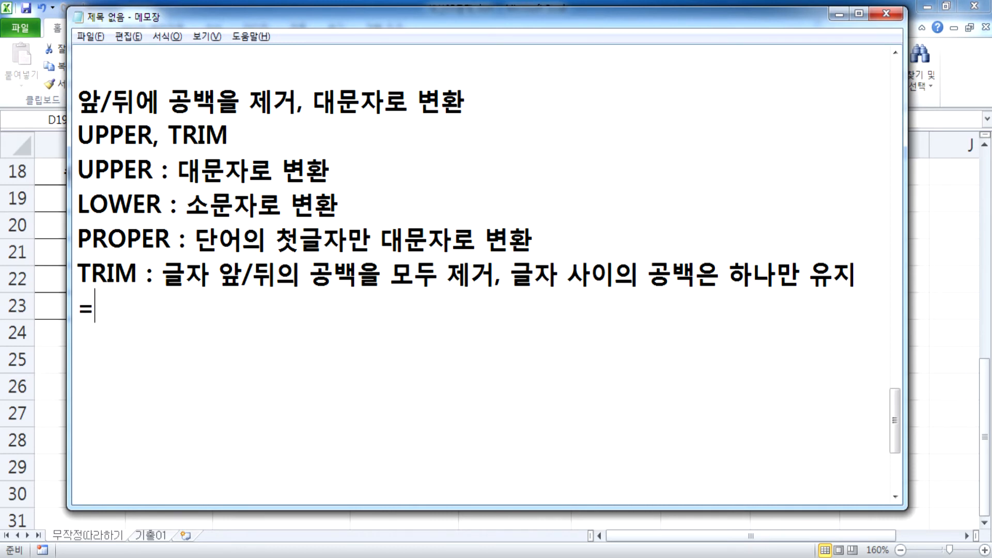
{"action": "type", "text": "TRIM"}
{"action": "type", "text": "("}
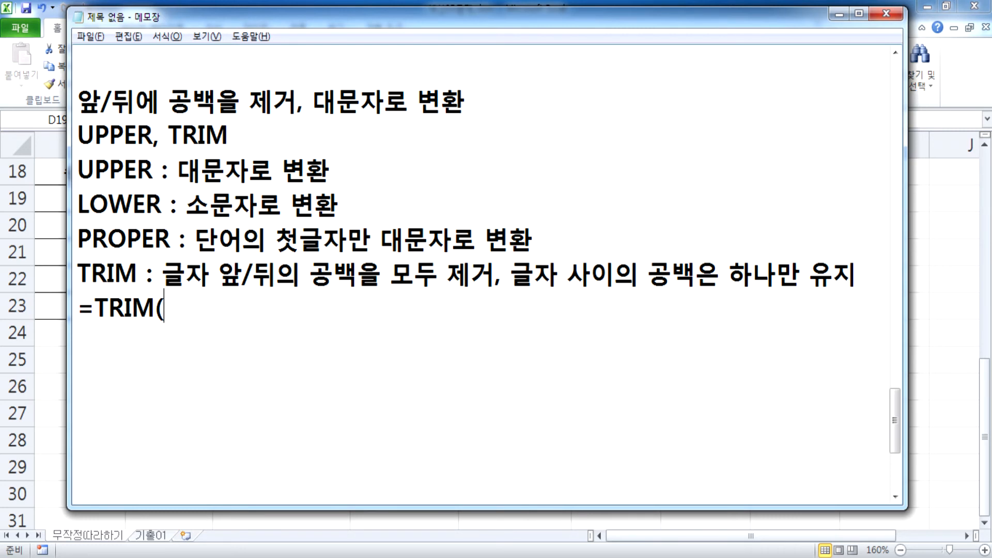
{"action": "type", "text": "문자)"}
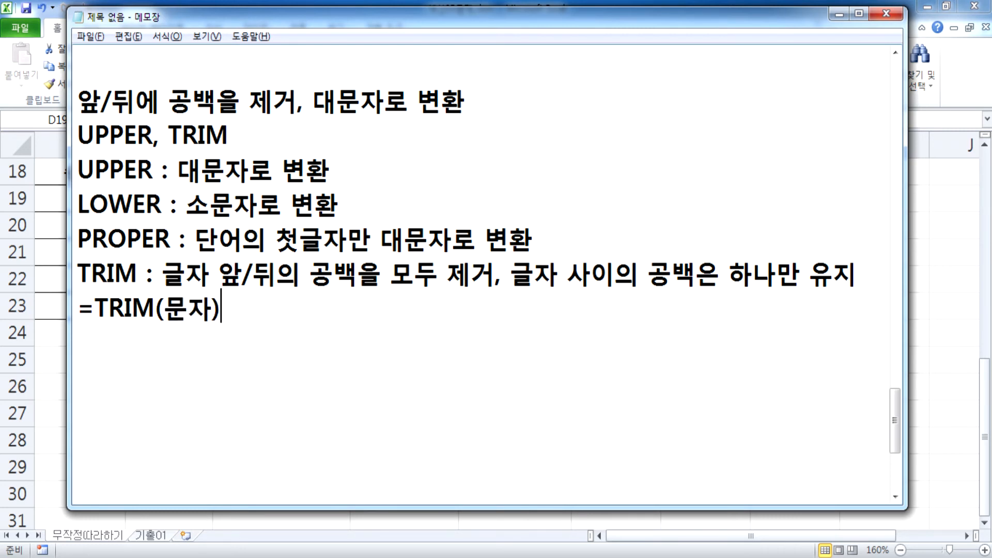
Wrap the TRIM pattern in UPPER so the line reads =UPPER(TRIM(문자)), and start a new line below it
{"action": "left_click_drag", "start_coordinate": [164, 308], "coordinate": [213, 309]}
{"action": "left_click_drag", "start_coordinate": [94, 309], "coordinate": [155, 309]}
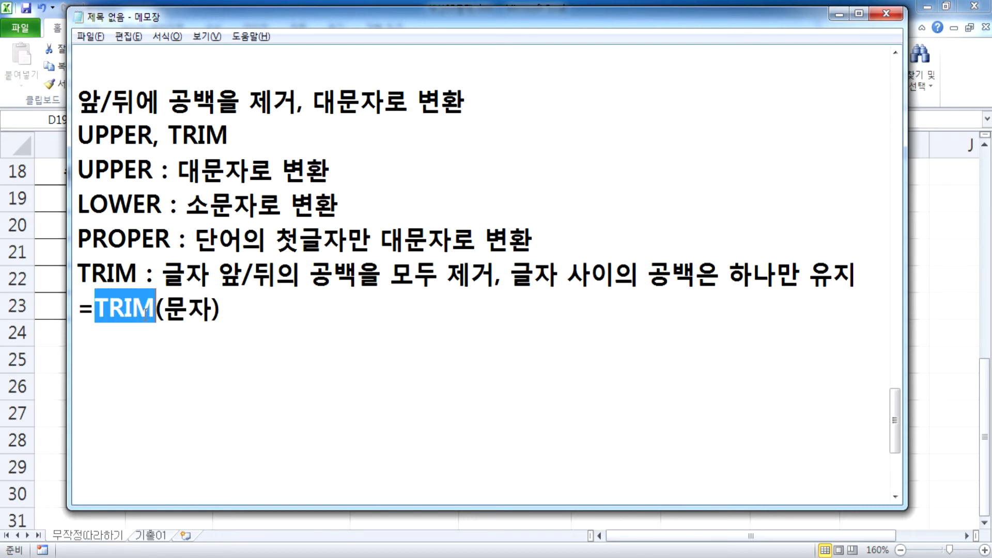
{"action": "left_click", "coordinate": [97, 309]}
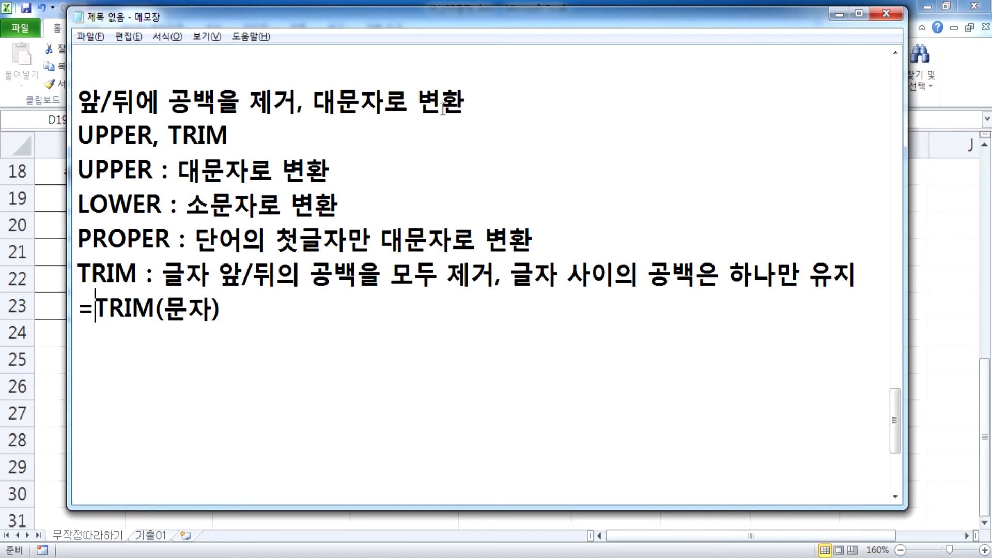
{"action": "type", "text": "UO"}
{"action": "key", "text": "BackSpace"}
{"action": "type", "text": "PPER("}
{"action": "key", "text": "End"}
{"action": "type", "text": ")"}
{"action": "key", "text": "Return"}
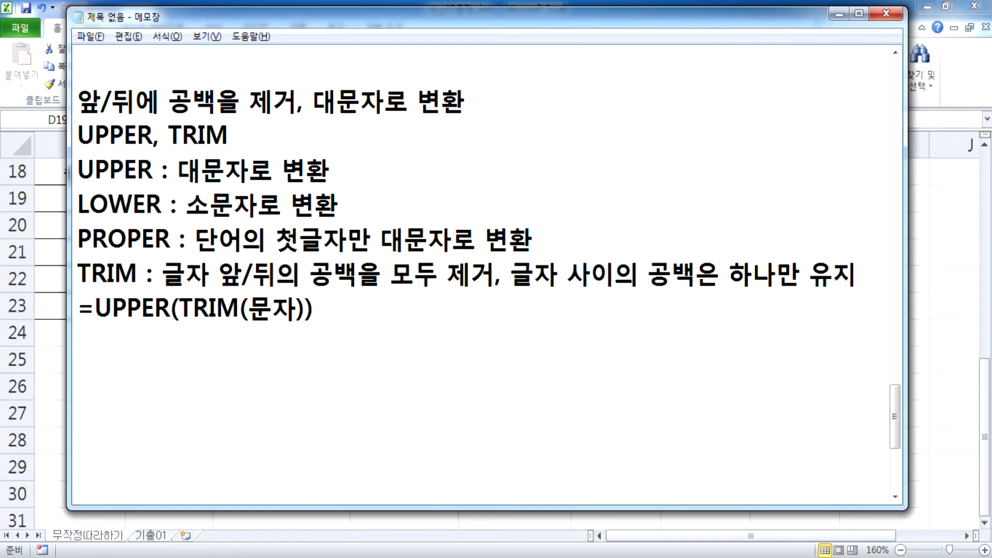
Write the reversed nesting =TRIM(UPPER(문자)) on the line below =UPPER(TRIM(문자))
{"action": "left_click_drag", "start_coordinate": [178, 307], "coordinate": [309, 309]}
{"action": "left_click_drag", "start_coordinate": [171, 309], "coordinate": [95, 308]}
{"action": "left_click_drag", "start_coordinate": [77, 101], "coordinate": [274, 101]}
{"action": "left_click_drag", "start_coordinate": [336, 101], "coordinate": [436, 98]}
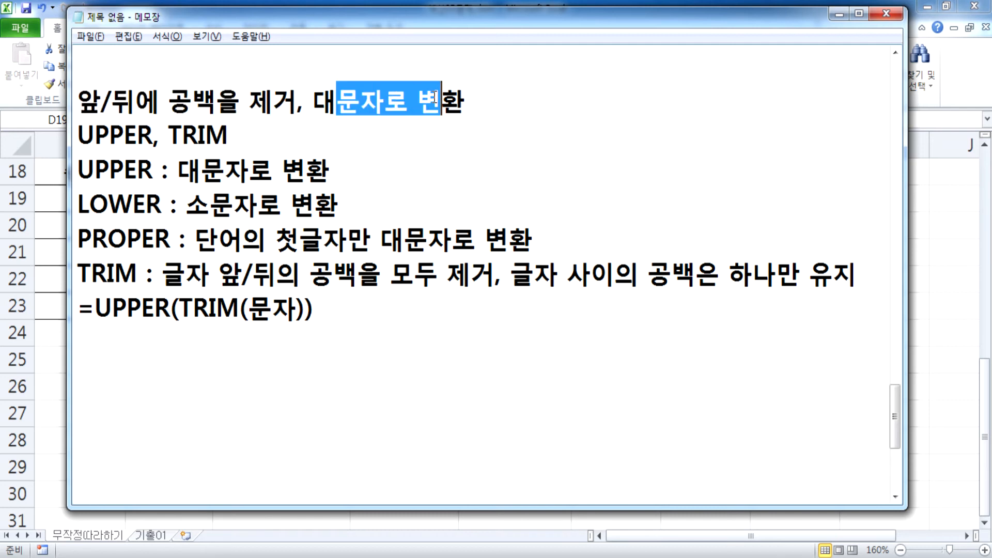
{"action": "left_click", "coordinate": [96, 338]}
{"action": "type", "text": "=TRIM(UPPER(뭄"}
{"action": "key", "text": "BackSpace"}
{"action": "type", "text": "문자))"}
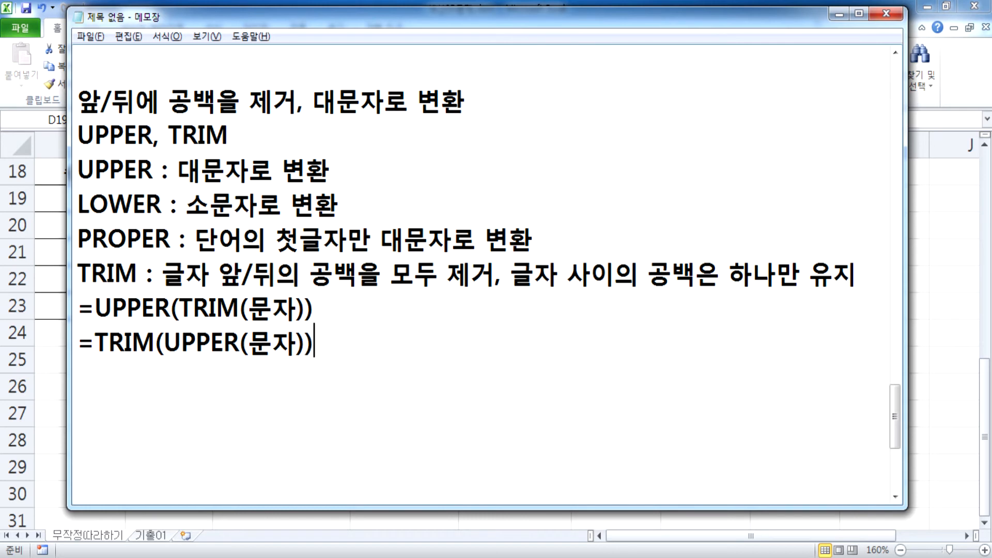
Annotate =TRIM(UPPER(문자)) with its processing order, " : 대문자로 변환, 공백제거"
{"action": "type", "text": " : ㅌ"}
{"action": "key", "text": "BackSpace"}
{"action": "type", "text": "대문자로 변화"}
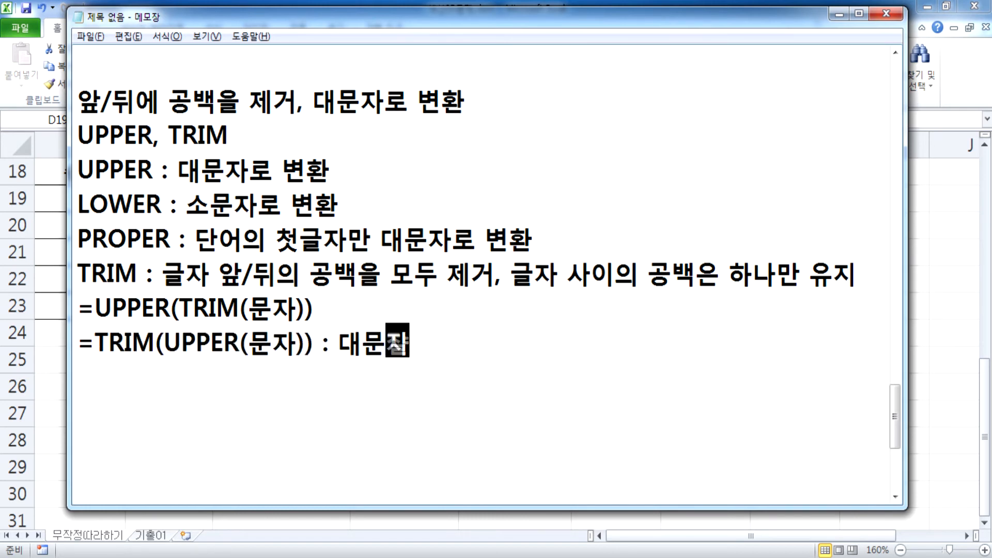
{"action": "type", "text": "ㄴ"}
{"action": "key", "text": "BackSpace"}
{"action": "key", "text": "BackSpace"}
{"action": "key", "text": "BackSpace"}
{"action": "type", "text": "환, "}
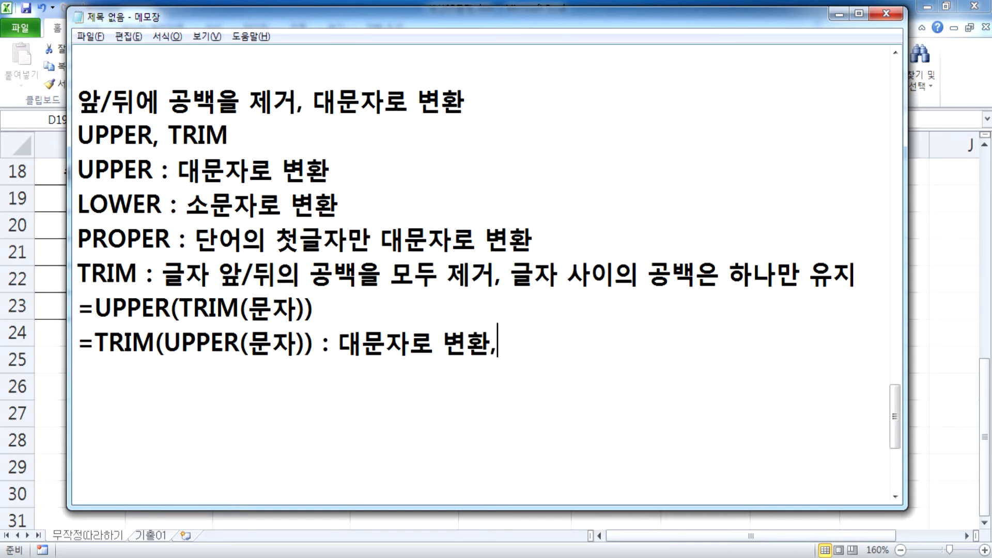
{"action": "type", "text": "공백제거"}
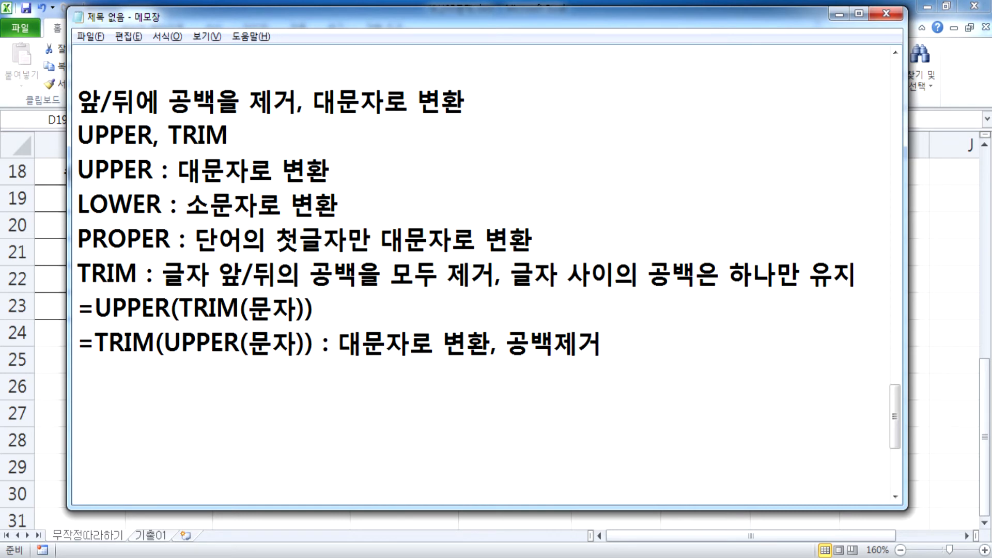
Annotate =UPPER(TRIM(문자)) with " : 공백제거, 대문자로 변환" and put an asterisk before the heading 앞/뒤에 공백을 제거, 대문자로 변환
{"action": "left_click", "coordinate": [165, 341]}
{"action": "left_click_drag", "start_coordinate": [164, 340], "coordinate": [95, 342]}
{"action": "left_click_drag", "start_coordinate": [179, 307], "coordinate": [307, 307]}
{"action": "left_click", "coordinate": [133, 308]}
{"action": "left_click", "coordinate": [341, 309]}
{"action": "type", "text": ": 공배"}
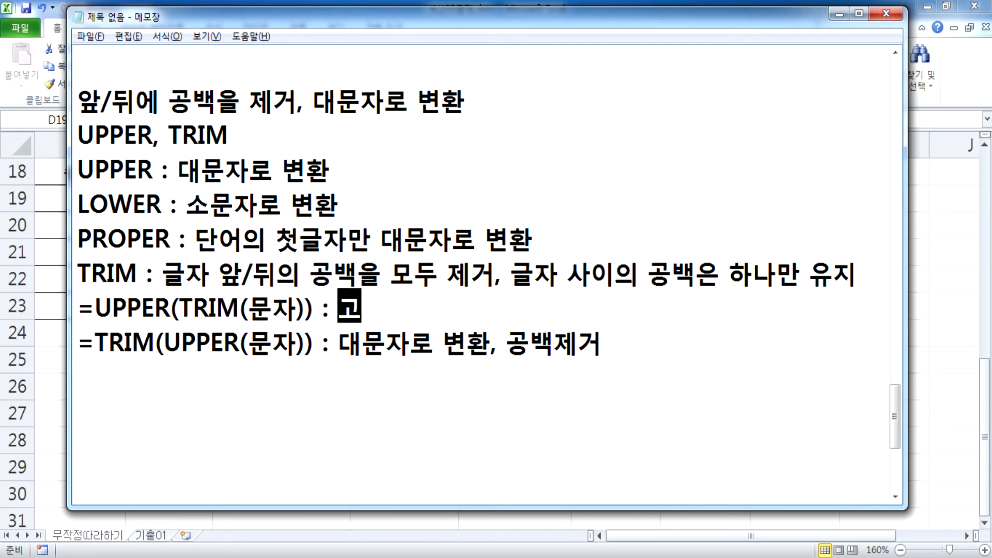
{"action": "type", "text": "제거, "}
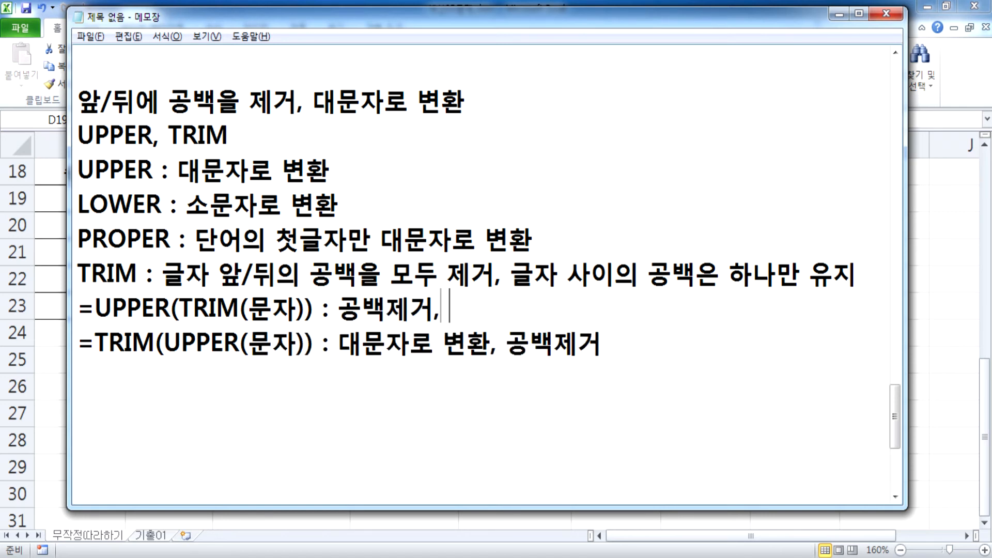
{"action": "type", "text": "댐문자로 변"}
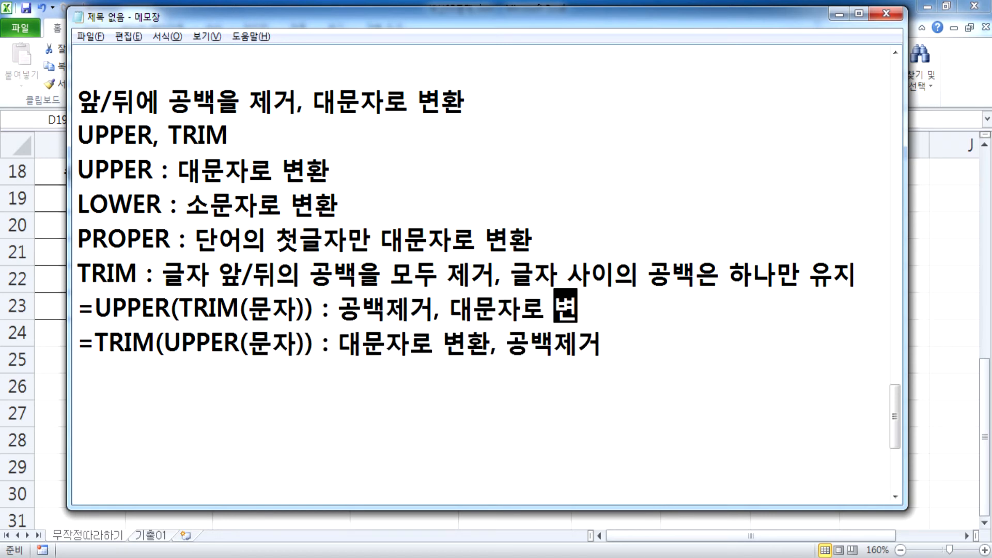
{"action": "type", "text": "화ㄴ"}
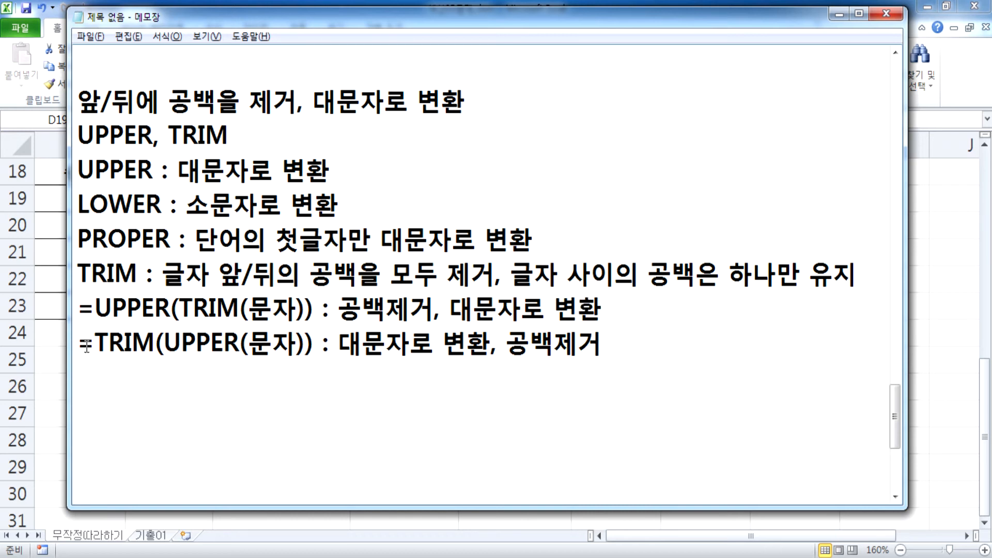
{"action": "left_click", "coordinate": [78, 100]}
{"action": "type", "text": "*"}
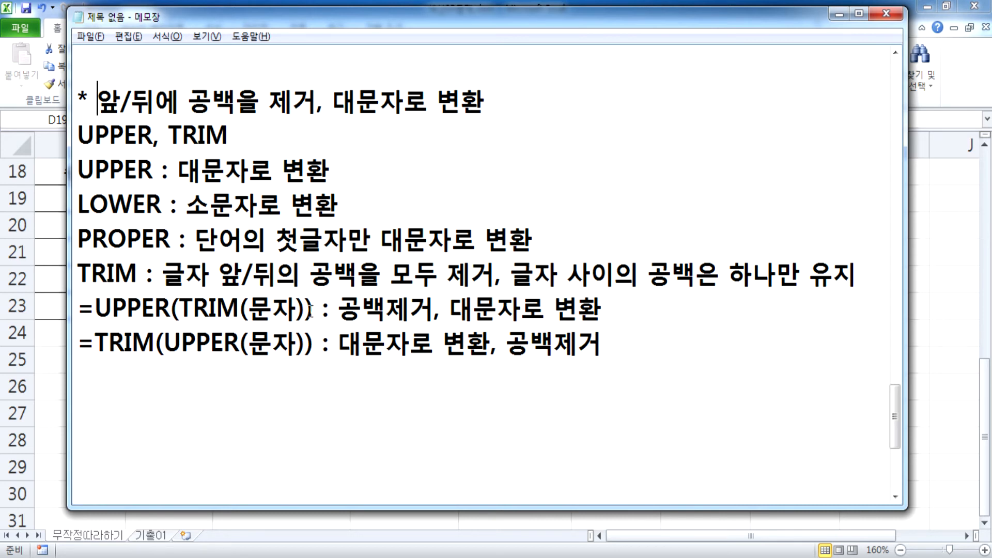
Switch to Excel and write =TRIM(B19) in D19, referring to the notes for the nesting order
{"action": "key", "text": "alt+Tab"}
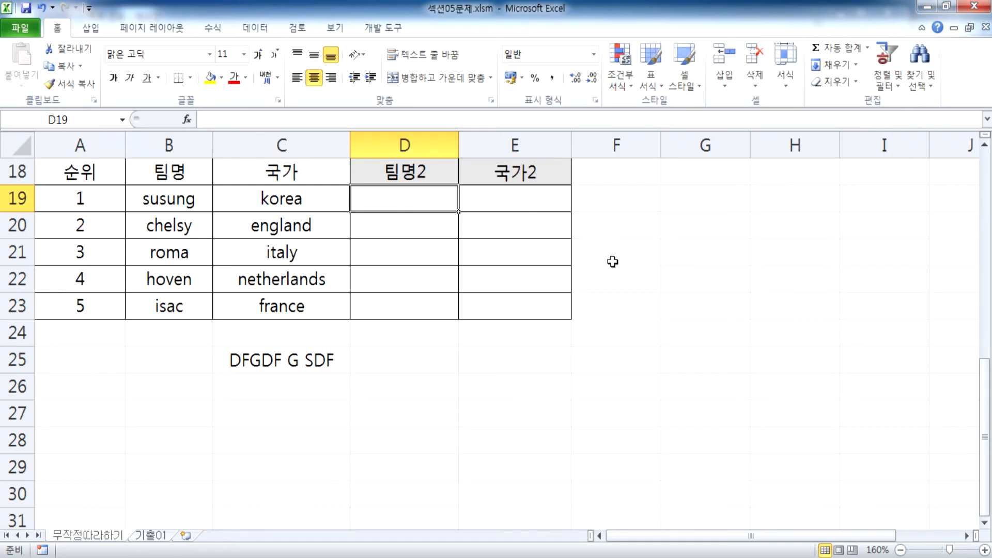
{"action": "type", "text": "="}
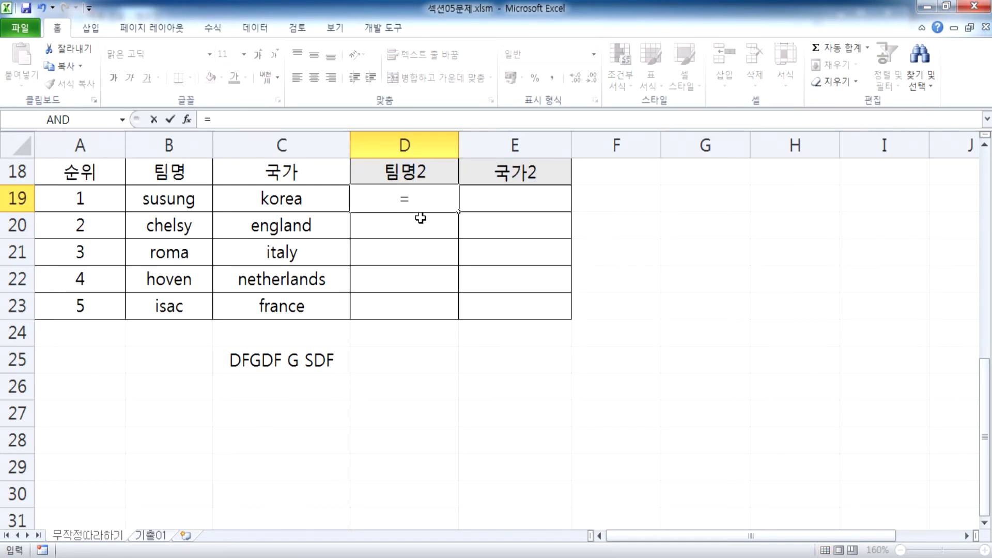
{"action": "key", "text": "alt+Tab"}
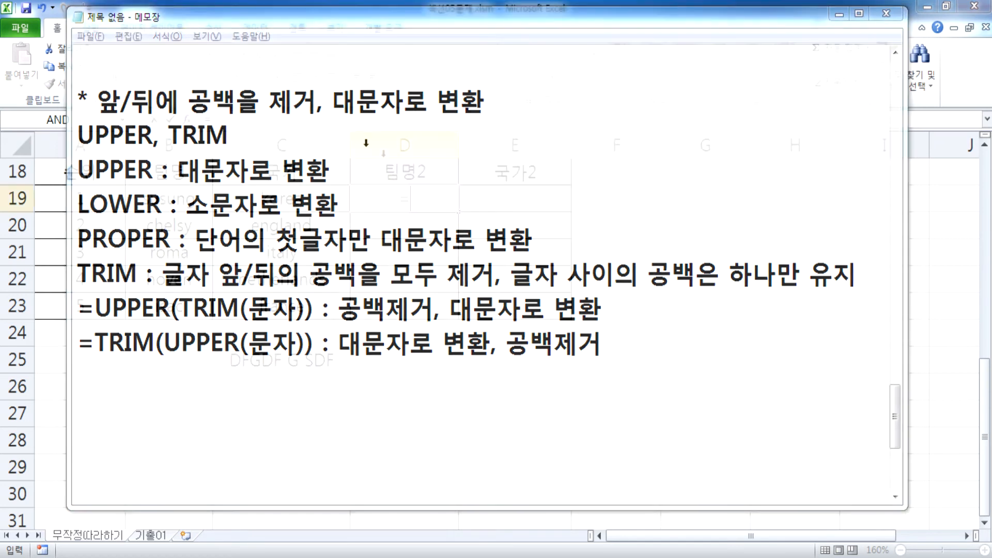
{"action": "key", "text": "alt+Tab"}
{"action": "type", "text": "TRIM("}
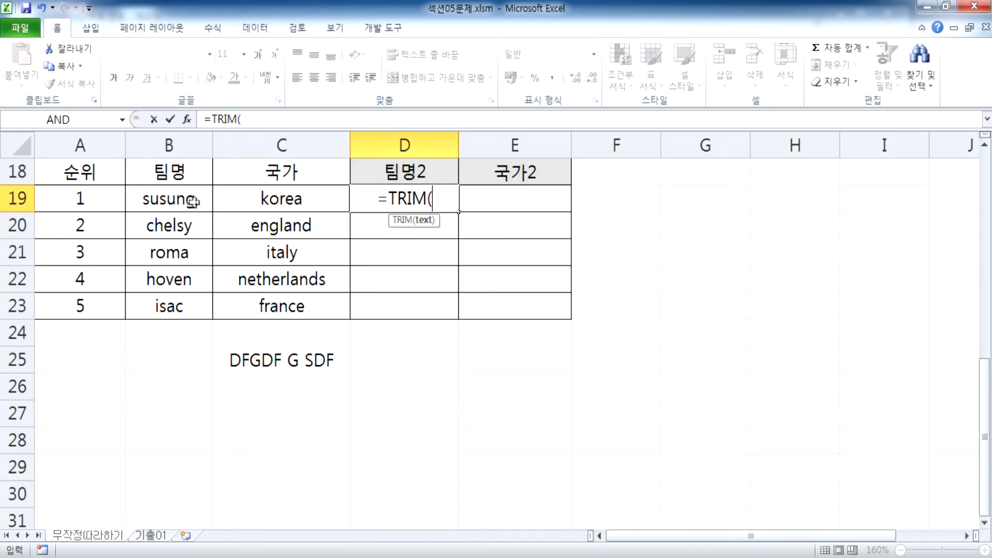
{"action": "left_click", "coordinate": [175, 201]}
{"action": "type", "text": ")"}
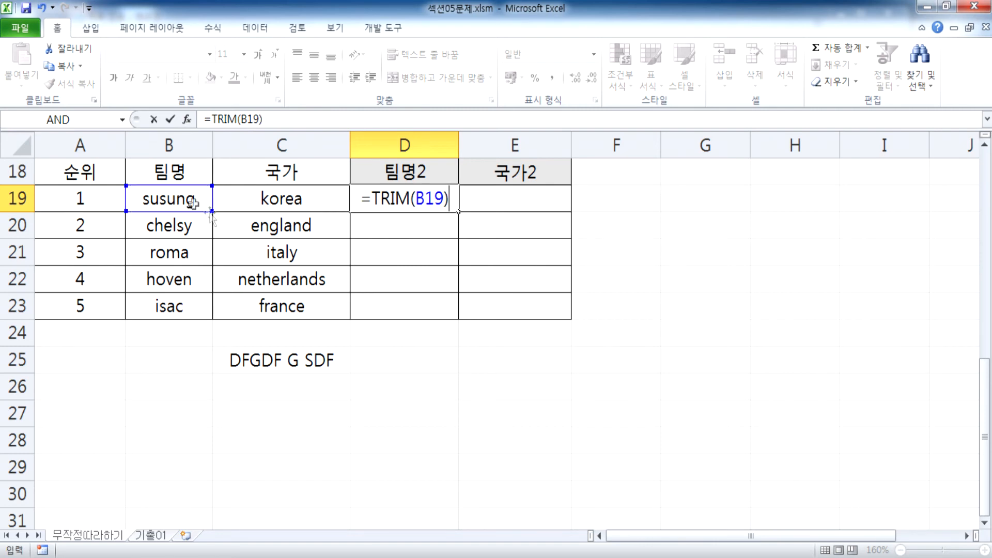
Wrap the TRIM function in D19 in UPPER and enter the formula as =UPPER(TRIM(B19))
{"action": "key", "text": "alt+Tab"}
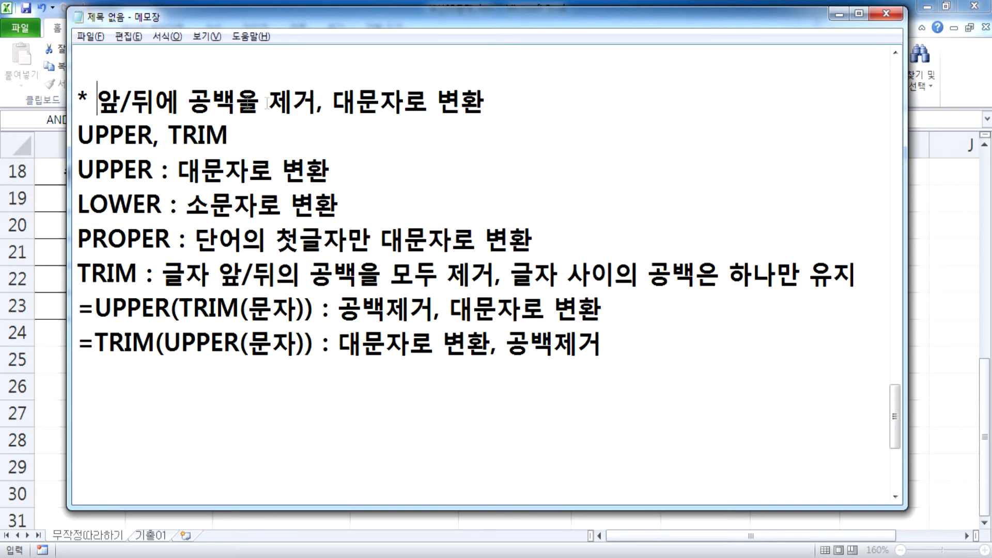
{"action": "key", "text": "alt+Tab"}
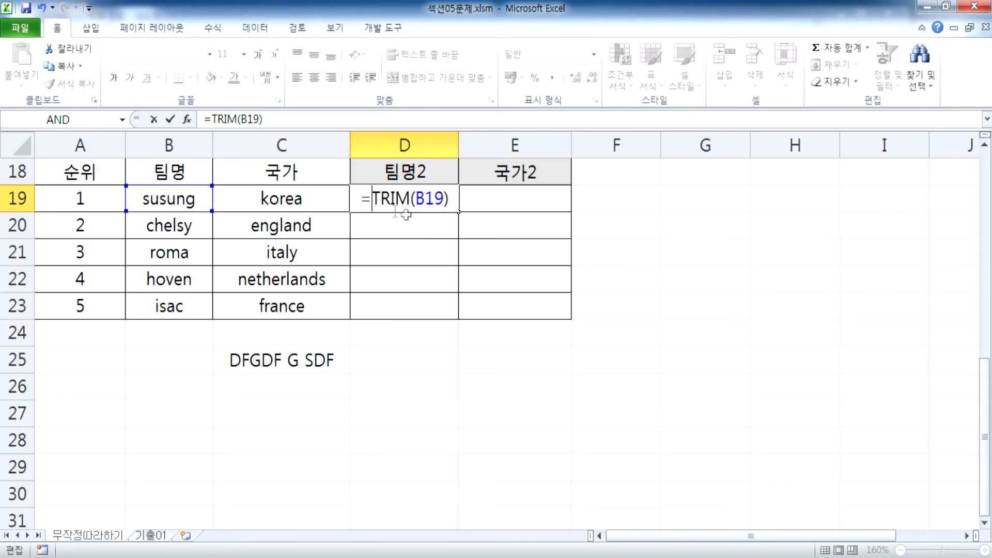
{"action": "type", "text": "UPPE"}
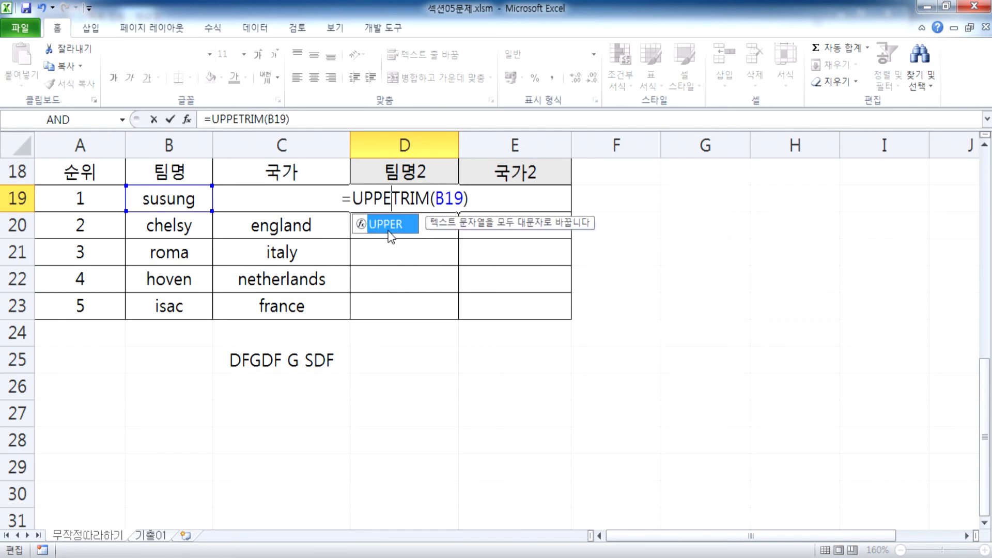
{"action": "double_click", "coordinate": [388, 232]}
{"action": "key", "text": "End"}
{"action": "type", "text": ")"}
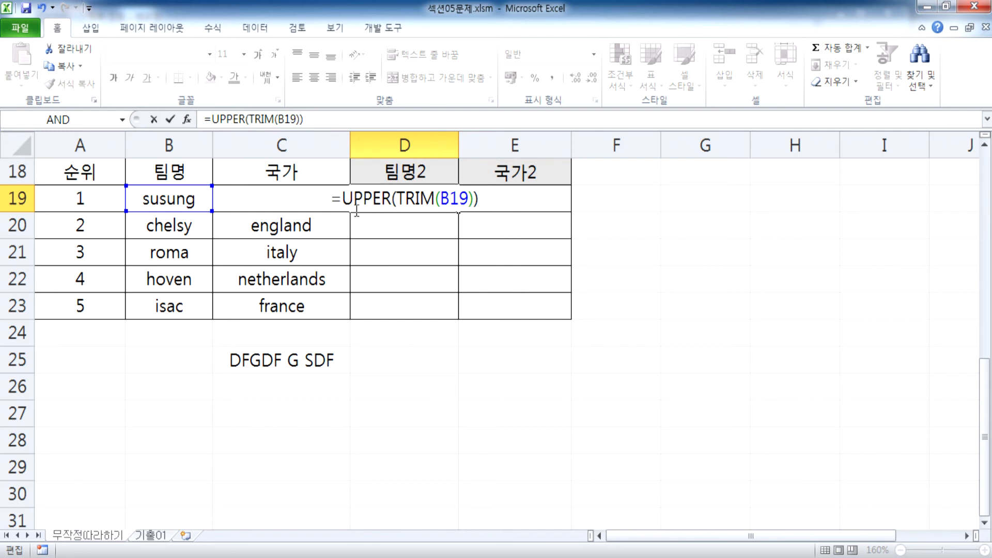
{"action": "key", "text": "Return"}
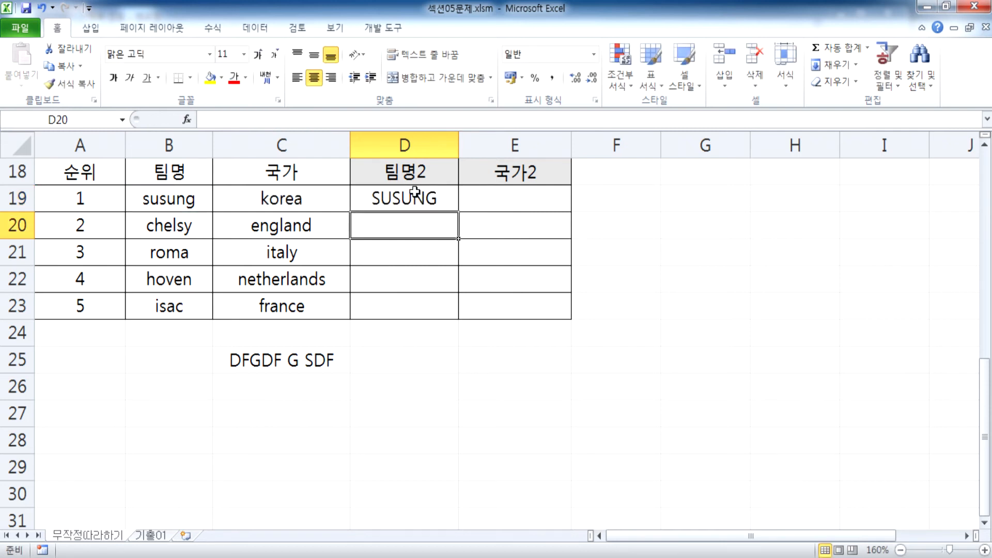
Fill the D19 formula down the 팀명2 column to D23
{"action": "double_click", "coordinate": [416, 197]}
{"action": "key", "text": "Escape"}
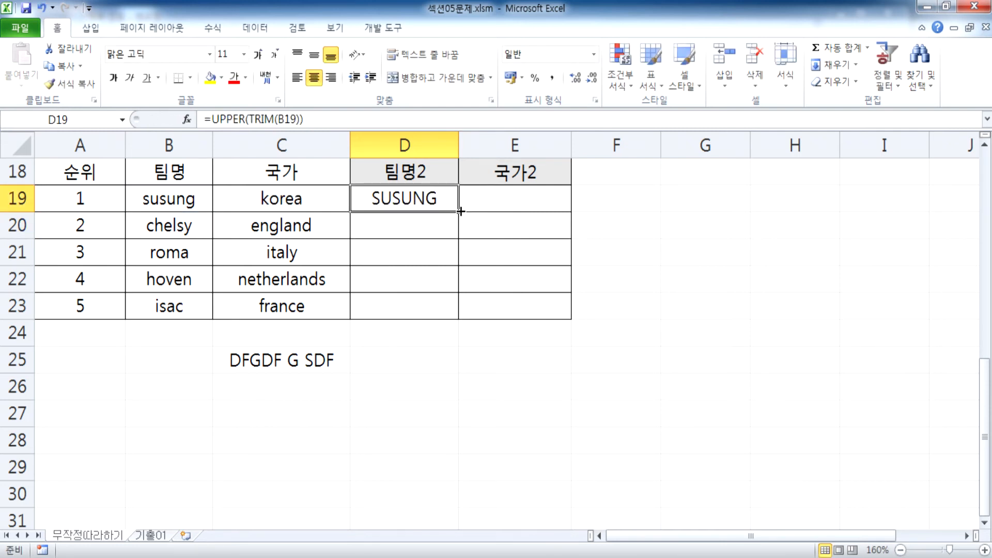
{"action": "double_click", "coordinate": [457, 212]}
Left-align B19:D23 to compare the leading spaces of the original and converted team names
{"action": "left_click_drag", "start_coordinate": [166, 195], "coordinate": [372, 305]}
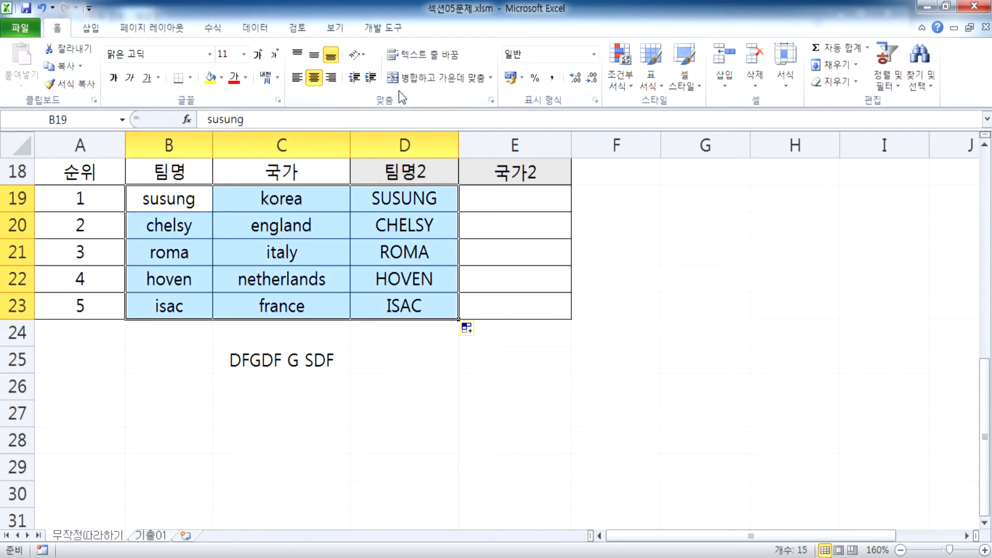
{"action": "left_click", "coordinate": [296, 77]}
{"action": "left_click", "coordinate": [233, 197]}
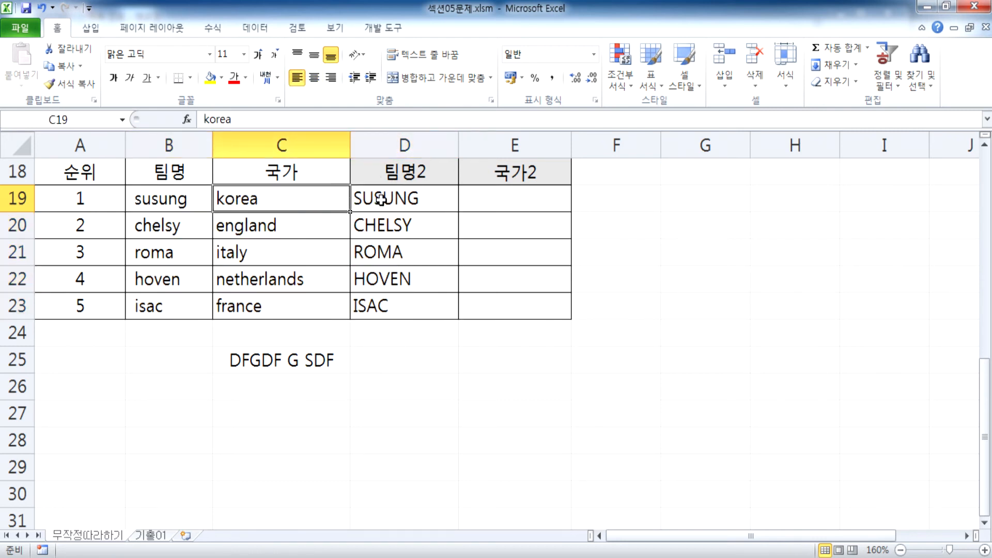
{"action": "left_click", "coordinate": [356, 194]}
{"action": "left_click", "coordinate": [224, 201]}
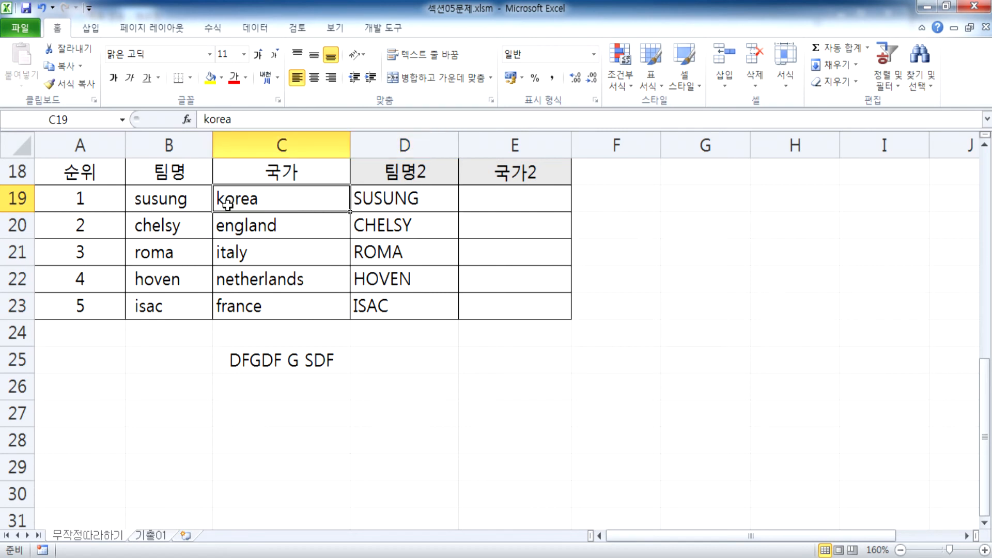
{"action": "left_click", "coordinate": [129, 196]}
Right-align B19:D23 to compare the trailing spaces, and restore the centered alignment
{"action": "left_click_drag", "start_coordinate": [150, 199], "coordinate": [369, 305]}
{"action": "left_click", "coordinate": [331, 77]}
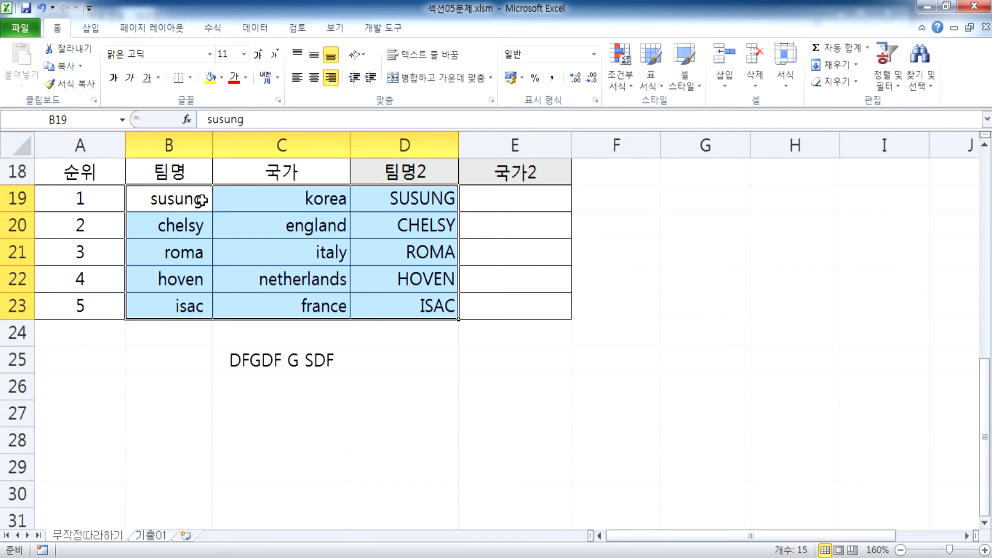
{"action": "left_click", "coordinate": [314, 77]}
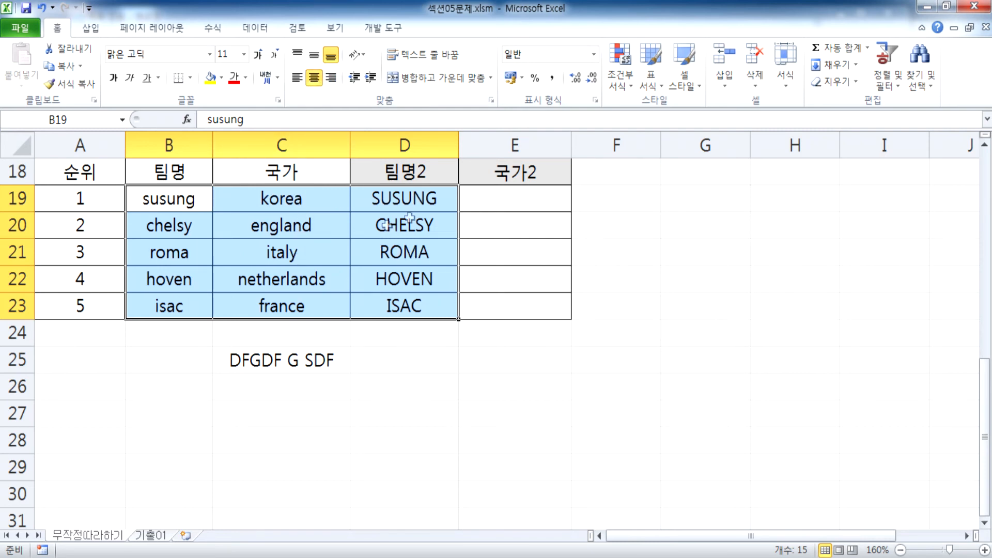
Enter =PROPER(C19) in E19 and fill the formula down the 국가2 column to E23
{"action": "left_click", "coordinate": [477, 196]}
{"action": "key", "text": "alt+Tab"}
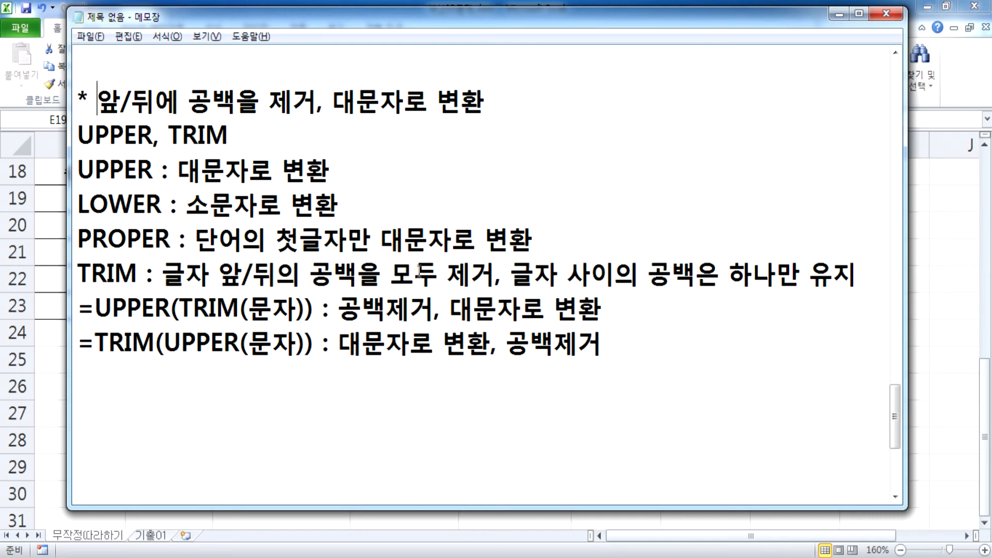
{"action": "key", "text": "alt+Tab"}
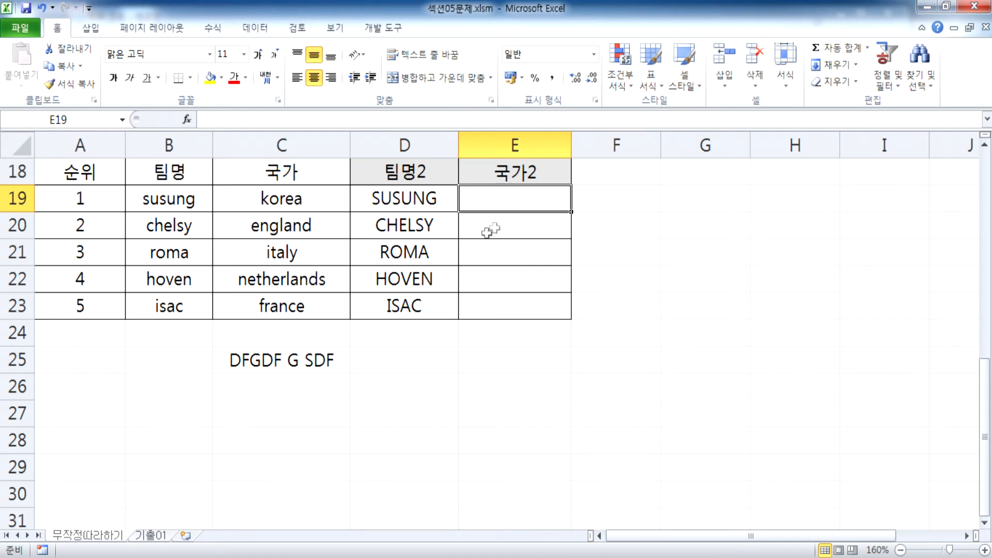
{"action": "type", "text": "=PRO"}
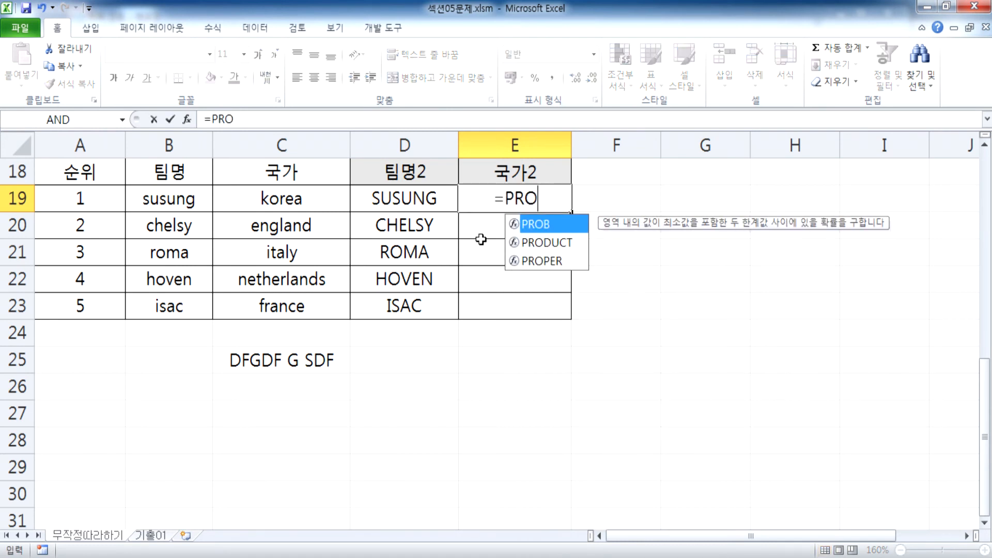
{"action": "key", "text": "Down"}
{"action": "key", "text": "Down"}
{"action": "key", "text": "Tab"}
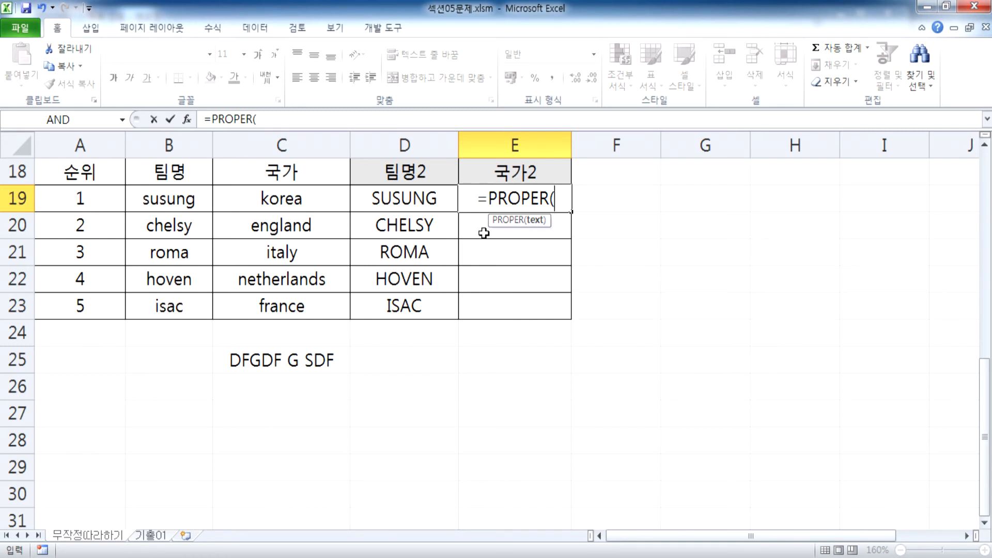
{"action": "left_click", "coordinate": [300, 192]}
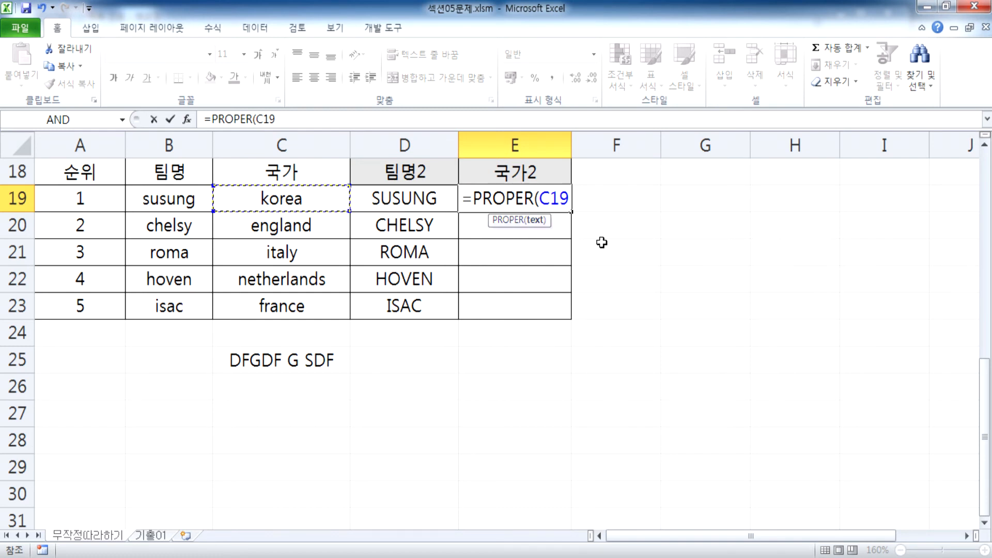
{"action": "key", "text": "Return"}
{"action": "left_click", "coordinate": [557, 203]}
{"action": "left_click_drag", "start_coordinate": [567, 216], "coordinate": [573, 324]}
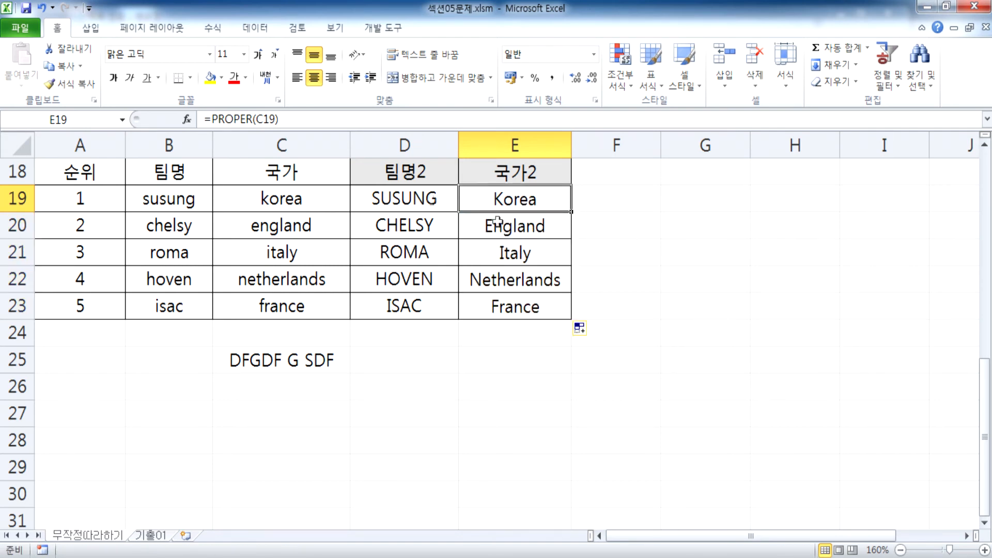
Look through the 텍스트 category of the function wizard for cell F19, and close the wizard without inserting a function
{"action": "key", "text": "alt+Tab"}
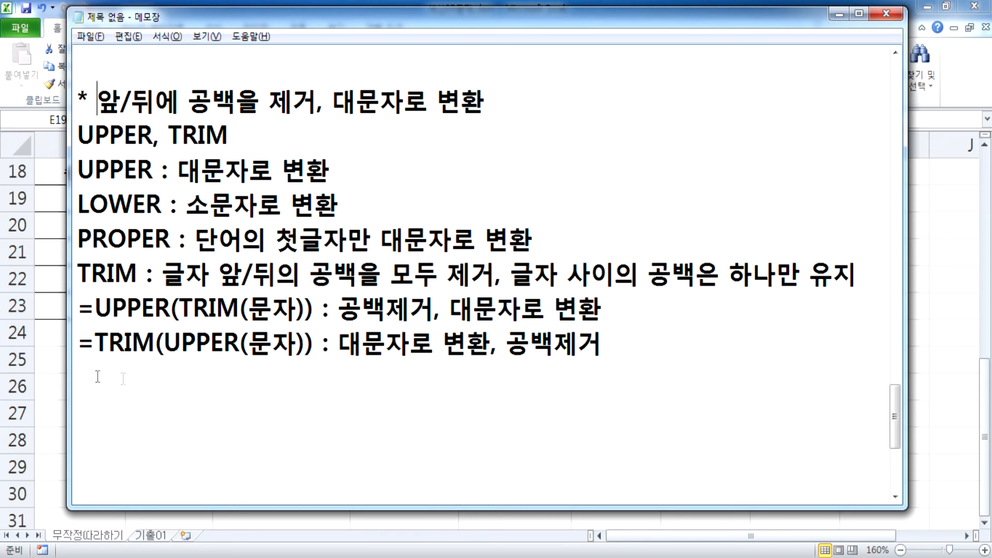
{"action": "left_click", "coordinate": [47, 365]}
{"action": "left_click", "coordinate": [499, 335]}
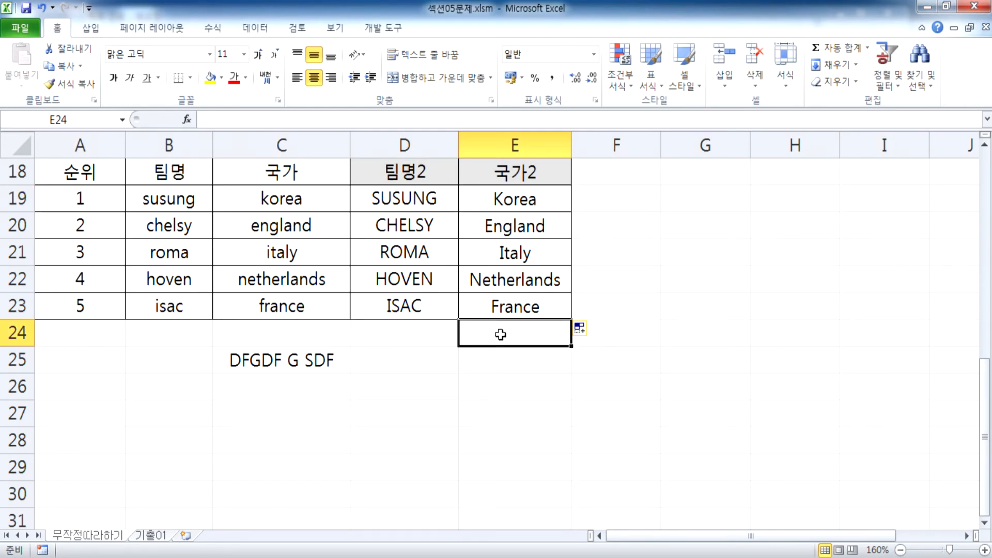
{"action": "left_click", "coordinate": [617, 196]}
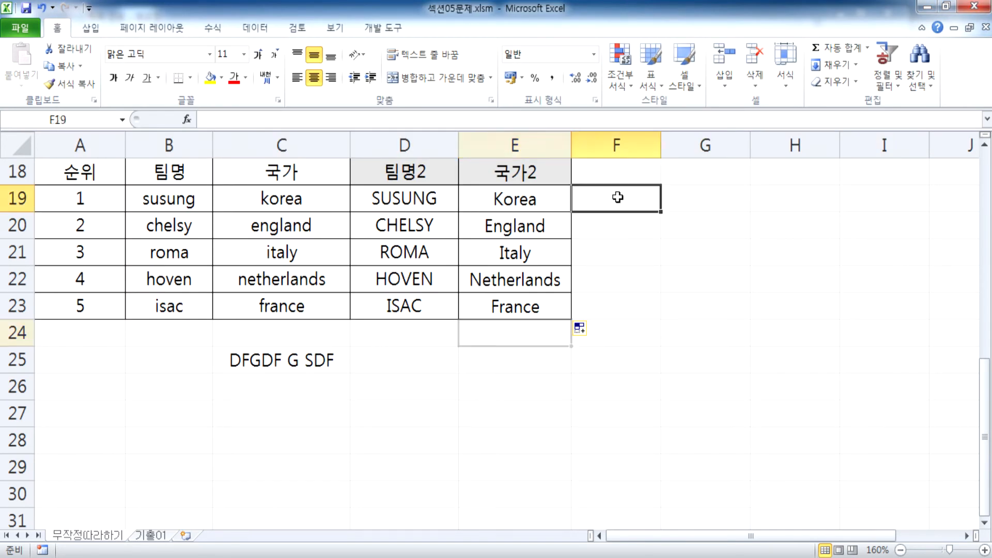
{"action": "left_click", "coordinate": [187, 119]}
{"action": "left_click", "coordinate": [328, 226]}
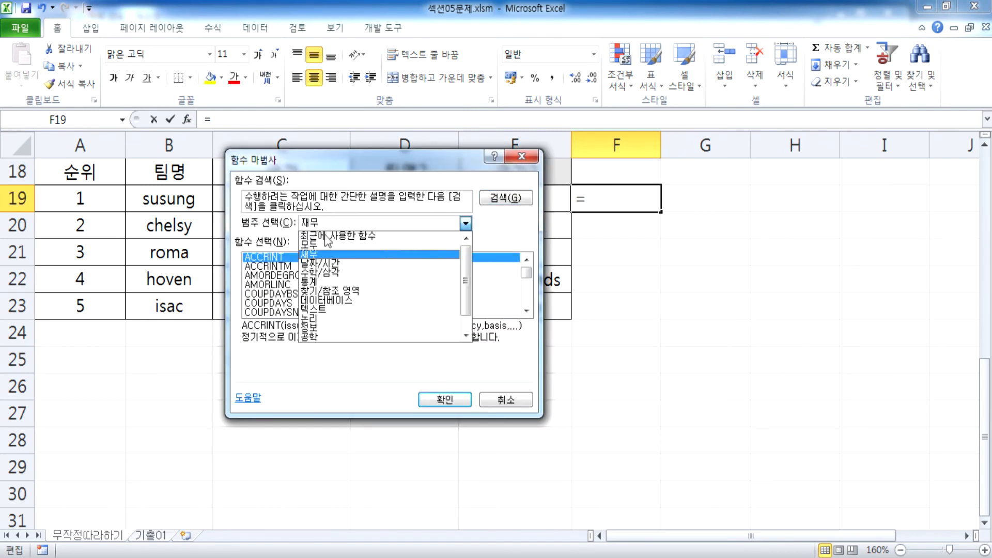
{"action": "left_click", "coordinate": [313, 309]}
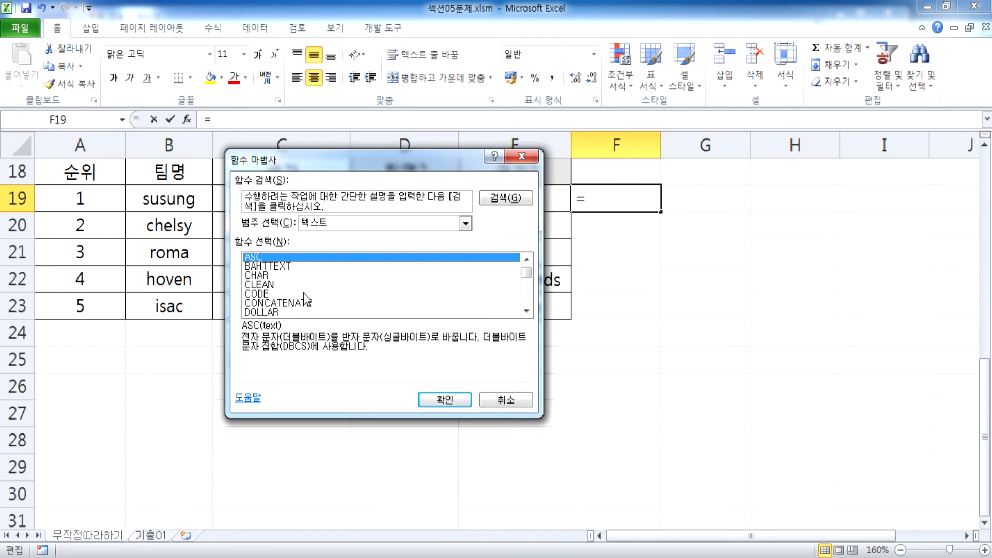
{"action": "key", "text": "Escape"}
{"action": "key", "text": "alt+Tab"}
{"action": "key", "text": "alt+Tab"}
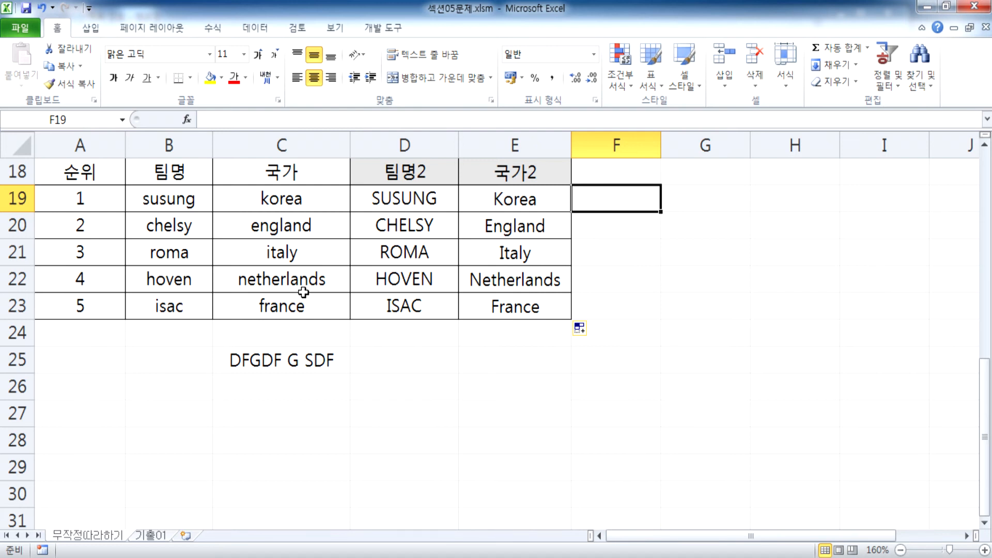
Build =PROPER(C19) in F19 through the function arguments dialog, and reopen the dialog to review its argument
{"action": "type", "text": "="}
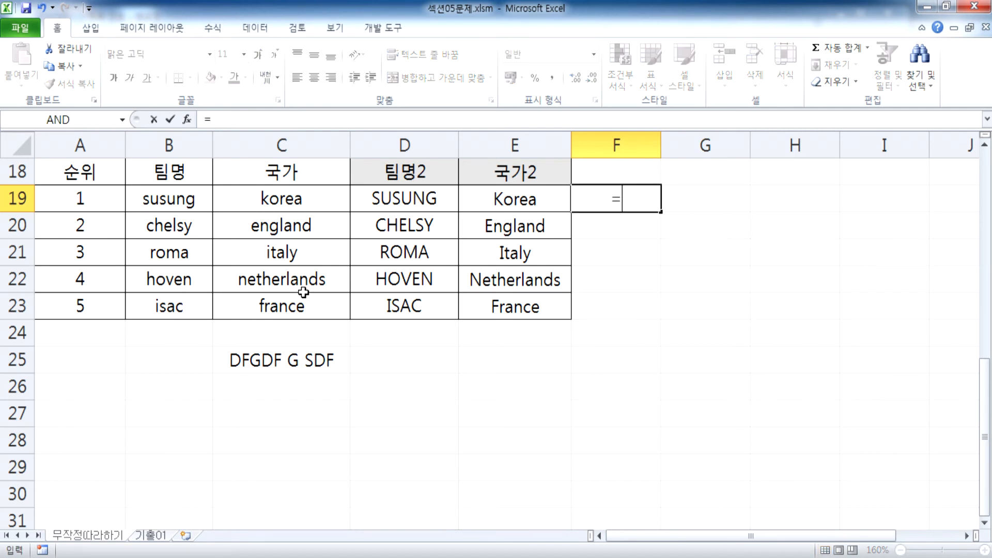
{"action": "type", "text": "PROPER"}
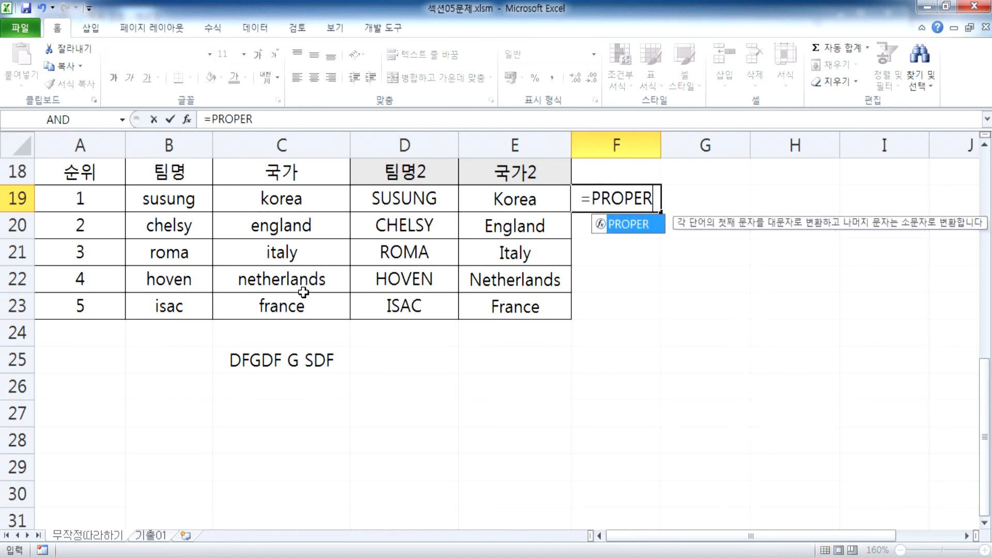
{"action": "type", "text": "("}
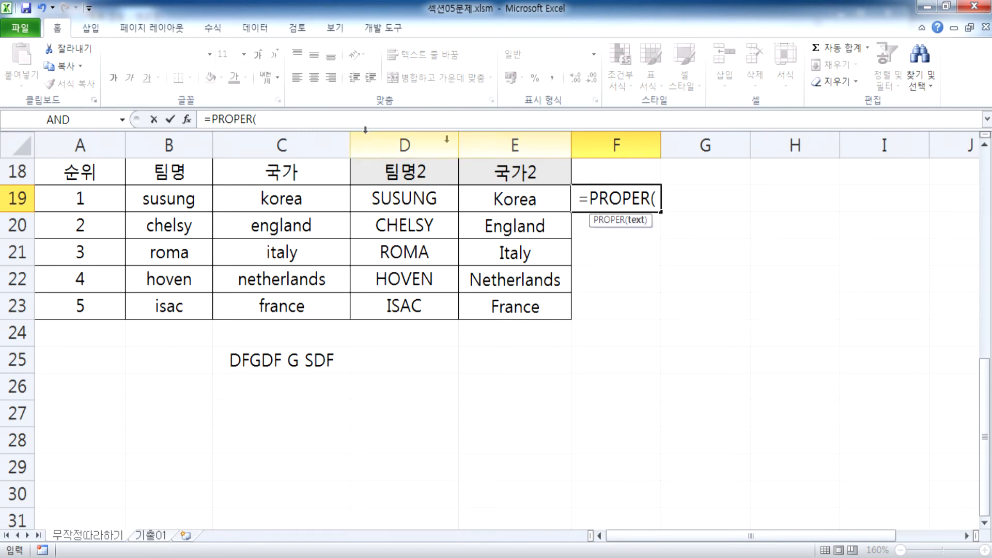
{"action": "left_click", "coordinate": [187, 119]}
{"action": "left_click_drag", "start_coordinate": [424, 217], "coordinate": [691, 235]}
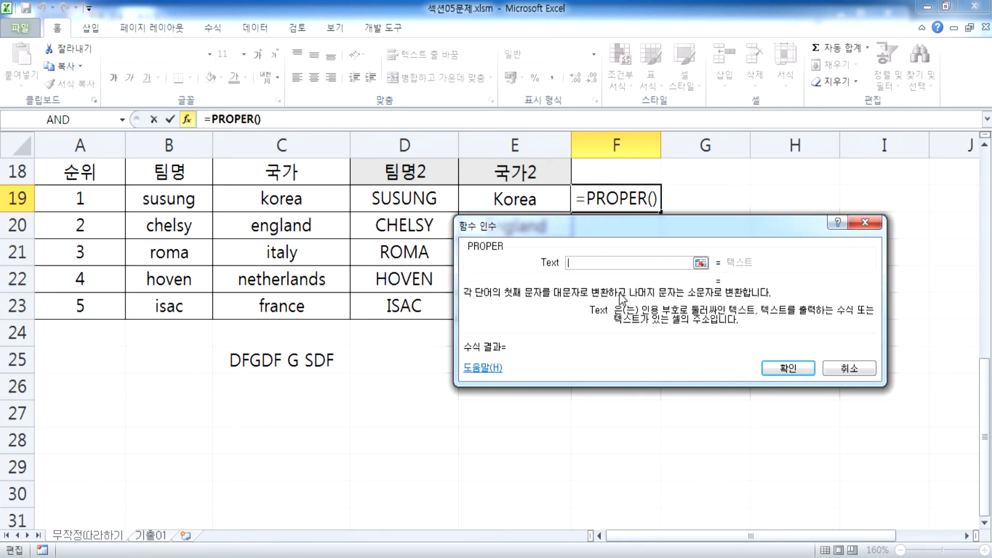
{"action": "left_click_drag", "start_coordinate": [496, 229], "coordinate": [297, 231]}
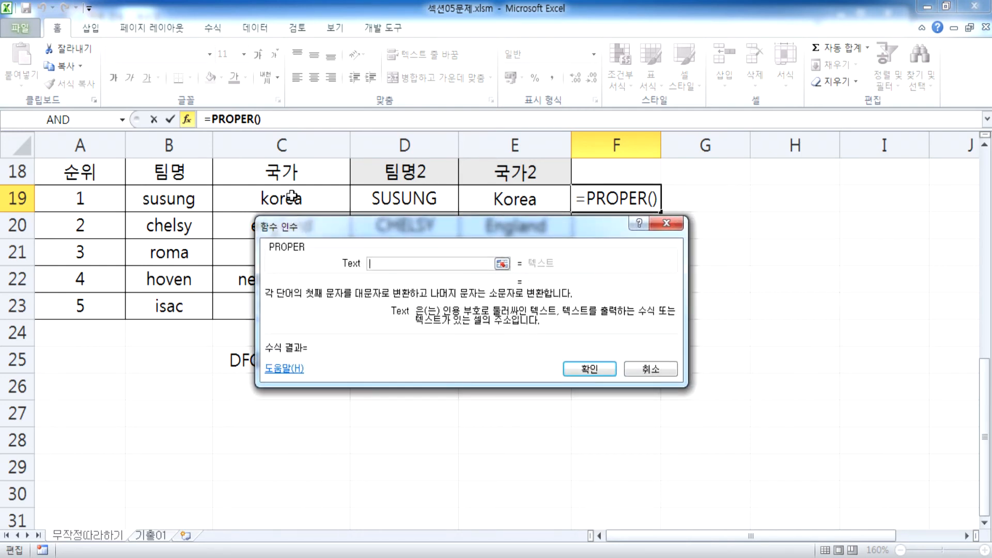
{"action": "left_click", "coordinate": [292, 197]}
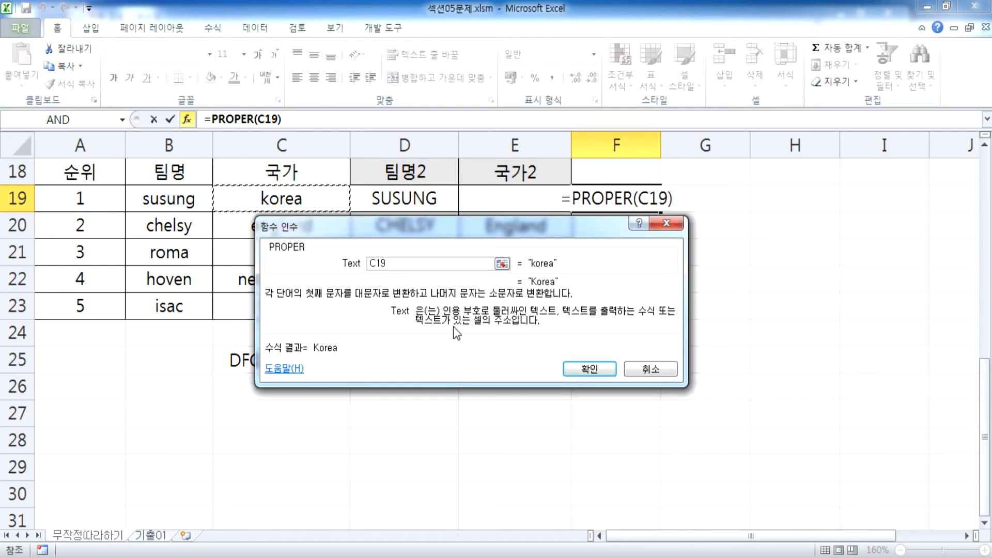
{"action": "left_click", "coordinate": [571, 366]}
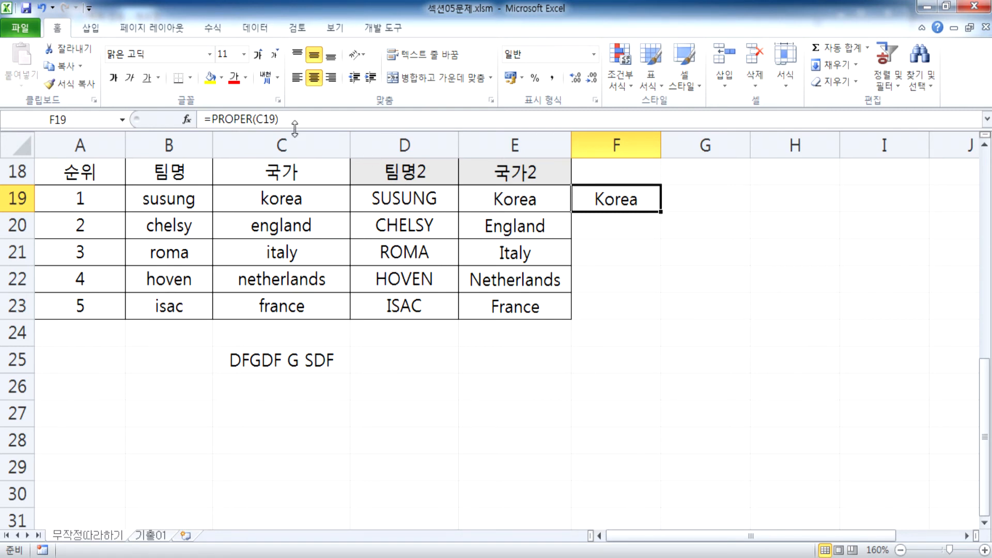
{"action": "left_click", "coordinate": [189, 119]}
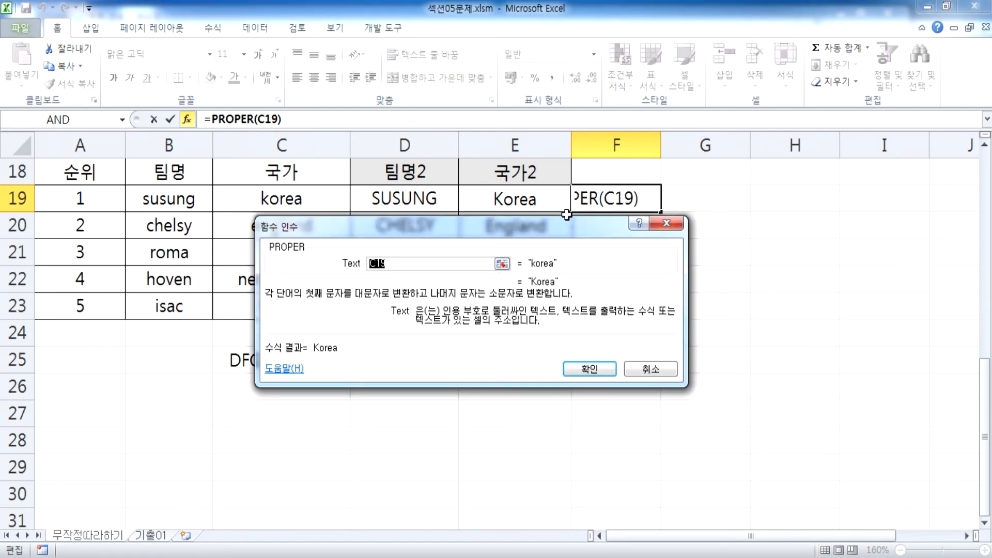
{"action": "key", "text": "Escape"}
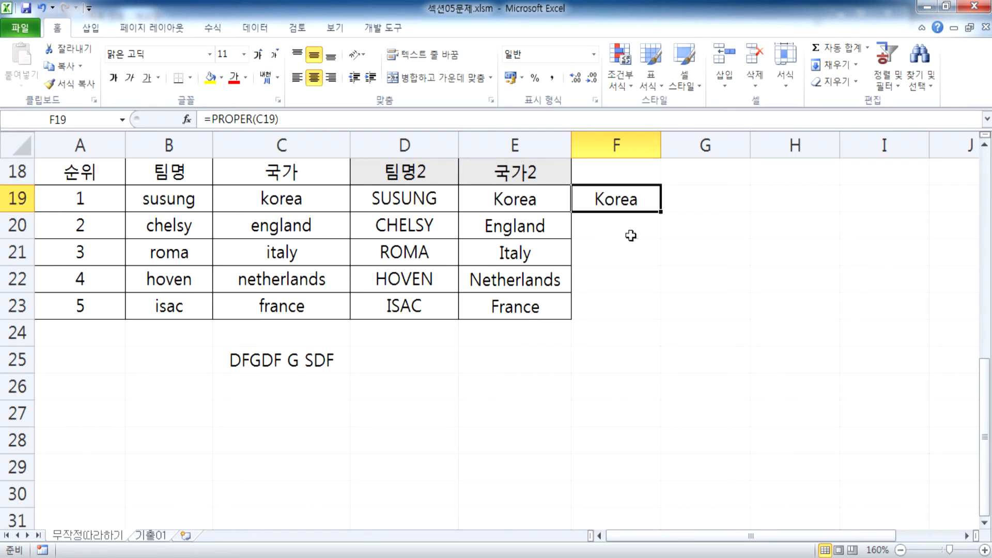
Clear F19 and enter the formula =PROPER(C19) directly in the cell
{"action": "scroll", "coordinate": [636, 230], "scroll_direction": "down", "scroll_amount": 1}
{"action": "scroll", "coordinate": [636, 229], "scroll_direction": "up", "scroll_amount": 1}
{"action": "key", "text": "Delete"}
{"action": "type", "text": "=PROPER("}
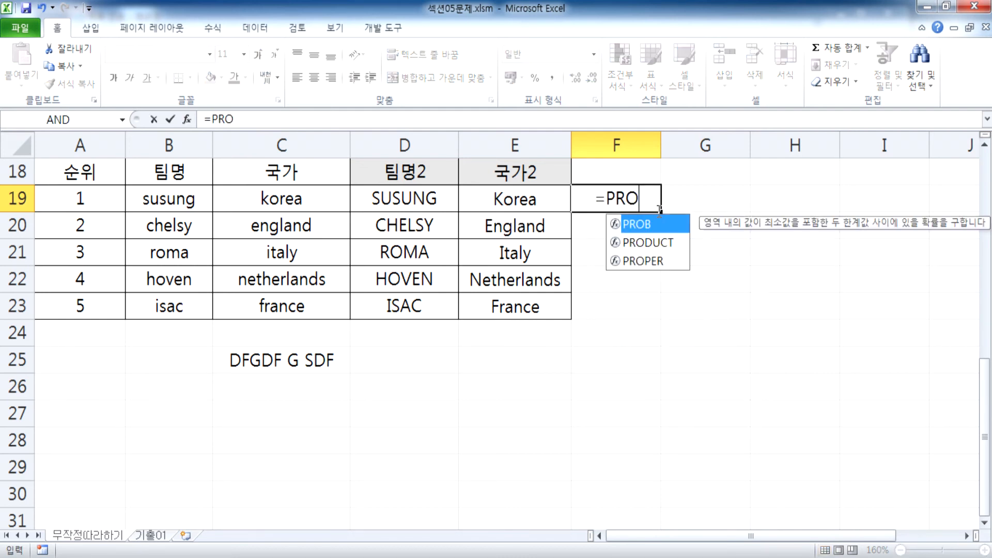
{"action": "left_click", "coordinate": [299, 198]}
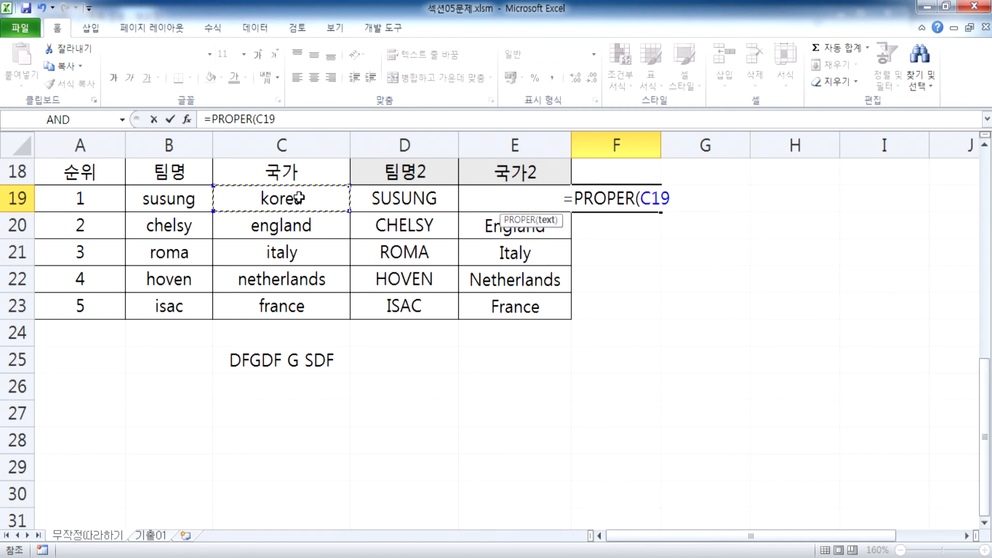
{"action": "key", "text": "Return"}
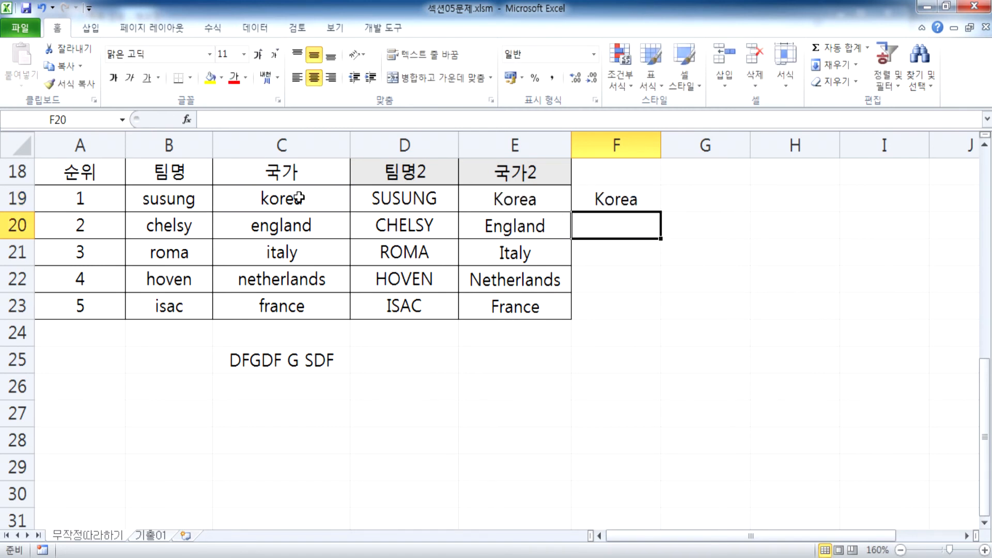
Try re-entering the F19 formula with PROPER chosen from the function suggestions, and review its arguments
{"action": "left_click", "coordinate": [587, 200]}
{"action": "type", "text": "="}
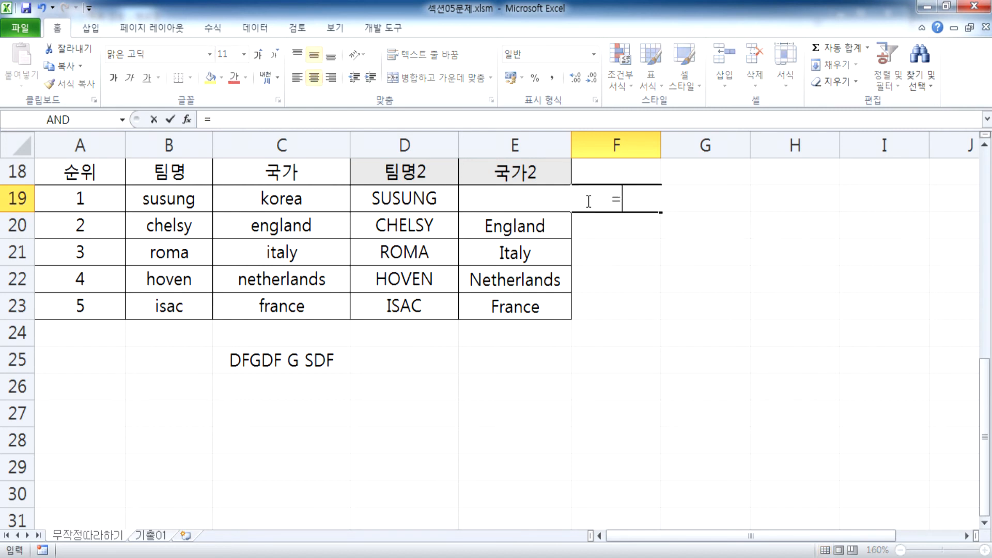
{"action": "type", "text": "PRO"}
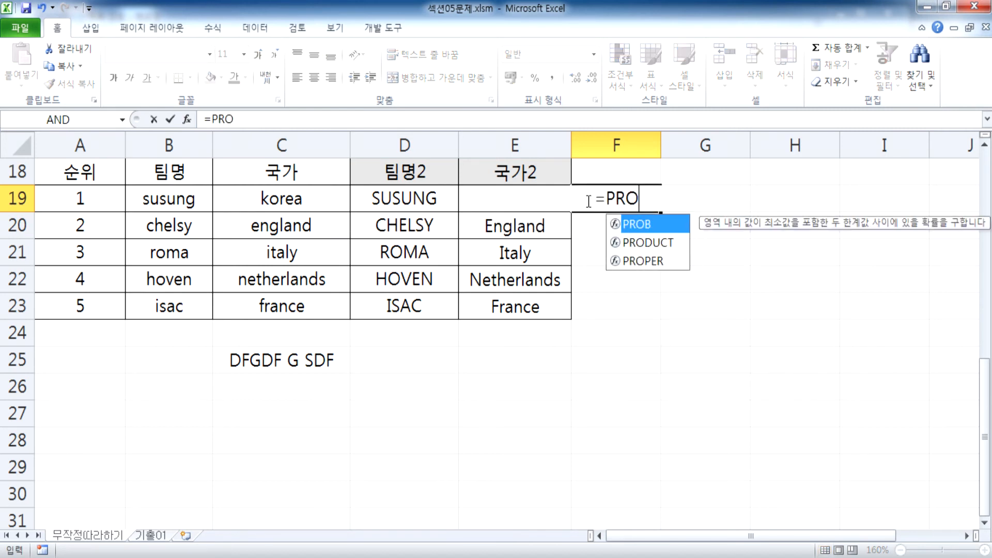
{"action": "left_click", "coordinate": [636, 262]}
{"action": "double_click", "coordinate": [637, 261]}
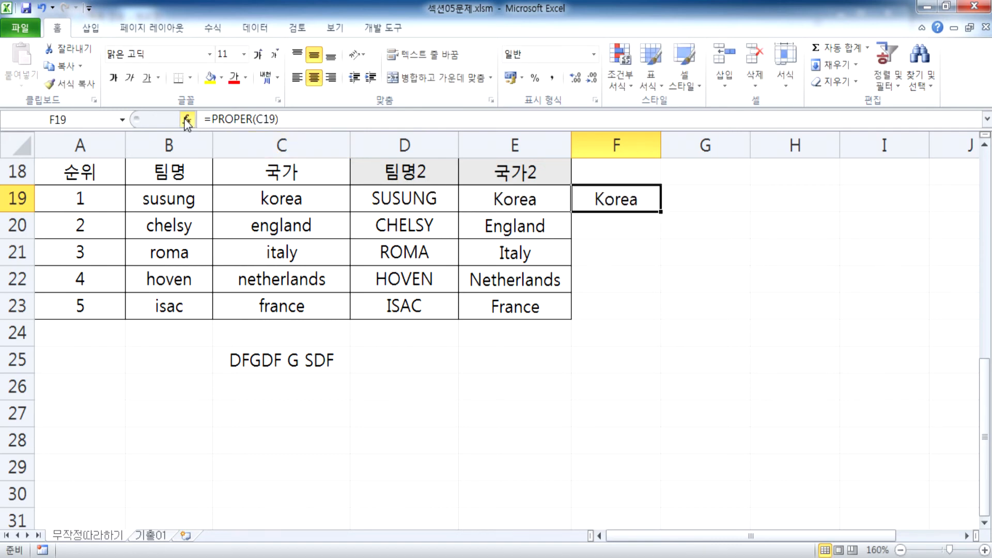
{"action": "left_click", "coordinate": [187, 120]}
{"action": "key", "text": "Return"}
Open the 기출01 sheet and collapse the ribbon to enlarge the working area
{"action": "left_click", "coordinate": [154, 536]}
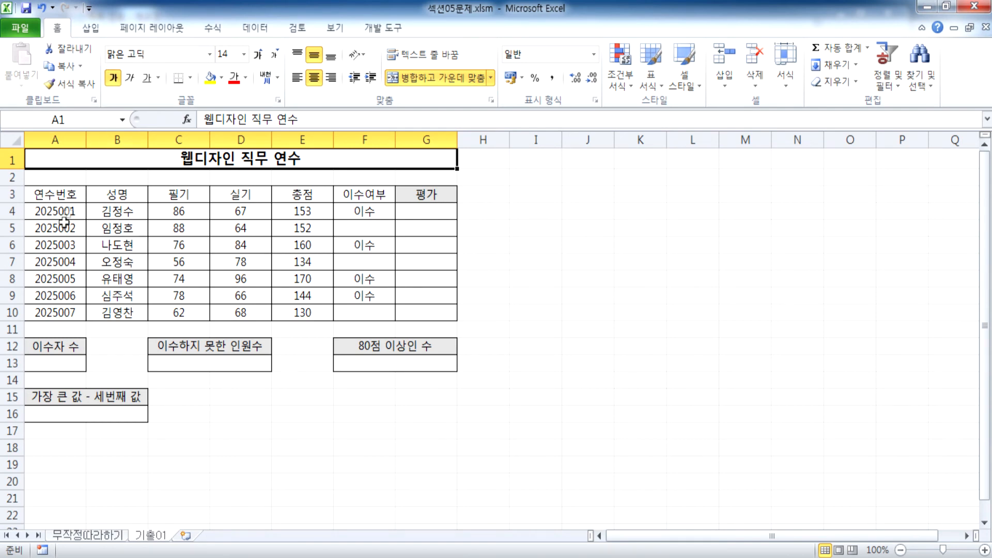
{"action": "double_click", "coordinate": [57, 27]}
{"action": "scroll", "coordinate": [90, 177], "scroll_direction": "up", "scroll_amount": 3}
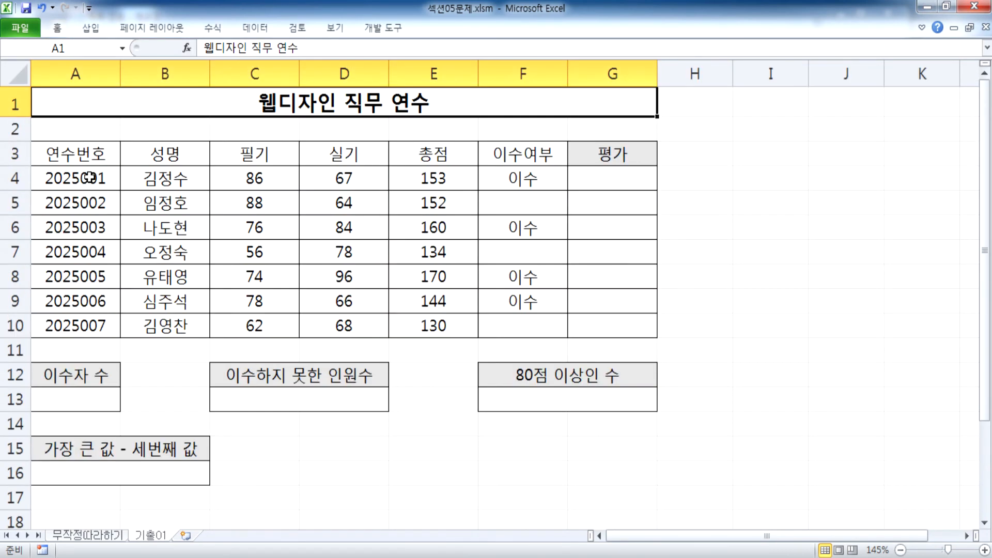
{"action": "left_click", "coordinate": [616, 183]}
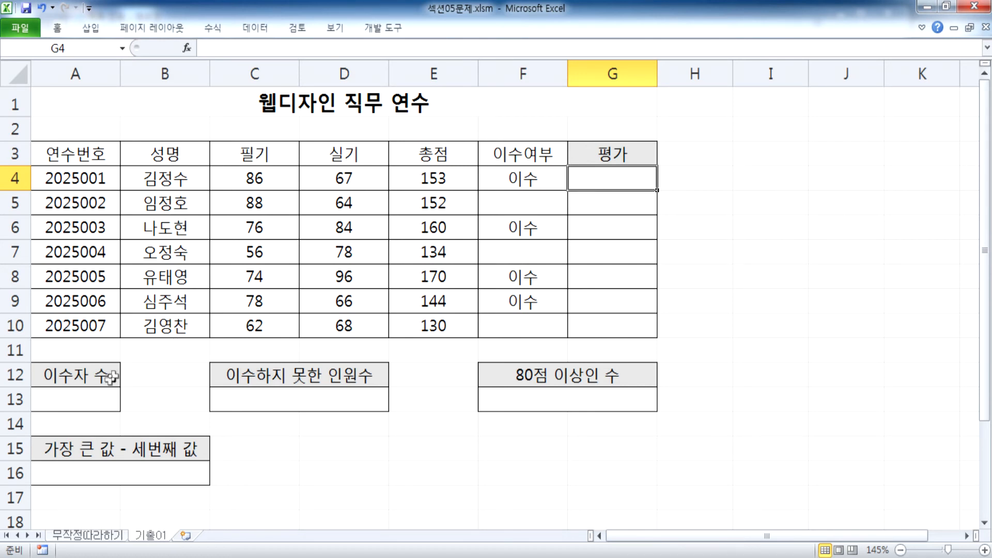
{"action": "left_click", "coordinate": [90, 397]}
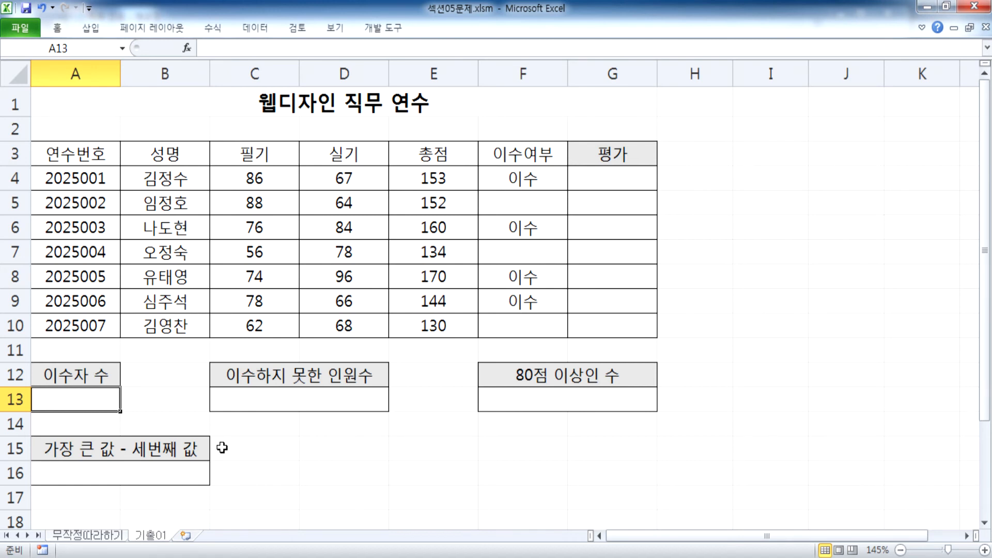
{"action": "left_click", "coordinate": [609, 187]}
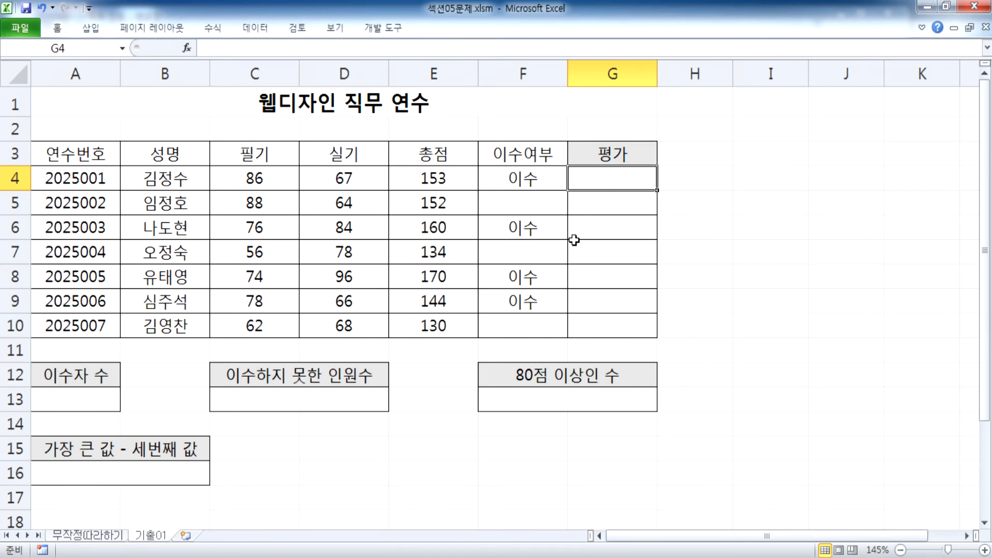
{"action": "left_click_drag", "start_coordinate": [441, 180], "coordinate": [443, 325]}
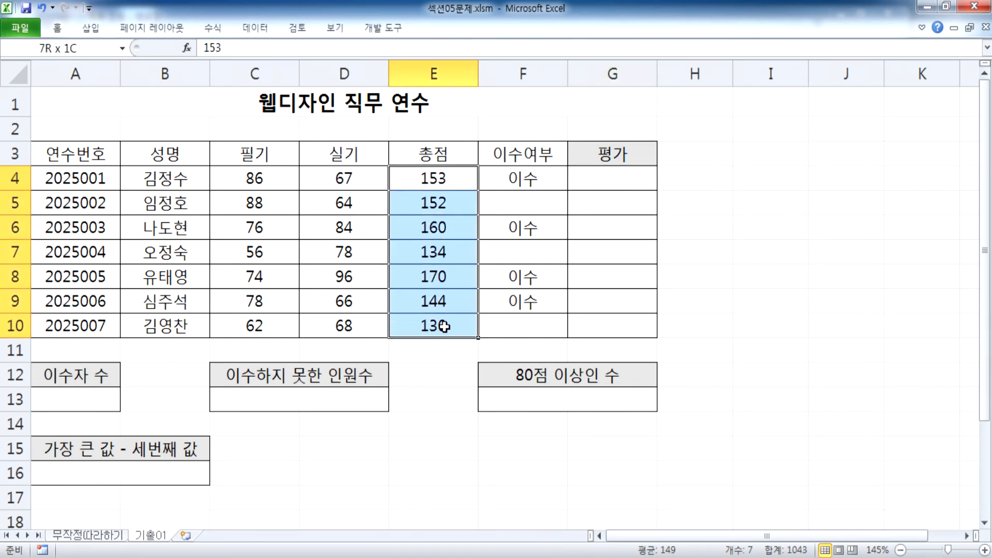
Start a RANK formula in G4 that ranks E4 within the absolute range $E$4:$E$10, continuing up to the order argument
{"action": "left_click", "coordinate": [600, 181]}
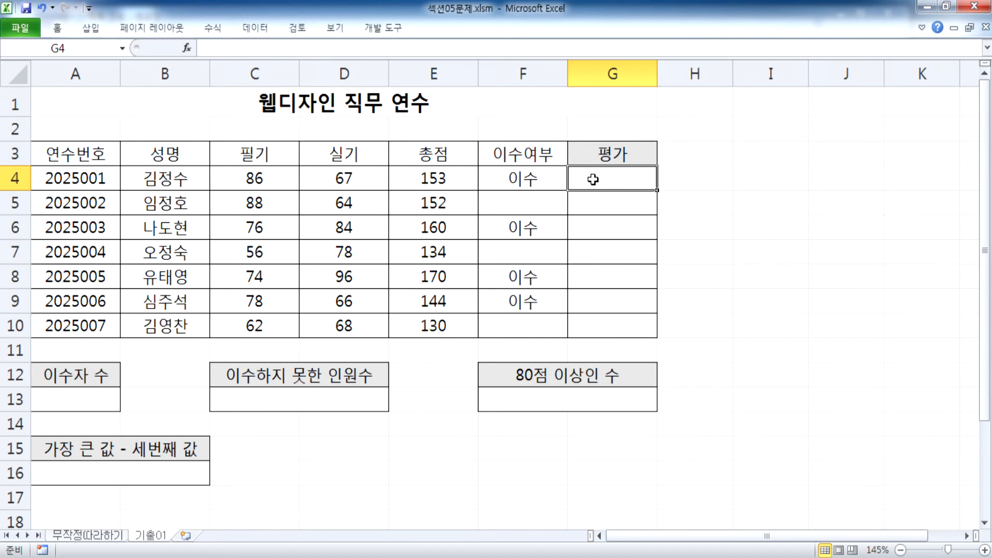
{"action": "type", "text": "="}
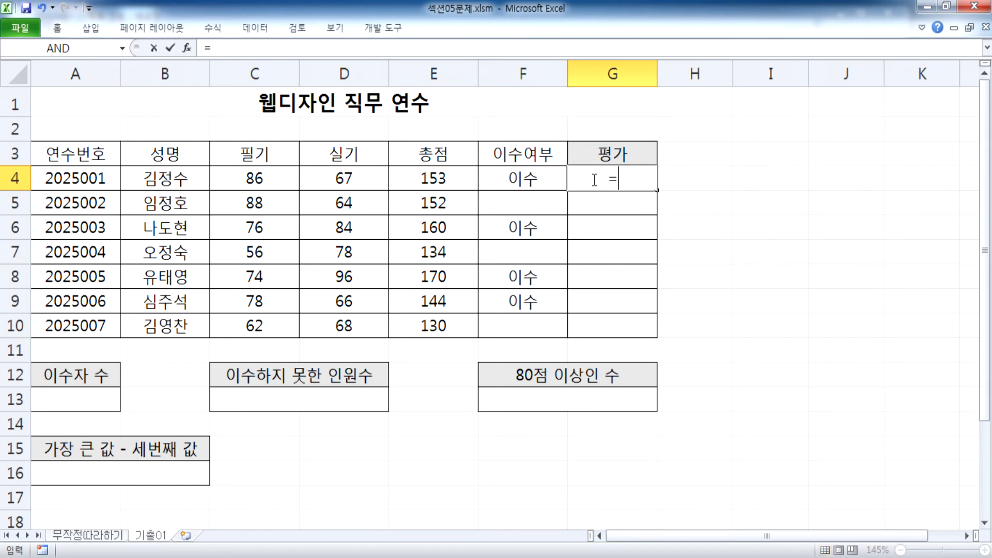
{"action": "type", "text": "RA"}
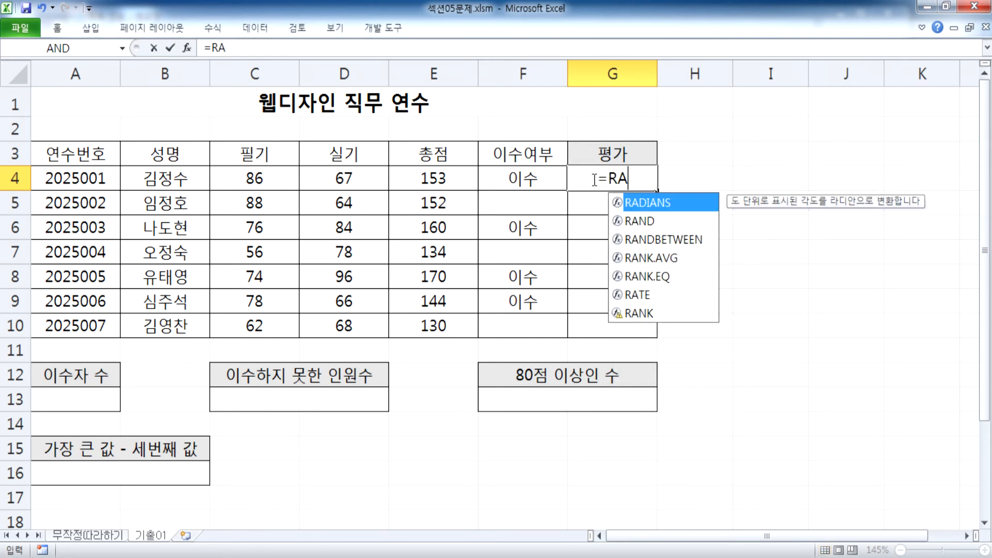
{"action": "type", "text": "NK("}
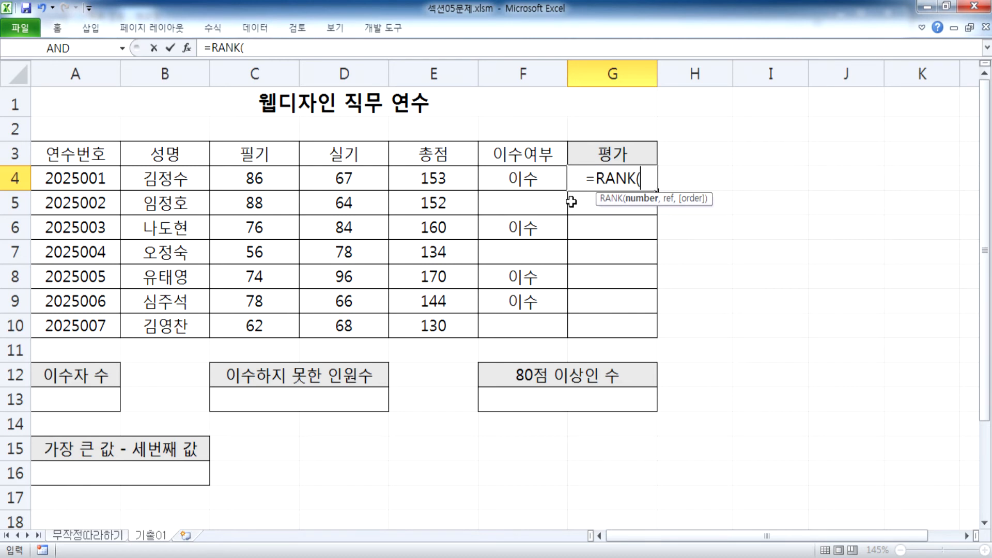
{"action": "left_click", "coordinate": [432, 176]}
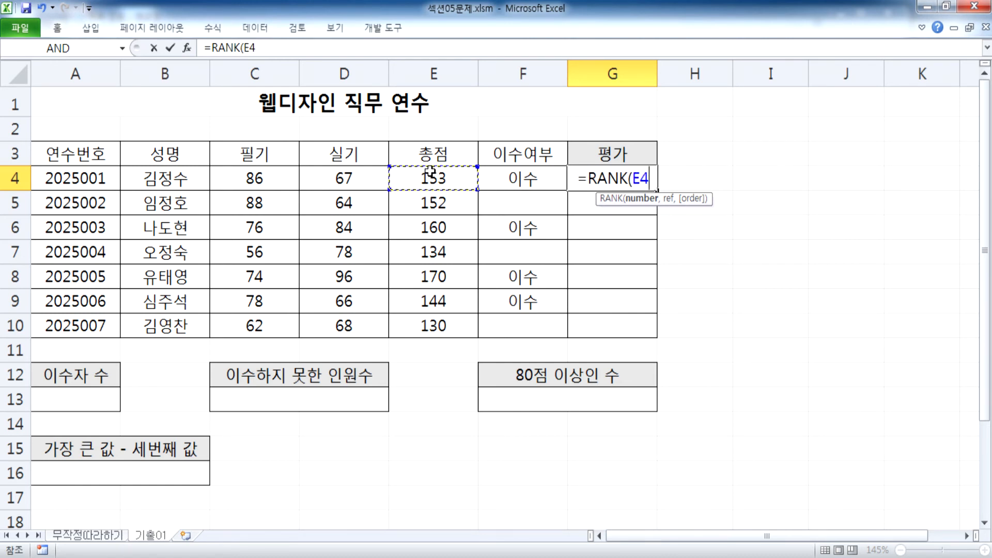
{"action": "type", "text": ","}
{"action": "left_click_drag", "start_coordinate": [420, 173], "coordinate": [415, 325]}
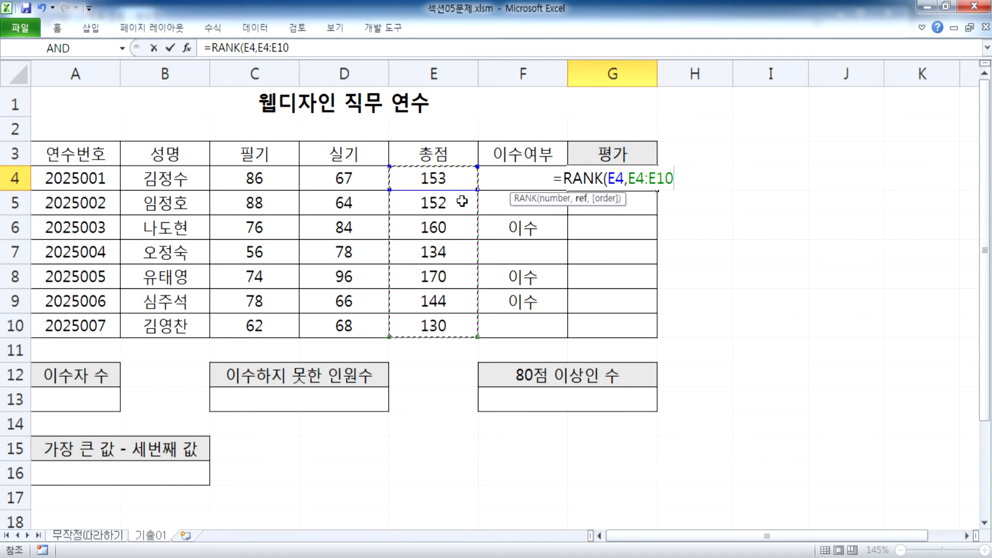
{"action": "key", "text": "F4"}
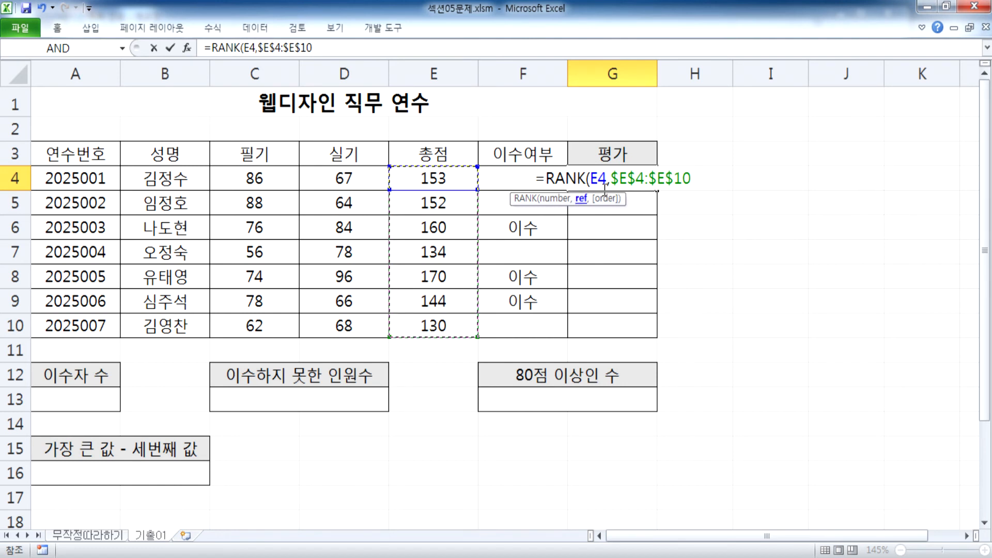
{"action": "type", "text": ","}
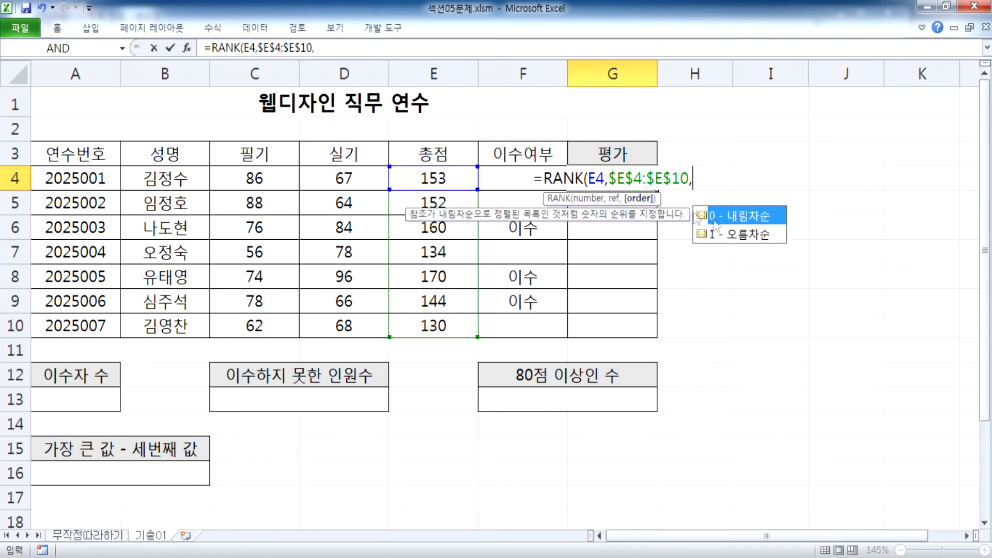
{"action": "left_click", "coordinate": [743, 240]}
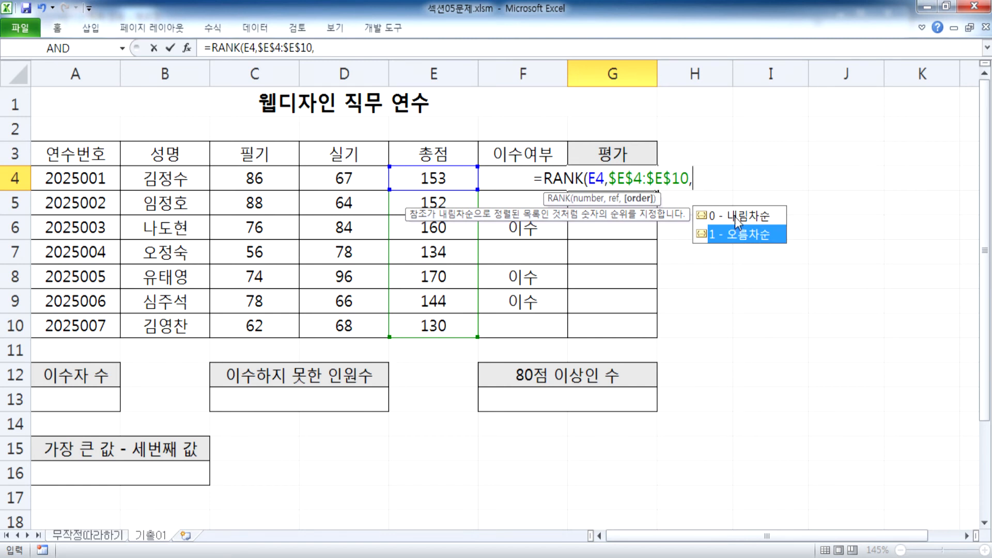
{"action": "left_click", "coordinate": [734, 216]}
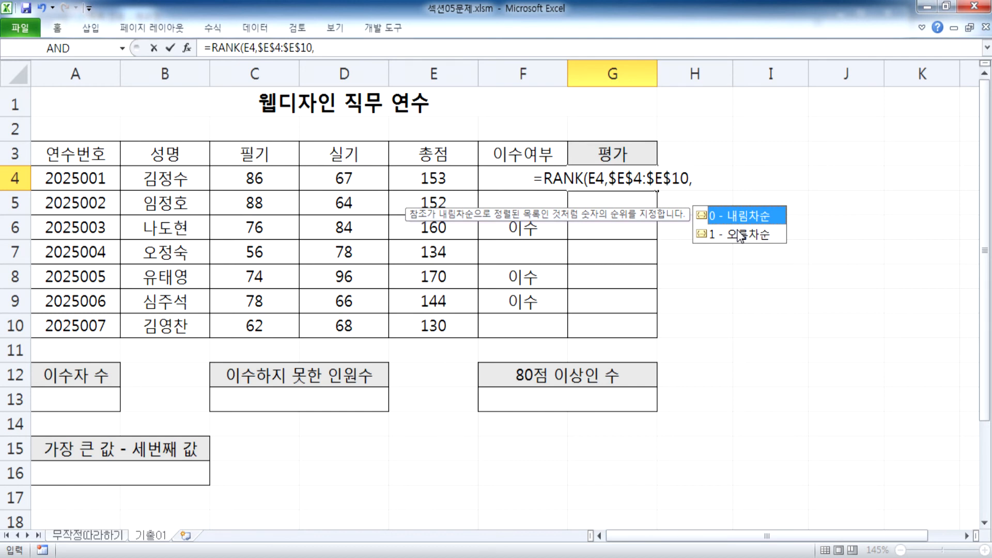
{"action": "left_click", "coordinate": [749, 237]}
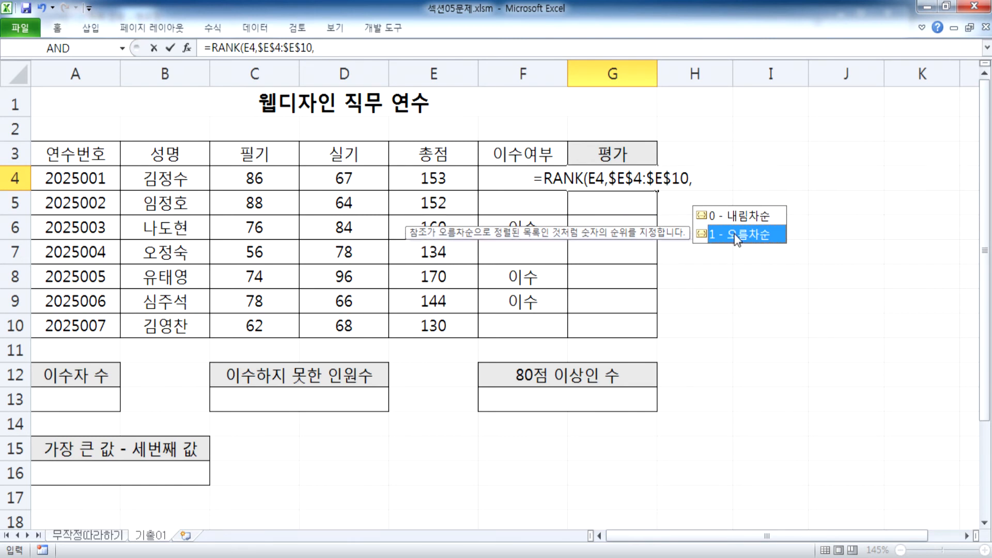
{"action": "double_click", "coordinate": [735, 235]}
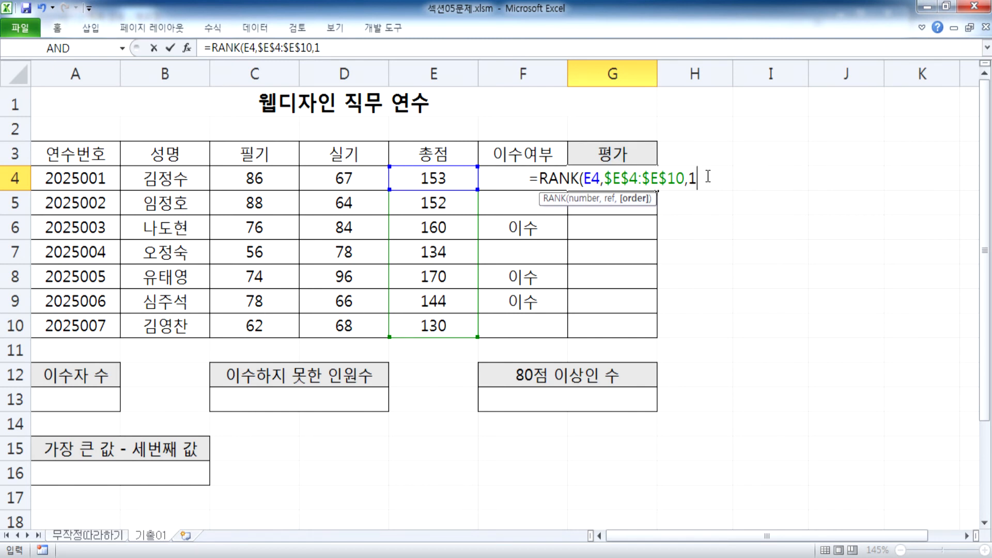
{"action": "key", "text": "BackSpace"}
{"action": "key", "text": "BackSpace"}
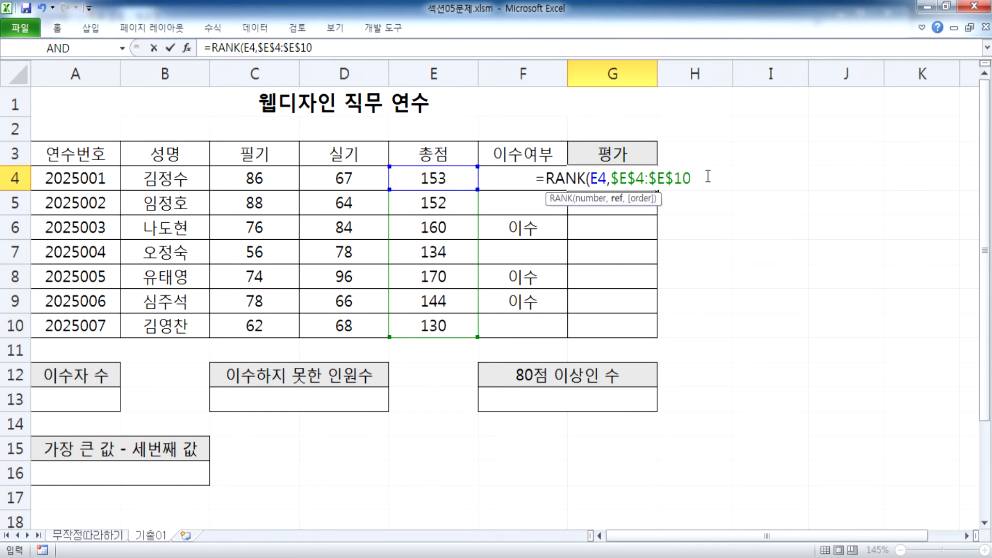
{"action": "type", "text": ","}
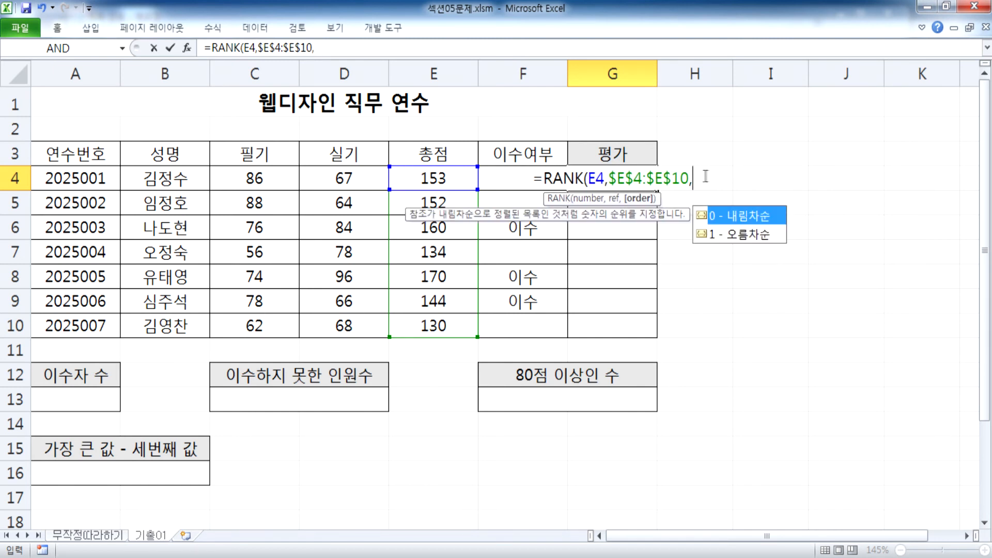
Complete the G4 RANK formula with order 1 (오름차순) and fill it down through G10
{"action": "left_click", "coordinate": [750, 235]}
{"action": "left_click", "coordinate": [745, 216]}
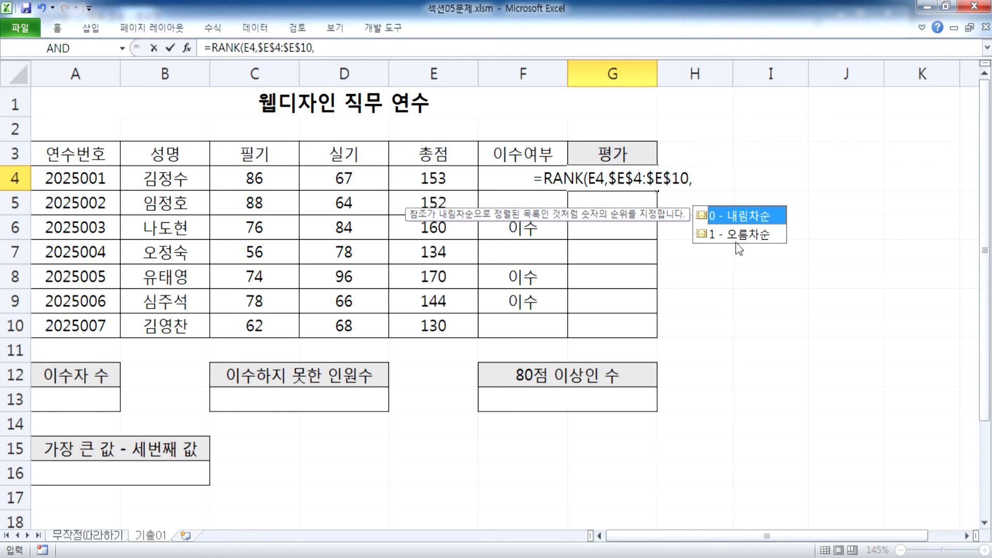
{"action": "left_click", "coordinate": [738, 235]}
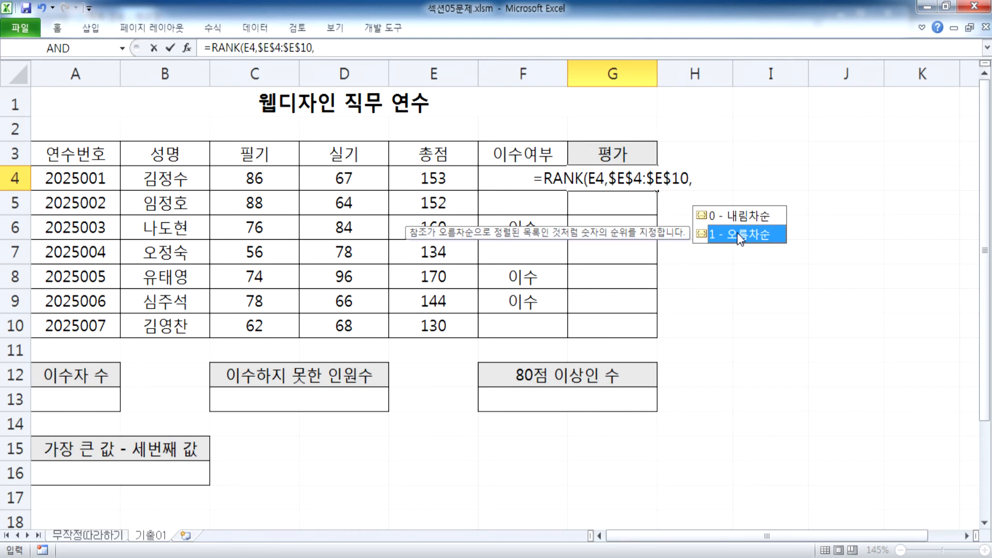
{"action": "double_click", "coordinate": [737, 234]}
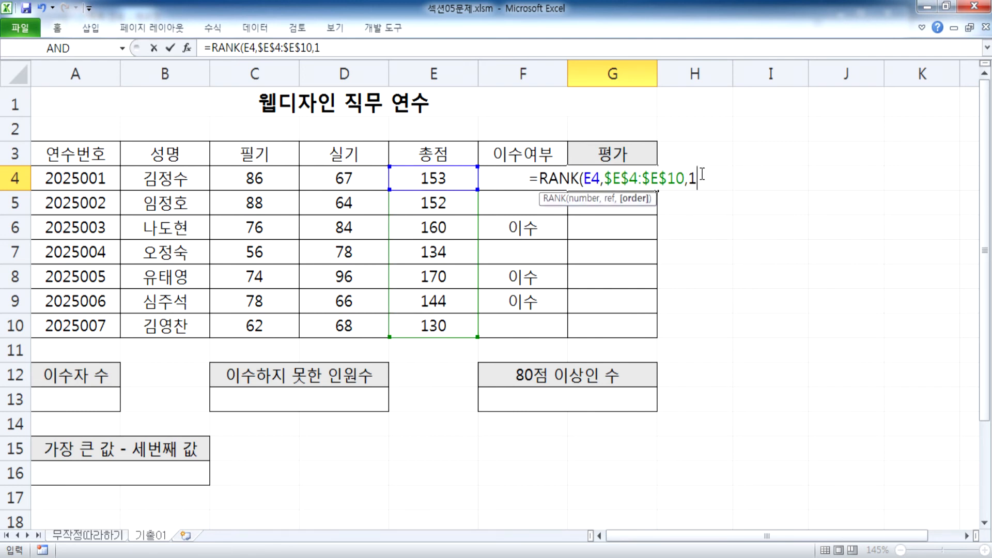
{"action": "key", "text": "Return"}
{"action": "left_click", "coordinate": [651, 182]}
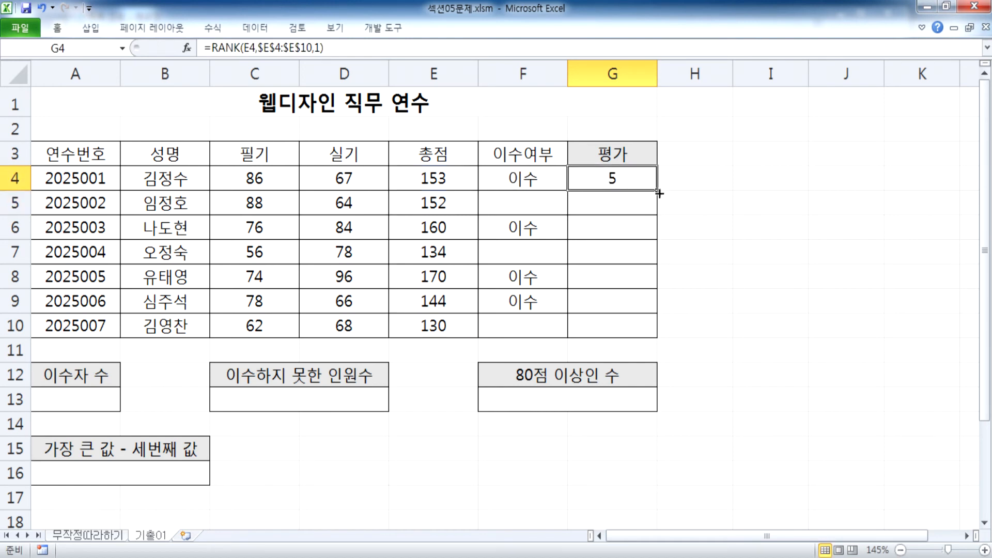
{"action": "left_click_drag", "start_coordinate": [657, 190], "coordinate": [659, 326]}
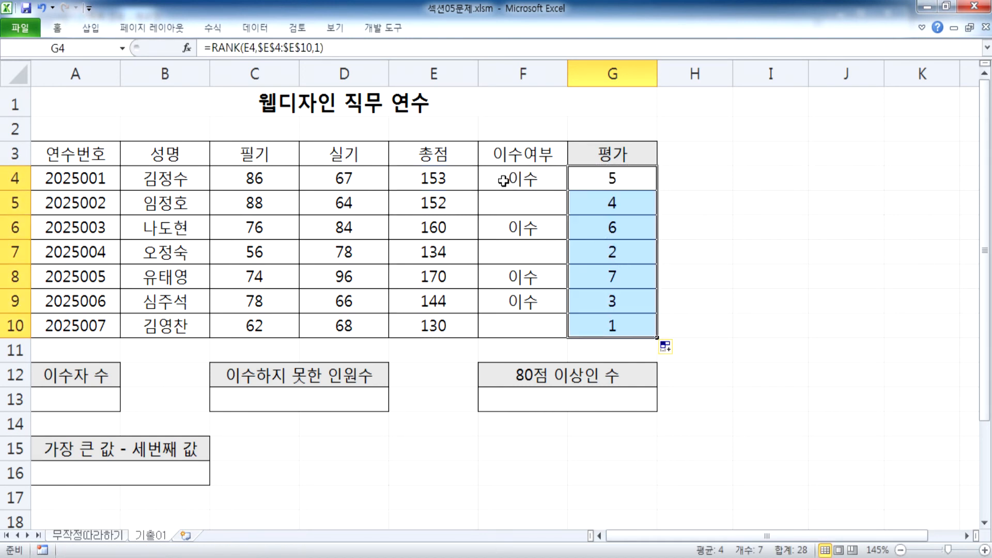
Switch to the Notepad notes and add the heading "* 이수자의 수를 계산" below the TRIM(UPPER) notes
{"action": "left_click", "coordinate": [581, 179]}
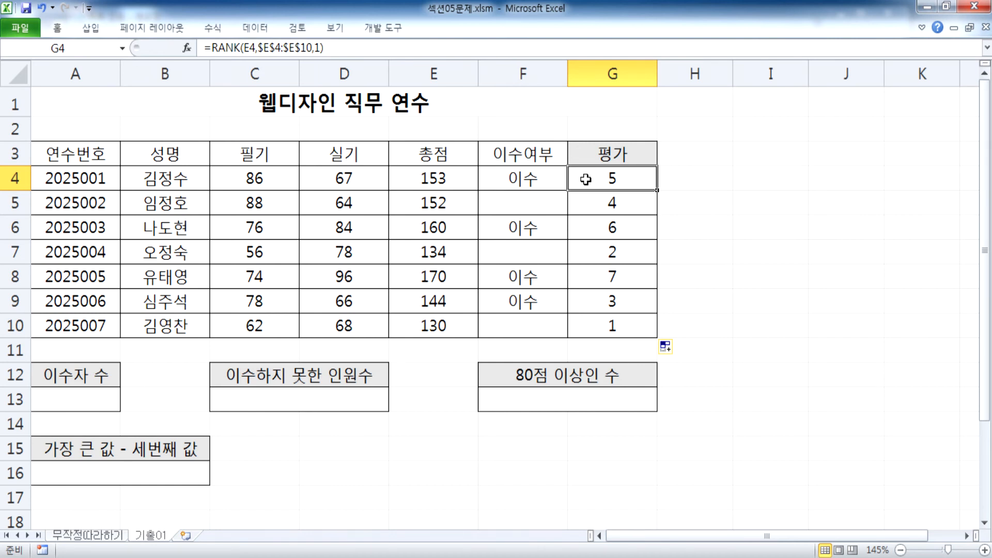
{"action": "left_click", "coordinate": [82, 398]}
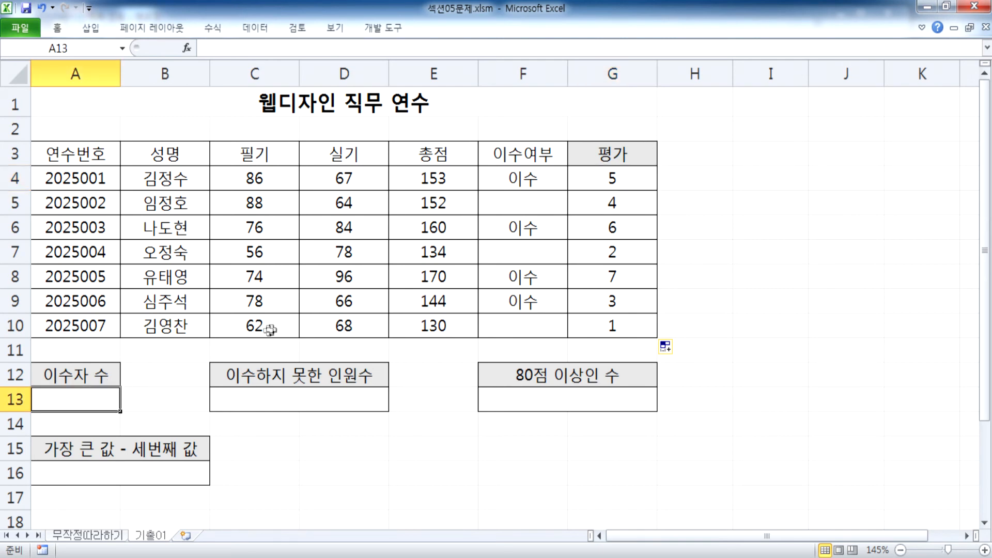
{"action": "scroll", "coordinate": [512, 250], "scroll_direction": "down", "scroll_amount": 1, "text": "ctrl"}
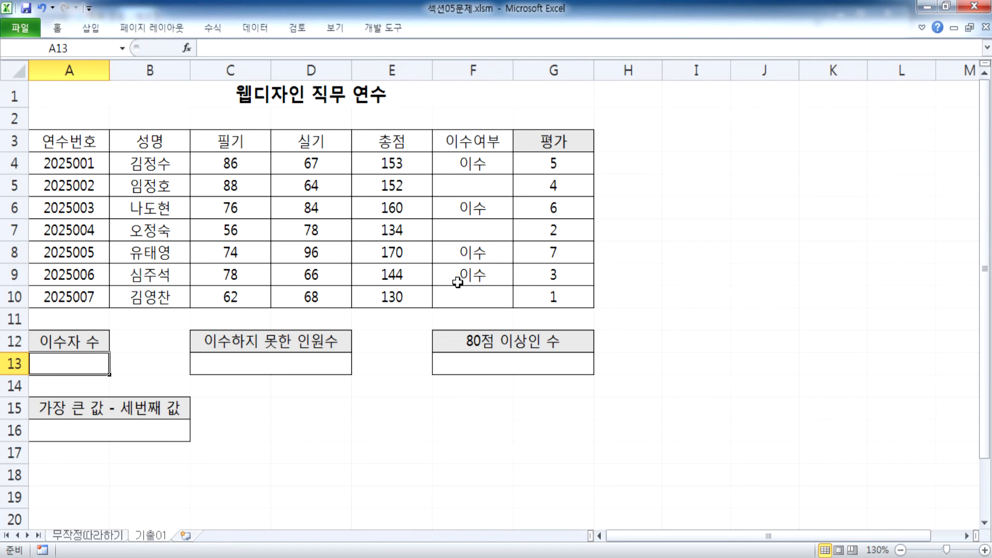
{"action": "key", "text": "alt+Tab"}
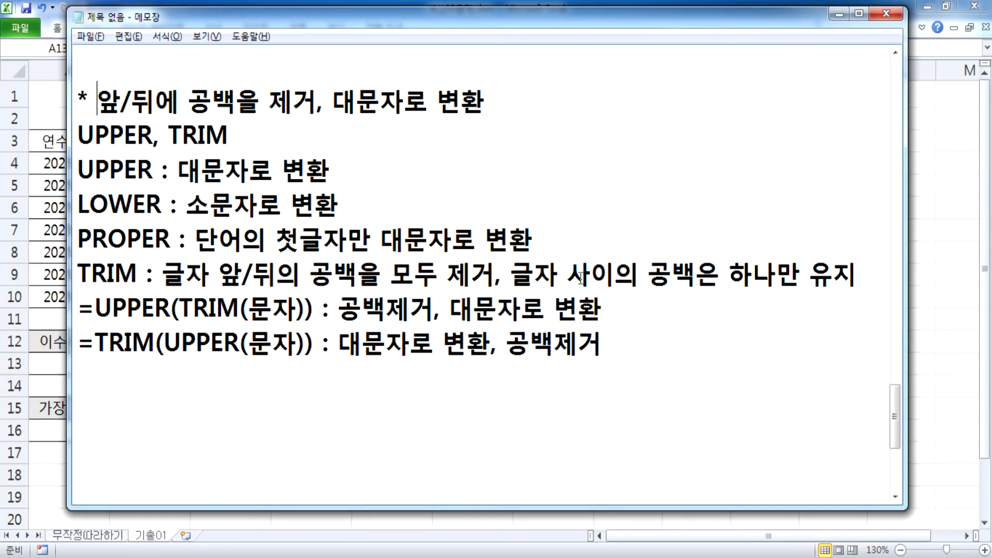
{"action": "scroll", "coordinate": [308, 282], "scroll_direction": "down", "scroll_amount": 3}
{"action": "left_click_drag", "start_coordinate": [236, 14], "coordinate": [336, 20]}
{"action": "type", "text": "* 이수ㅈ"}
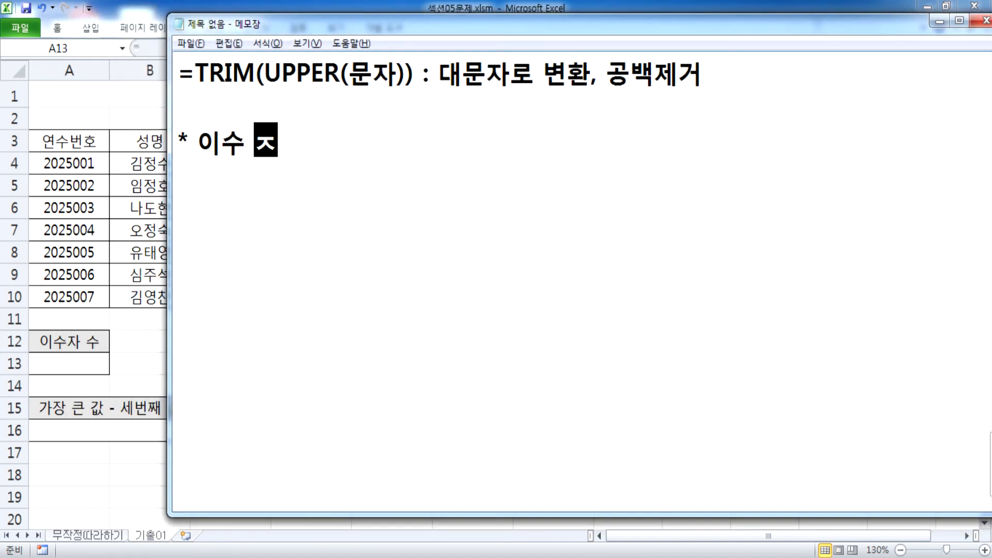
{"action": "key", "text": "BackSpace"}
{"action": "type", "text": "자의"}
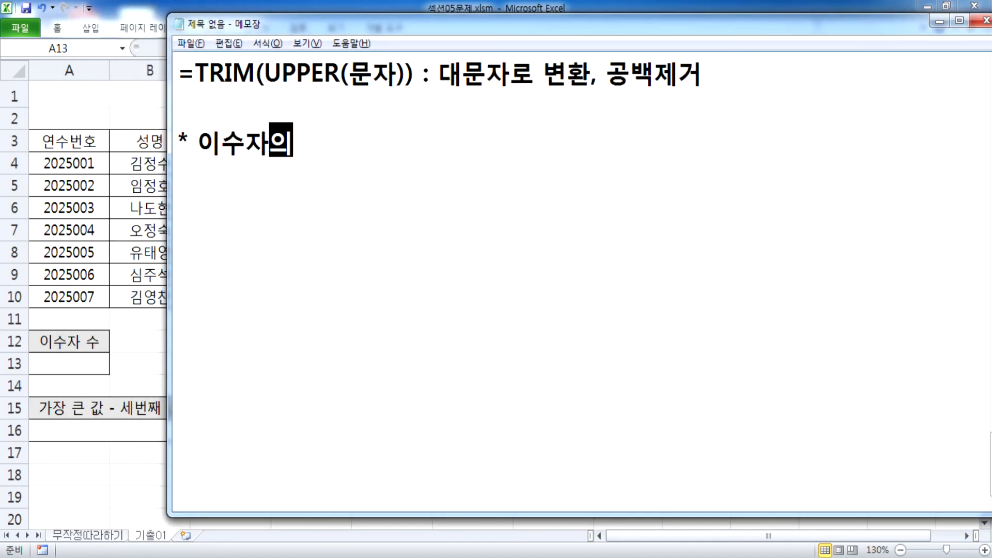
{"action": "type", "text": " 수를 계산"}
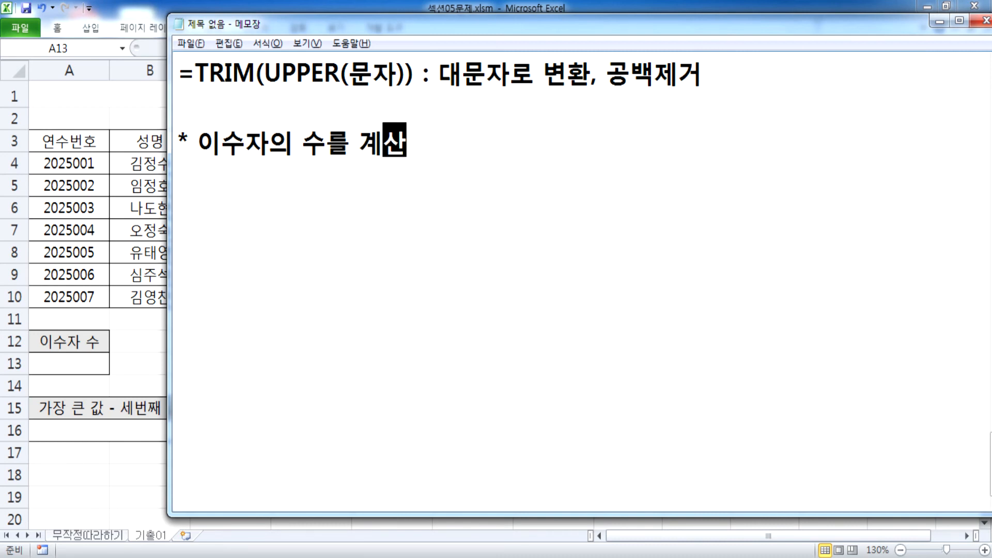
Add the note line 사원수 뒤에 "명"를 포함하여 표시 (예, 5명) under the 이수자 heading
{"action": "key", "text": "Return"}
{"action": "type", "text": "사ㅑ원"}
{"action": "key", "text": "BackSpace"}
{"action": "key", "text": "BackSpace"}
{"action": "key", "text": "BackSpace"}
{"action": "key", "text": "BackSpace"}
{"action": "key", "text": "BackSpace"}
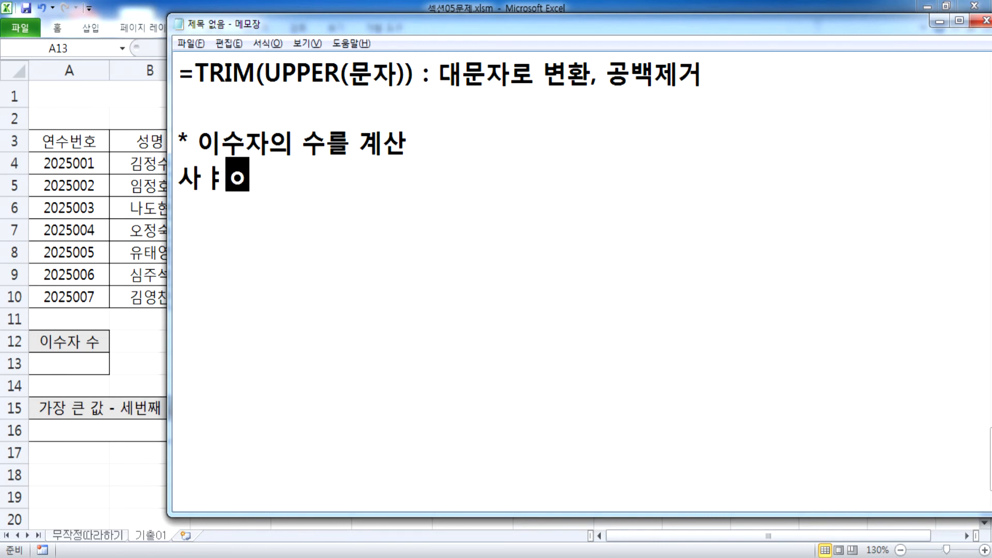
{"action": "type", "text": "원수 뒤에"}
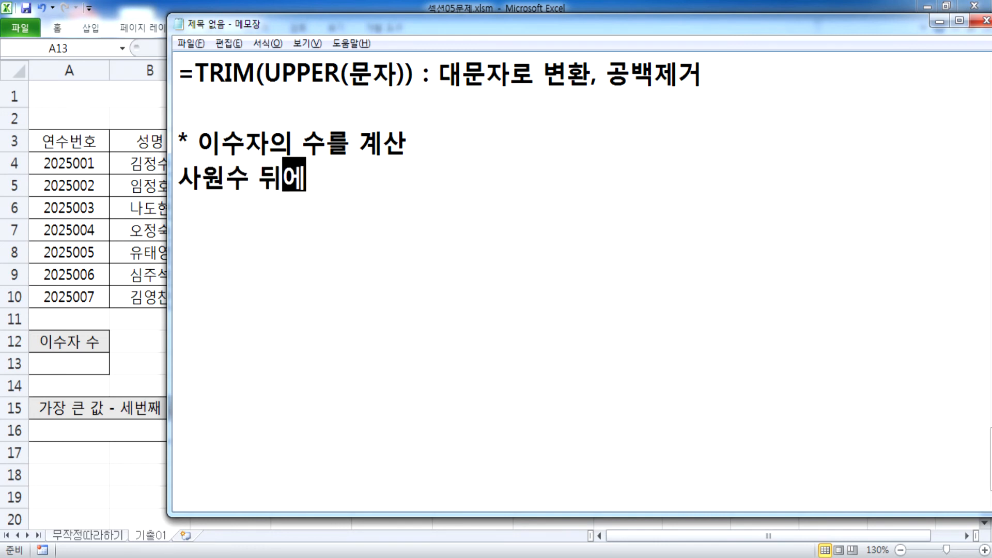
{"action": "type", "text": " \"며ㅇ\"를 ㅍ"}
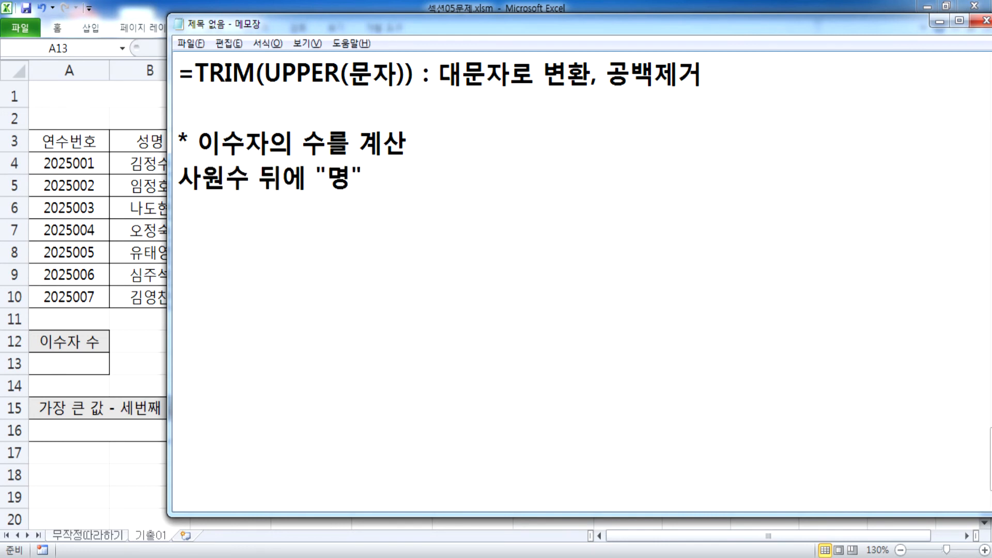
{"action": "type", "text": "ㅗ함하여 표"}
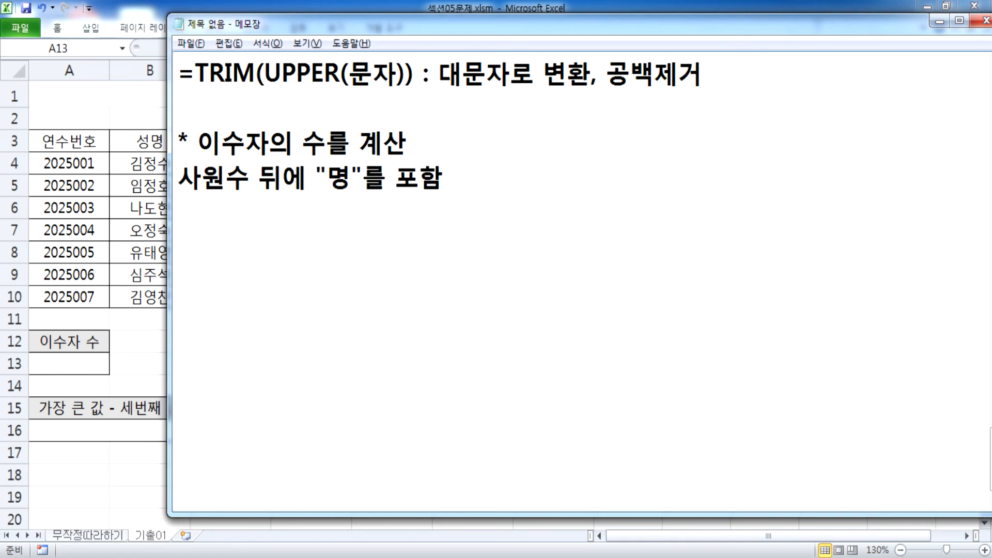
{"action": "type", "text": "ㅅㅏ"}
{"action": "key", "text": "BackSpace"}
{"action": "type", "text": "ㅣ ("}
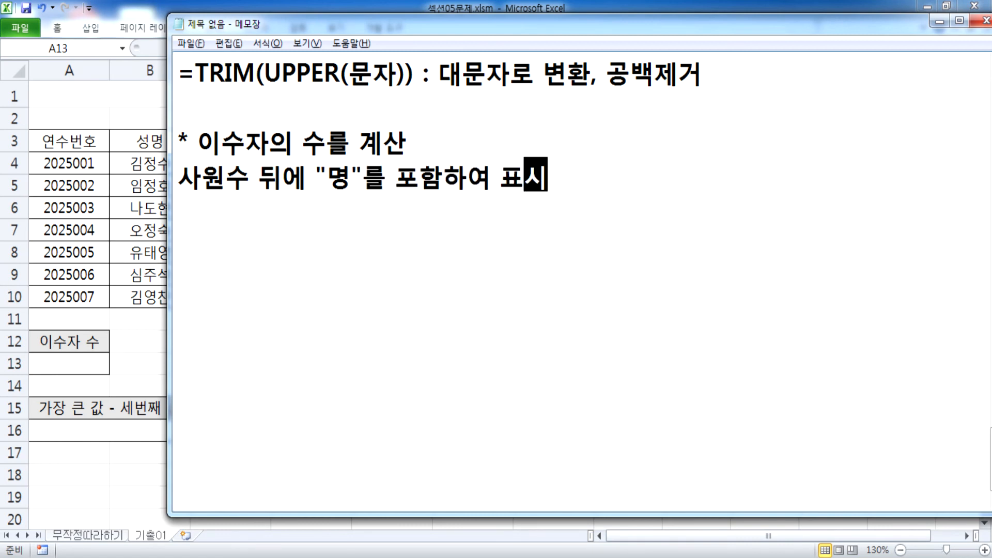
{"action": "type", "text": "예, "}
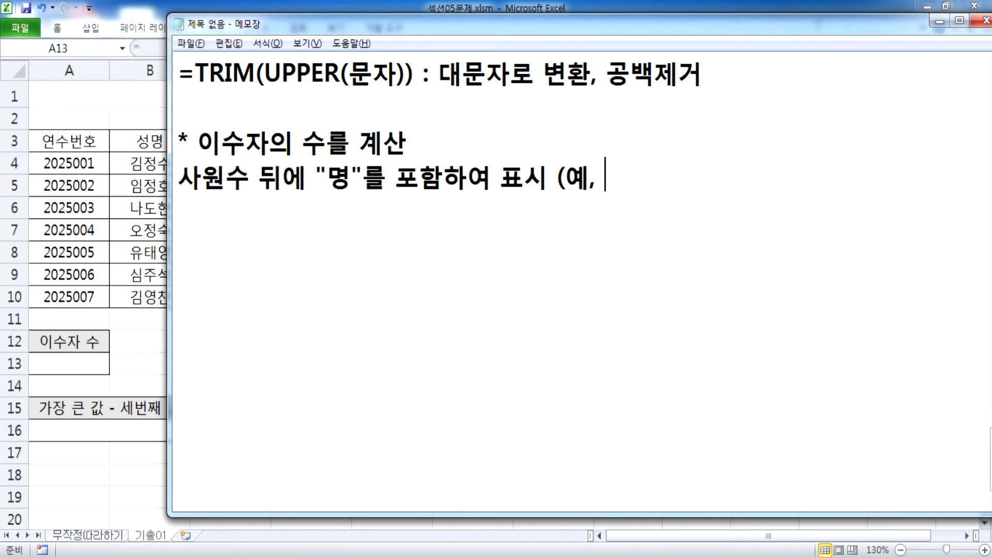
{"action": "type", "text": "5명)"}
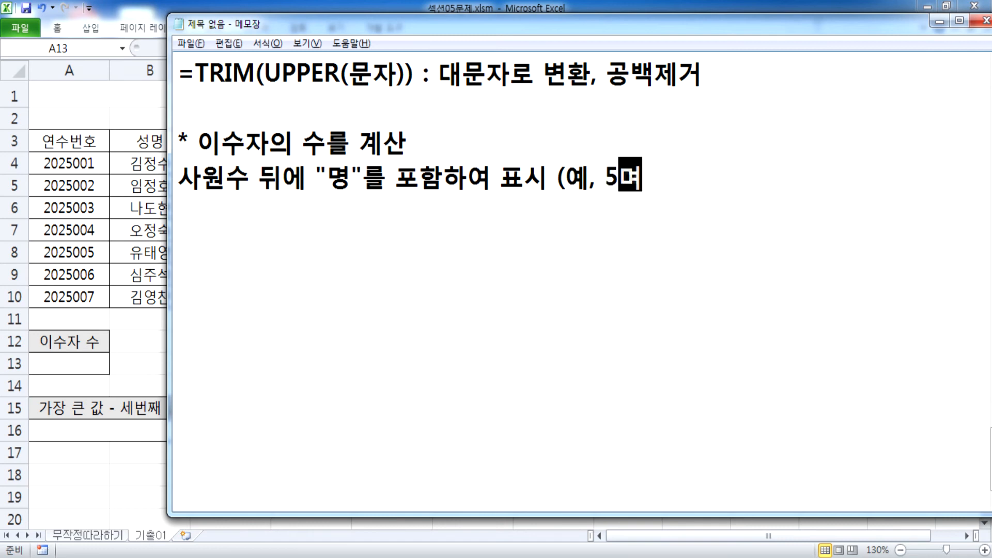
Begin a new note line reading "SUM, SUMIF, COUNT, COUNTIF 함수중에서", with no comma after COUNTIF
{"action": "key", "text": "Return"}
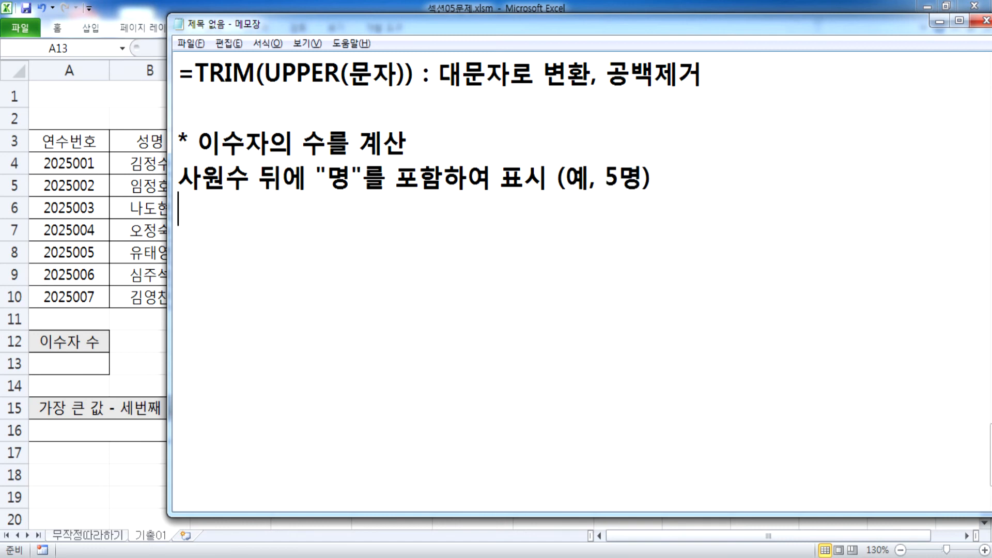
{"action": "type", "text": "SUM"}
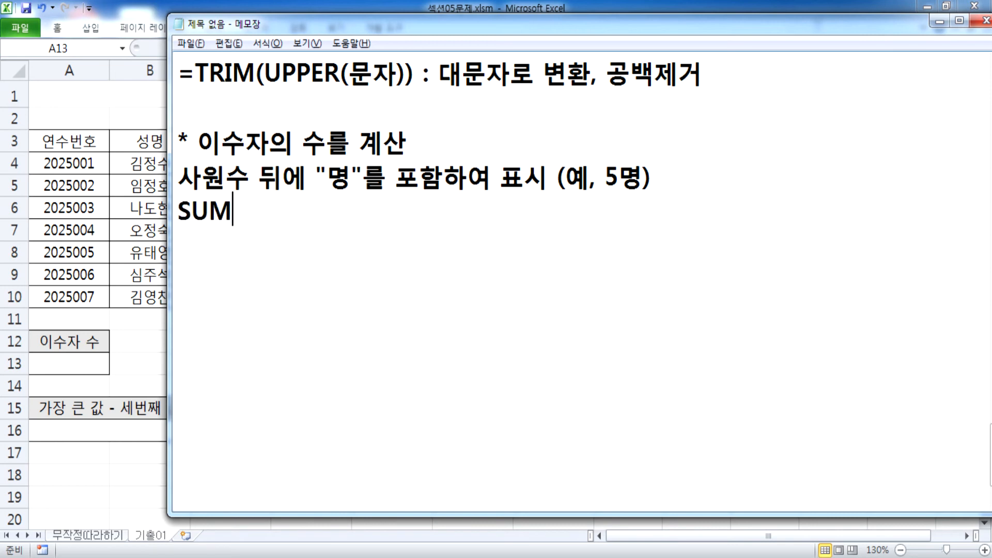
{"action": "type", "text": ", SUMIF,"}
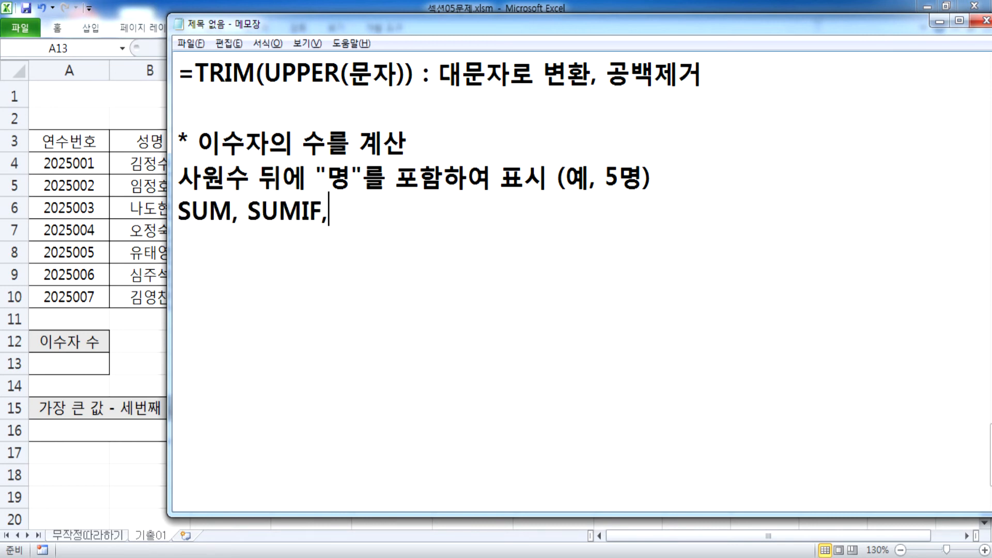
{"action": "type", "text": " COUNT, COUNTIF,"}
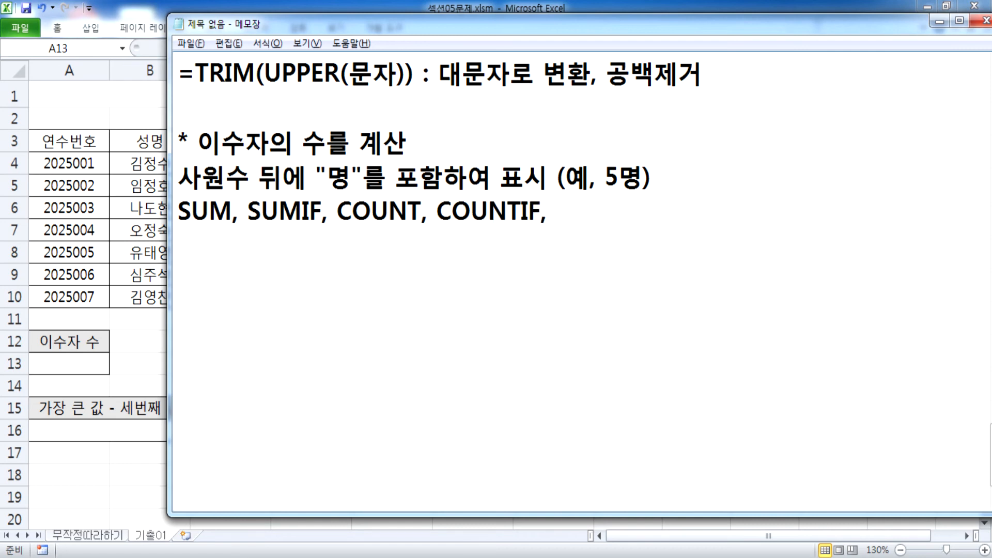
{"action": "type", "text": "함수"}
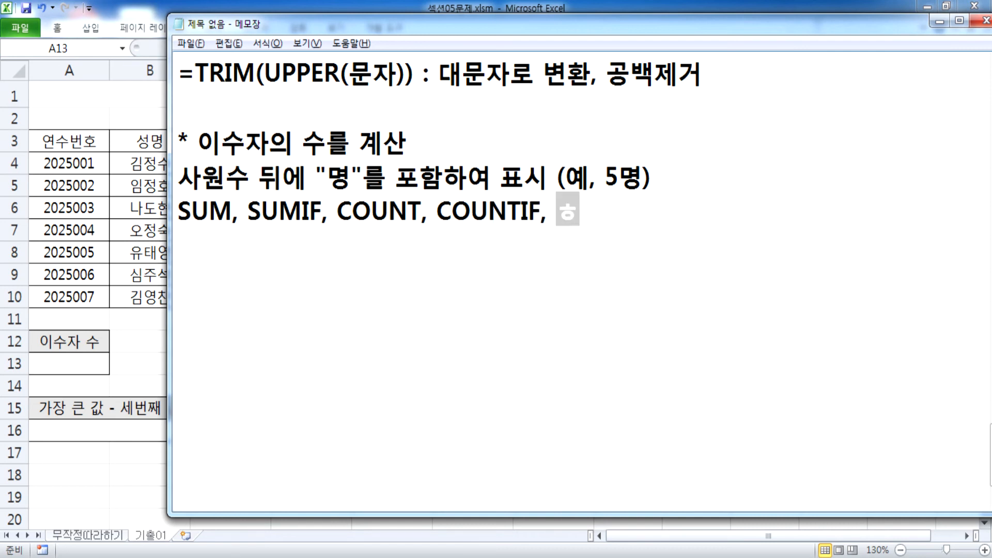
{"action": "type", "text": "중에서"}
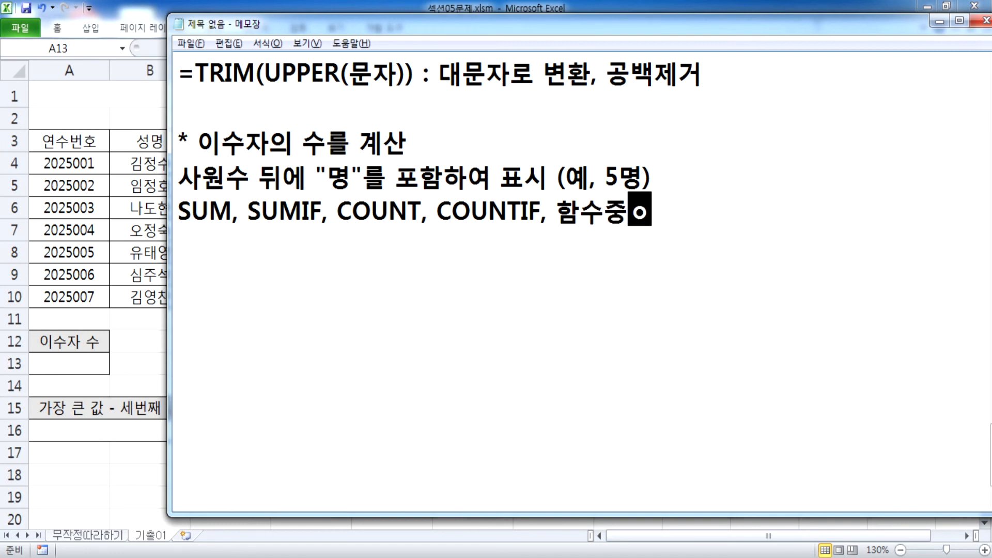
{"action": "key", "text": "Left"}
{"action": "key", "text": "Left"}
{"action": "key", "text": "Left"}
{"action": "key", "text": "Left"}
{"action": "key", "text": "Delete"}
{"action": "key", "text": "End"}
Complete the function list line with "알맞은 함수와 & 연산자를 사용"
{"action": "type", "text": "ㅇ알맞을"}
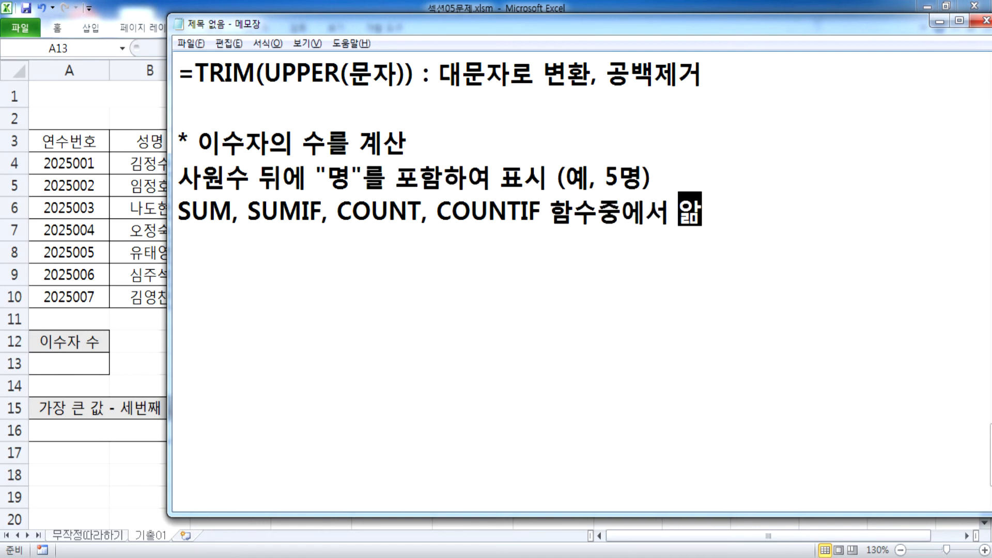
{"action": "key", "text": "BackSpace"}
{"action": "type", "text": "은 것을"}
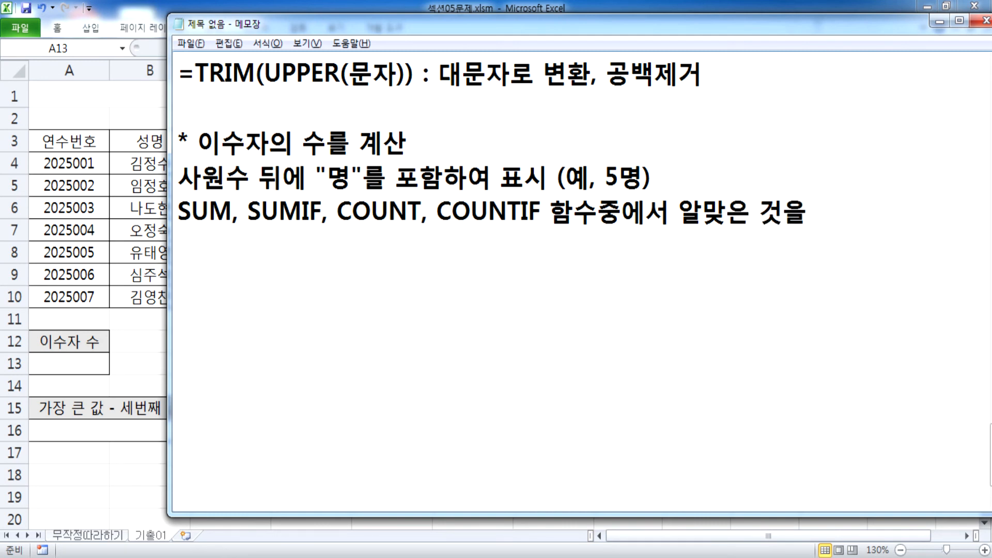
{"action": "key", "text": "BackSpace"}
{"action": "key", "text": "BackSpace"}
{"action": "type", "text": "ㅘㄴ"}
{"action": "key", "text": "BackSpace"}
{"action": "key", "text": "BackSpace"}
{"action": "type", "text": "함수유ㅗㅓ"}
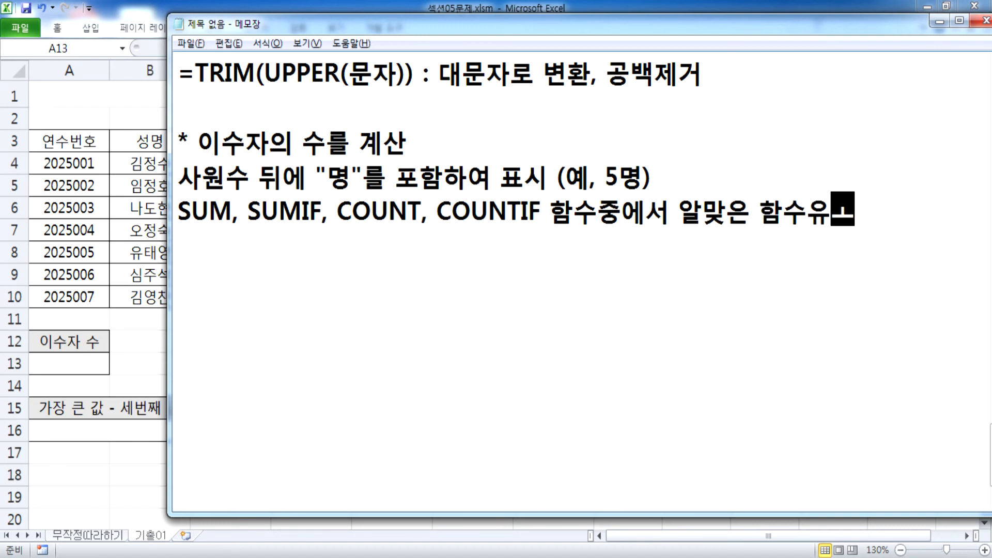
{"action": "key", "text": "BackSpace"}
{"action": "key", "text": "BackSpace"}
{"action": "key", "text": "BackSpace"}
{"action": "type", "text": "와 "}
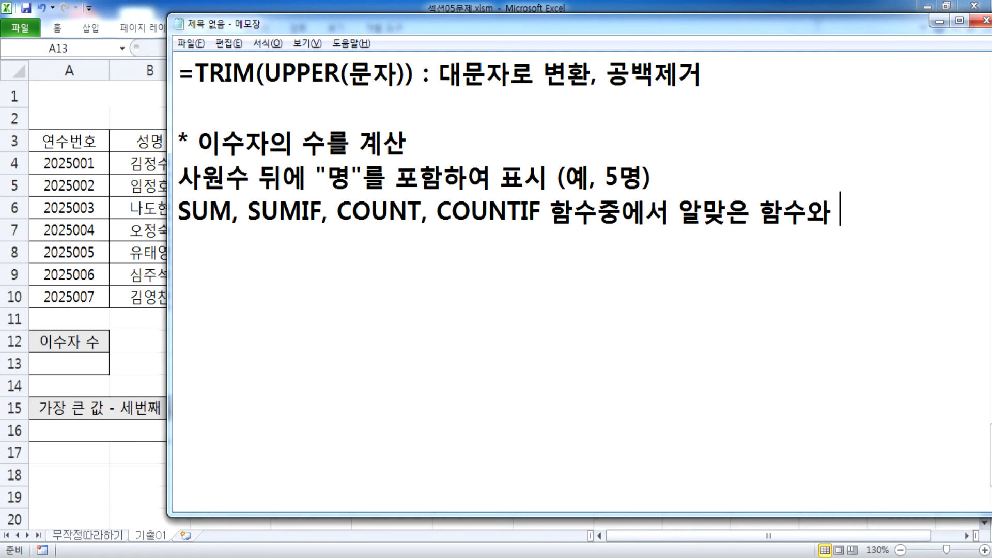
{"action": "type", "text": "& 연산잘"}
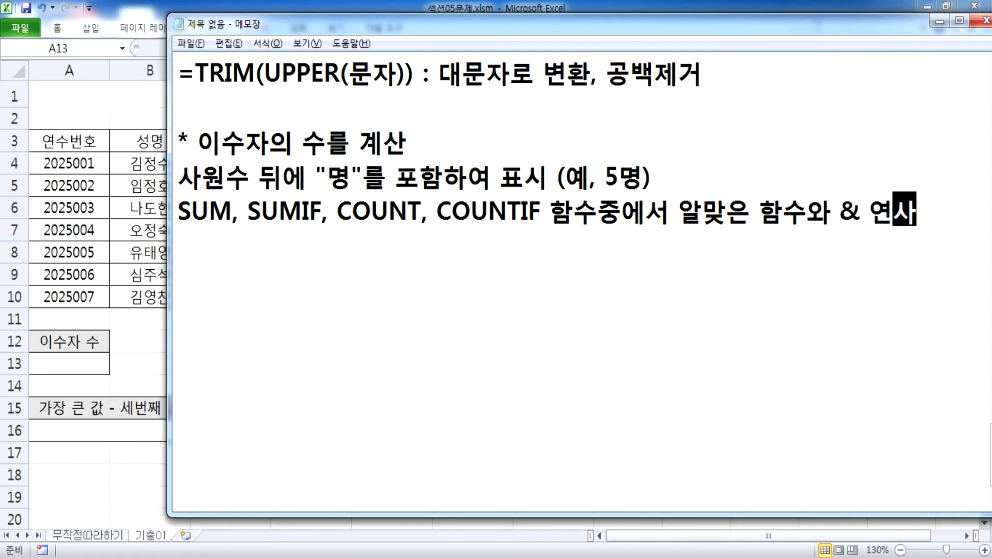
{"action": "type", "text": "를 사용"}
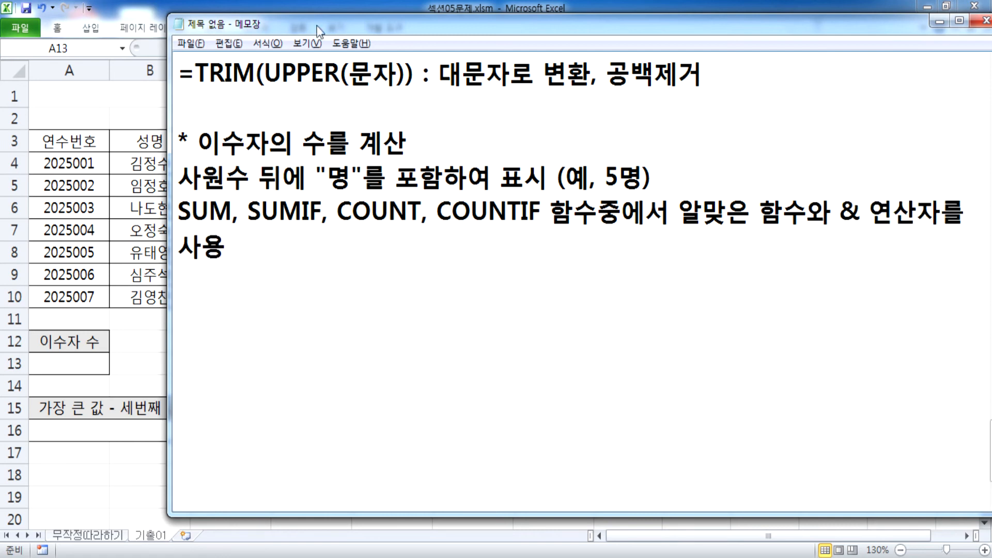
Widen the notes window, uncover the 이수여부 column behind it for a check, and maximize the notes
{"action": "left_click_drag", "start_coordinate": [168, 104], "coordinate": [81, 112]}
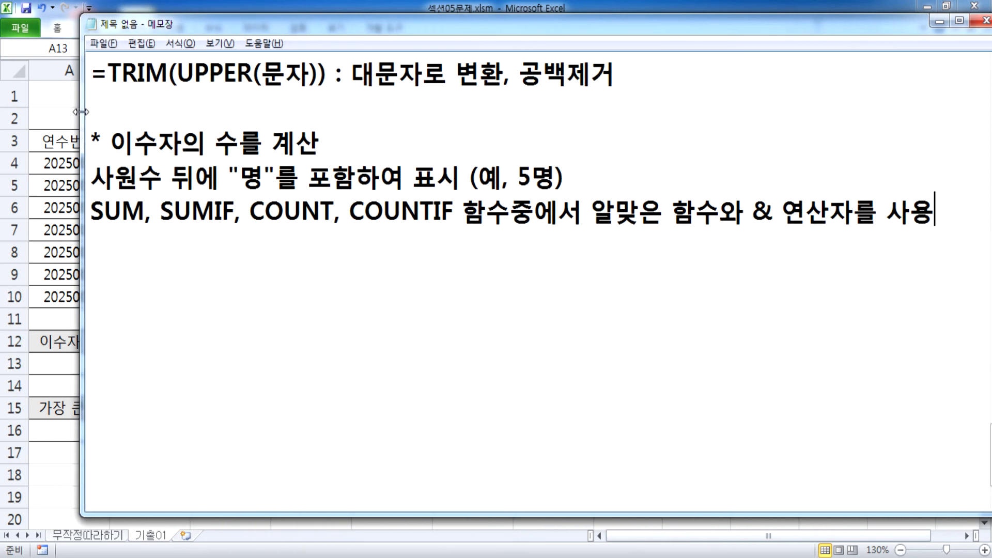
{"action": "left_click_drag", "start_coordinate": [752, 212], "coordinate": [774, 212]}
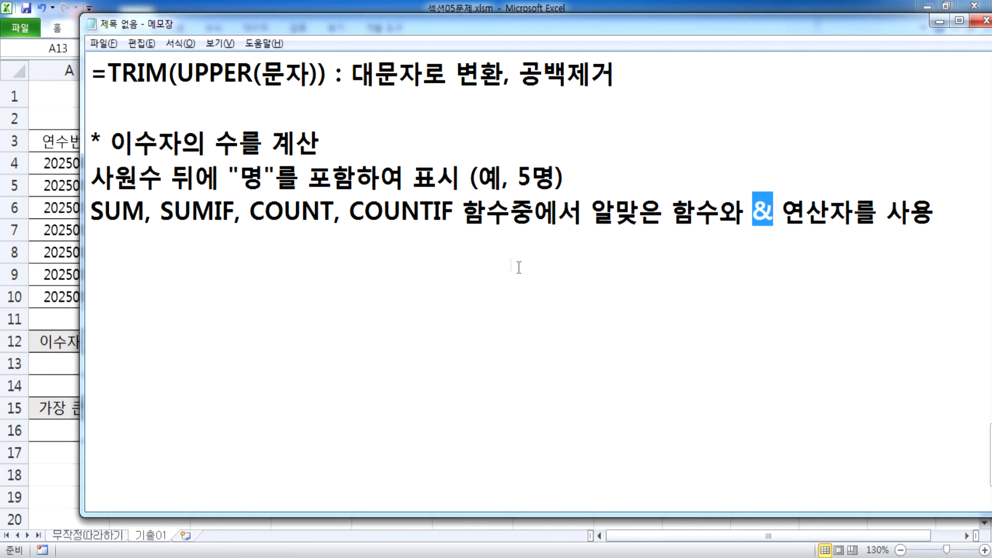
{"action": "left_click_drag", "start_coordinate": [308, 28], "coordinate": [391, 258]}
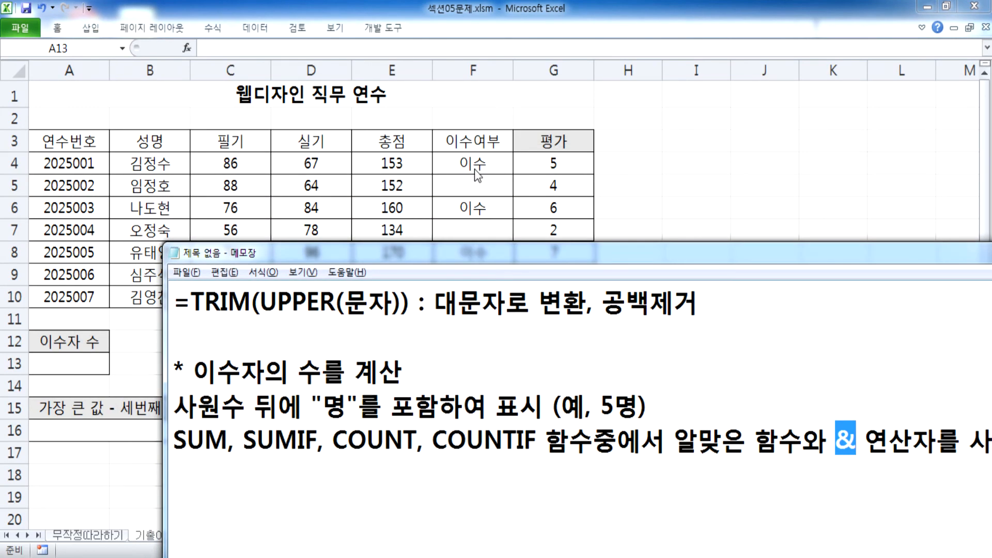
{"action": "left_click_drag", "start_coordinate": [479, 257], "coordinate": [518, 14]}
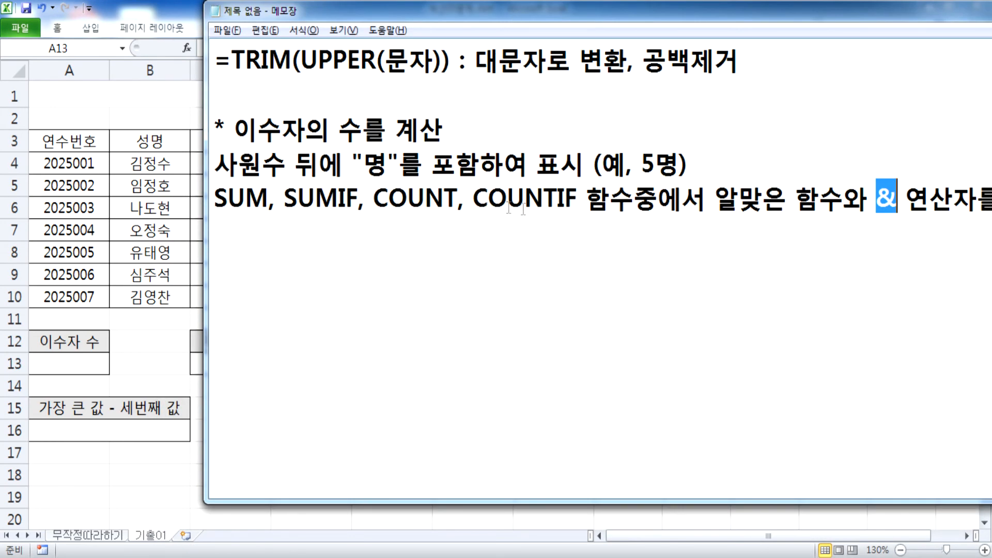
{"action": "left_click", "coordinate": [575, 228]}
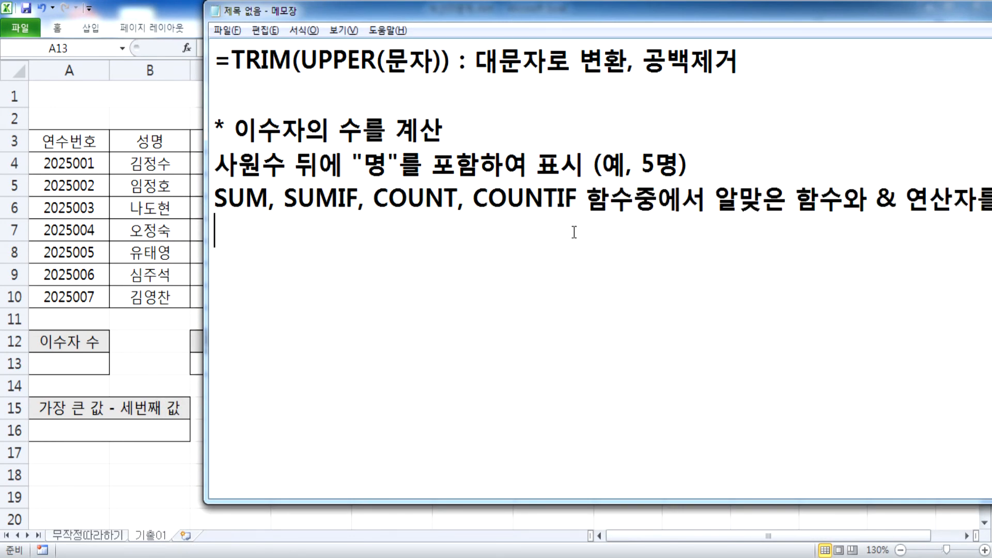
{"action": "left_click_drag", "start_coordinate": [603, 18], "coordinate": [497, 5]}
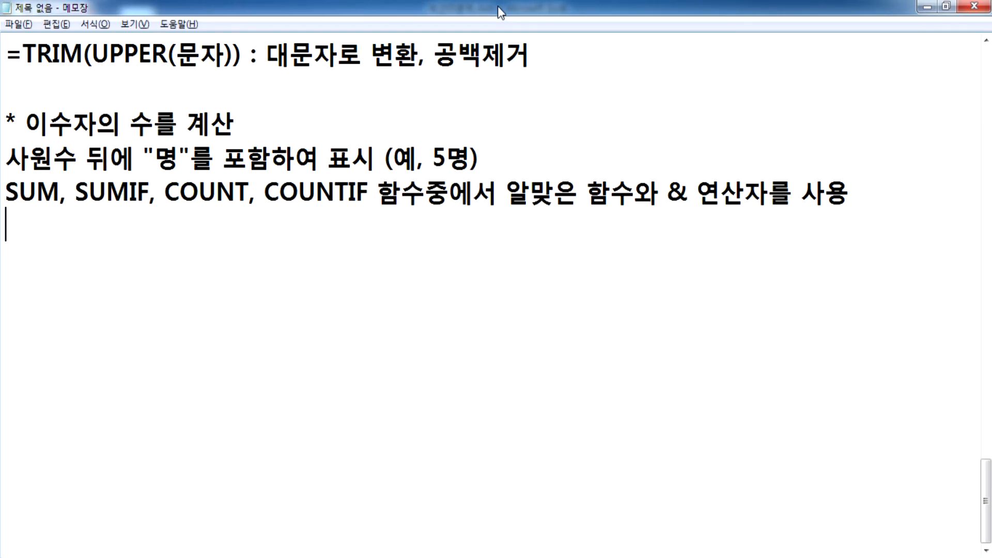
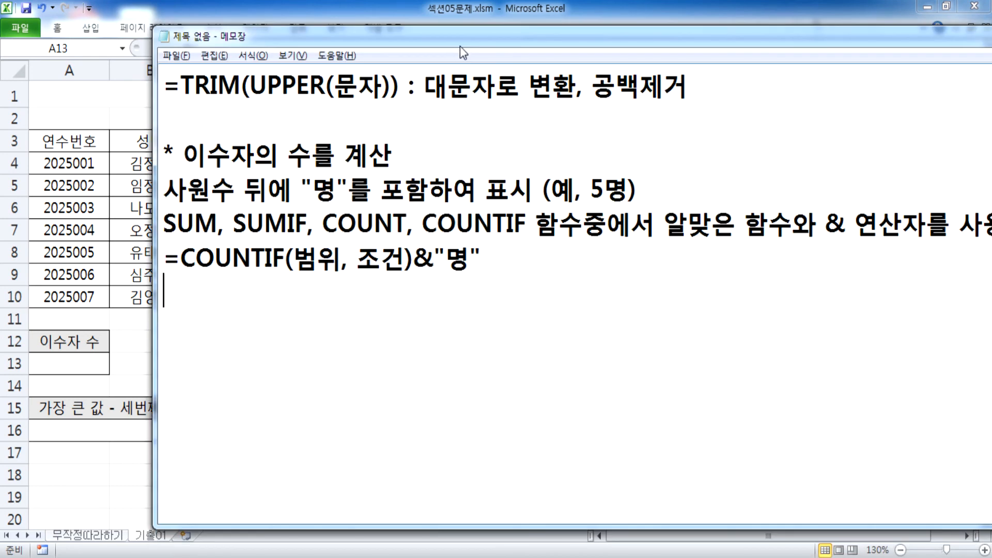
Duplicate the =COUNTIF(범위, 조건)&"명" note line below itself and replace 범위 in the copy with F4:F10
{"action": "left_click_drag", "start_coordinate": [167, 261], "coordinate": [196, 293]}
{"action": "key", "text": "ctrl+c"}
{"action": "left_click", "coordinate": [197, 293]}
{"action": "key", "text": "ctrl+v"}
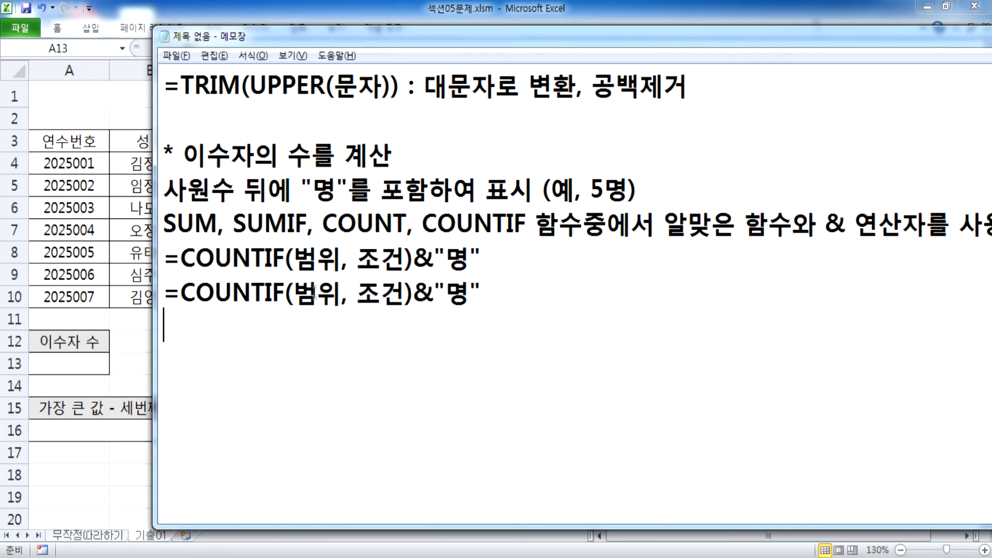
{"action": "left_click_drag", "start_coordinate": [293, 295], "coordinate": [341, 295]}
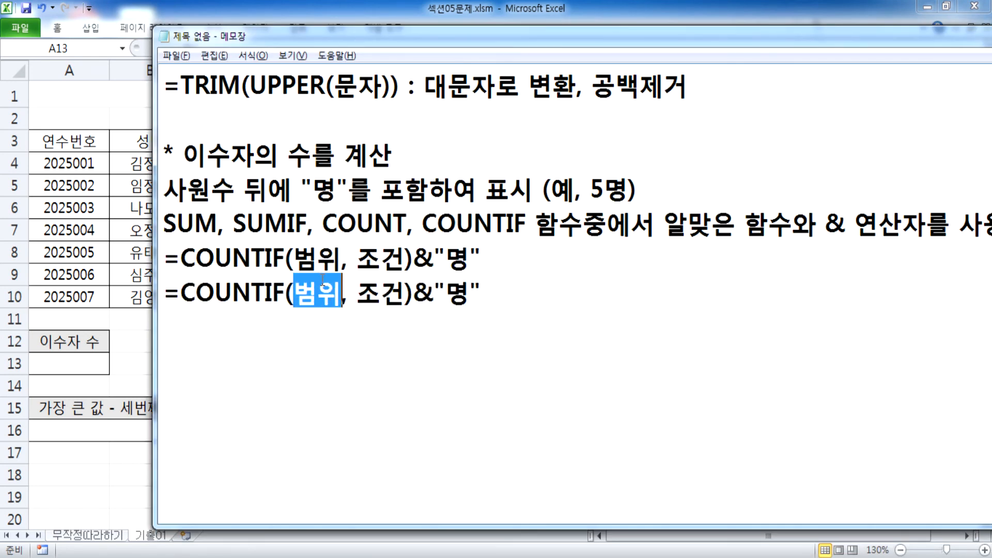
{"action": "type", "text": "F10"}
{"action": "key", "text": "BackSpace"}
{"action": "key", "text": "BackSpace"}
{"action": "type", "text": "4:F10"}
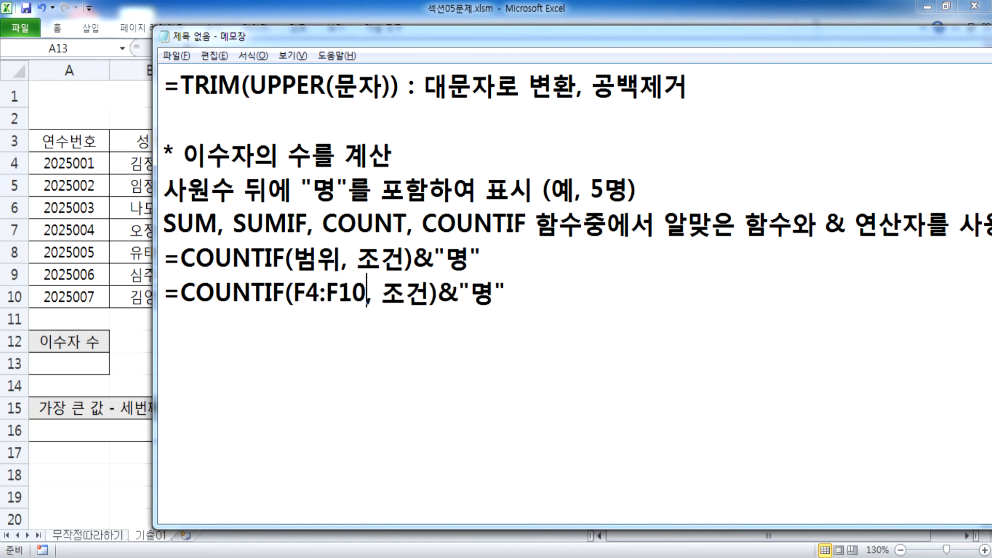
Replace 조건 in the copied COUNTIF line with "이수", checking the criterion against the Excel sheet
{"action": "key", "text": "Right"}
{"action": "key", "text": "shift+Right"}
{"action": "key", "text": "shift+Right"}
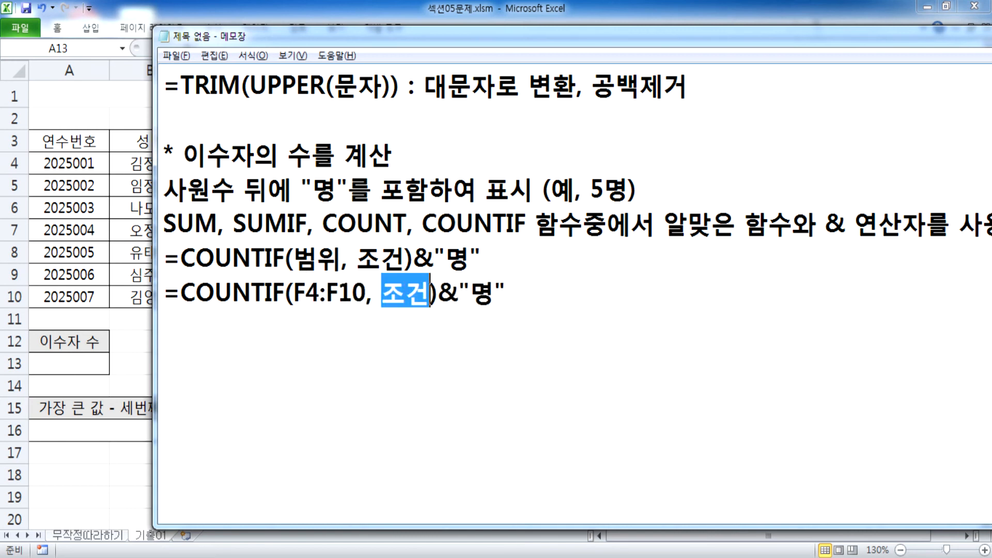
{"action": "key", "text": "alt+Tab"}
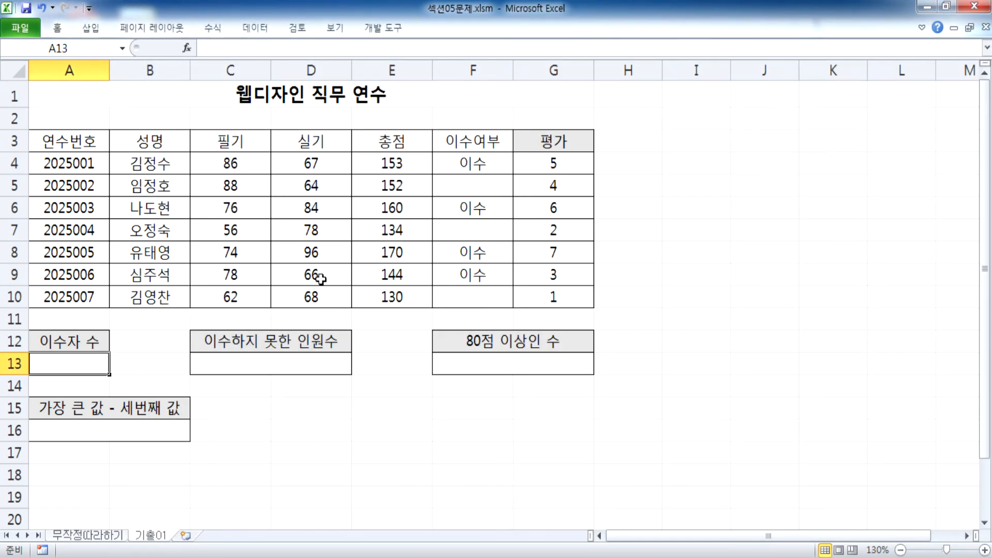
{"action": "key", "text": "alt+Tab"}
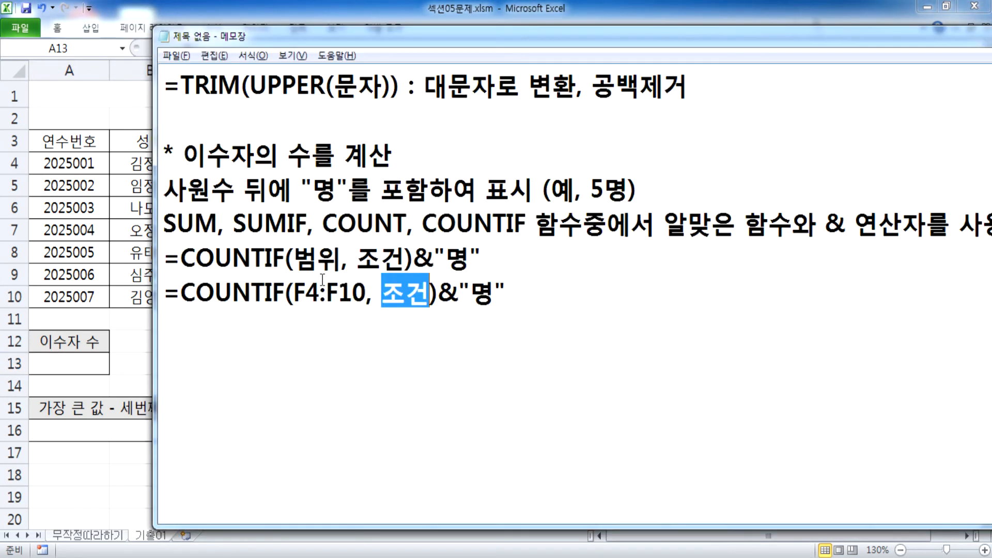
{"action": "type", "text": "\"이수"}
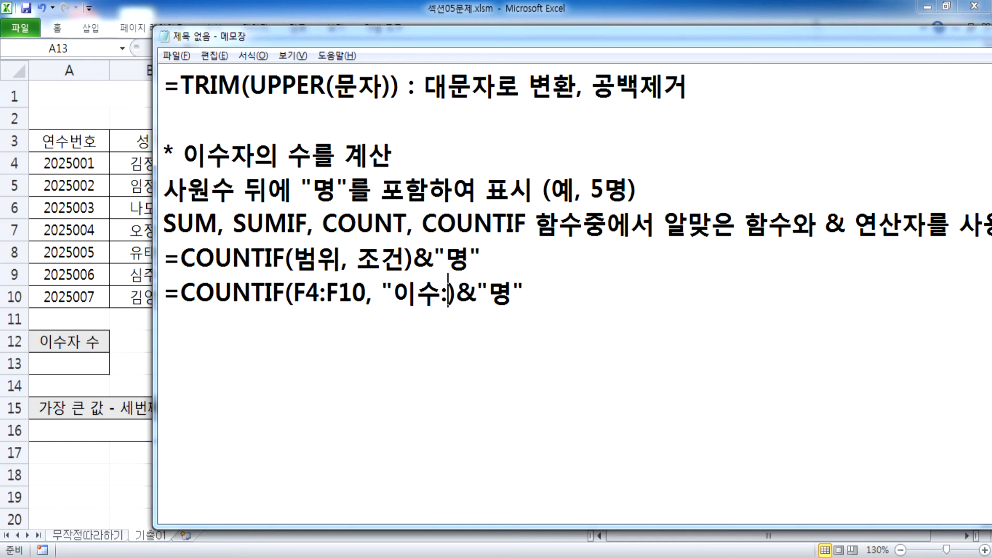
{"action": "type", "text": "\""}
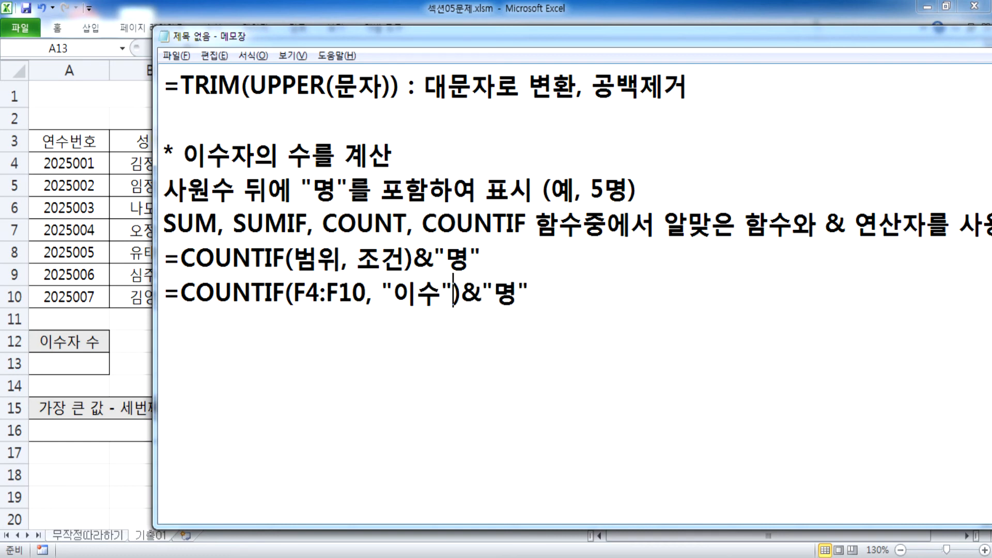
Switch to the Excel sheet and examine the 이수 entries in cells F4, F6 and F8 of the 이수여부 column
{"action": "key", "text": "alt+Tab"}
{"action": "left_click", "coordinate": [468, 166]}
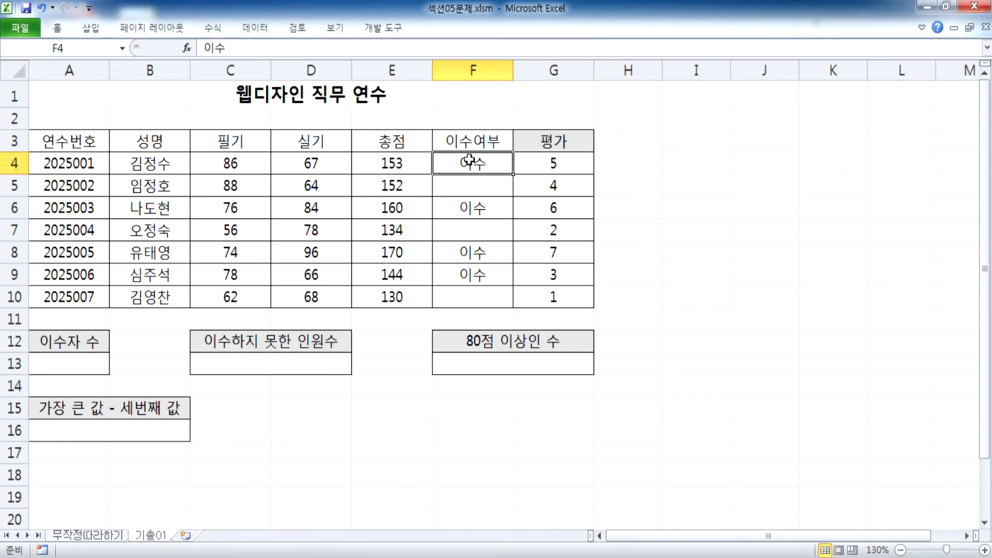
{"action": "left_click", "coordinate": [470, 212]}
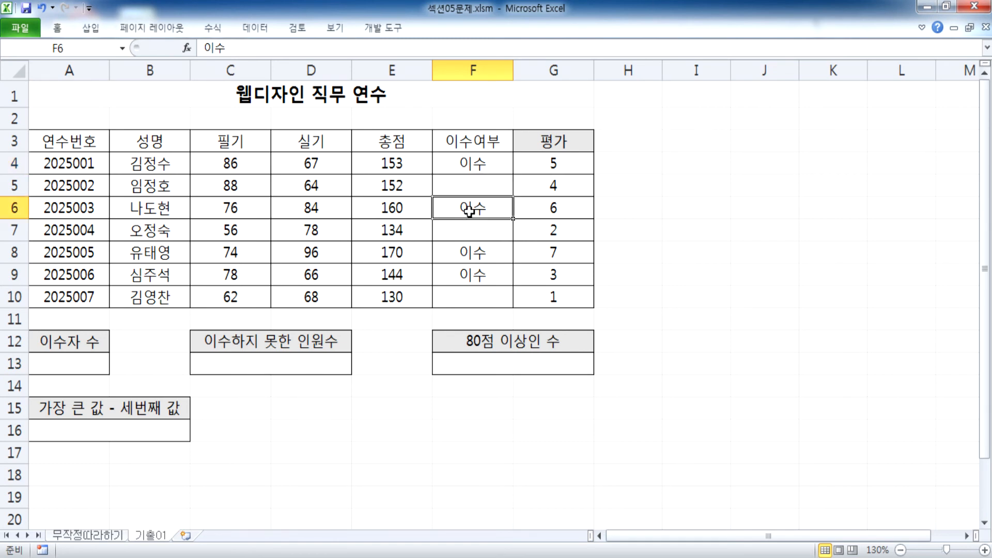
{"action": "left_click", "coordinate": [471, 259]}
{"action": "left_click", "coordinate": [476, 203]}
{"action": "left_click", "coordinate": [481, 161]}
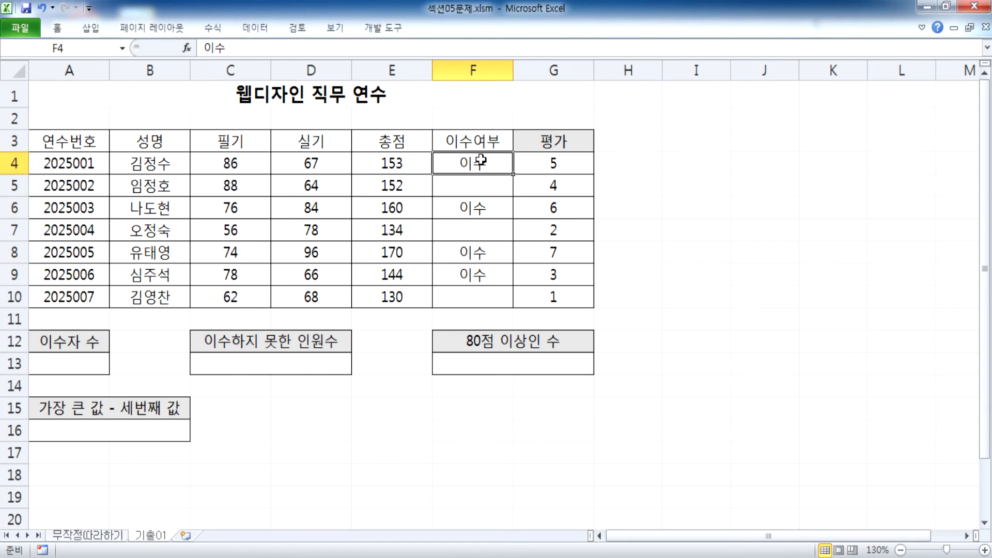
In the Notepad notes, duplicate the =COUNTIF(F4:F10, "이수")&"명" line below itself and replace "이수" in the copy with F4
{"action": "key", "text": "alt+Tab"}
{"action": "left_click_drag", "start_coordinate": [381, 293], "coordinate": [443, 295]}
{"action": "left_click_drag", "start_coordinate": [167, 295], "coordinate": [166, 324]}
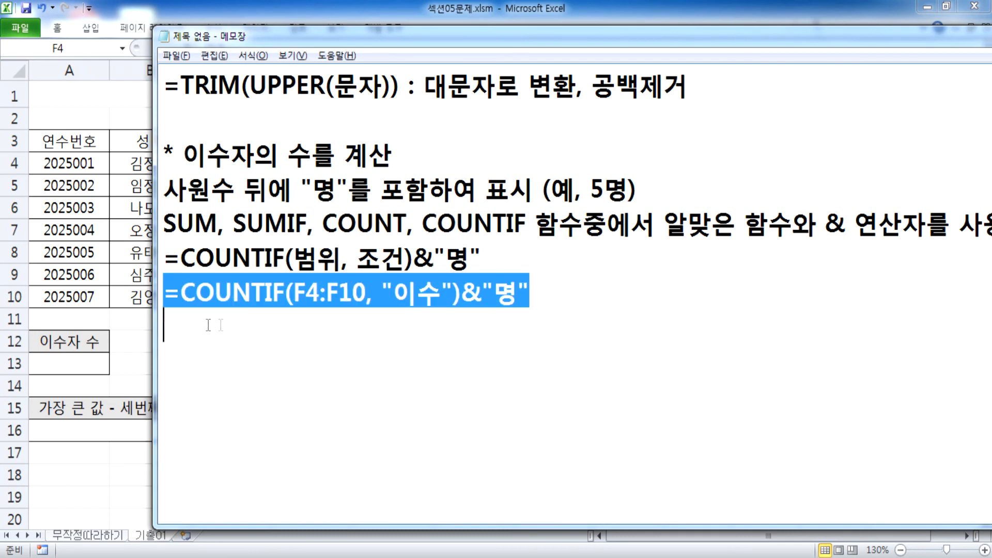
{"action": "key", "text": "ctrl+c"}
{"action": "key", "text": "ctrl+v"}
{"action": "key", "text": "ctrl+v"}
{"action": "left_click_drag", "start_coordinate": [381, 327], "coordinate": [453, 328]}
{"action": "key", "text": "alt+Tab"}
{"action": "key", "text": "alt+Tab"}
{"action": "type", "text": "F4"}
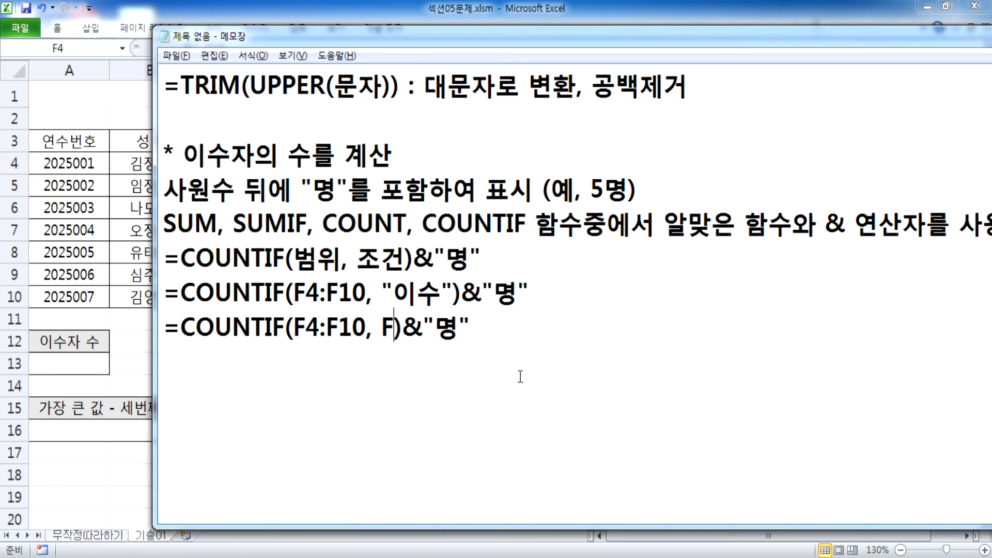
Change the criterion reference in the copied COUNTIF note line to F6 after a look at the sheet
{"action": "key", "text": "alt"}
{"action": "key", "text": "alt+Tab"}
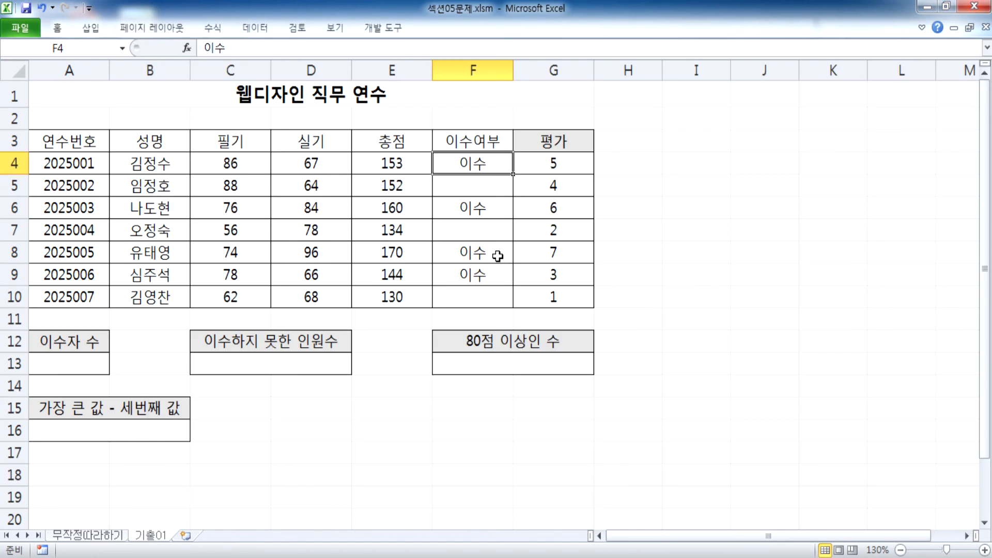
{"action": "key", "text": "alt+Tab"}
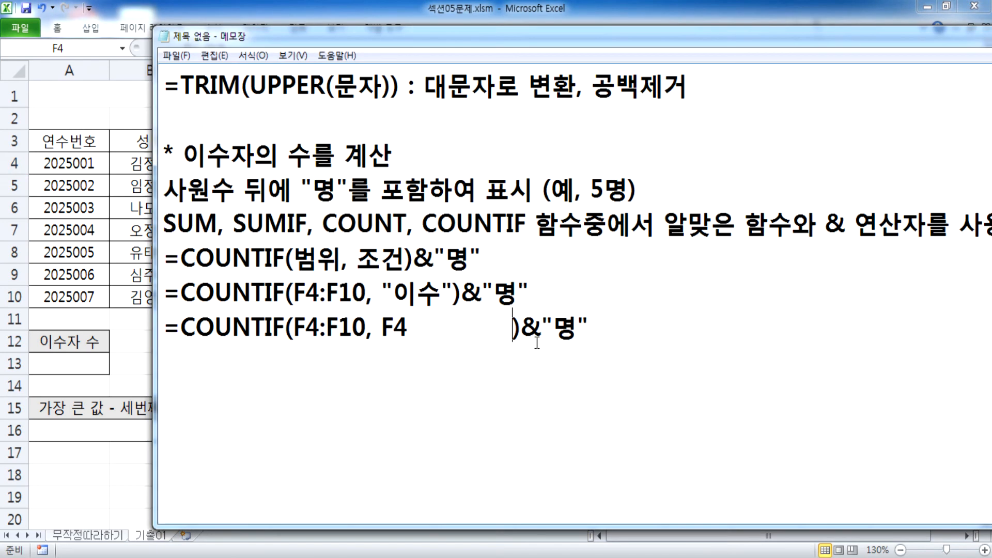
{"action": "key", "text": "BackSpace"}
{"action": "type", "text": "6"}
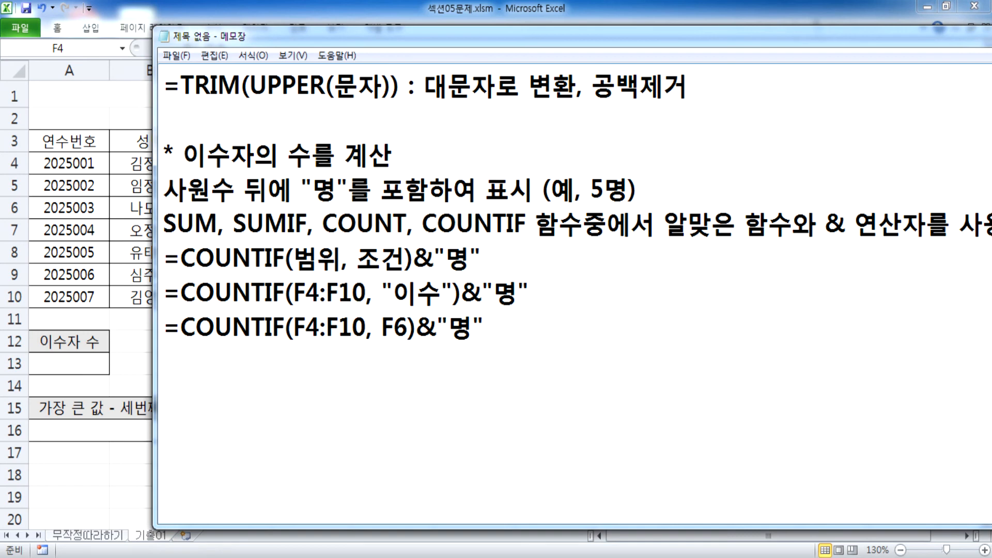
On the Excel sheet, try overwriting cell F6 with 삼수 and clearing it, restoring its entry each time
{"action": "key", "text": "alt+Tab"}
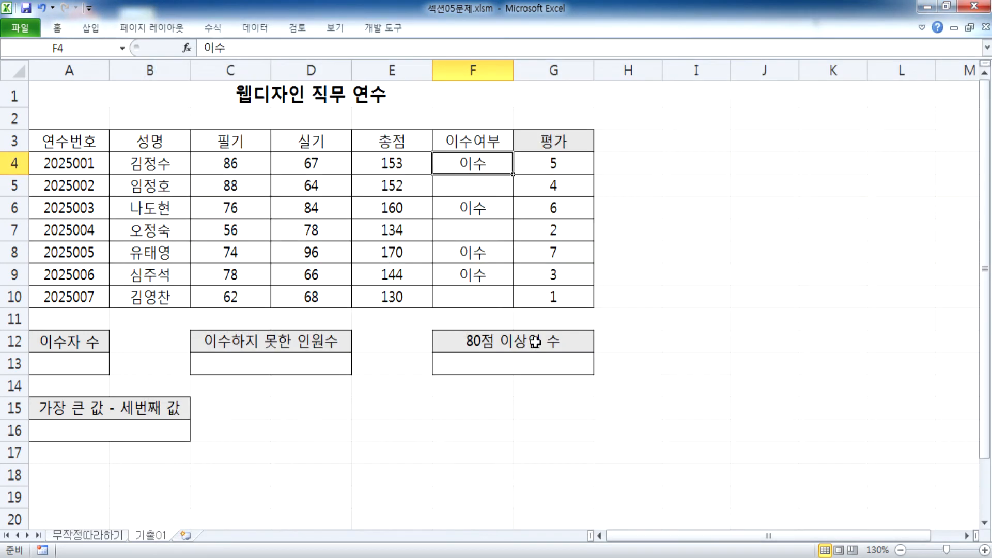
{"action": "left_click", "coordinate": [459, 208]}
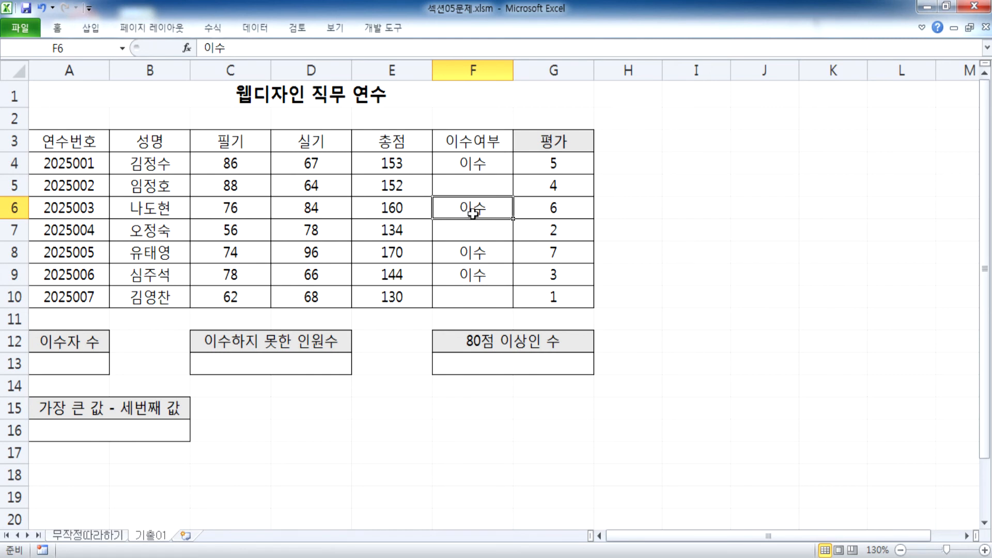
{"action": "type", "text": "TKA"}
{"action": "key", "text": "Escape"}
{"action": "type", "text": "ㅅ하"}
{"action": "key", "text": "BackSpace"}
{"action": "key", "text": "BackSpace"}
{"action": "type", "text": "삼수"}
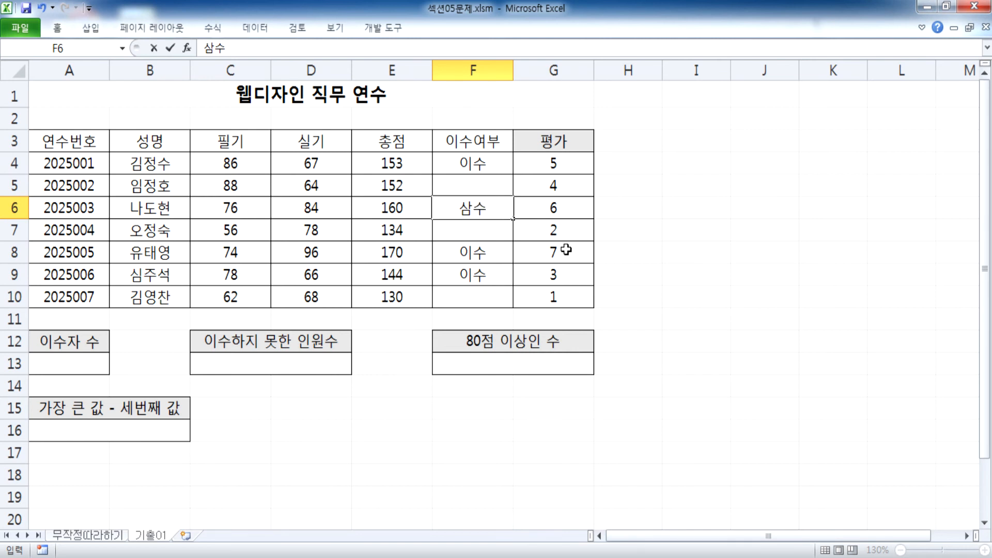
{"action": "key", "text": "Escape"}
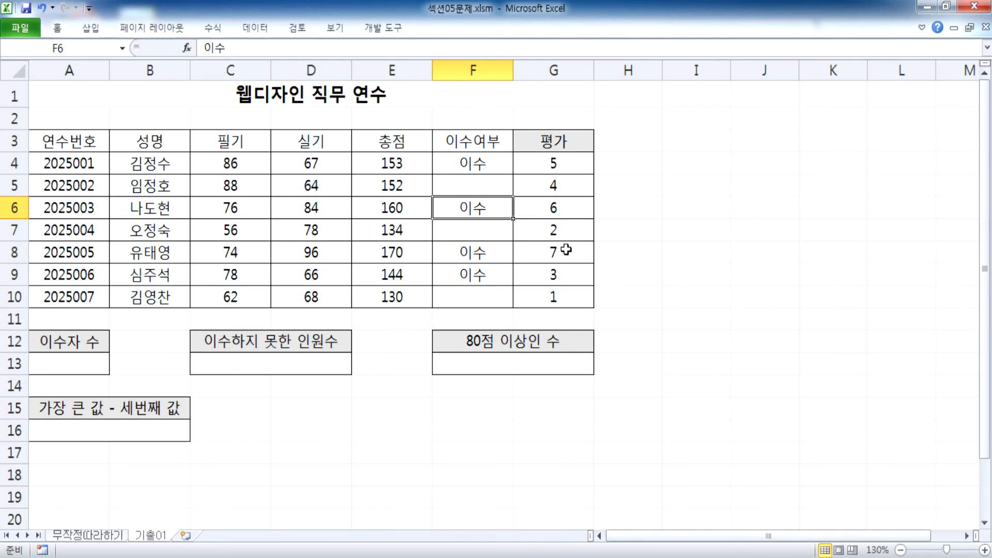
{"action": "key", "text": "Delete"}
{"action": "key", "text": "ctrl+z"}
Examine the 이수 entries in cells F8, F9, F4 and F6 as possible criterion cells
{"action": "left_click", "coordinate": [464, 251]}
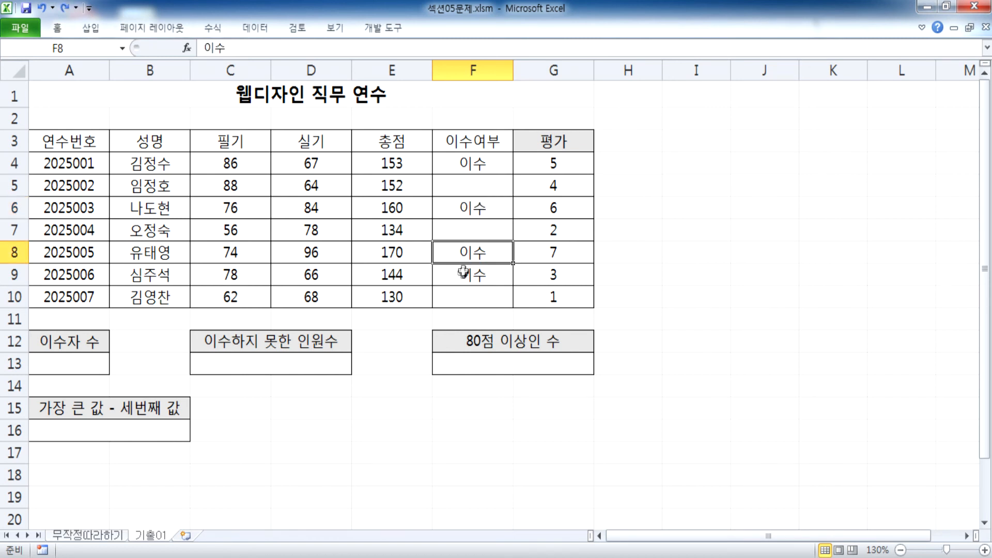
{"action": "left_click", "coordinate": [461, 275]}
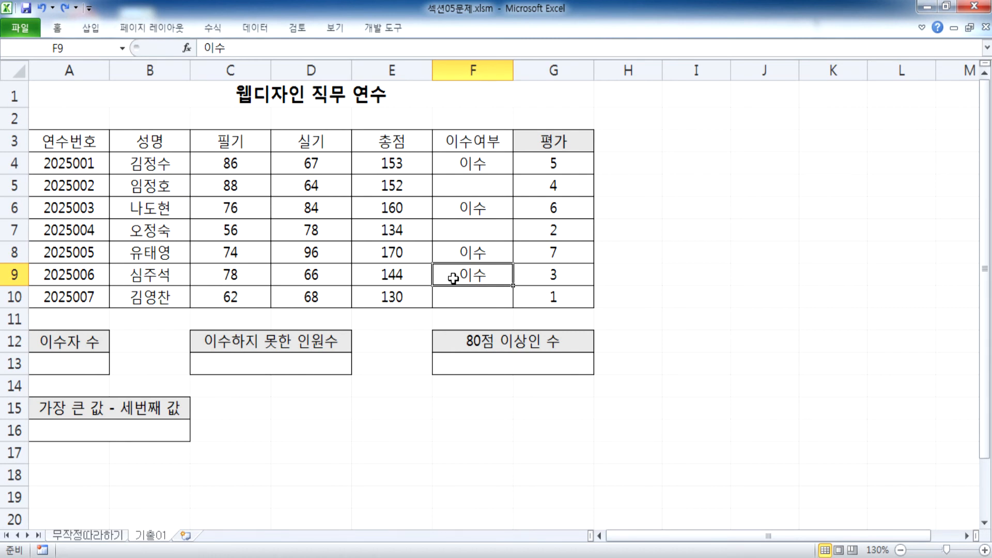
{"action": "left_click", "coordinate": [467, 168]}
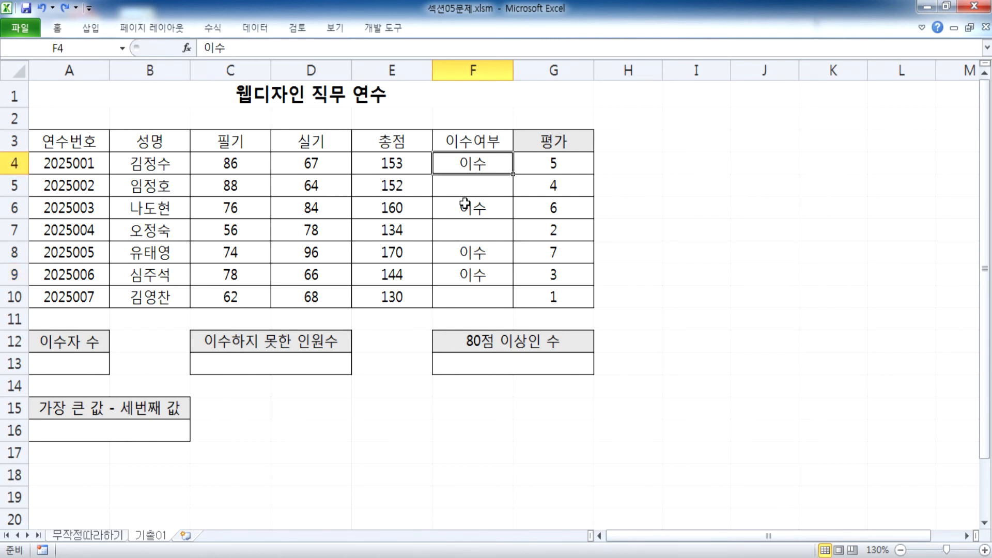
{"action": "left_click", "coordinate": [465, 203]}
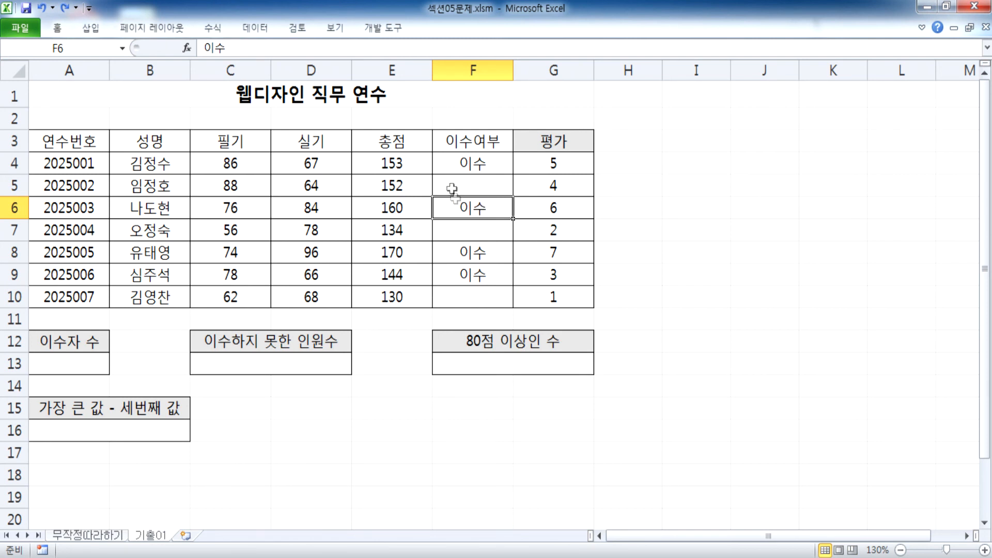
{"action": "left_click", "coordinate": [454, 165]}
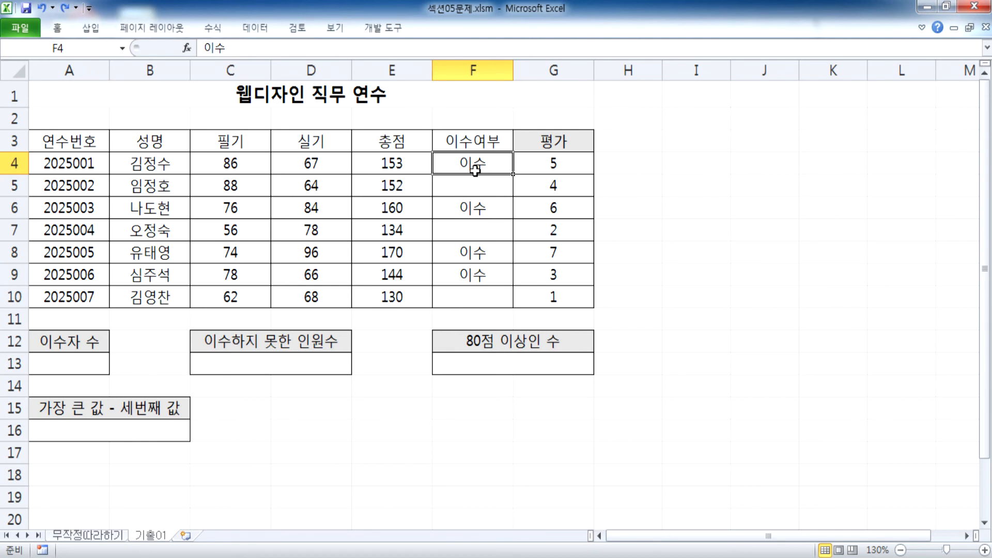
Delete the COUNTIF line with the F6 criterion from the Notepad notes
{"action": "key", "text": "alt+Tab"}
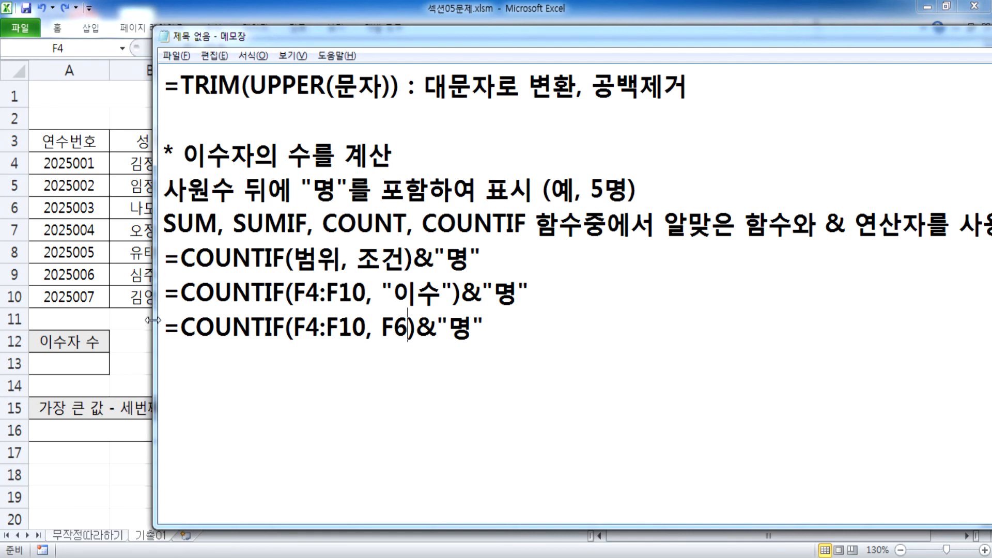
{"action": "left_click_drag", "start_coordinate": [168, 326], "coordinate": [191, 347]}
{"action": "key", "text": "Delete"}
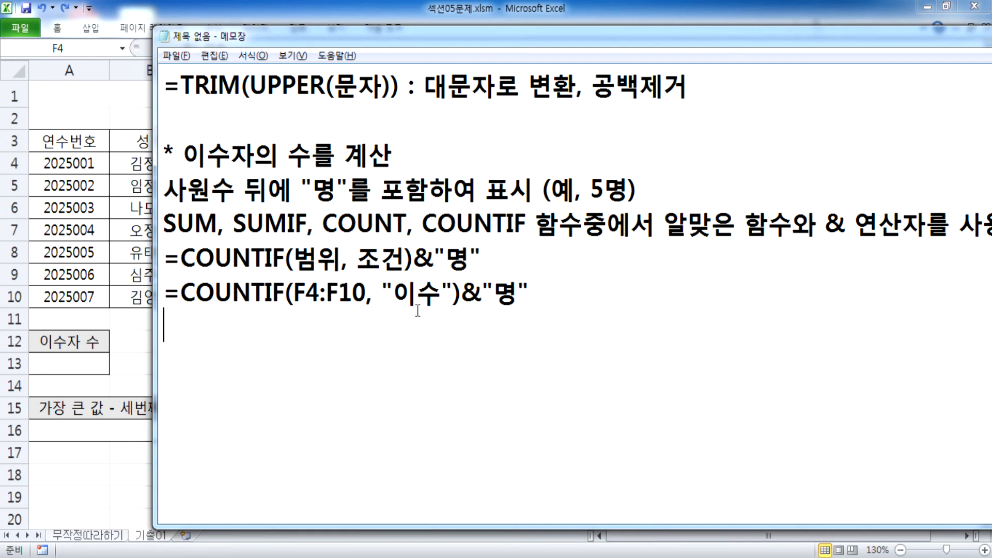
In Excel cell A13 under 이수자 수, start a COUNTIF formula with F4:F10 as its range
{"action": "key", "text": "alt+Tab"}
{"action": "scroll", "coordinate": [304, 313], "scroll_direction": "down", "scroll_amount": 1}
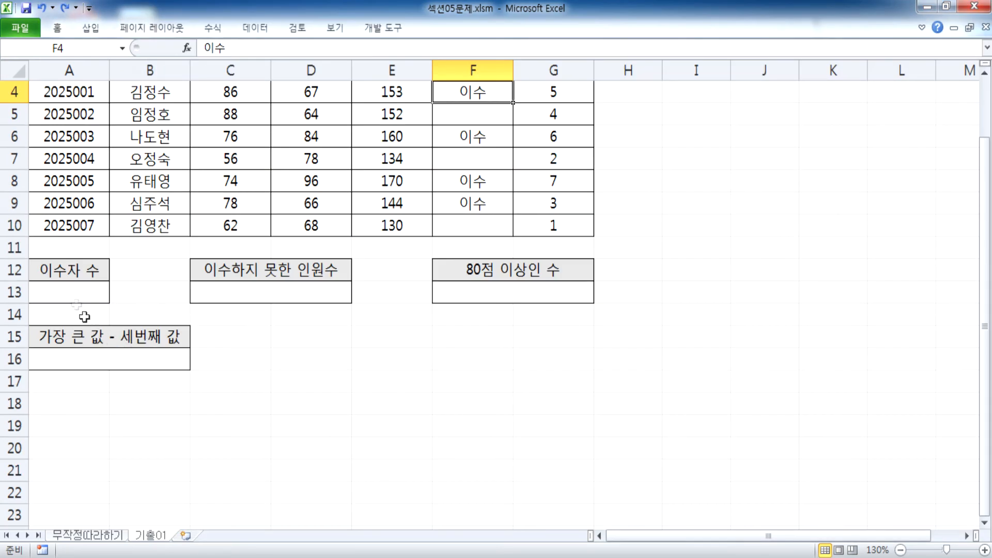
{"action": "left_click", "coordinate": [74, 294]}
{"action": "type", "text": "=COUN"}
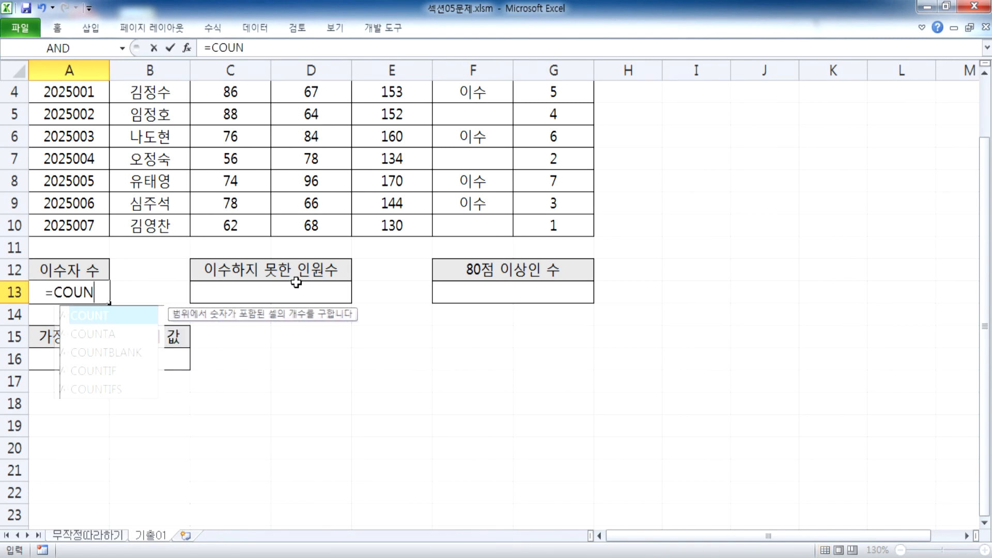
{"action": "type", "text": "TIF("}
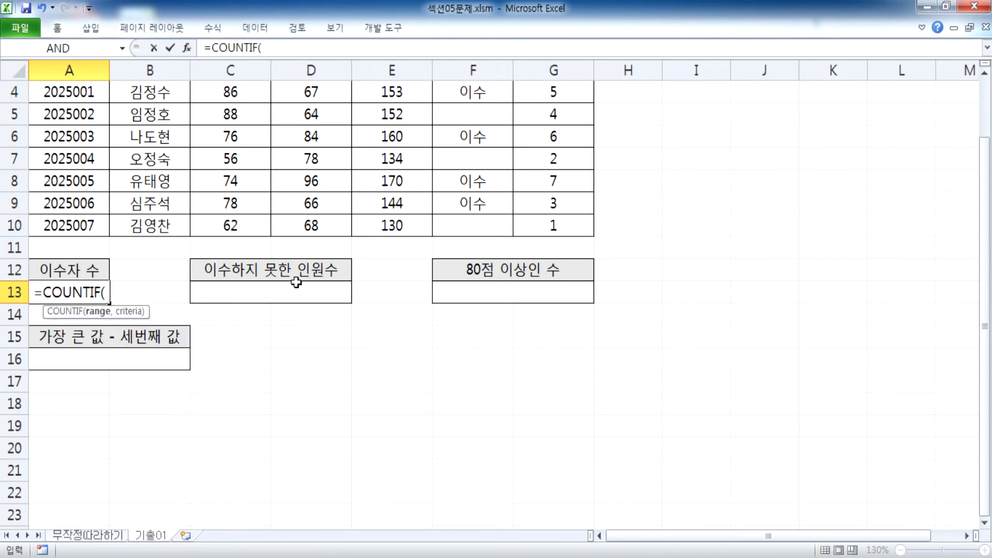
{"action": "scroll", "coordinate": [413, 248], "scroll_direction": "up", "scroll_amount": 1}
{"action": "left_click_drag", "start_coordinate": [453, 161], "coordinate": [460, 293]}
{"action": "scroll", "coordinate": [450, 244], "scroll_direction": "down", "scroll_amount": 2}
{"action": "type", "text": ","}
Try cell F4 as the criterion of the COUNTIF formula and remove the reference
{"action": "scroll", "coordinate": [468, 276], "scroll_direction": "up", "scroll_amount": 2}
{"action": "left_click", "coordinate": [478, 163]}
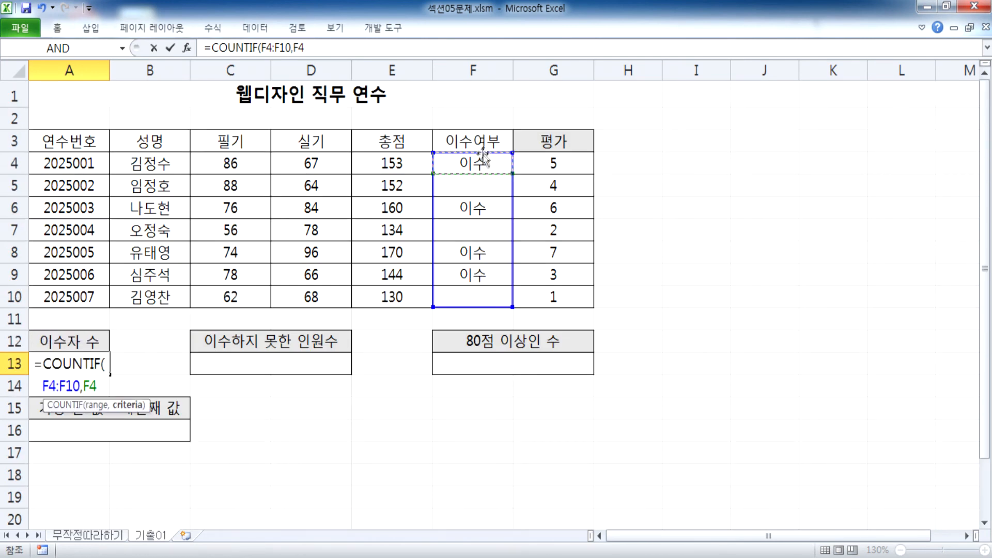
{"action": "key", "text": "BackSpace"}
{"action": "key", "text": "BackSpace"}
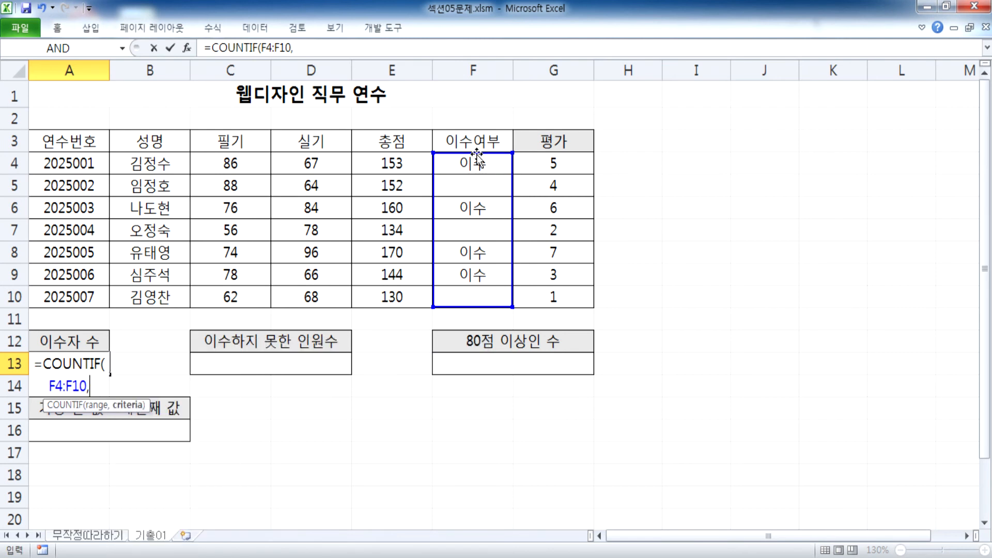
Complete the COUNTIF formula in A13 with the text criterion "이수"
{"action": "type", "text": "\"이수"}
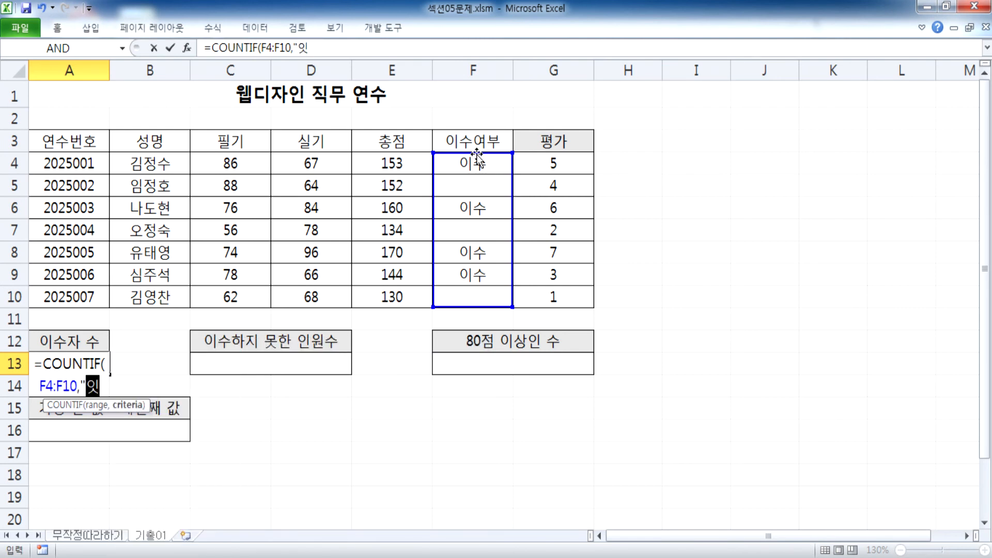
{"action": "type", "text": "\""}
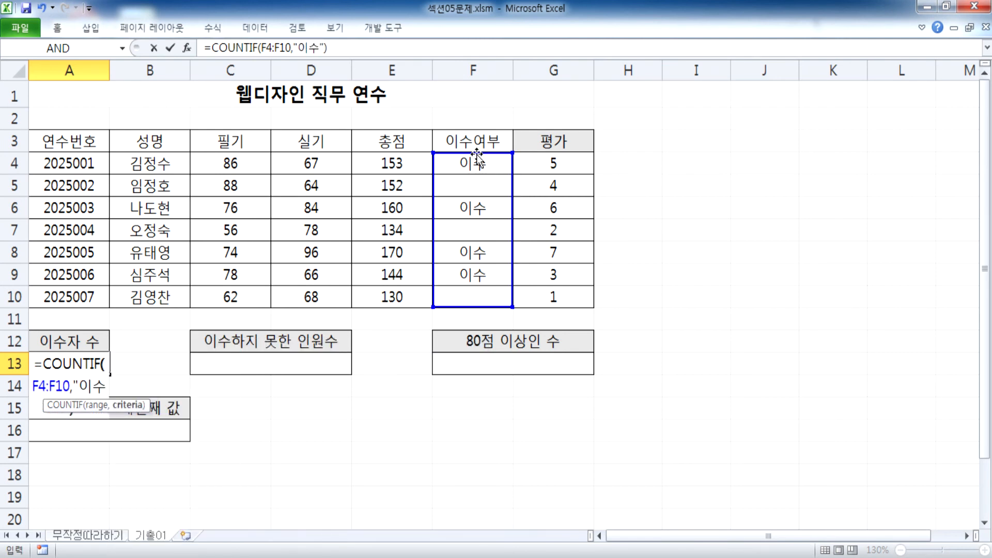
{"action": "key", "text": "Return"}
Append &"명" to the COUNTIF formula in A13 and reselect the cell to check it
{"action": "left_click", "coordinate": [77, 362]}
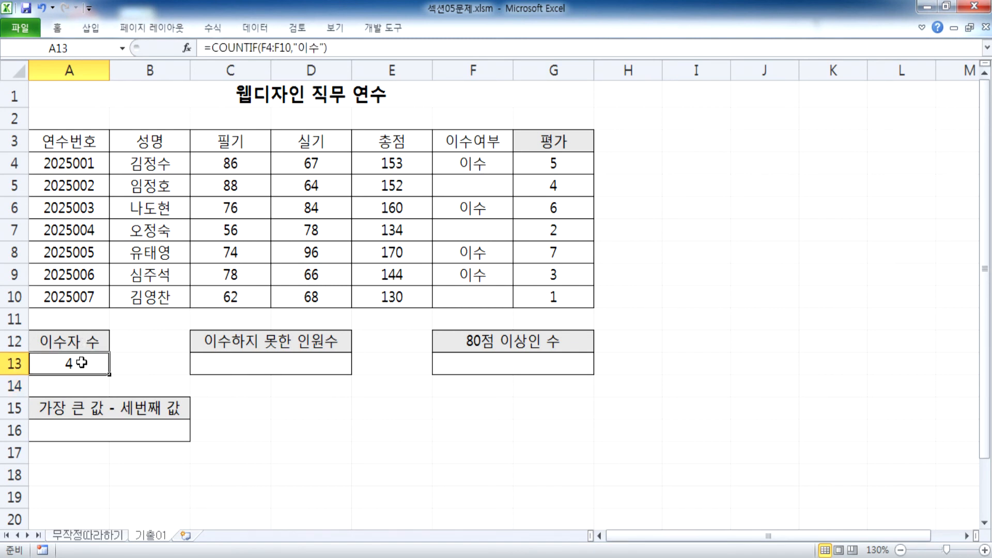
{"action": "scroll", "coordinate": [133, 321], "scroll_direction": "down", "scroll_amount": 2}
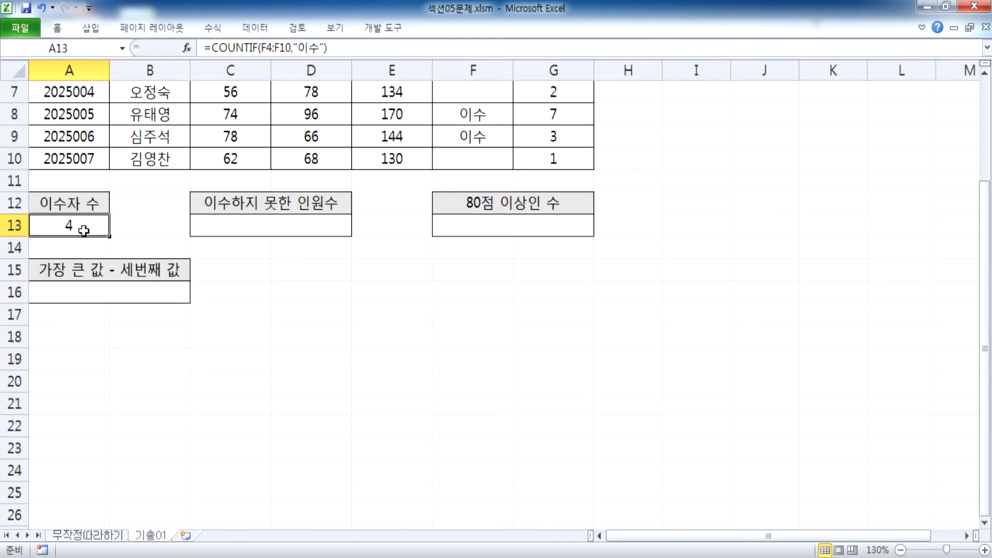
{"action": "key", "text": "F2"}
{"action": "type", "text": "&\"명"}
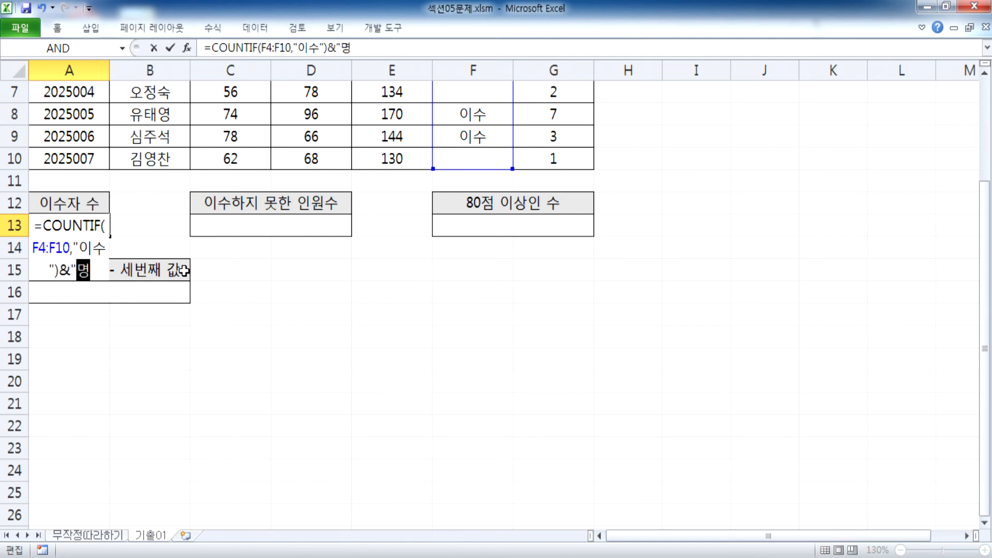
{"action": "type", "text": "\""}
{"action": "key", "text": "Return"}
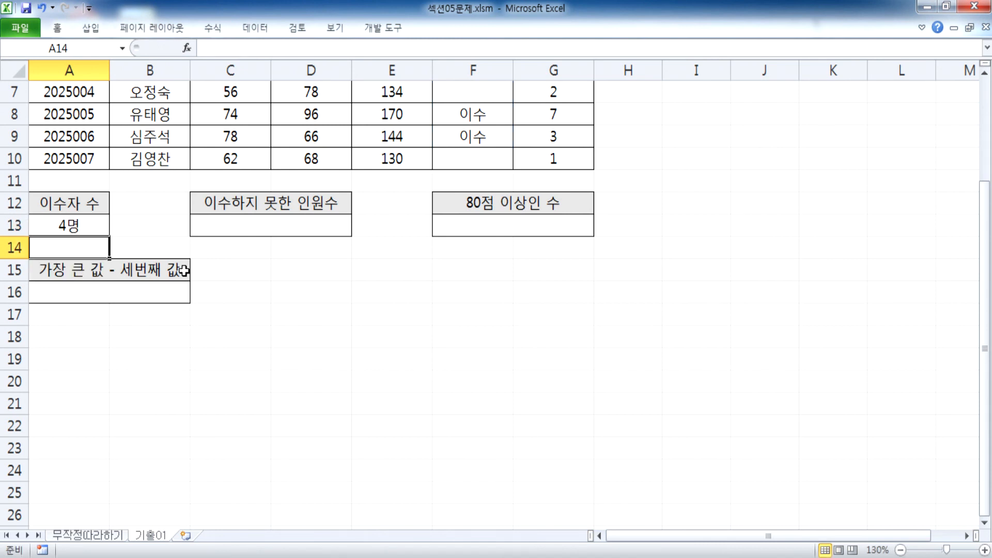
{"action": "left_click", "coordinate": [67, 226]}
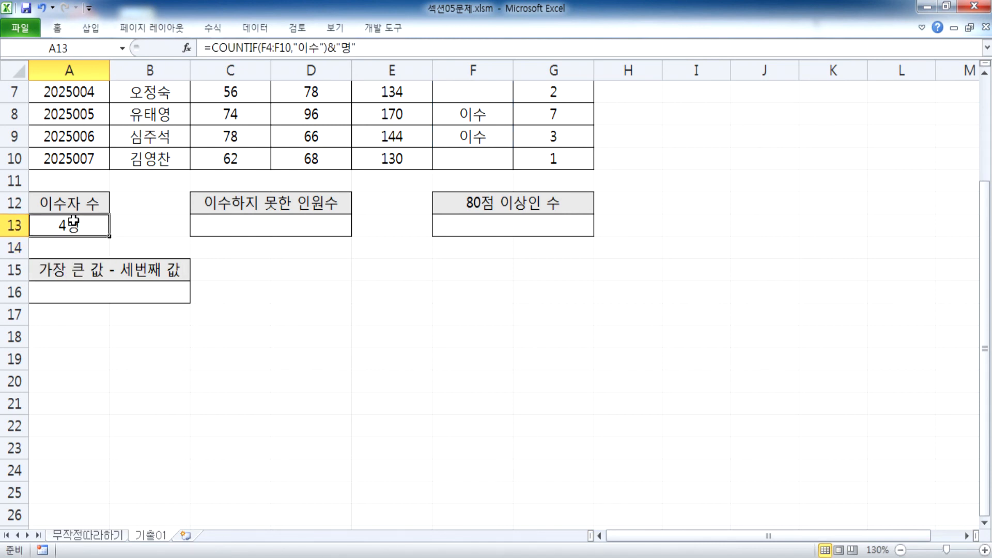
In Excel cell C13 under 이수하지 못한 인원수, start a COUNTBLANK formula
{"action": "key", "text": "alt+Tab"}
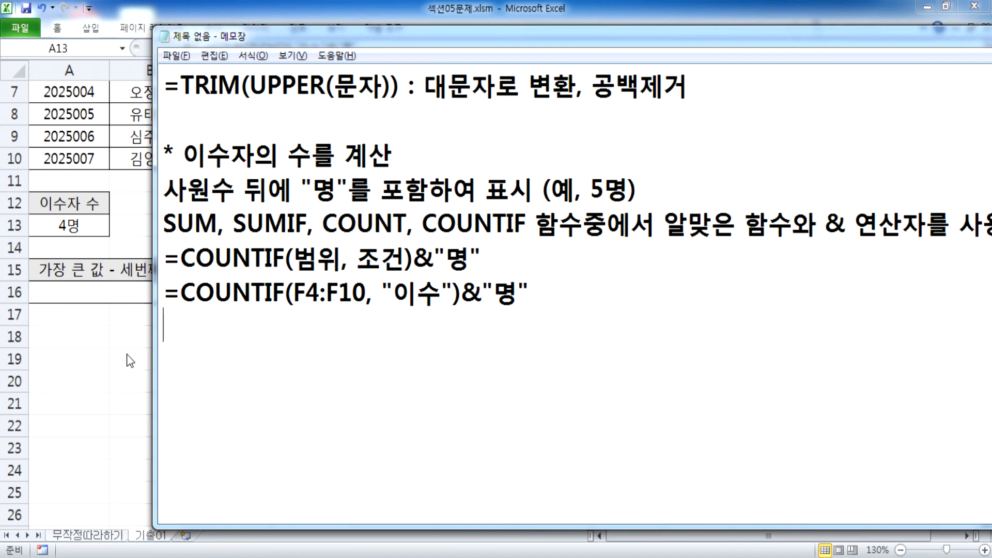
{"action": "key", "text": "alt+Tab"}
{"action": "left_click", "coordinate": [231, 225]}
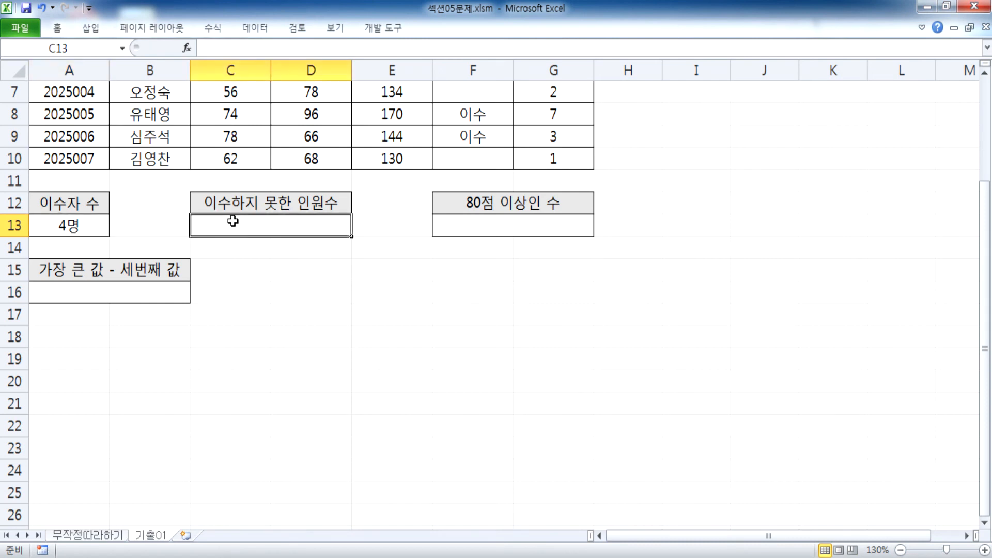
{"action": "scroll", "coordinate": [338, 246], "scroll_direction": "up", "scroll_amount": 2}
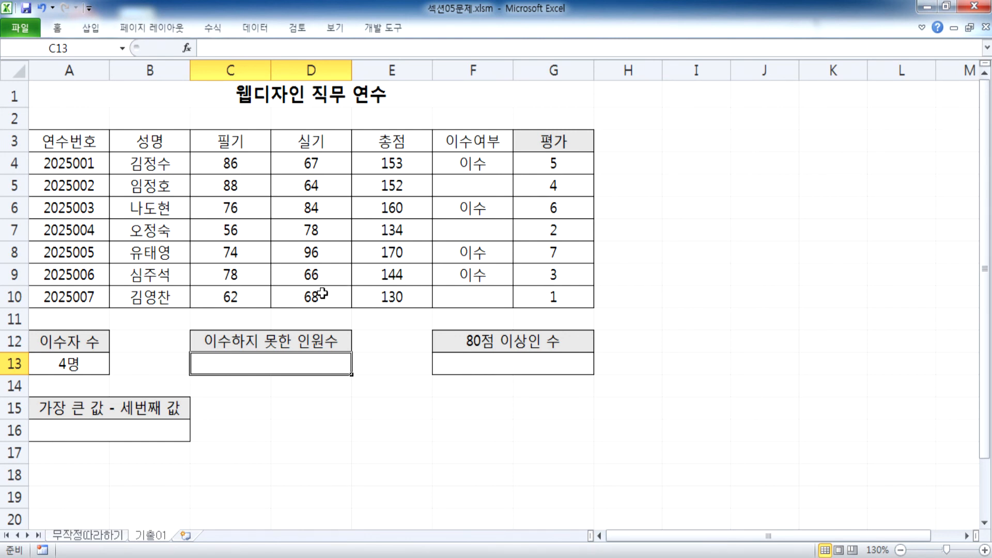
{"action": "type", "text": "=COUNT"}
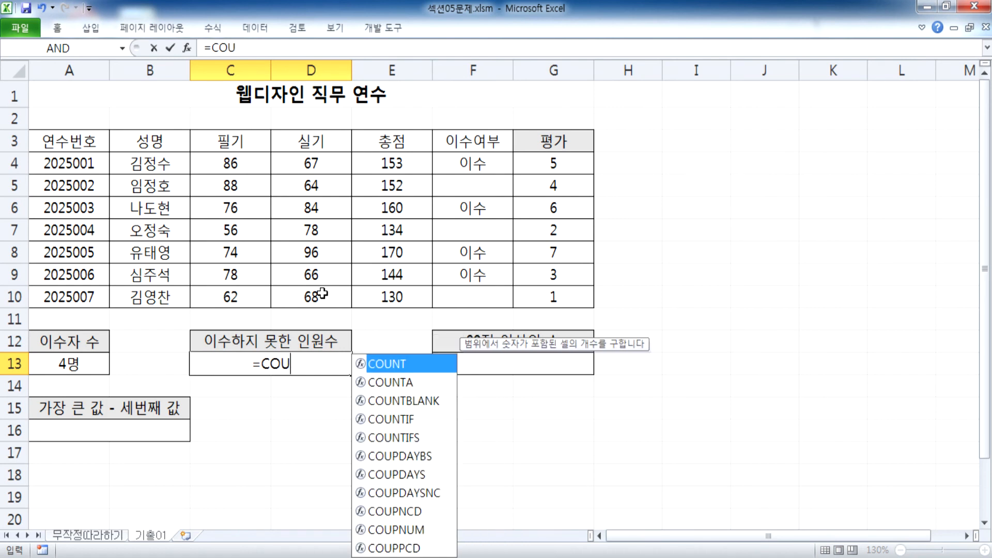
{"action": "key", "text": "Down"}
{"action": "key", "text": "Down"}
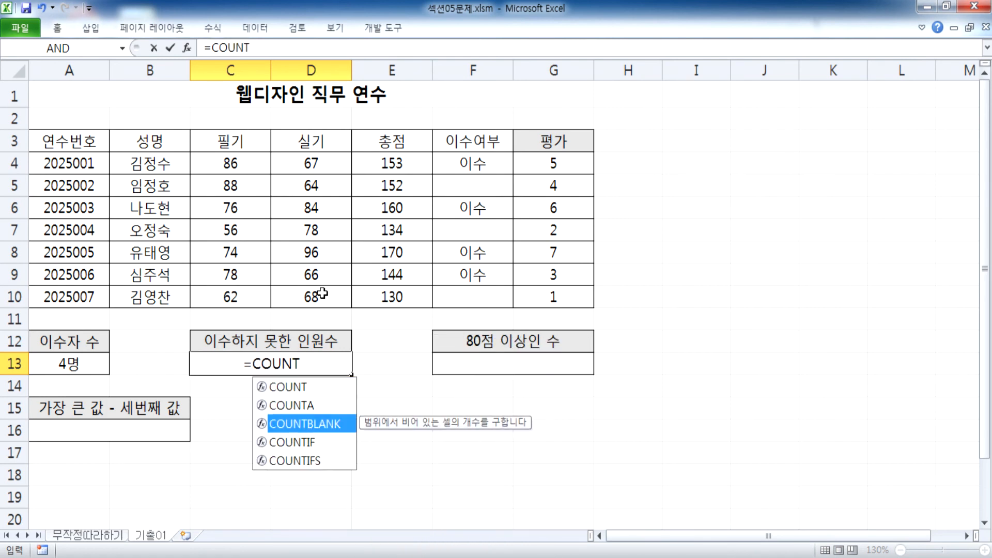
{"action": "key", "text": "Tab"}
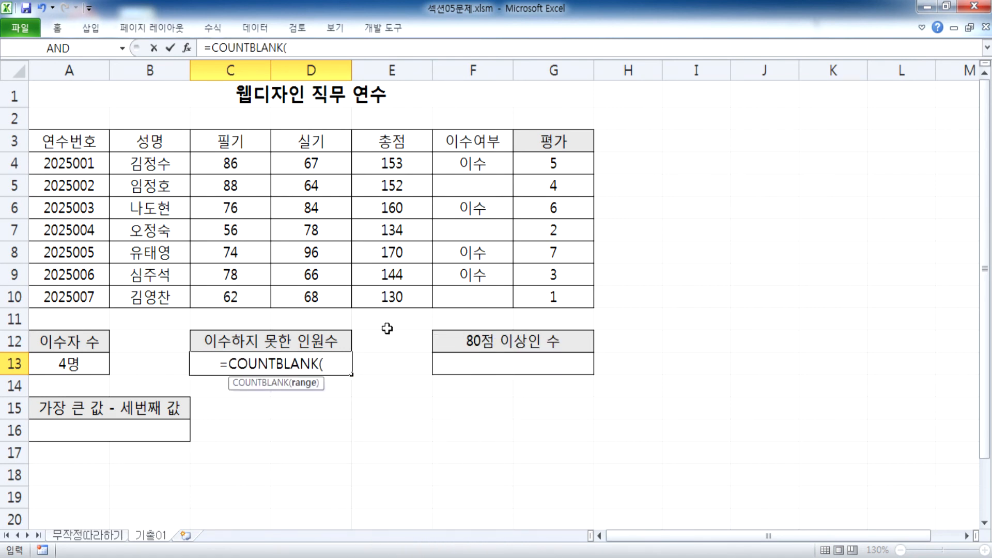
Complete the COUNTBLANK formula in C13 with the range F4:F10, append &"명", and reselect the cell
{"action": "left_click", "coordinate": [457, 163]}
{"action": "left_click_drag", "start_coordinate": [457, 163], "coordinate": [452, 291]}
{"action": "type", "text": ")&"}
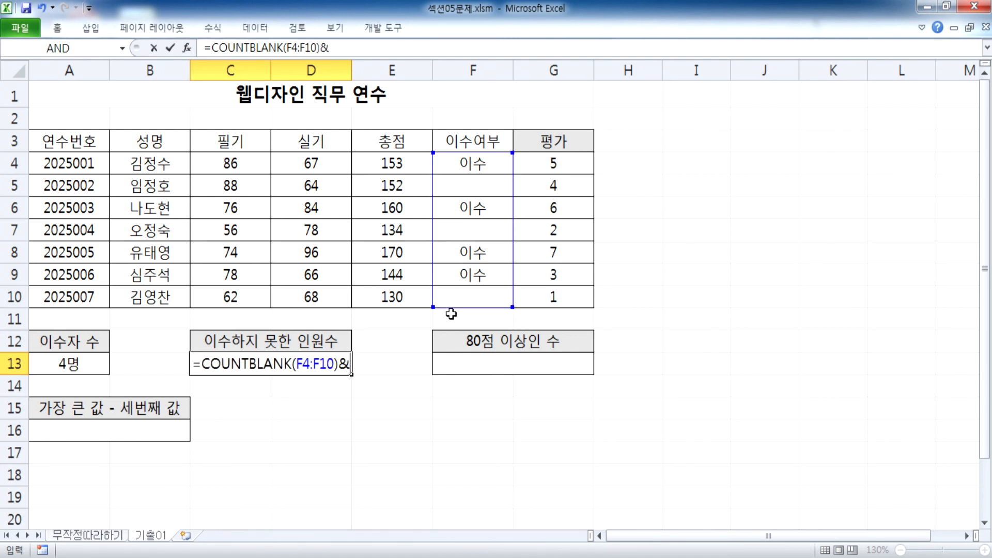
{"action": "type", "text": "\"명\""}
{"action": "key", "text": "Return"}
{"action": "key", "text": "Up"}
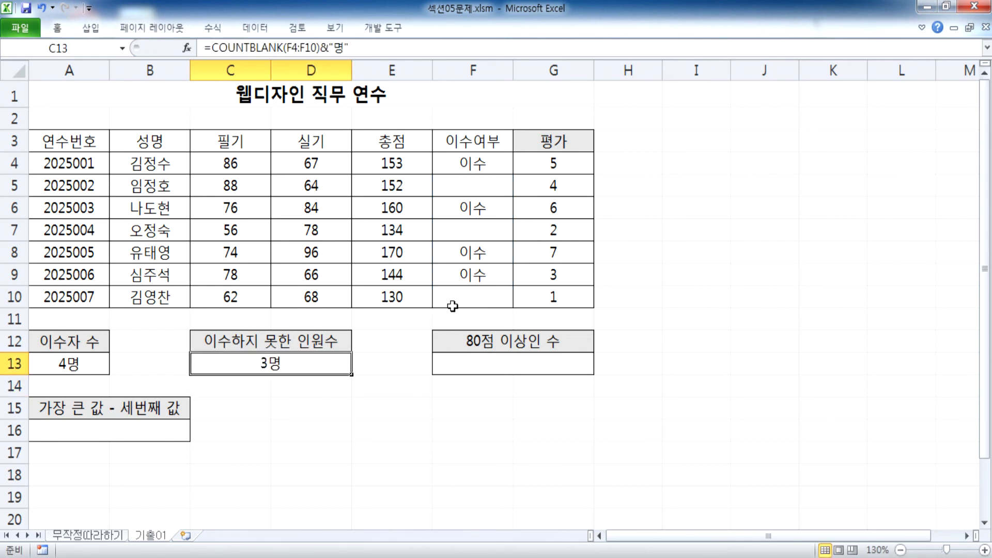
Copy the COUNTBLANK formula from C13 into the Notepad notes and separate it from the COUNTIF line above with a blank line
{"action": "scroll", "coordinate": [451, 310], "scroll_direction": "down", "scroll_amount": 1}
{"action": "left_click_drag", "start_coordinate": [360, 52], "coordinate": [204, 48]}
{"action": "key", "text": "ctrl+c"}
{"action": "key", "text": "alt+Tab"}
{"action": "key", "text": "ctrl+v"}
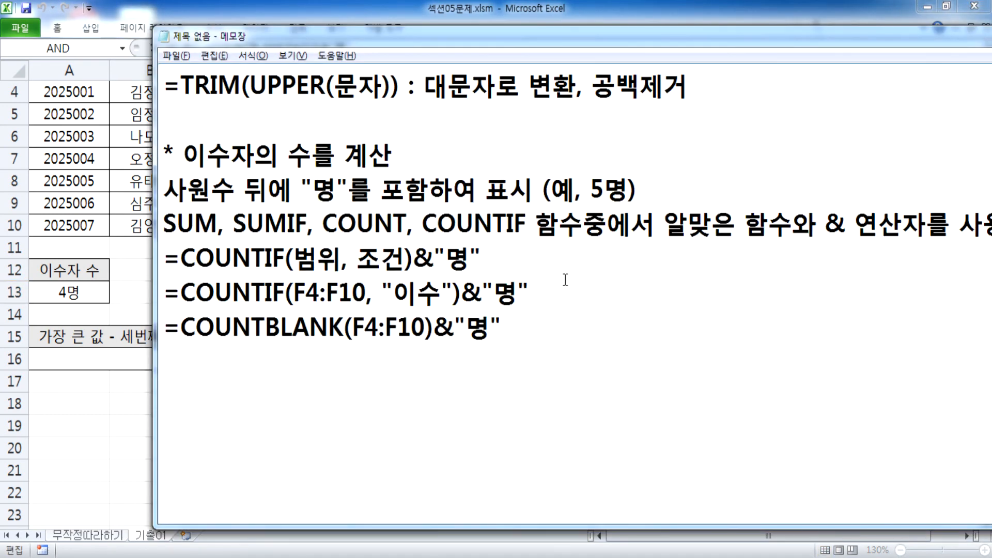
{"action": "left_click", "coordinate": [528, 293]}
{"action": "key", "text": "Return"}
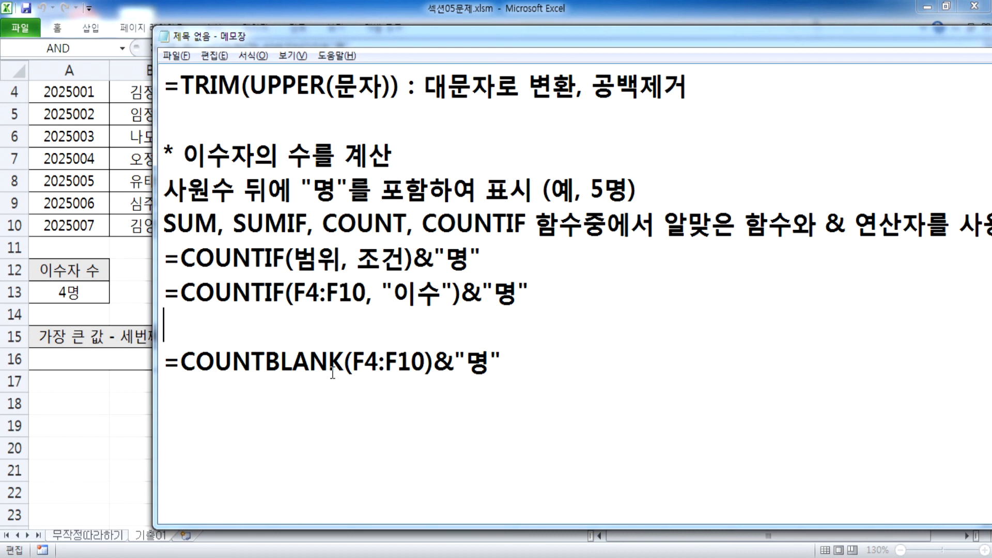
Return to Excel, leave the formula edit, and start a COUNTIF formula in C13 in place of COUNTBLANK
{"action": "key", "text": "alt+Tab"}
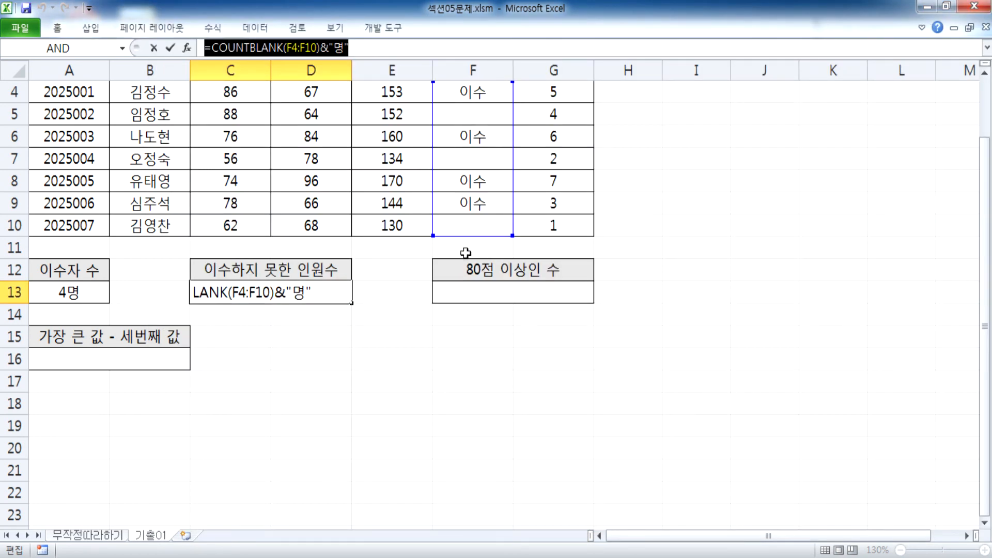
{"action": "key", "text": "ctrl+Return"}
{"action": "key", "text": "alt+Tab"}
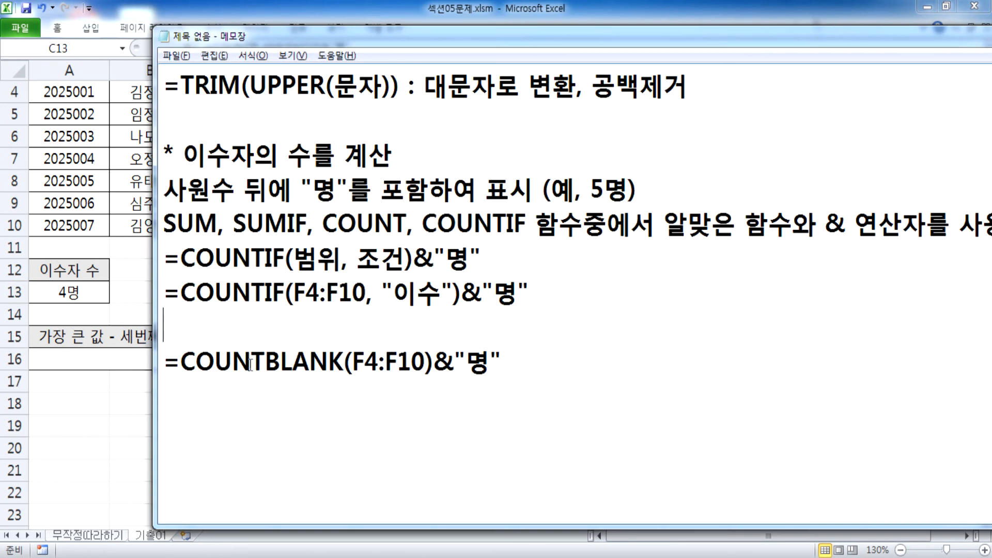
{"action": "key", "text": "alt+Tab"}
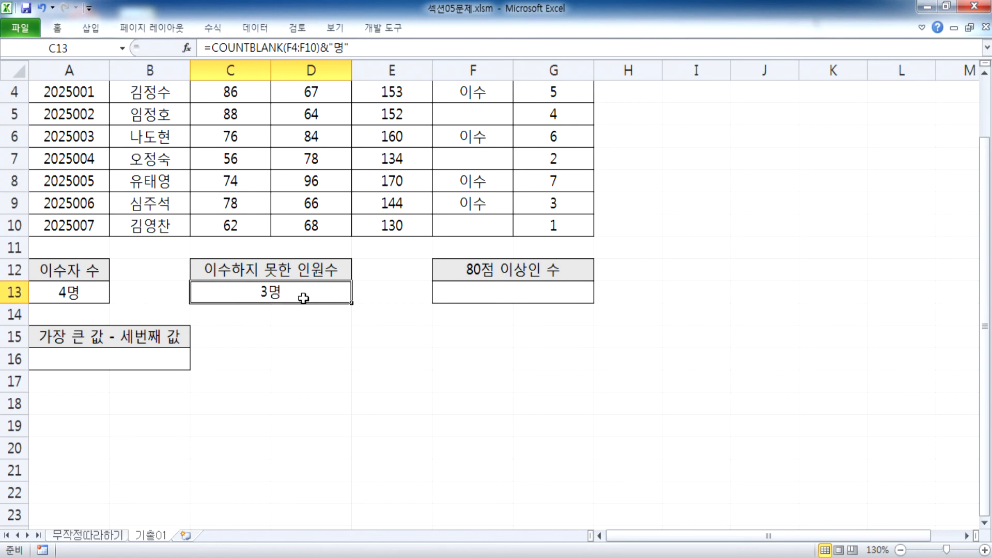
{"action": "type", "text": "=채ㅕㅜ샬"}
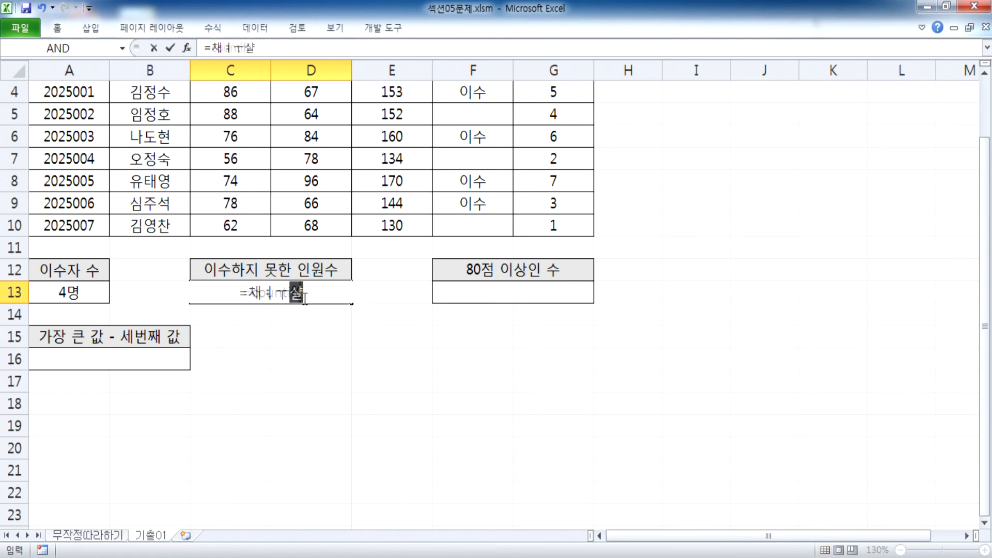
{"action": "type", "text": "("}
Complete the COUNTIF formula in C13 with the range F4:F10 and the empty-text criterion ""
{"action": "scroll", "coordinate": [636, 222], "scroll_direction": "up", "scroll_amount": 1}
{"action": "left_click", "coordinate": [462, 162]}
{"action": "left_click_drag", "start_coordinate": [463, 162], "coordinate": [454, 297]}
{"action": "scroll", "coordinate": [454, 289], "scroll_direction": "down", "scroll_amount": 1}
{"action": "type", "text": ","}
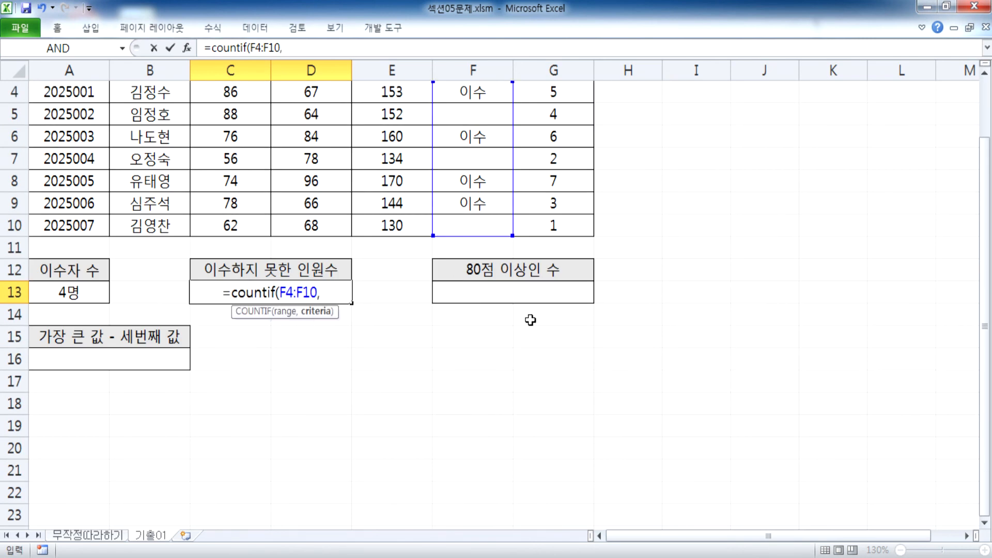
{"action": "type", "text": "\"\""}
{"action": "key", "text": "Return"}
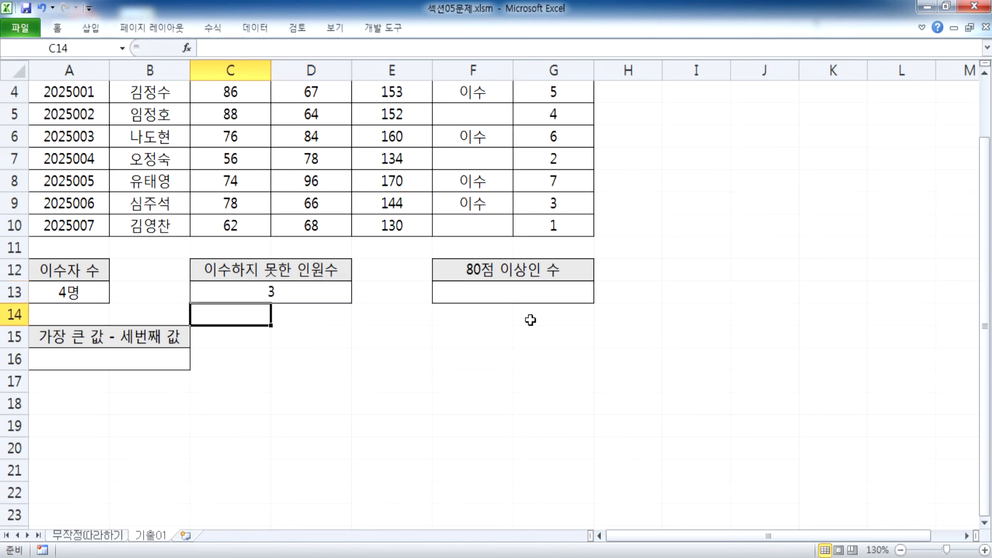
{"action": "key", "text": "Up"}
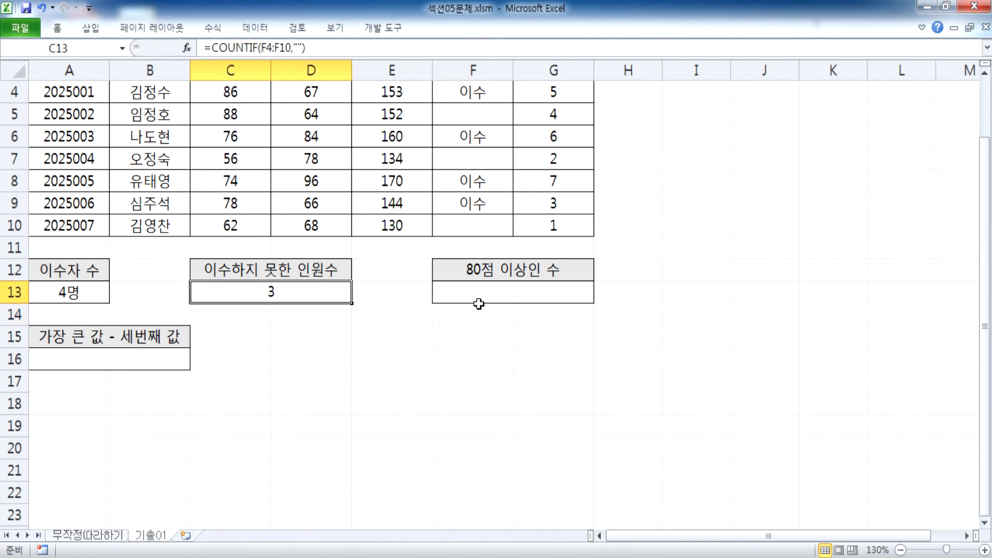
Copy the COUNTIF formula from C13 into Notepad below the COUNTBLANK line and add &"명" to it
{"action": "left_click_drag", "start_coordinate": [314, 48], "coordinate": [155, 46]}
{"action": "key", "text": "ctrl+c"}
{"action": "key", "text": "alt+Tab"}
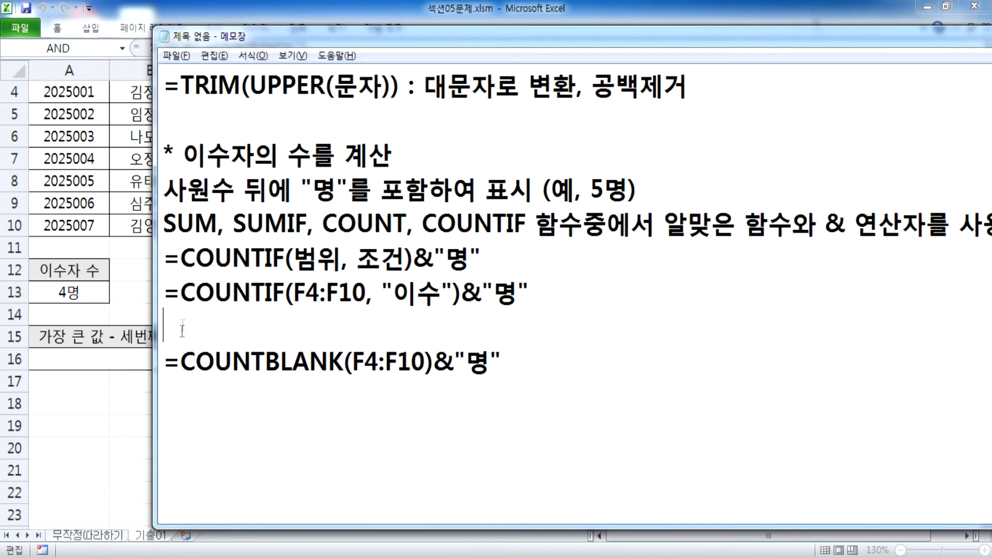
{"action": "left_click", "coordinate": [191, 388]}
{"action": "key", "text": "ctrl+v"}
{"action": "type", "text": "&\"명\""}
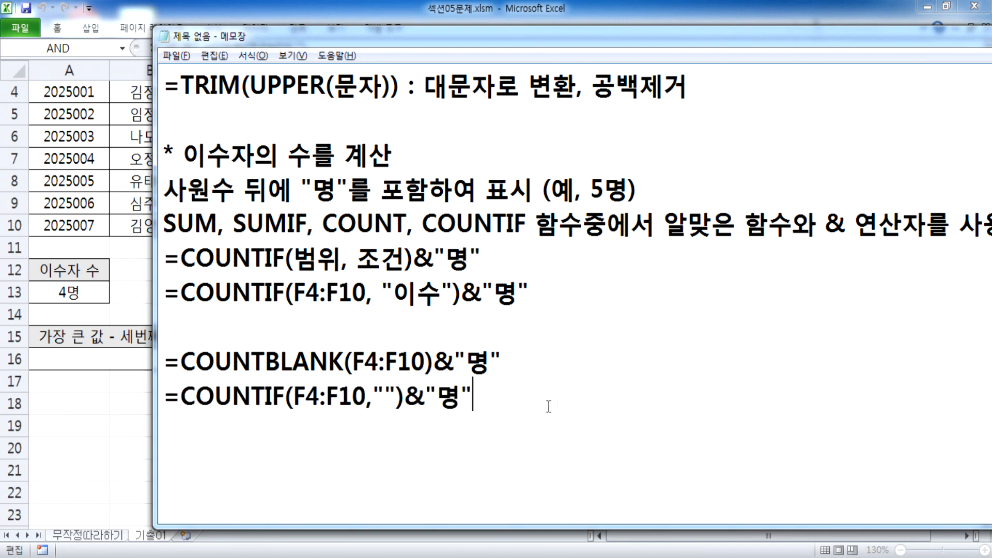
Highlight the empty-text criterion "" in the last COUNTIF line of the Notepad notes to examine it
{"action": "scroll", "coordinate": [557, 403], "scroll_direction": "down", "scroll_amount": 1}
{"action": "left_click", "coordinate": [289, 290]}
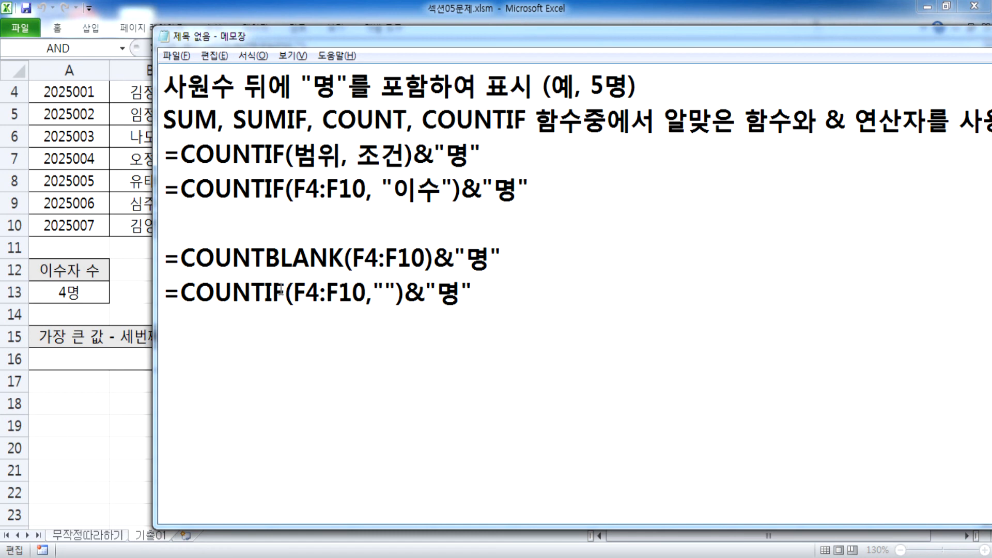
{"action": "left_click_drag", "start_coordinate": [373, 292], "coordinate": [396, 292]}
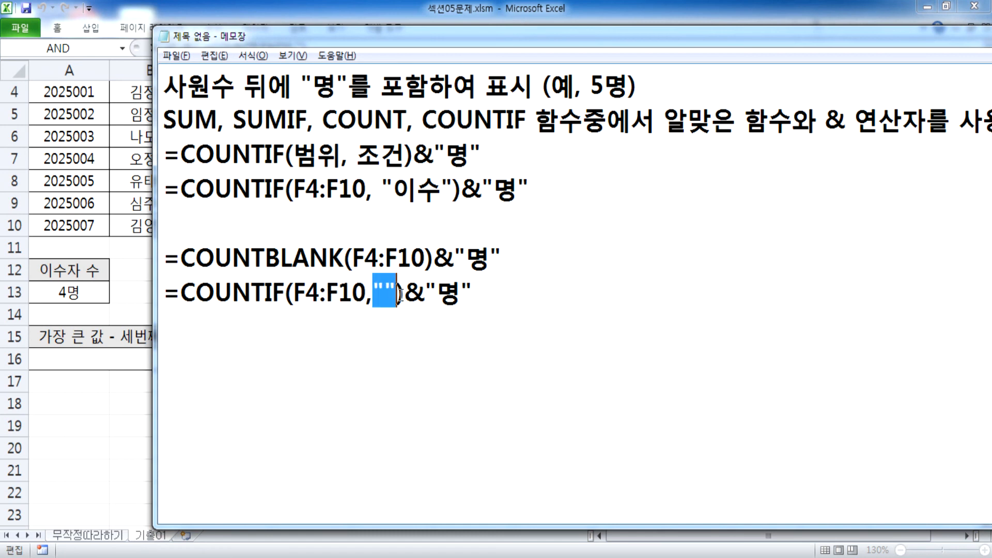
{"action": "left_click", "coordinate": [385, 292]}
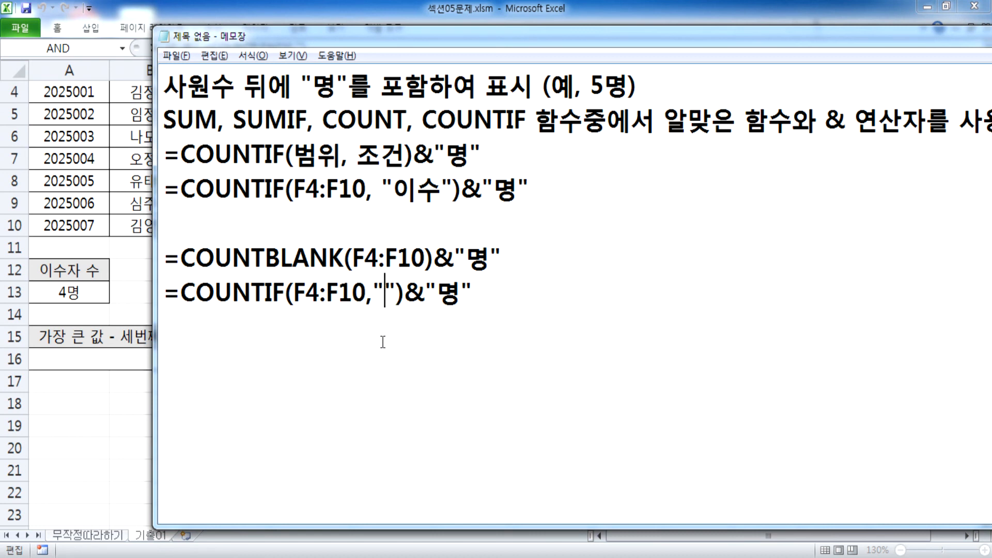
{"action": "key", "text": "shift+Left"}
{"action": "left_click_drag", "start_coordinate": [390, 292], "coordinate": [397, 295]}
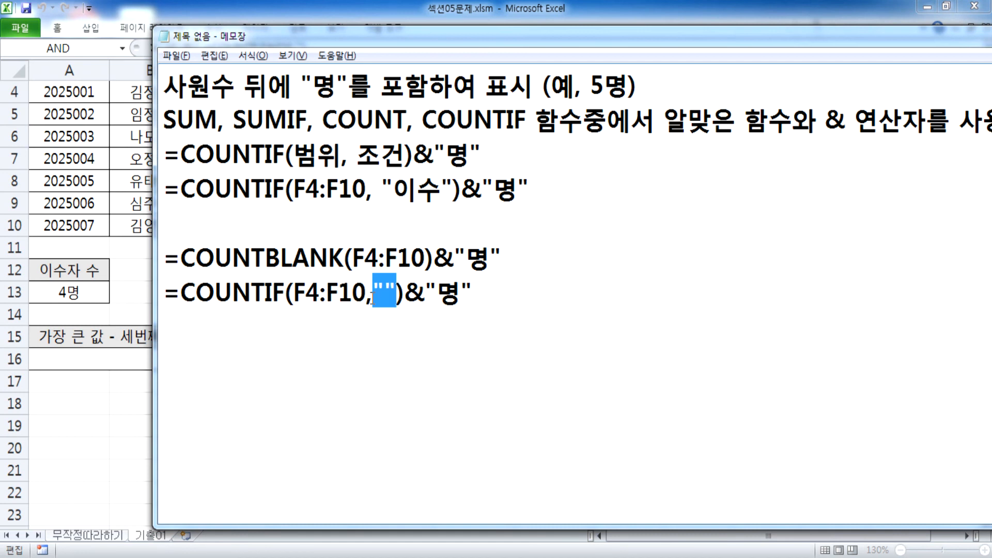
{"action": "left_click", "coordinate": [392, 320]}
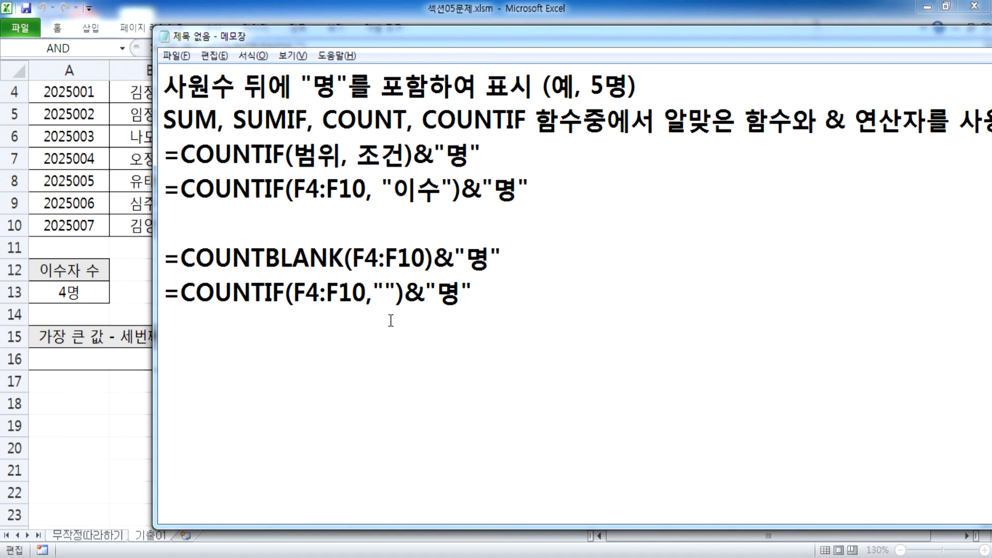
Try spaces between the criterion's quotation marks in the last Notepad COUNTIF line and remove them
{"action": "left_click", "coordinate": [386, 293]}
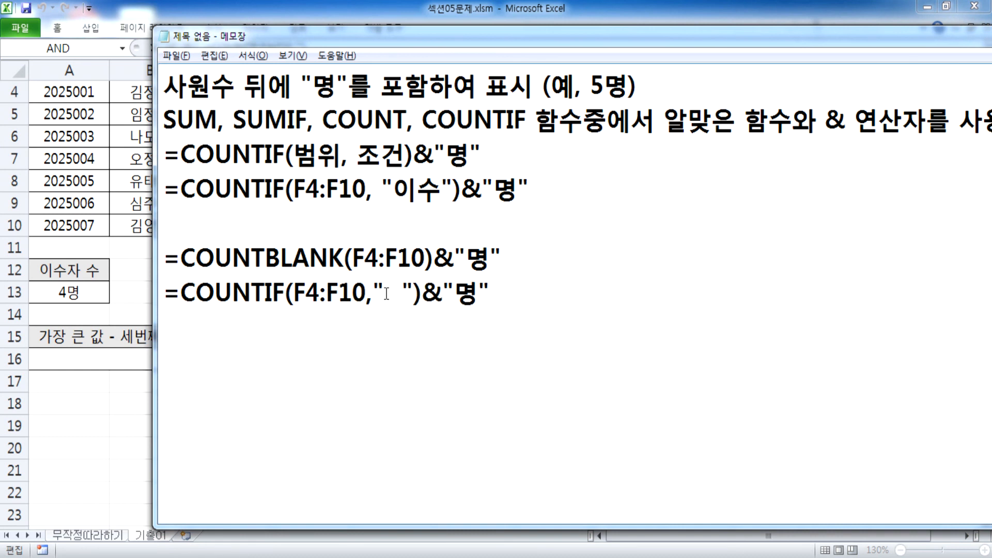
{"action": "left_click_drag", "start_coordinate": [385, 293], "coordinate": [404, 294]}
{"action": "key", "text": "BackSpace"}
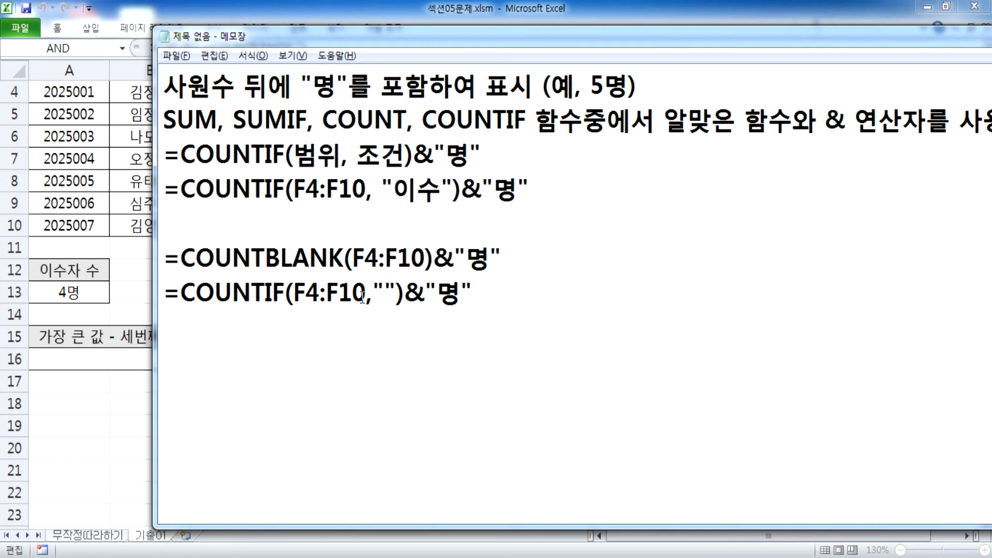
Back in Excel, append &"명" to the COUNTIF formula in C13 and reselect the cell
{"action": "key", "text": "alt+Tab"}
{"action": "type", "text": "=COUNTIF(F4:F10,\"\")"}
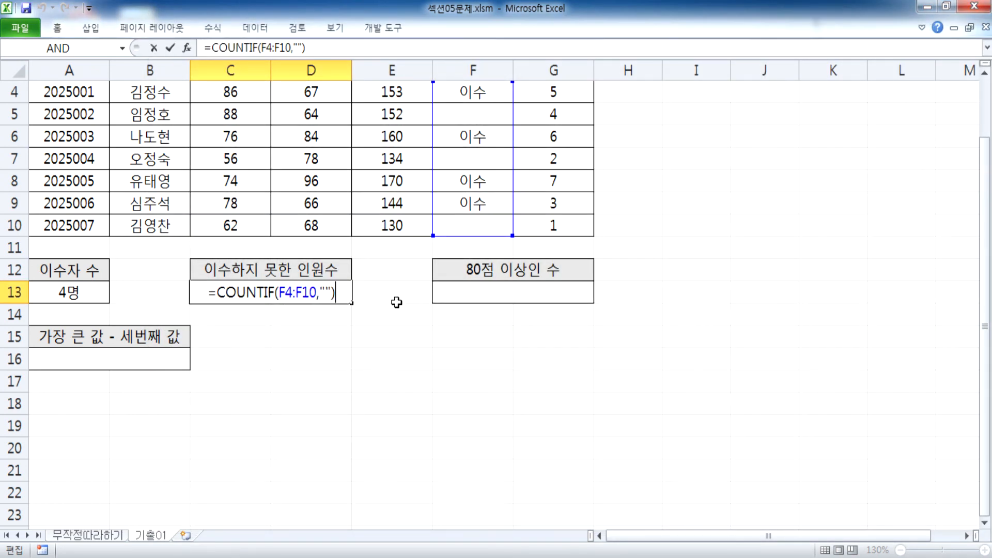
{"action": "type", "text": "&\"AU"}
{"action": "key", "text": "BackSpace"}
{"action": "key", "text": "BackSpace"}
{"action": "key", "text": "Hangul"}
{"action": "type", "text": "며ㅇ\""}
{"action": "key", "text": "Return"}
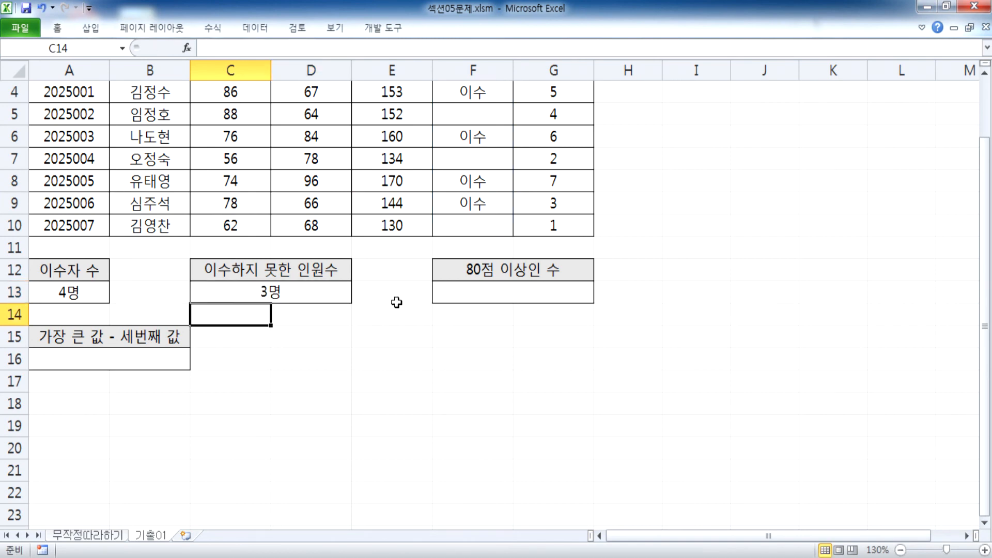
{"action": "left_click", "coordinate": [279, 292]}
Test the count in C13 by entering ef in cell F5, and clear F5 again
{"action": "scroll", "coordinate": [388, 316], "scroll_direction": "up", "scroll_amount": 1}
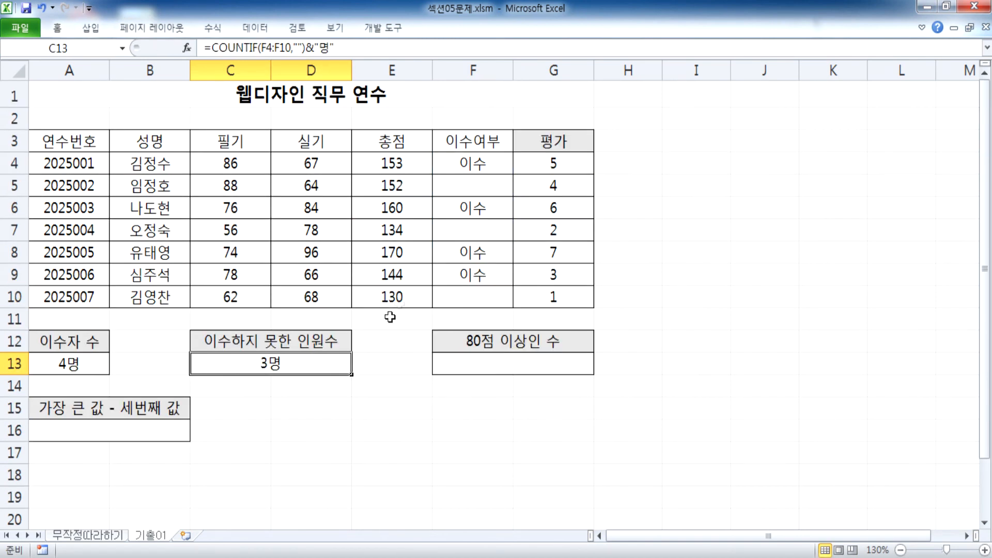
{"action": "left_click", "coordinate": [458, 185]}
{"action": "type", "text": "ef"}
{"action": "left_click", "coordinate": [646, 270]}
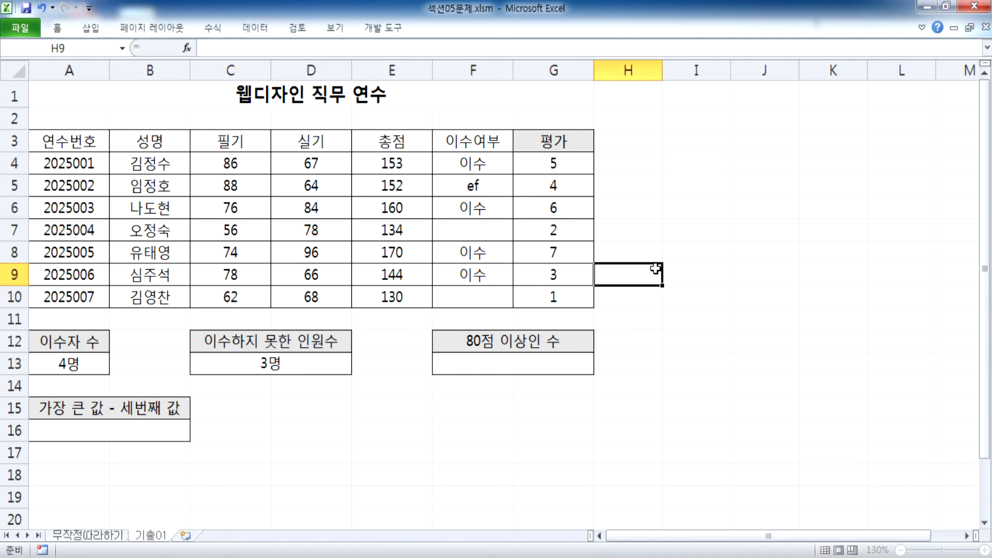
{"action": "left_click", "coordinate": [499, 190]}
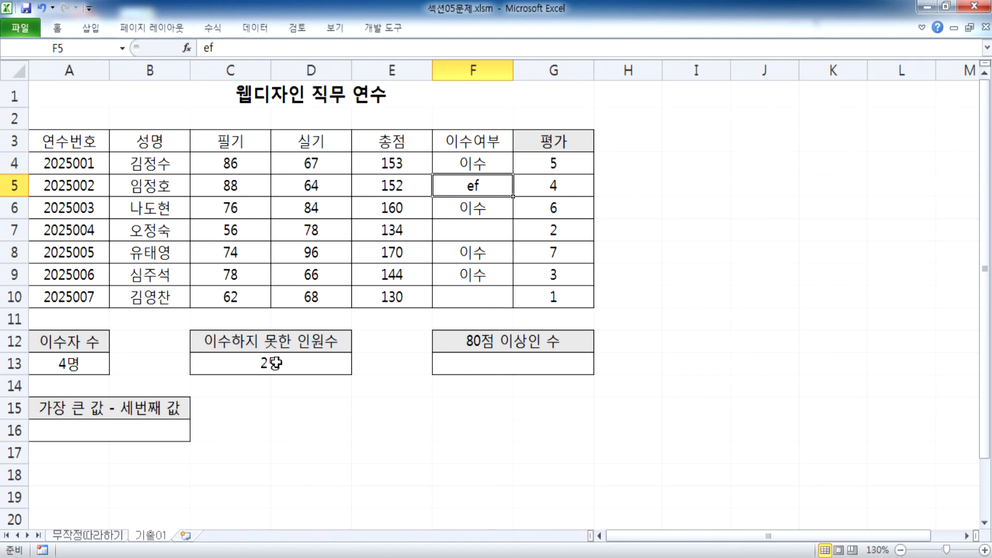
{"action": "left_click", "coordinate": [452, 230]}
{"action": "left_click", "coordinate": [457, 306]}
{"action": "left_click", "coordinate": [468, 209]}
{"action": "left_click", "coordinate": [471, 187]}
{"action": "key", "text": "Delete"}
In the Notepad notes, compare the COUNTBLANK and COUNTIF solutions by highlighting the function names and the "" criterion
{"action": "key", "text": "alt+Tab"}
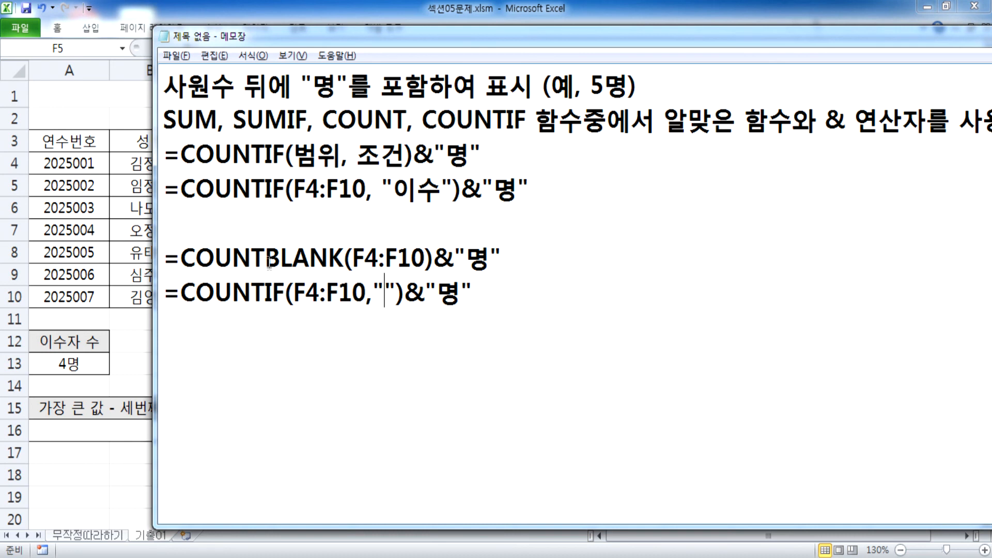
{"action": "left_click_drag", "start_coordinate": [343, 255], "coordinate": [182, 252]}
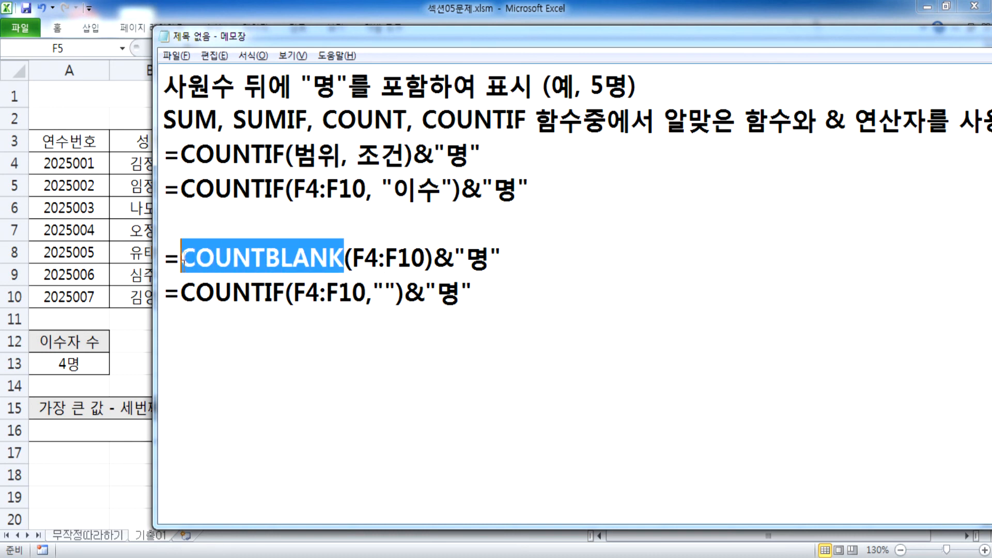
{"action": "left_click_drag", "start_coordinate": [181, 291], "coordinate": [272, 292]}
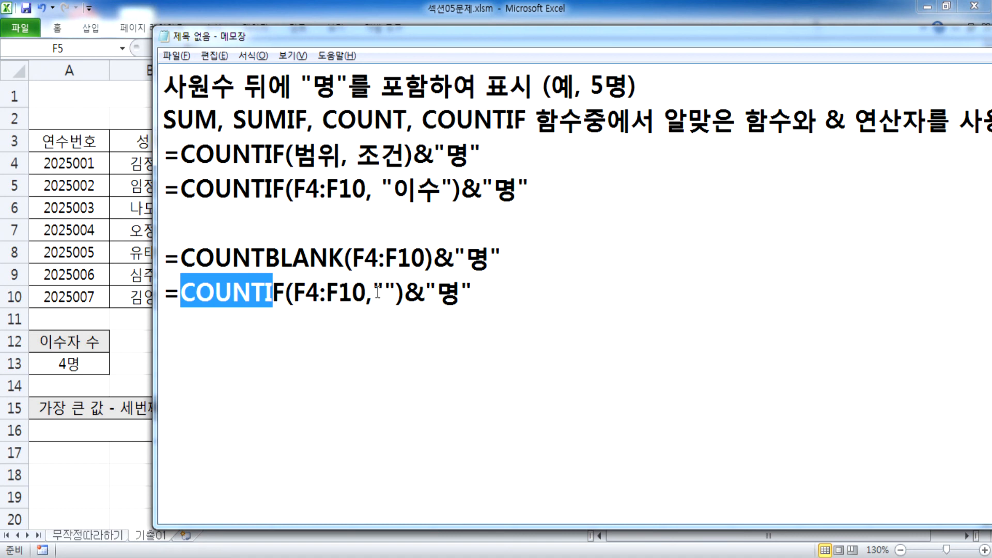
{"action": "left_click_drag", "start_coordinate": [378, 292], "coordinate": [397, 292]}
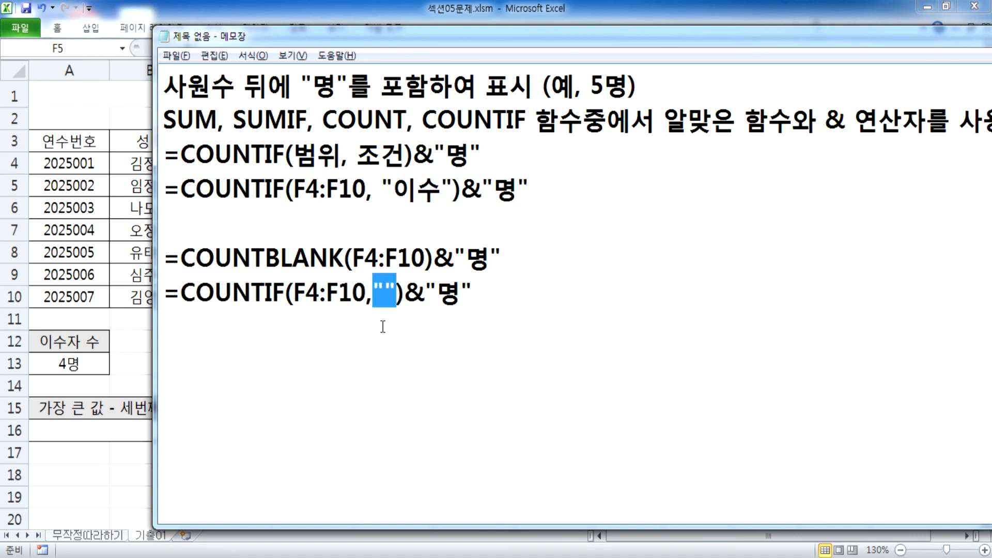
Duplicate the last COUNTIF line in the notes, with a space between the criterion's quotation marks, and start a new line below
{"action": "left_click", "coordinate": [350, 320]}
{"action": "left_click_drag", "start_coordinate": [372, 290], "coordinate": [396, 289]}
{"action": "left_click_drag", "start_coordinate": [170, 302], "coordinate": [169, 324]}
{"action": "key", "text": "ctrl+c"}
{"action": "left_click", "coordinate": [293, 328]}
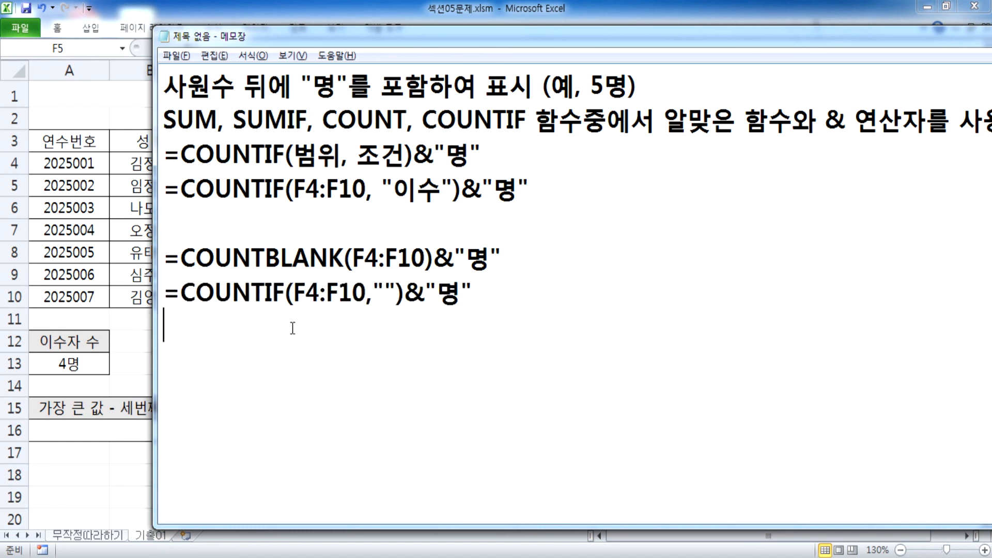
{"action": "key", "text": "ctrl+v"}
{"action": "left_click", "coordinate": [384, 325]}
{"action": "key", "text": "shift+Left"}
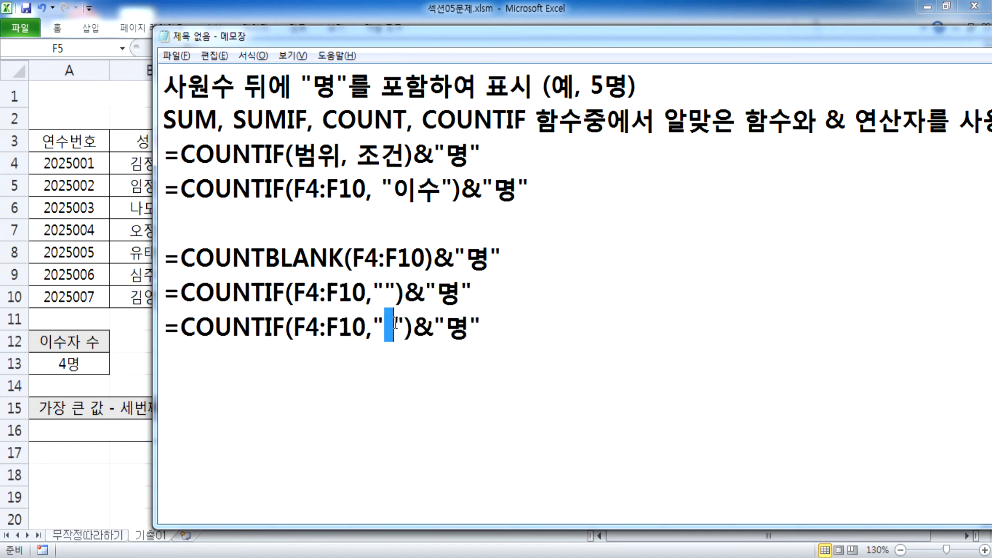
{"action": "left_click", "coordinate": [345, 343]}
{"action": "key", "text": "Return"}
Switch to Excel and count the 필기 scores of at least 80 in F13 with =COUNTIF(C4:C10,">=80")
{"action": "key", "text": "alt+Tab"}
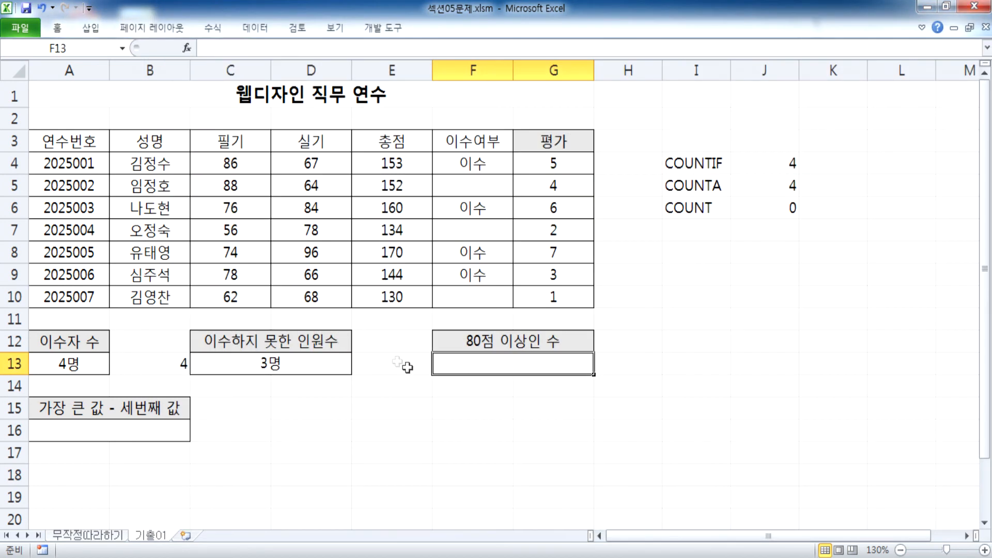
{"action": "type", "text": "=COUNTIF("}
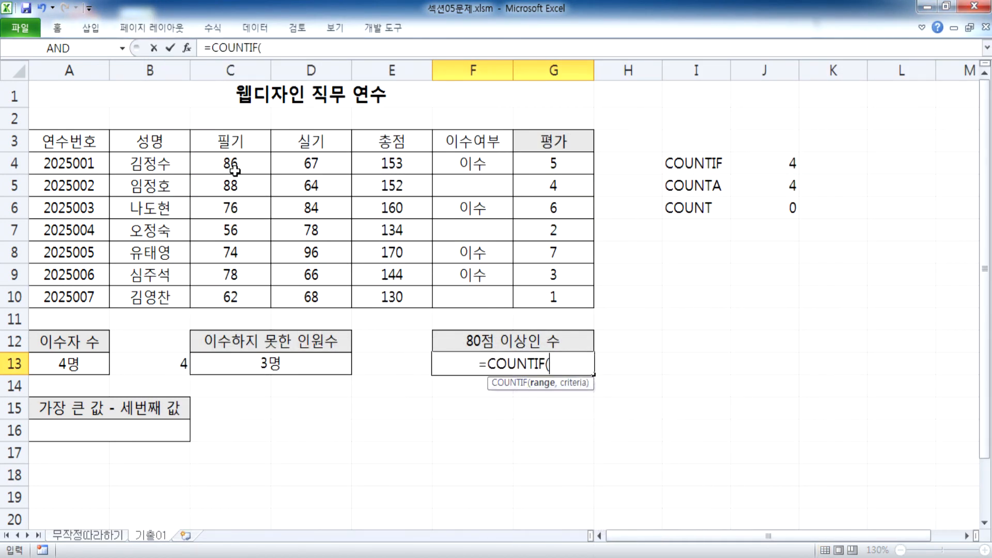
{"action": "left_click_drag", "start_coordinate": [230, 164], "coordinate": [231, 298]}
{"action": "type", "text": ","}
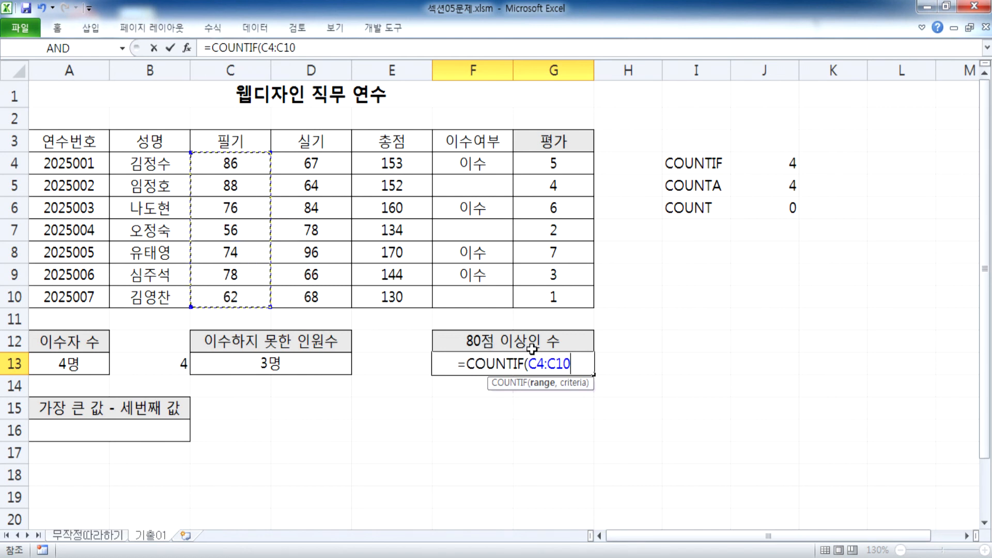
{"action": "type", "text": ">=80\""}
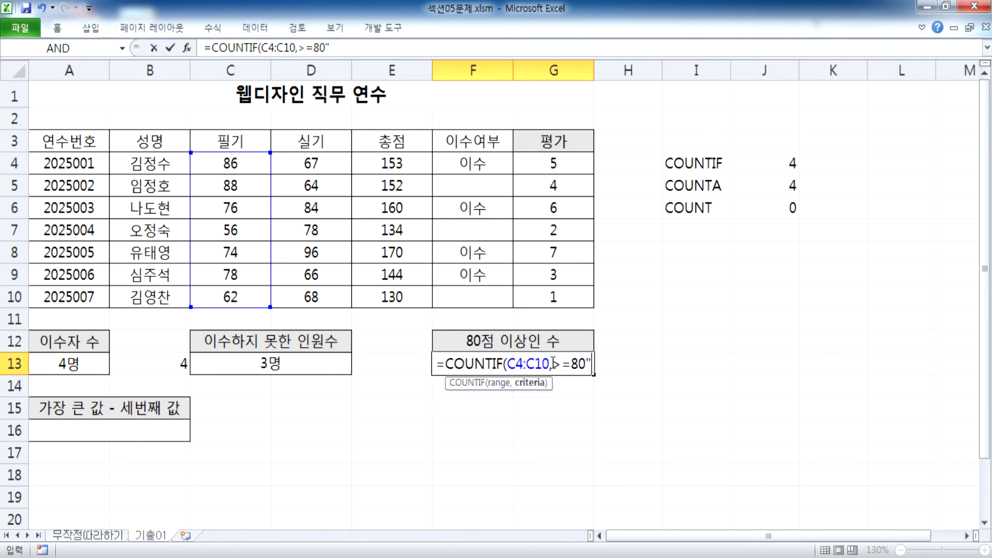
{"action": "left_click", "coordinate": [552, 364]}
{"action": "type", "text": "\""}
{"action": "key", "text": "Return"}
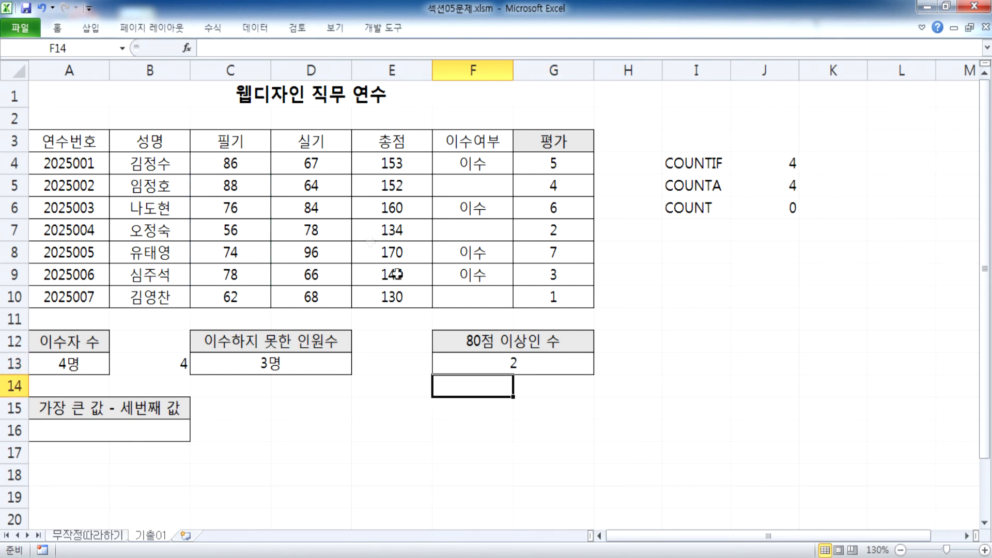
Extend the F13 formula with +COUNTIF(D4:D10,">=80") to include the 실기 scores
{"action": "left_click", "coordinate": [236, 175]}
{"action": "left_click_drag", "start_coordinate": [237, 175], "coordinate": [235, 183]}
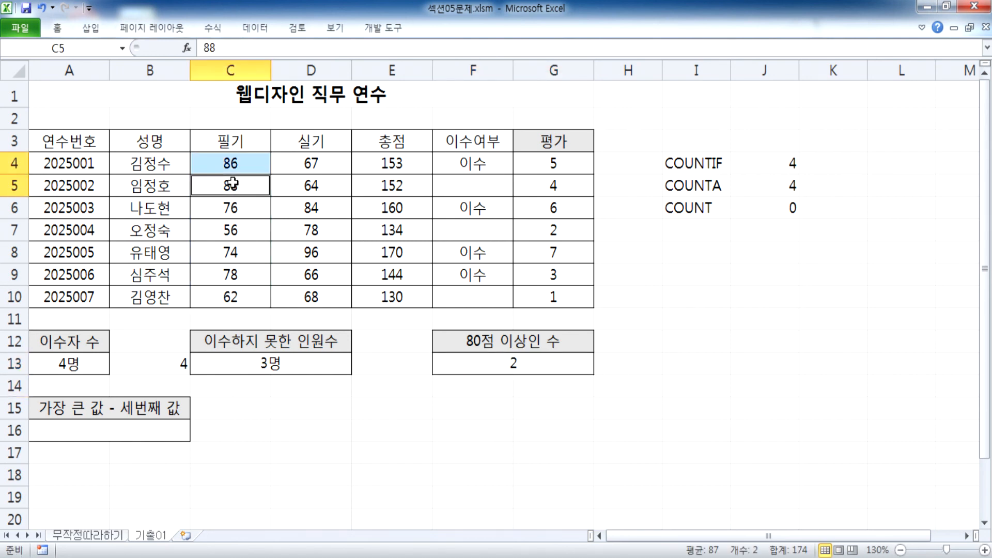
{"action": "left_click", "coordinate": [321, 253]}
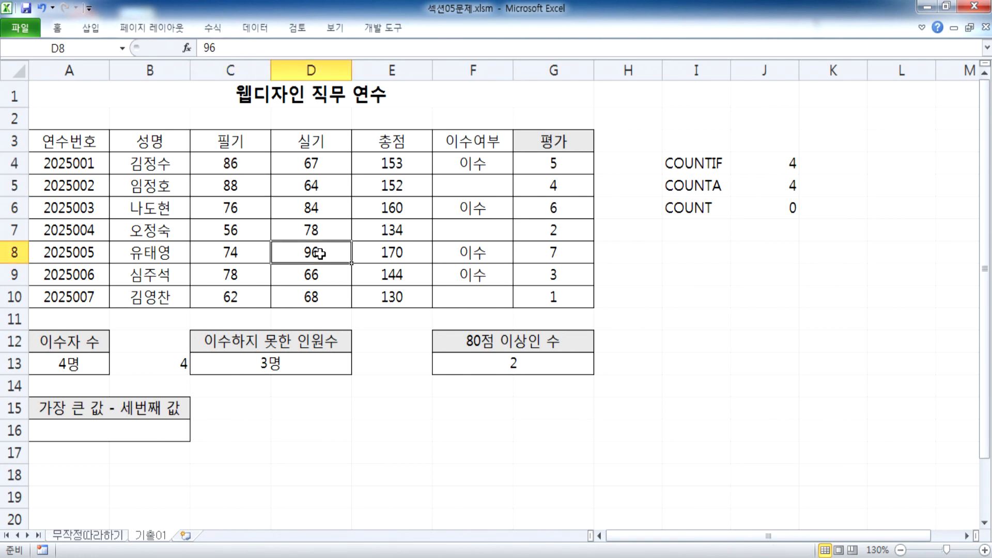
{"action": "left_click", "coordinate": [314, 209]}
{"action": "left_click", "coordinate": [526, 361]}
{"action": "key", "text": "F2"}
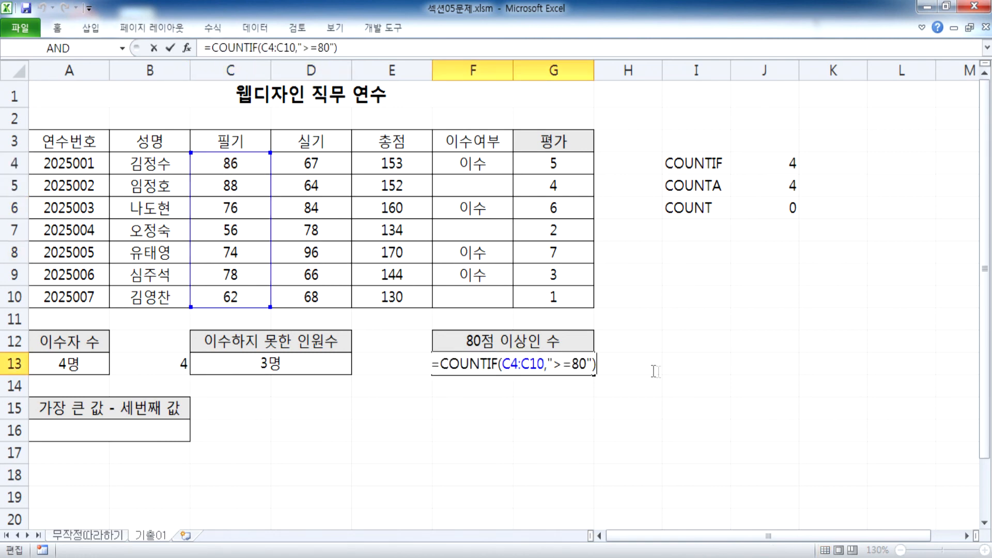
{"action": "type", "text": "+COUNTIF("}
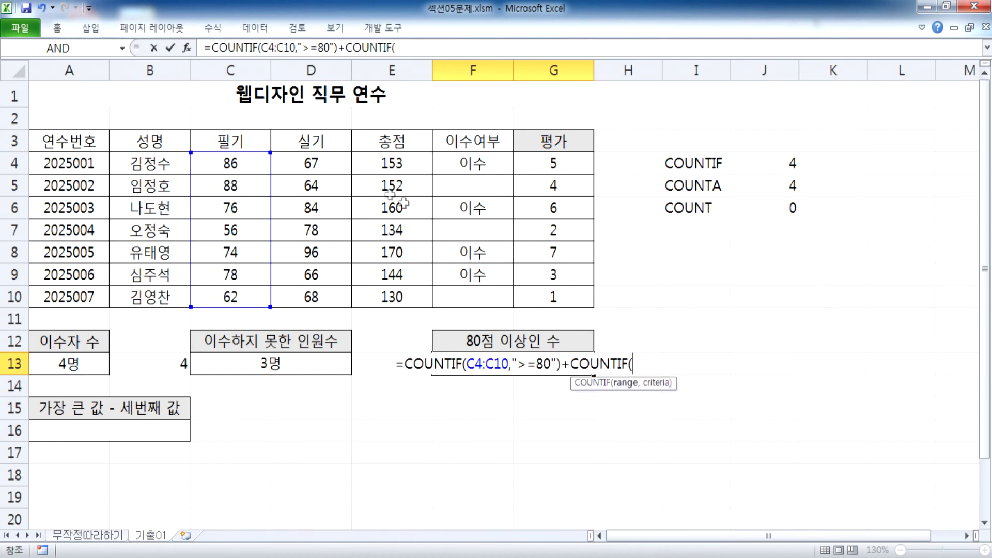
{"action": "left_click_drag", "start_coordinate": [310, 164], "coordinate": [312, 297]}
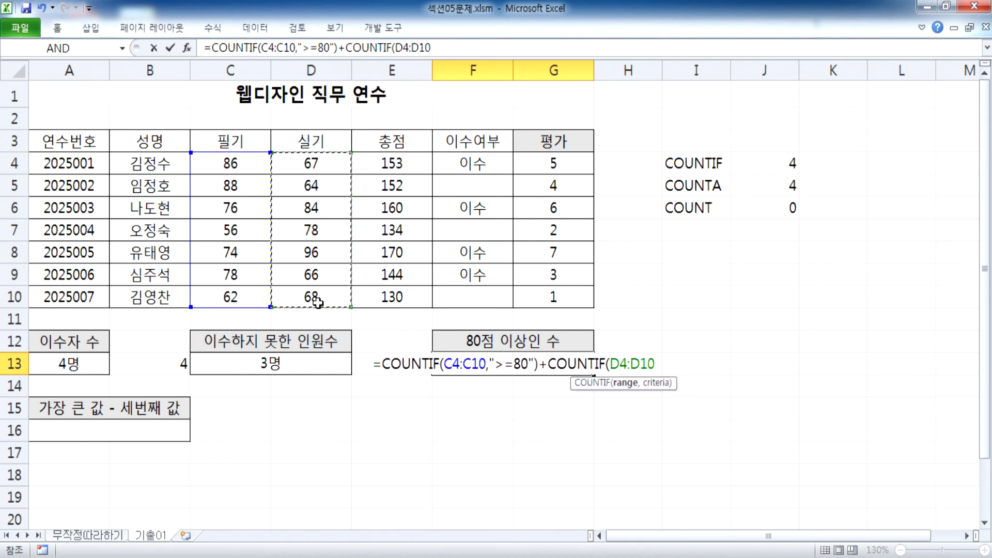
{"action": "type", "text": ",\">=80\""}
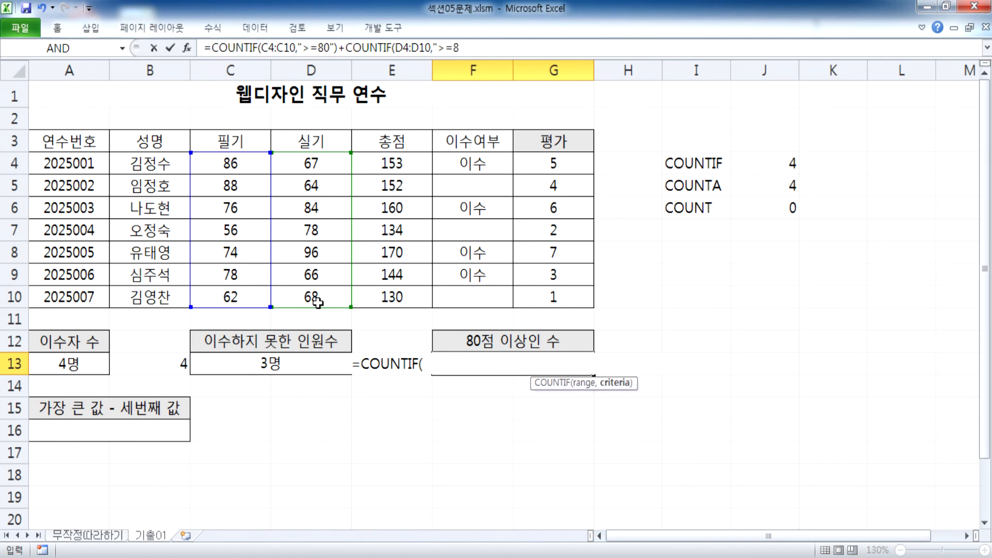
{"action": "key", "text": "Return"}
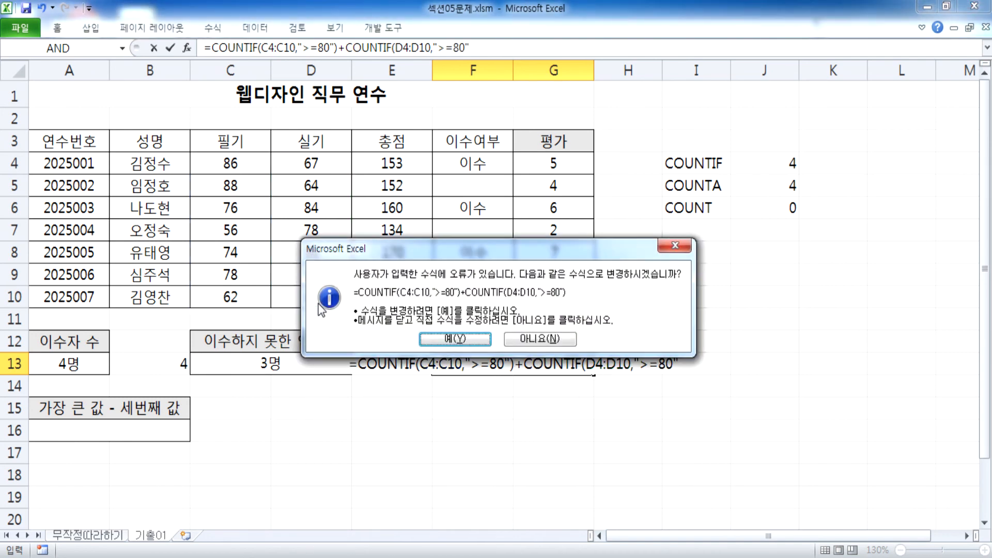
{"action": "key", "text": "Return"}
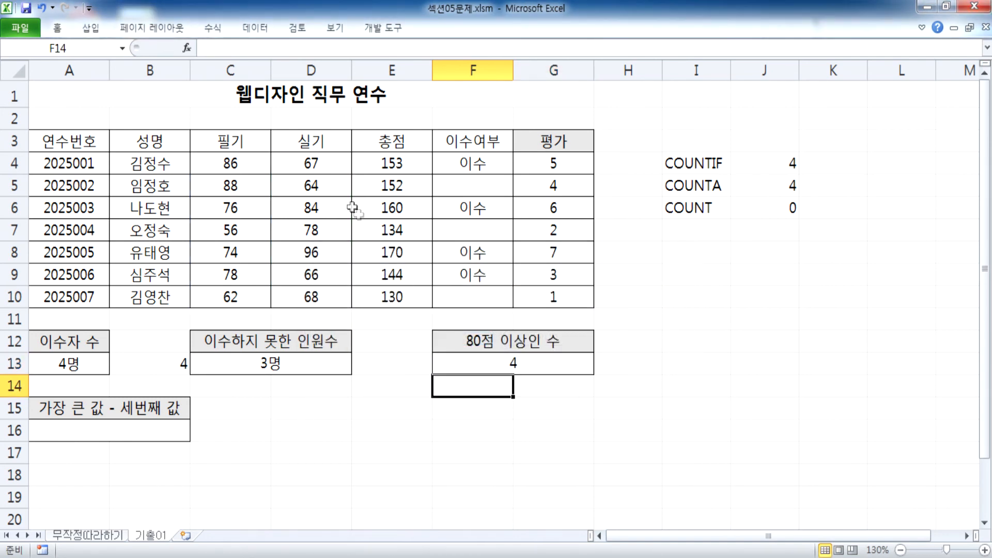
Fill the 필기 and 실기 scores of 80 or more (C4, C5, D6 and D8) with yellow
{"action": "left_click", "coordinate": [231, 162]}
{"action": "left_click", "coordinate": [230, 185], "text": "ctrl"}
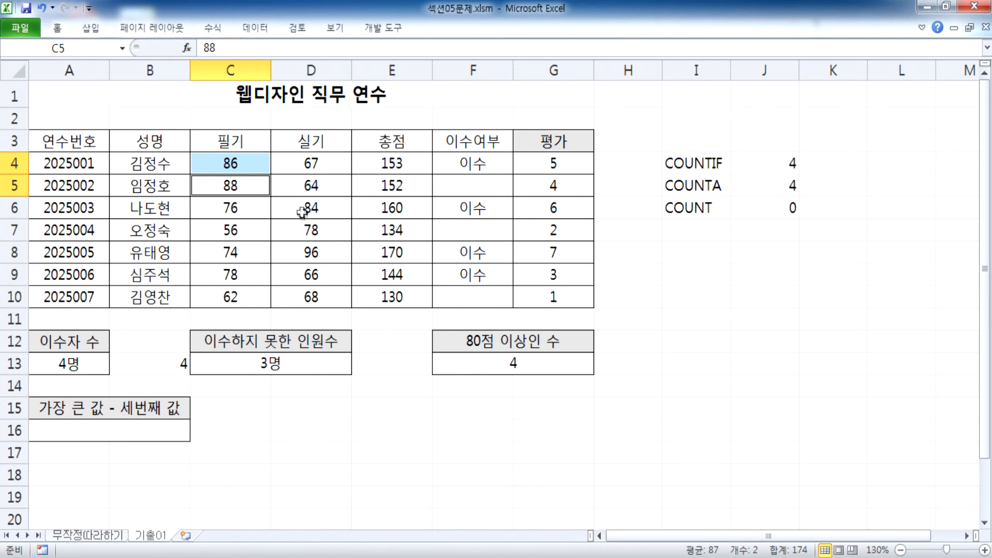
{"action": "left_click", "coordinate": [303, 215], "text": "ctrl"}
{"action": "left_click", "coordinate": [305, 253], "text": "ctrl"}
{"action": "right_click", "coordinate": [306, 252]}
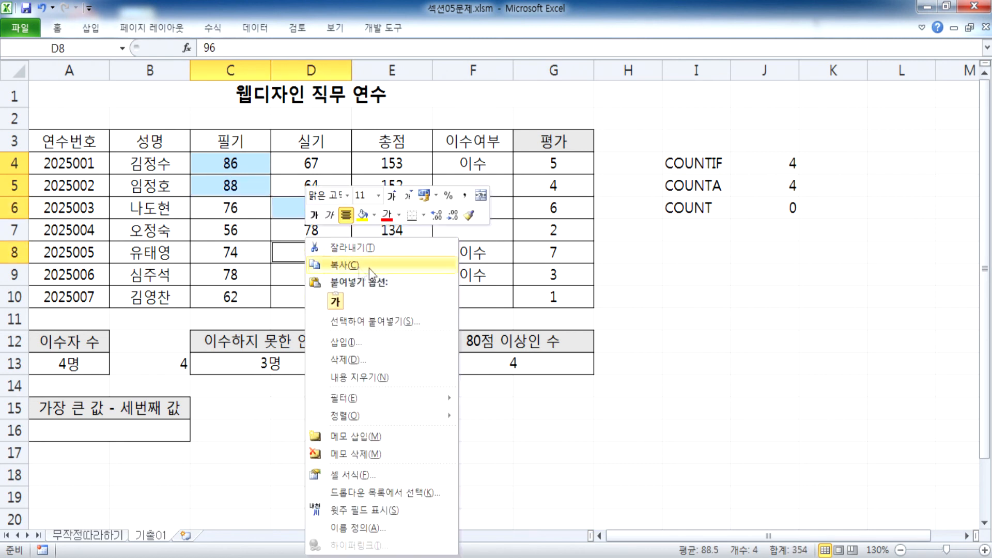
{"action": "left_click", "coordinate": [362, 214]}
{"action": "left_click", "coordinate": [319, 273]}
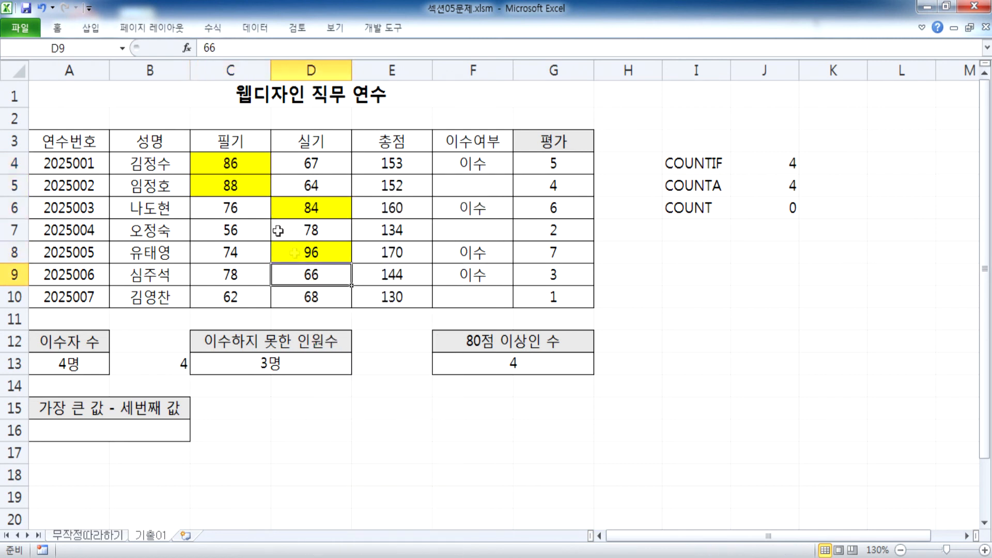
Append &"명" to the combined COUNTIF formula in F13, accepting Excel's correction of the missing closing quotation mark
{"action": "left_click", "coordinate": [514, 360]}
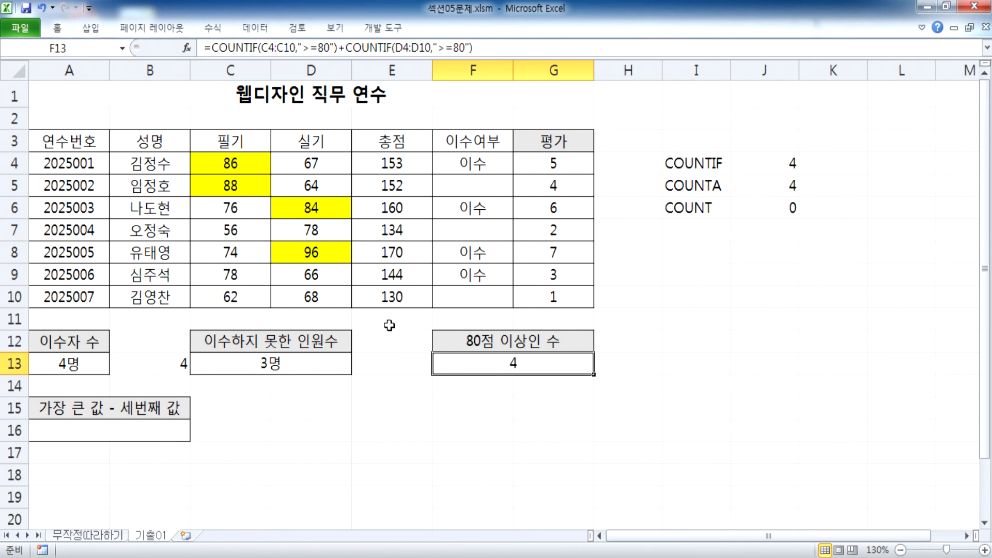
{"action": "scroll", "coordinate": [444, 326], "scroll_direction": "down", "scroll_amount": 2}
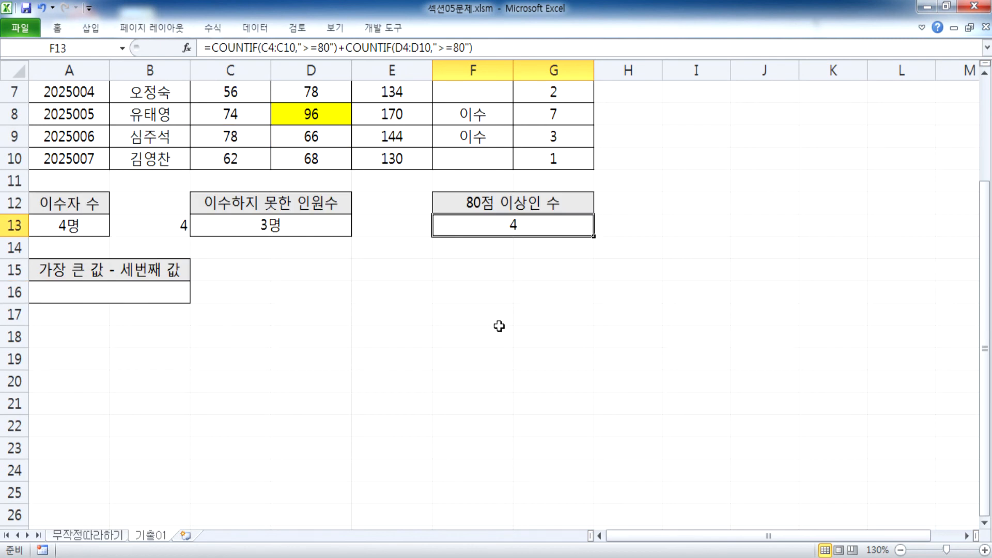
{"action": "double_click", "coordinate": [550, 230]}
{"action": "type", "text": "&\"명"}
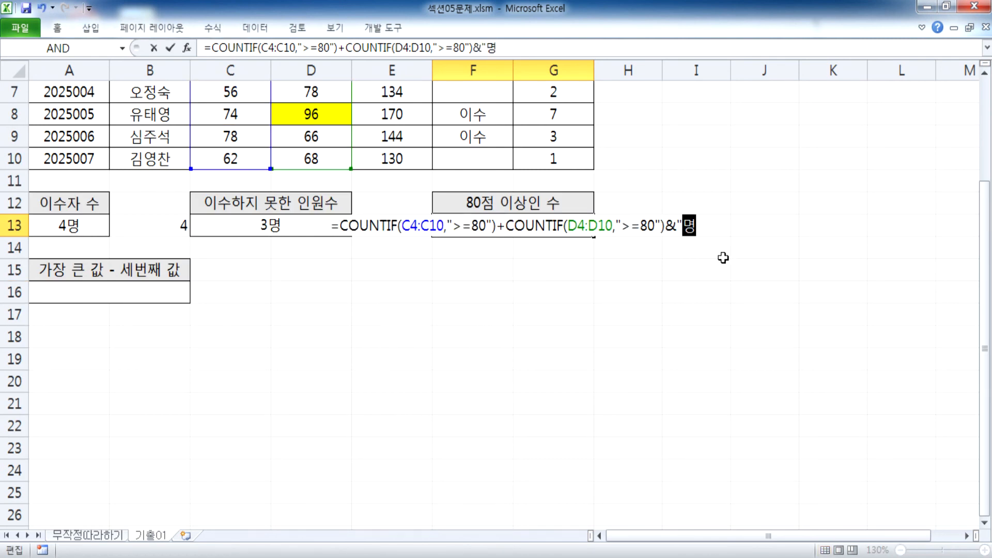
{"action": "double_click", "coordinate": [501, 227]}
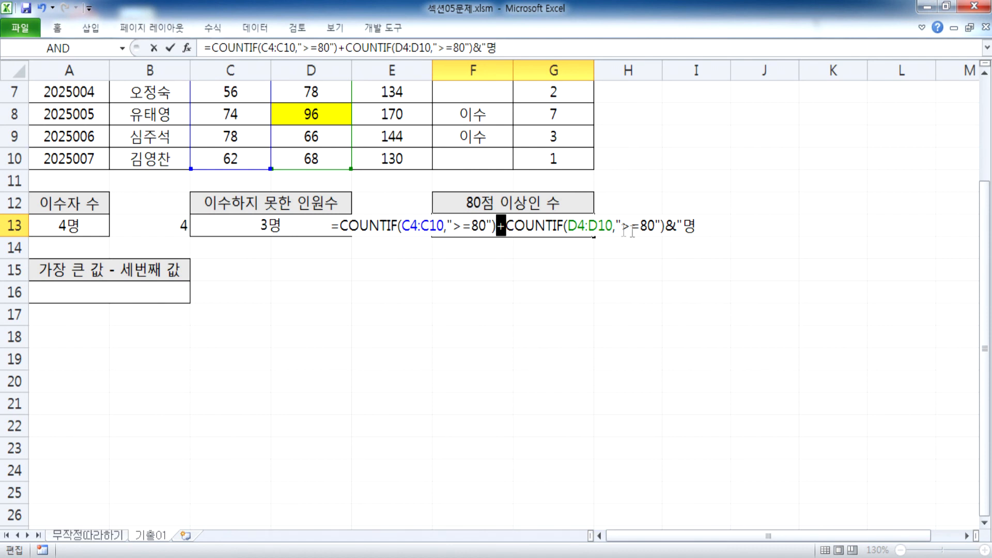
{"action": "left_click_drag", "start_coordinate": [664, 226], "coordinate": [671, 226]}
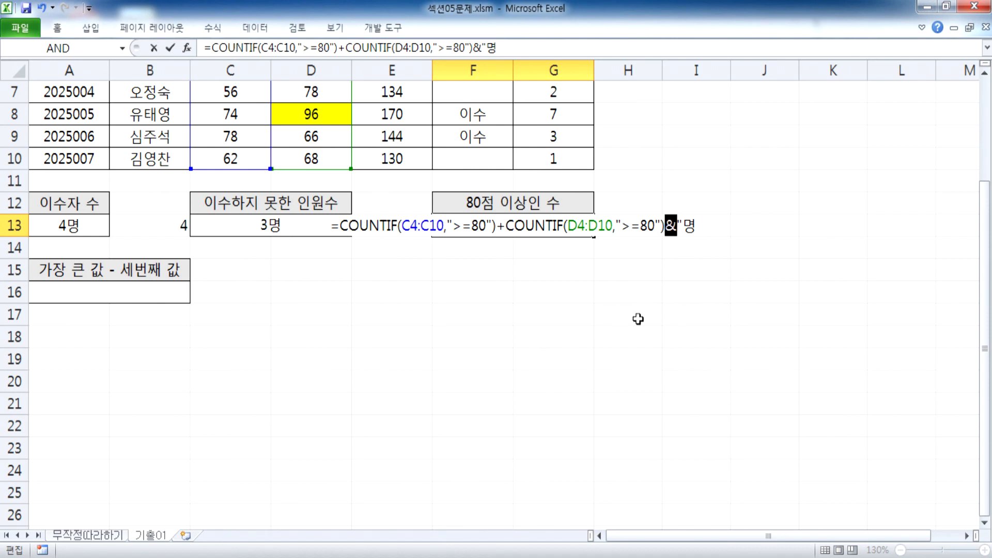
{"action": "key", "text": "Return"}
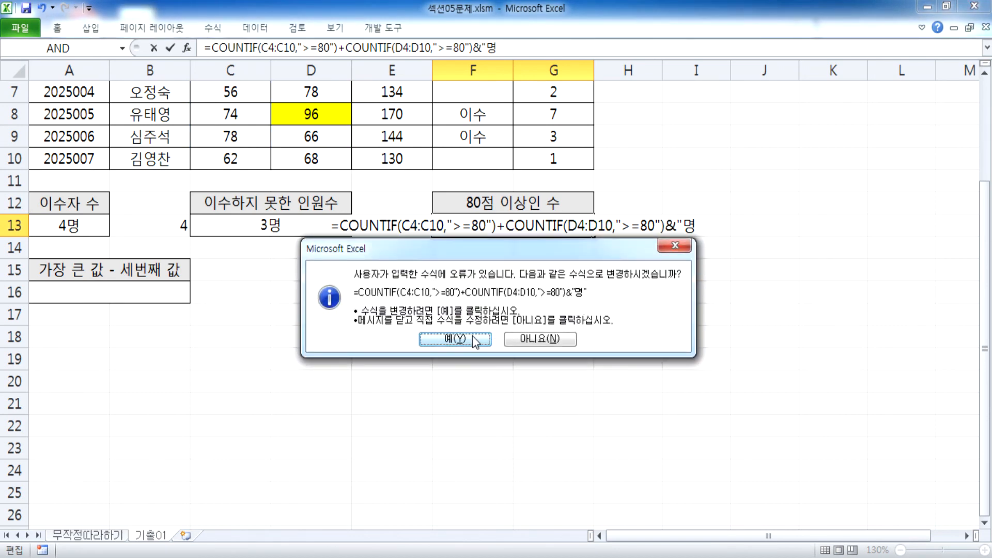
{"action": "left_click_drag", "start_coordinate": [579, 253], "coordinate": [653, 251]}
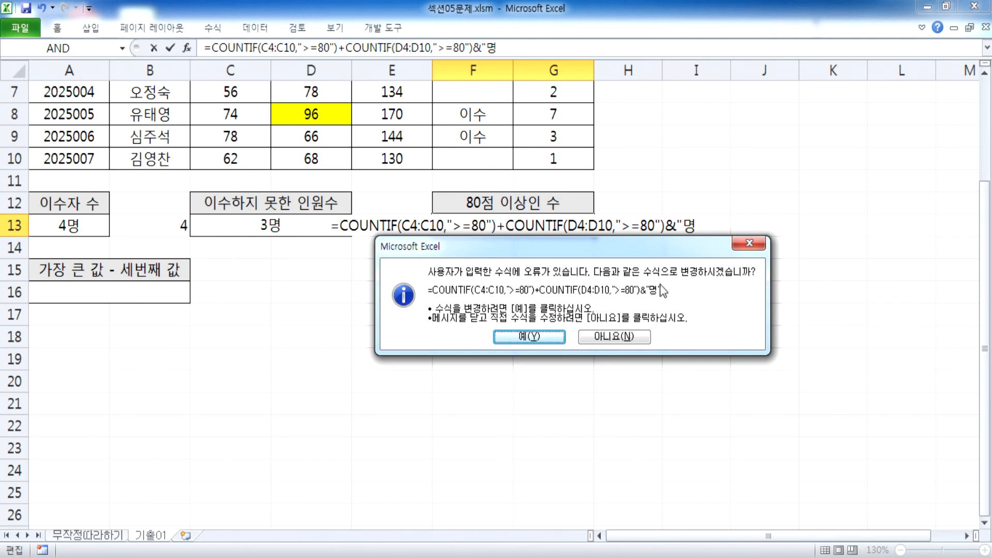
{"action": "left_click", "coordinate": [527, 338]}
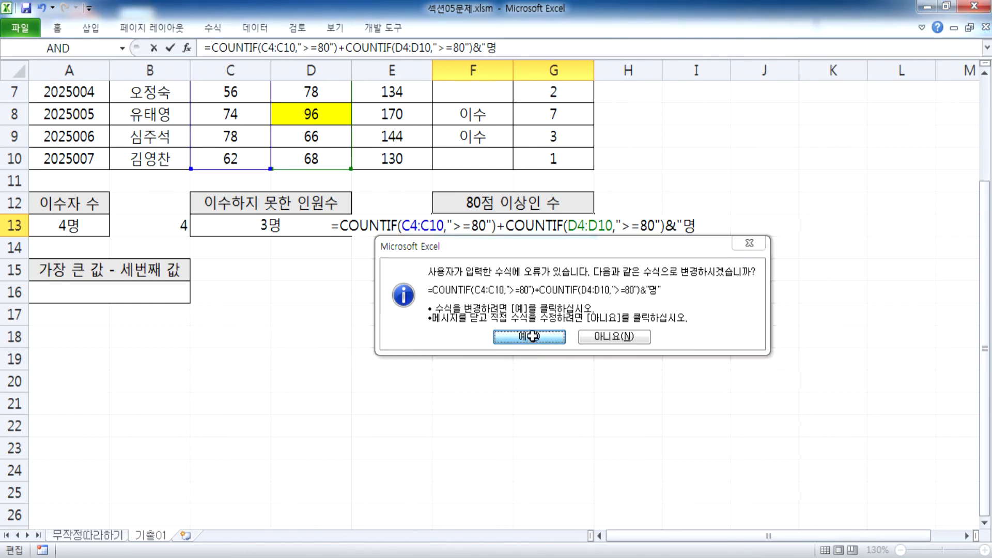
{"action": "key", "text": "F2"}
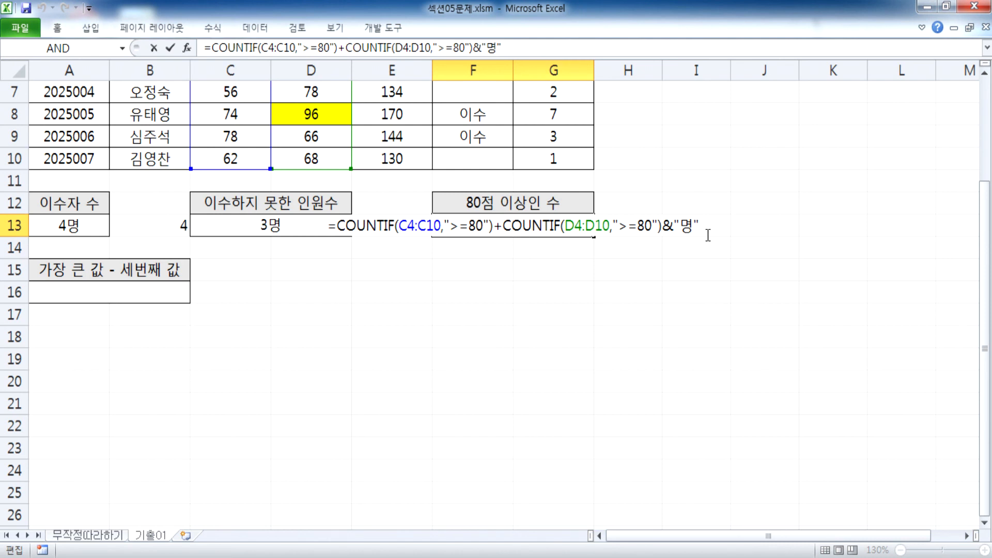
{"action": "key", "text": "Escape"}
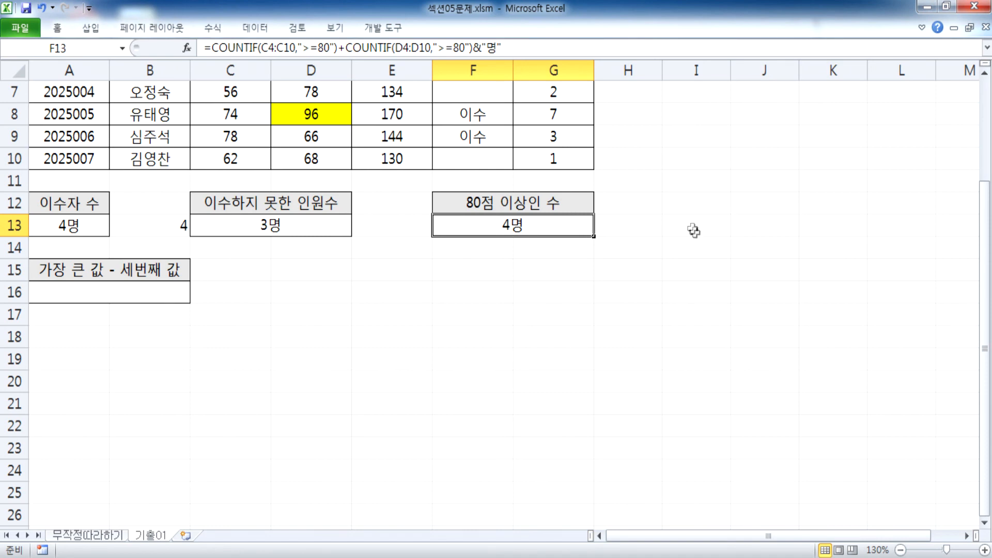
Remove the COUNTIF, COUNTA and COUNT trial entries from the columns starting at I
{"action": "scroll", "coordinate": [695, 228], "scroll_direction": "up", "scroll_amount": 2}
{"action": "left_click", "coordinate": [391, 162]}
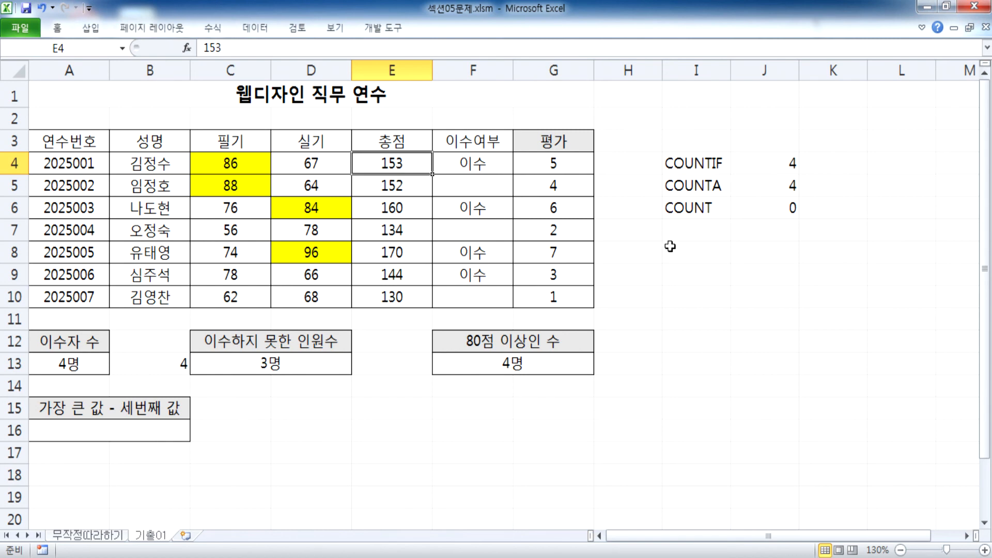
{"action": "left_click_drag", "start_coordinate": [696, 70], "coordinate": [901, 104]}
{"action": "right_click", "coordinate": [782, 131]}
Find the largest 총점 in cell I4 with the MAX function over E4:E10
{"action": "left_click", "coordinate": [670, 164]}
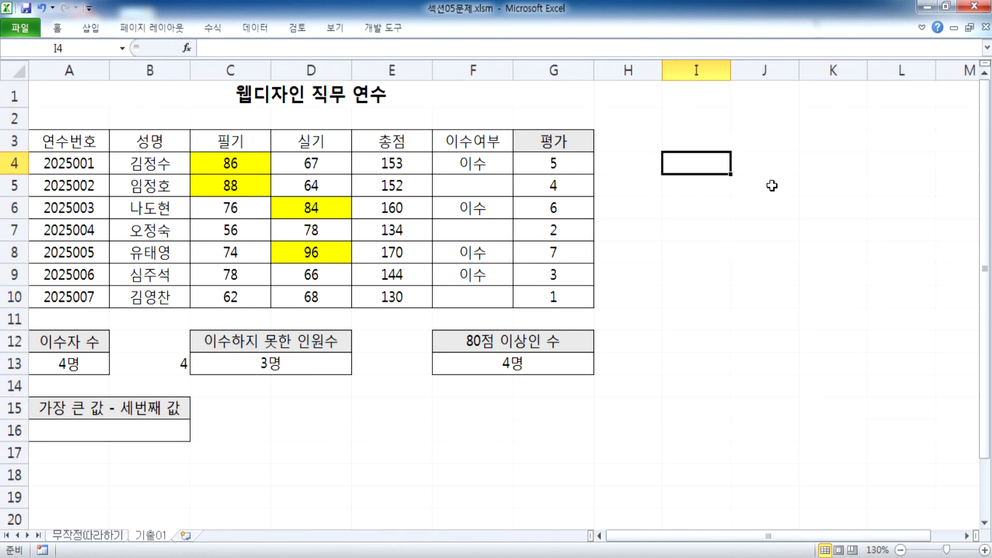
{"action": "type", "text": "=ㅡㅁㅌ"}
{"action": "key", "text": "Escape"}
{"action": "type", "text": "=MAX("}
{"action": "left_click", "coordinate": [402, 167]}
{"action": "left_click_drag", "start_coordinate": [403, 167], "coordinate": [398, 297]}
{"action": "key", "text": "Return"}
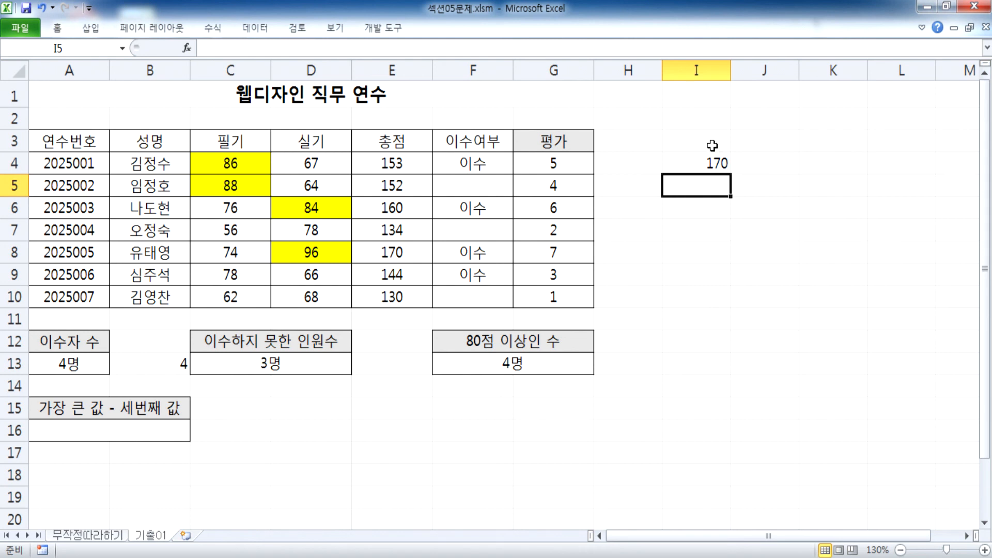
Find the third-largest 총점 in cell I5 with the LARGE function over E4:E10 and k set to 3
{"action": "left_click", "coordinate": [402, 256]}
{"action": "left_click", "coordinate": [691, 189]}
{"action": "type", "text": "=LARGE("}
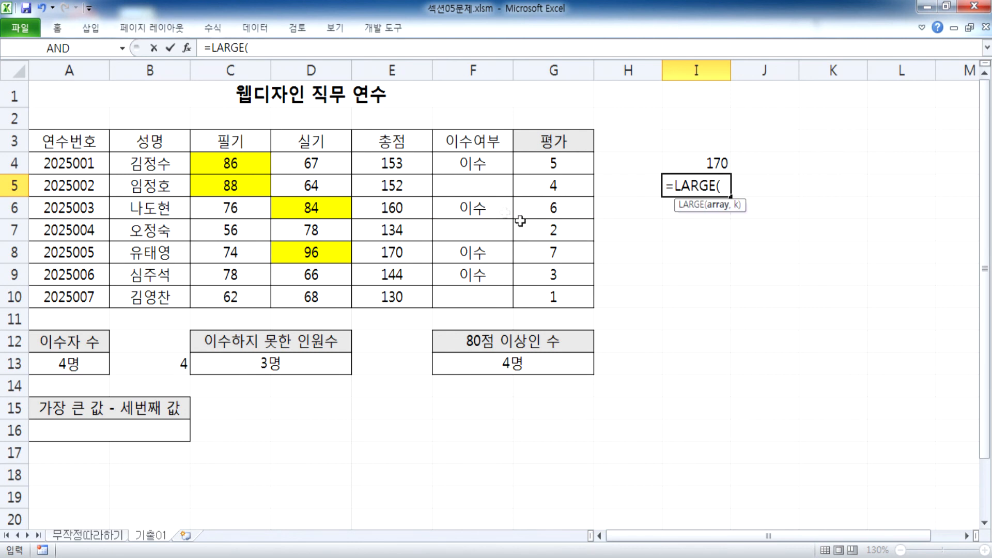
{"action": "left_click_drag", "start_coordinate": [397, 166], "coordinate": [407, 299]}
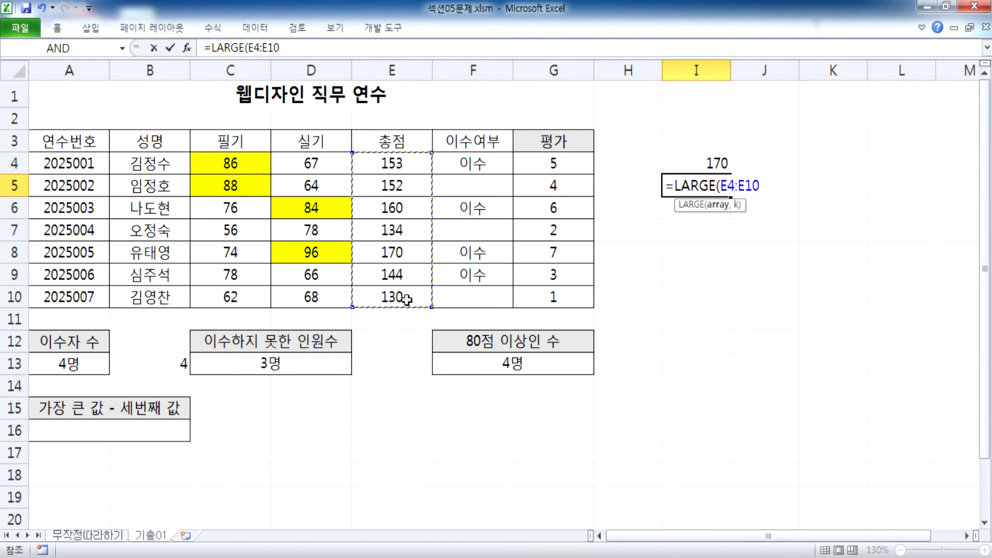
{"action": "type", "text": ",3"}
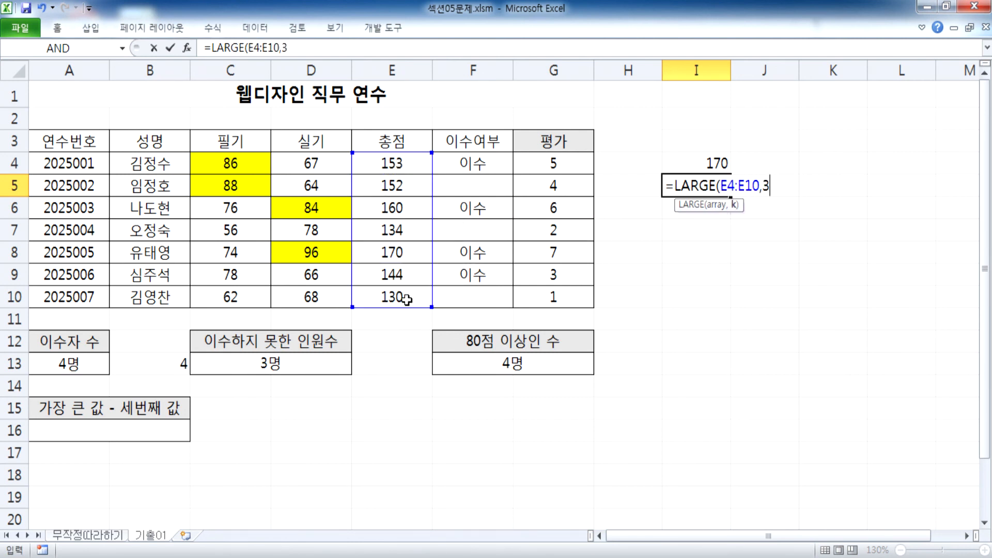
{"action": "key", "text": "Return"}
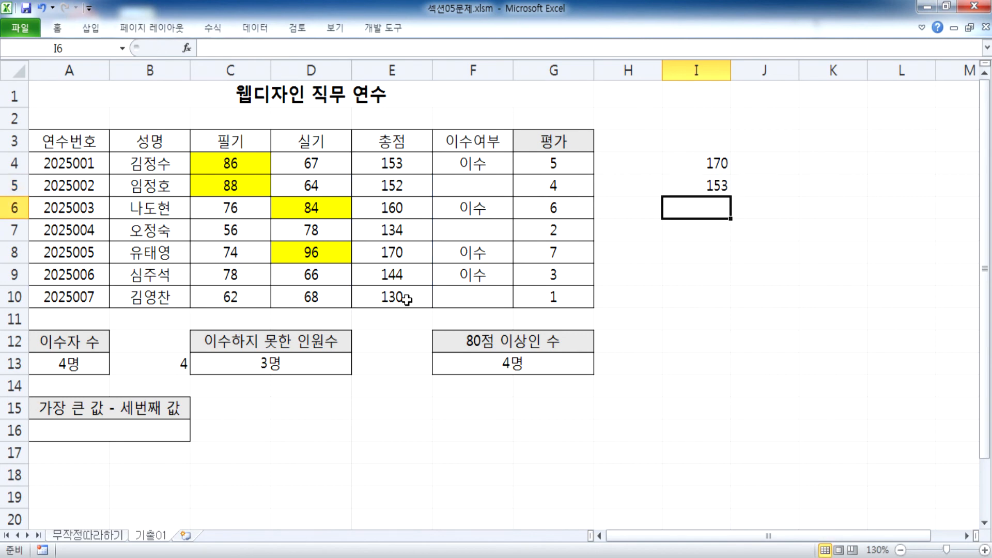
Copy the MAX formula from cell I4 into the Notepad notes below the COUNTIF lines, then return to Excel and leave cell editing
{"action": "left_click", "coordinate": [703, 187]}
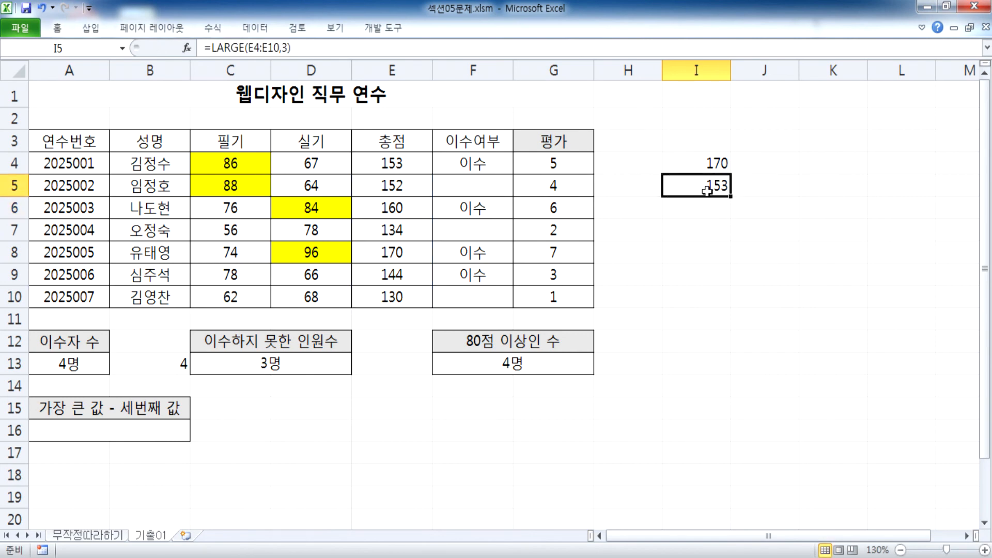
{"action": "left_click", "coordinate": [695, 161]}
{"action": "left_click_drag", "start_coordinate": [313, 51], "coordinate": [161, 48]}
{"action": "key", "text": "ctrl+c"}
{"action": "key", "text": "alt+Tab"}
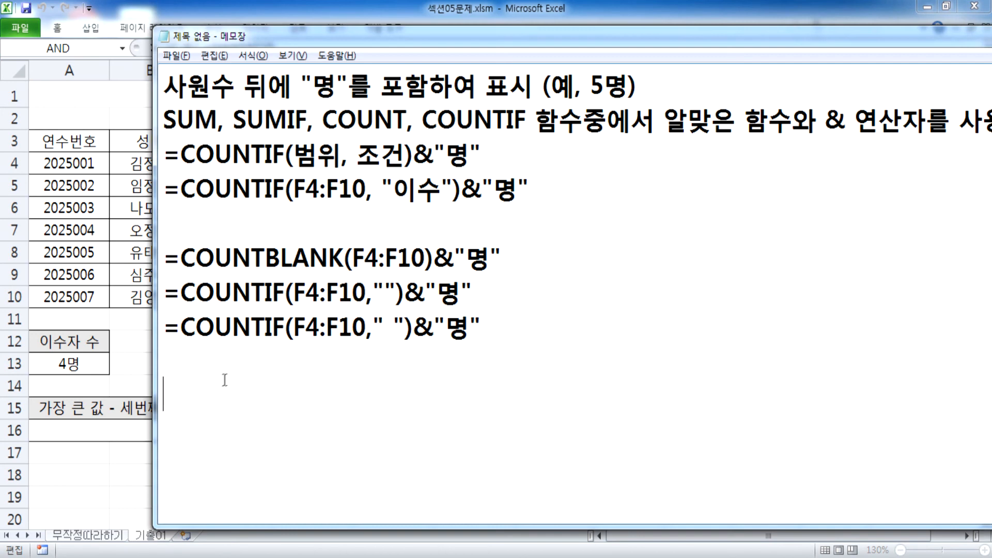
{"action": "key", "text": "ctrl+v"}
{"action": "key", "text": "alt+Tab"}
{"action": "key", "text": "Escape"}
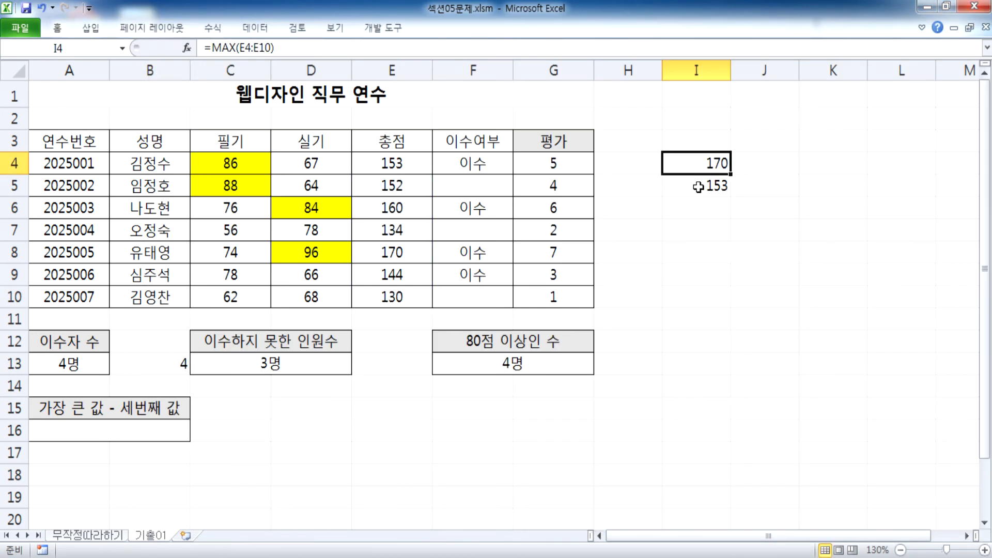
Copy the LARGE formula from cell I5 and paste it into the Notepad notes below the MAX formula
{"action": "left_click", "coordinate": [699, 187]}
{"action": "left_click_drag", "start_coordinate": [283, 47], "coordinate": [205, 47]}
{"action": "key", "text": "ctrl+c"}
{"action": "key", "text": "alt+Tab"}
{"action": "key", "text": "Return"}
{"action": "key", "text": "ctrl+v"}
{"action": "left_click", "coordinate": [512, 331]}
{"action": "key", "text": "Return"}
Join the two noted formulas with a minus sign into =MAX(E4:E10)-LARGE(E4:E10,3)
{"action": "left_click", "coordinate": [372, 402]}
{"action": "type", "text": "-"}
{"action": "key", "text": "Delete"}
{"action": "key", "text": "Delete"}
{"action": "scroll", "coordinate": [216, 381], "scroll_direction": "down", "scroll_amount": 1}
{"action": "left_click_drag", "start_coordinate": [203, 362], "coordinate": [285, 362]}
{"action": "left_click_drag", "start_coordinate": [351, 362], "coordinate": [497, 362]}
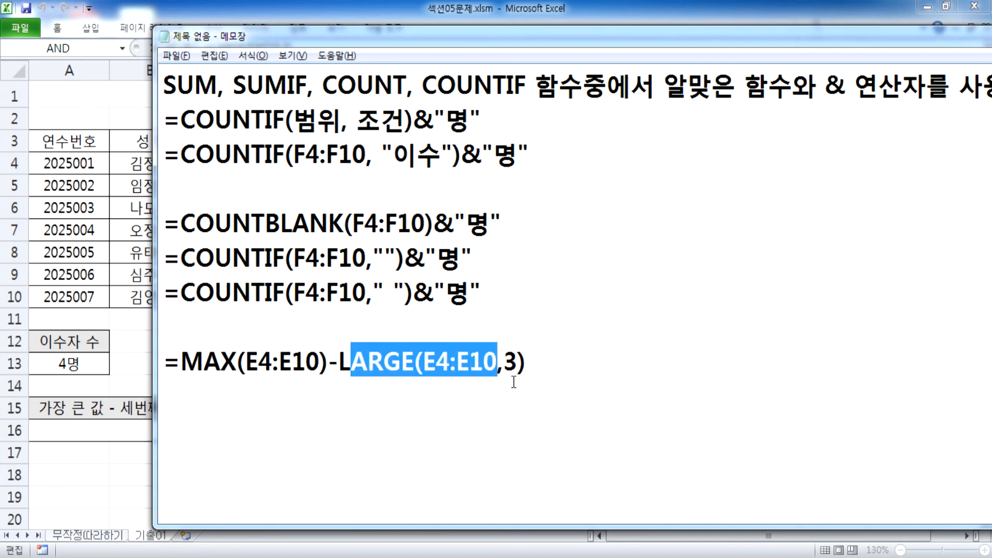
{"action": "left_click", "coordinate": [513, 382]}
Copy the combined =MAX(E4:E10)-LARGE(E4:E10,3) formula from the notes into Excel cell A16 under 가장 큰 값 - 세번째 값
{"action": "left_click_drag", "start_coordinate": [539, 364], "coordinate": [165, 361]}
{"action": "key", "text": "ctrl+c"}
{"action": "left_click", "coordinate": [133, 430]}
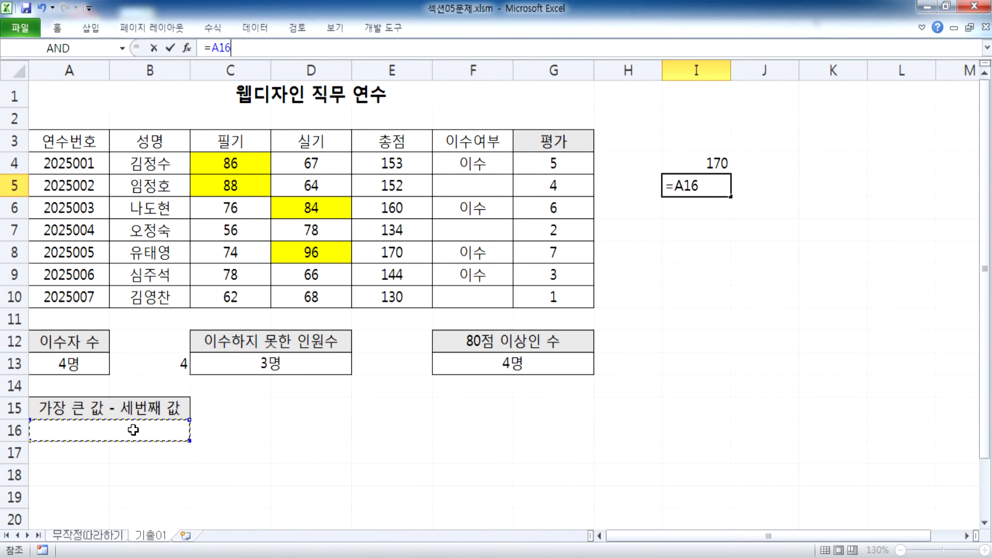
{"action": "key", "text": "Escape"}
{"action": "double_click", "coordinate": [133, 434]}
{"action": "key", "text": "ctrl+v"}
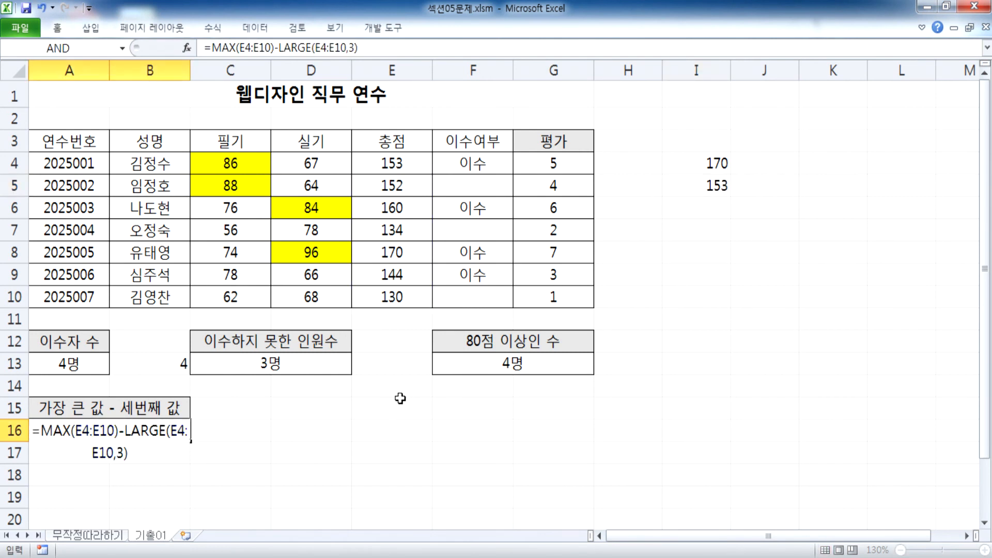
{"action": "key", "text": "Return"}
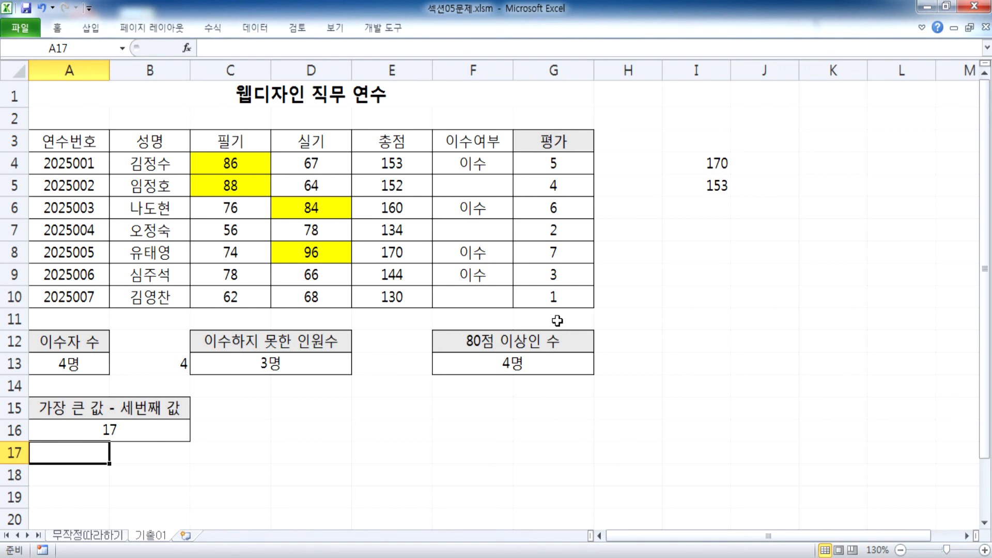
Return to Notepad, maximize its window and add blank space below the MAX-LARGE formula for further notes
{"action": "key", "text": "alt+Tab"}
{"action": "left_click", "coordinate": [290, 408]}
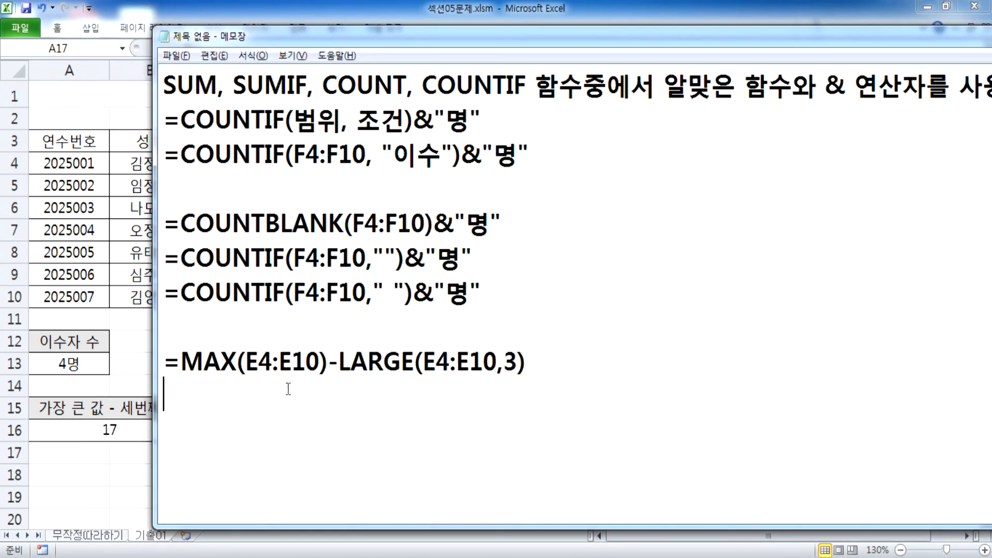
{"action": "left_click", "coordinate": [331, 363]}
{"action": "left_click", "coordinate": [218, 402]}
{"action": "double_click", "coordinate": [284, 37]}
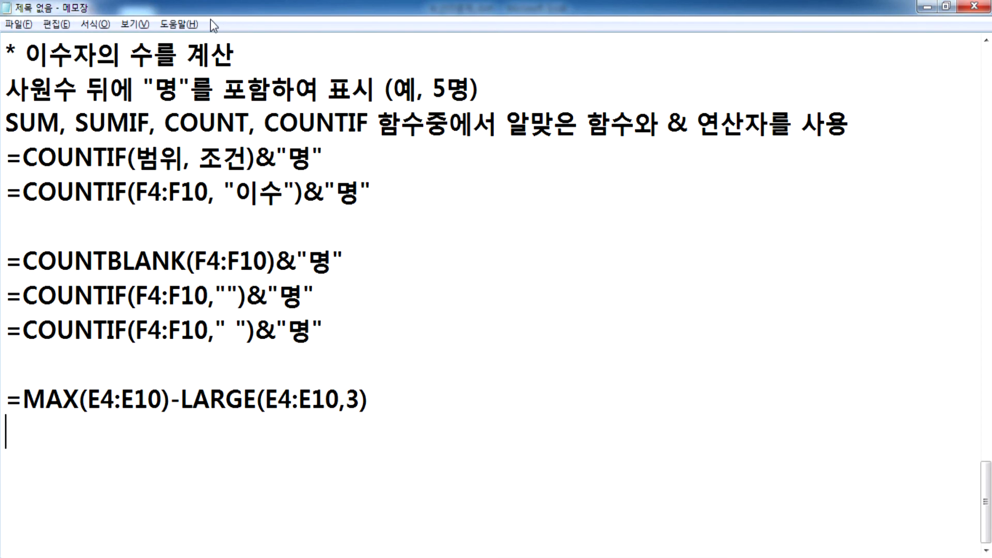
{"action": "key", "text": "Return"}
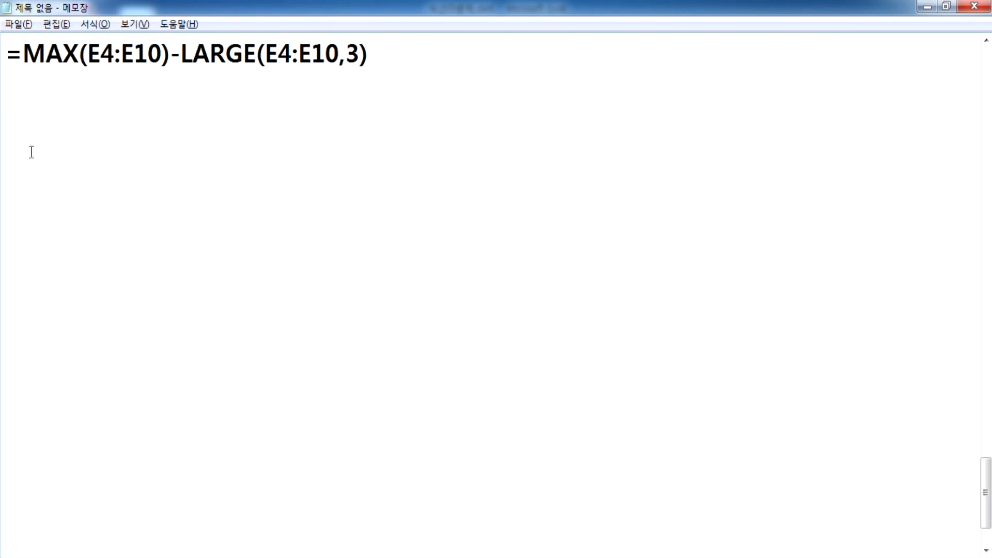
{"action": "left_click", "coordinate": [37, 122]}
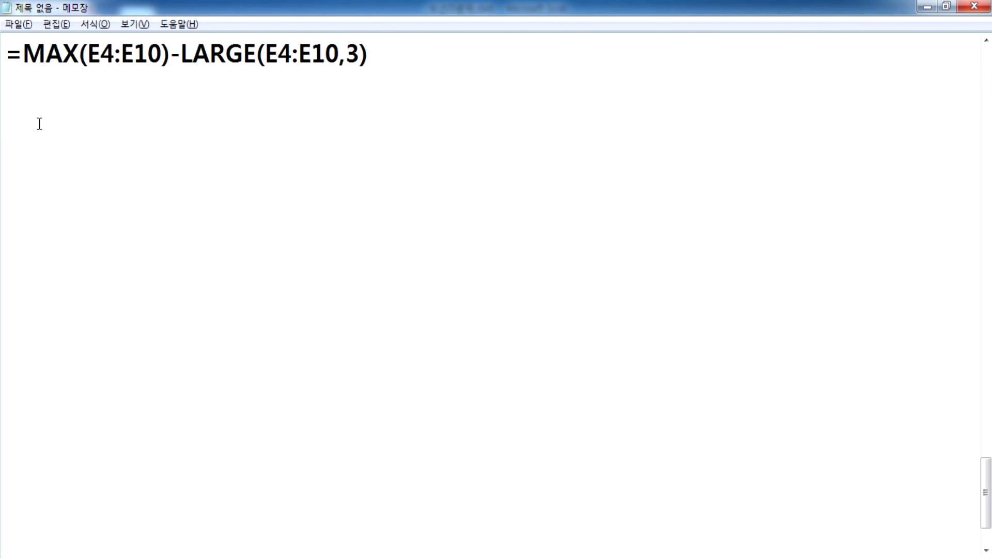